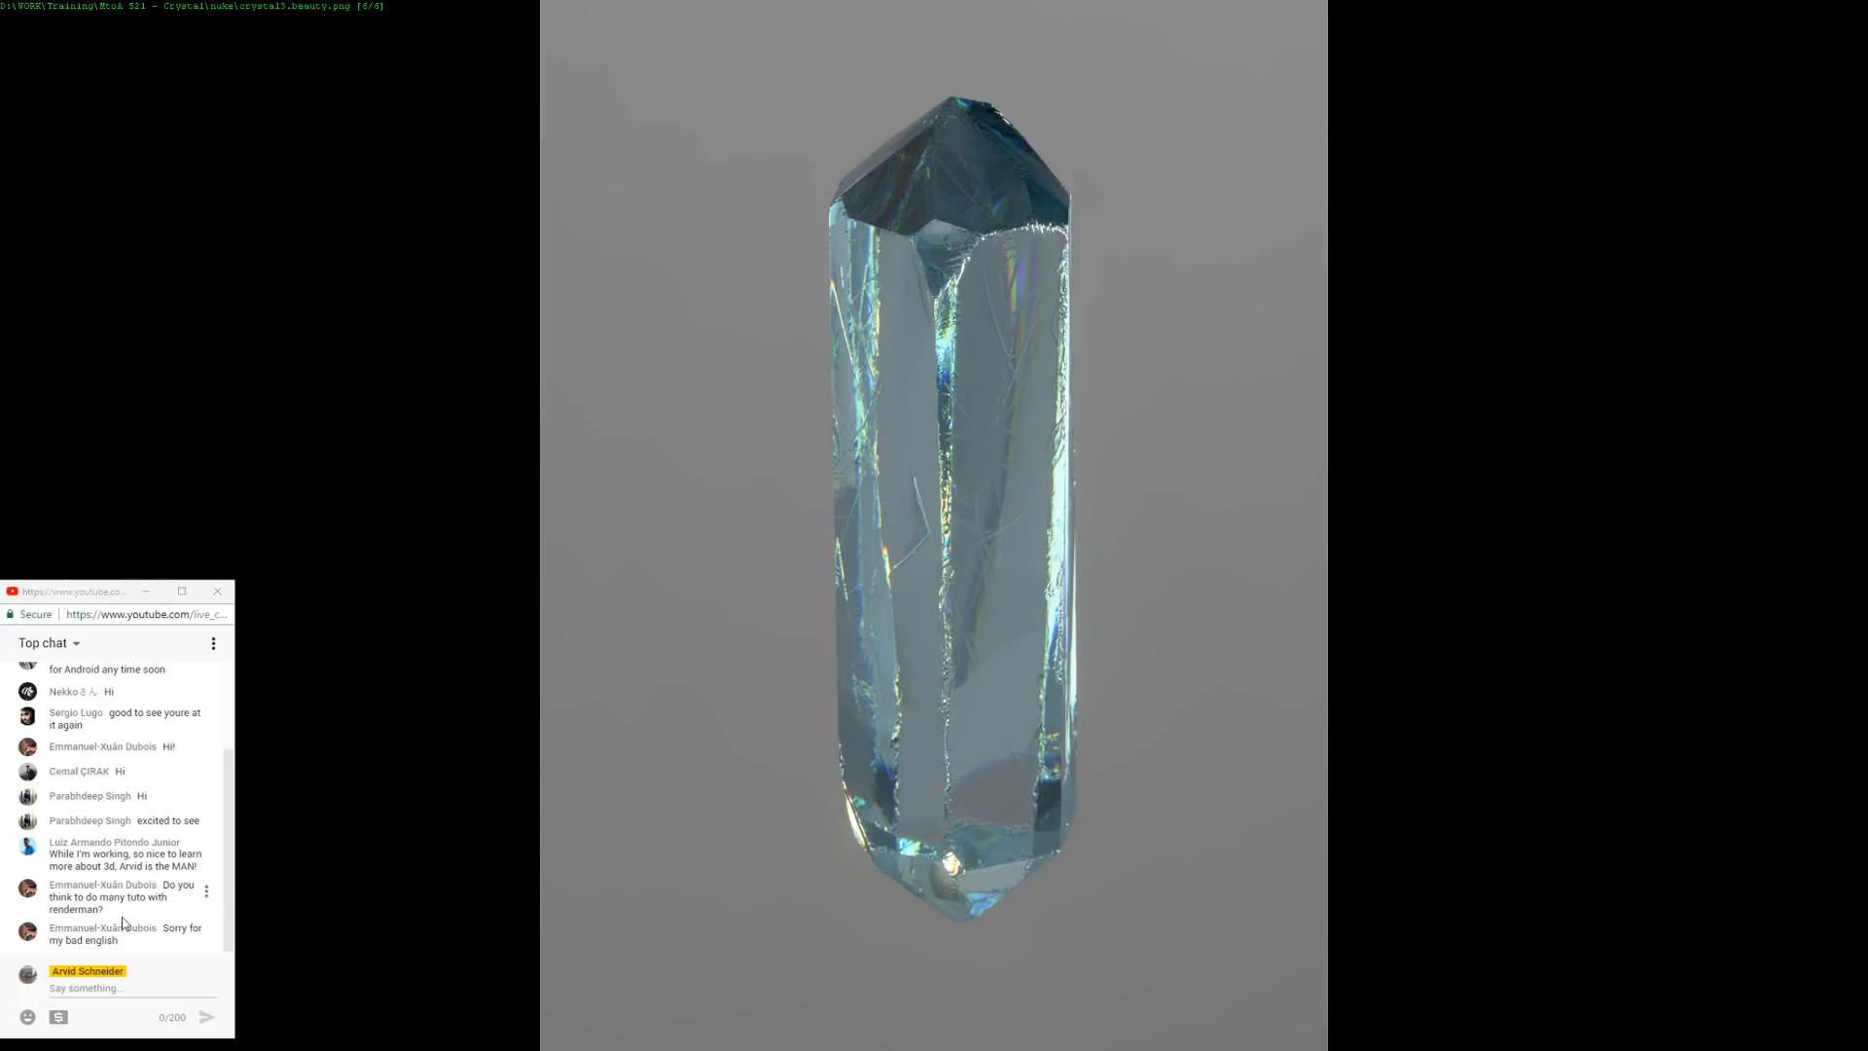
{"action": "left_click", "coordinate": [107, 908]}
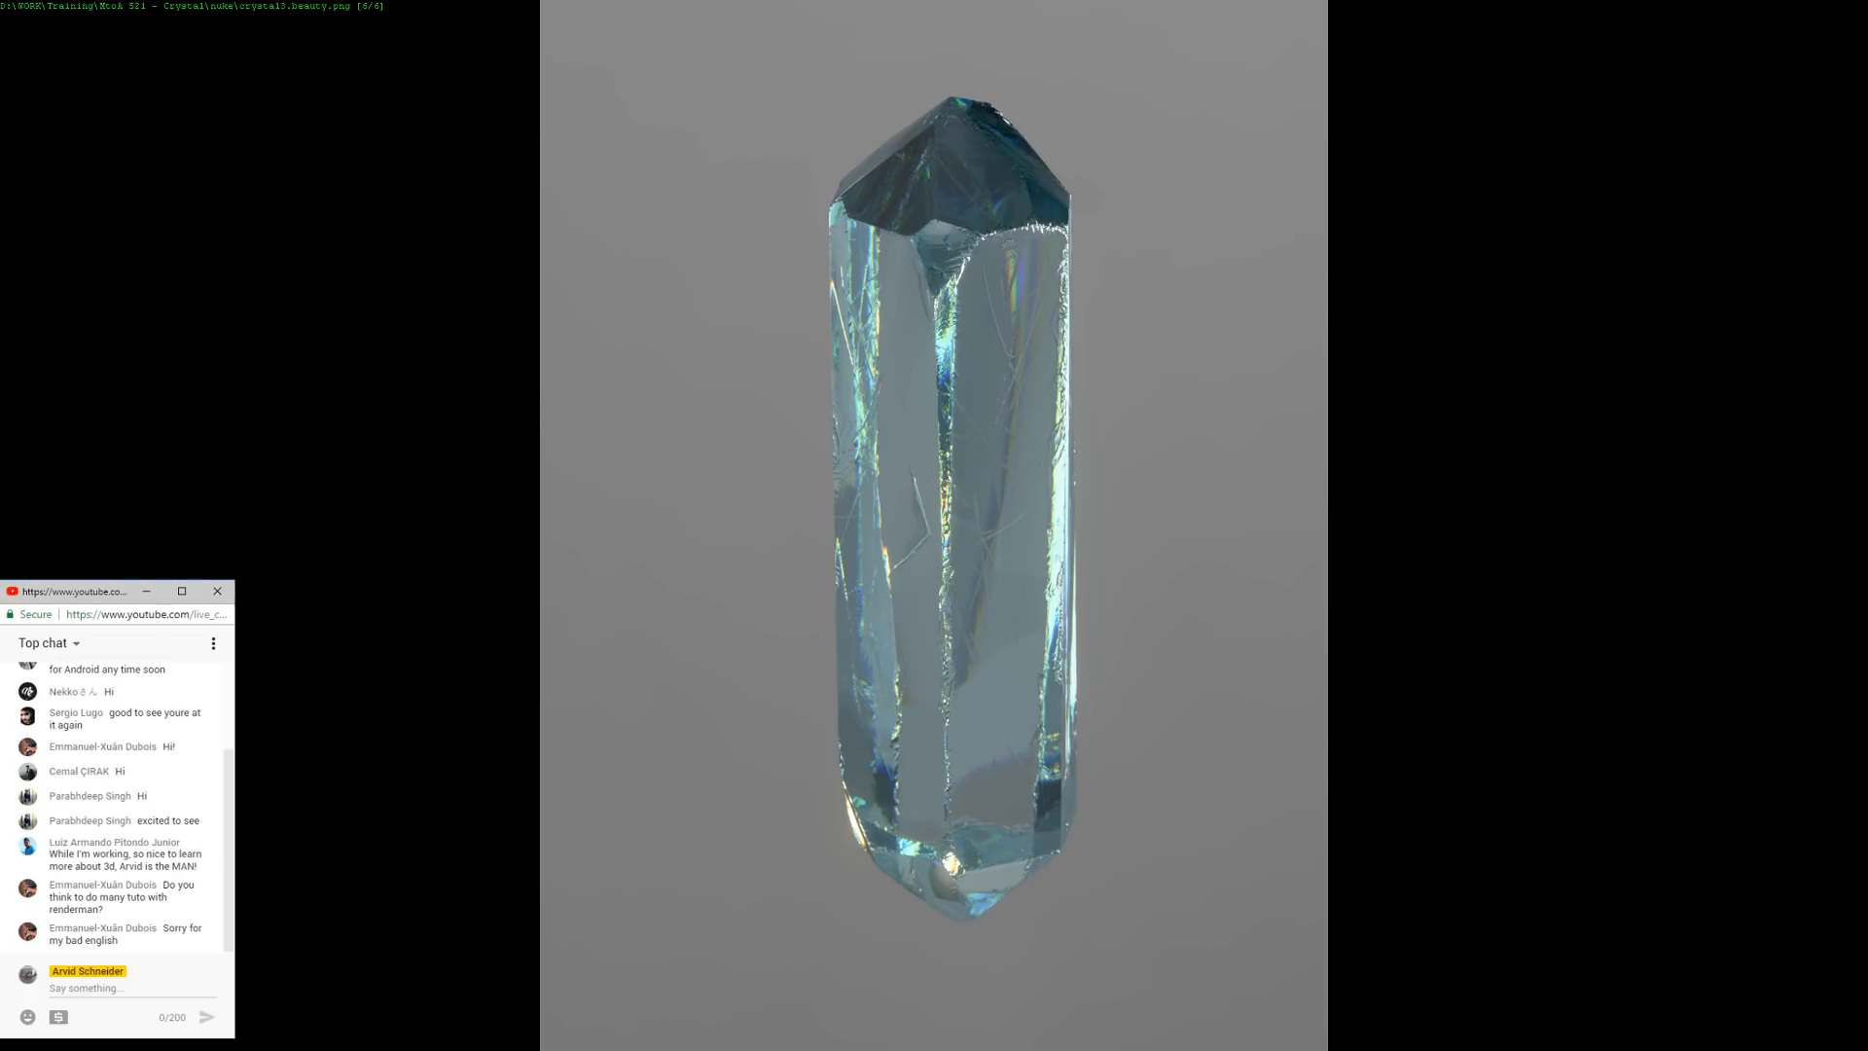
{"action": "key", "text": "alt+Tab"}
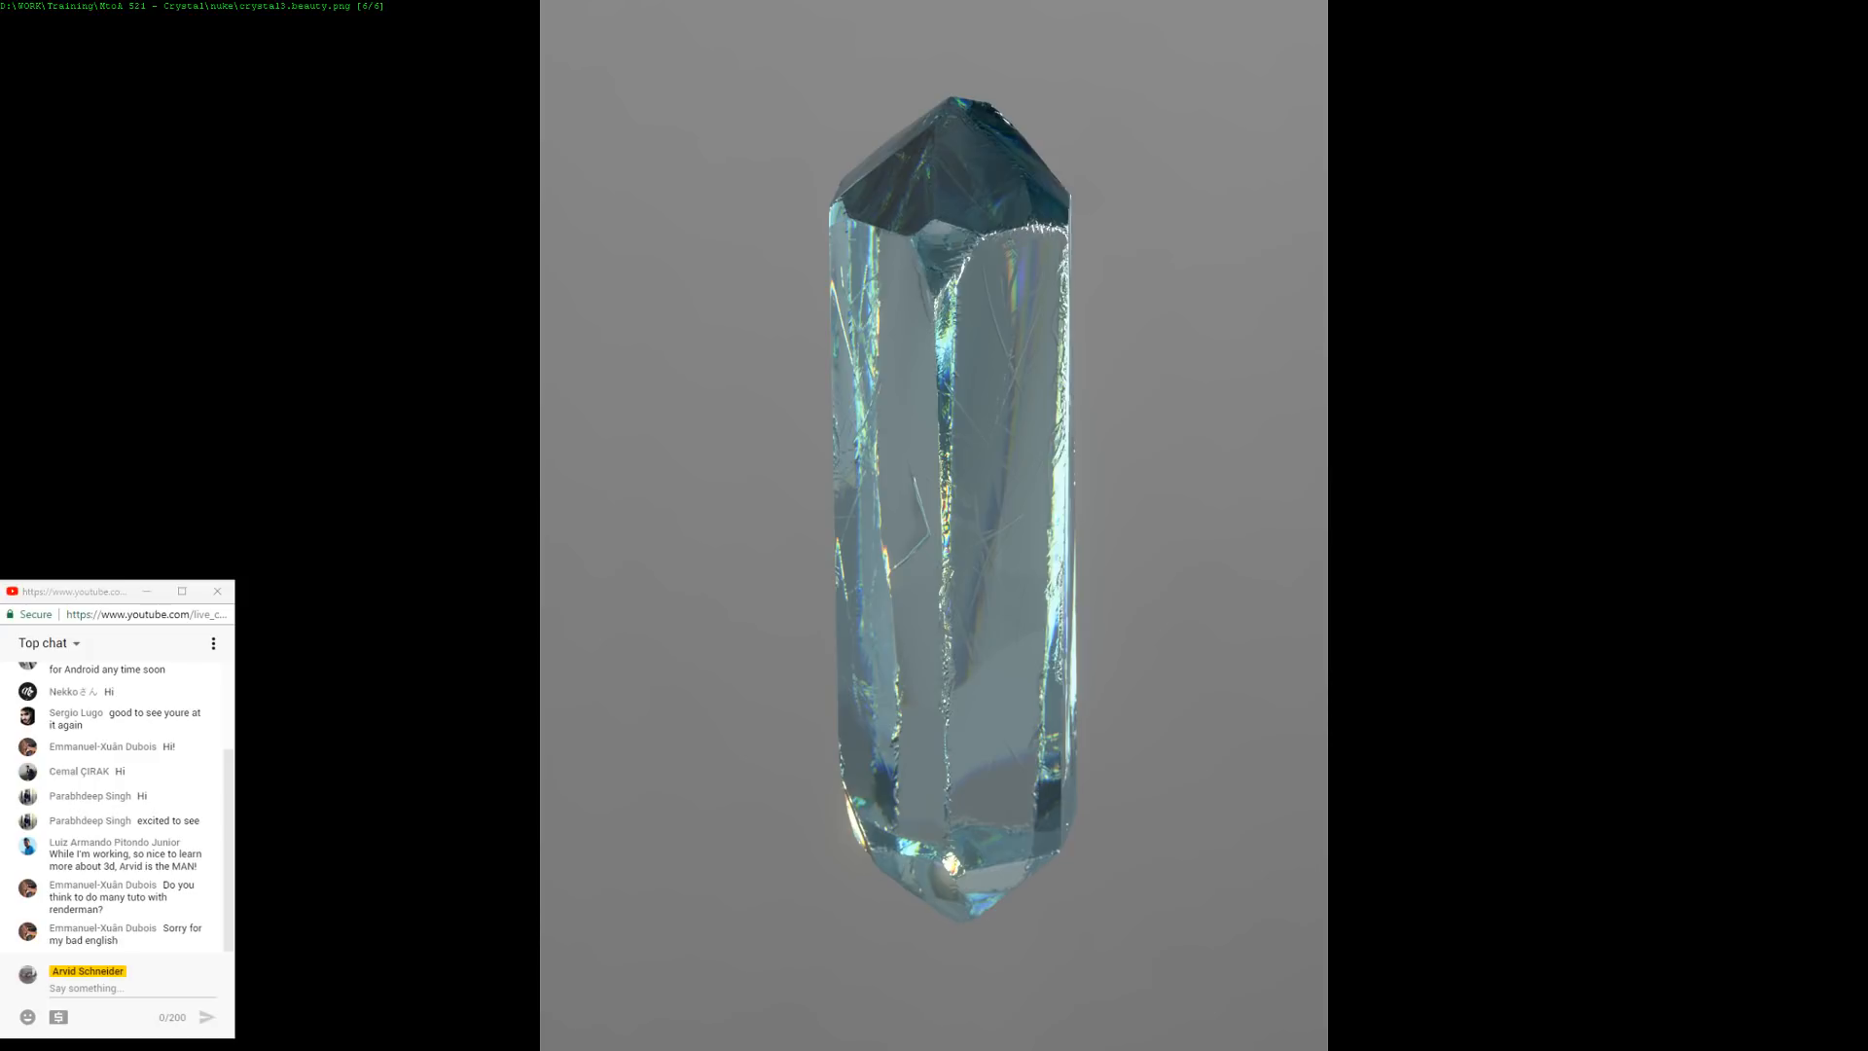
{"action": "key", "text": "Left"}
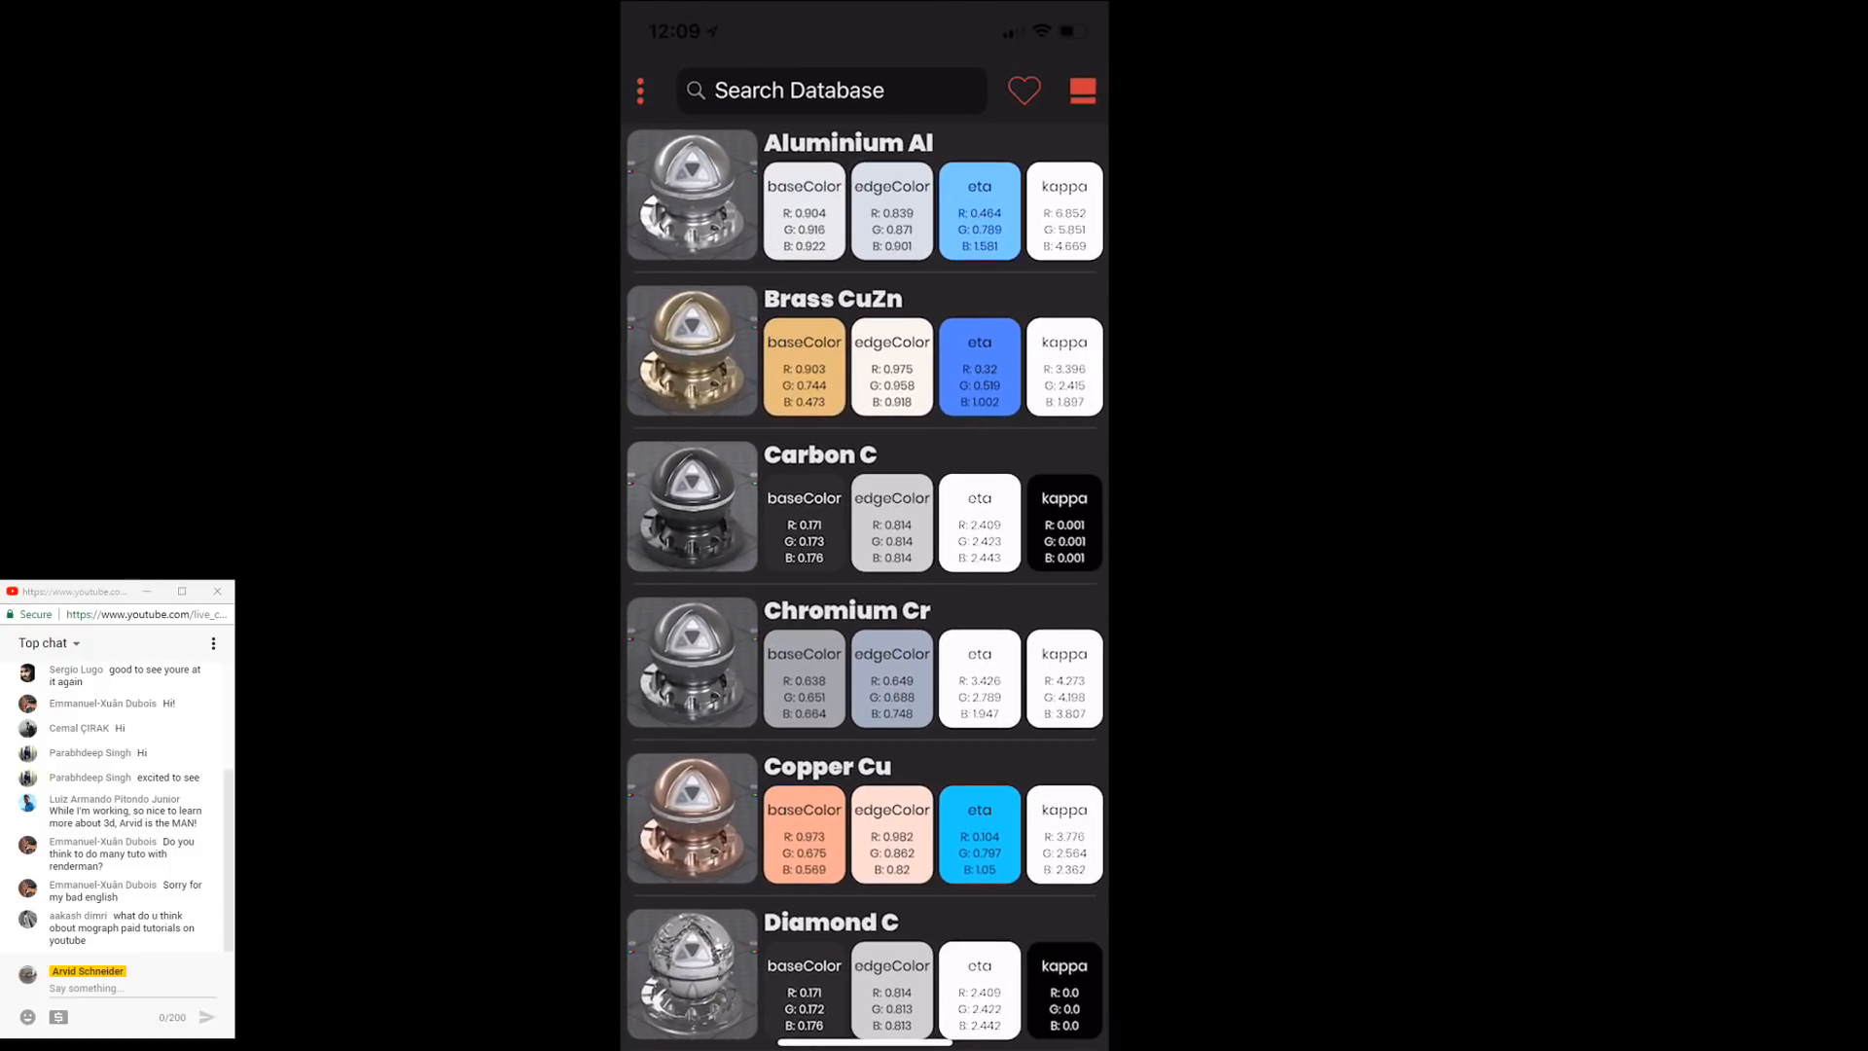
Preview the material database's large-card layout and its day mode, returning to the compact list and night mode
{"action": "left_click", "coordinate": [1083, 90]}
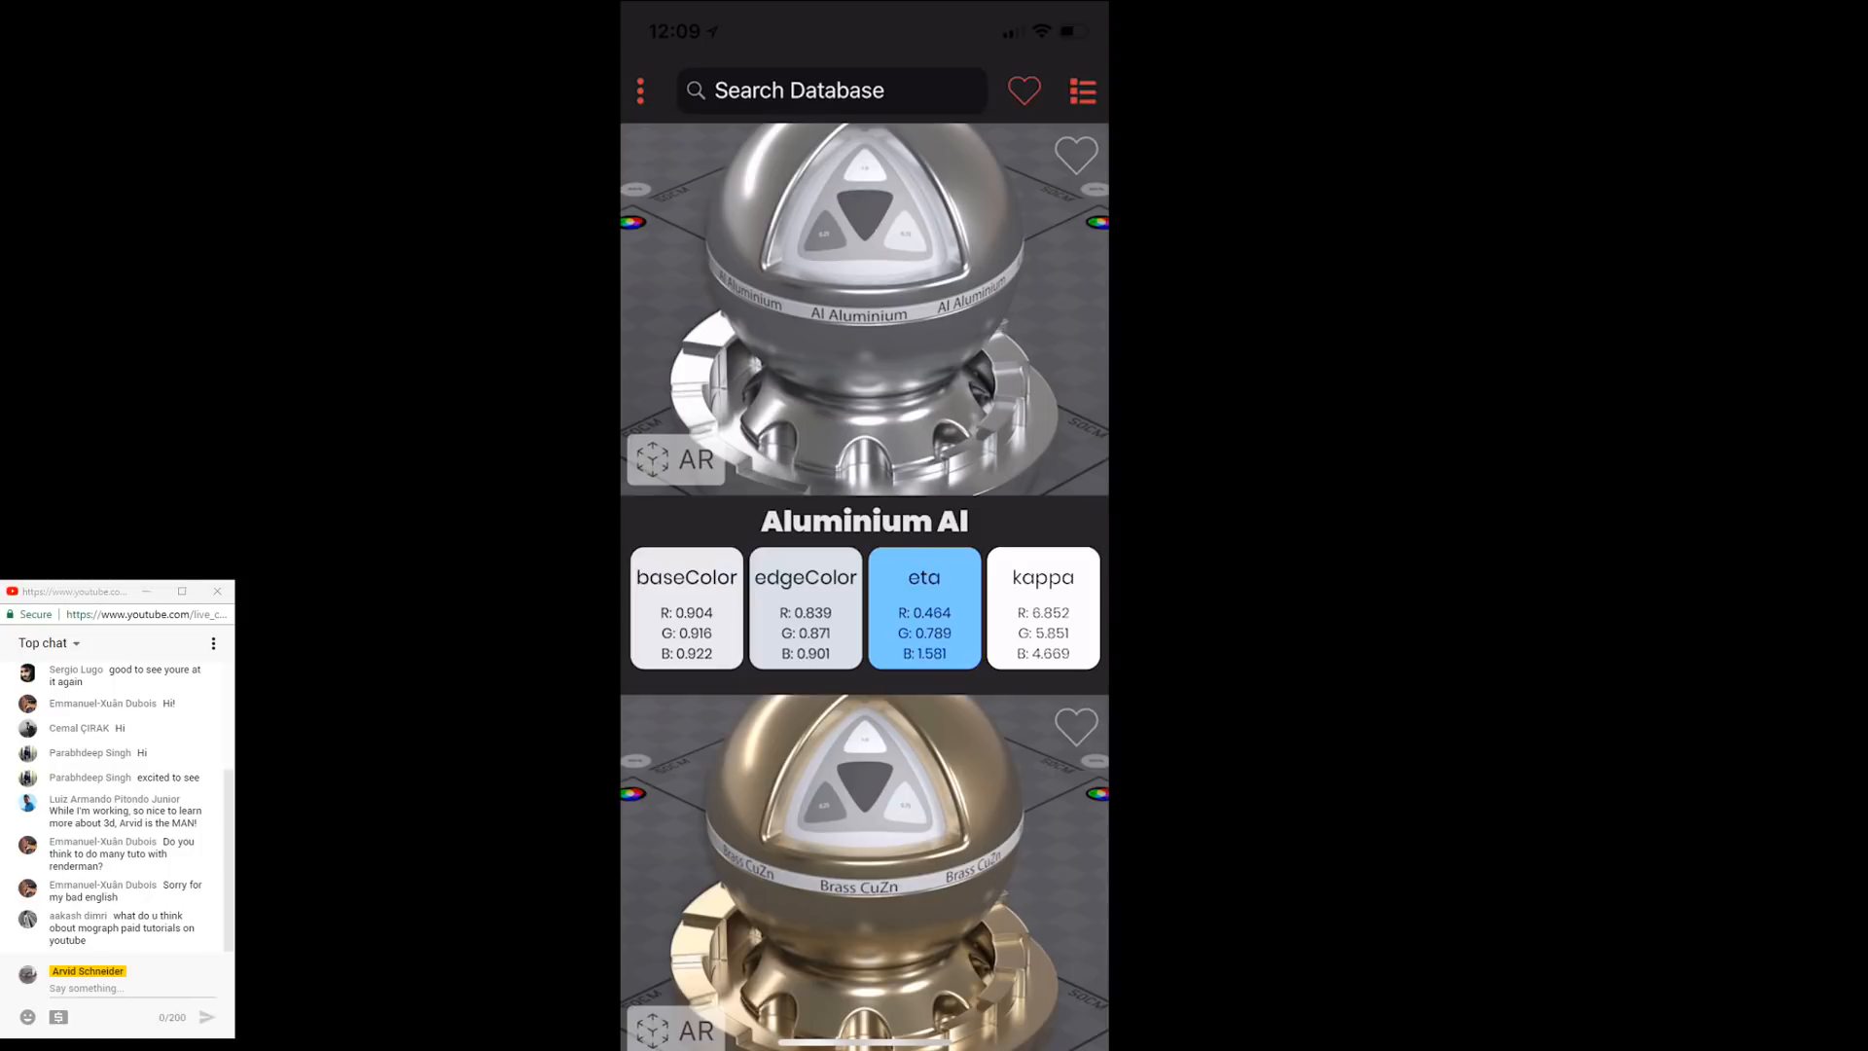
{"action": "left_click", "coordinate": [1083, 91]}
{"action": "left_click", "coordinate": [640, 90]}
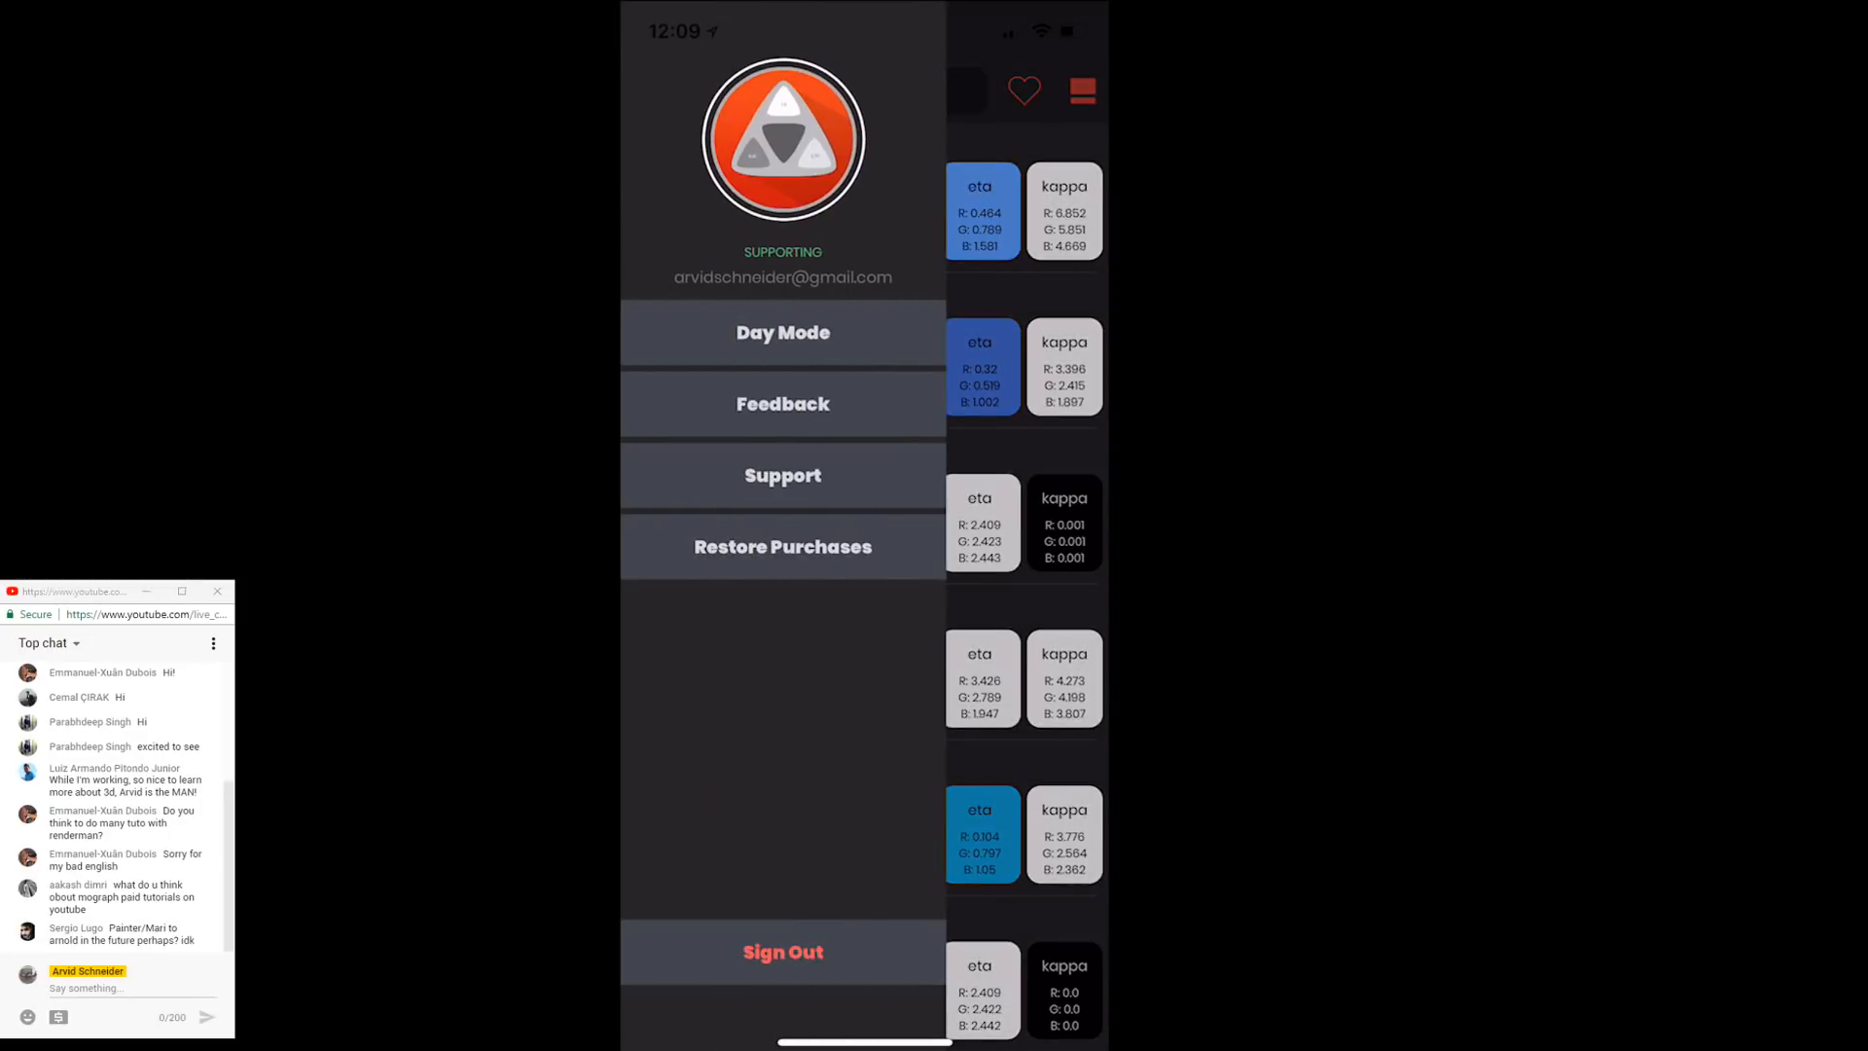
{"action": "left_click", "coordinate": [784, 331]}
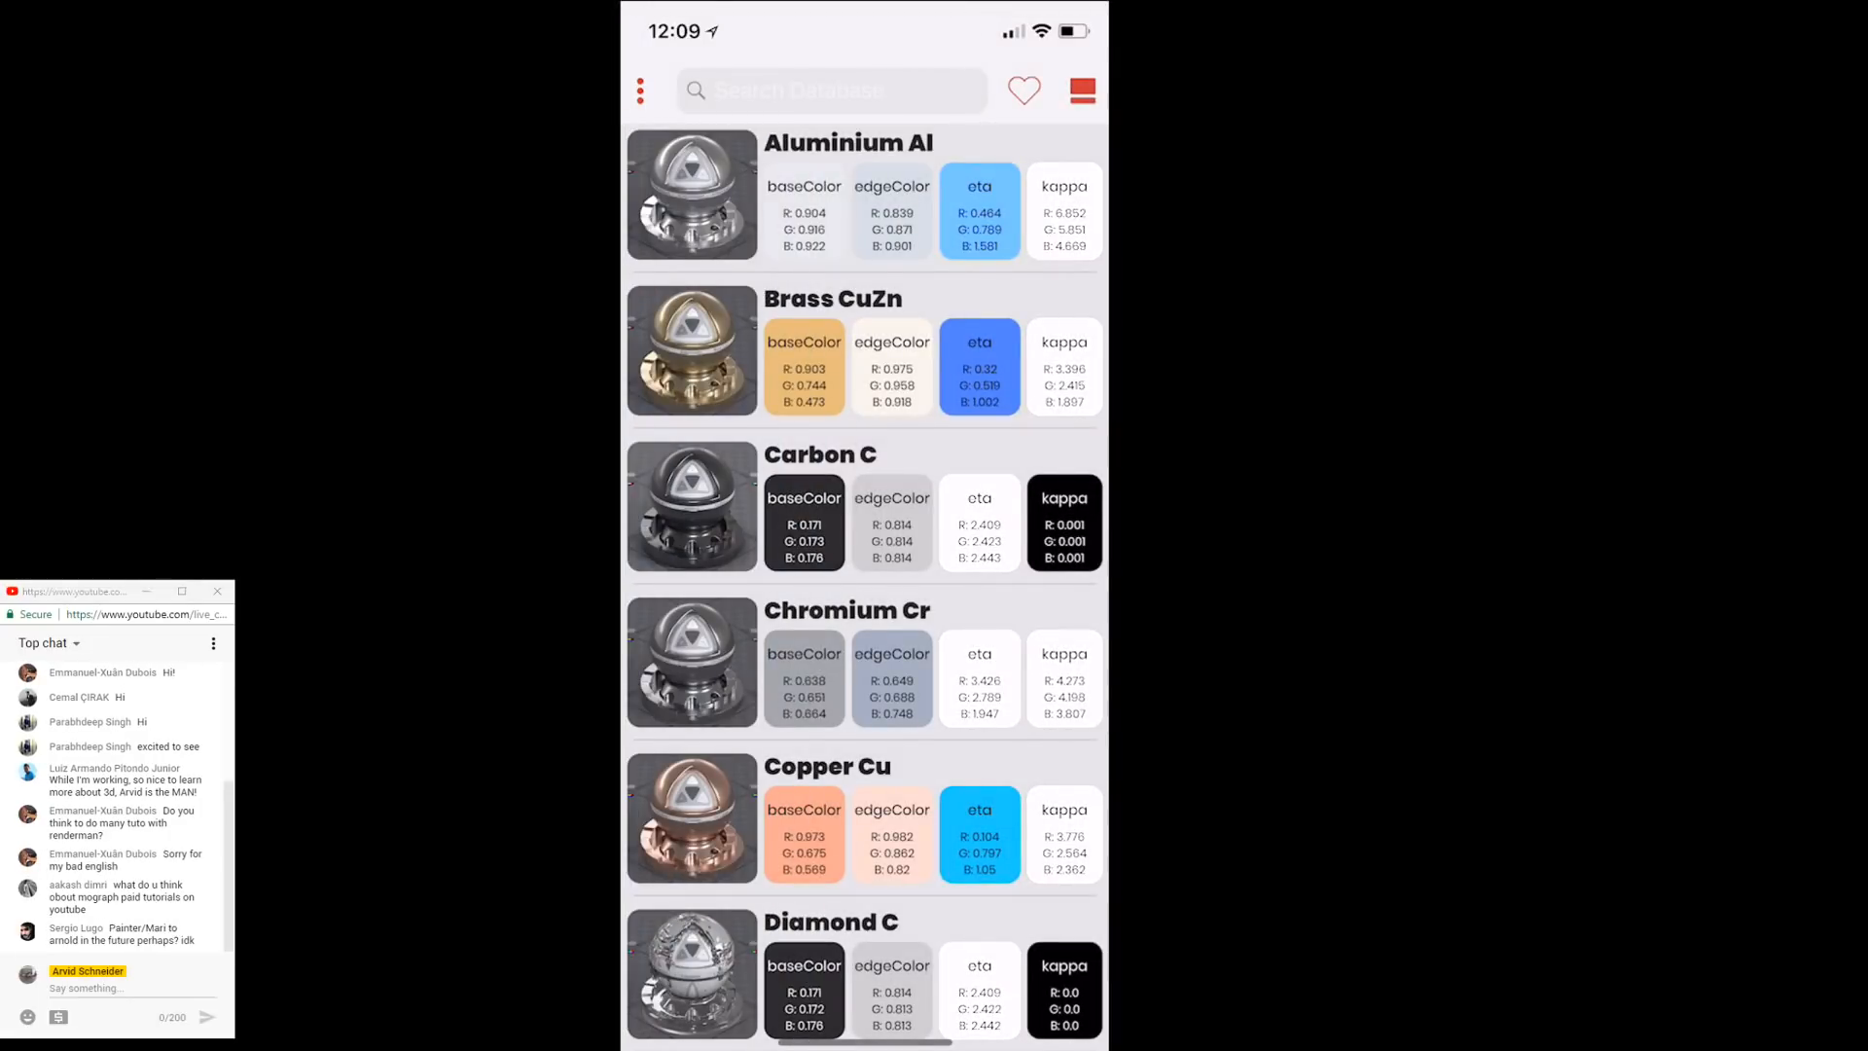
{"action": "left_click", "coordinate": [641, 91]}
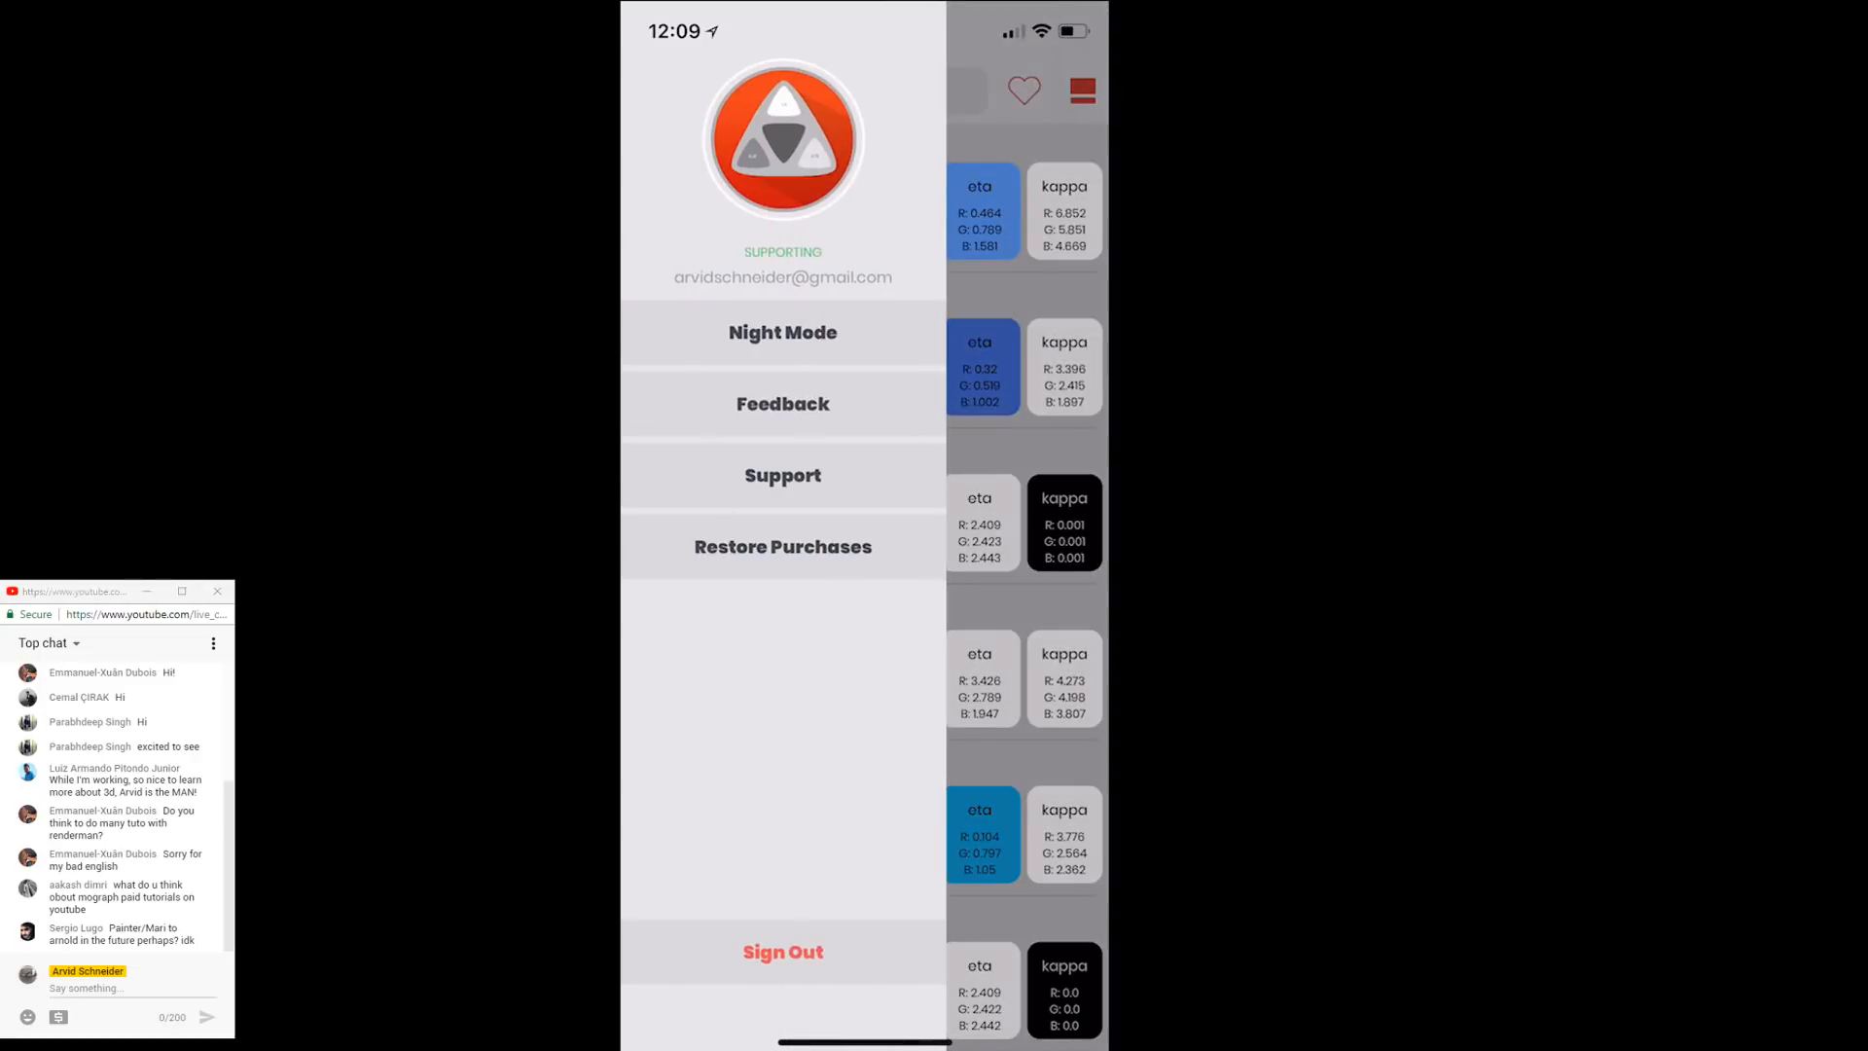
{"action": "left_click", "coordinate": [783, 332]}
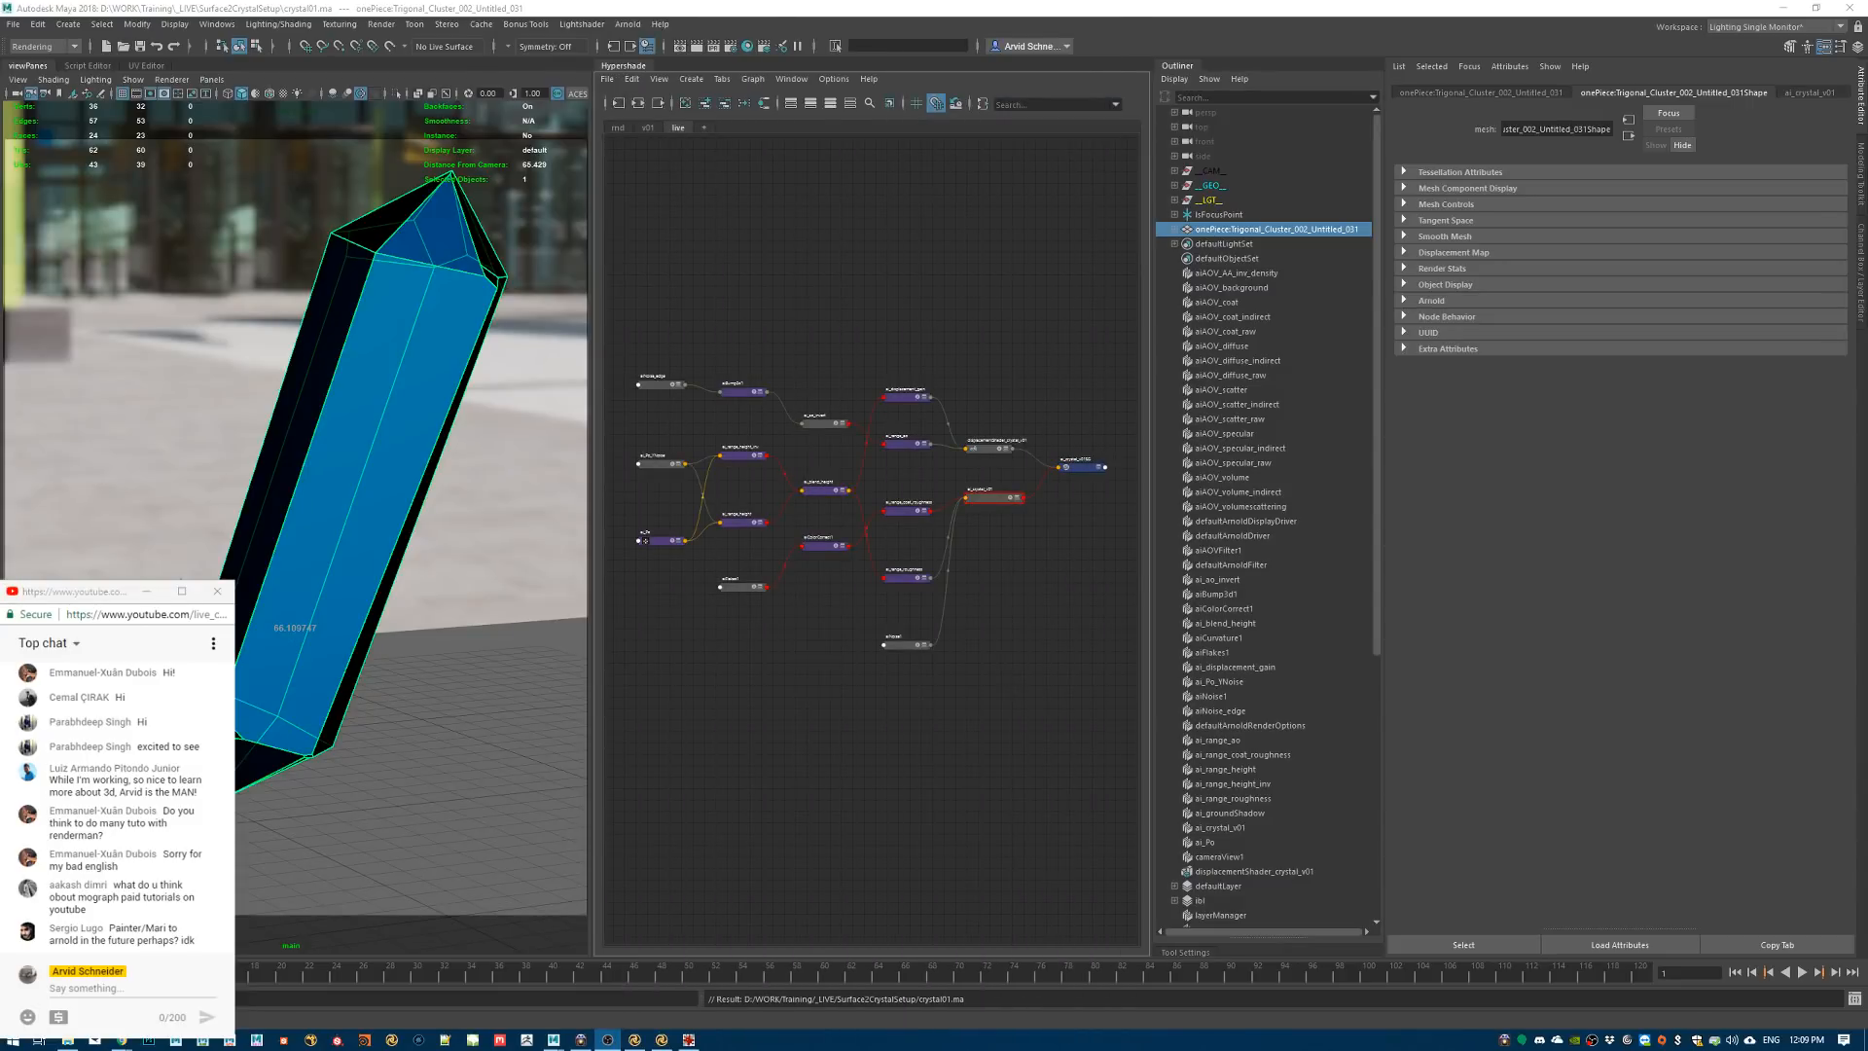
In Maya, enable Opaque in the Arnold attributes of the crystal mesh's shape node
{"action": "middle_click_drag", "start_coordinate": [894, 781], "coordinate": [955, 721], "text": "alt"}
{"action": "left_click", "coordinate": [353, 536]}
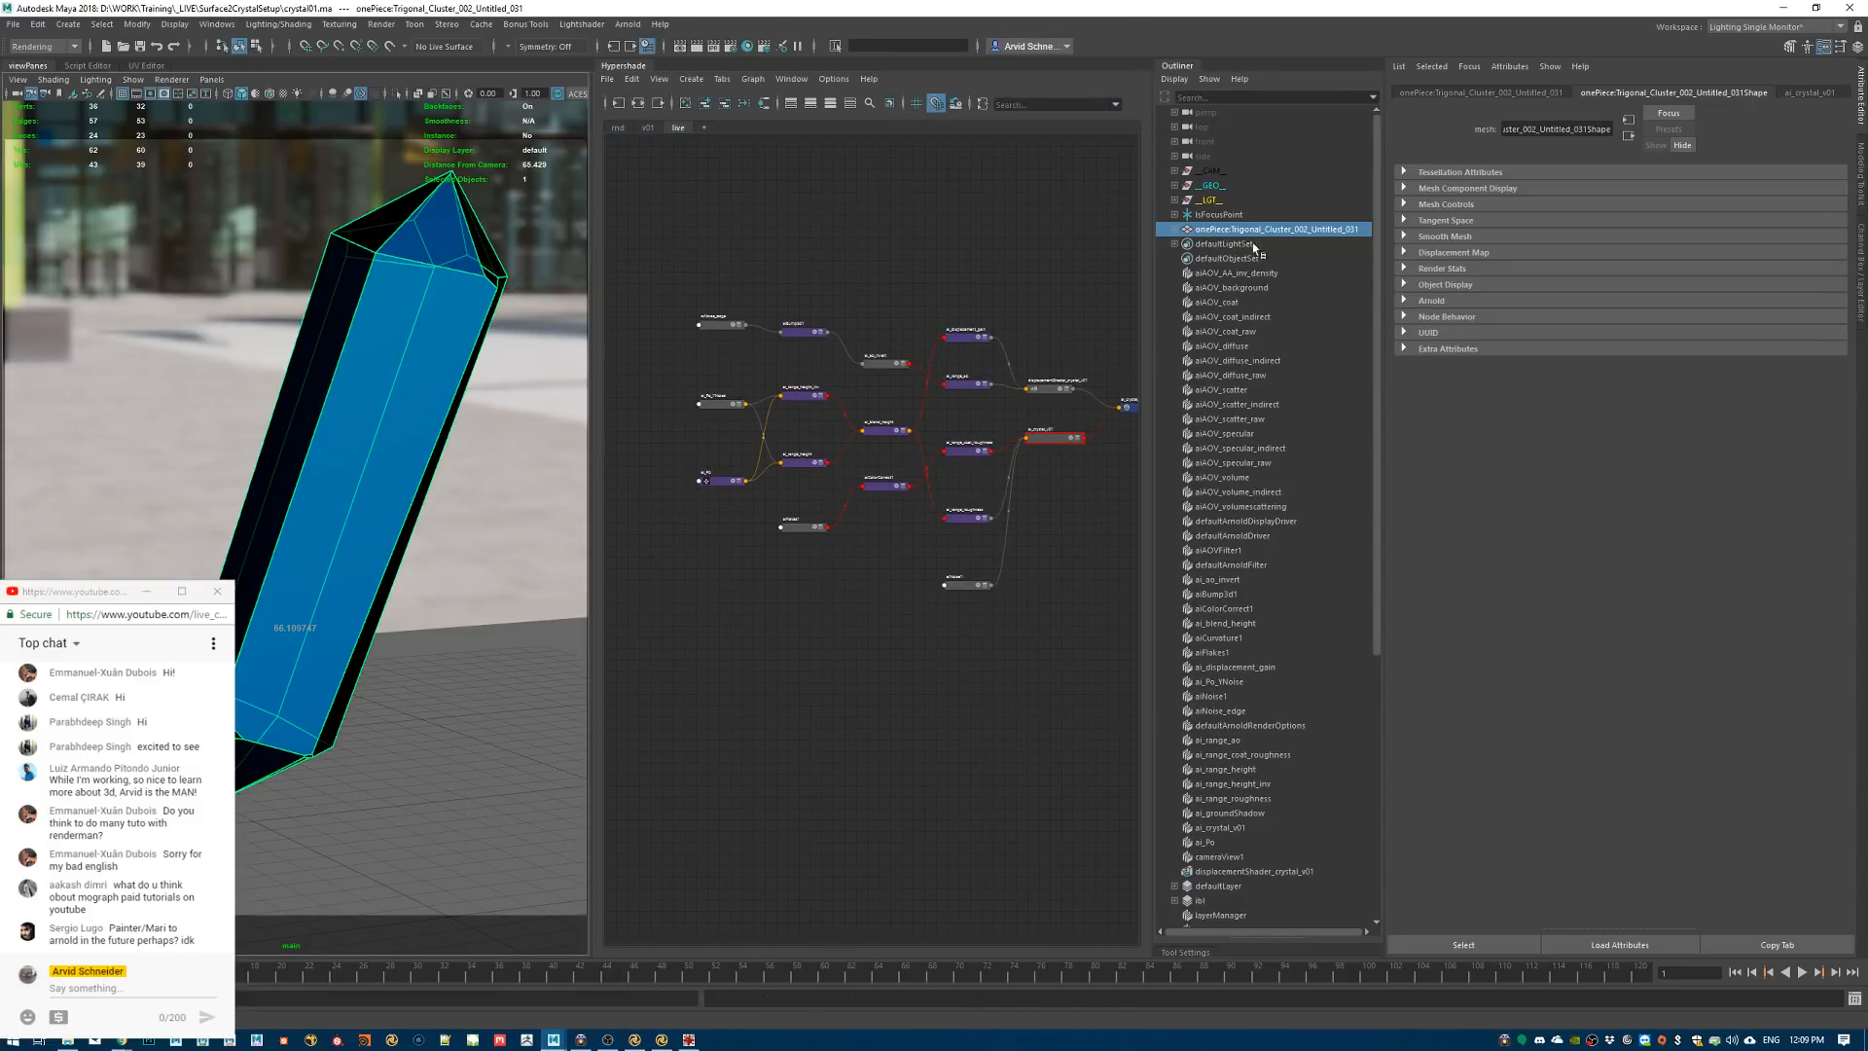
{"action": "left_click", "coordinate": [1518, 94]}
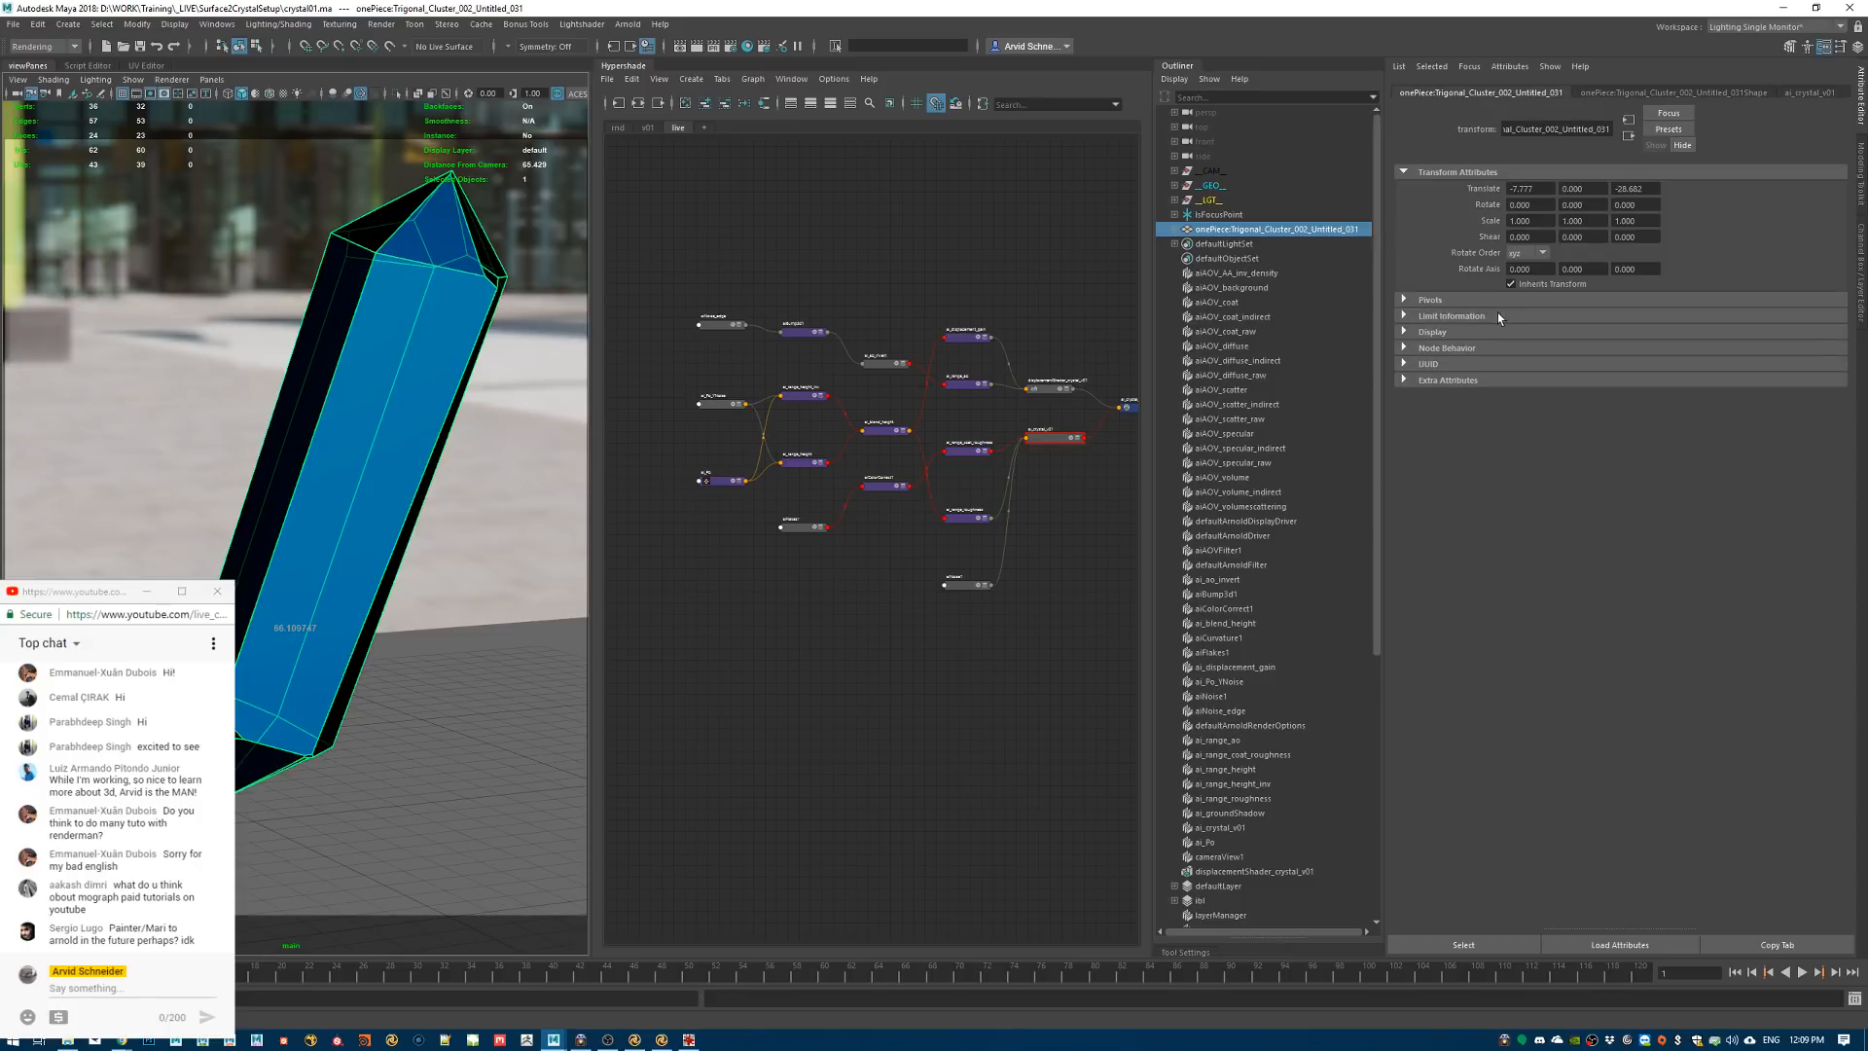
{"action": "left_click", "coordinate": [1243, 244]}
{"action": "left_click", "coordinate": [1263, 229]}
{"action": "left_click", "coordinate": [1637, 94]}
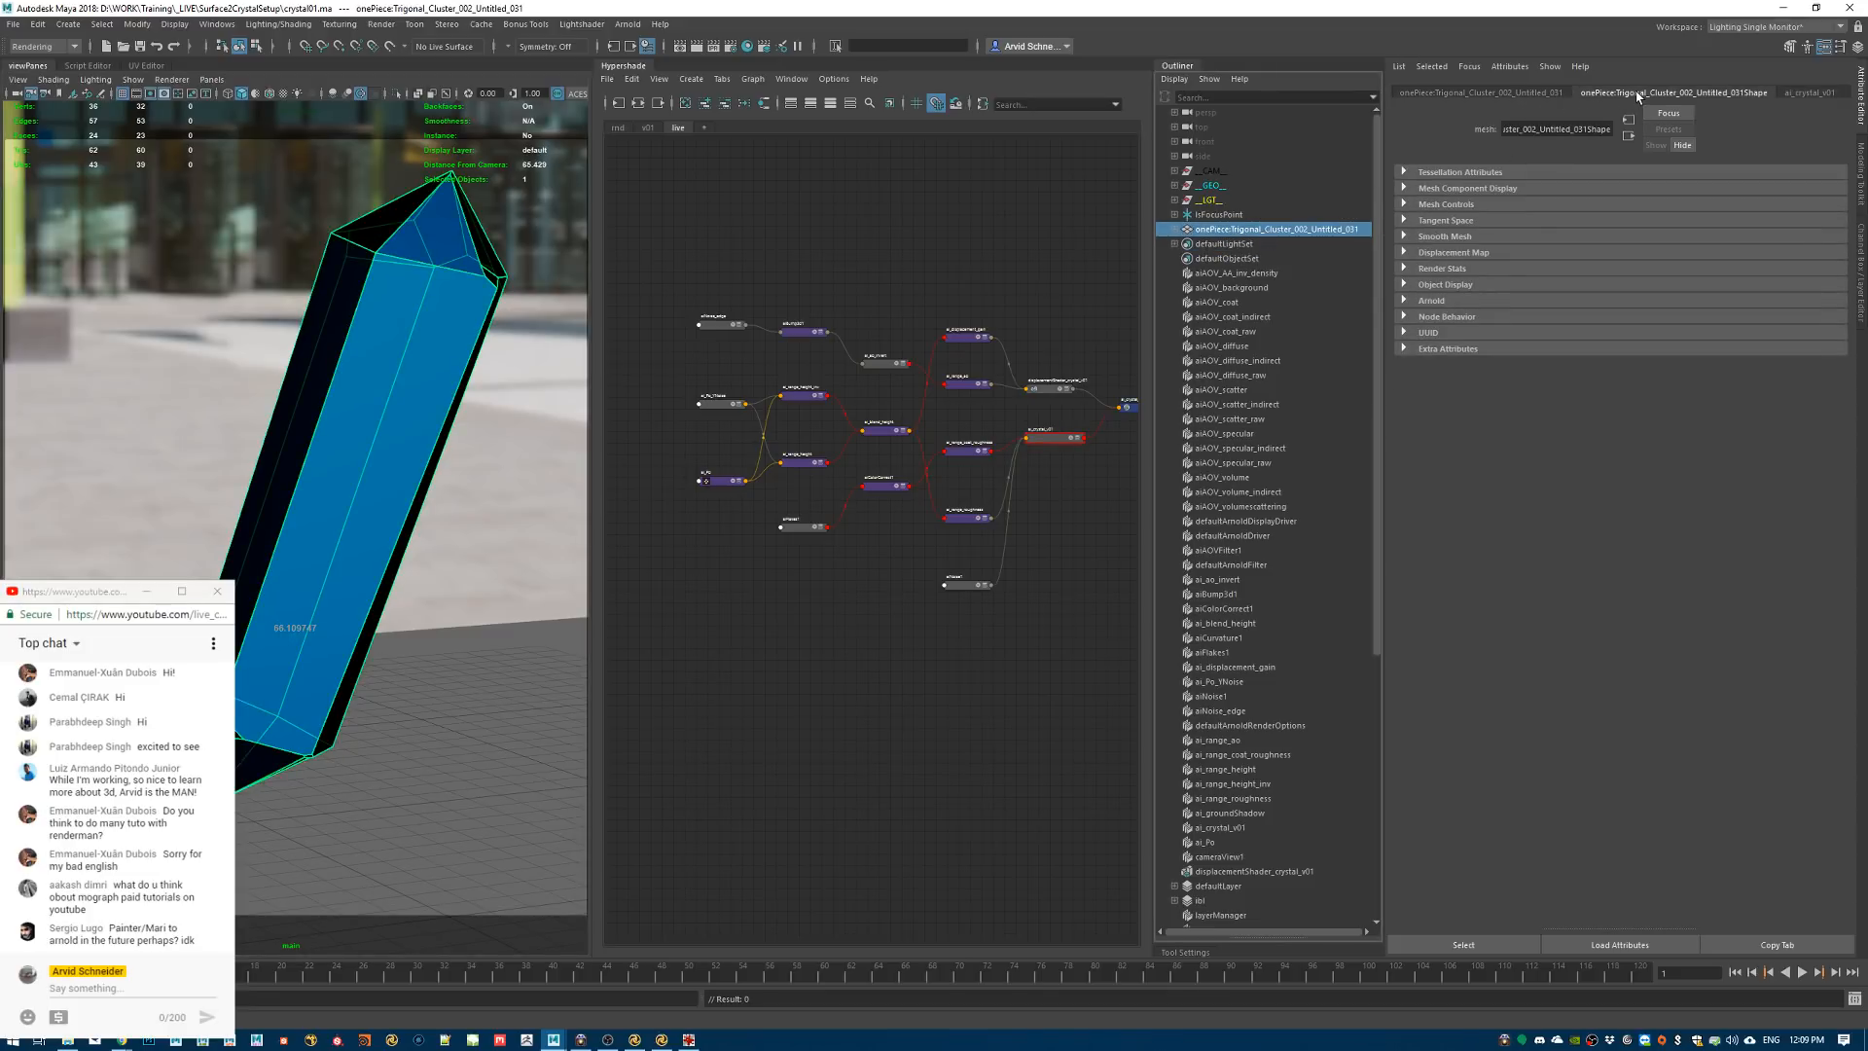
{"action": "left_click", "coordinate": [1427, 302]}
{"action": "left_click", "coordinate": [1518, 337]}
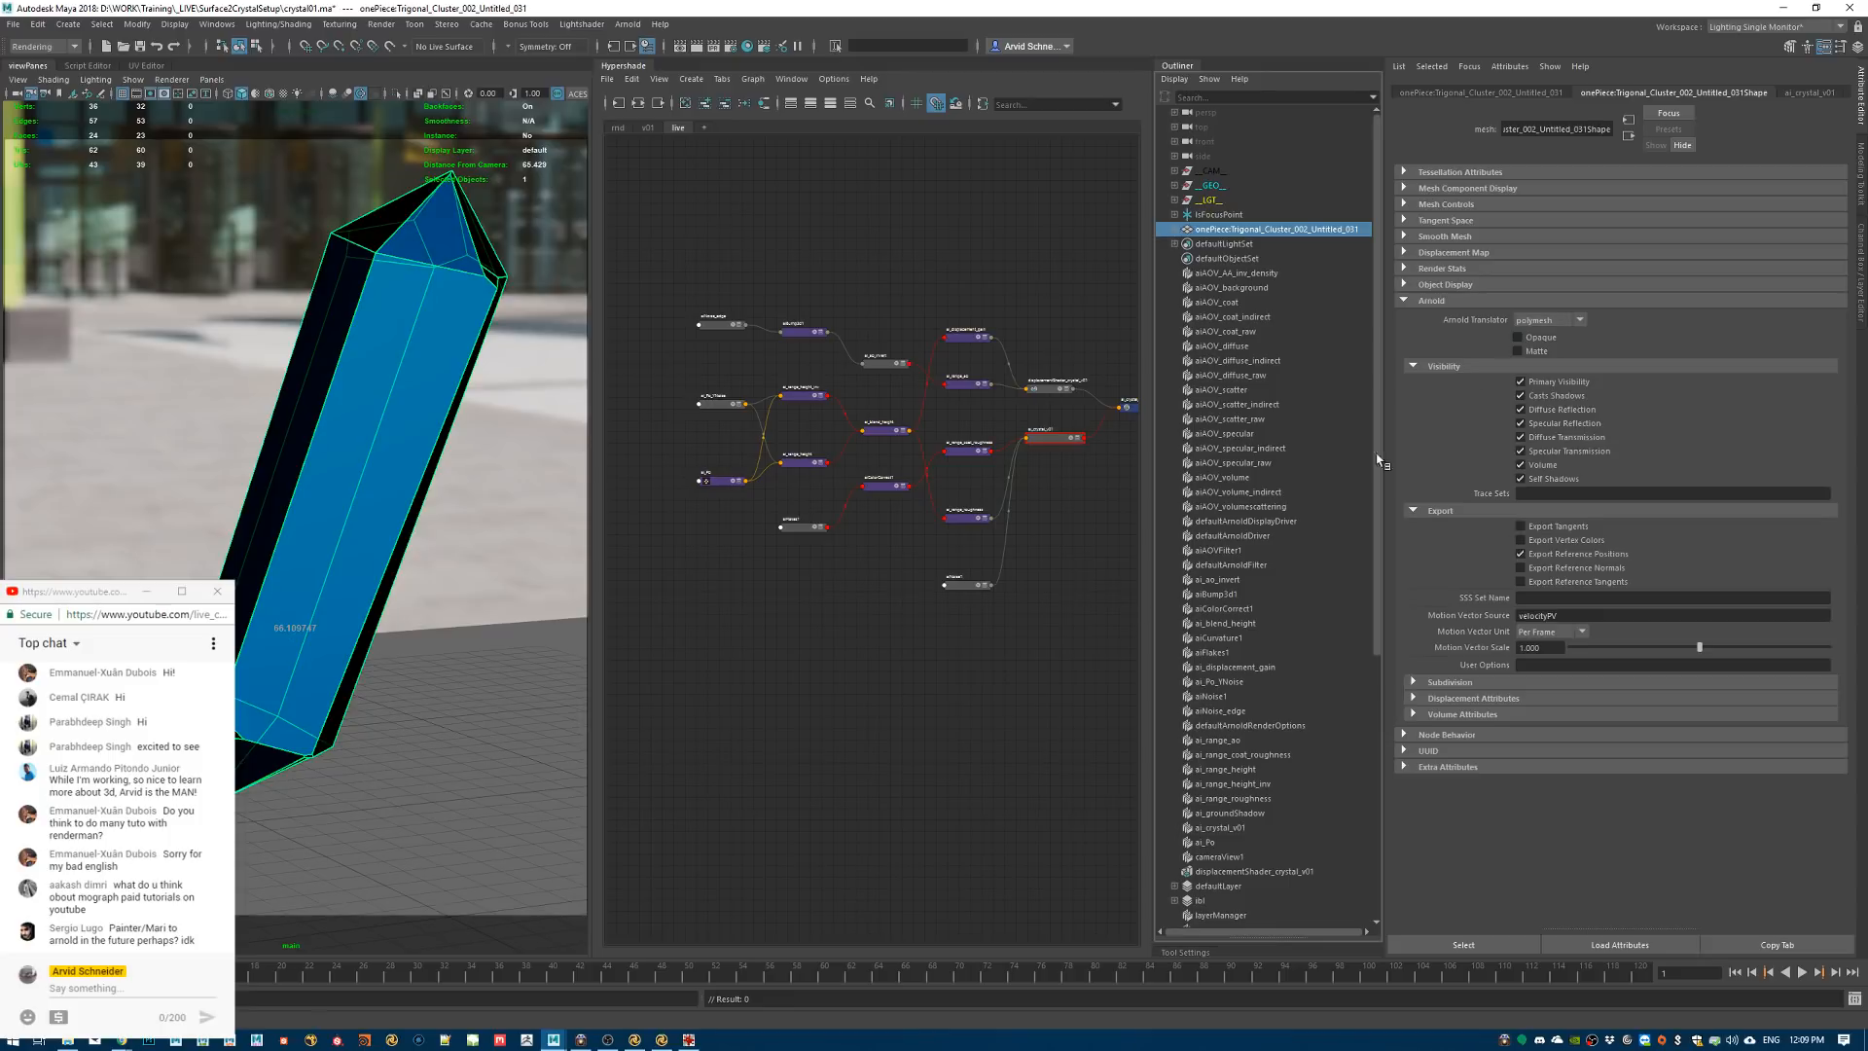
{"action": "left_click", "coordinate": [1520, 339]}
Create an aiStandardSurface shader in the empty area of the Hypershade graph below the existing network
{"action": "key", "text": "Tab"}
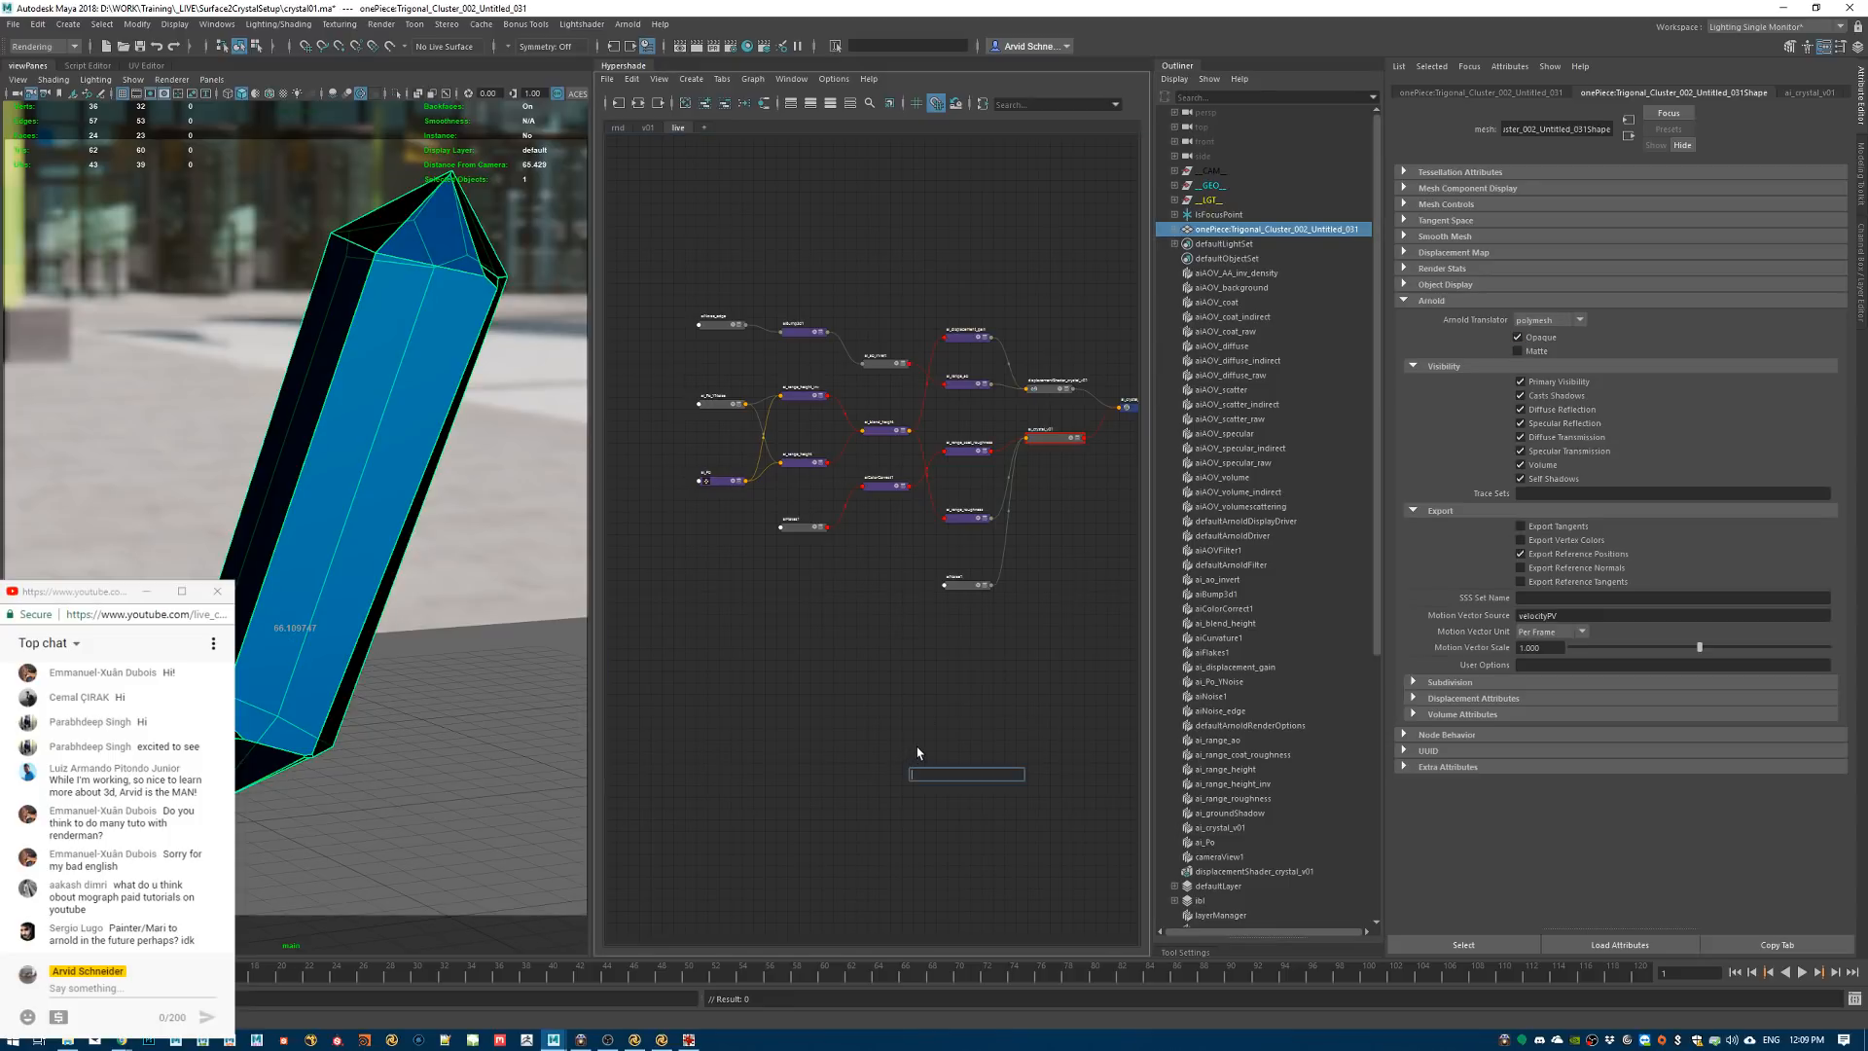
{"action": "type", "text": "ais"}
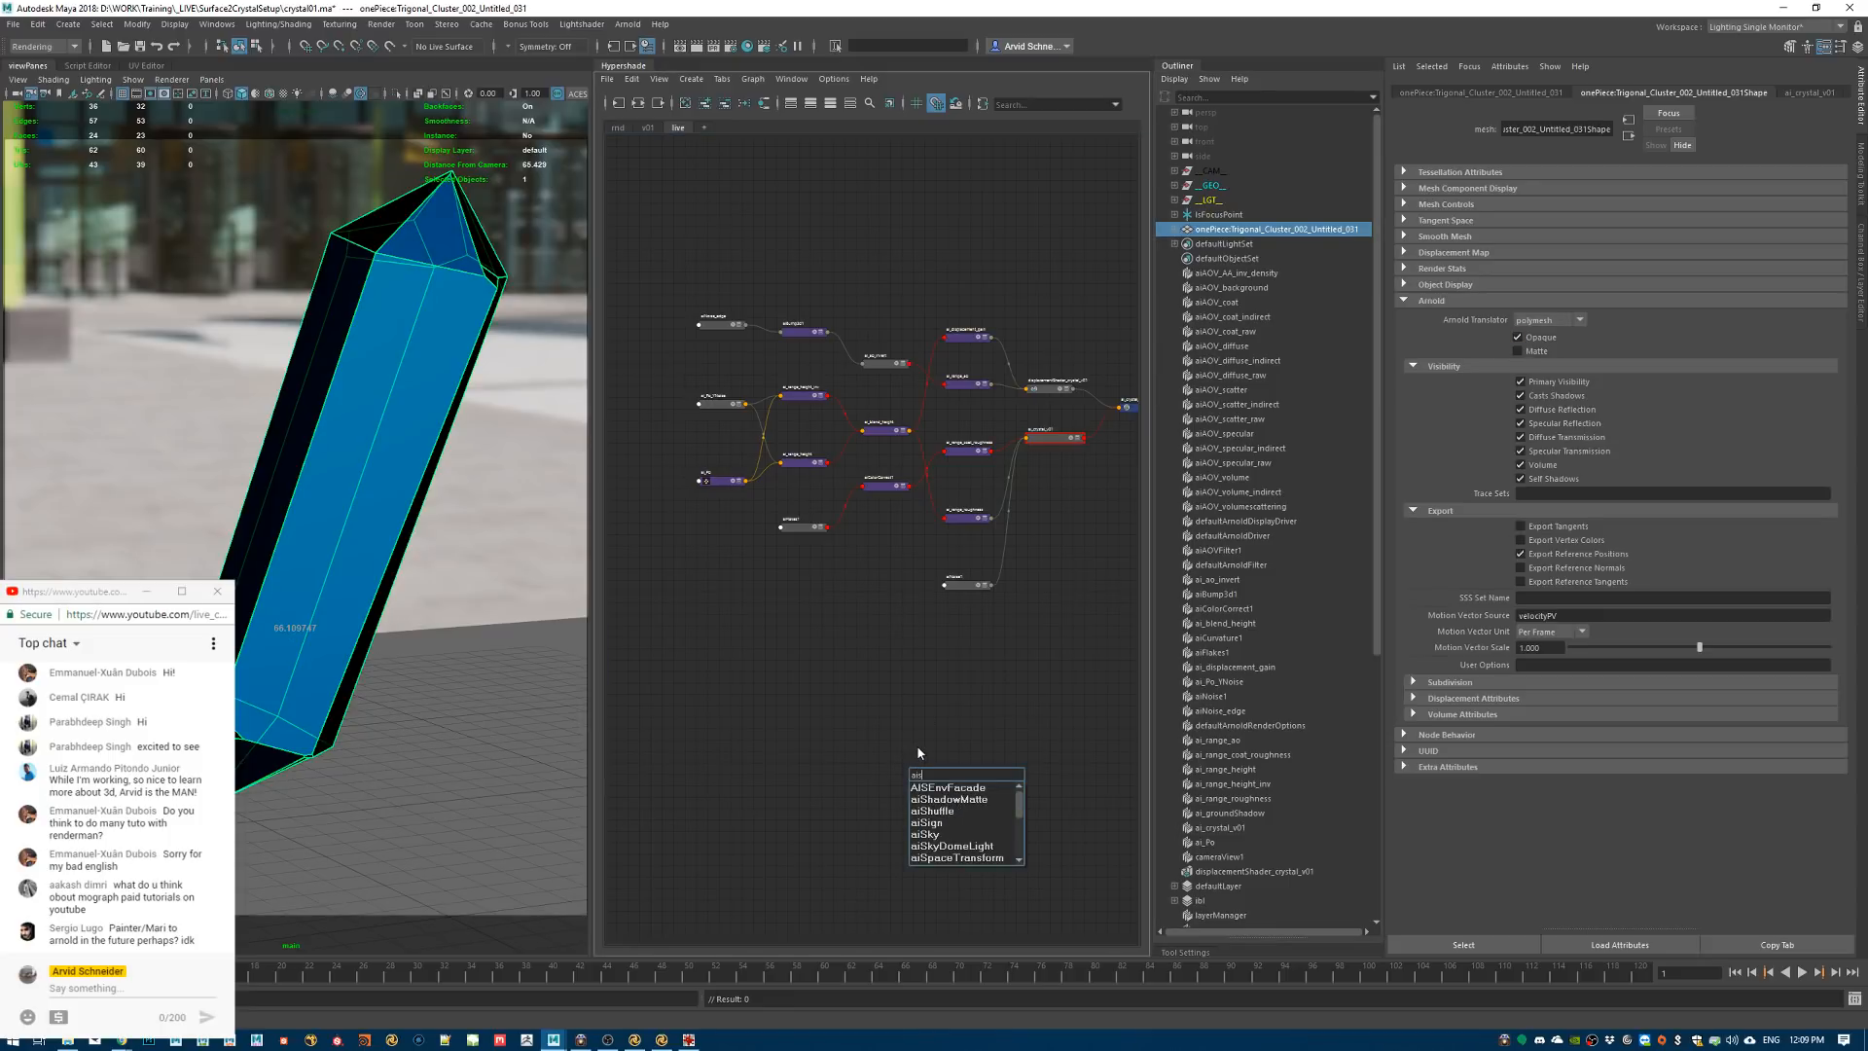
{"action": "type", "text": "a"}
{"action": "key", "text": "BackSpace"}
{"action": "key", "text": "BackSpace"}
{"action": "type", "text": "st"}
{"action": "key", "text": "Down"}
{"action": "key", "text": "Down"}
{"action": "key", "text": "Return"}
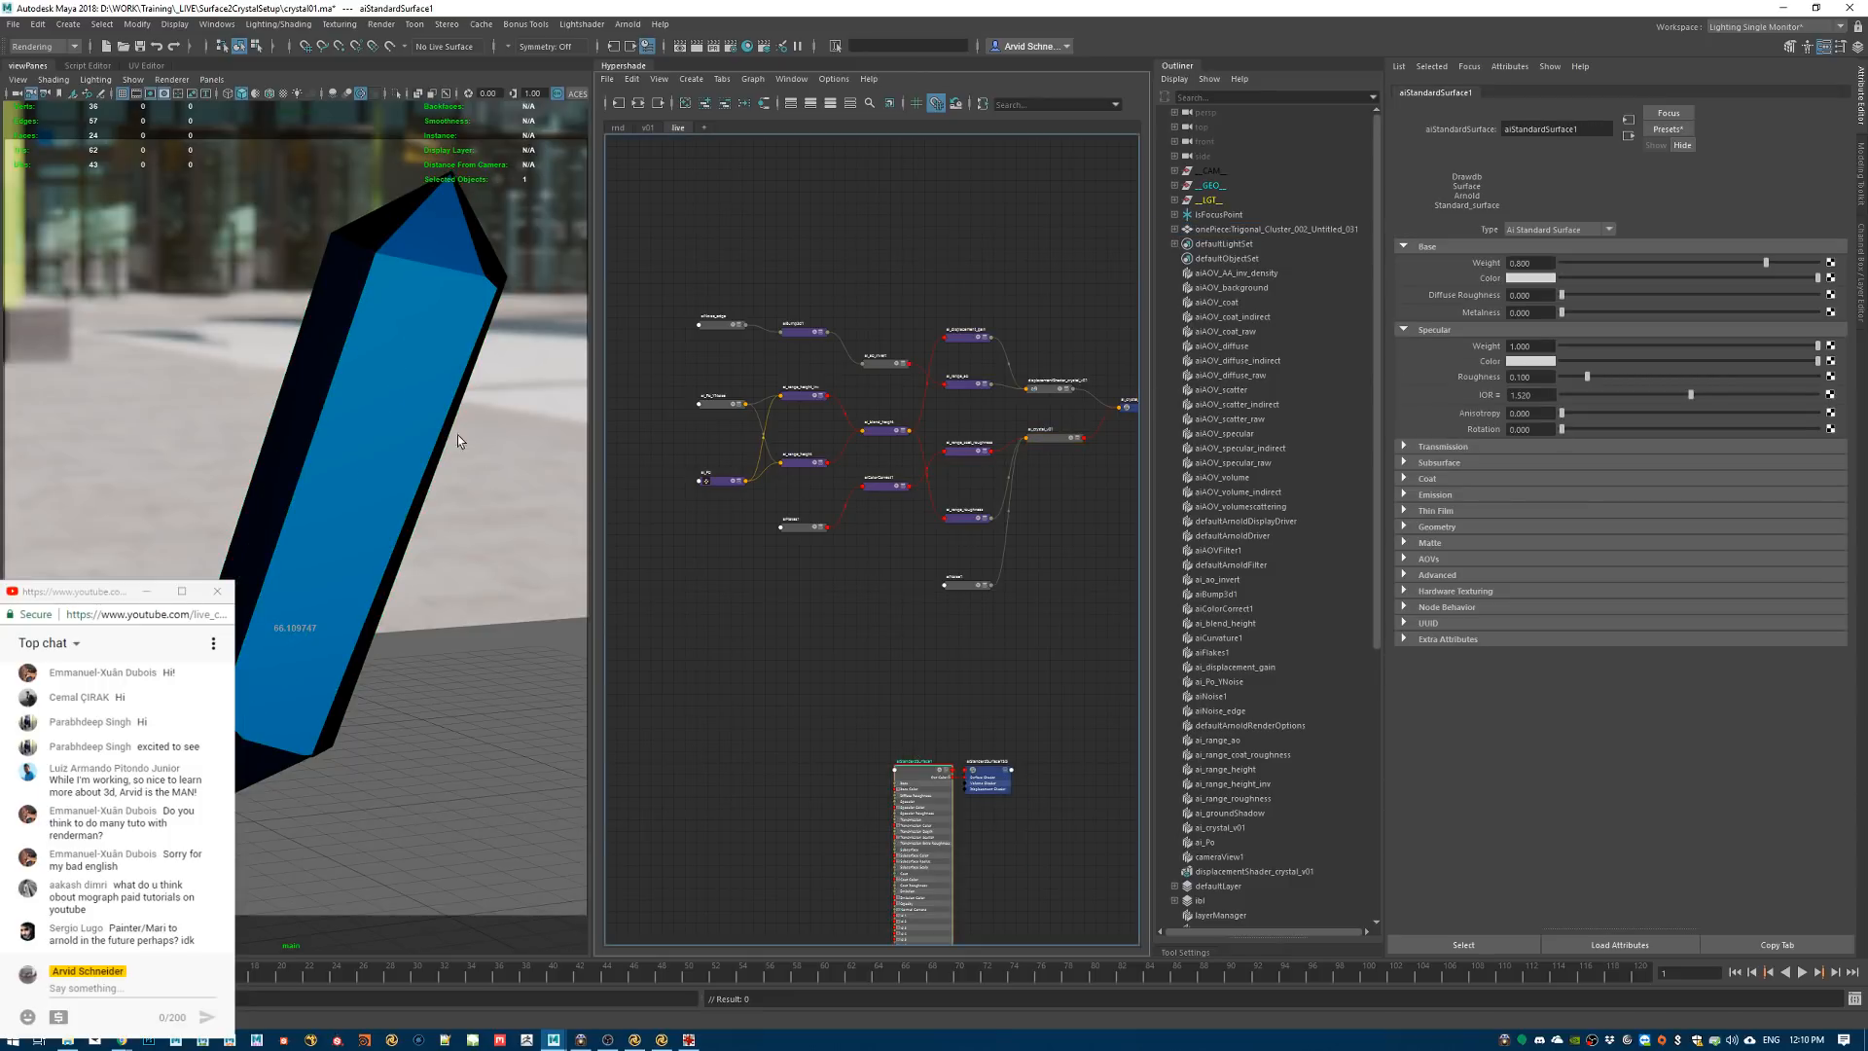
Assign the new aiStandardSurface shader to the crystal mesh
{"action": "left_click", "coordinate": [341, 382]}
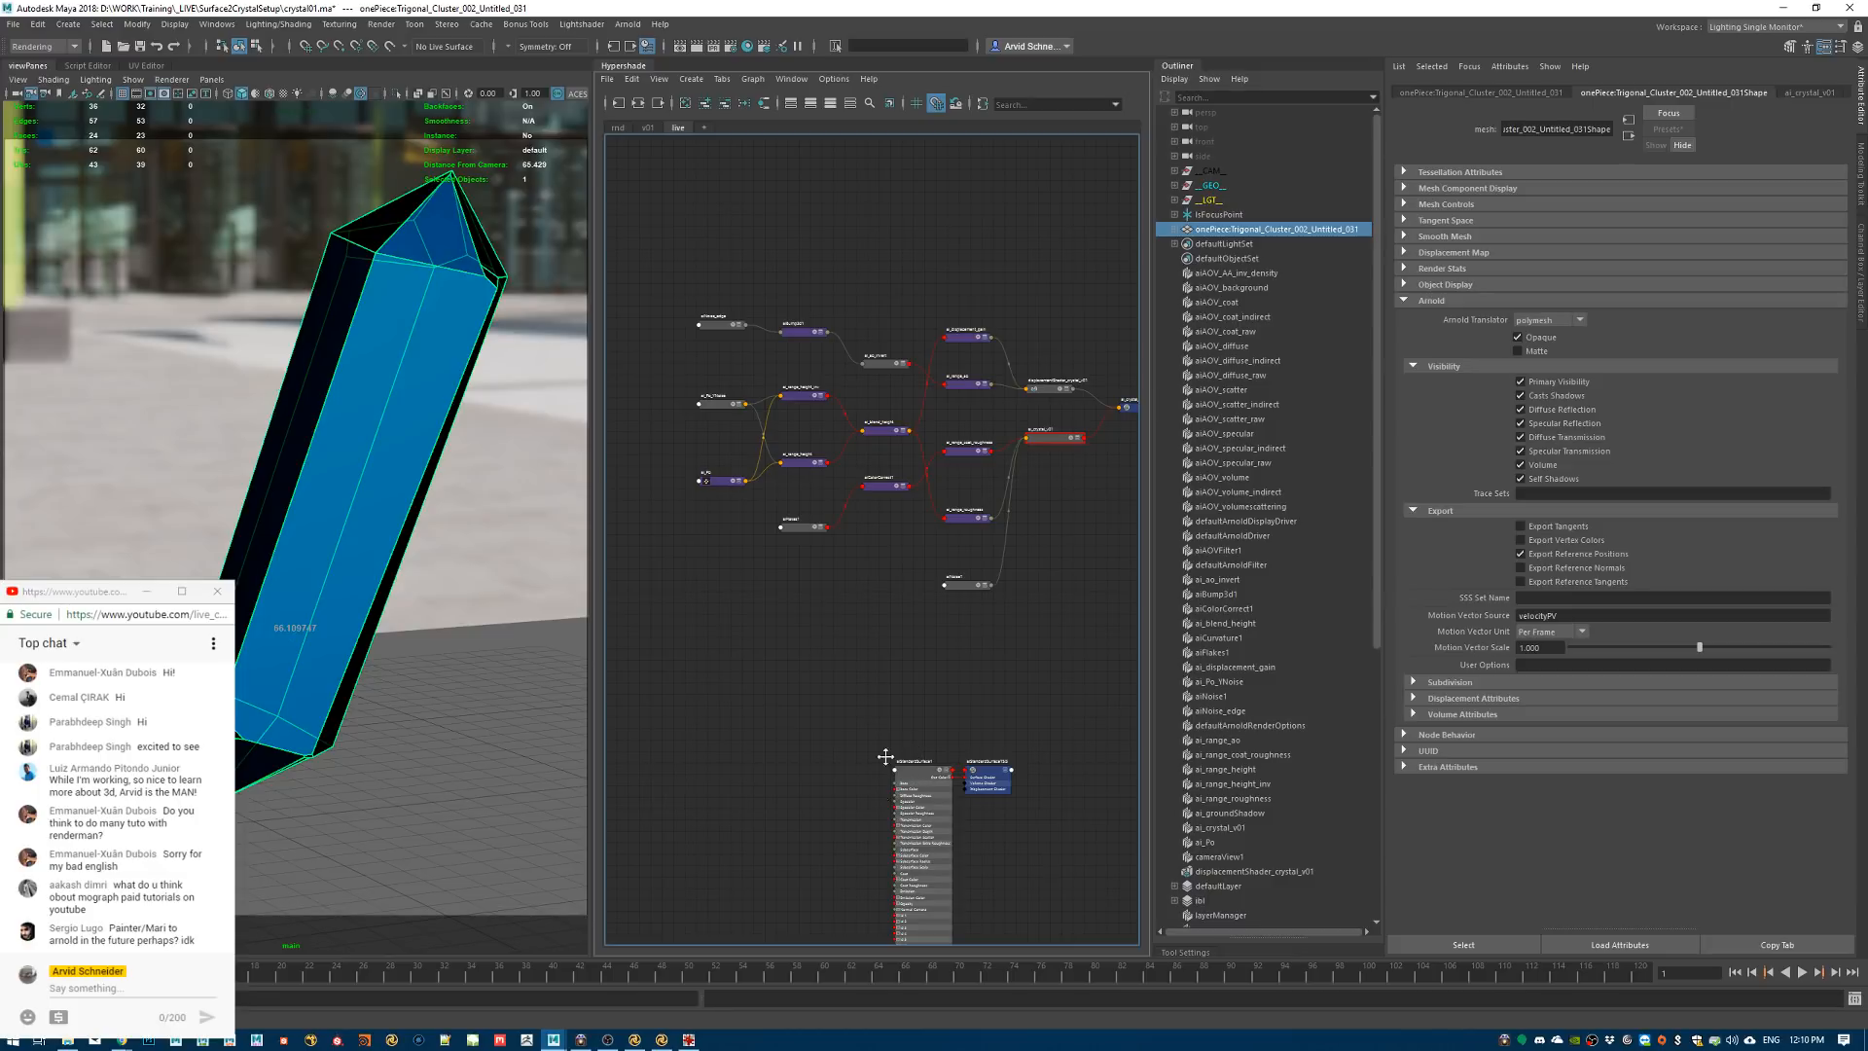
{"action": "key", "text": "f"}
{"action": "right_click_drag", "start_coordinate": [935, 591], "coordinate": [922, 567]}
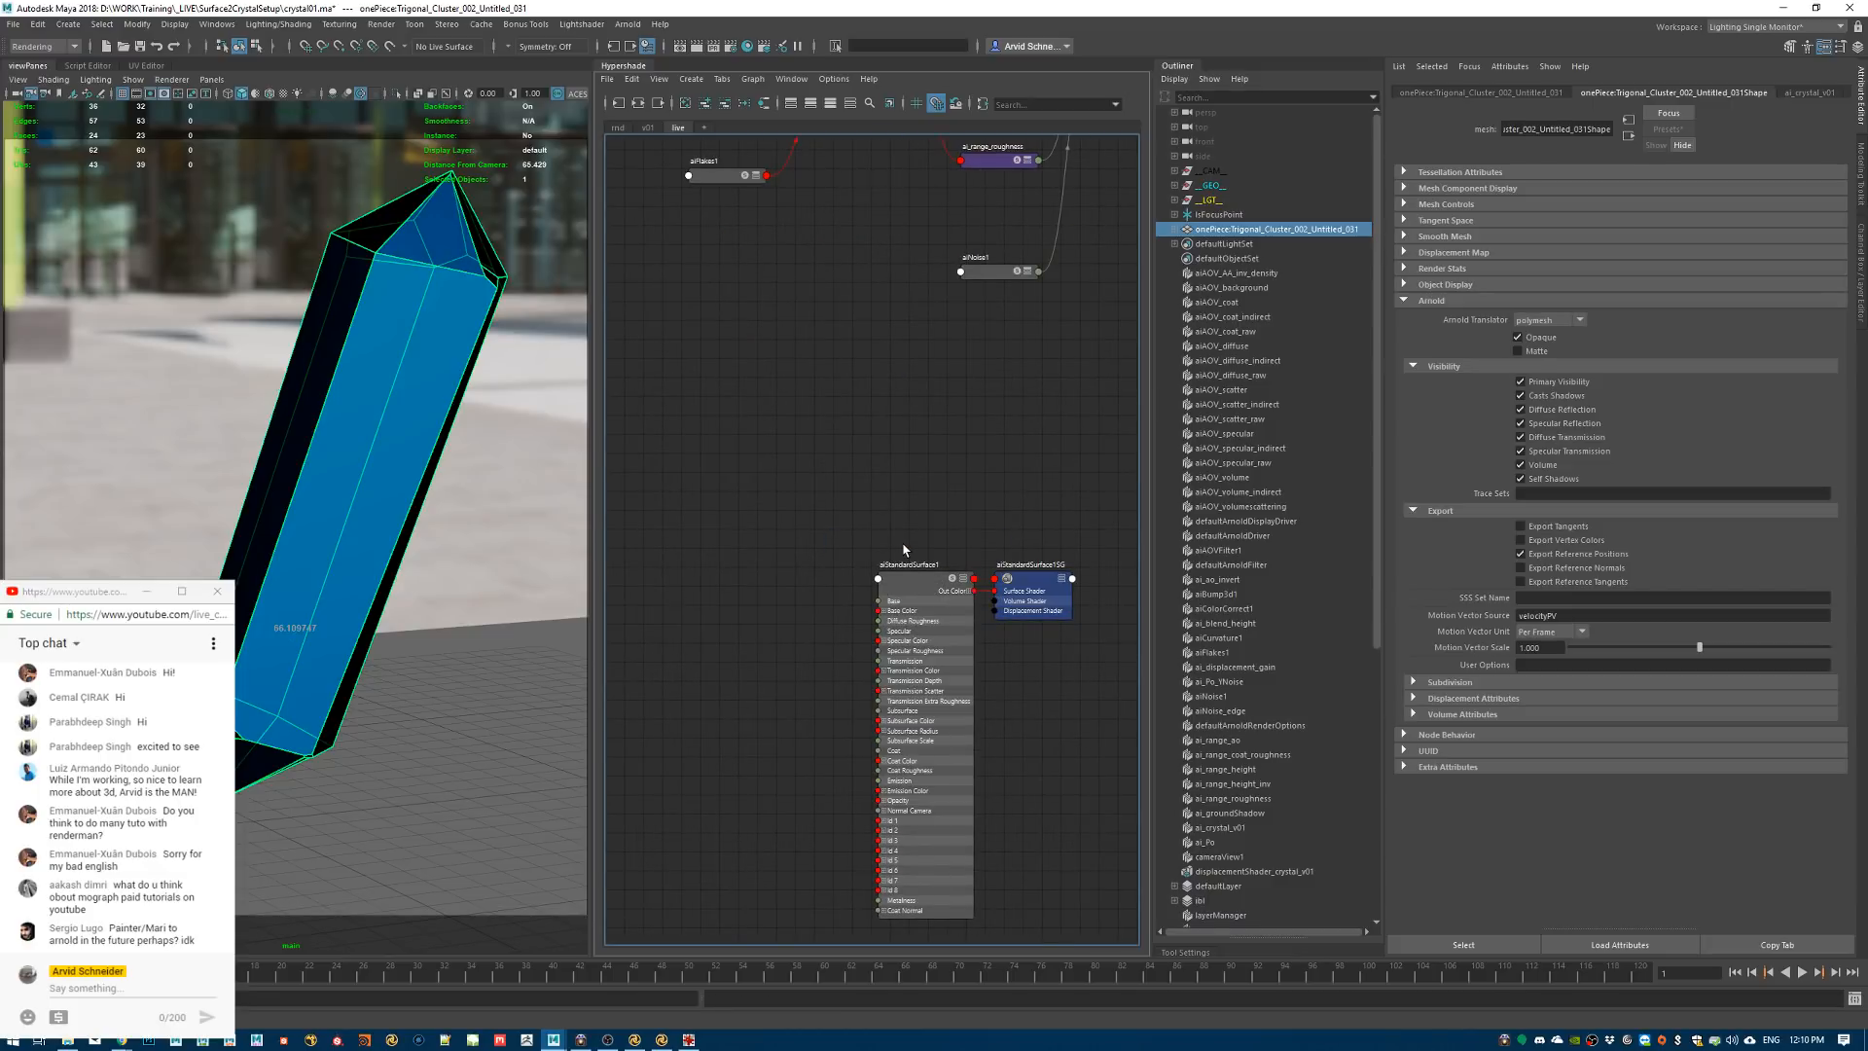
{"action": "middle_click_drag", "start_coordinate": [850, 477], "coordinate": [847, 478], "text": "alt"}
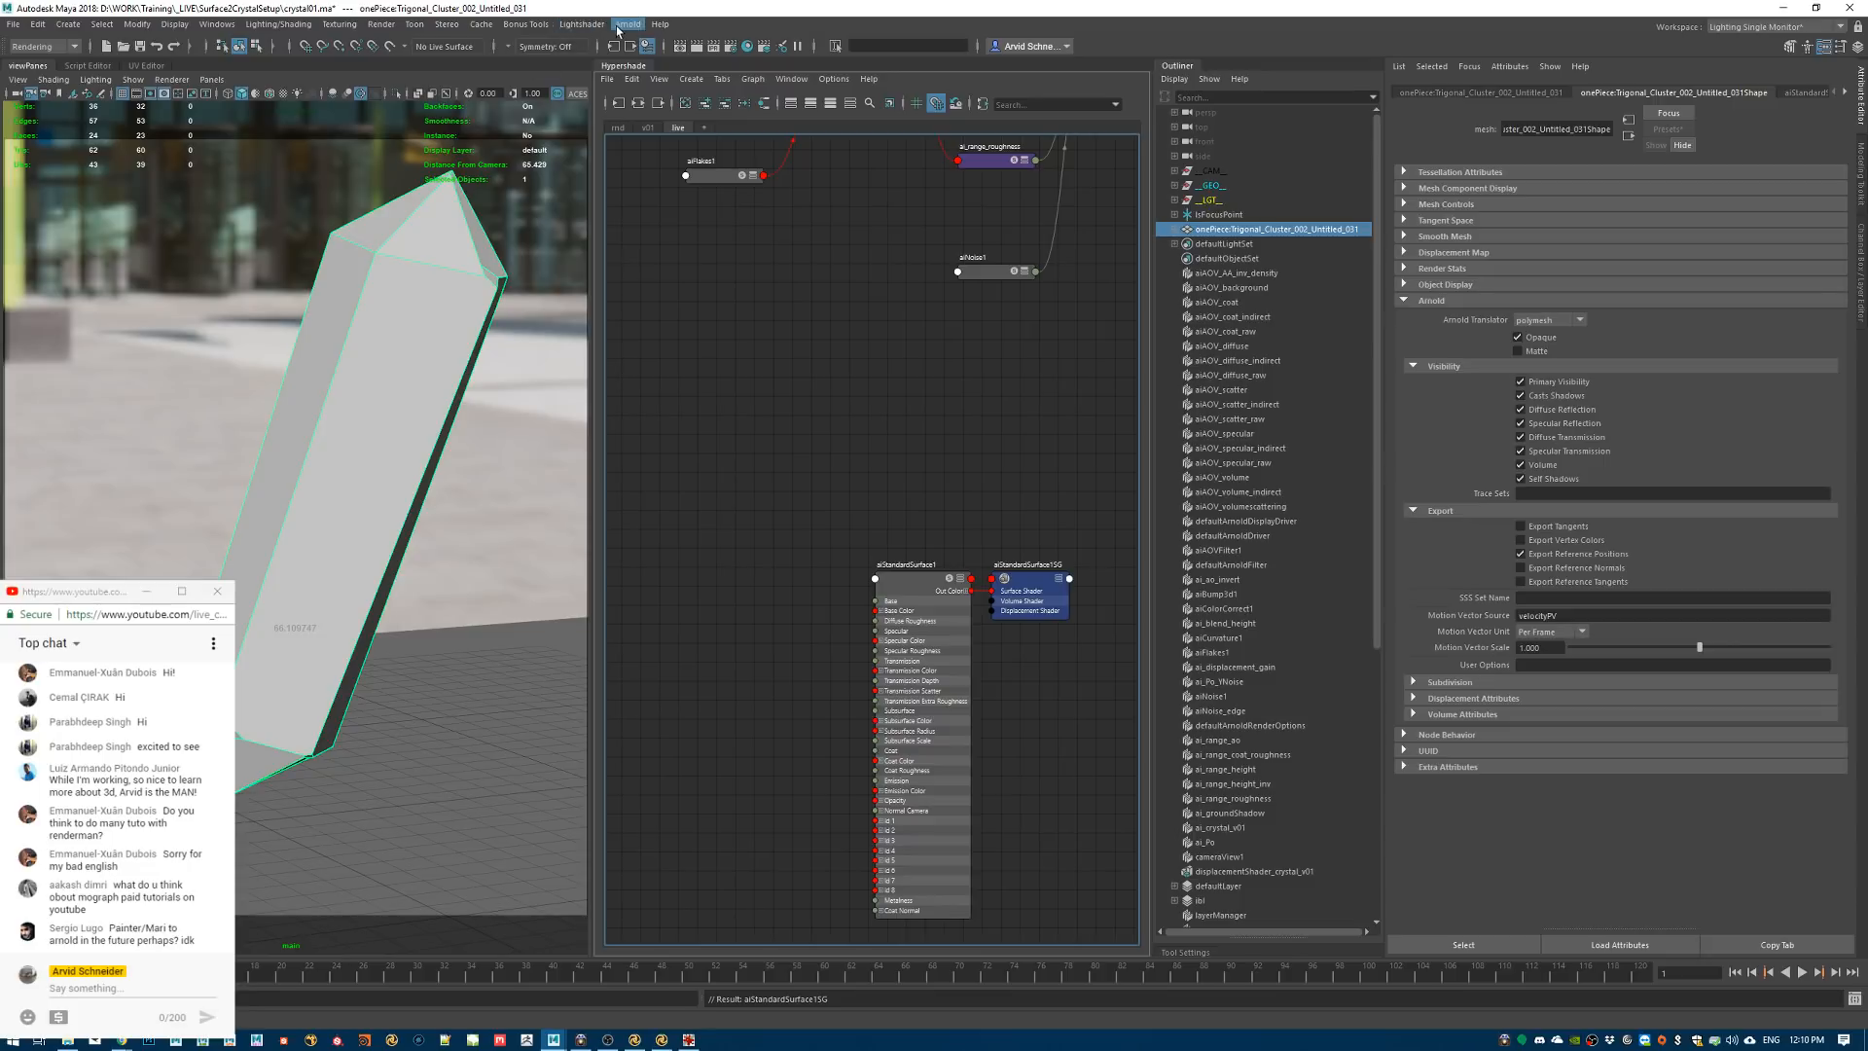
Lower the Camera (AA) samples in the Arnold render settings and close the settings
{"action": "left_click", "coordinate": [645, 46]}
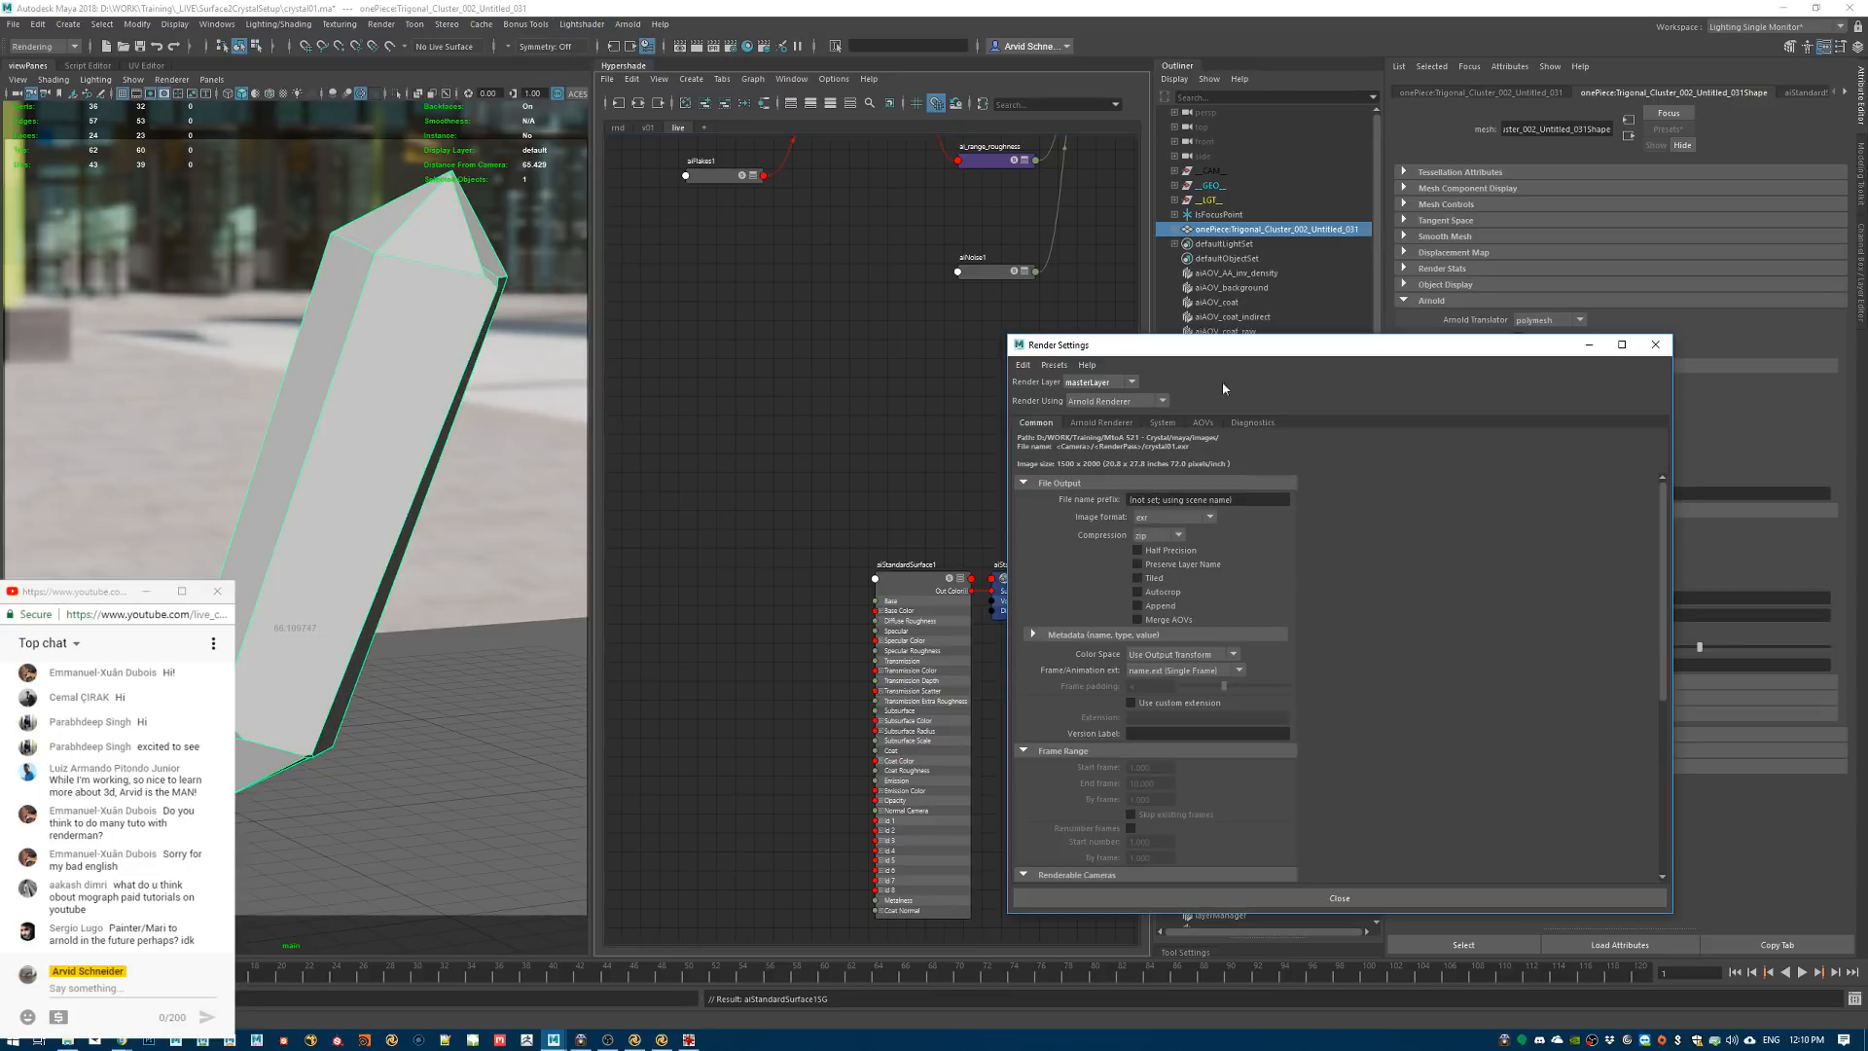
{"action": "left_click", "coordinate": [1163, 421]}
{"action": "left_click", "coordinate": [1101, 423]}
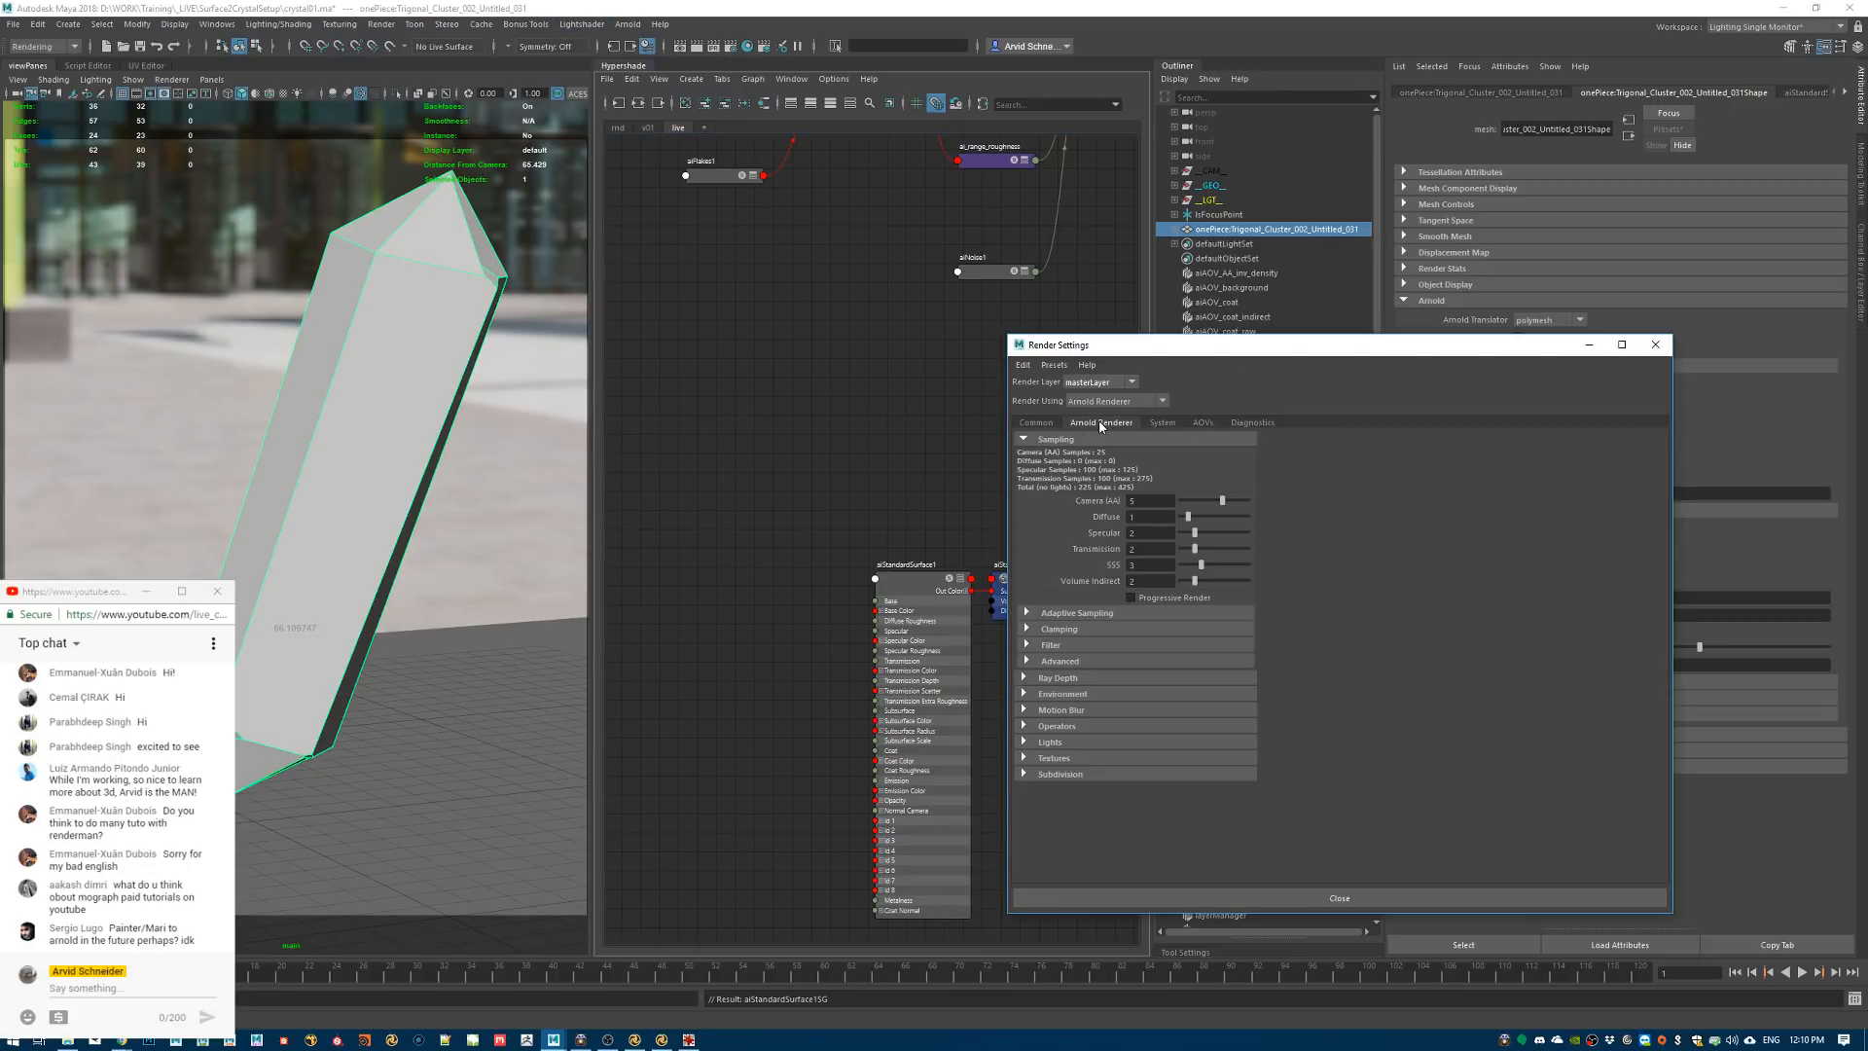
{"action": "left_click_drag", "start_coordinate": [1215, 502], "coordinate": [1209, 501]}
{"action": "left_click", "coordinate": [1655, 345]}
Open the Arnold RenderView and start an interactive render of the crystal
{"action": "left_click", "coordinate": [628, 24]}
{"action": "left_click", "coordinate": [638, 51]}
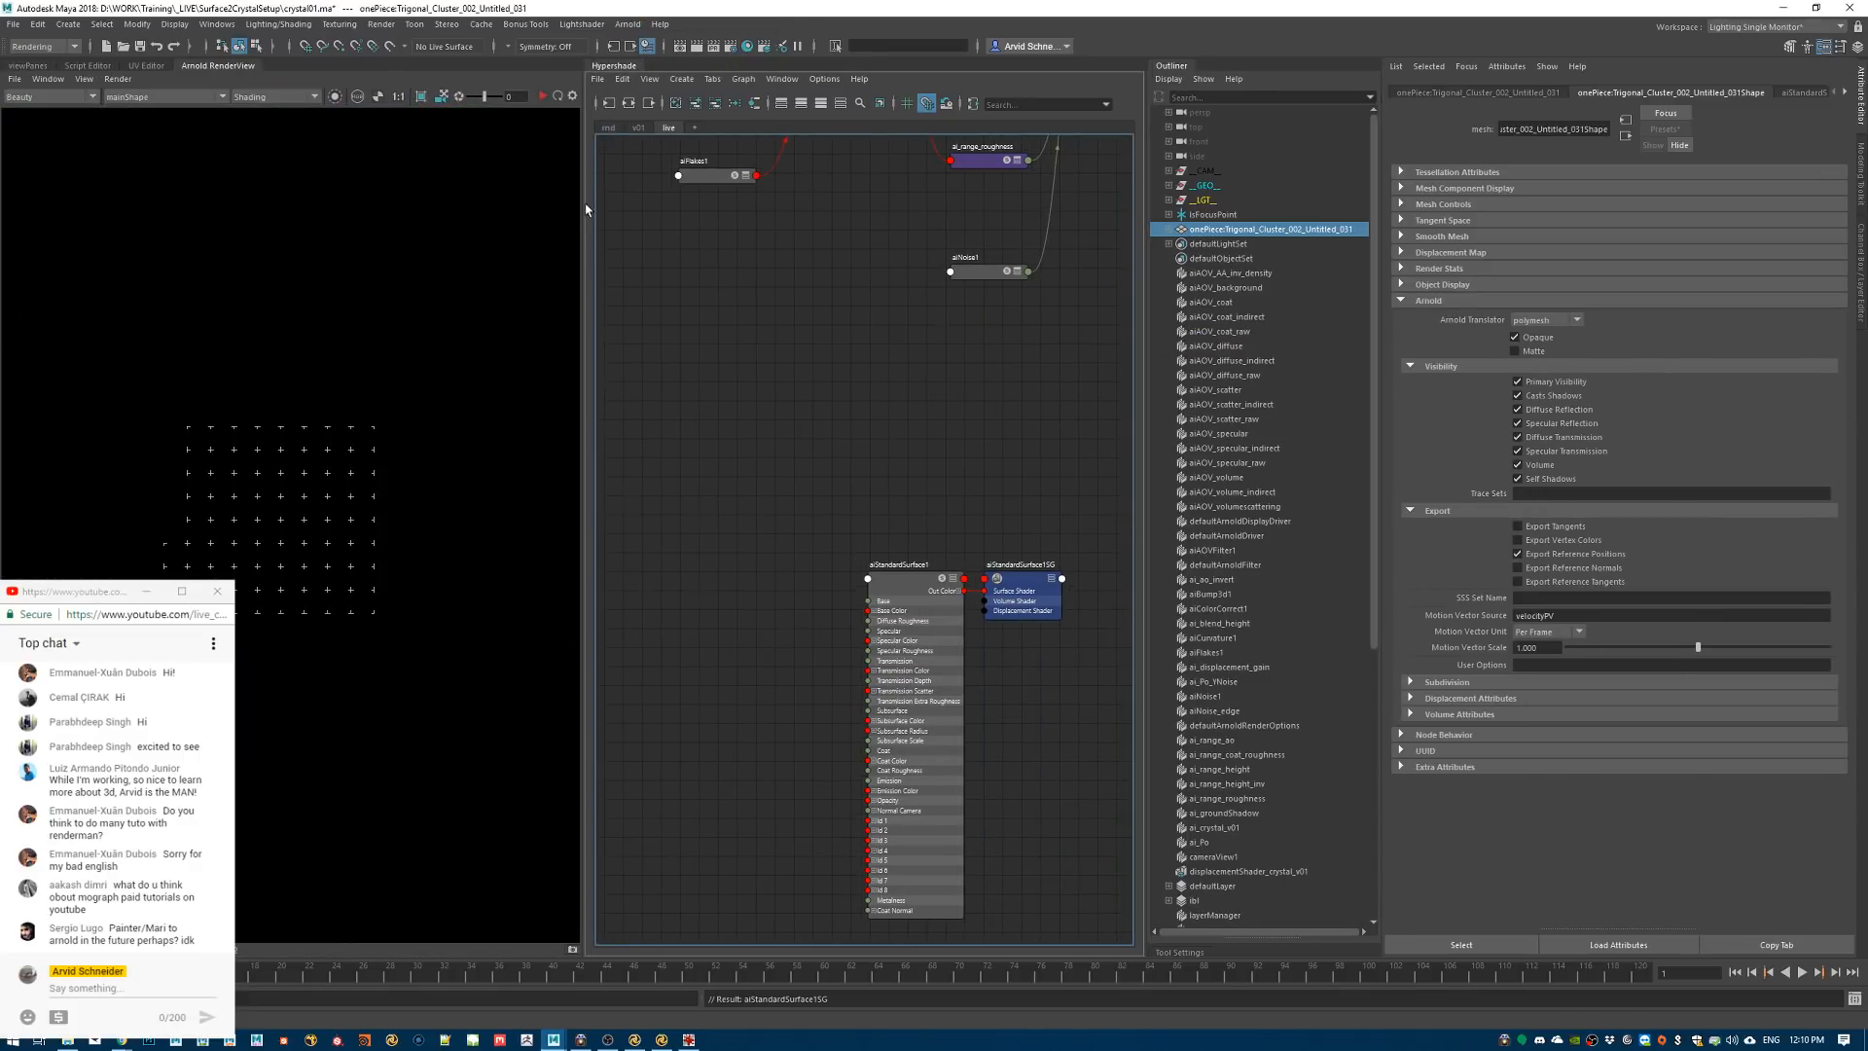
{"action": "left_click", "coordinate": [118, 78]}
{"action": "left_click", "coordinate": [130, 87]}
{"action": "left_click", "coordinate": [131, 83]}
{"action": "left_click", "coordinate": [138, 101]}
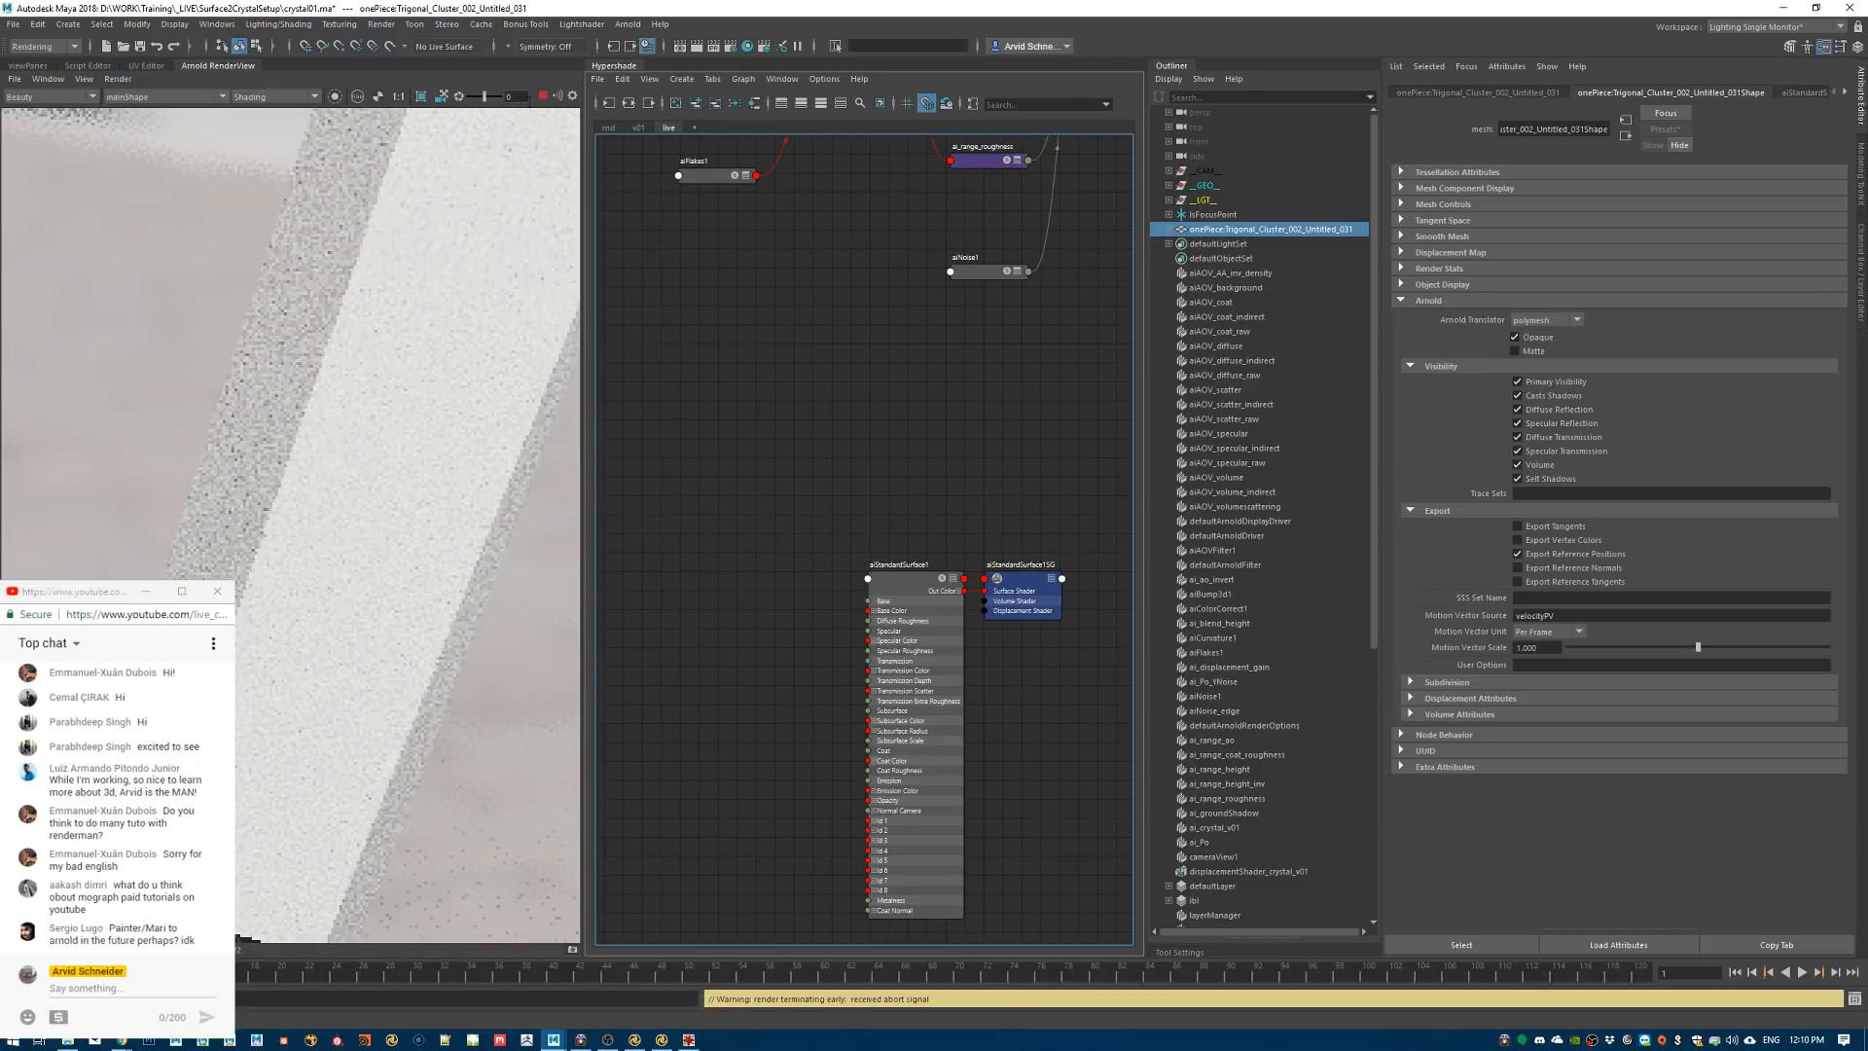
Set the render's test resolution to 50% and draw a crop region around the crystal's upper half
{"action": "left_click", "coordinate": [85, 79]}
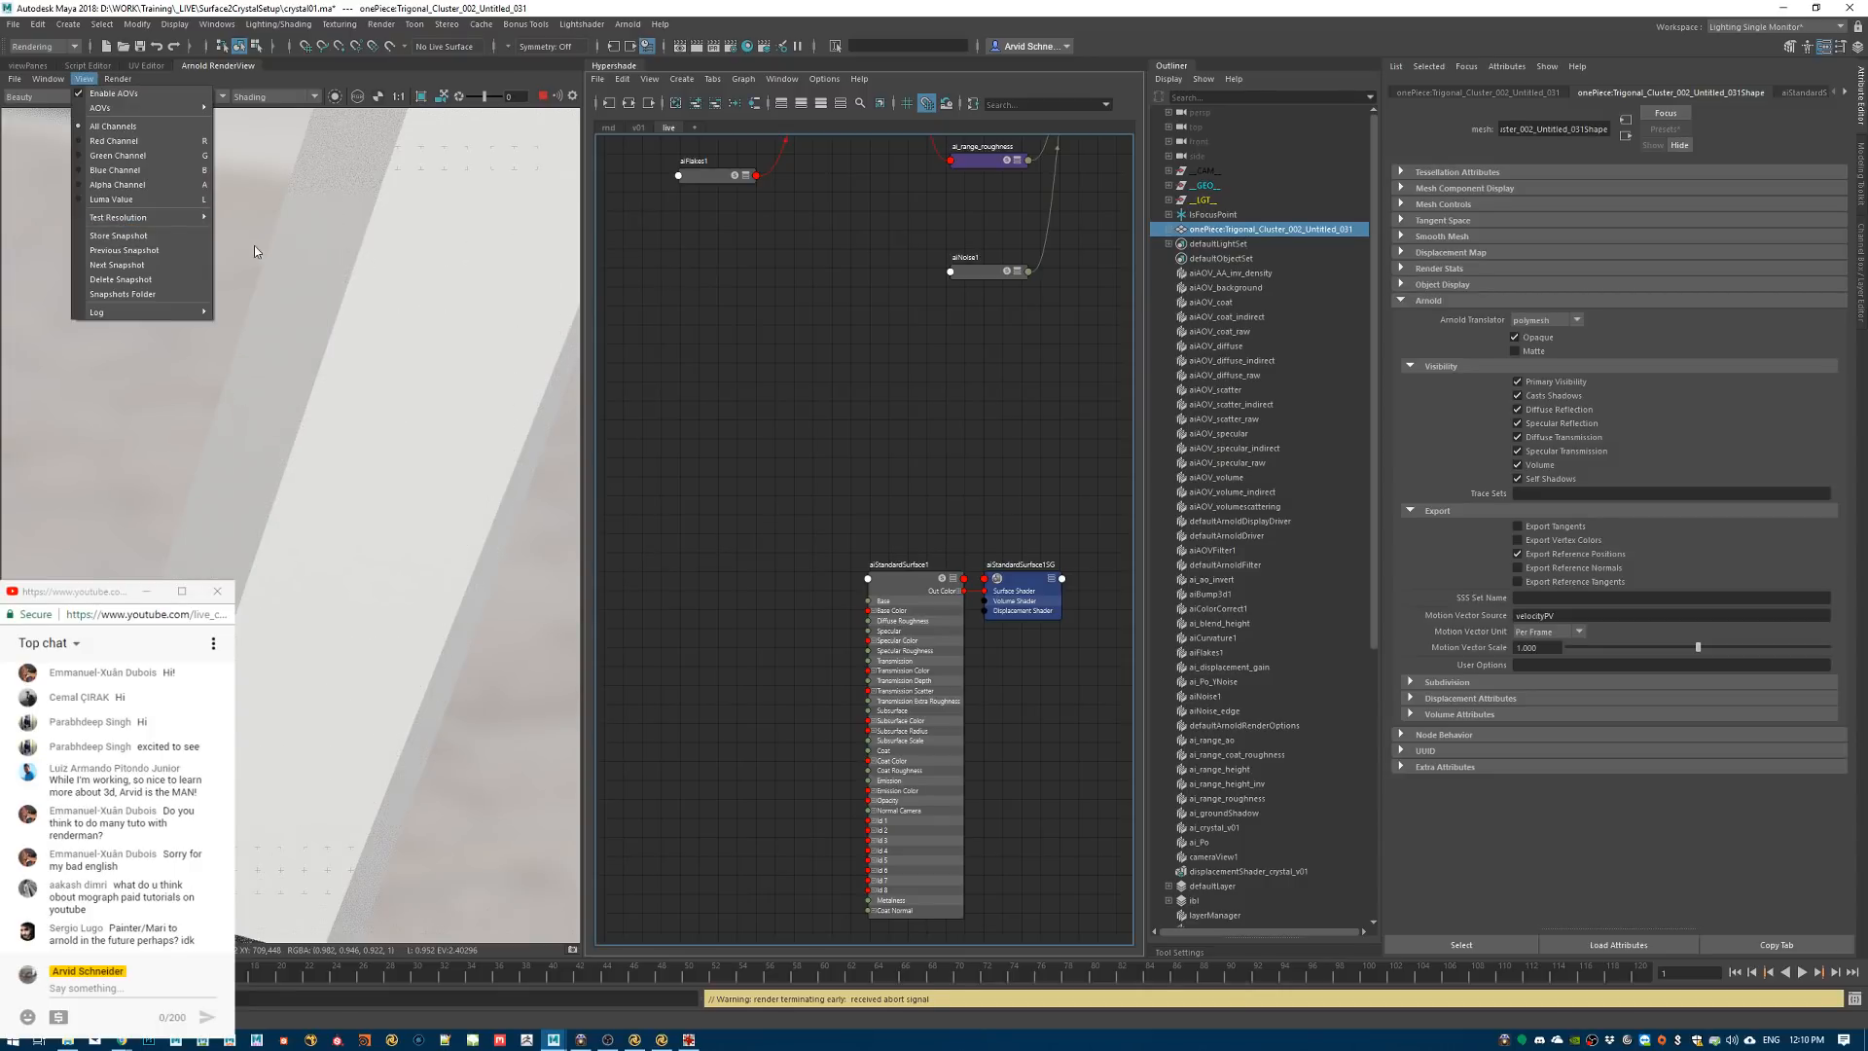
{"action": "mouse_move", "coordinate": [199, 217]}
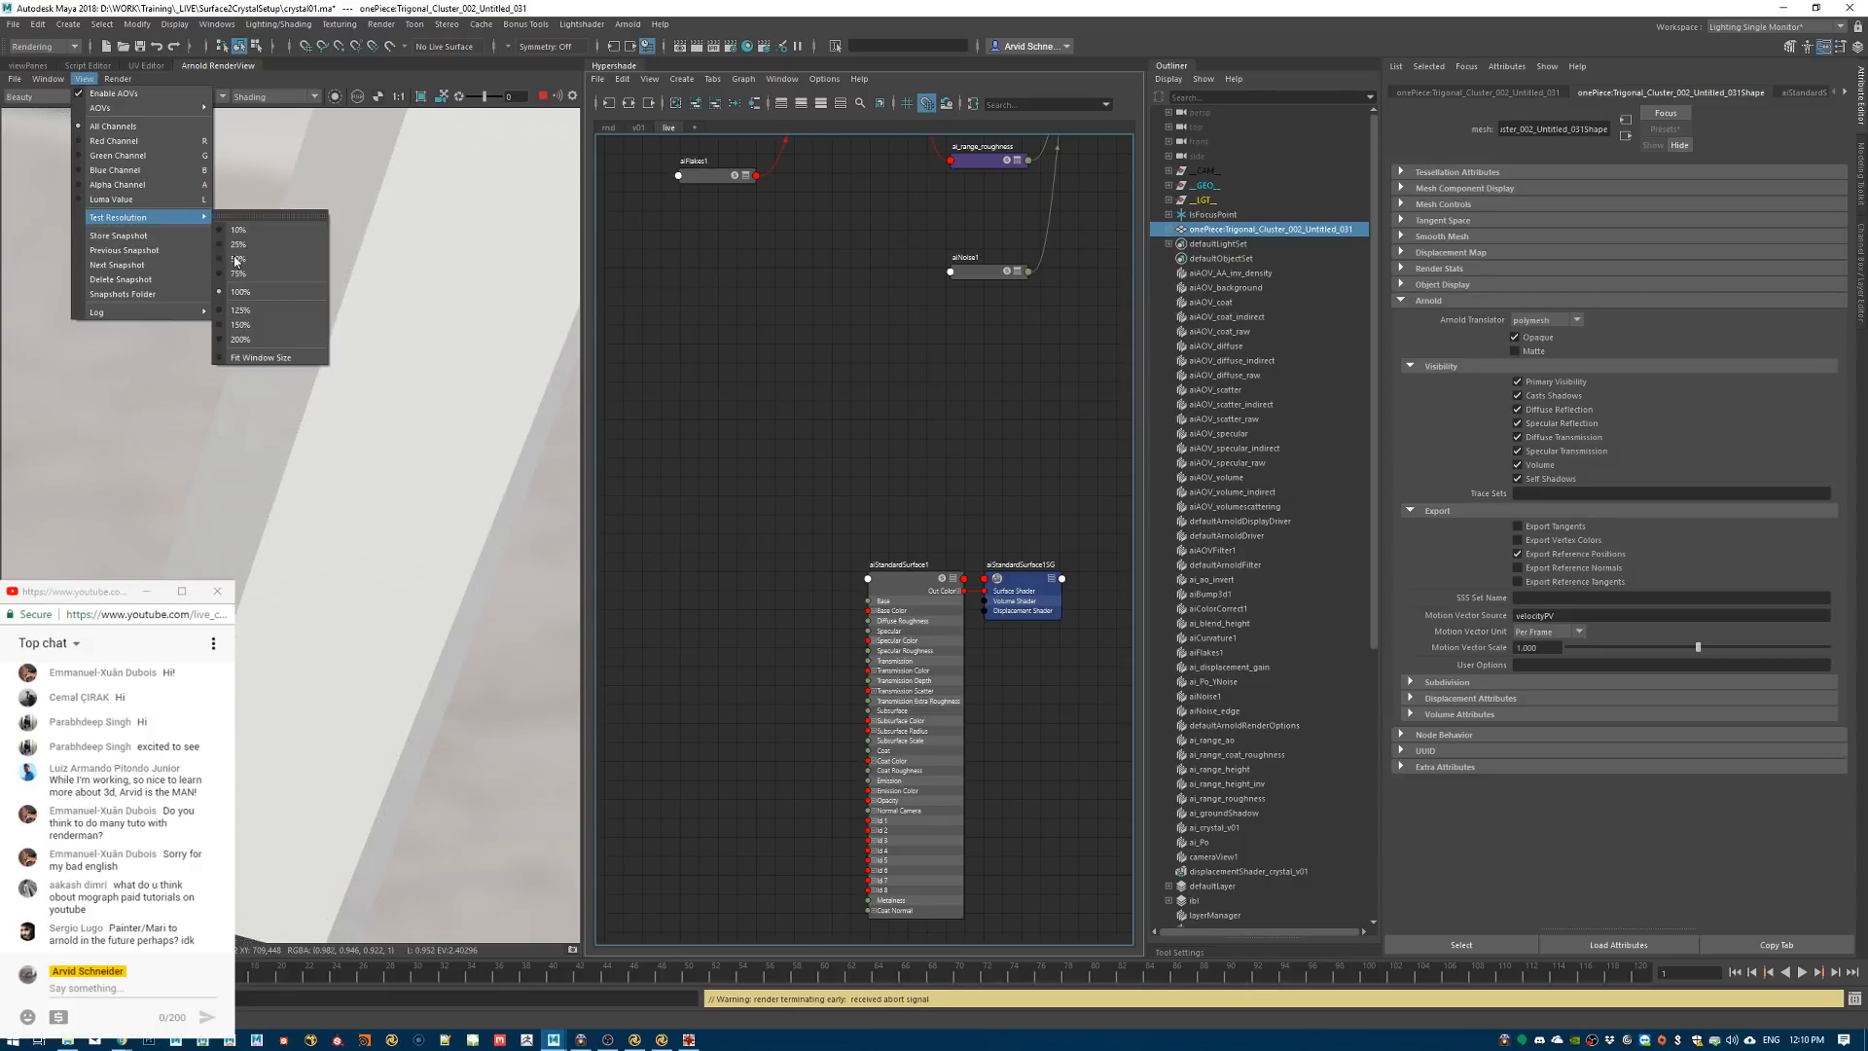
{"action": "left_click", "coordinate": [236, 260]}
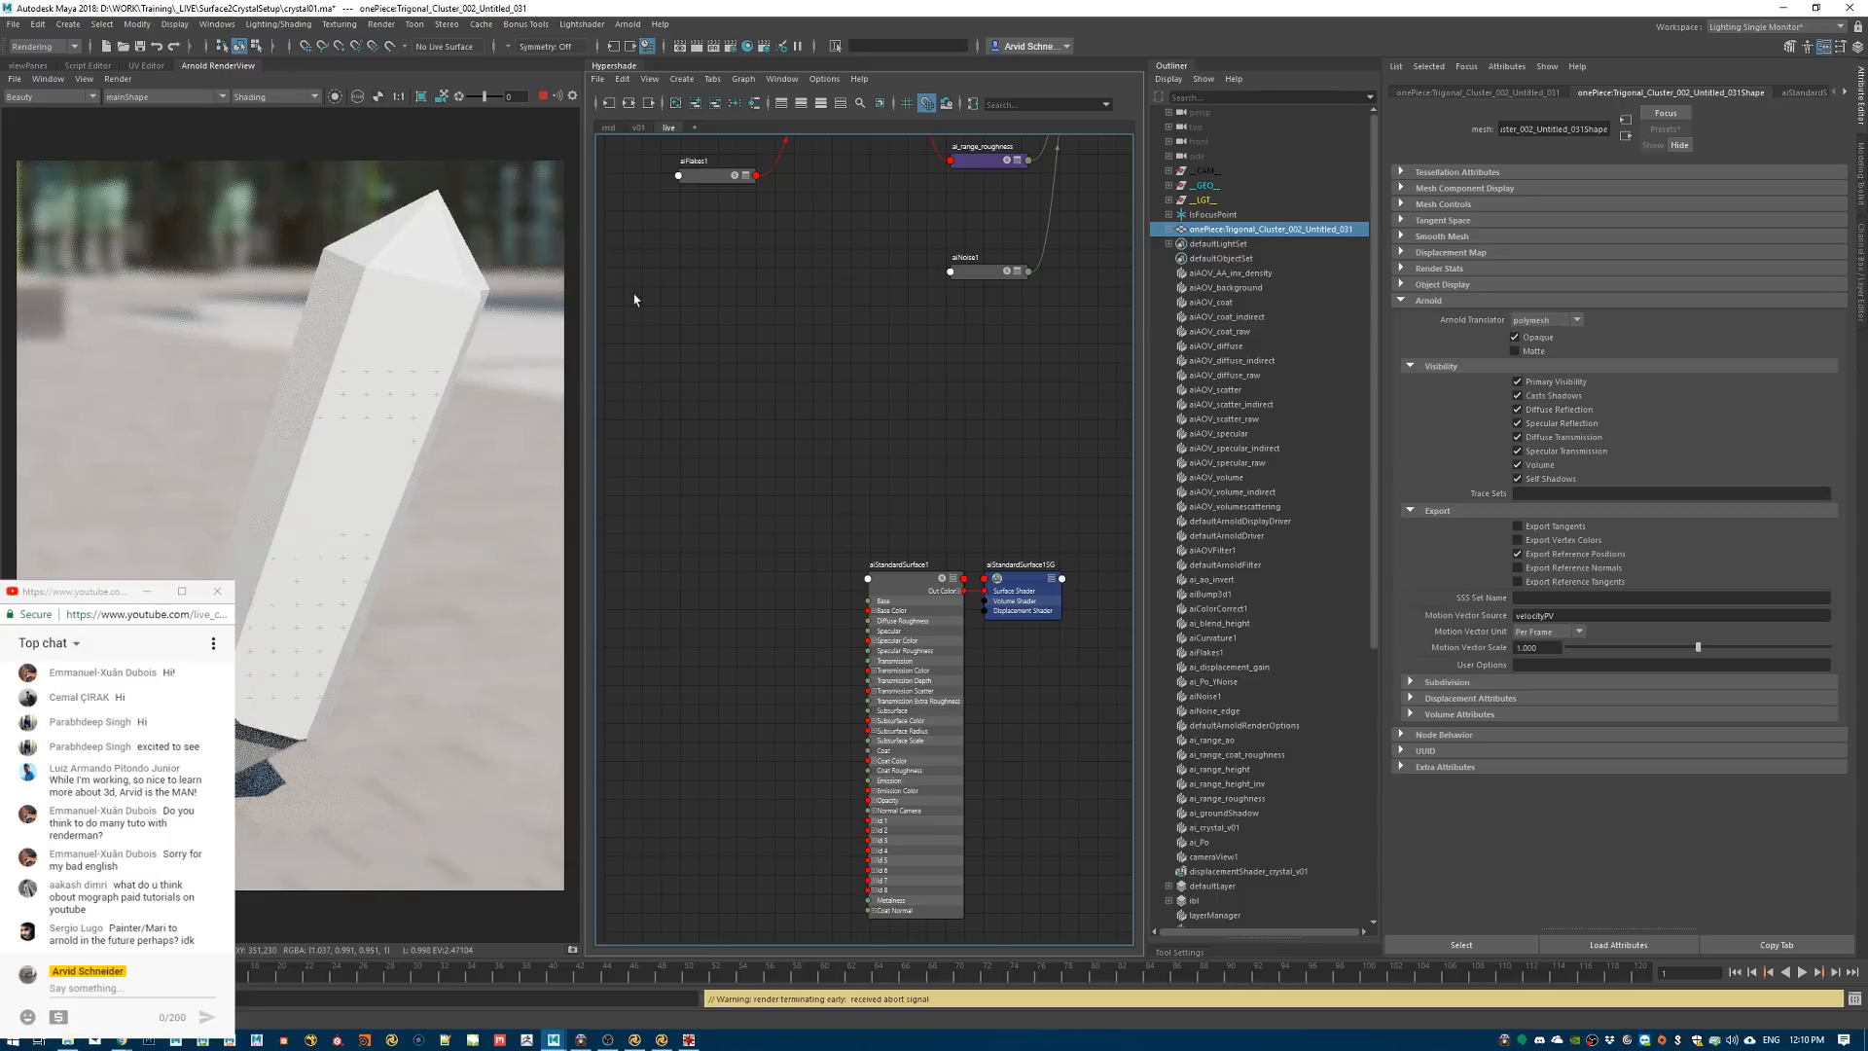
{"action": "left_click_drag", "start_coordinate": [238, 168], "coordinate": [523, 468]}
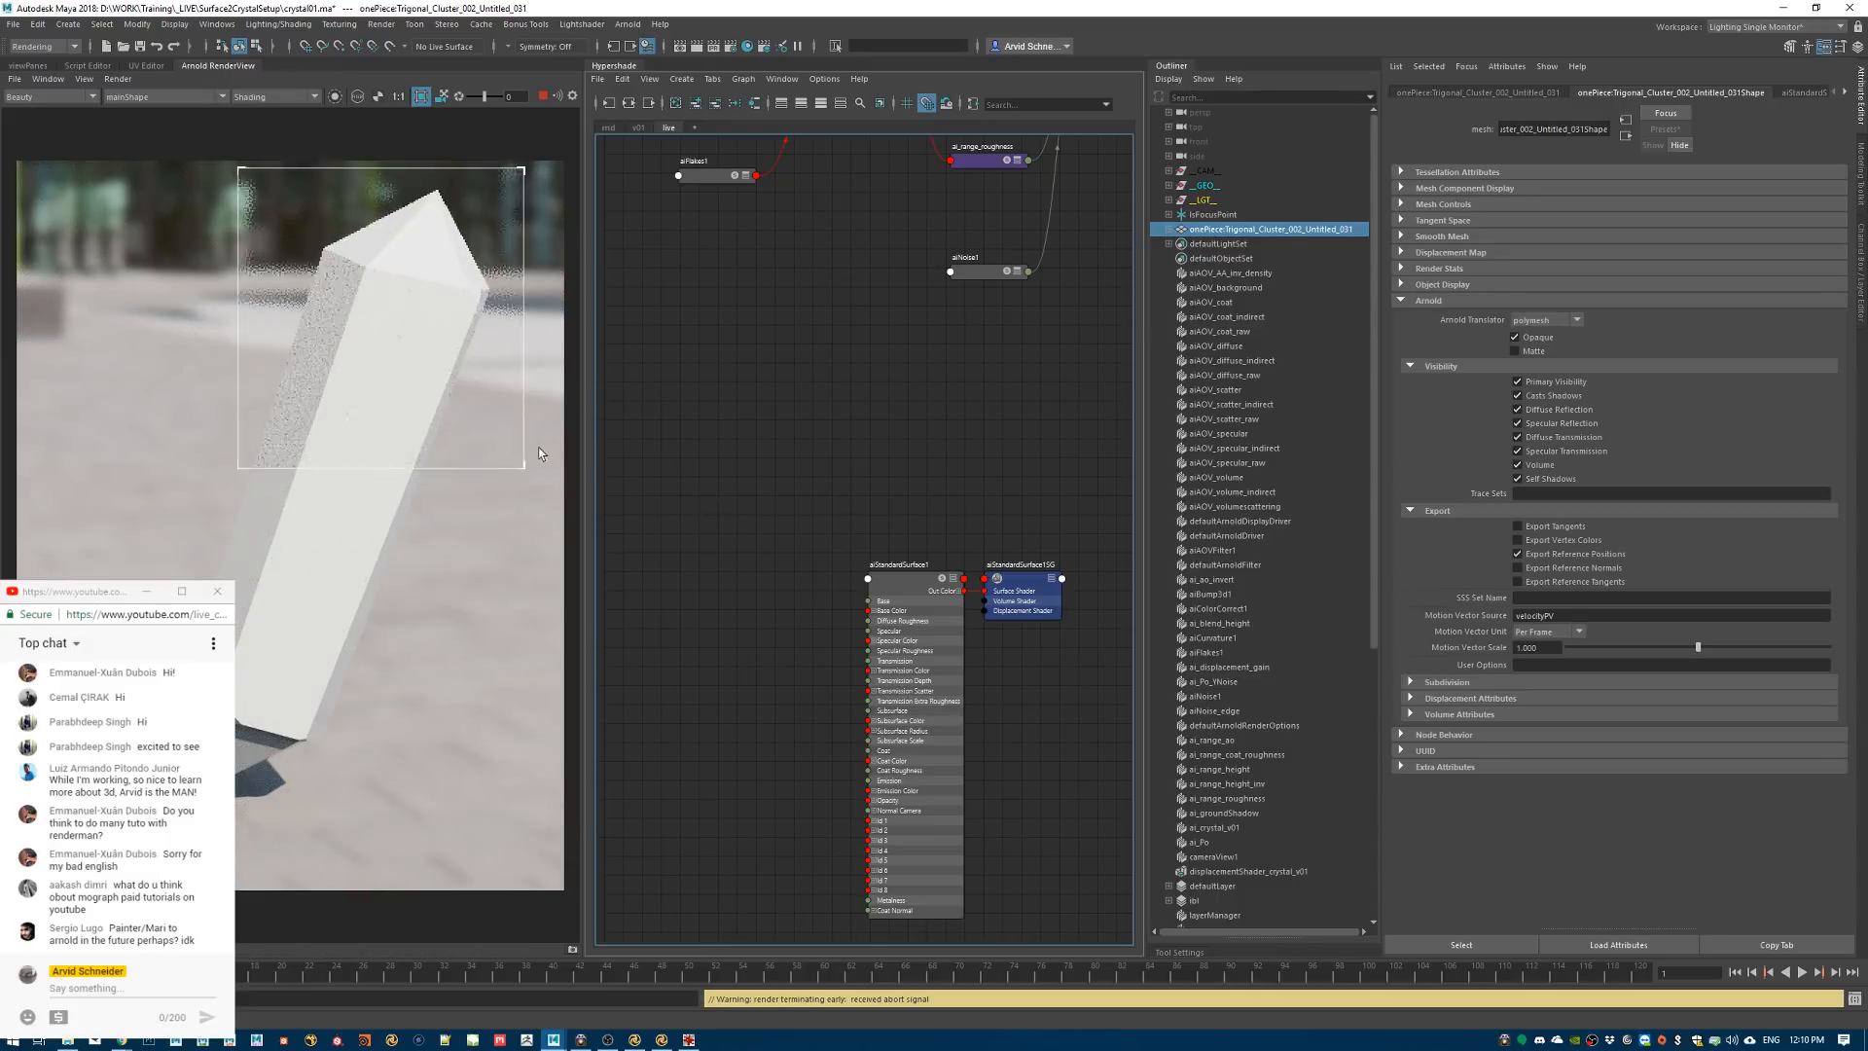
On the new standard surface shader, set base weight and metalness to 1.000 and specular roughness to 0.156
{"action": "left_click", "coordinate": [923, 582]}
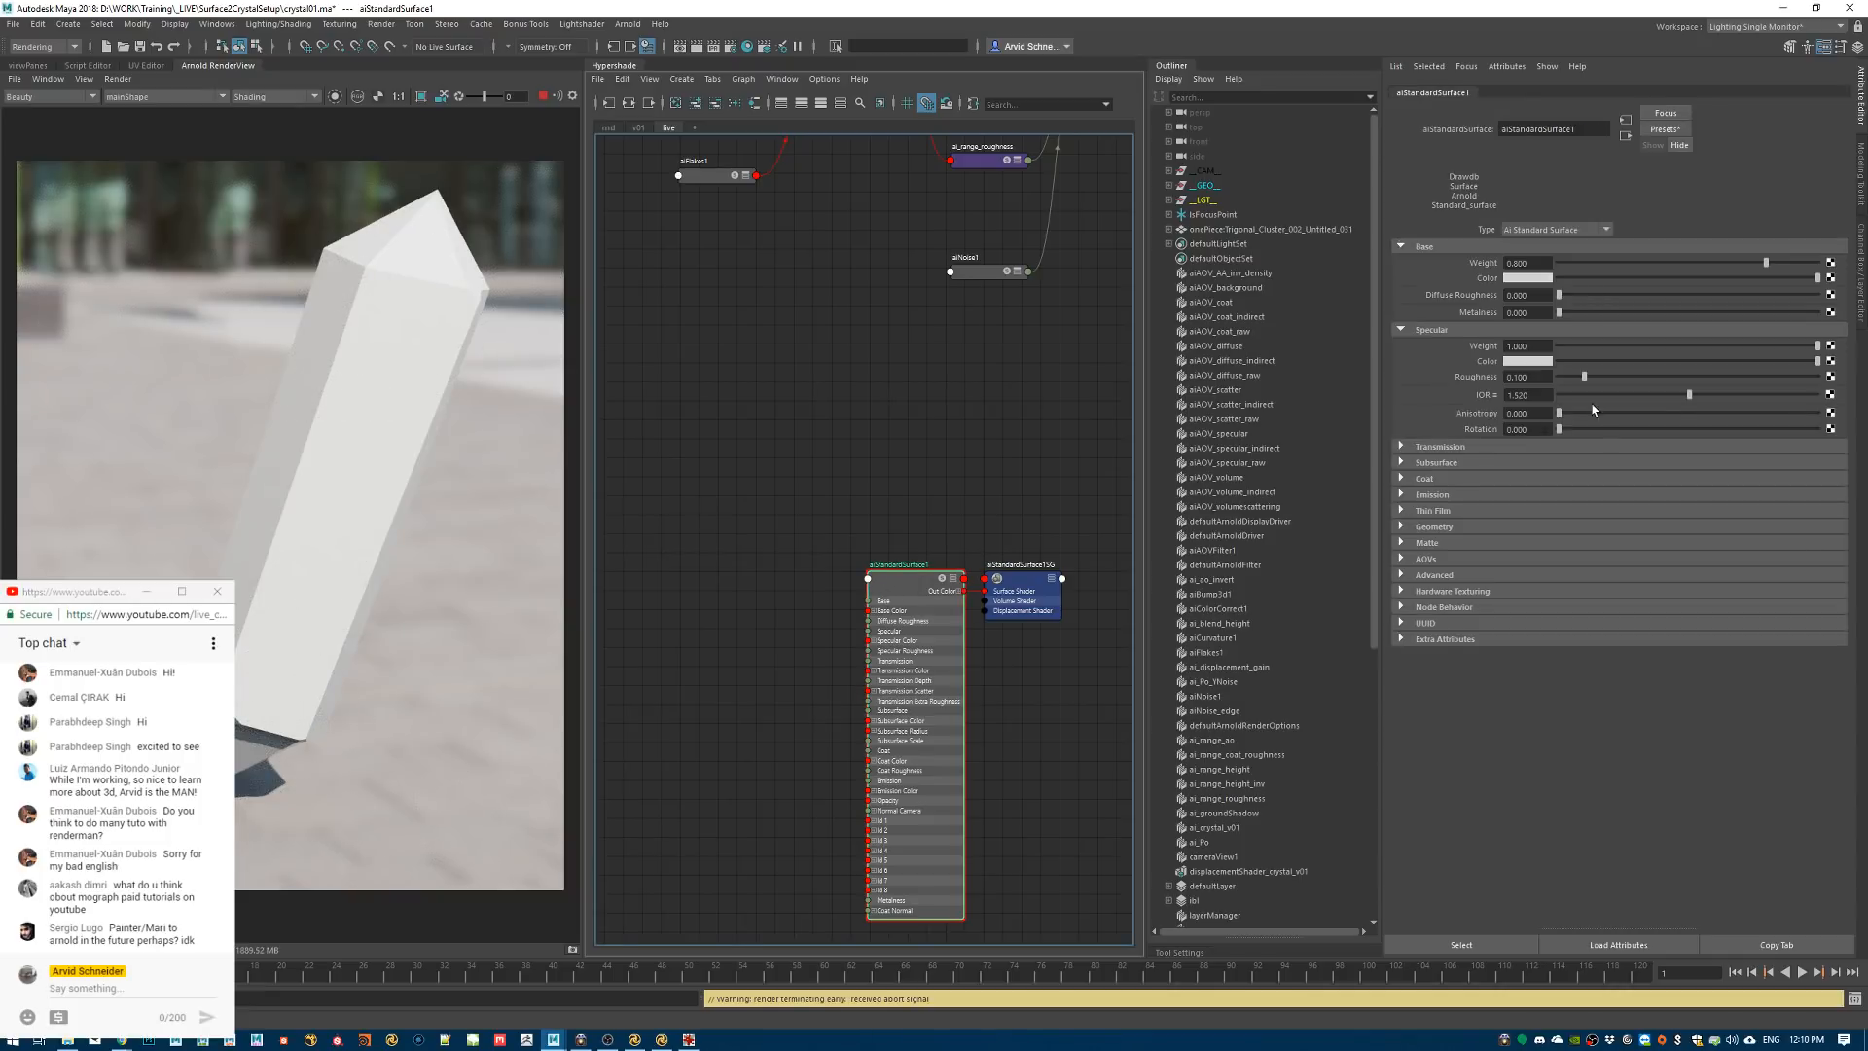
{"action": "left_click_drag", "start_coordinate": [1787, 259], "coordinate": [1820, 260]}
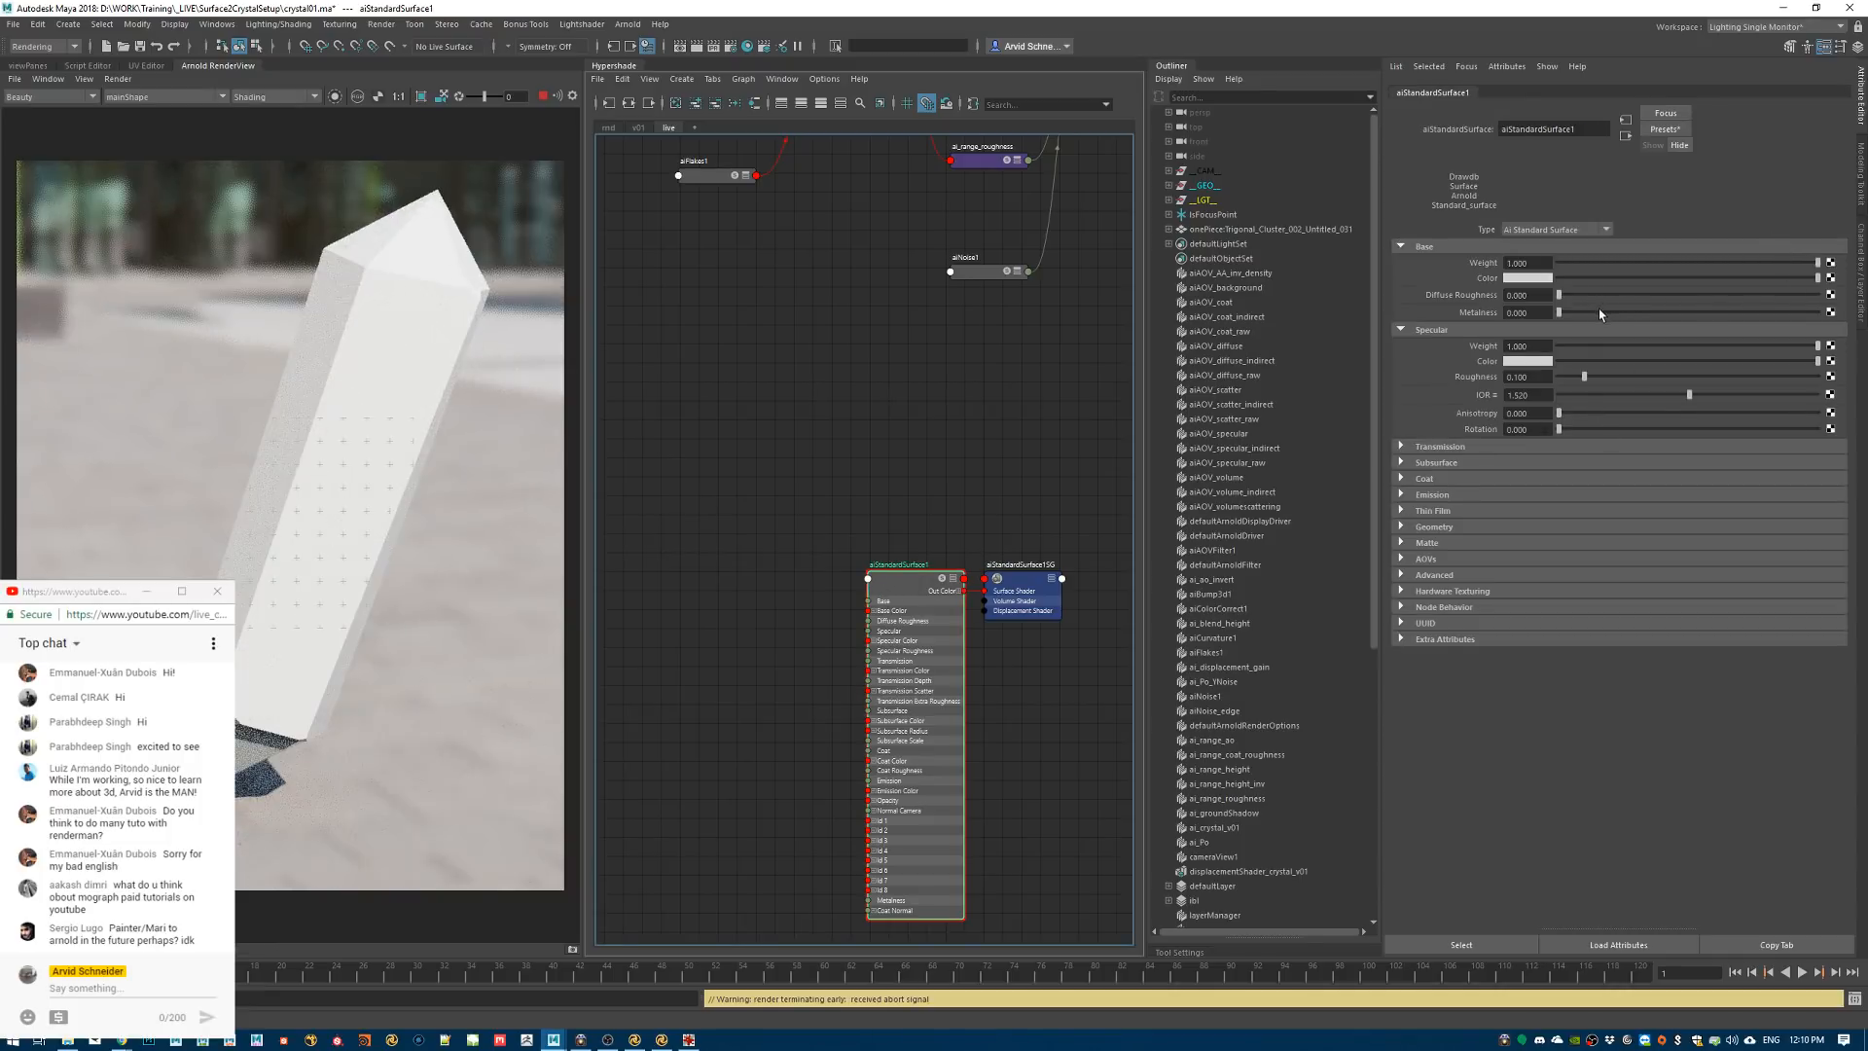
{"action": "left_click_drag", "start_coordinate": [1559, 312], "coordinate": [1865, 371]}
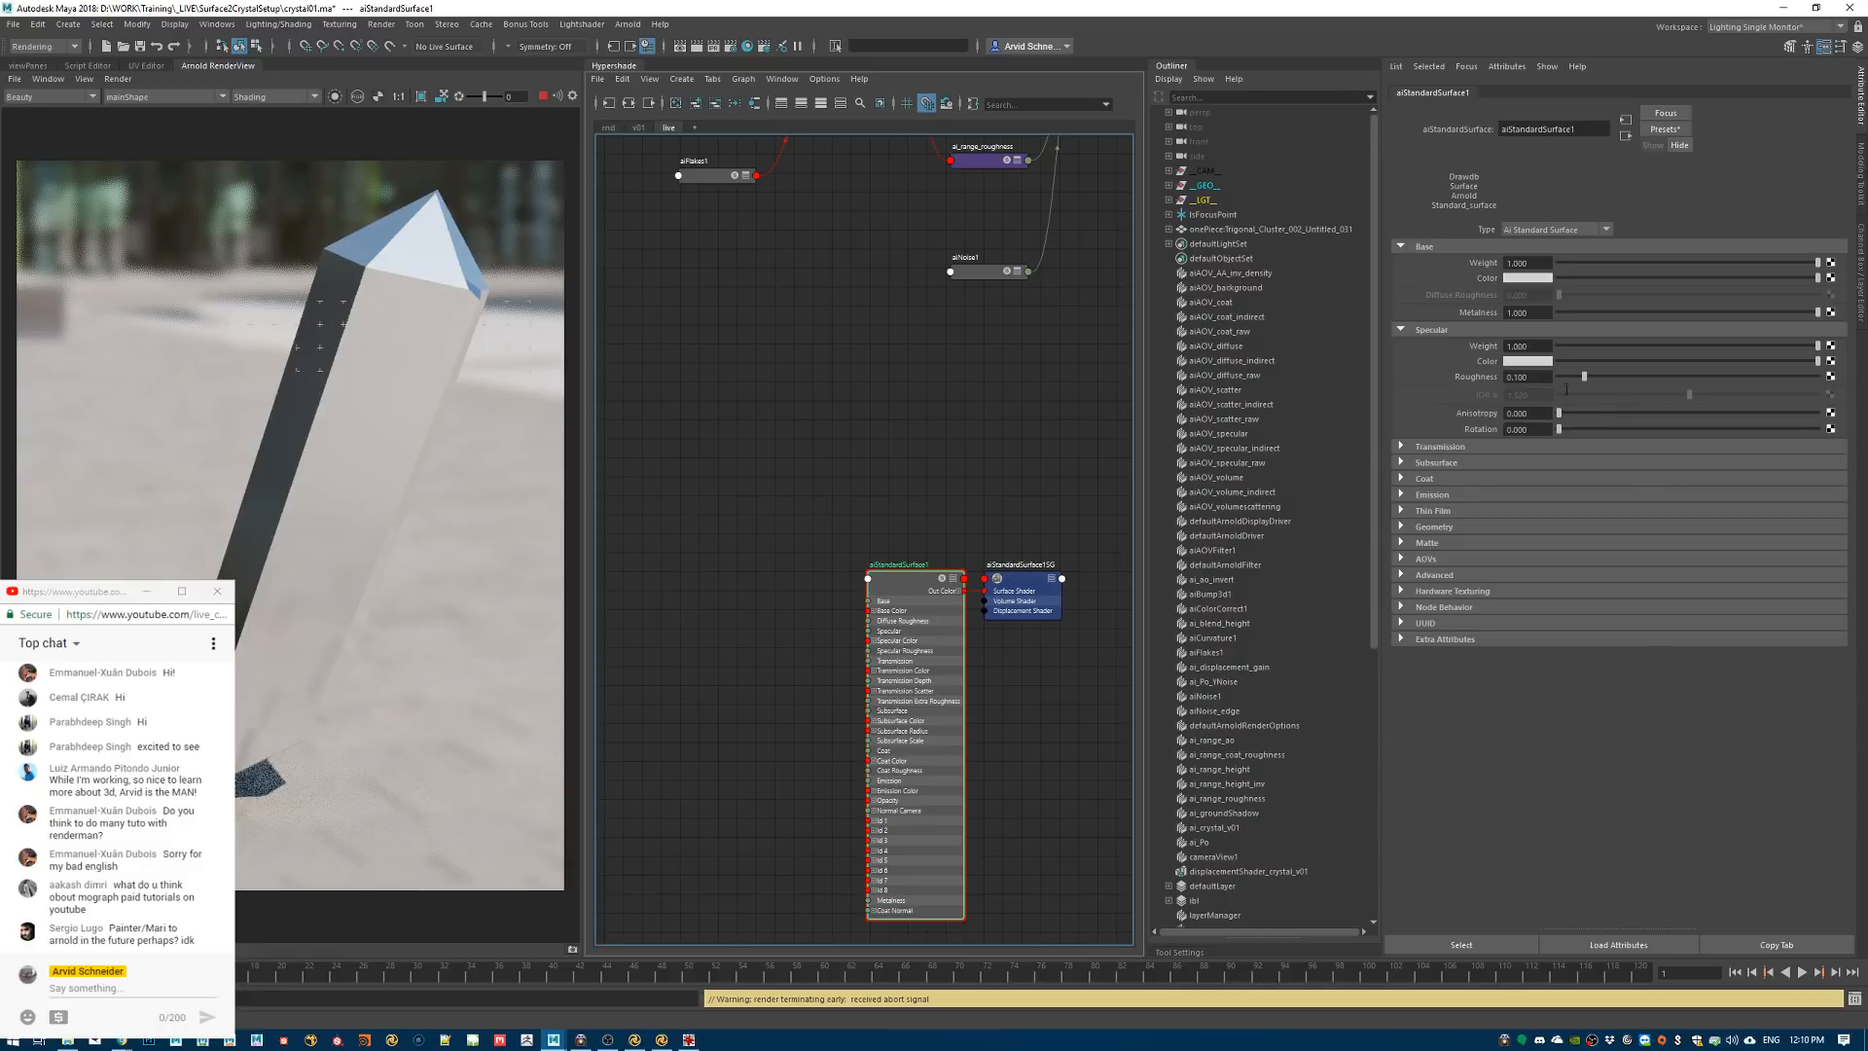
{"action": "left_click_drag", "start_coordinate": [1584, 376], "coordinate": [1600, 380]}
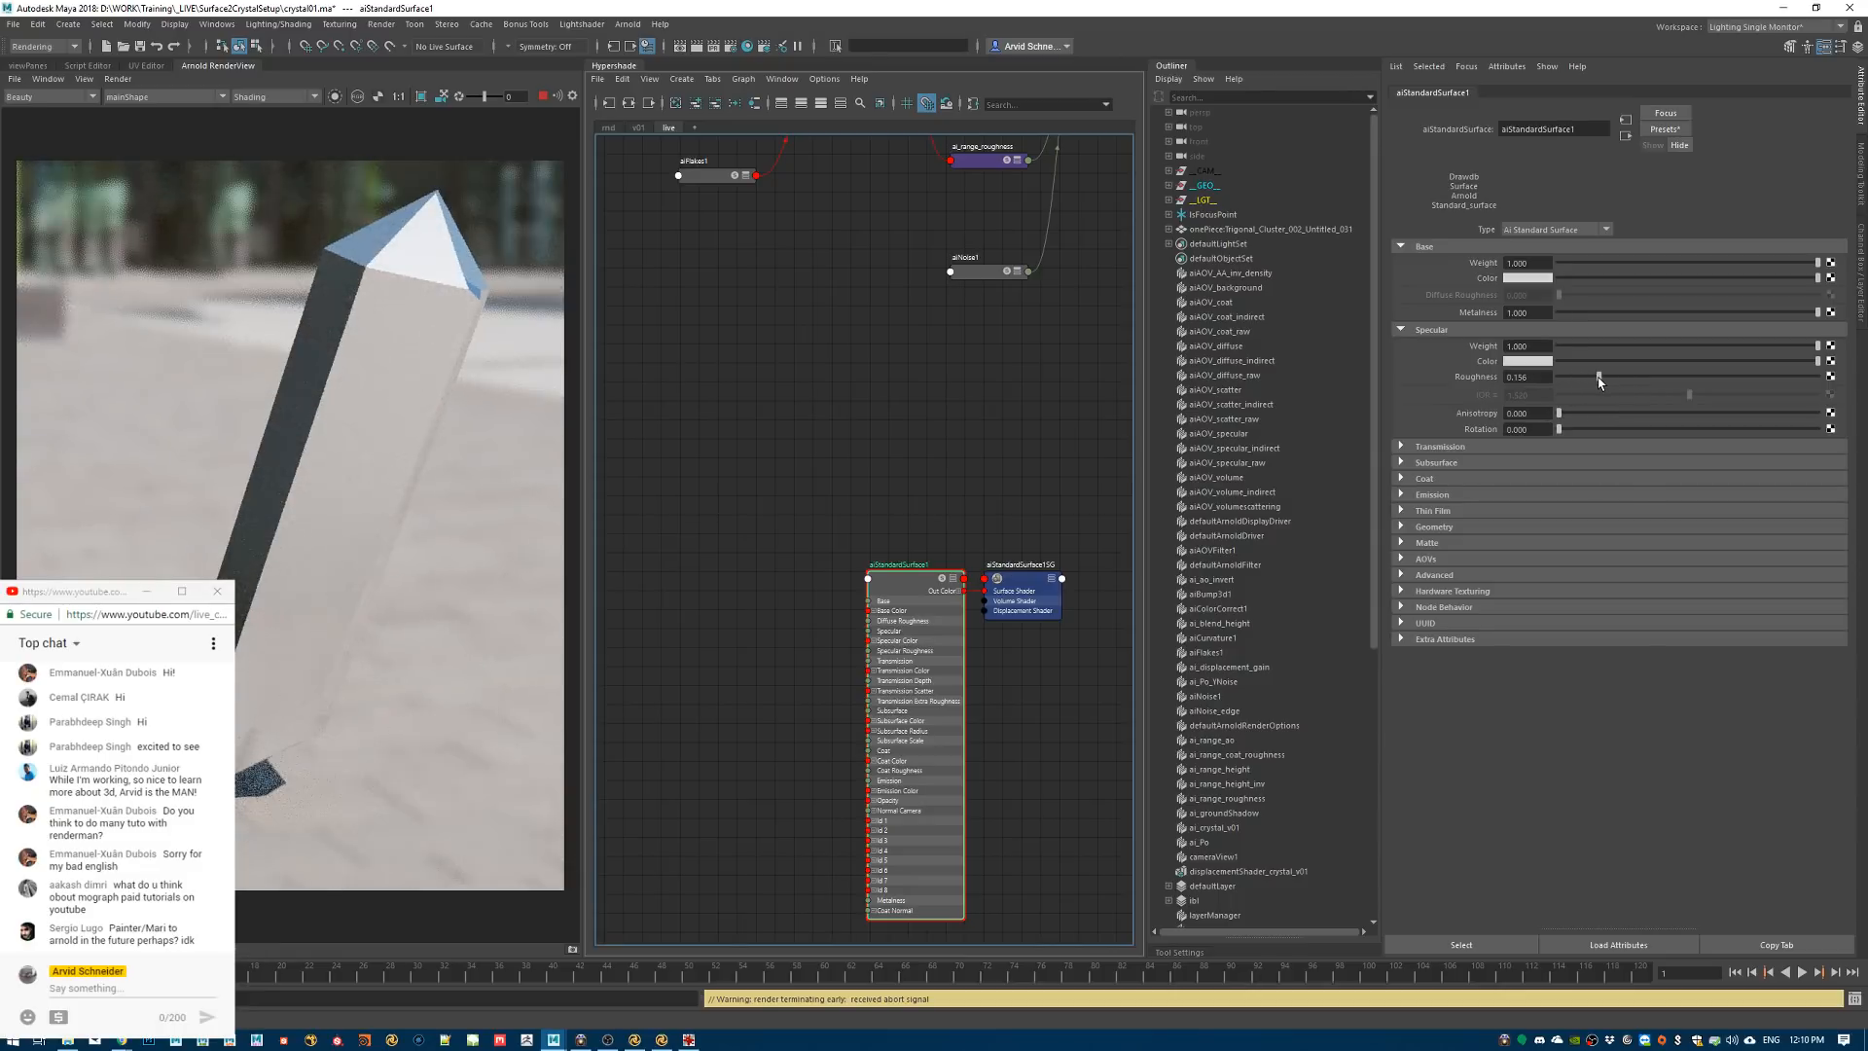
Open the base color's full color editor beside the copper reference, using Rendering Space mixing and RGB input
{"action": "left_click", "coordinate": [1526, 279]}
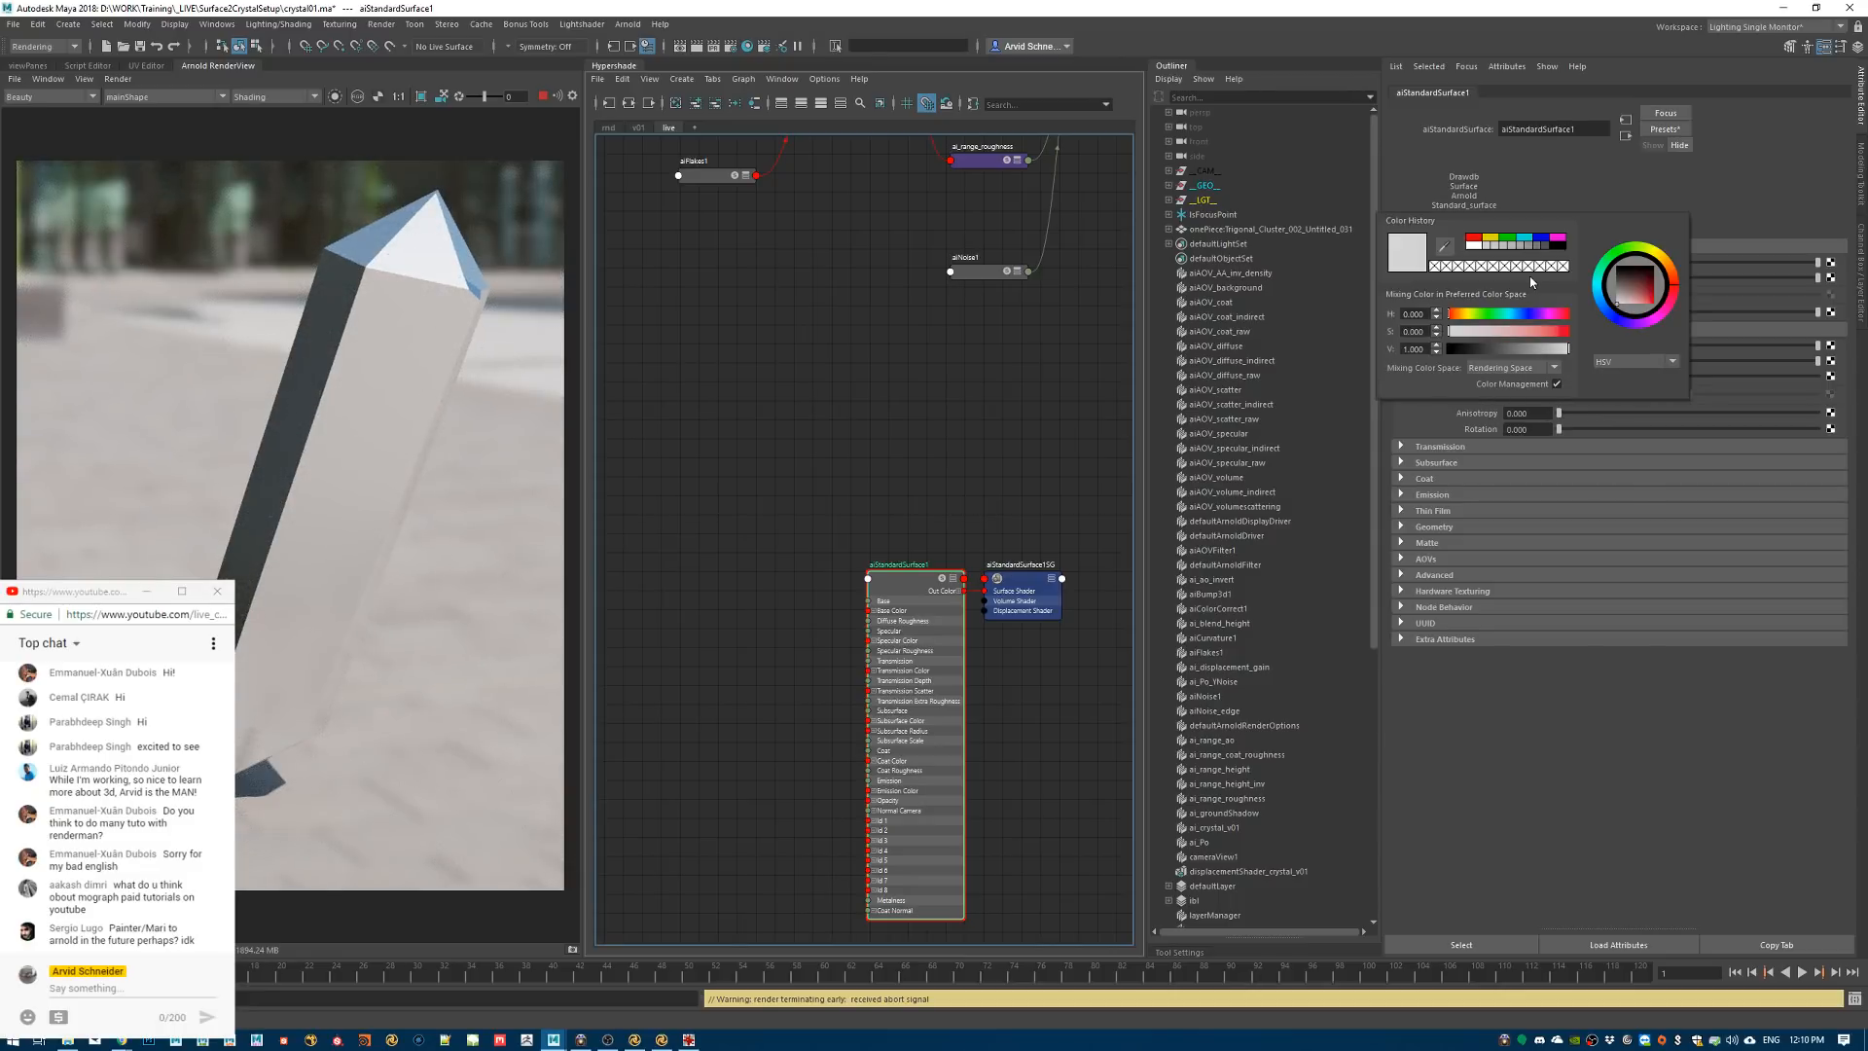
{"action": "left_click", "coordinate": [1528, 278]}
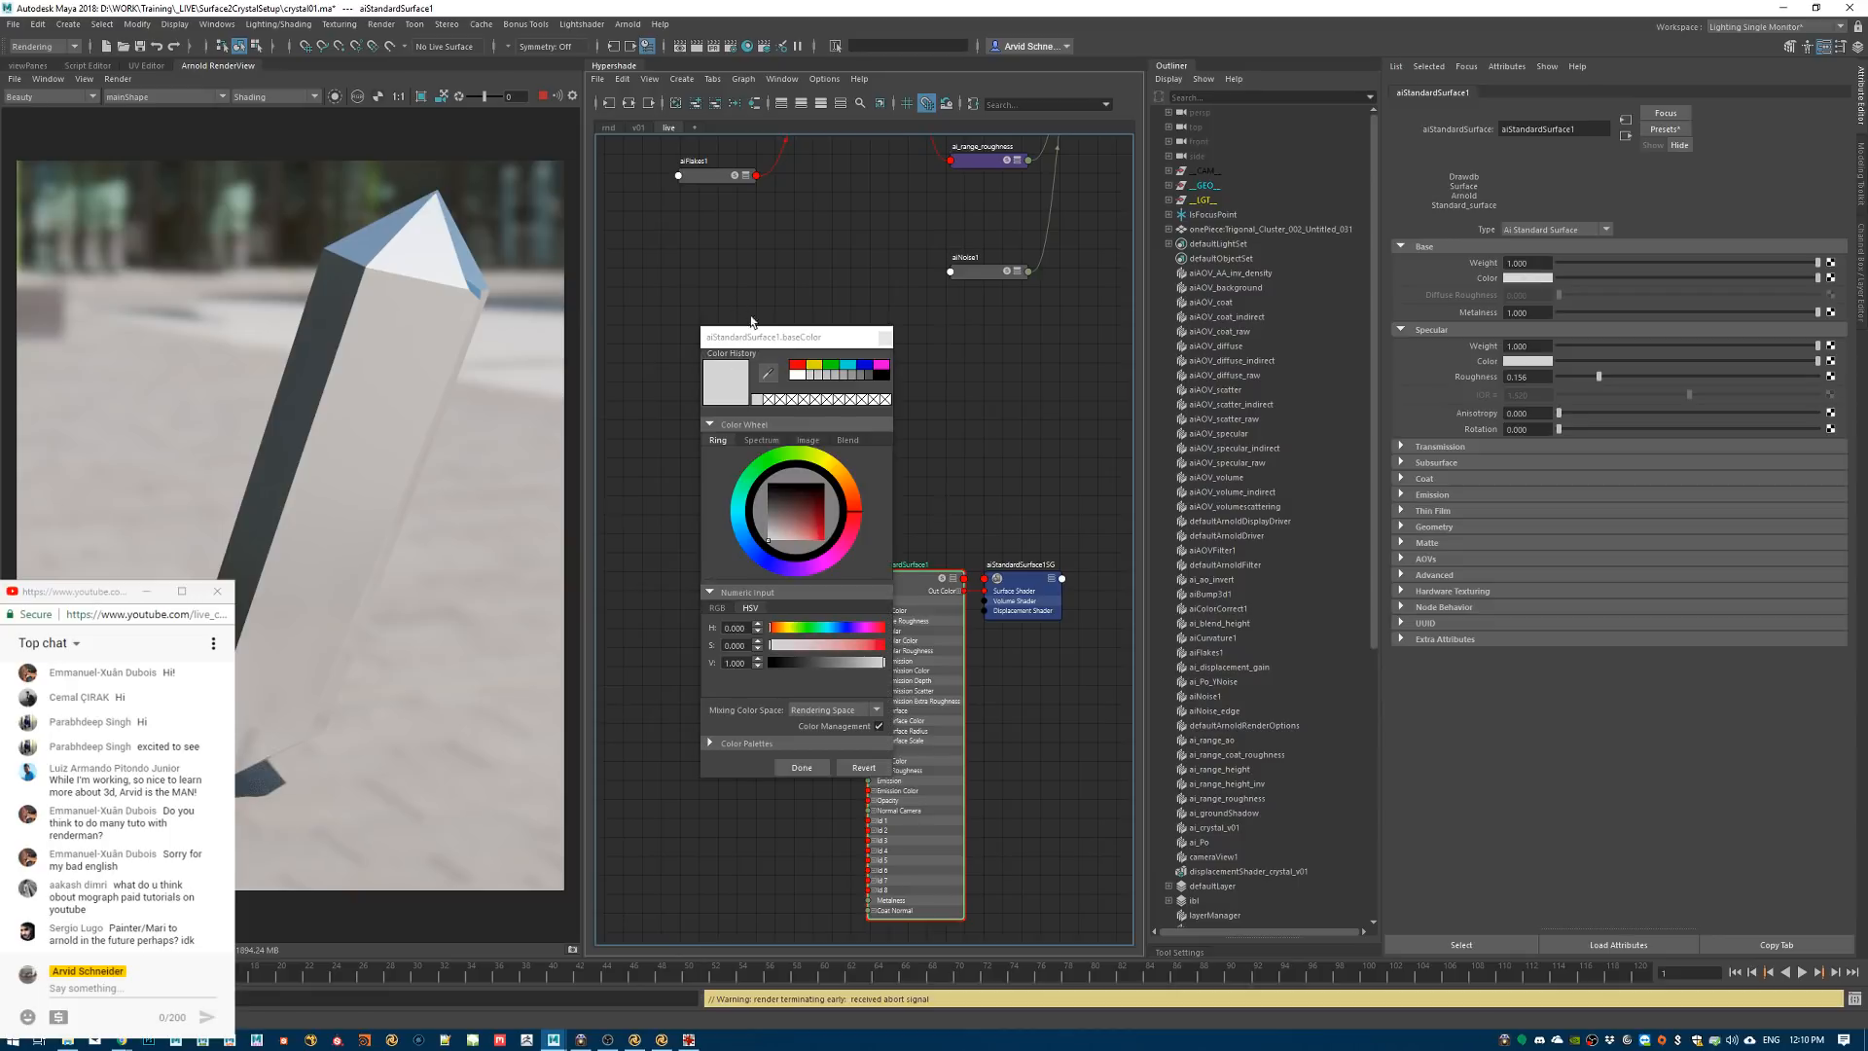
{"action": "left_click_drag", "start_coordinate": [796, 340], "coordinate": [1521, 347]}
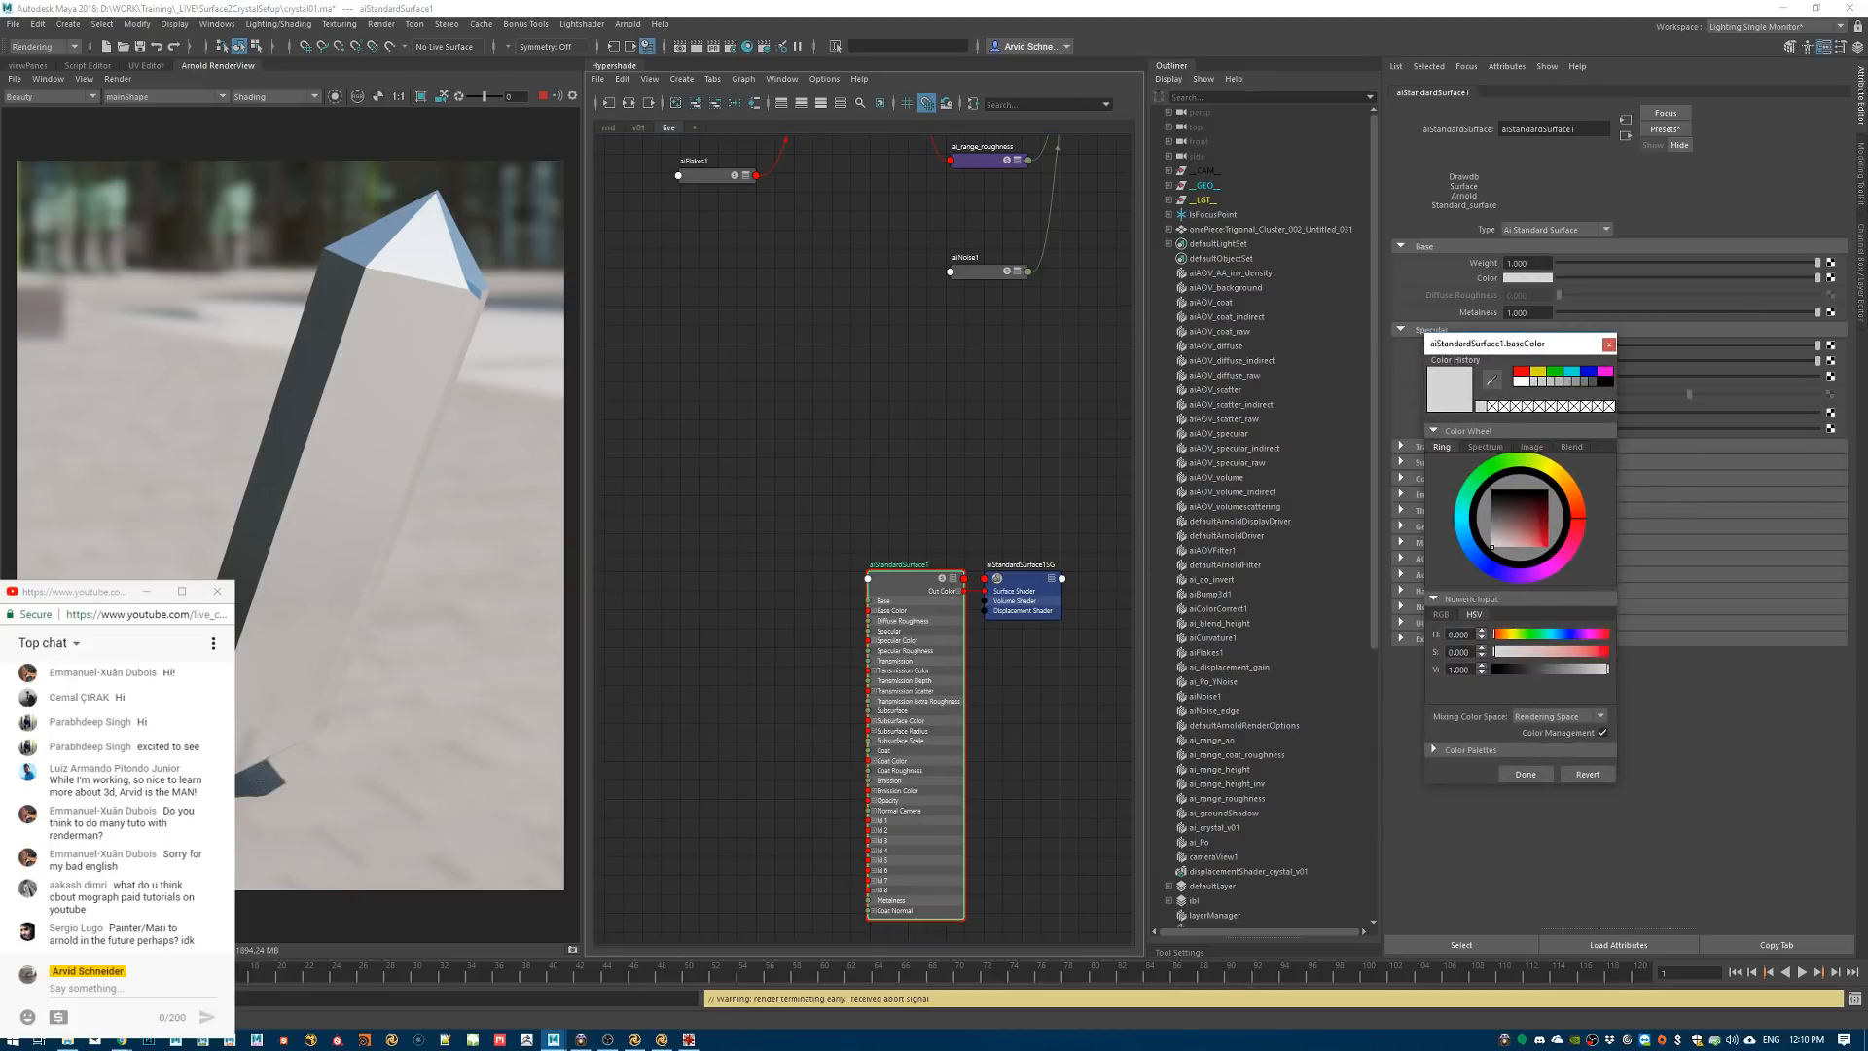
{"action": "key", "text": "alt+Tab"}
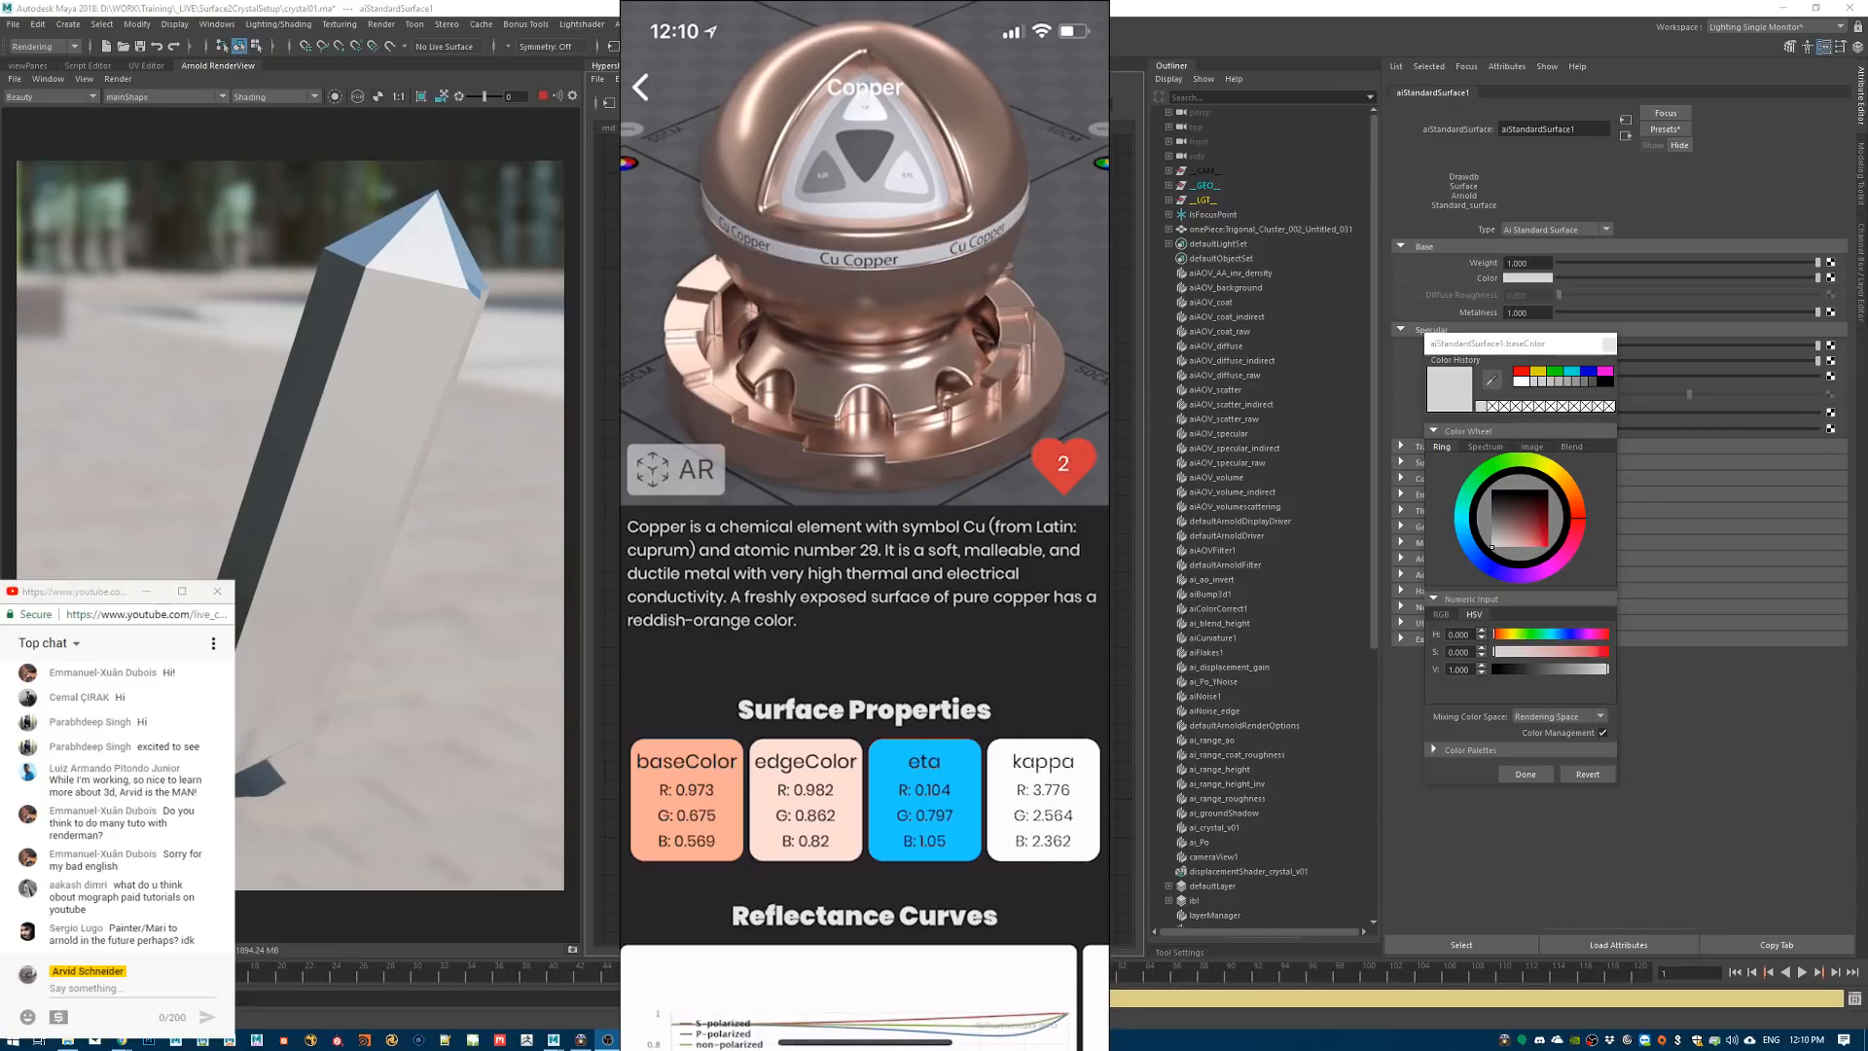
{"action": "left_click", "coordinate": [1585, 718]}
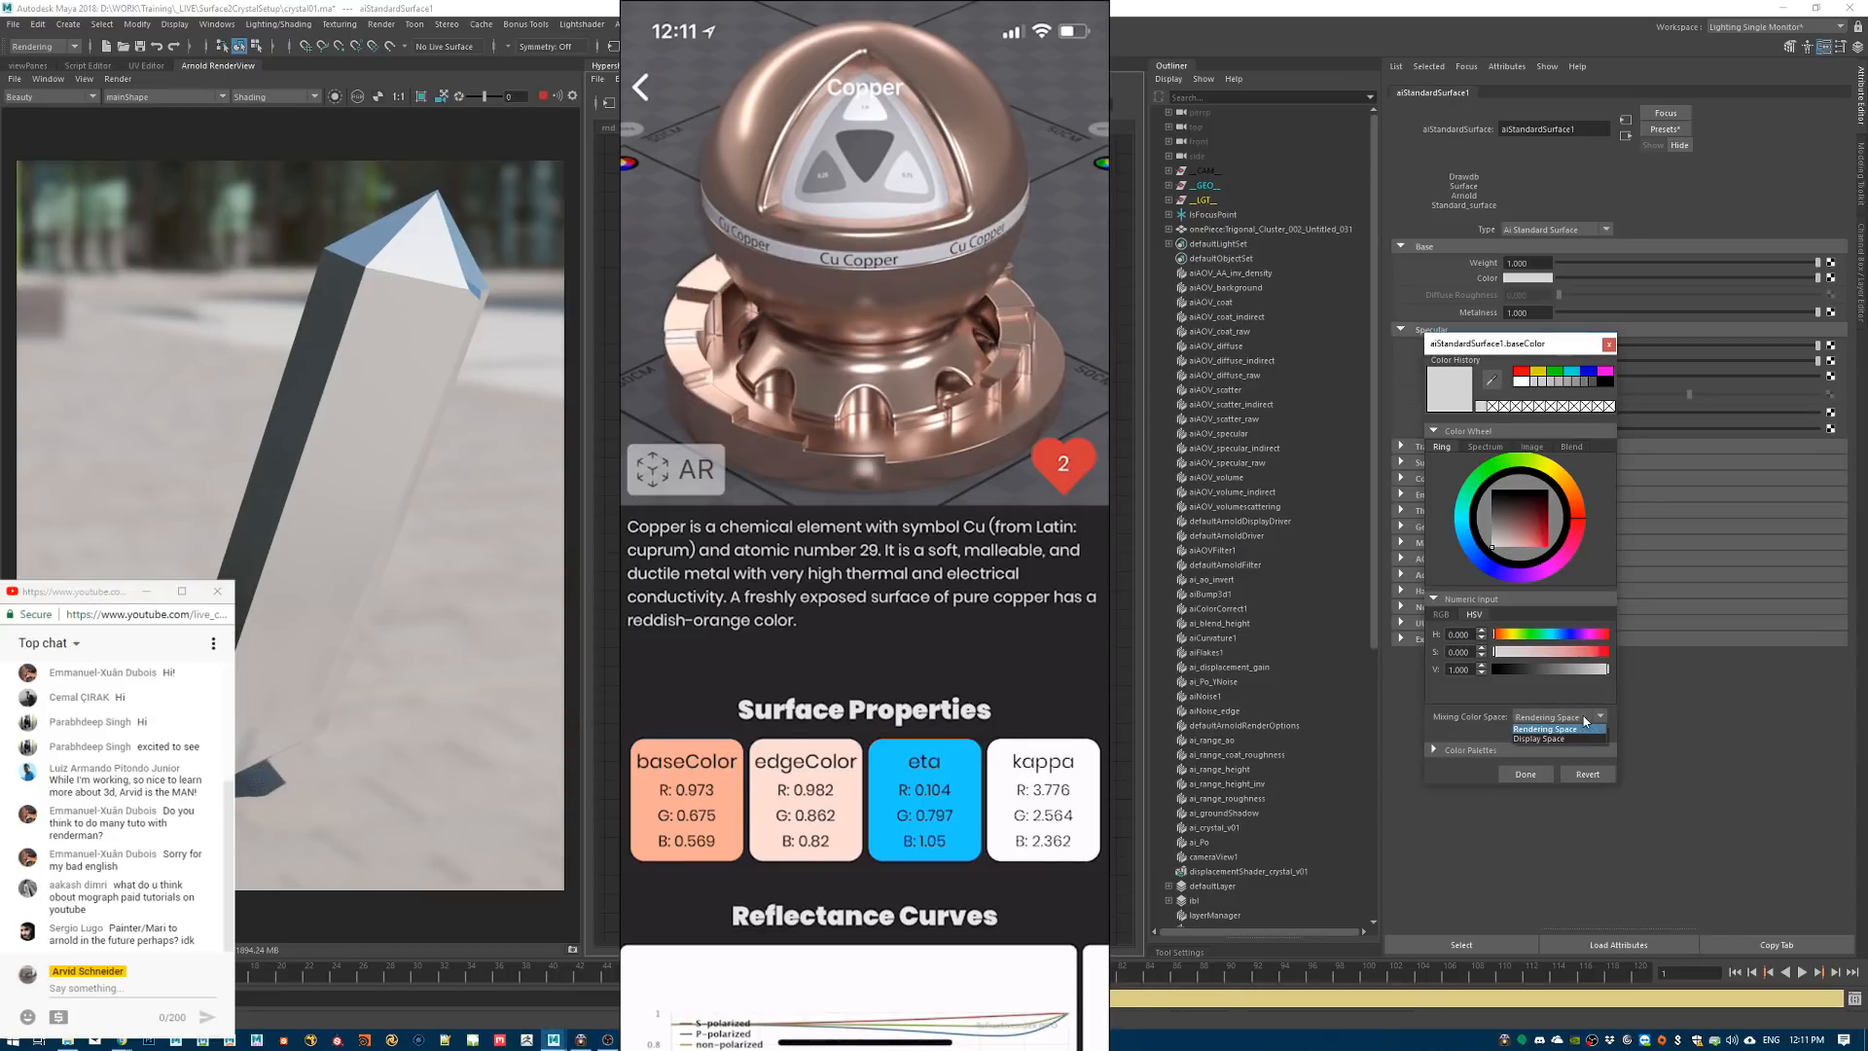
{"action": "left_click", "coordinate": [1580, 729]}
{"action": "left_click", "coordinate": [1442, 615]}
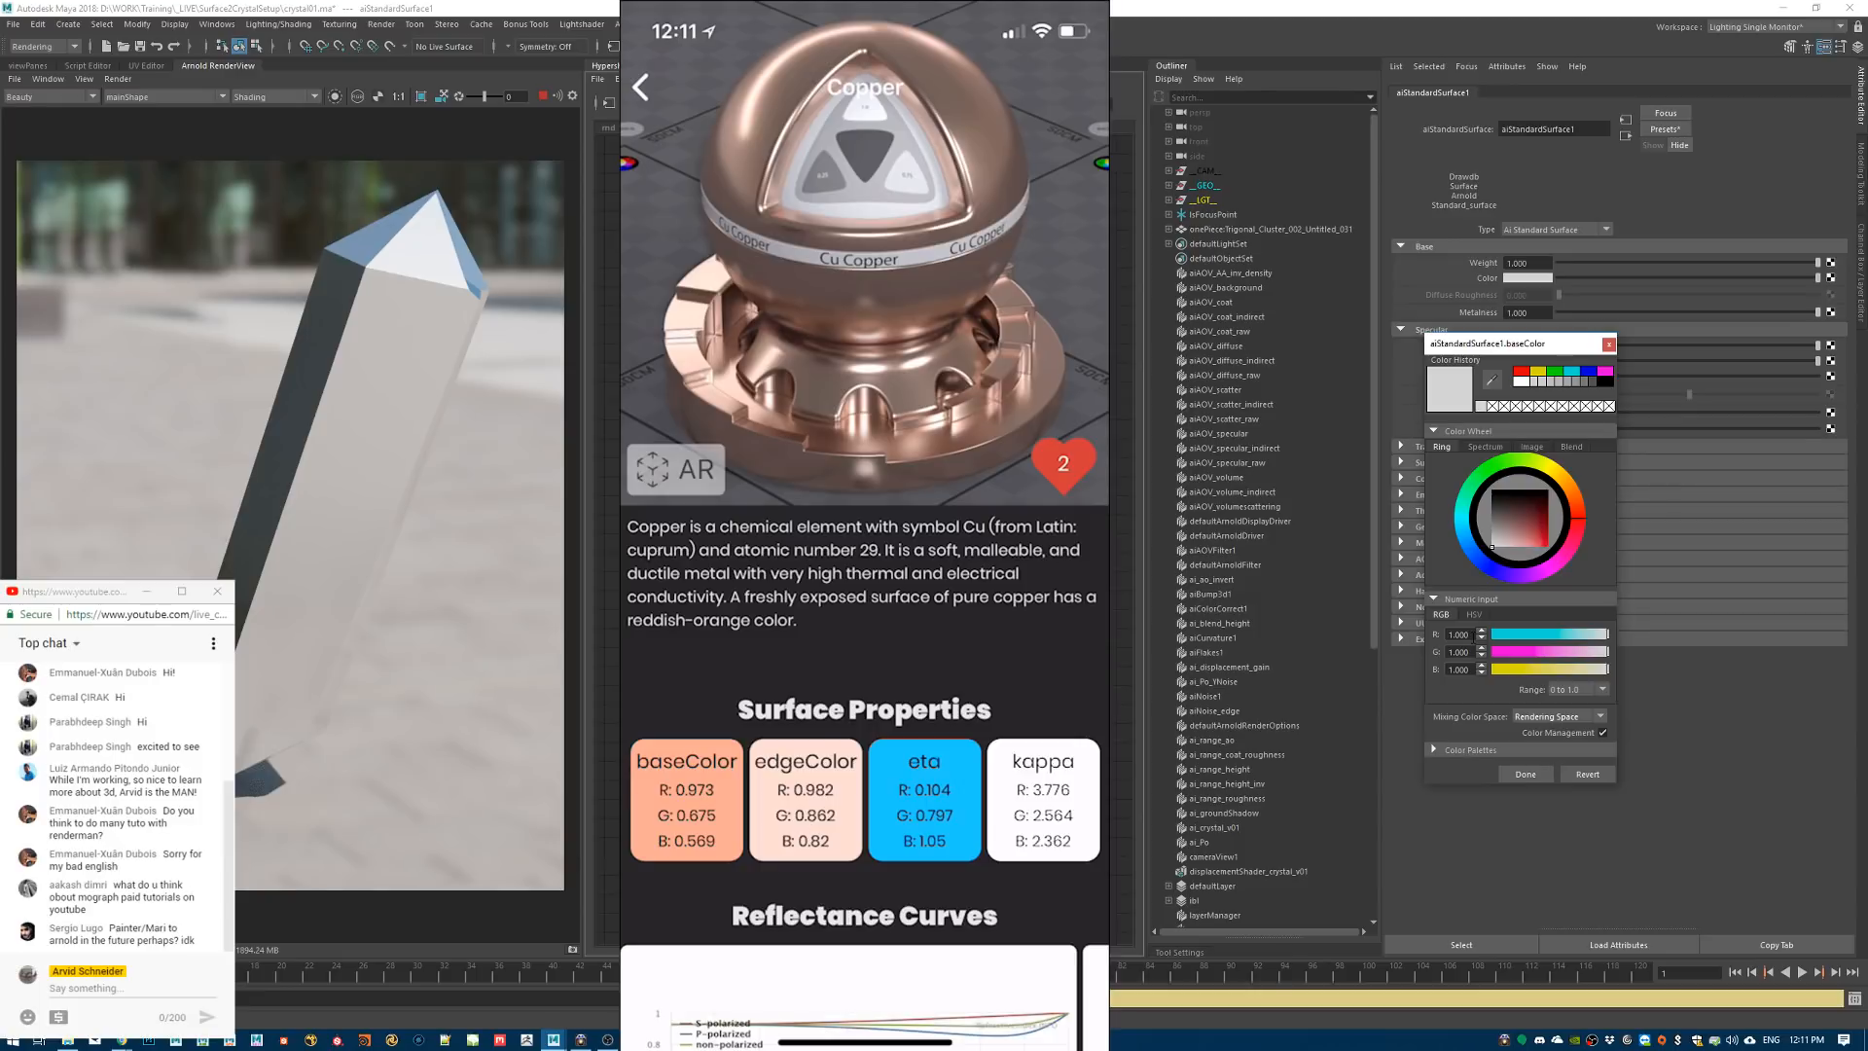
Set the base color to R 0.973, G 0.675 and B 0.56 and accept the color
{"action": "left_click_drag", "start_coordinate": [1473, 636], "coordinate": [1393, 597]}
{"action": "type", "text": ".973"}
{"action": "left_click", "coordinate": [1460, 651]}
{"action": "double_click", "coordinate": [1459, 652]}
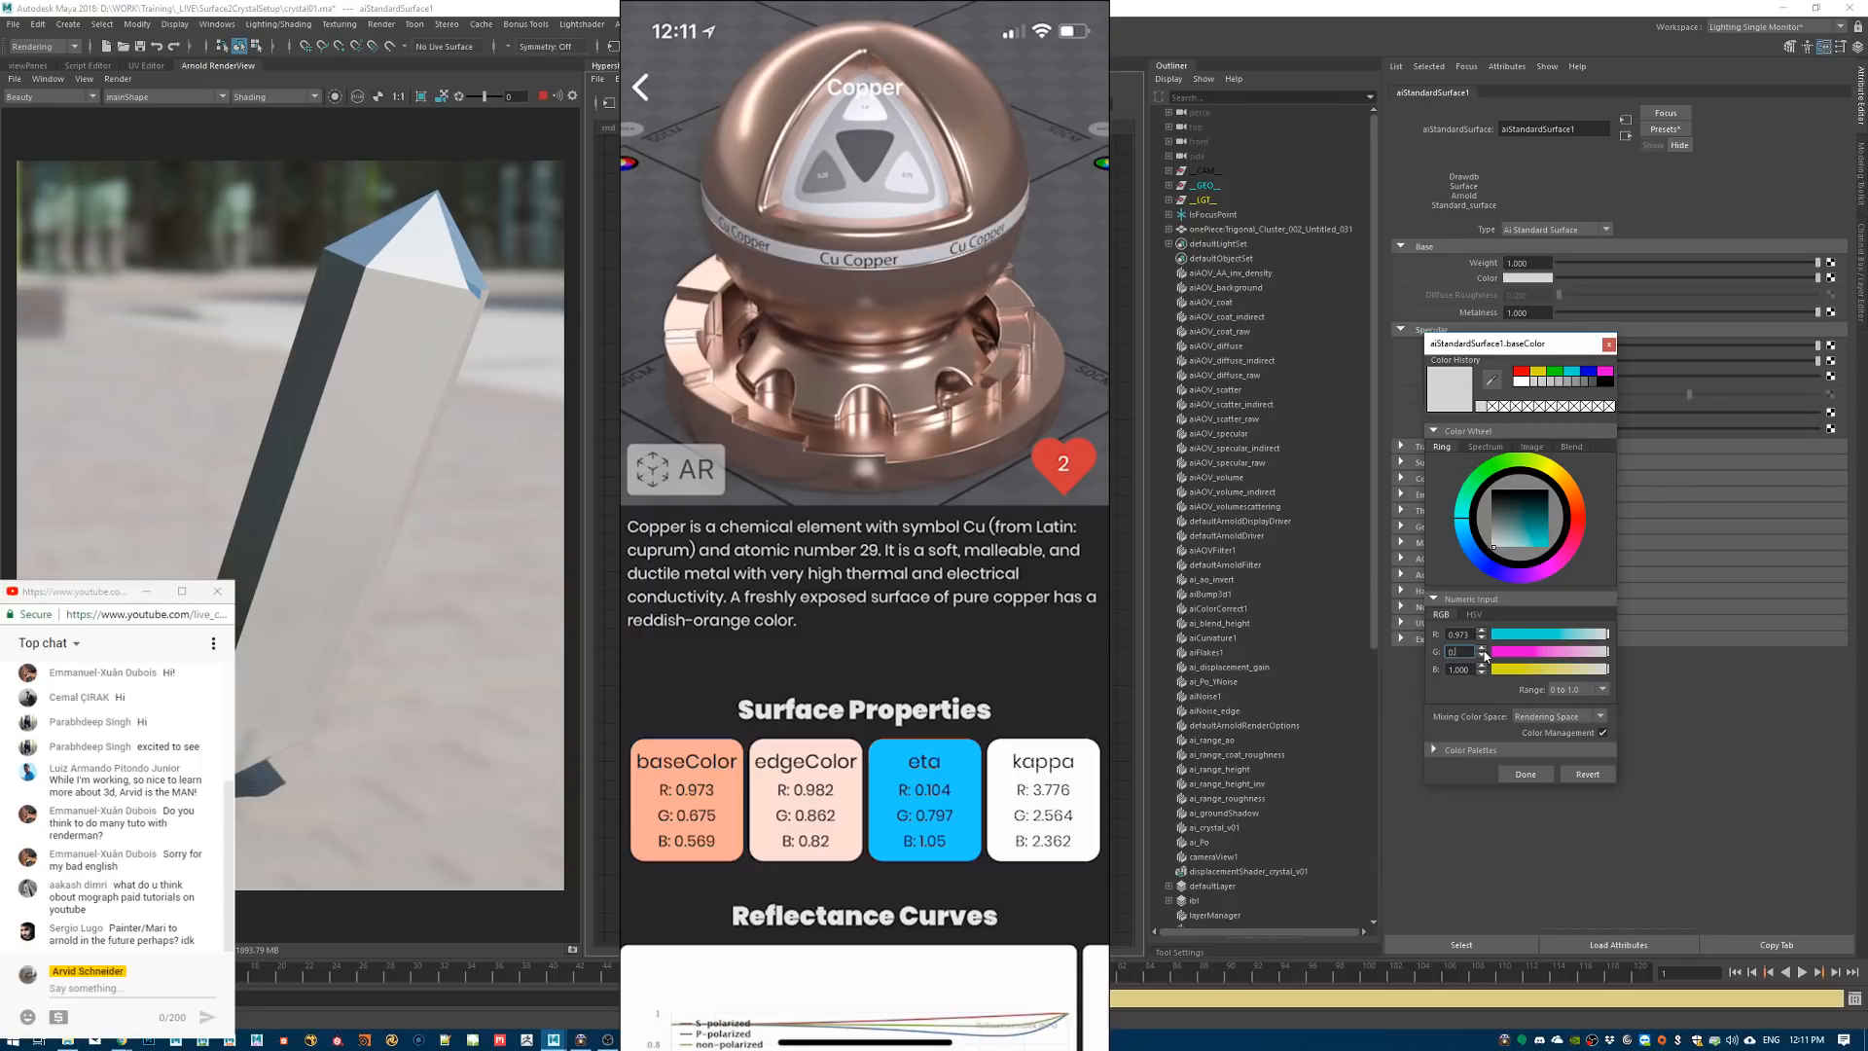
{"action": "type", "text": "5"}
{"action": "key", "text": "Return"}
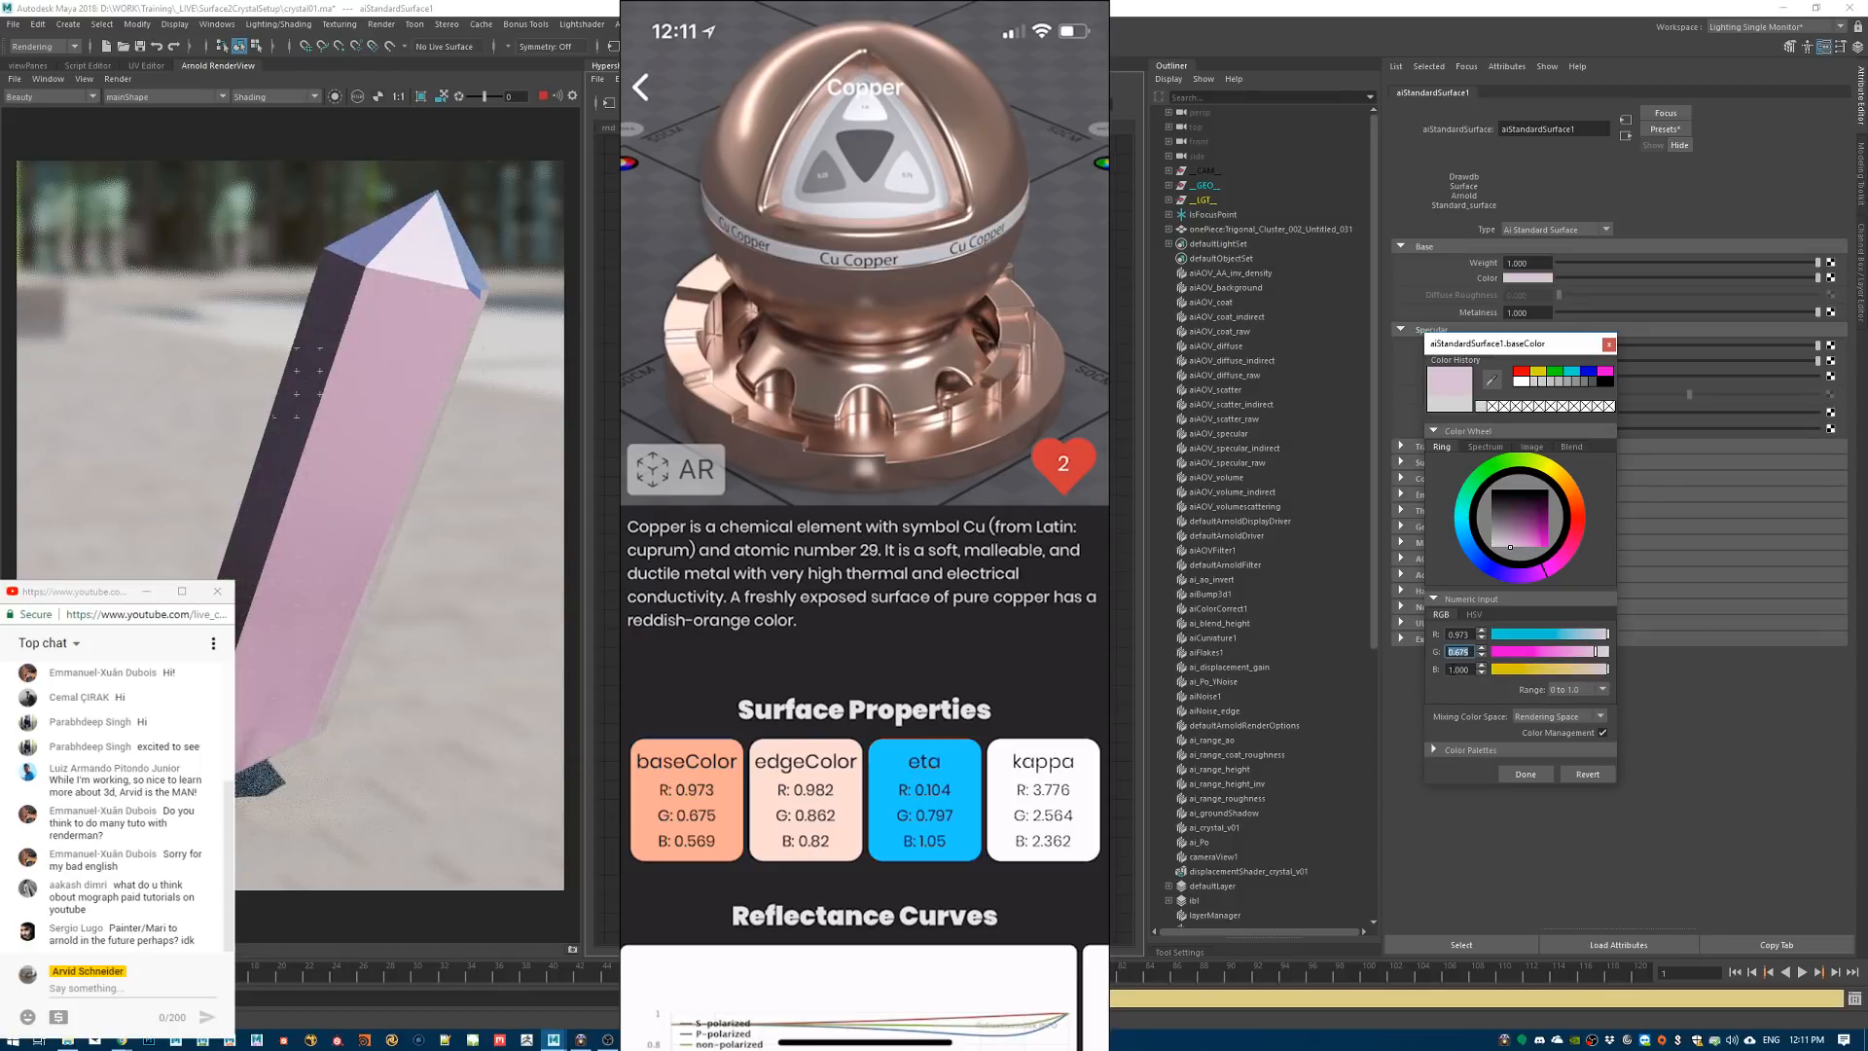
{"action": "key", "text": "Tab"}
{"action": "left_click_drag", "start_coordinate": [1473, 669], "coordinate": [1447, 680]}
{"action": "type", "text": "0.56"}
{"action": "key", "text": "Return"}
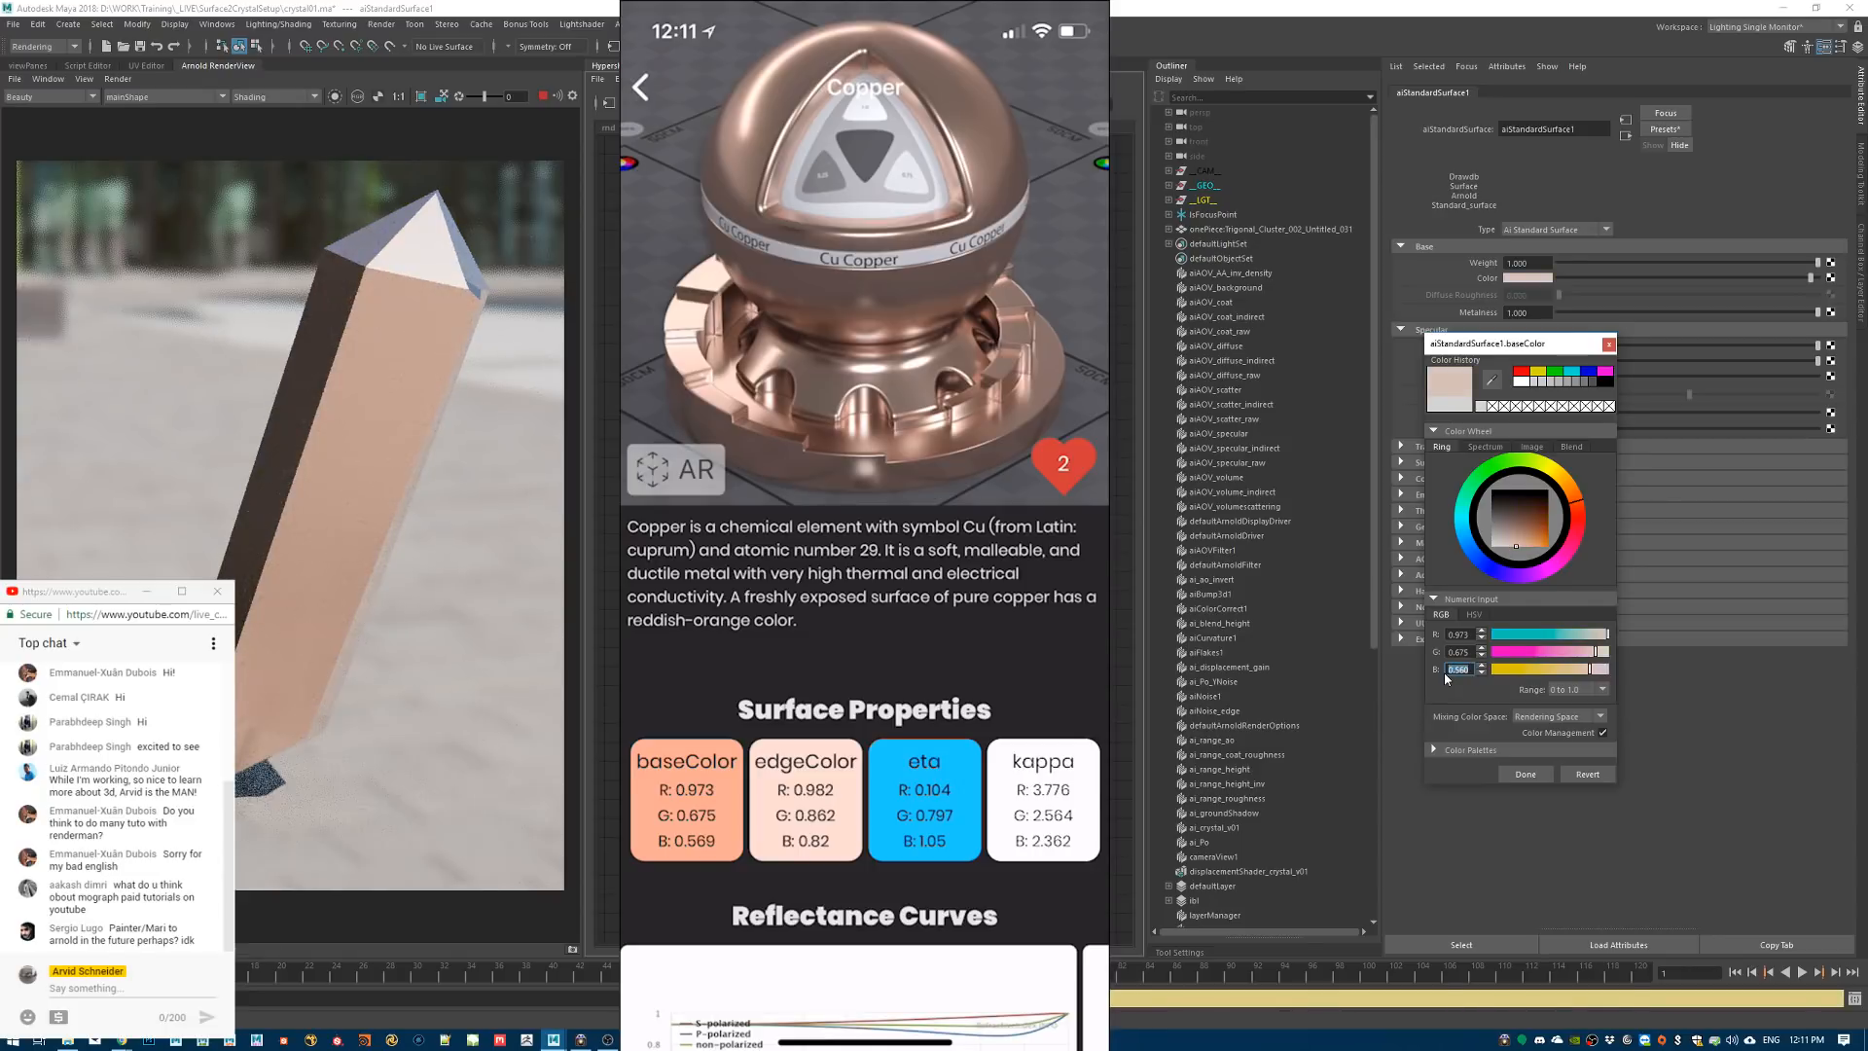
{"action": "left_click", "coordinate": [1524, 772]}
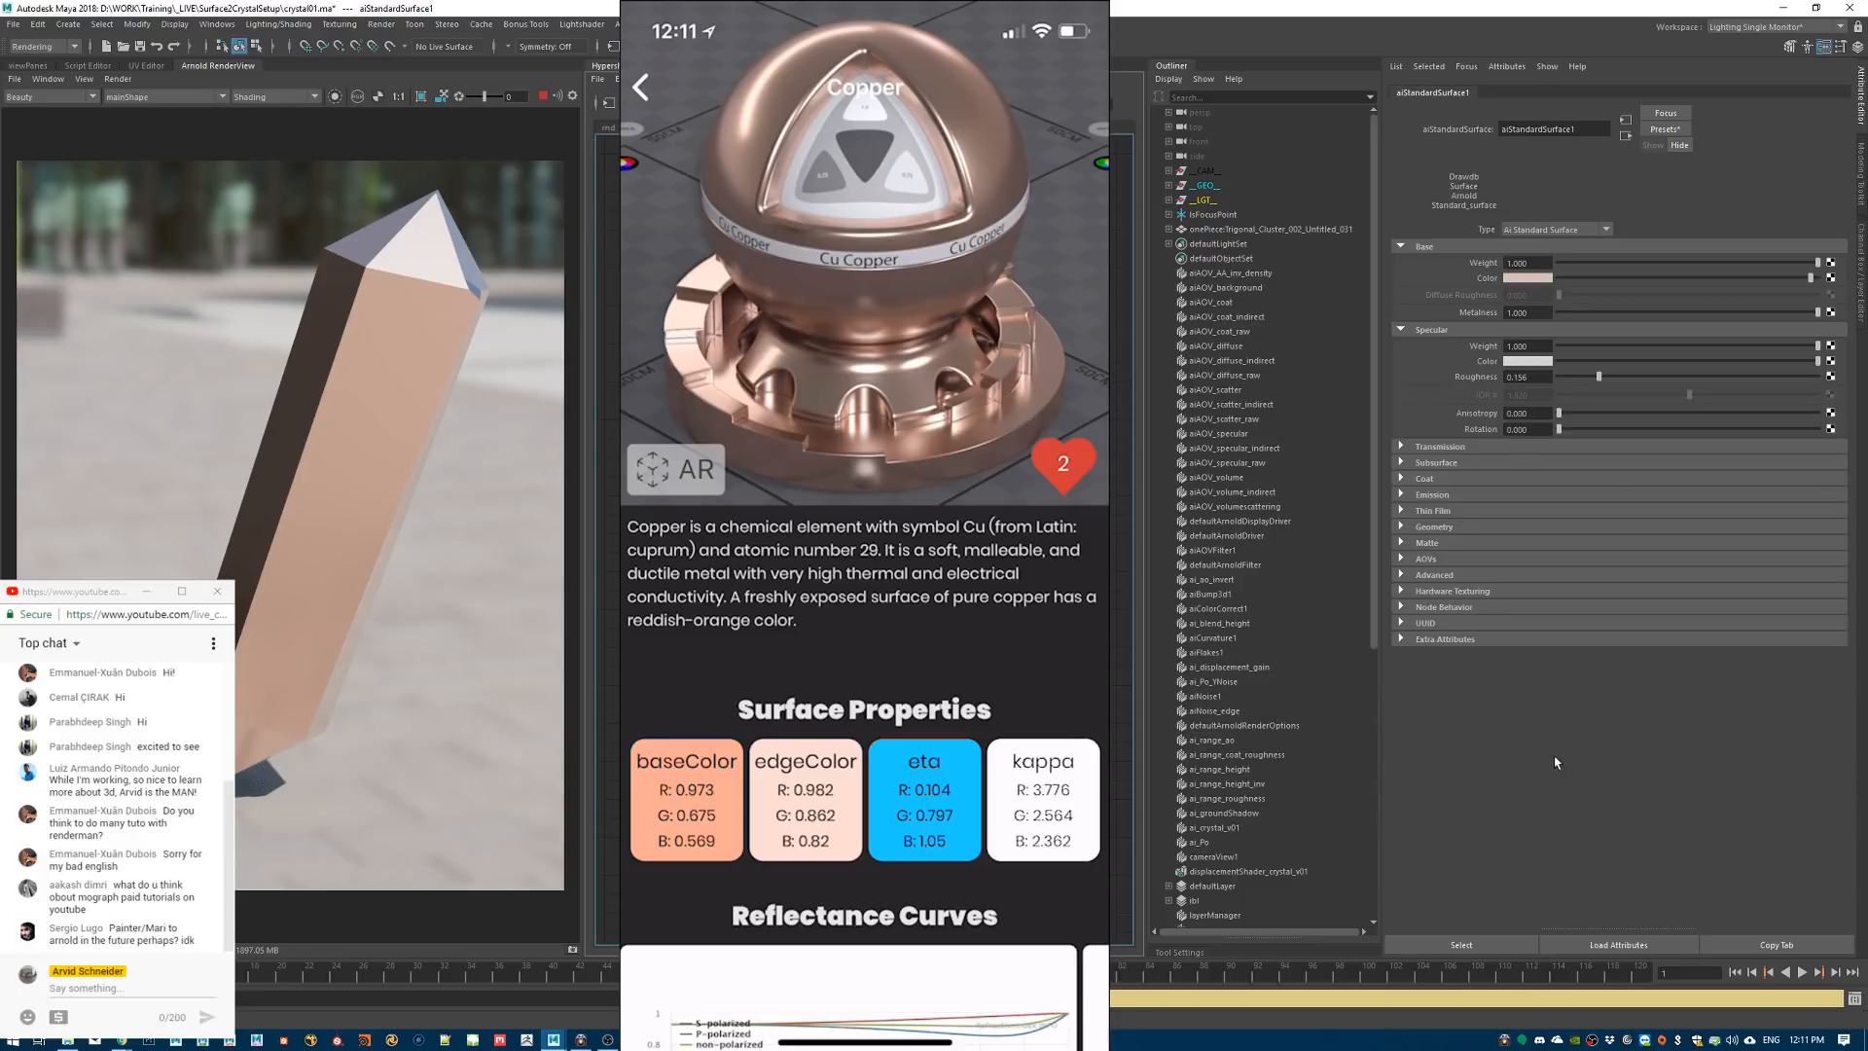
Set the specular roughness to 0.229 and stop the interactive render
{"action": "left_click", "coordinate": [1611, 376]}
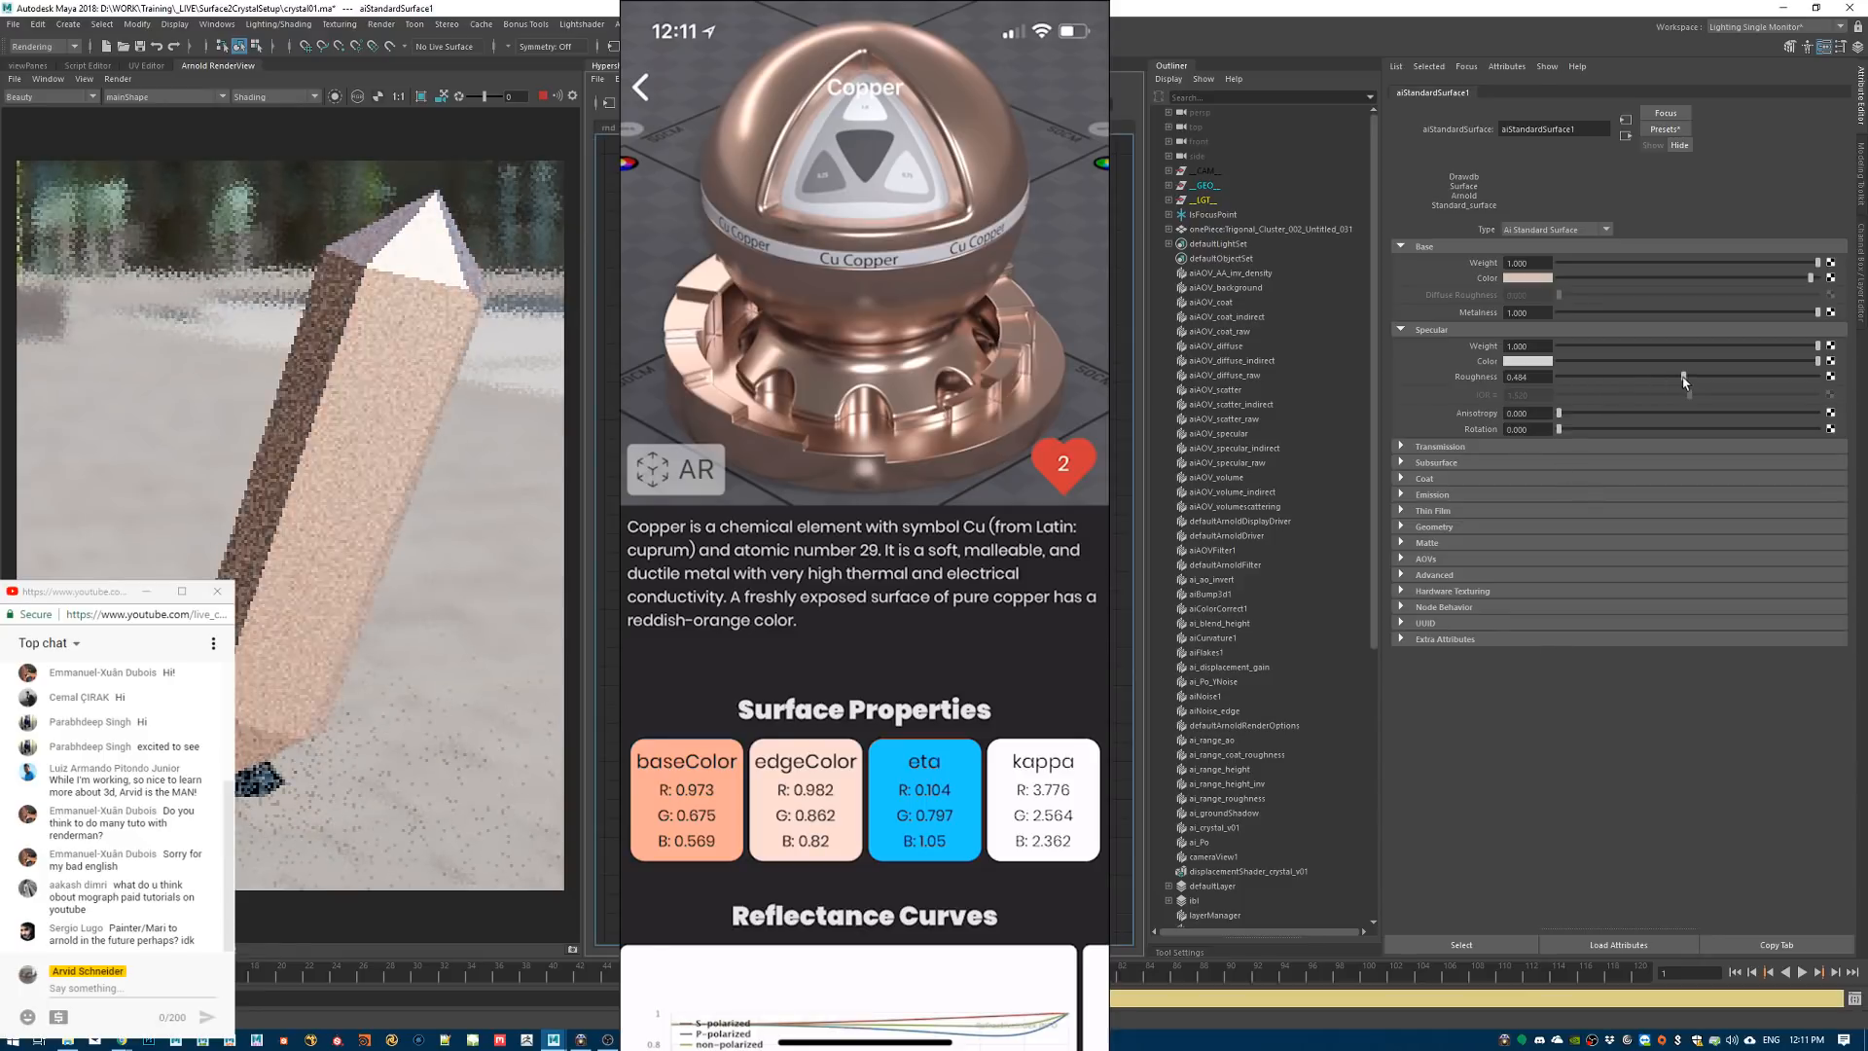
{"action": "left_click", "coordinate": [1618, 377]}
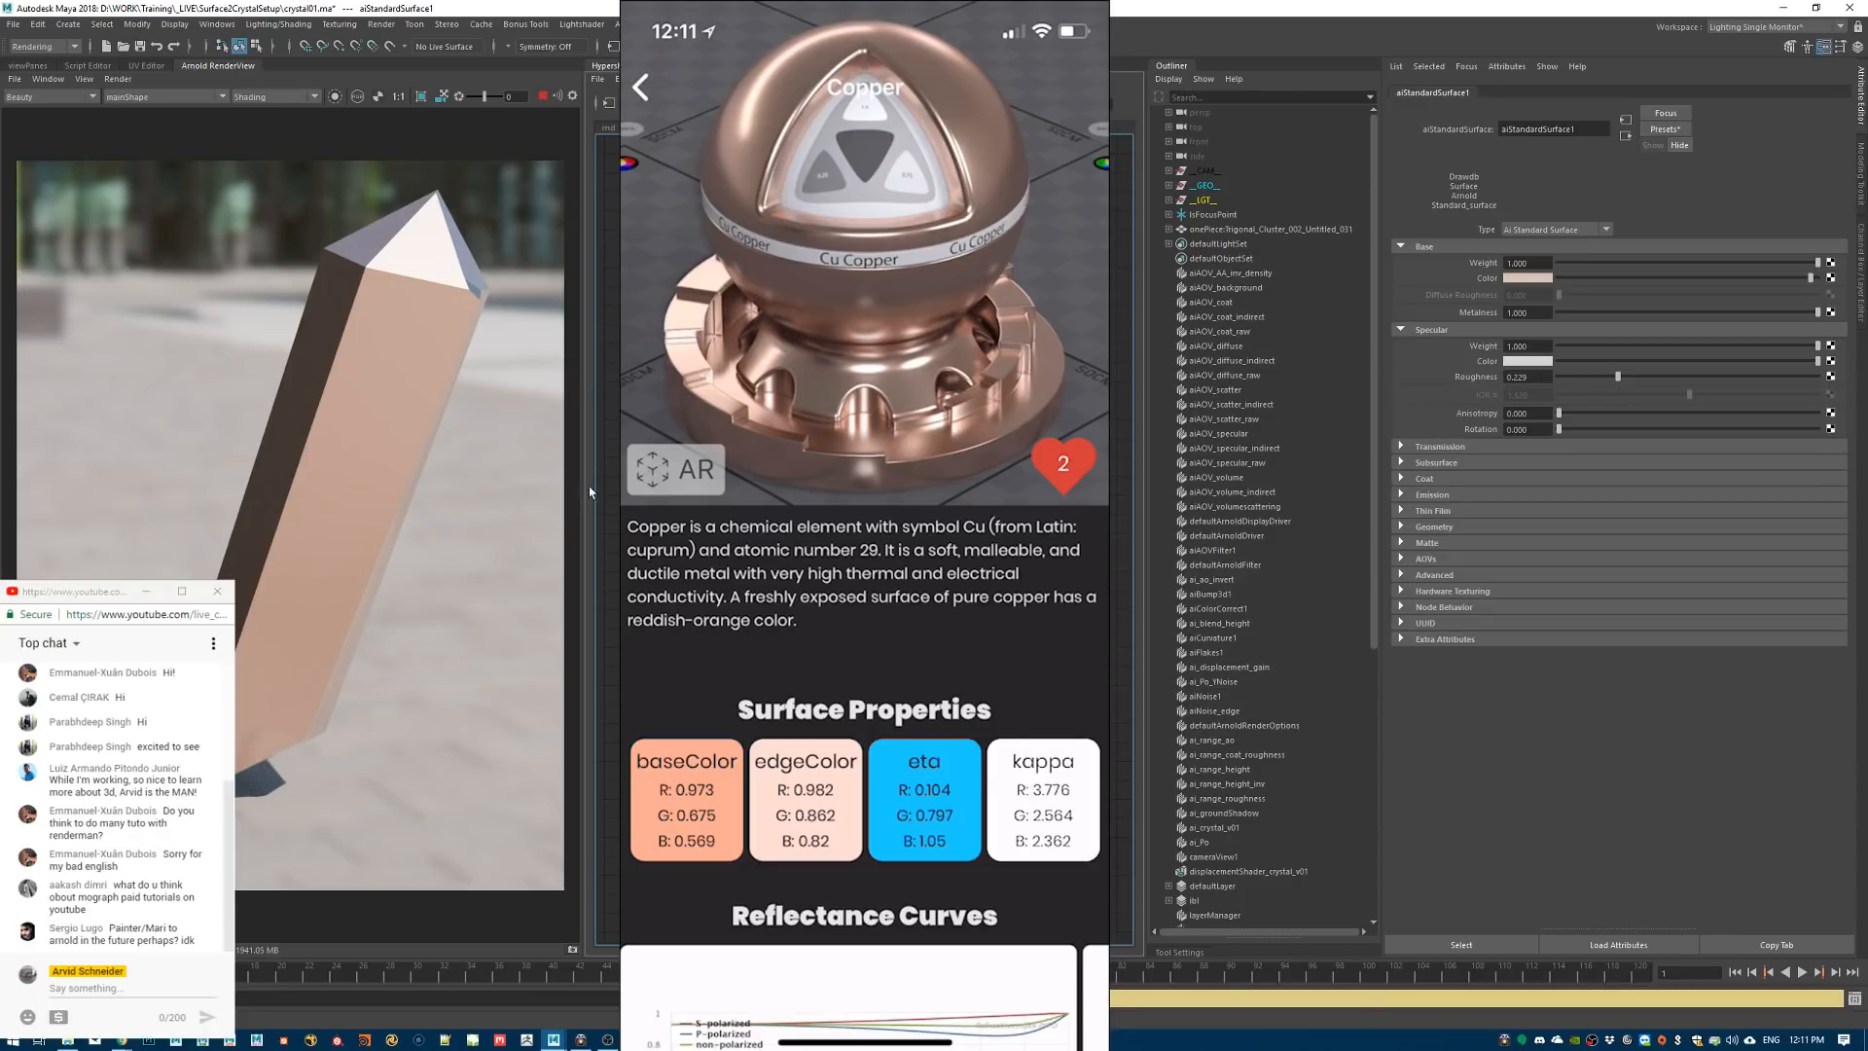
{"action": "left_click", "coordinate": [543, 95]}
View the crystal.specular.png image in IrfanView and close the viewer
{"action": "left_click", "coordinate": [526, 1039]}
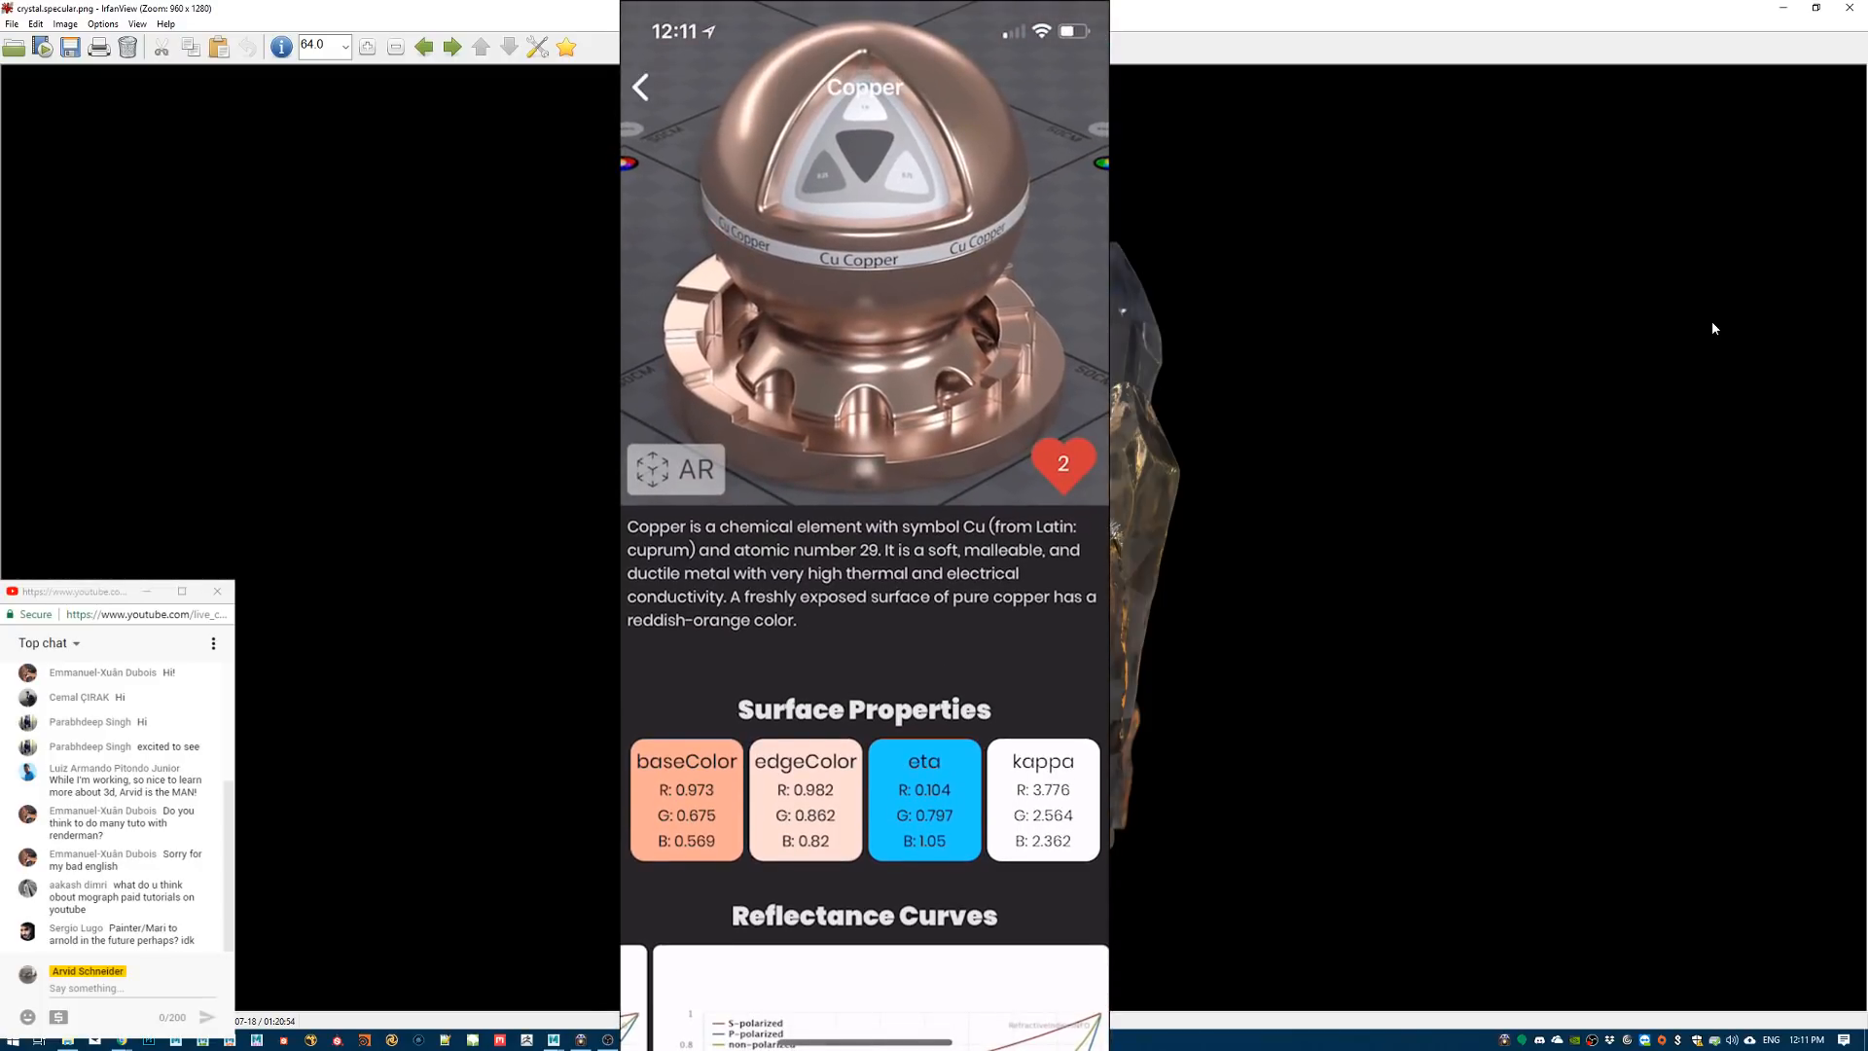
{"action": "left_click", "coordinate": [1849, 8]}
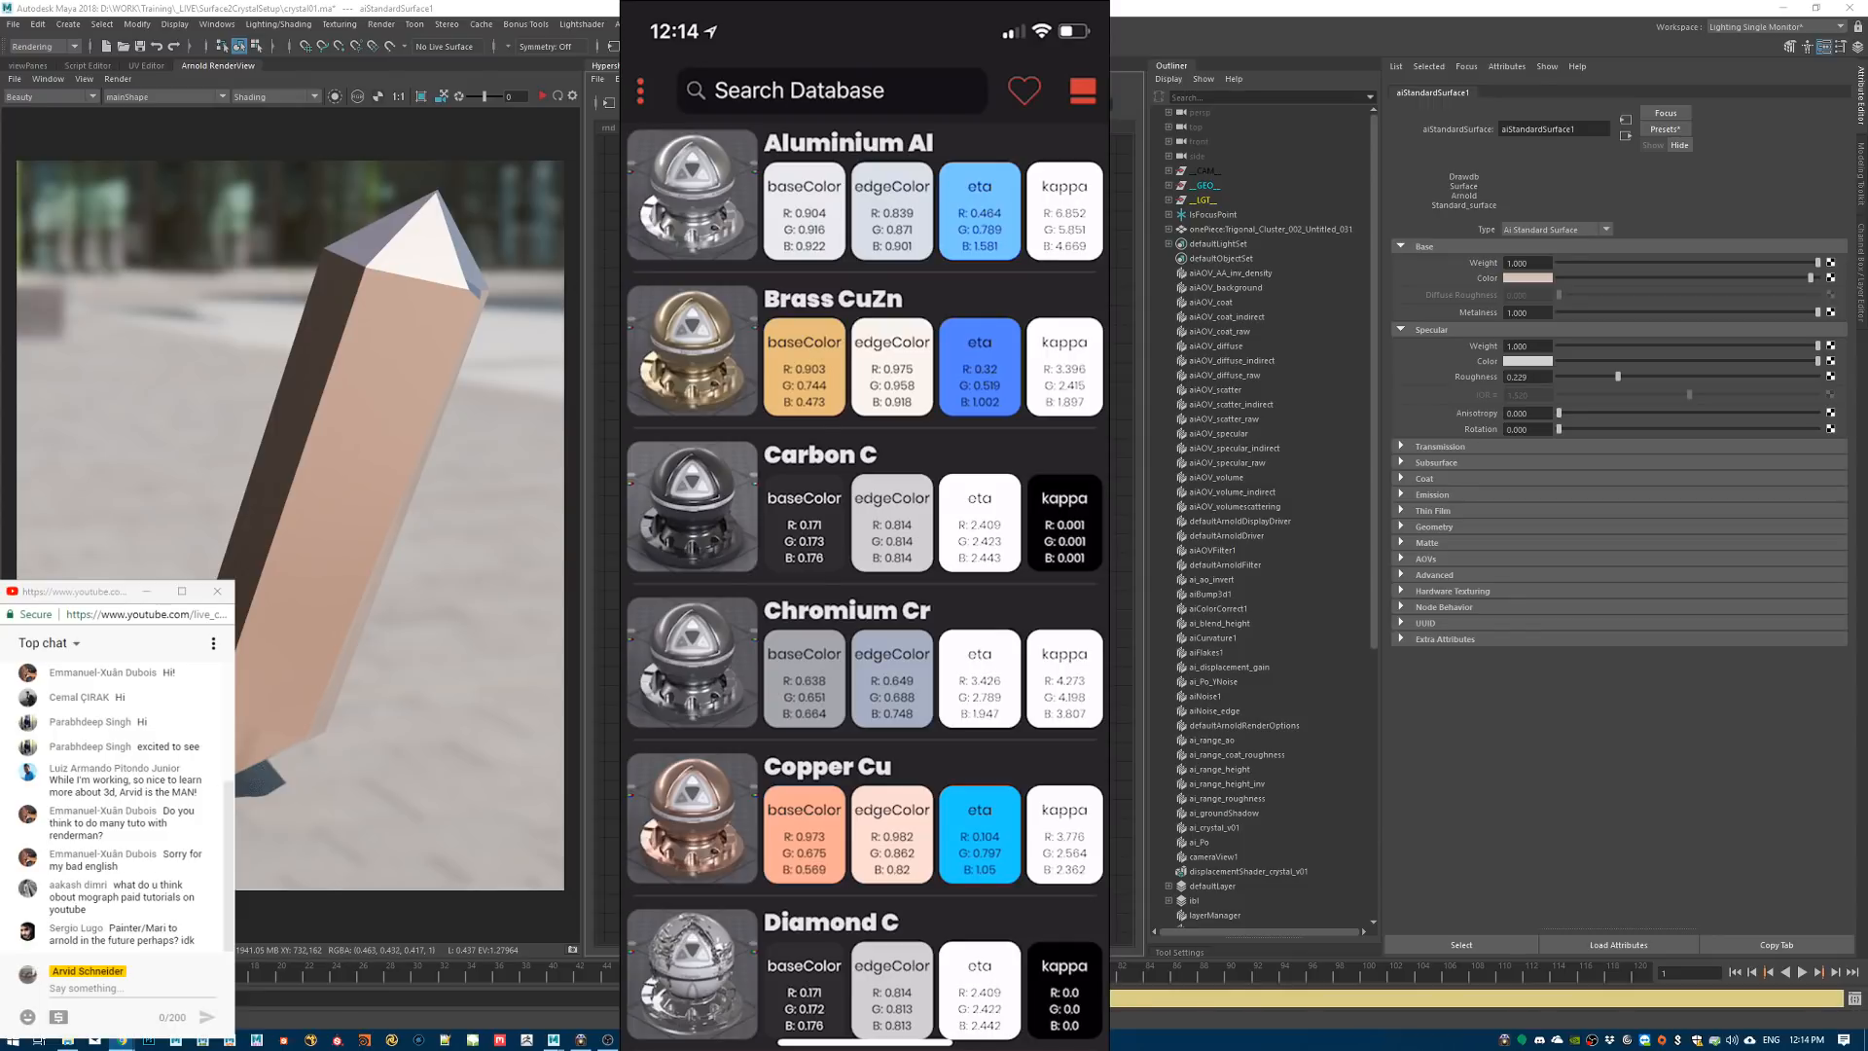
Browse the material database's list of metals and their color values, and read the live chat messages
{"action": "scroll", "coordinate": [865, 584], "scroll_direction": "down", "scroll_amount": 3}
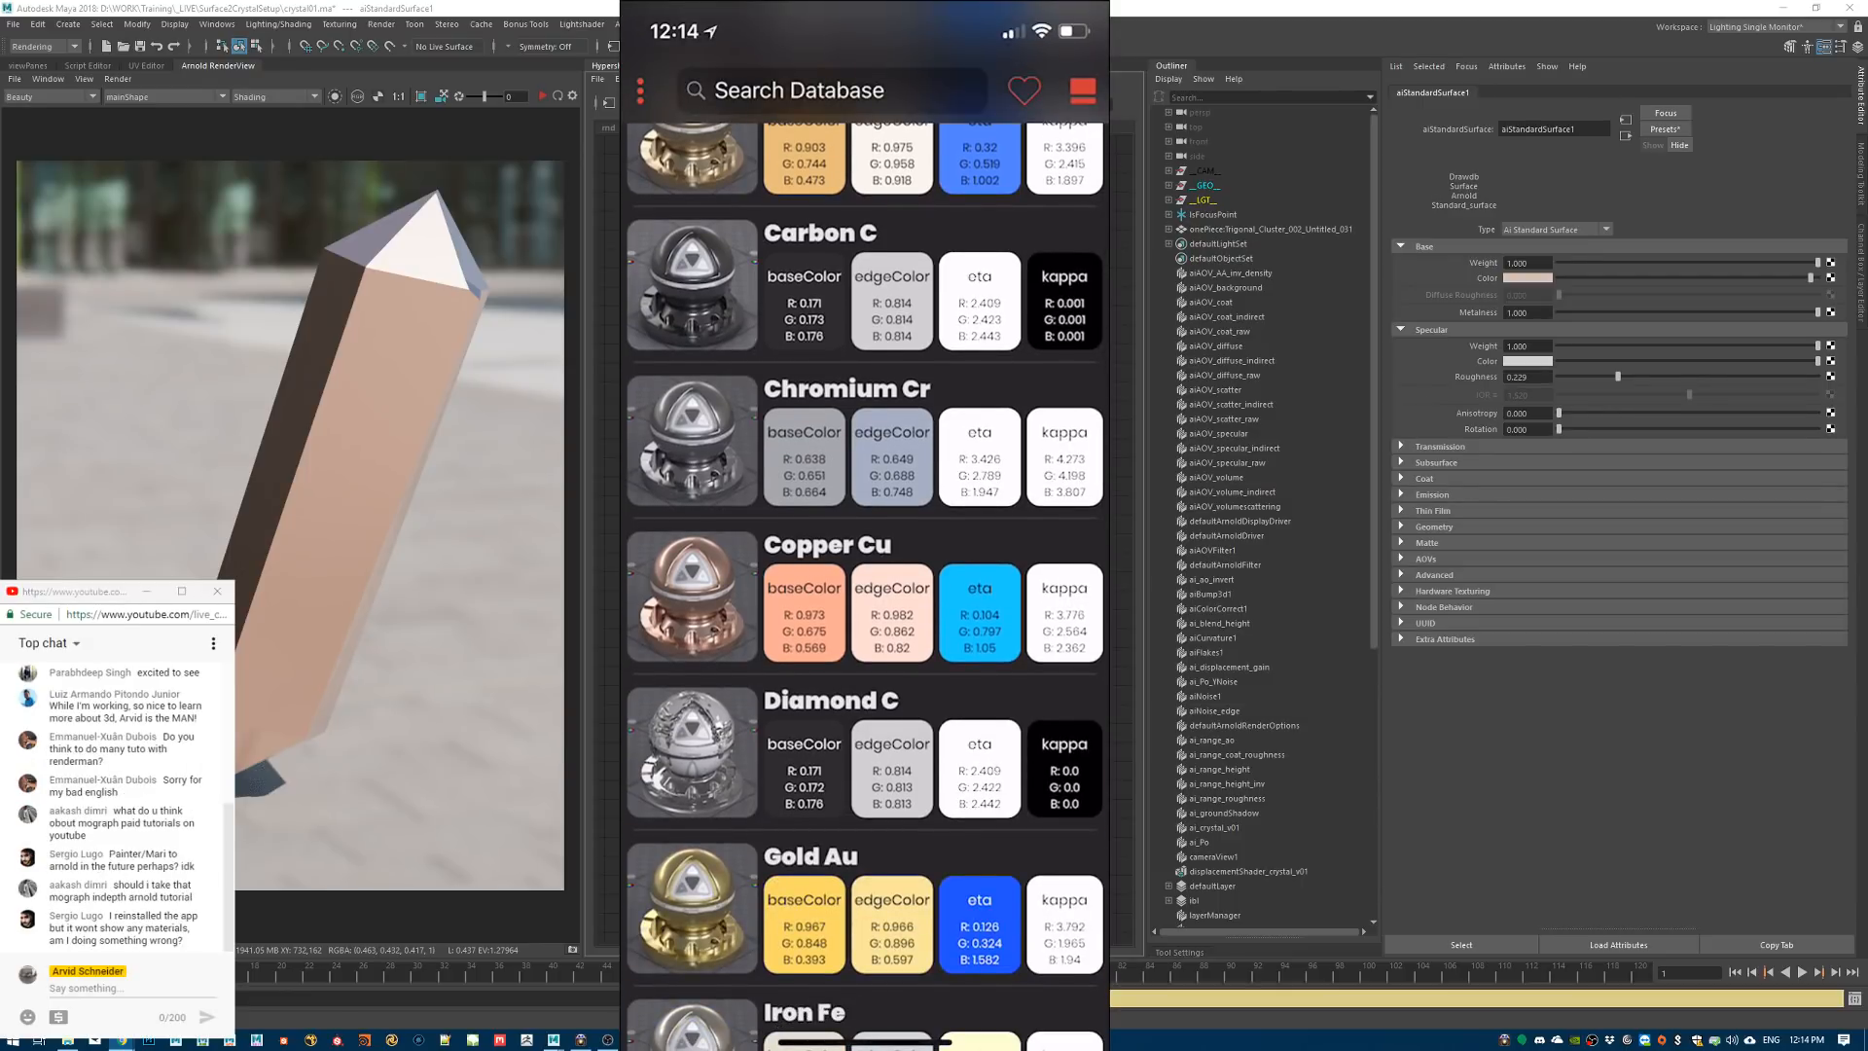
{"action": "scroll", "coordinate": [865, 584], "scroll_direction": "down", "scroll_amount": 6}
{"action": "scroll", "coordinate": [865, 584], "scroll_direction": "up", "scroll_amount": 8}
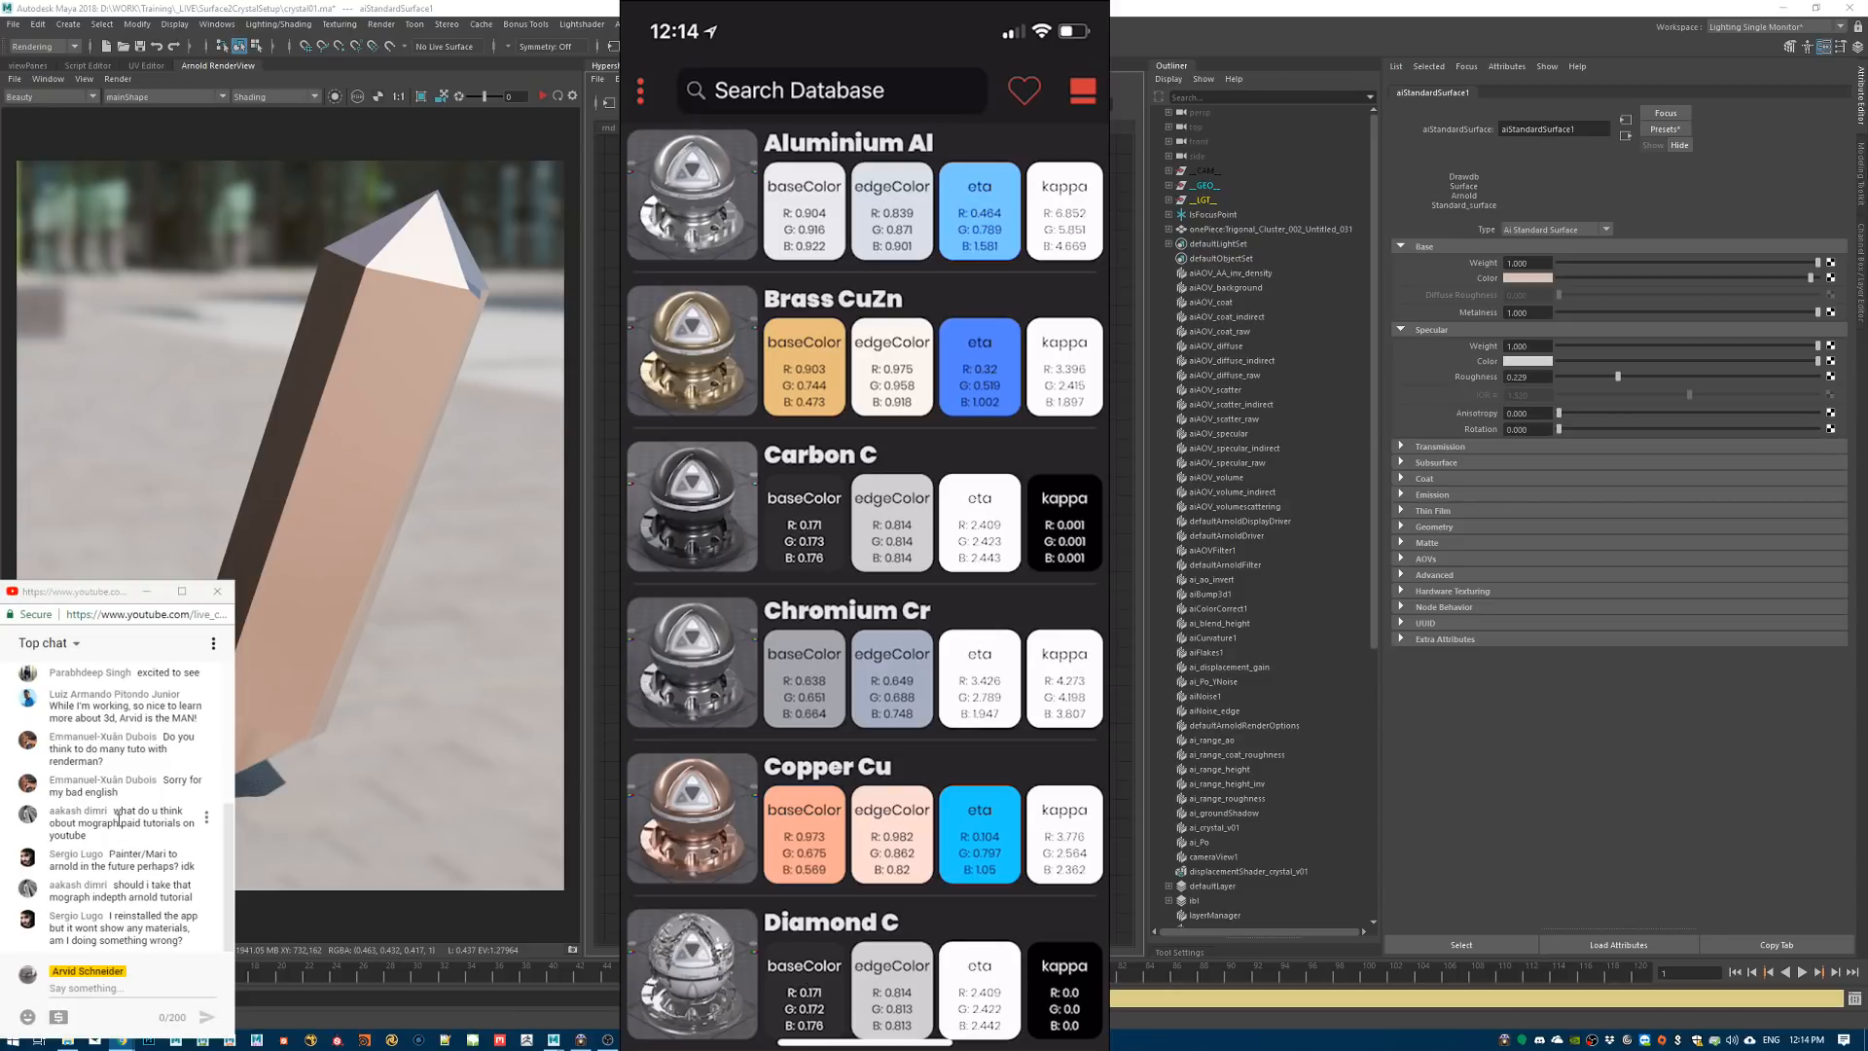
{"action": "left_click_drag", "start_coordinate": [107, 823], "coordinate": [135, 839]}
{"action": "left_click", "coordinate": [135, 839]}
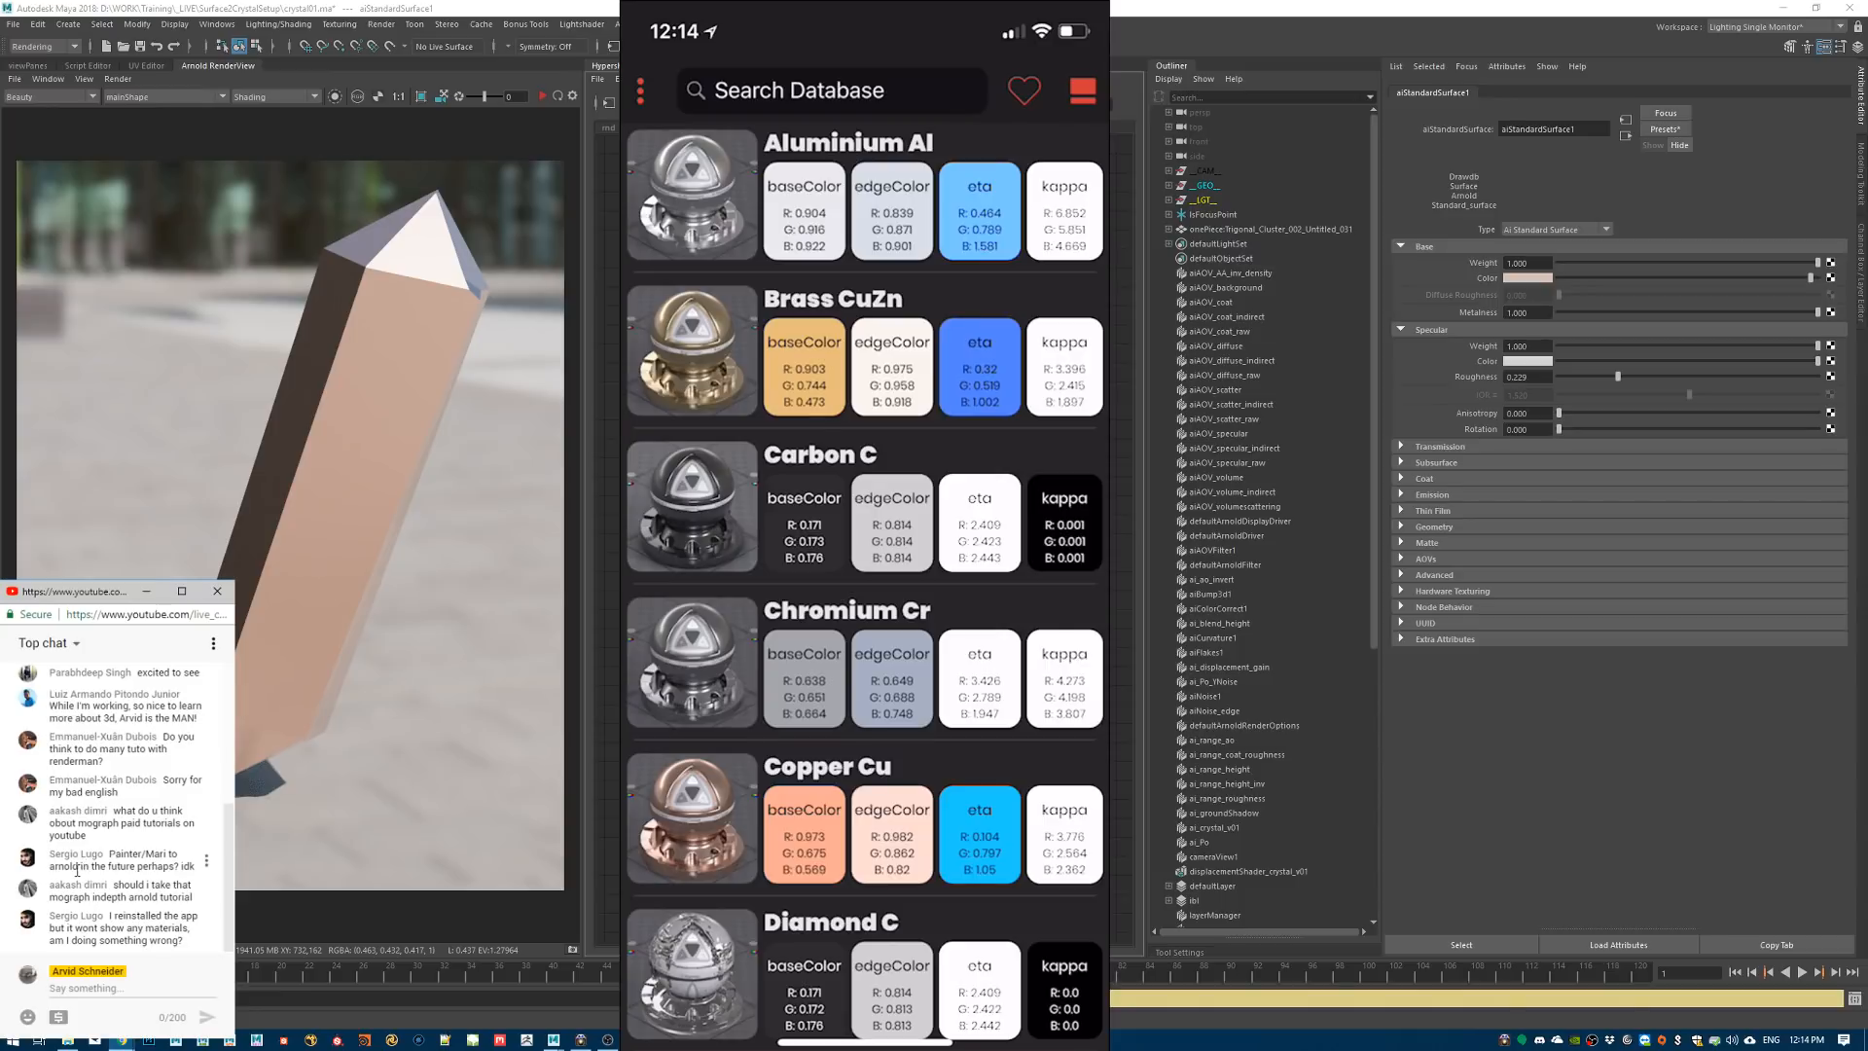
{"action": "left_click_drag", "start_coordinate": [91, 896], "coordinate": [144, 897]}
{"action": "left_click", "coordinate": [146, 925]}
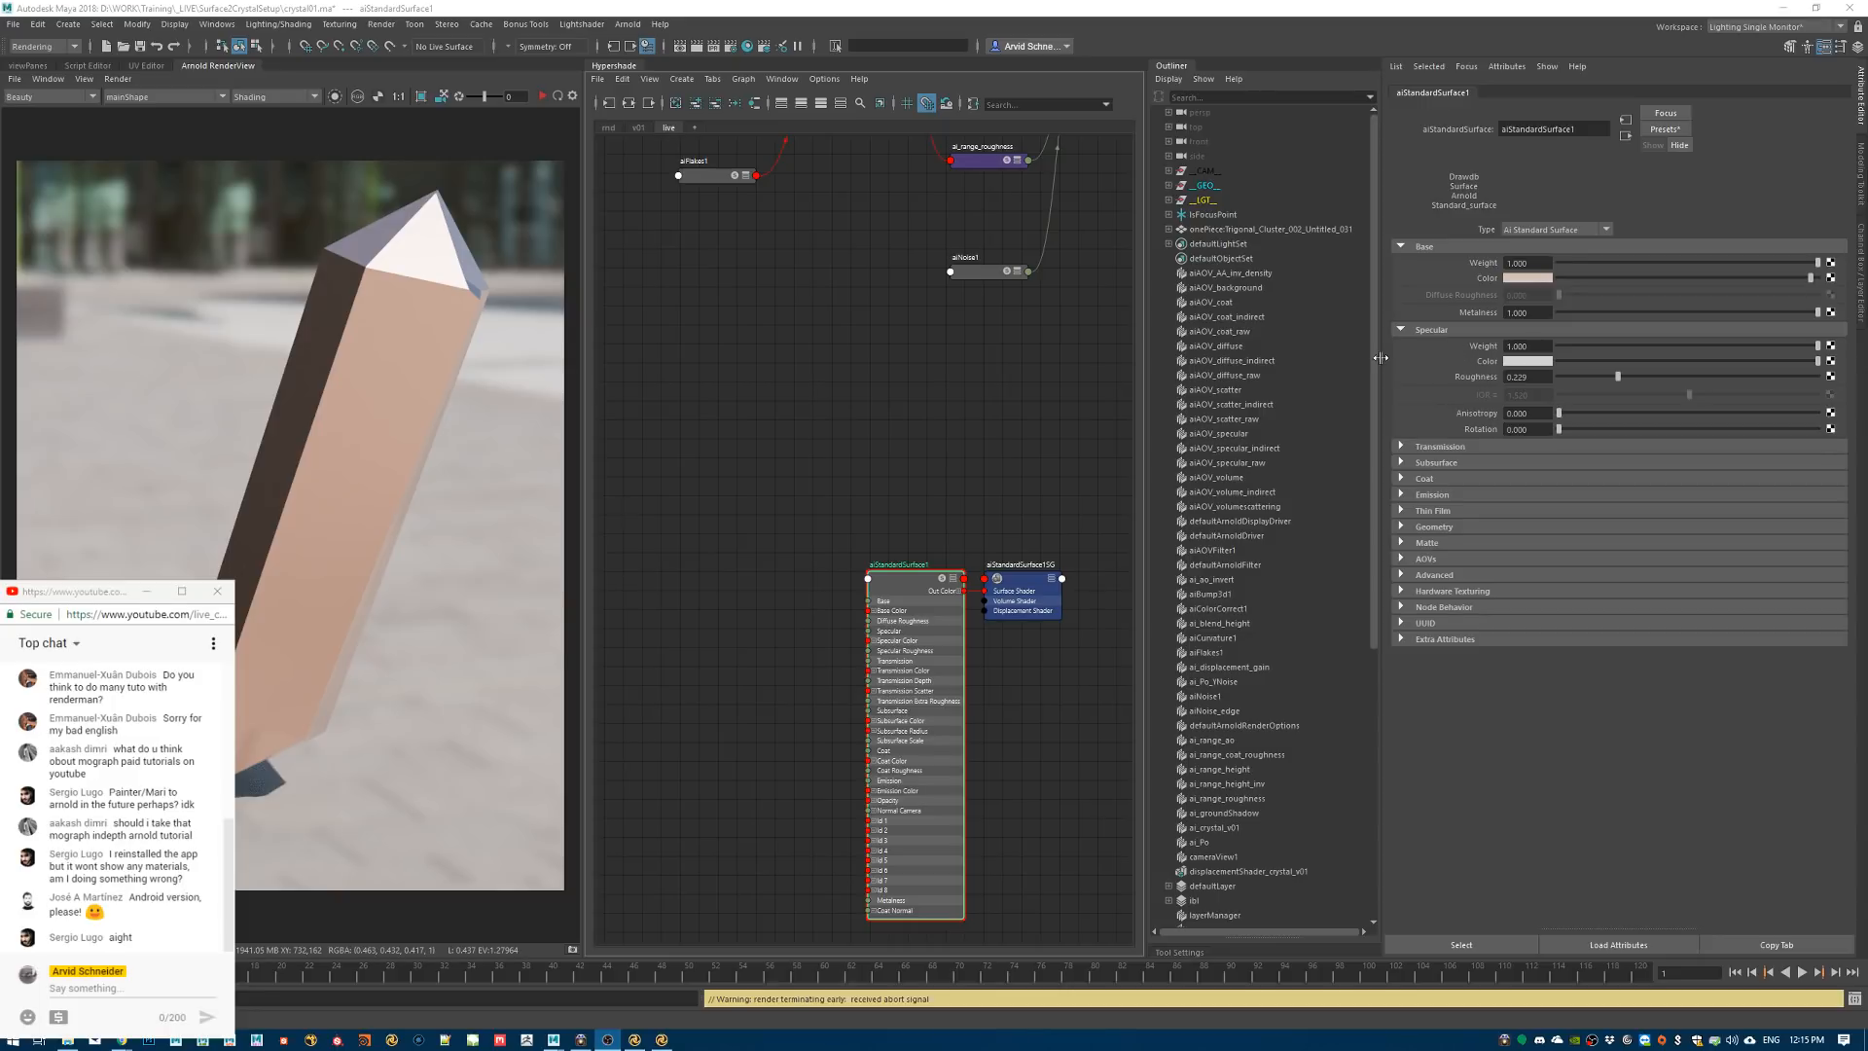
Minimize Maya and switch to the lookscene.katana project in Katana
{"action": "left_click", "coordinate": [581, 23]}
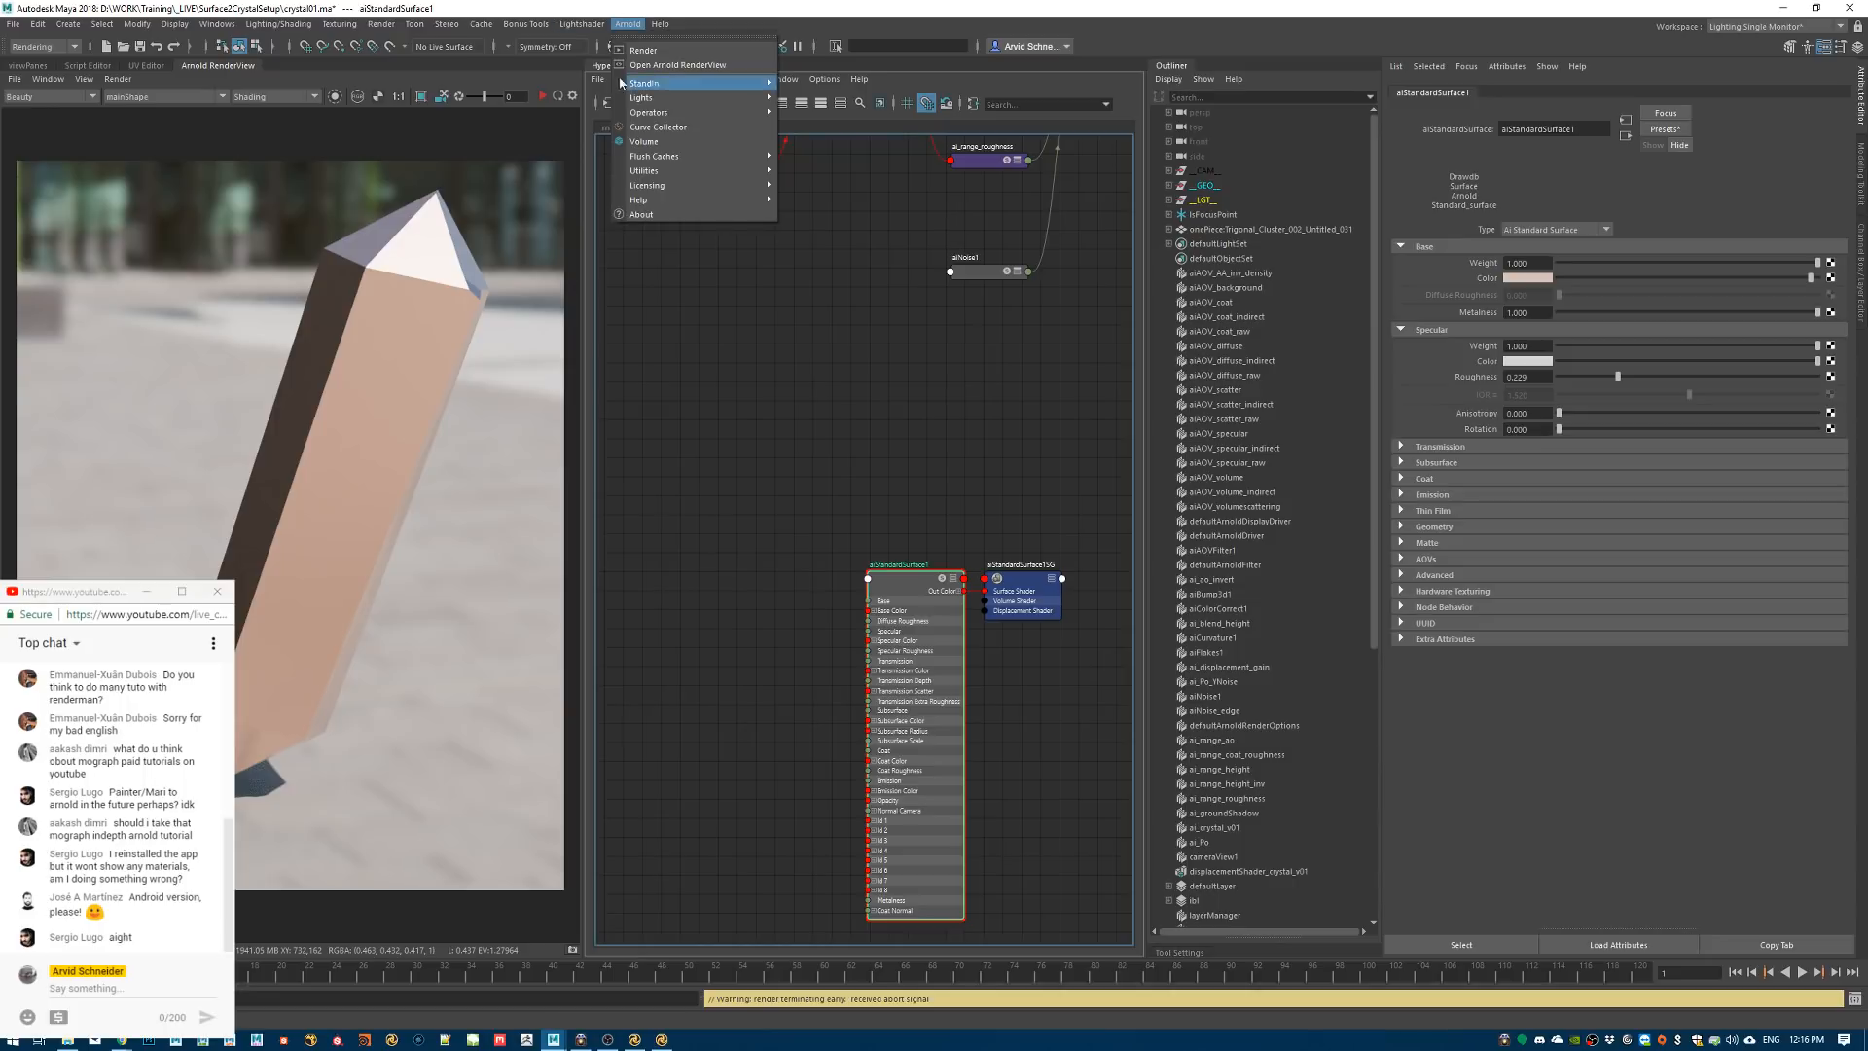
{"action": "left_click", "coordinate": [810, 363]}
{"action": "left_click", "coordinate": [1781, 9]}
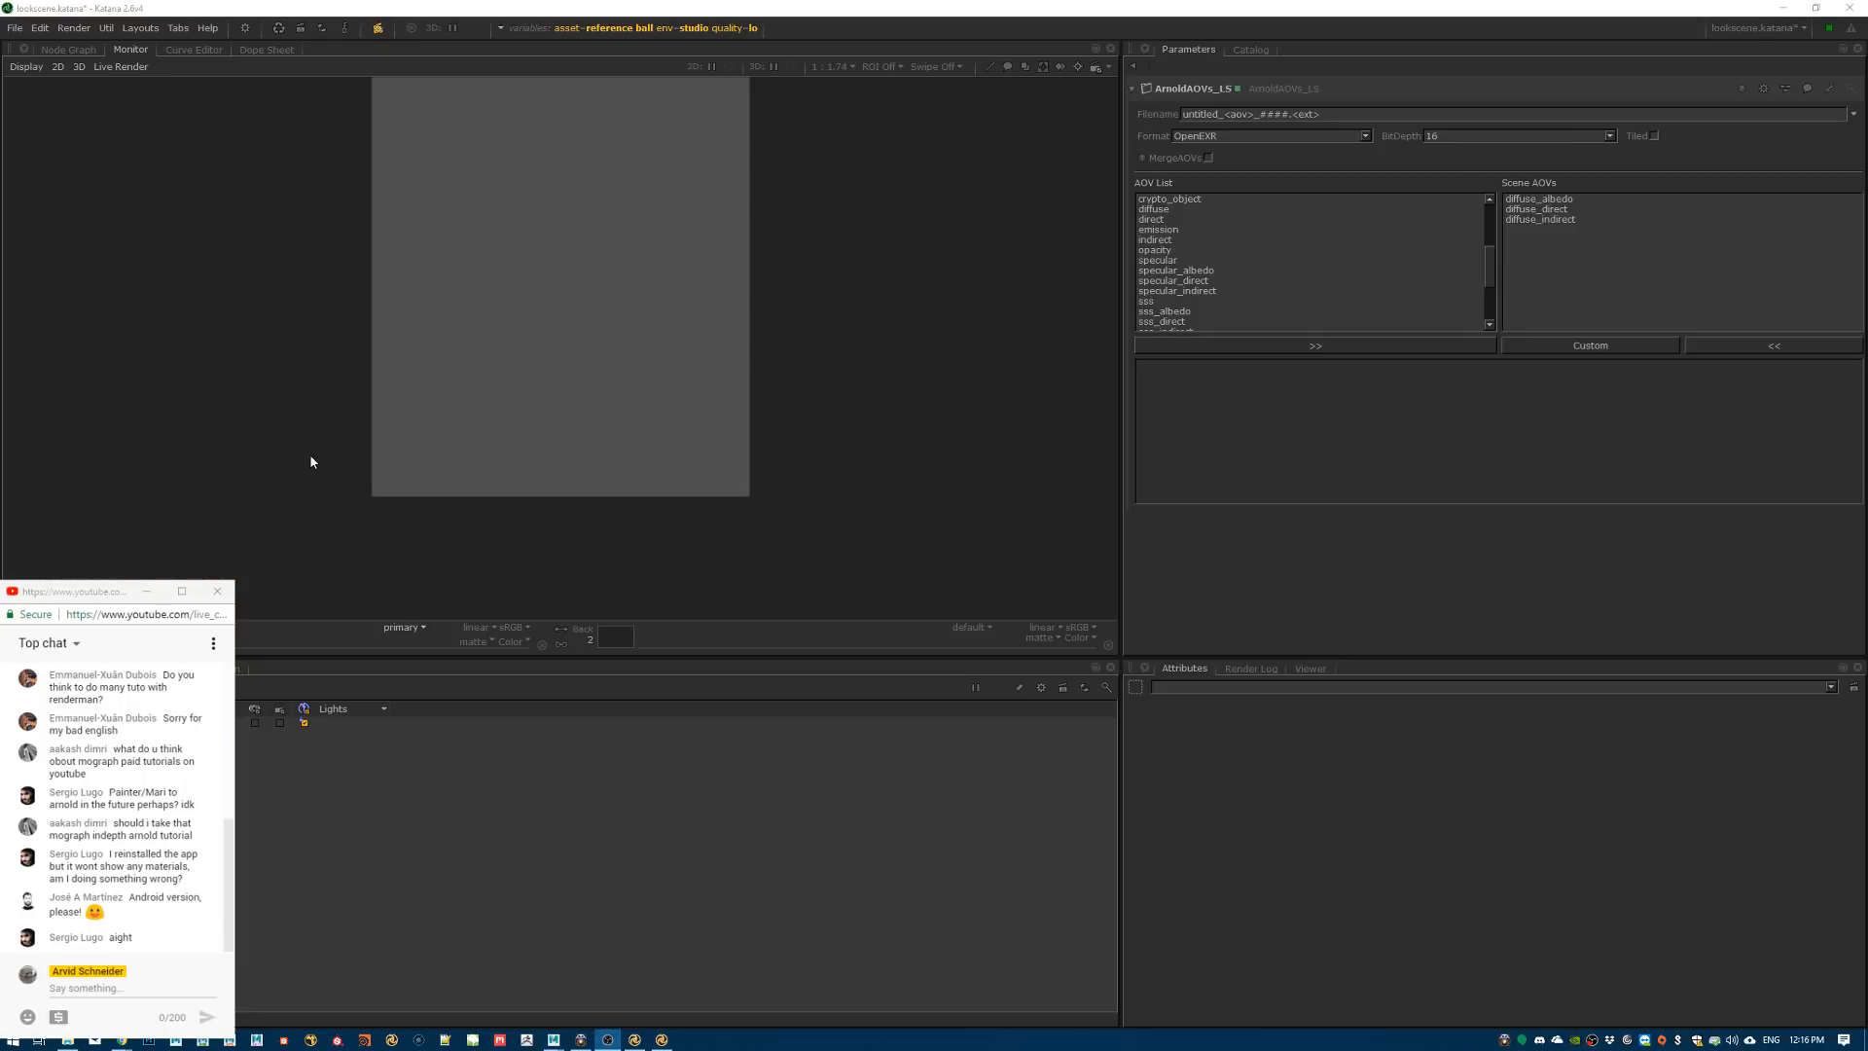
Set the env graph state variable to garage
{"action": "left_click", "coordinate": [697, 29]}
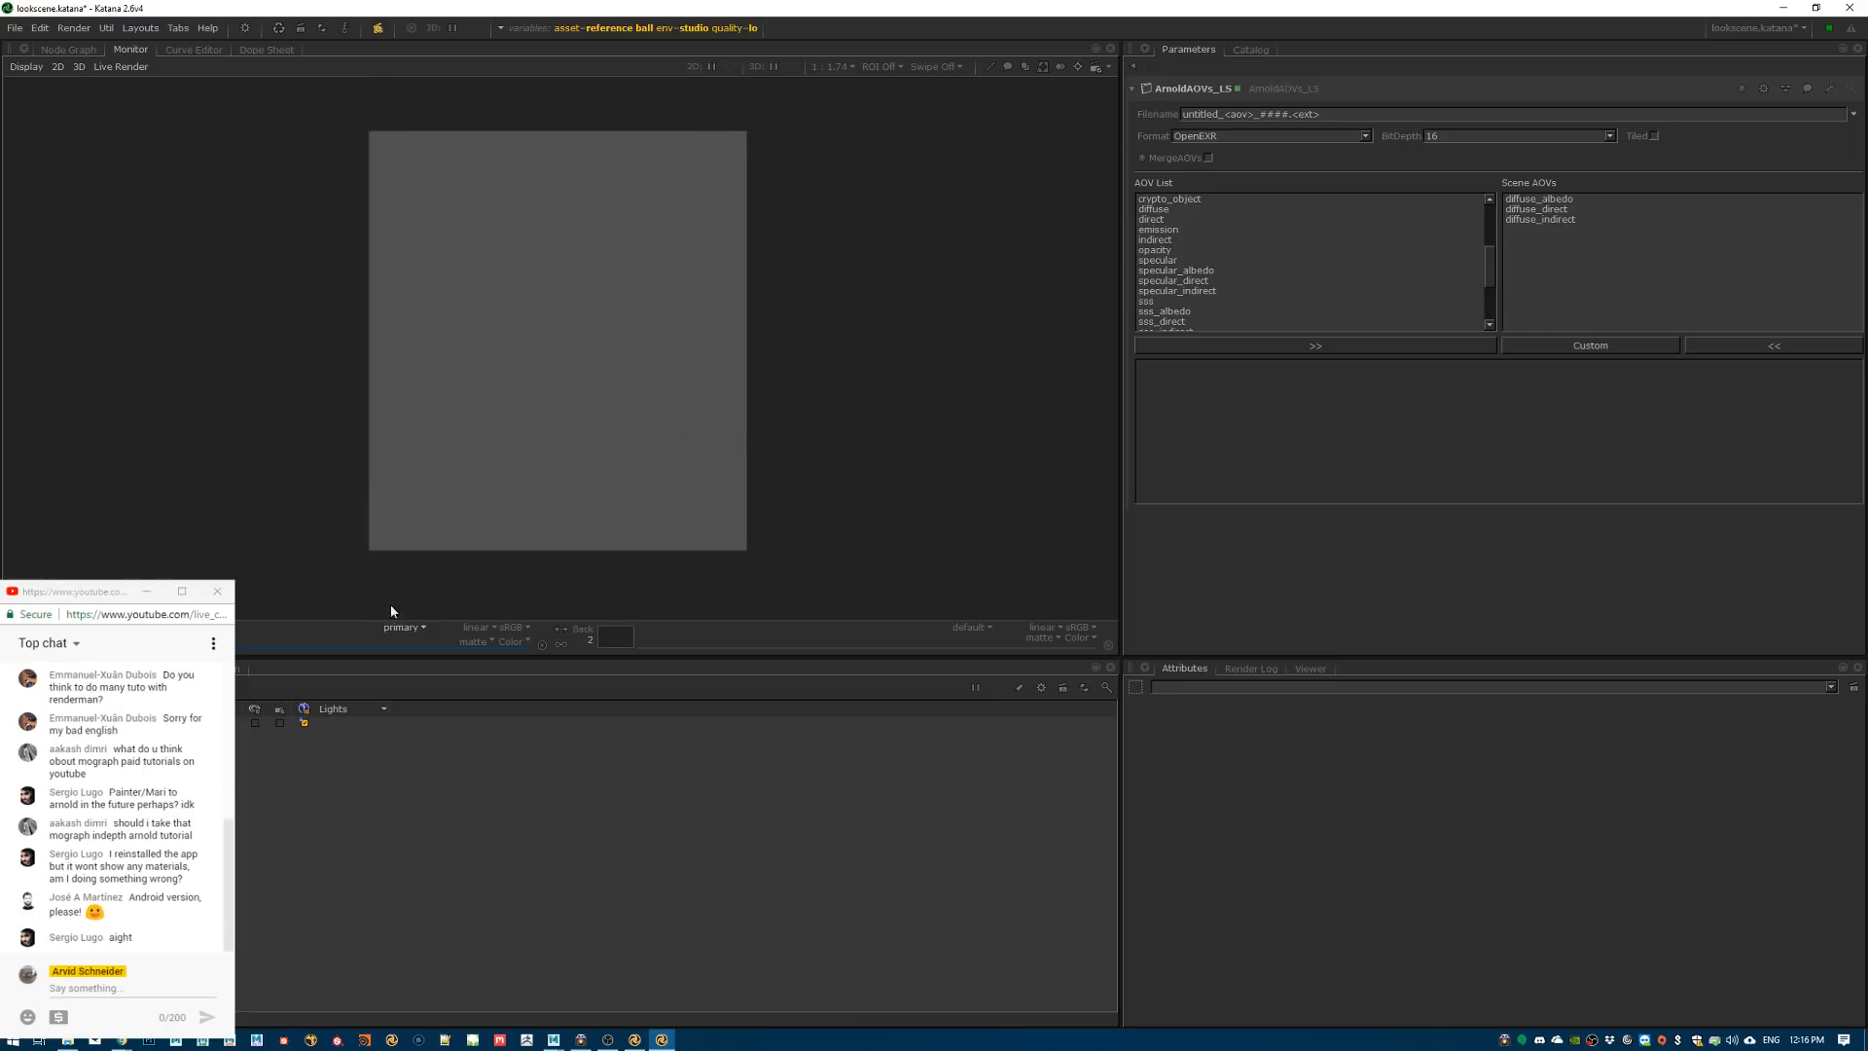
{"action": "left_click", "coordinate": [402, 627]}
{"action": "left_click", "coordinate": [578, 522]}
{"action": "left_click", "coordinate": [684, 33]}
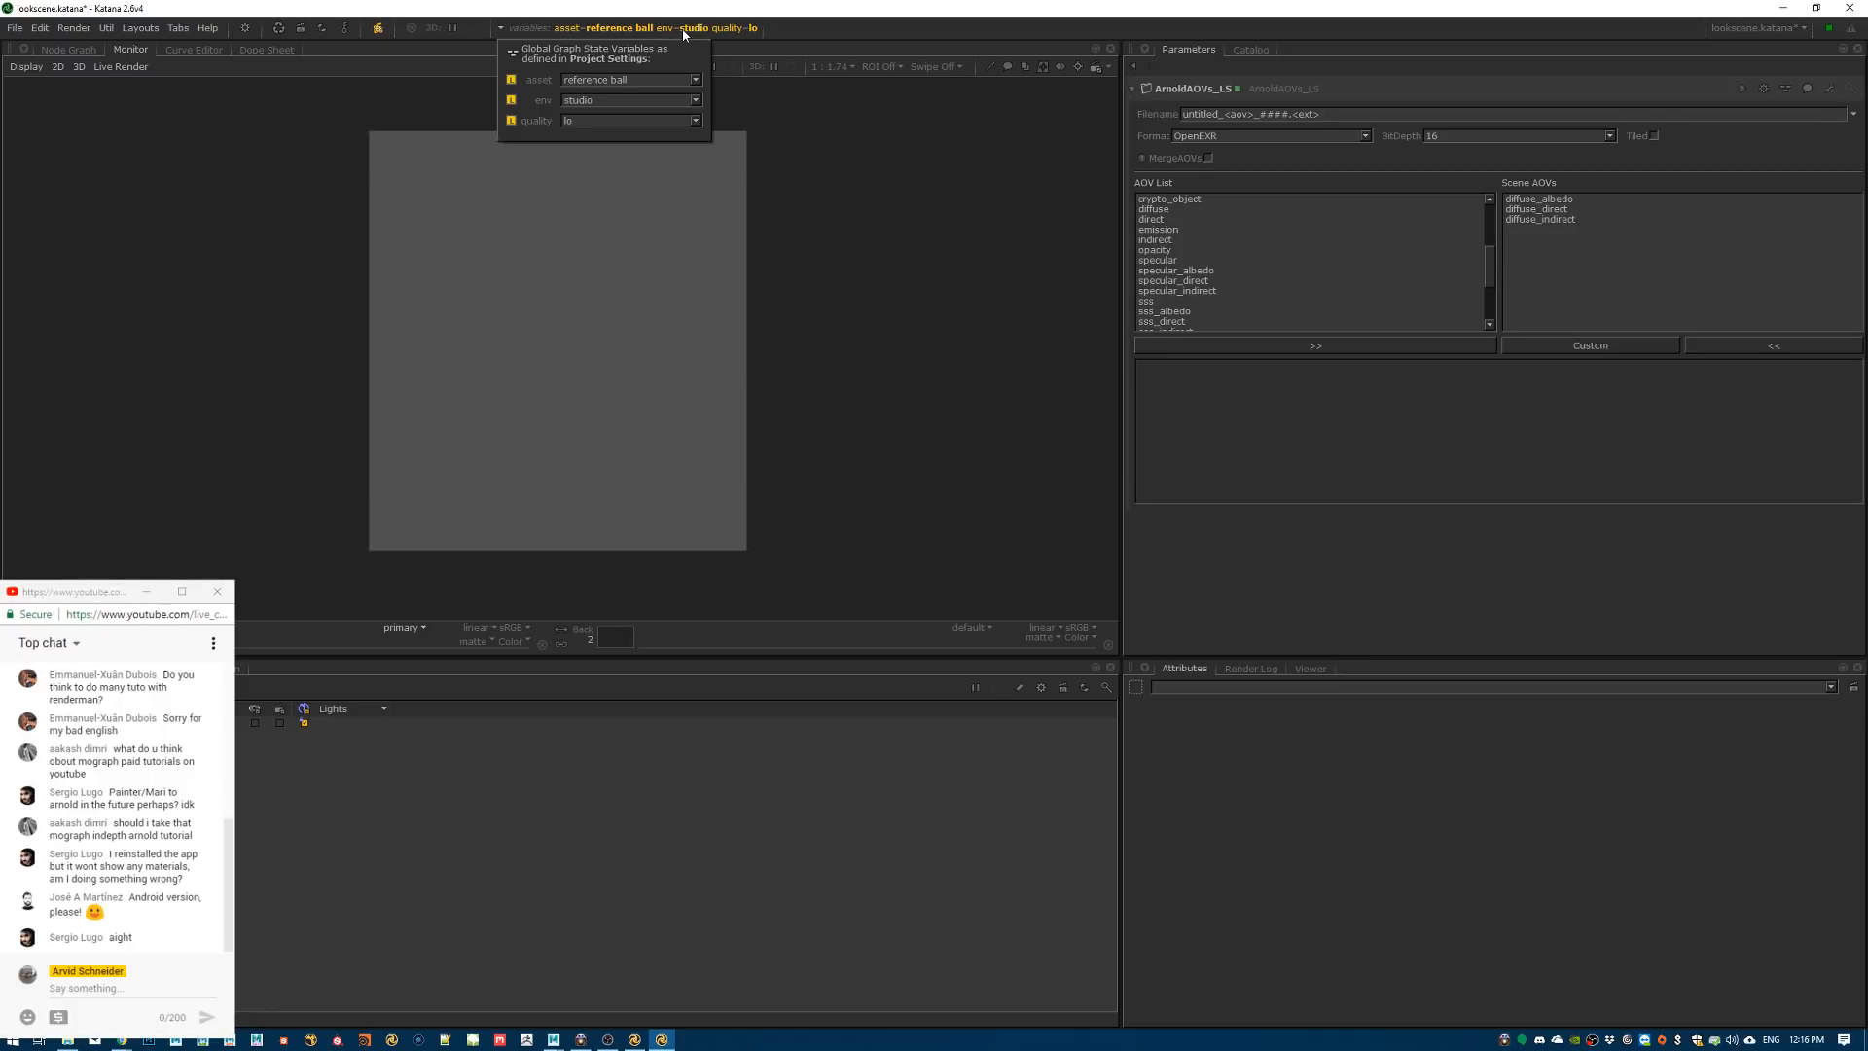
{"action": "left_click", "coordinate": [699, 100]}
{"action": "left_click", "coordinate": [580, 144]}
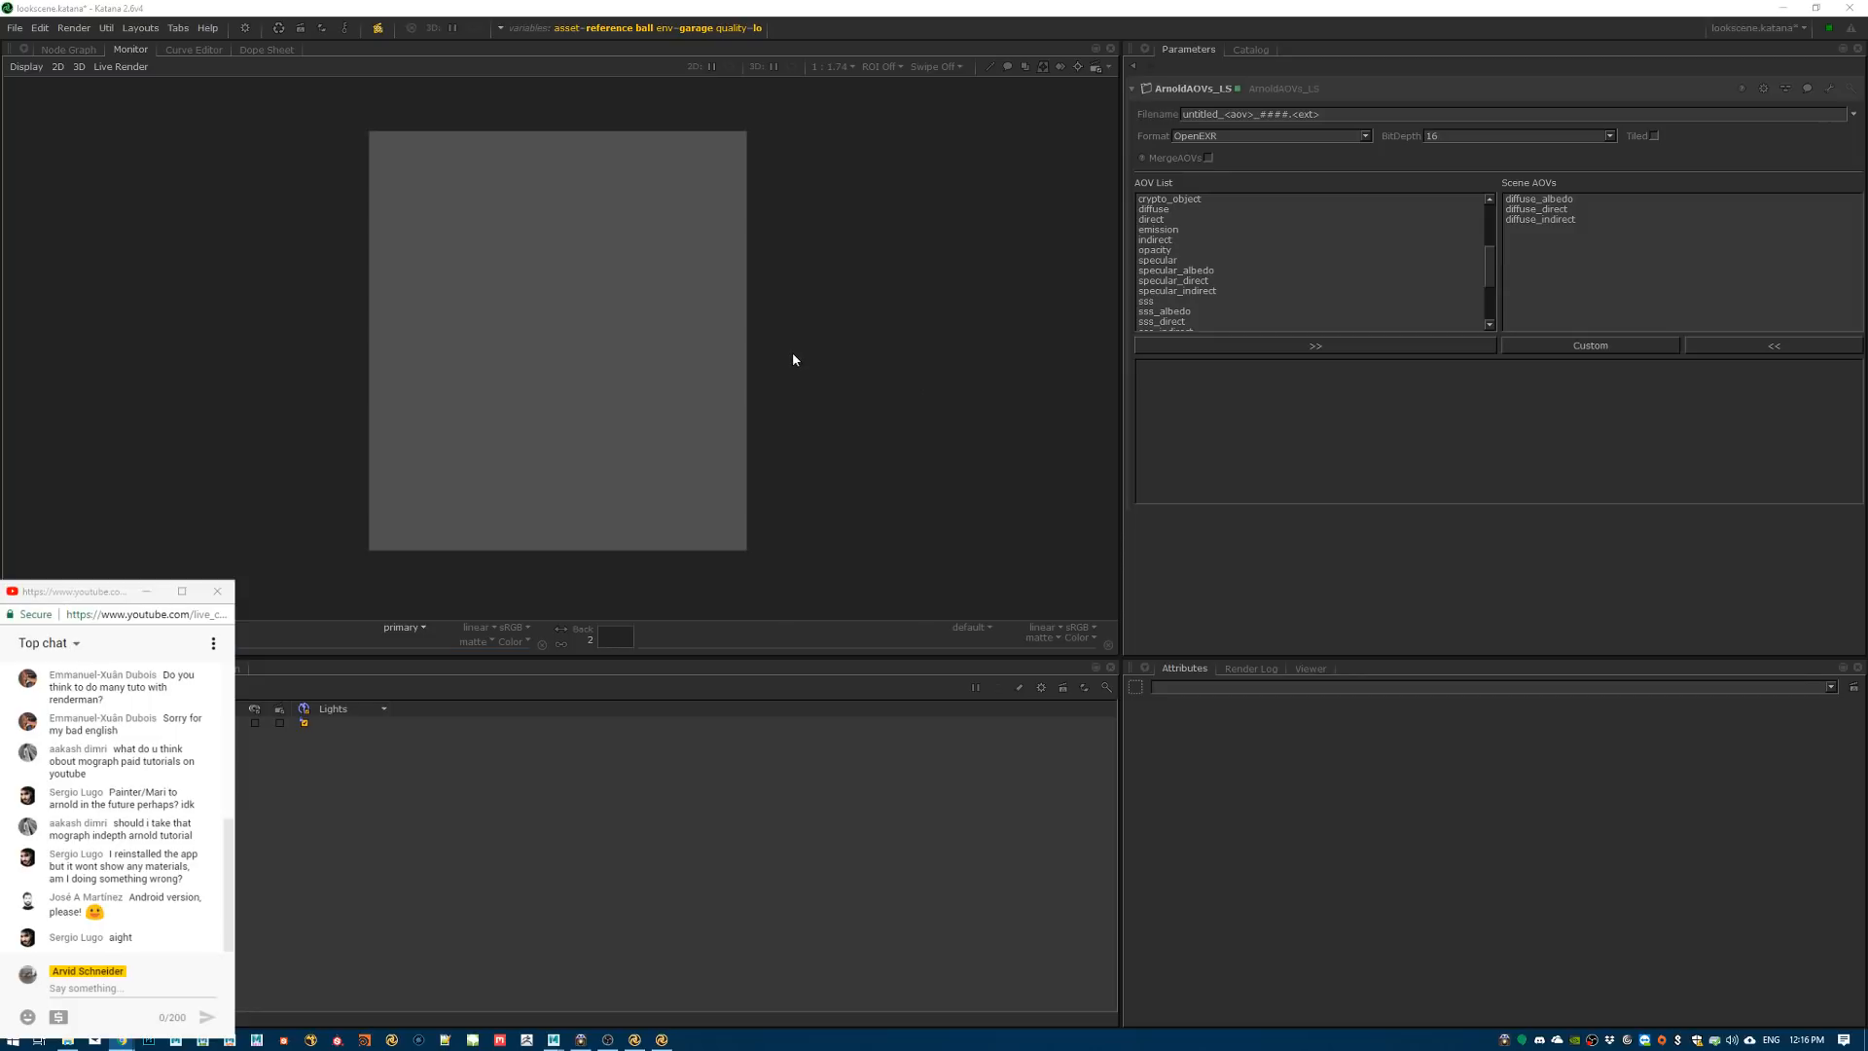
Set the env graph state variable to commercial, keeping the reference ball asset
{"action": "left_click", "coordinate": [647, 37]}
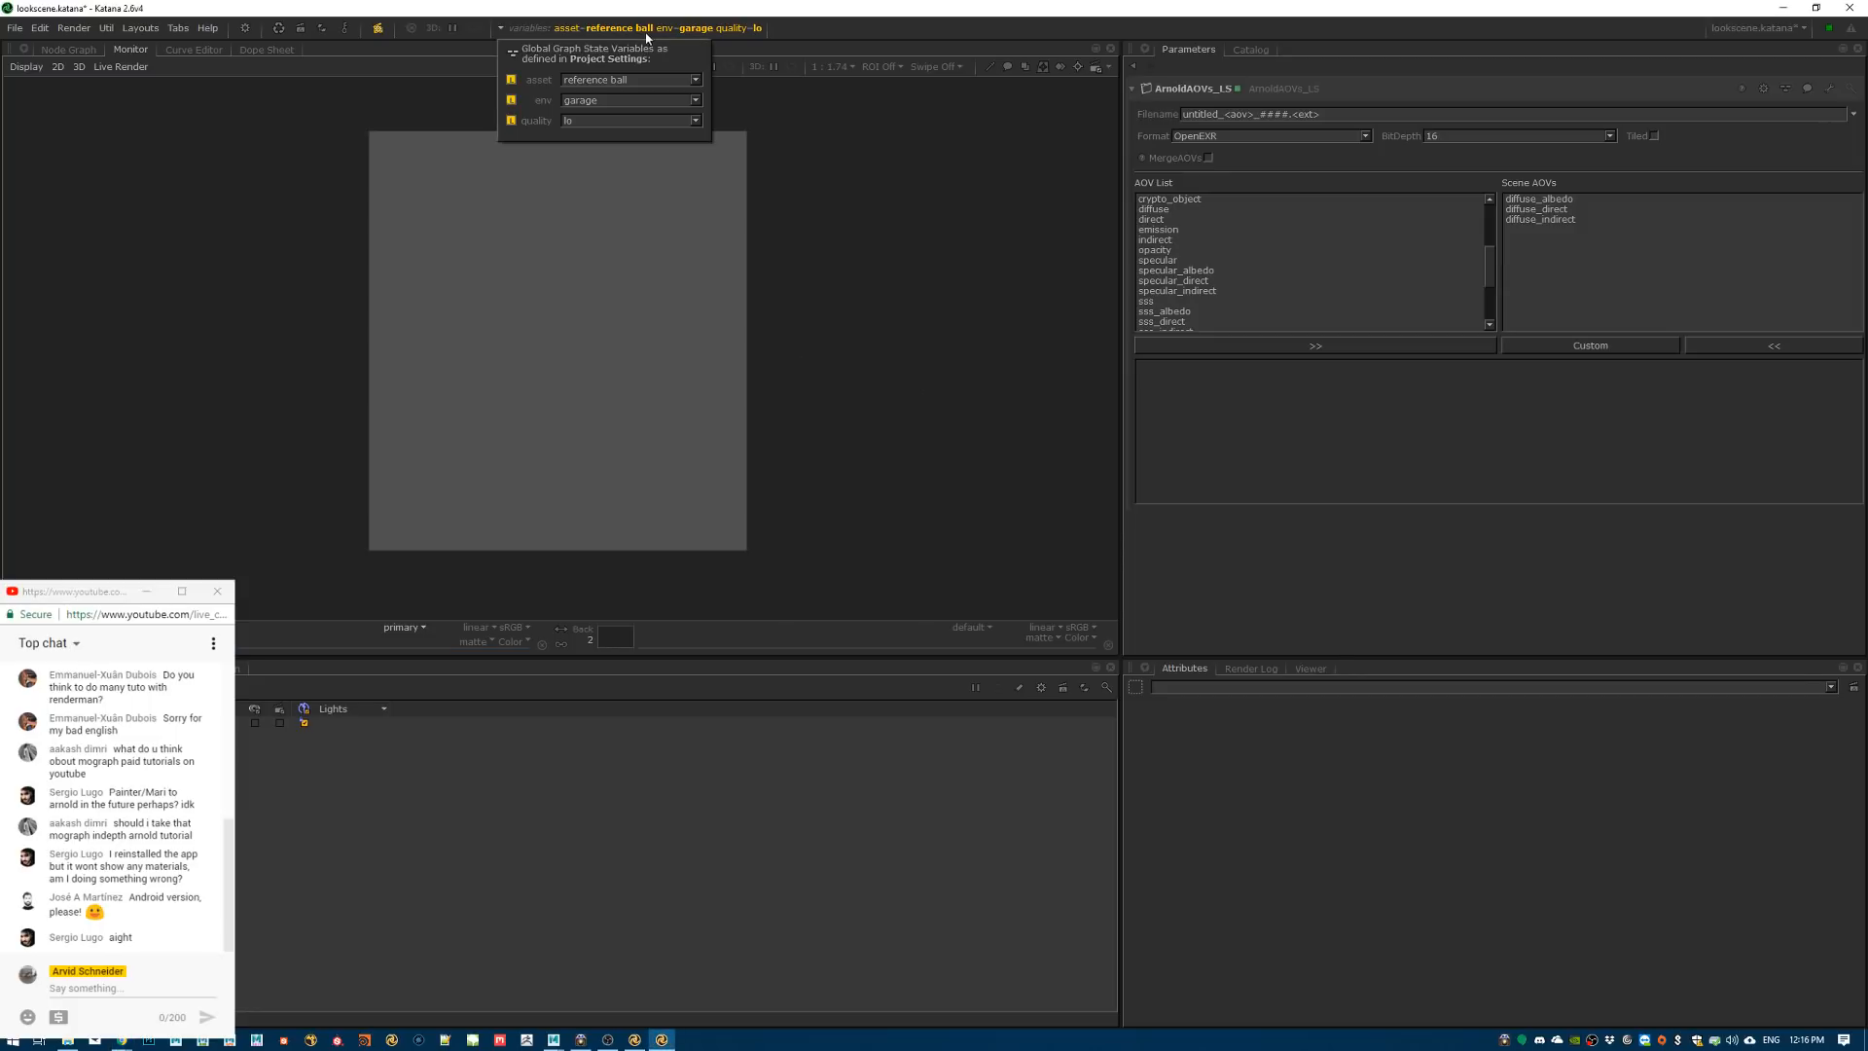
{"action": "left_click", "coordinate": [695, 80]}
{"action": "left_click", "coordinate": [730, 88]}
{"action": "left_click", "coordinate": [695, 100]}
{"action": "left_click", "coordinate": [593, 123]}
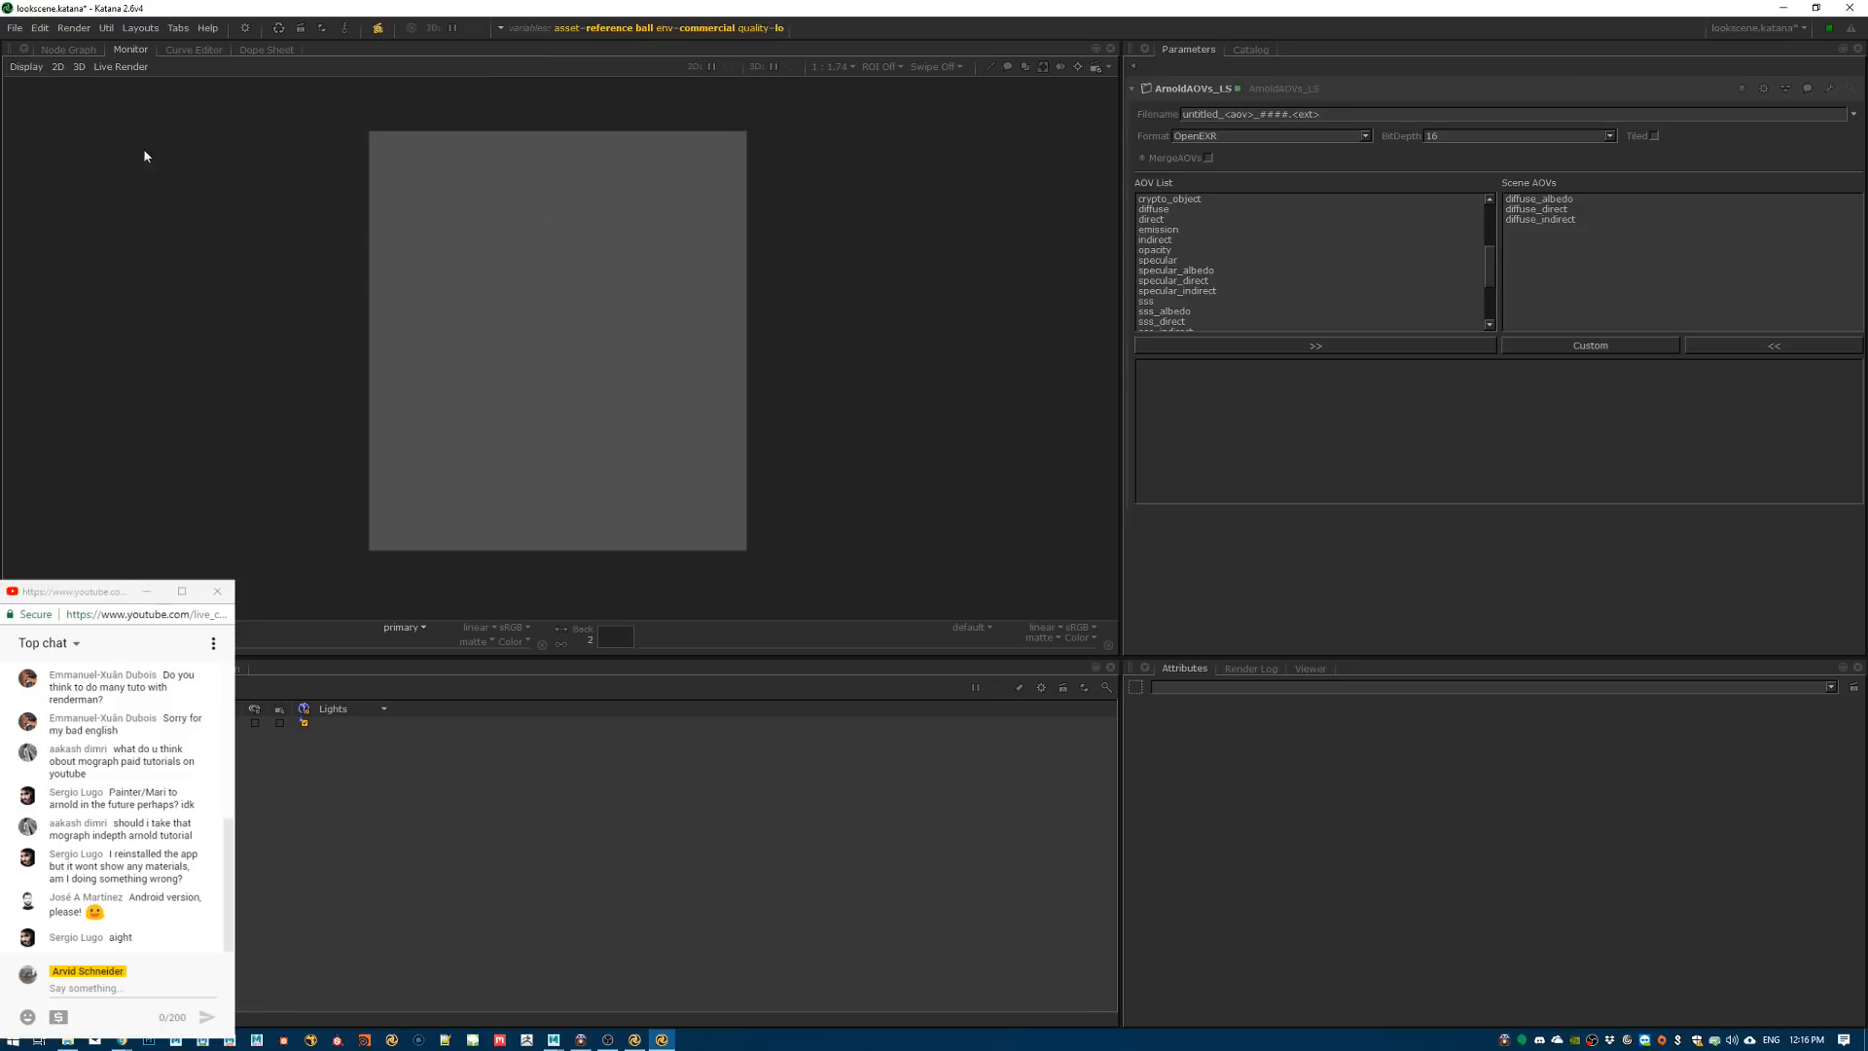
Show the node graph and open the Lightshader Material Library, enlarging its window to examine the available materials
{"action": "left_click", "coordinate": [68, 49]}
{"action": "middle_click_drag", "start_coordinate": [698, 265], "coordinate": [697, 299]}
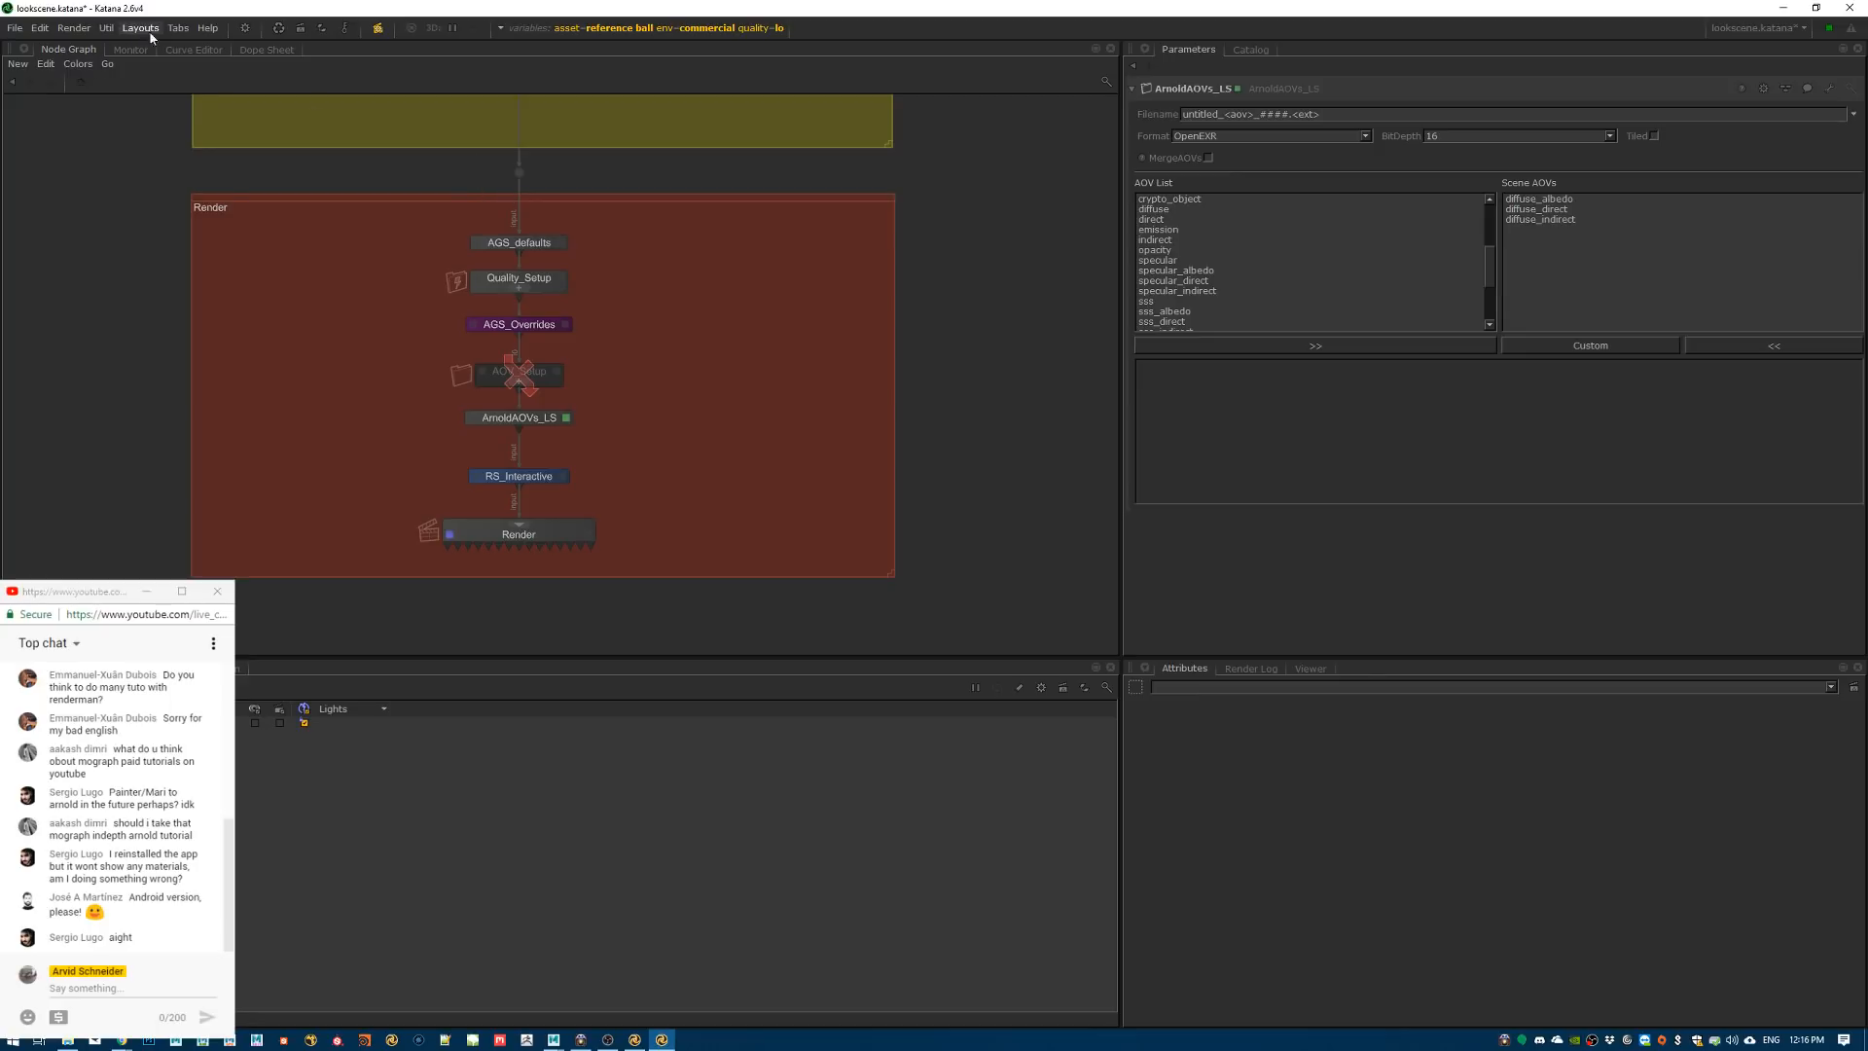
{"action": "left_click", "coordinate": [179, 29]}
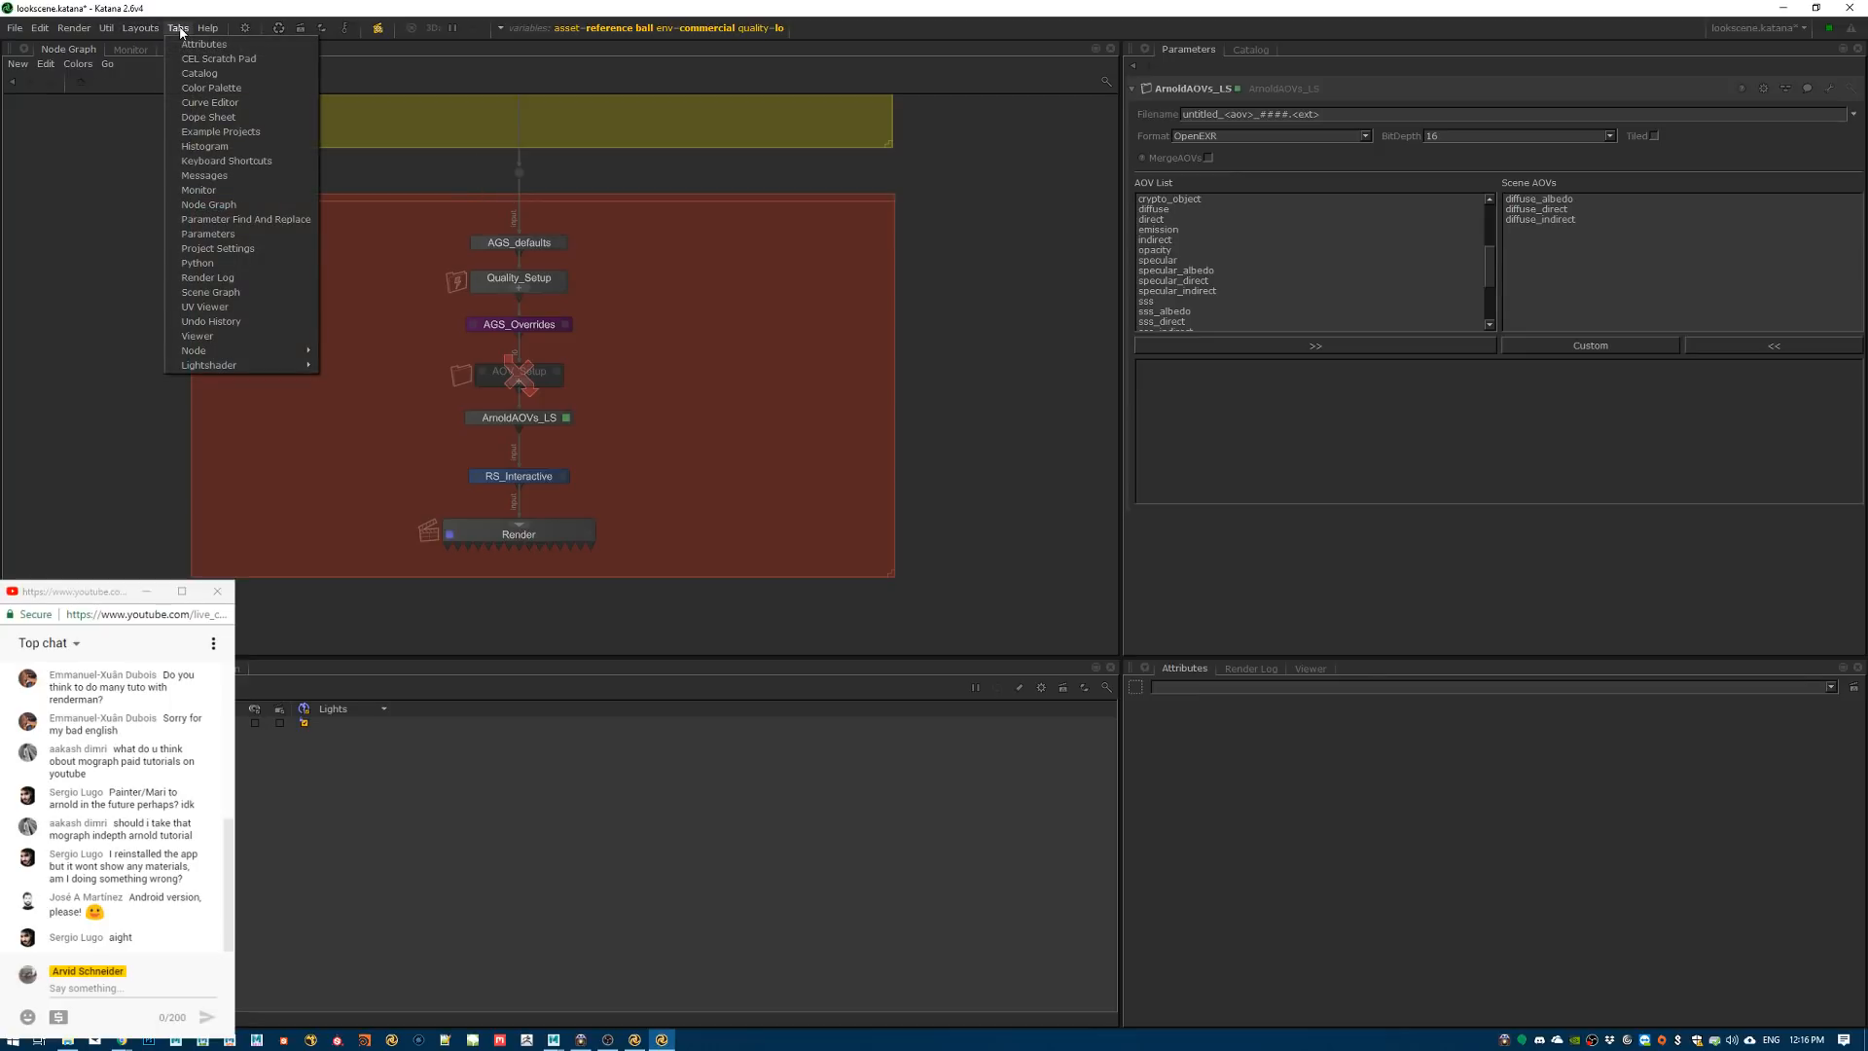
{"action": "mouse_move", "coordinate": [239, 367]}
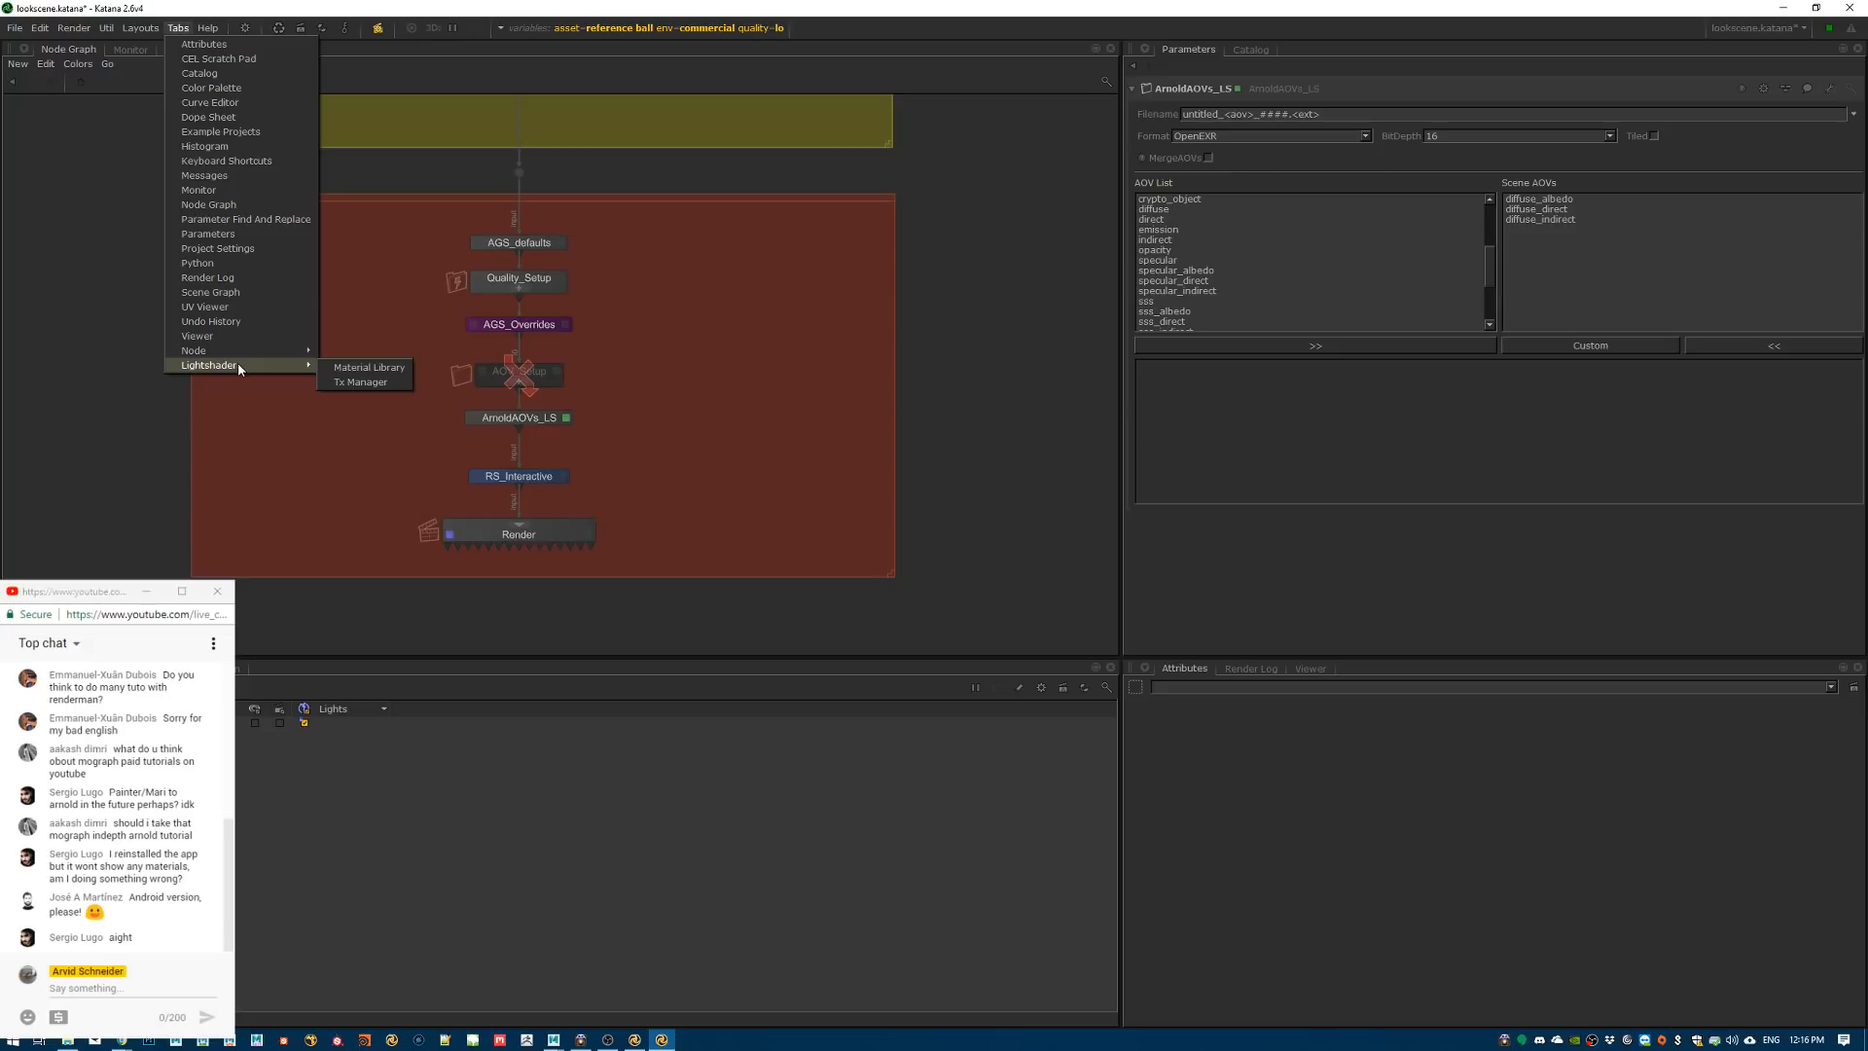
{"action": "left_click", "coordinate": [389, 370]}
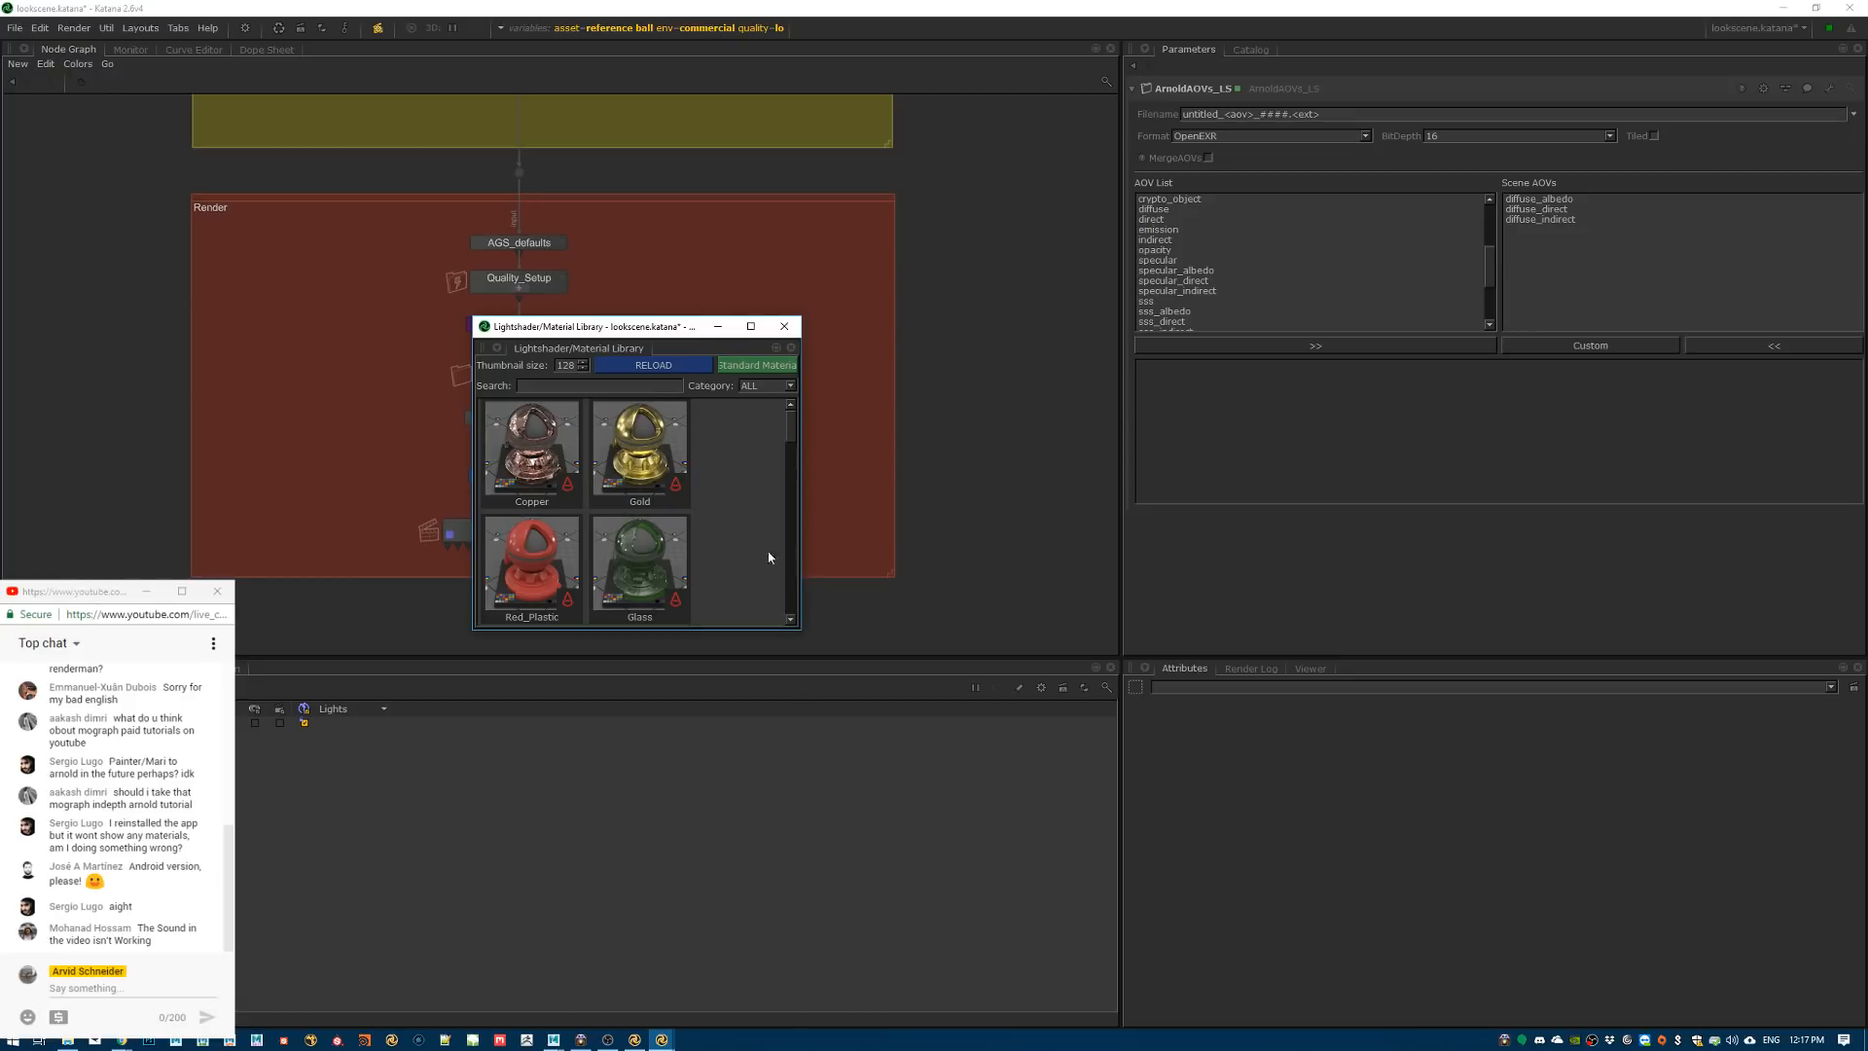
{"action": "left_click_drag", "start_coordinate": [800, 627], "coordinate": [1262, 877]}
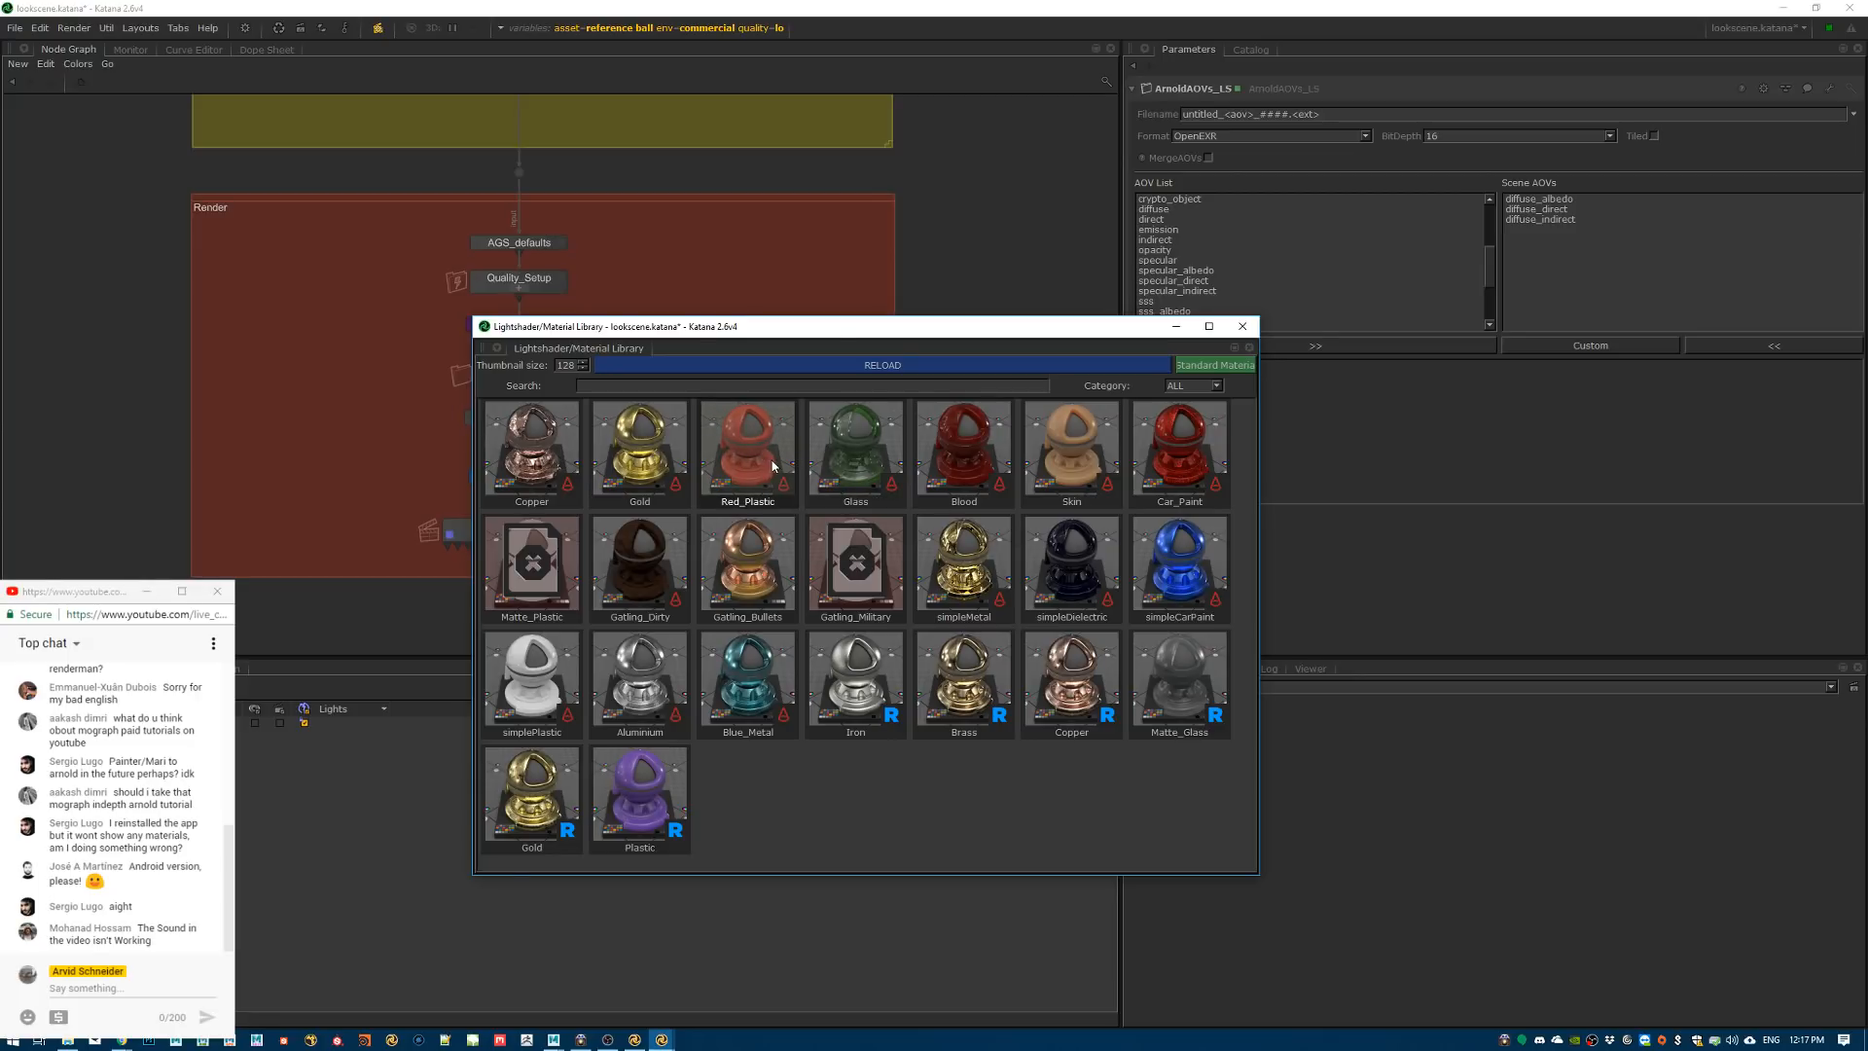
{"action": "left_click_drag", "start_coordinate": [844, 321], "coordinate": [845, 346]}
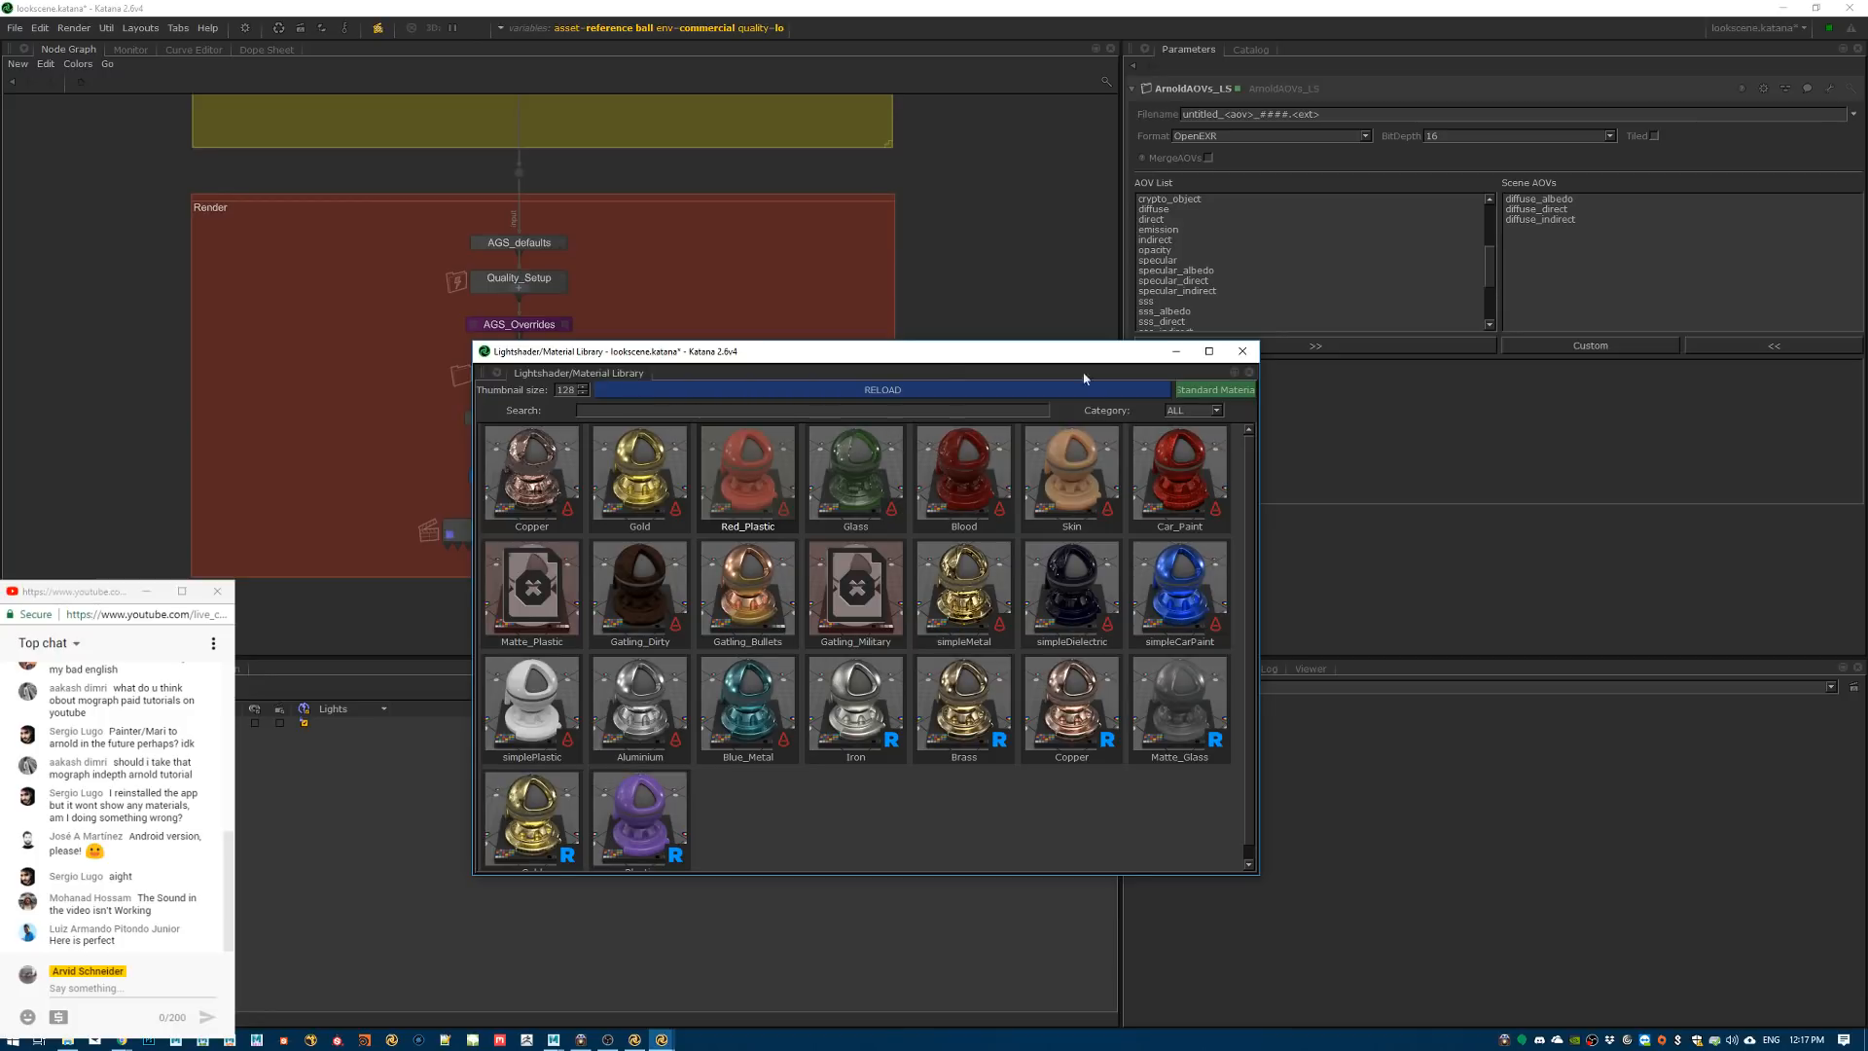
Close the material library and place the Red_Plastic material node beside the render nodes in the node graph
{"action": "left_click", "coordinate": [1242, 351]}
{"action": "left_click_drag", "start_coordinate": [586, 376], "coordinate": [824, 385]}
{"action": "left_click", "coordinate": [815, 448]}
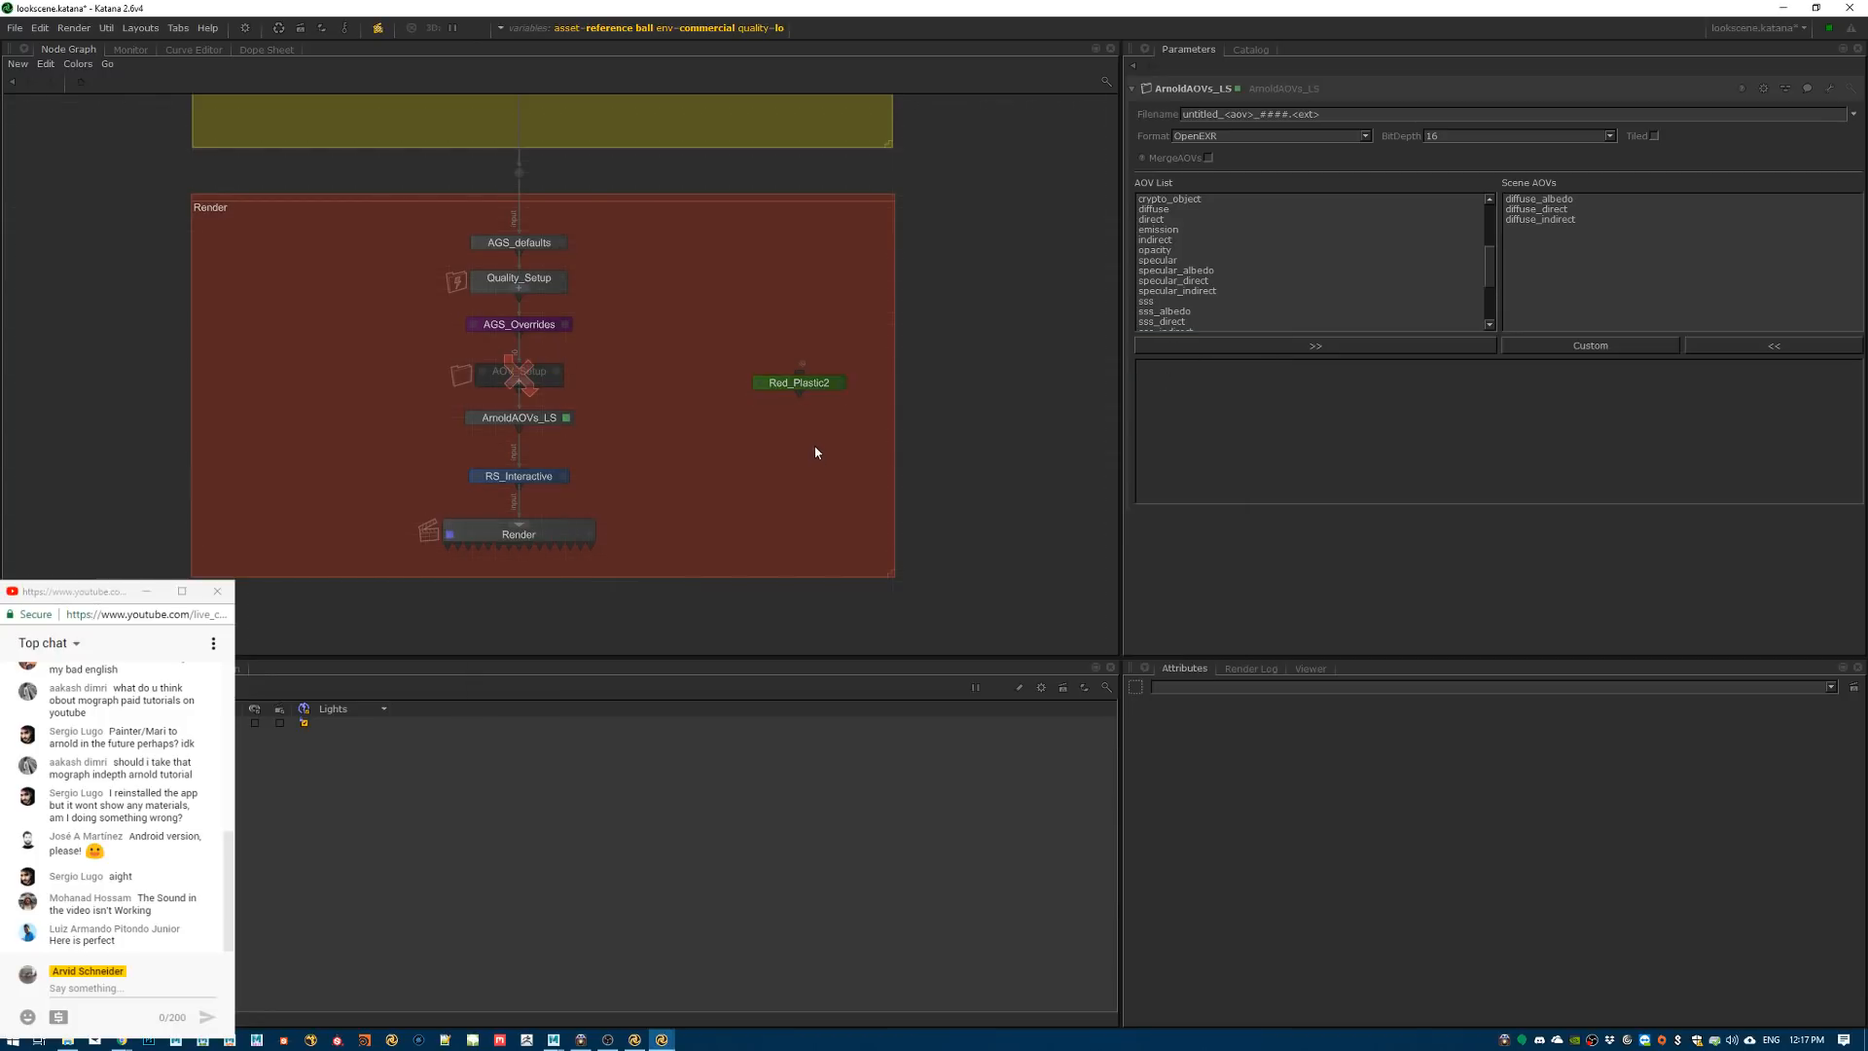
Delete the Red_Plastic material node from the node graph
{"action": "left_click", "coordinate": [810, 386]}
{"action": "left_click", "coordinate": [839, 383]}
{"action": "key", "text": "ctrl+z"}
{"action": "left_click", "coordinate": [787, 386]}
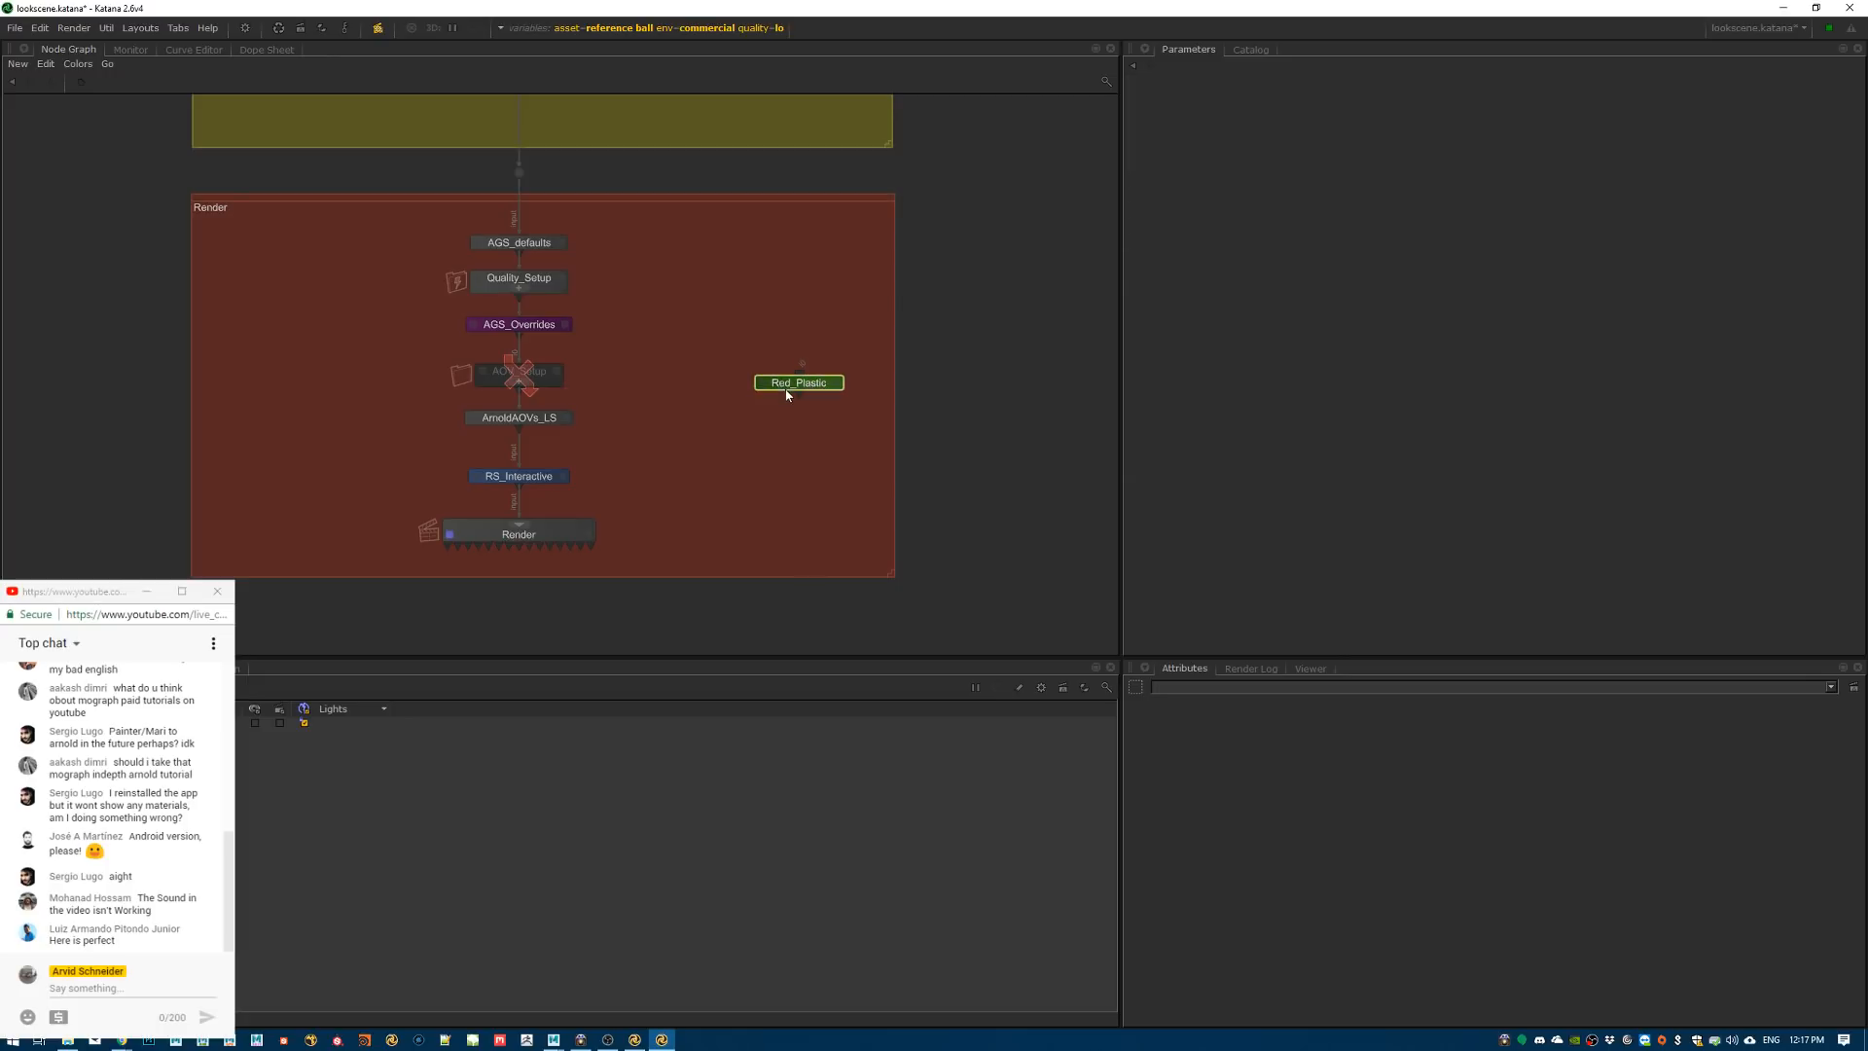
{"action": "key", "text": "Delete"}
Open the Lightshader Tx Manager to examine its texture conversion options and close it
{"action": "left_click", "coordinate": [178, 27]}
{"action": "mouse_move", "coordinate": [236, 374]}
{"action": "left_click", "coordinate": [360, 382]}
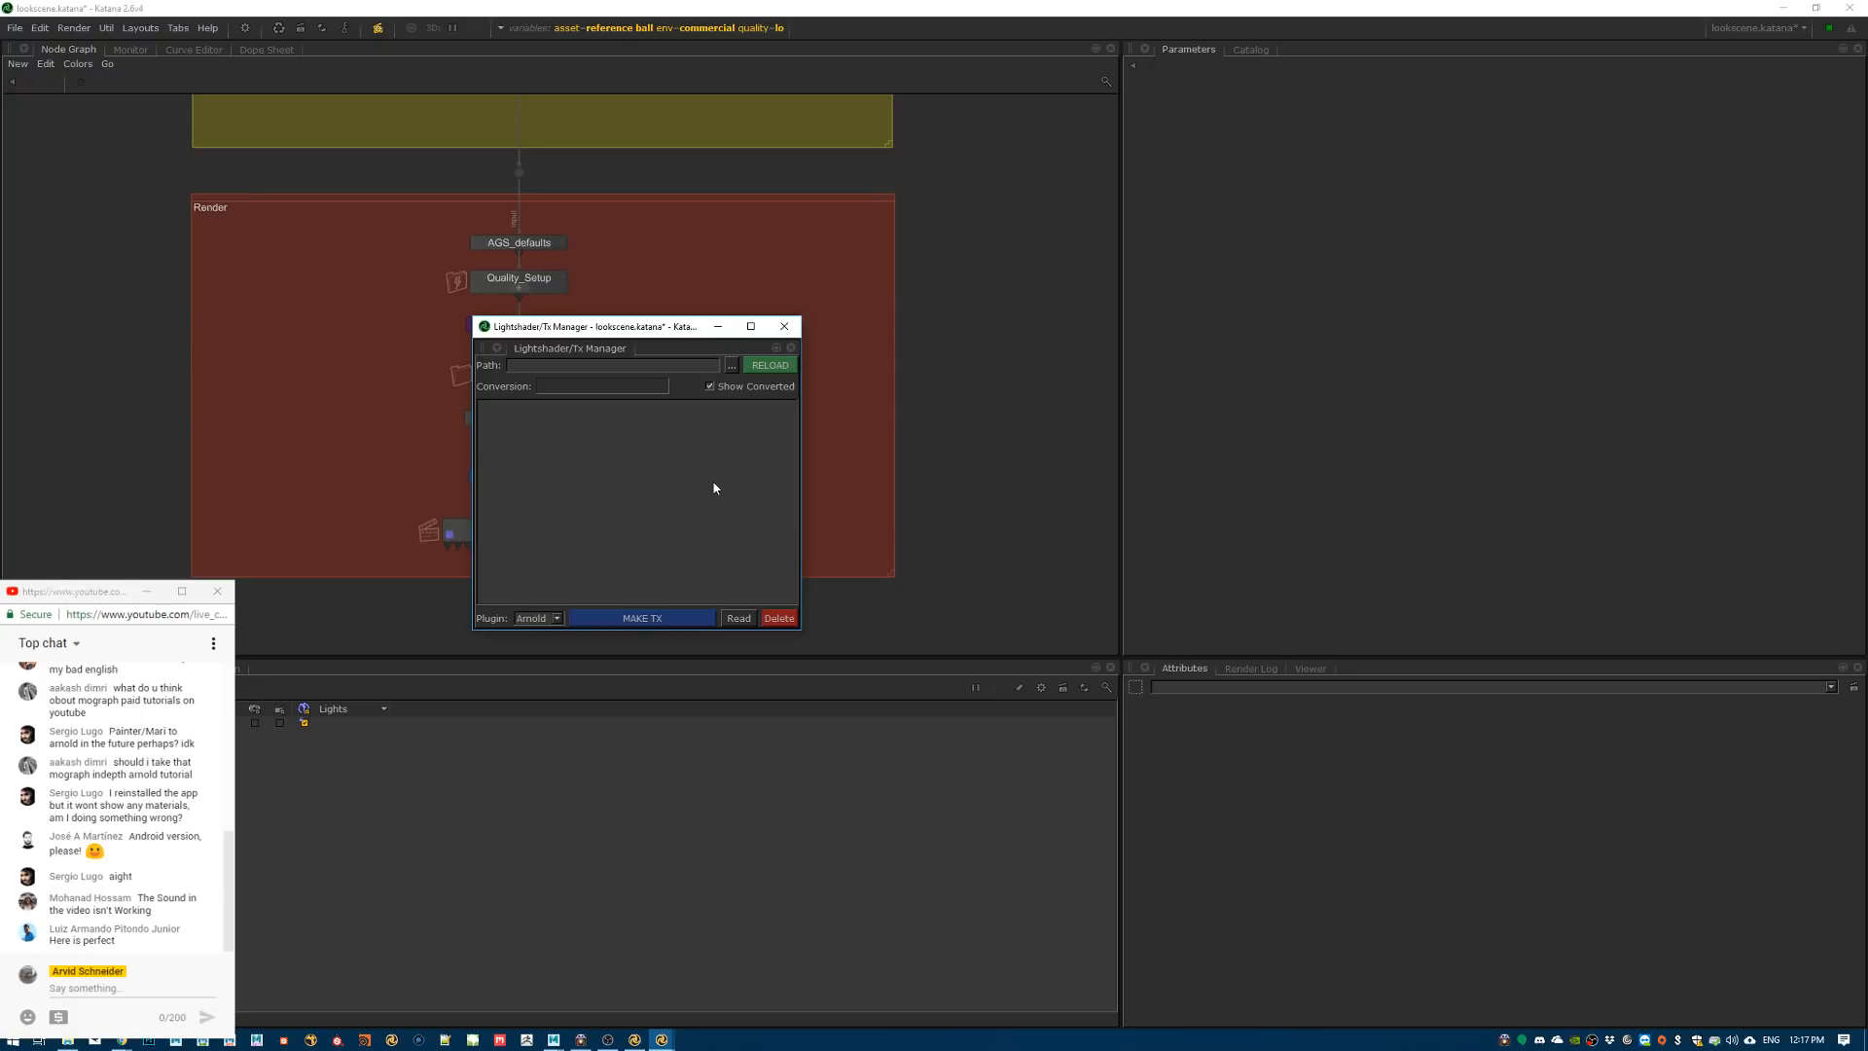
{"action": "left_click", "coordinate": [784, 326]}
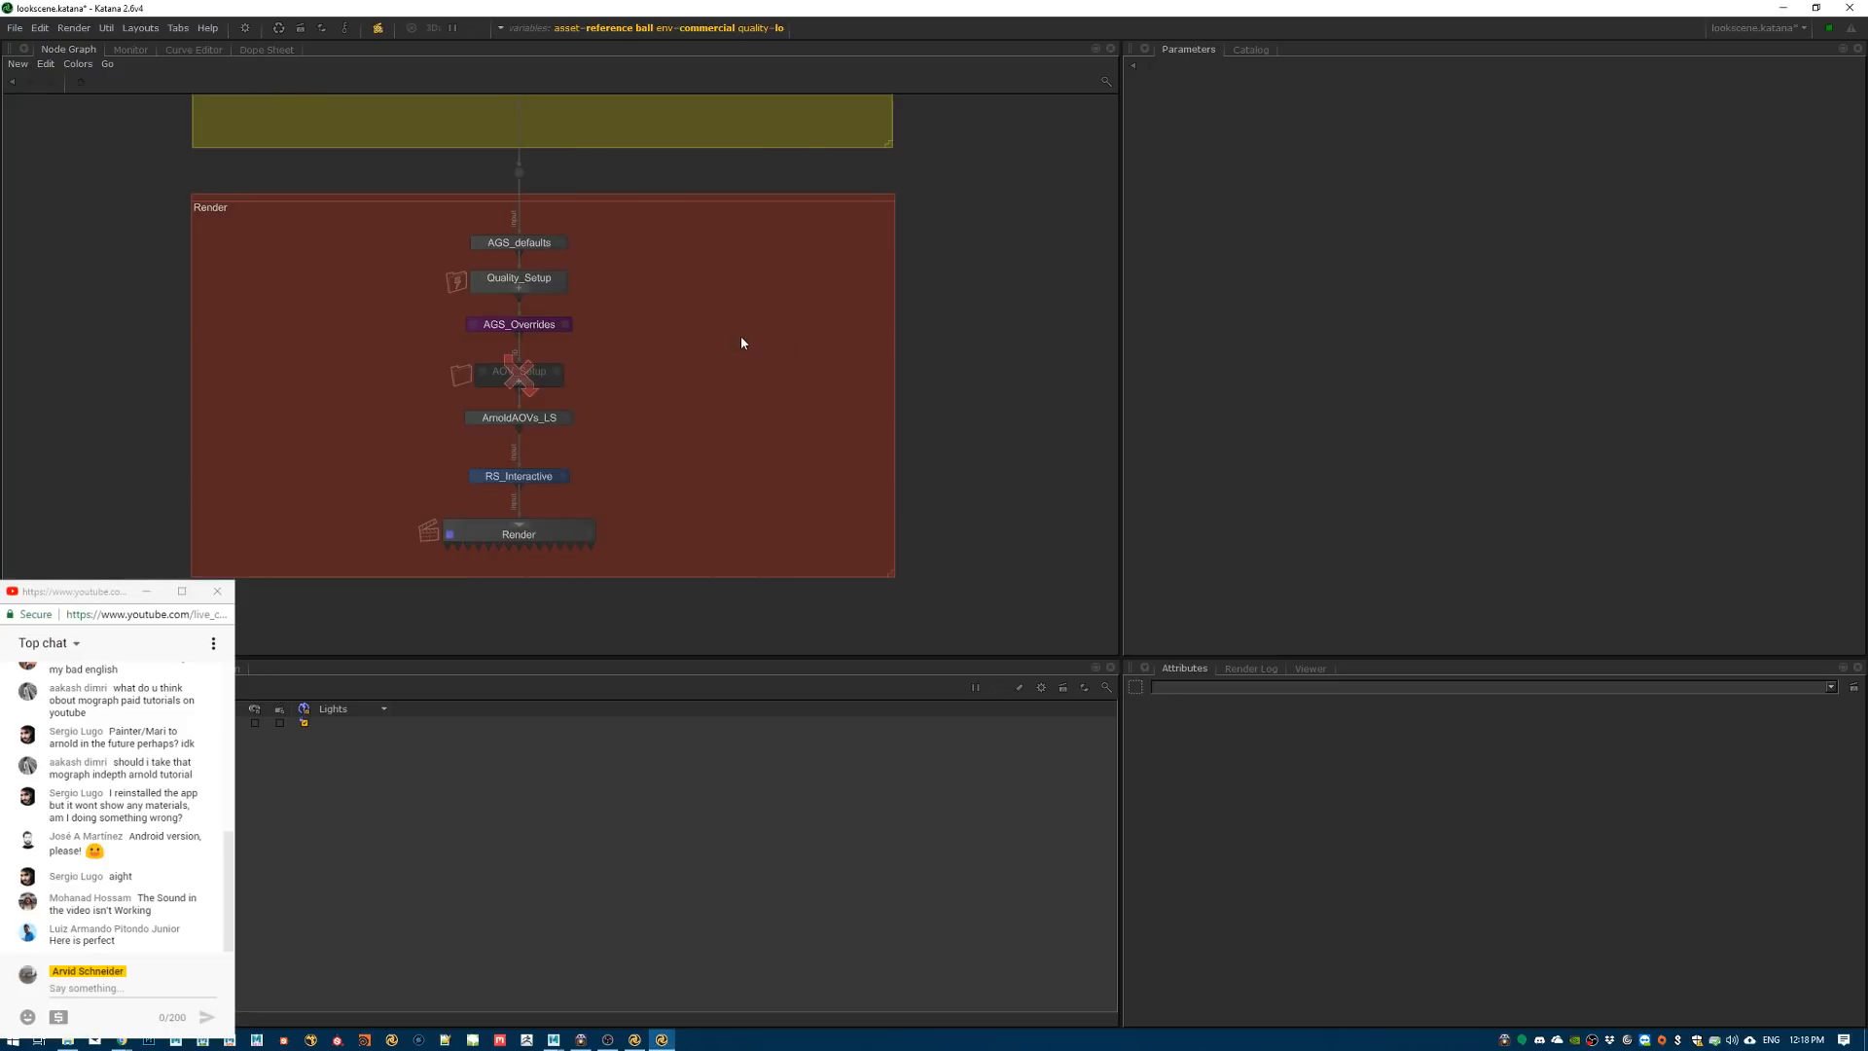
{"action": "left_click", "coordinate": [533, 420]}
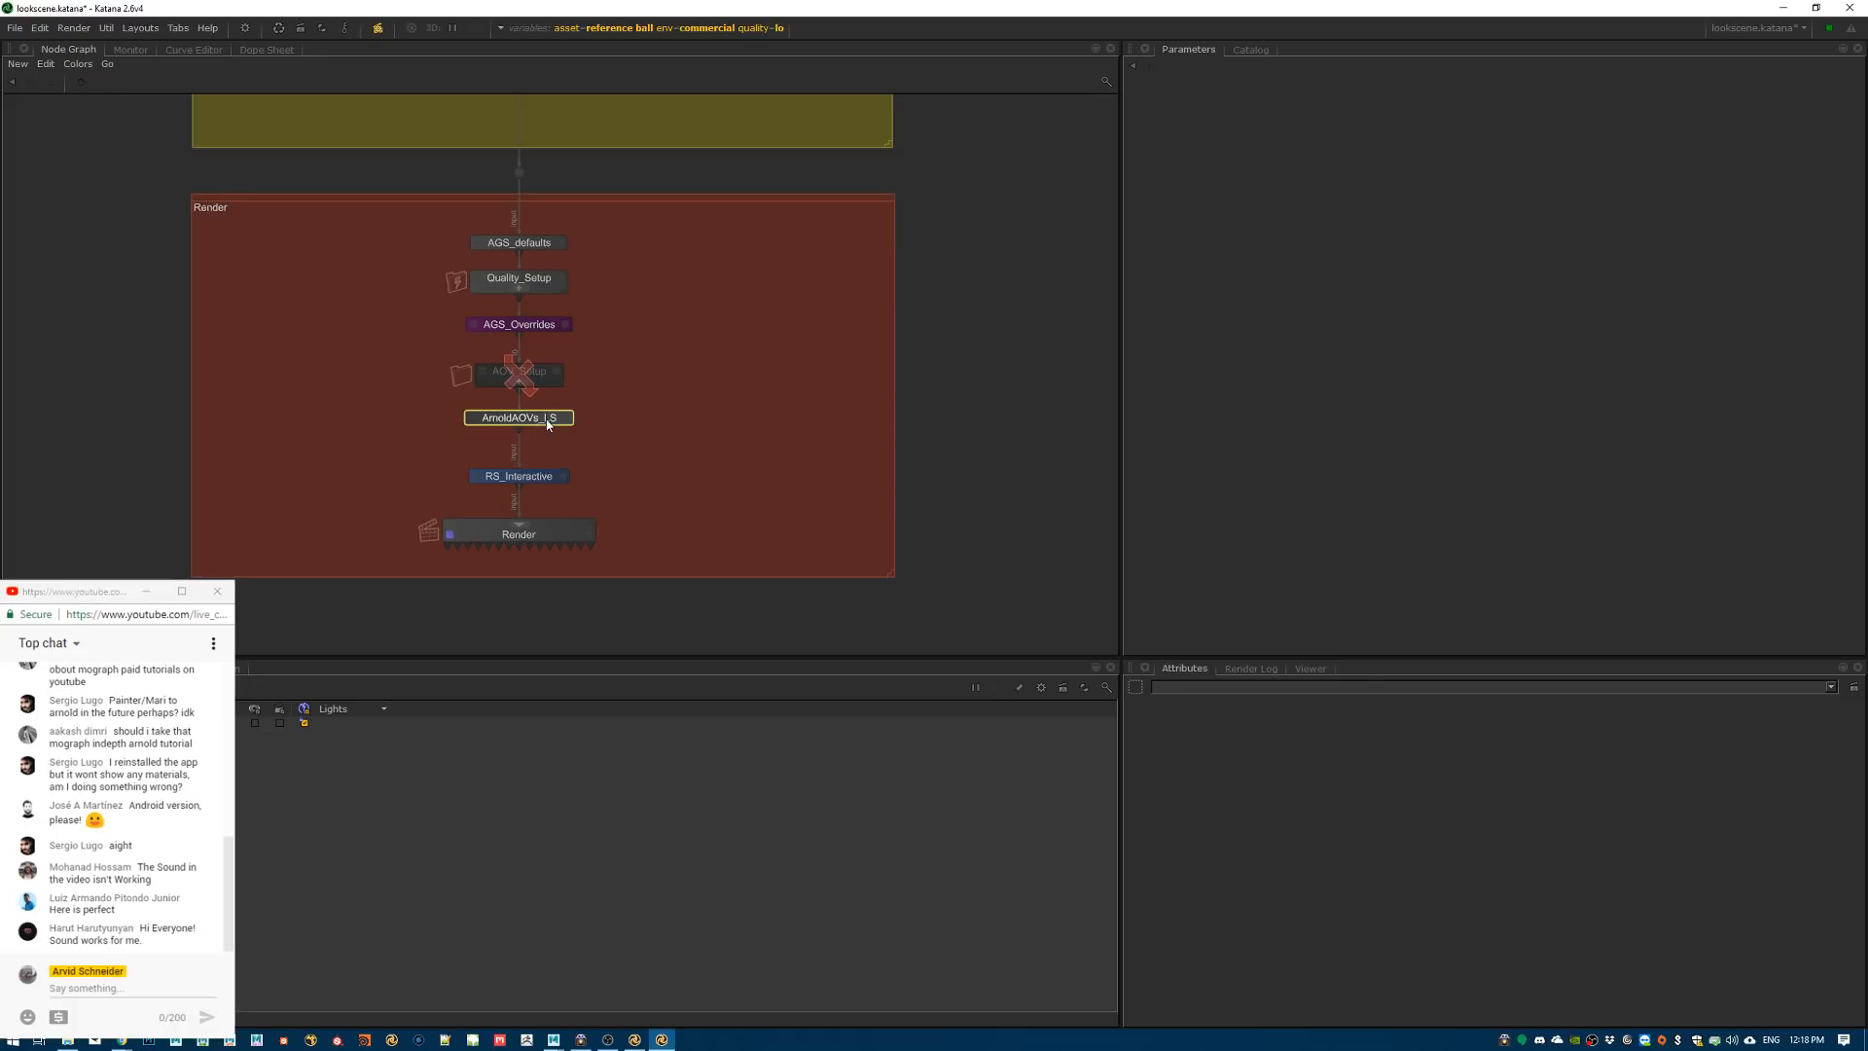
{"action": "scroll", "coordinate": [518, 419], "scroll_direction": "up", "scroll_amount": 4}
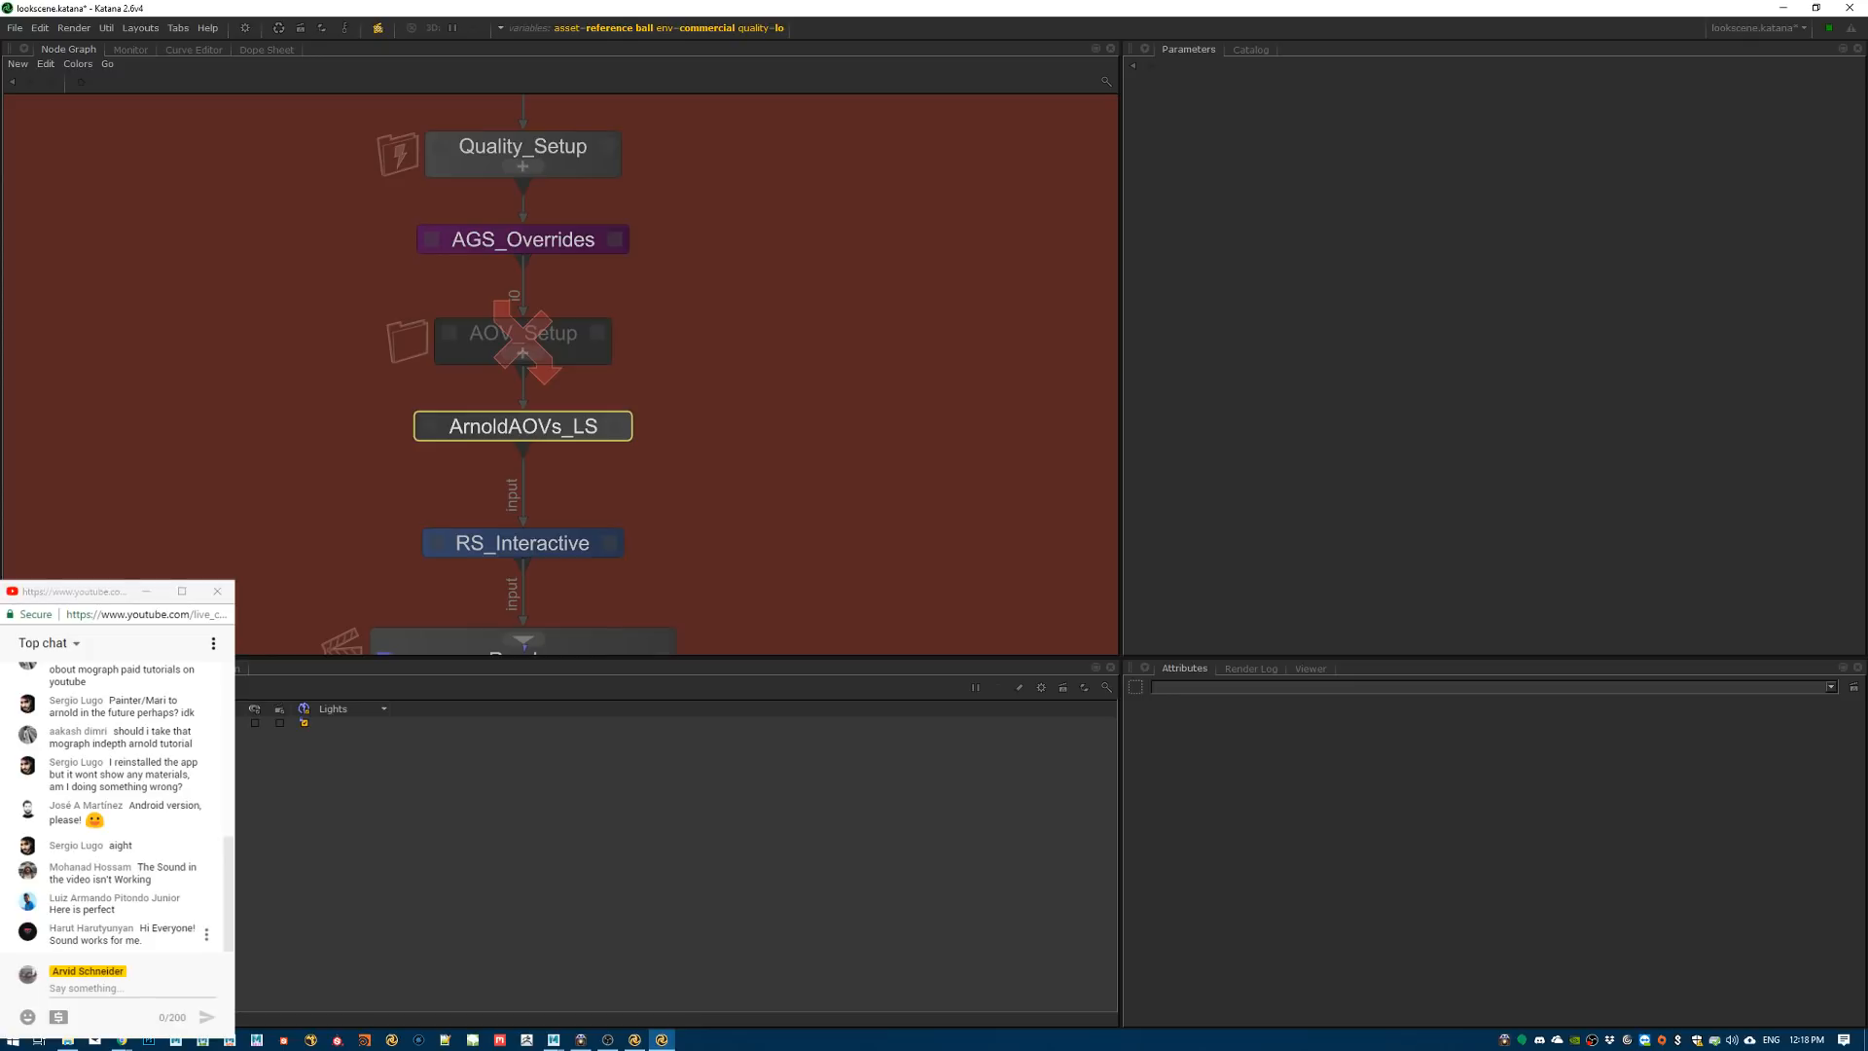
{"action": "left_click", "coordinate": [207, 935]}
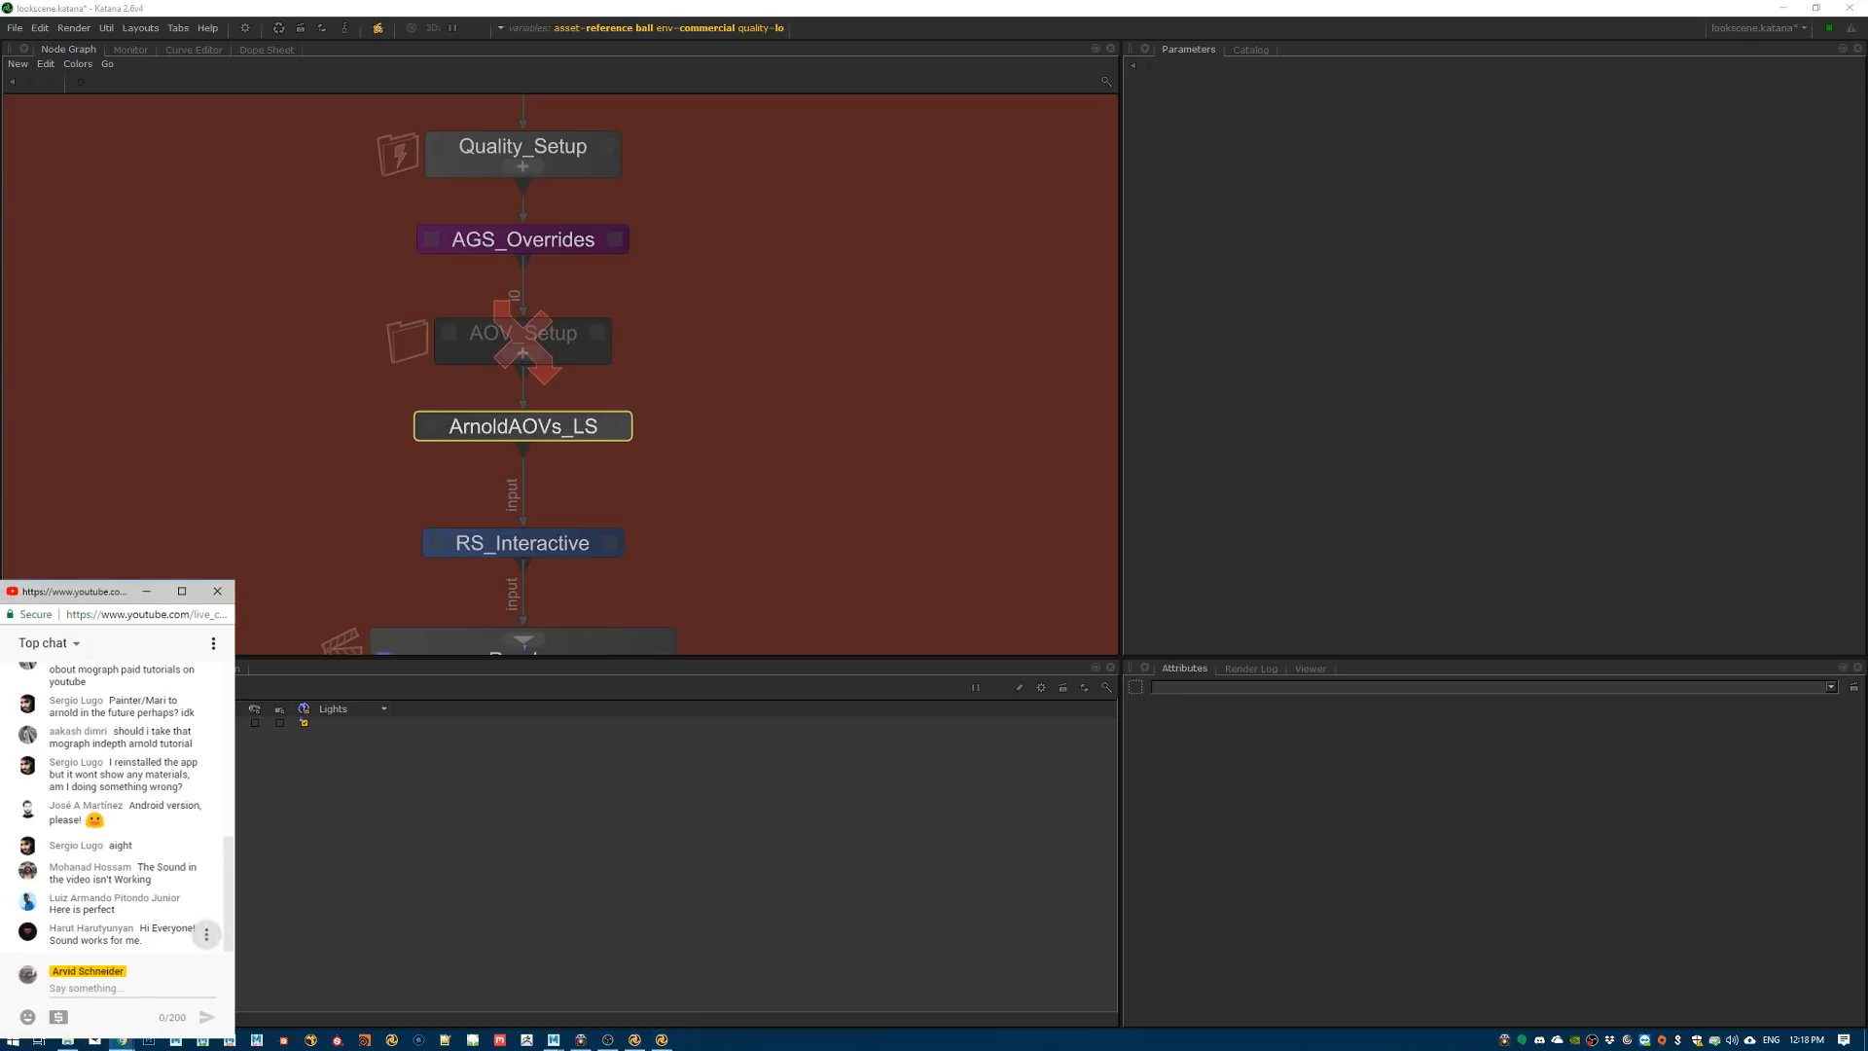
{"action": "left_click", "coordinate": [205, 936]}
{"action": "left_click", "coordinate": [866, 477]}
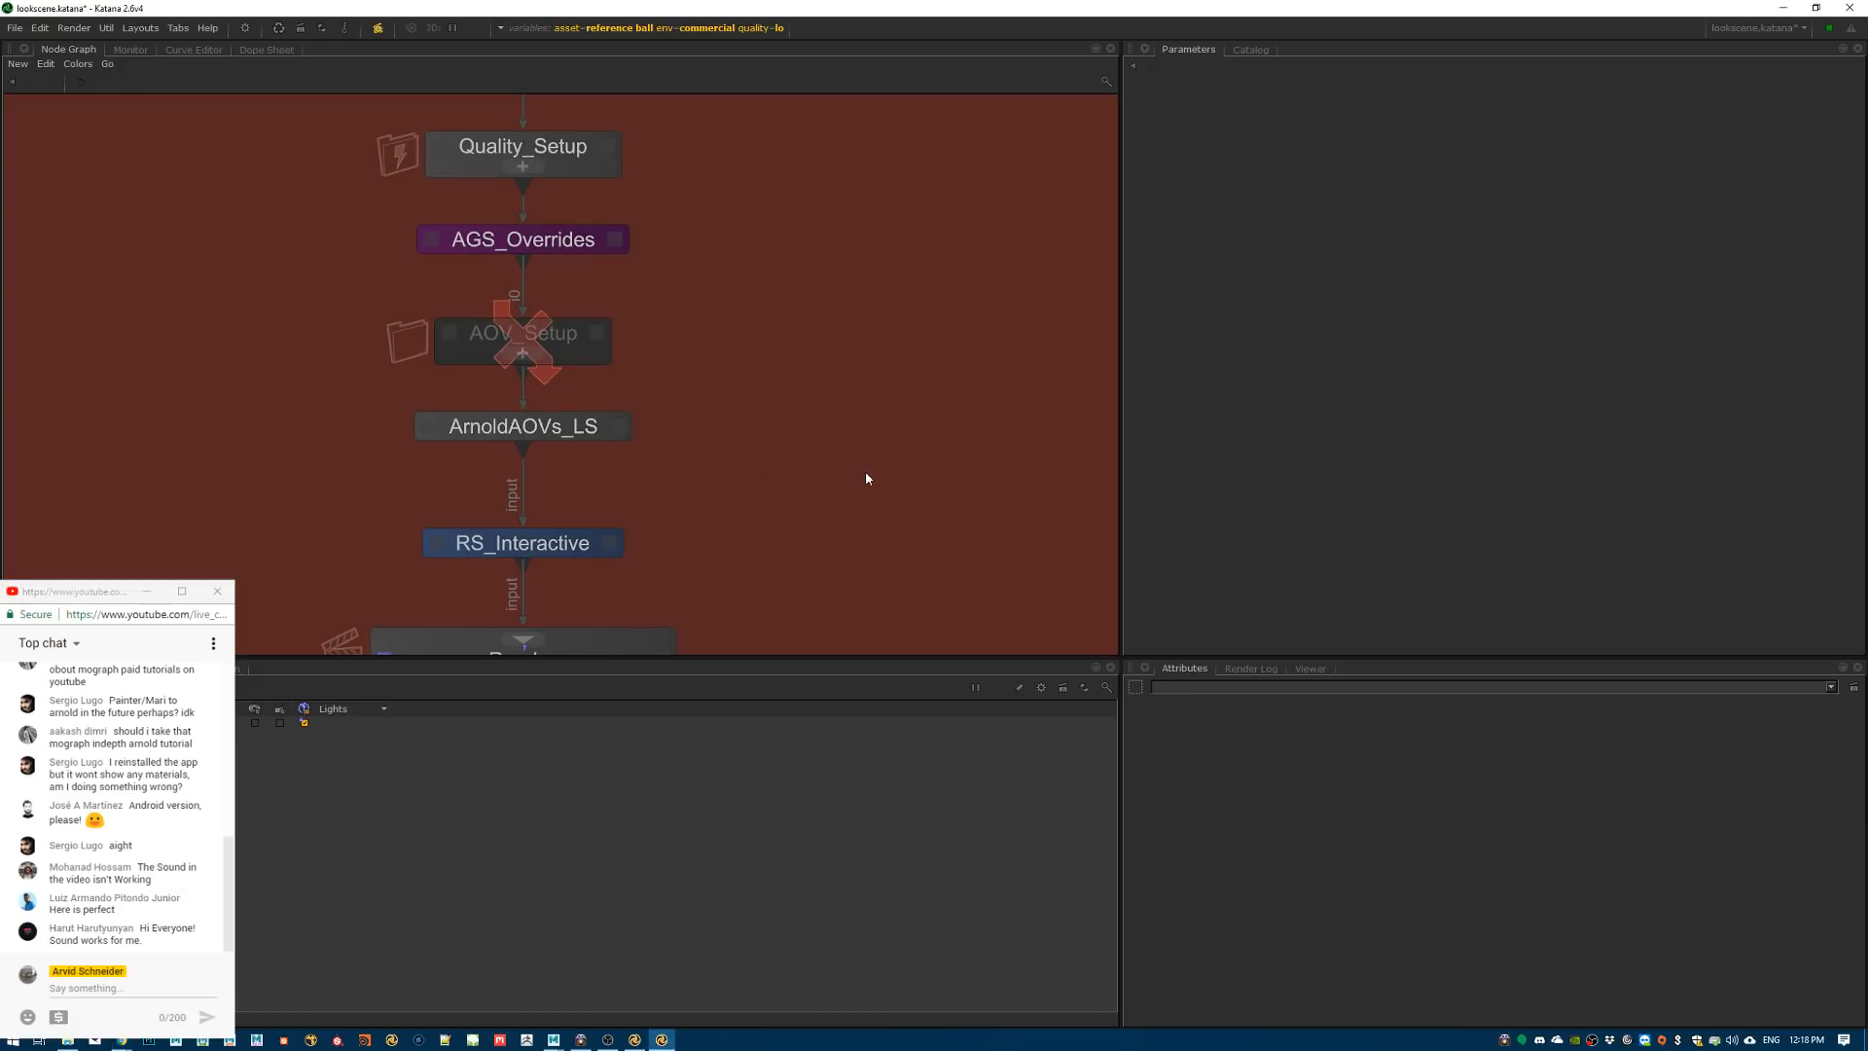
Expand the AOV_Setup group, examine the light path expression of aov_specular_direct, and collapse the group
{"action": "left_click", "coordinate": [523, 354]}
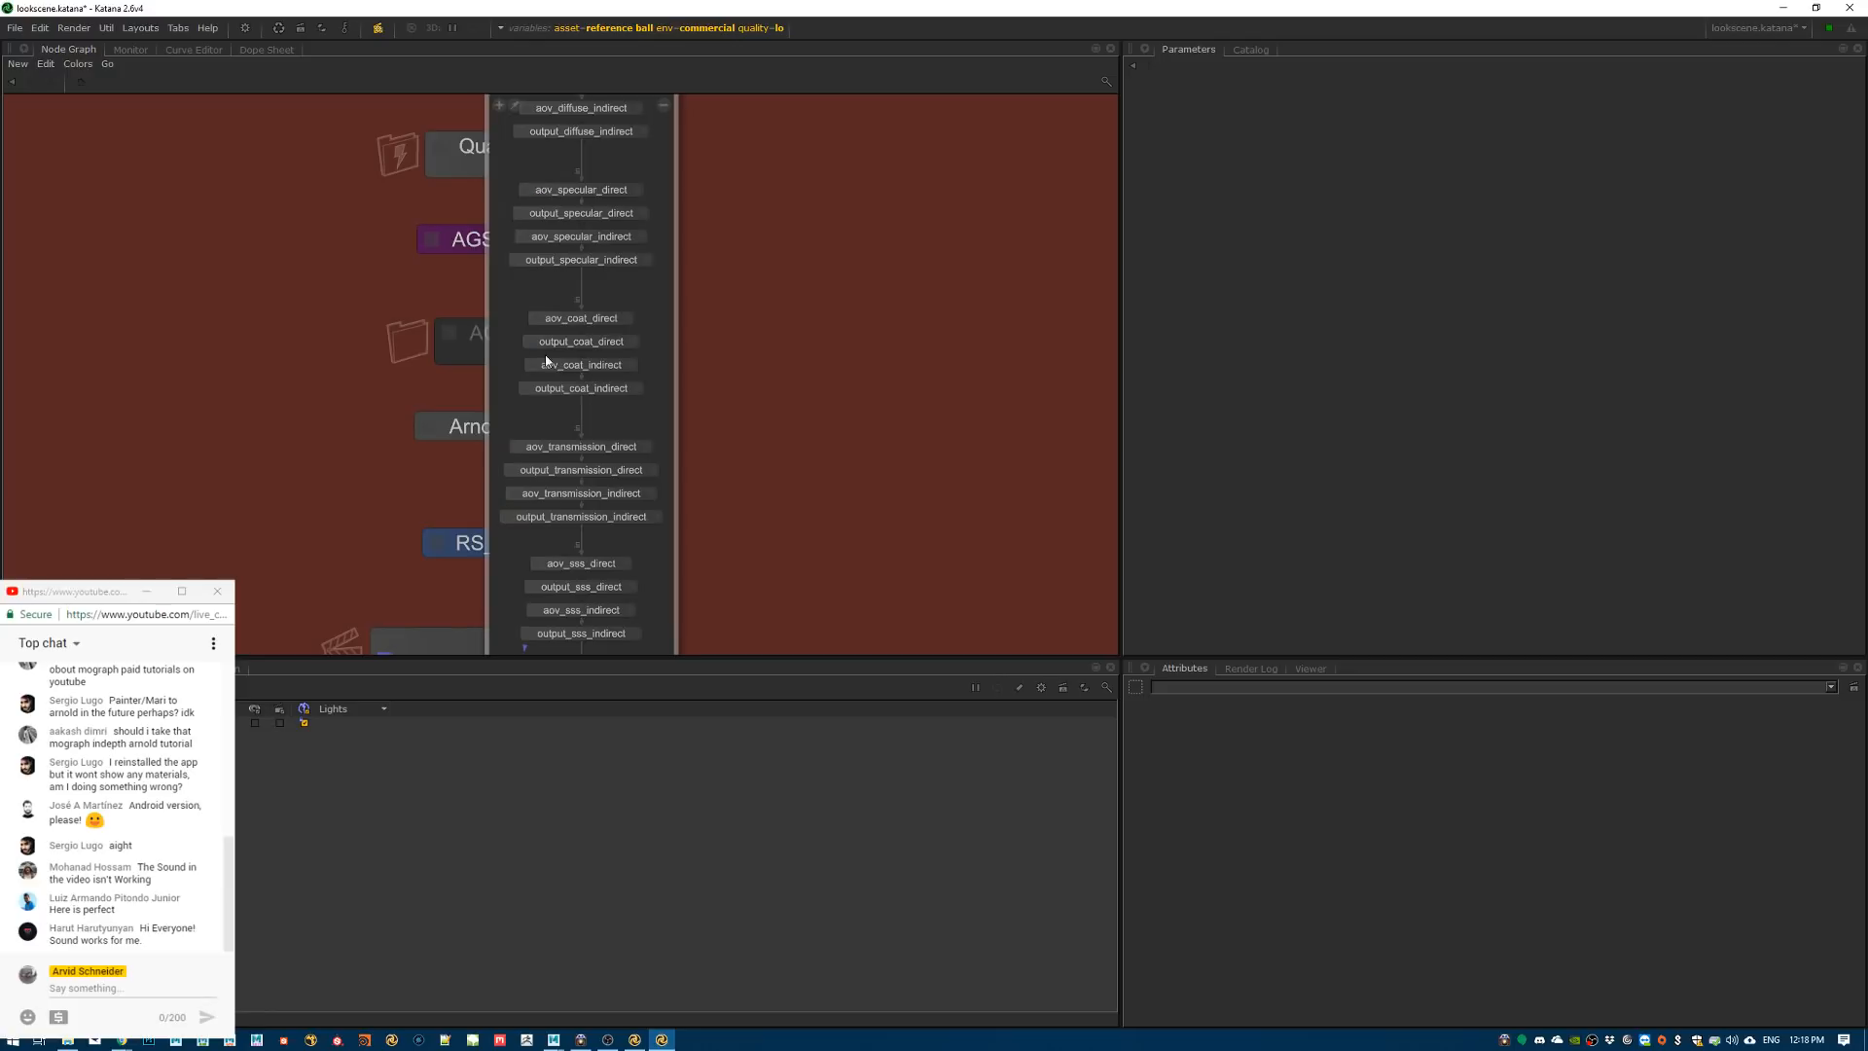
{"action": "scroll", "coordinate": [609, 207], "scroll_direction": "up", "scroll_amount": 3}
{"action": "middle_click_drag", "start_coordinate": [676, 312], "coordinate": [694, 489]}
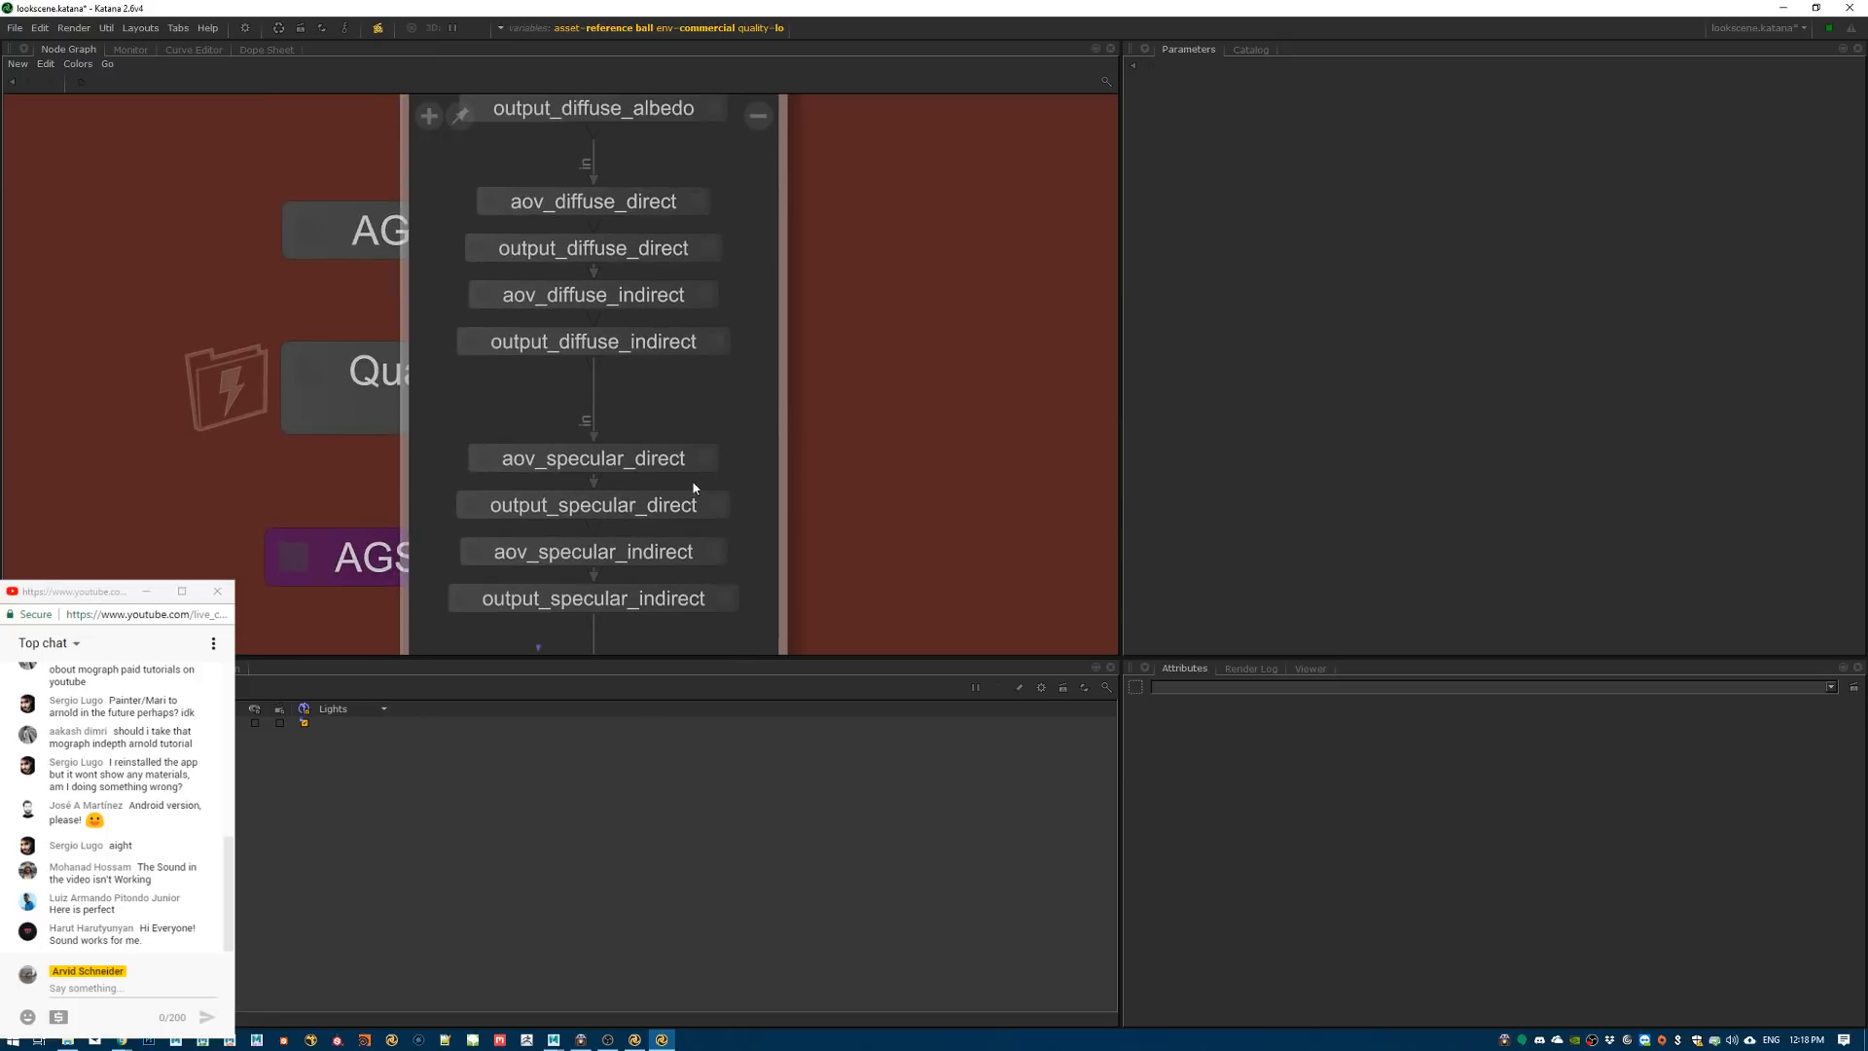
{"action": "left_click", "coordinate": [705, 461]}
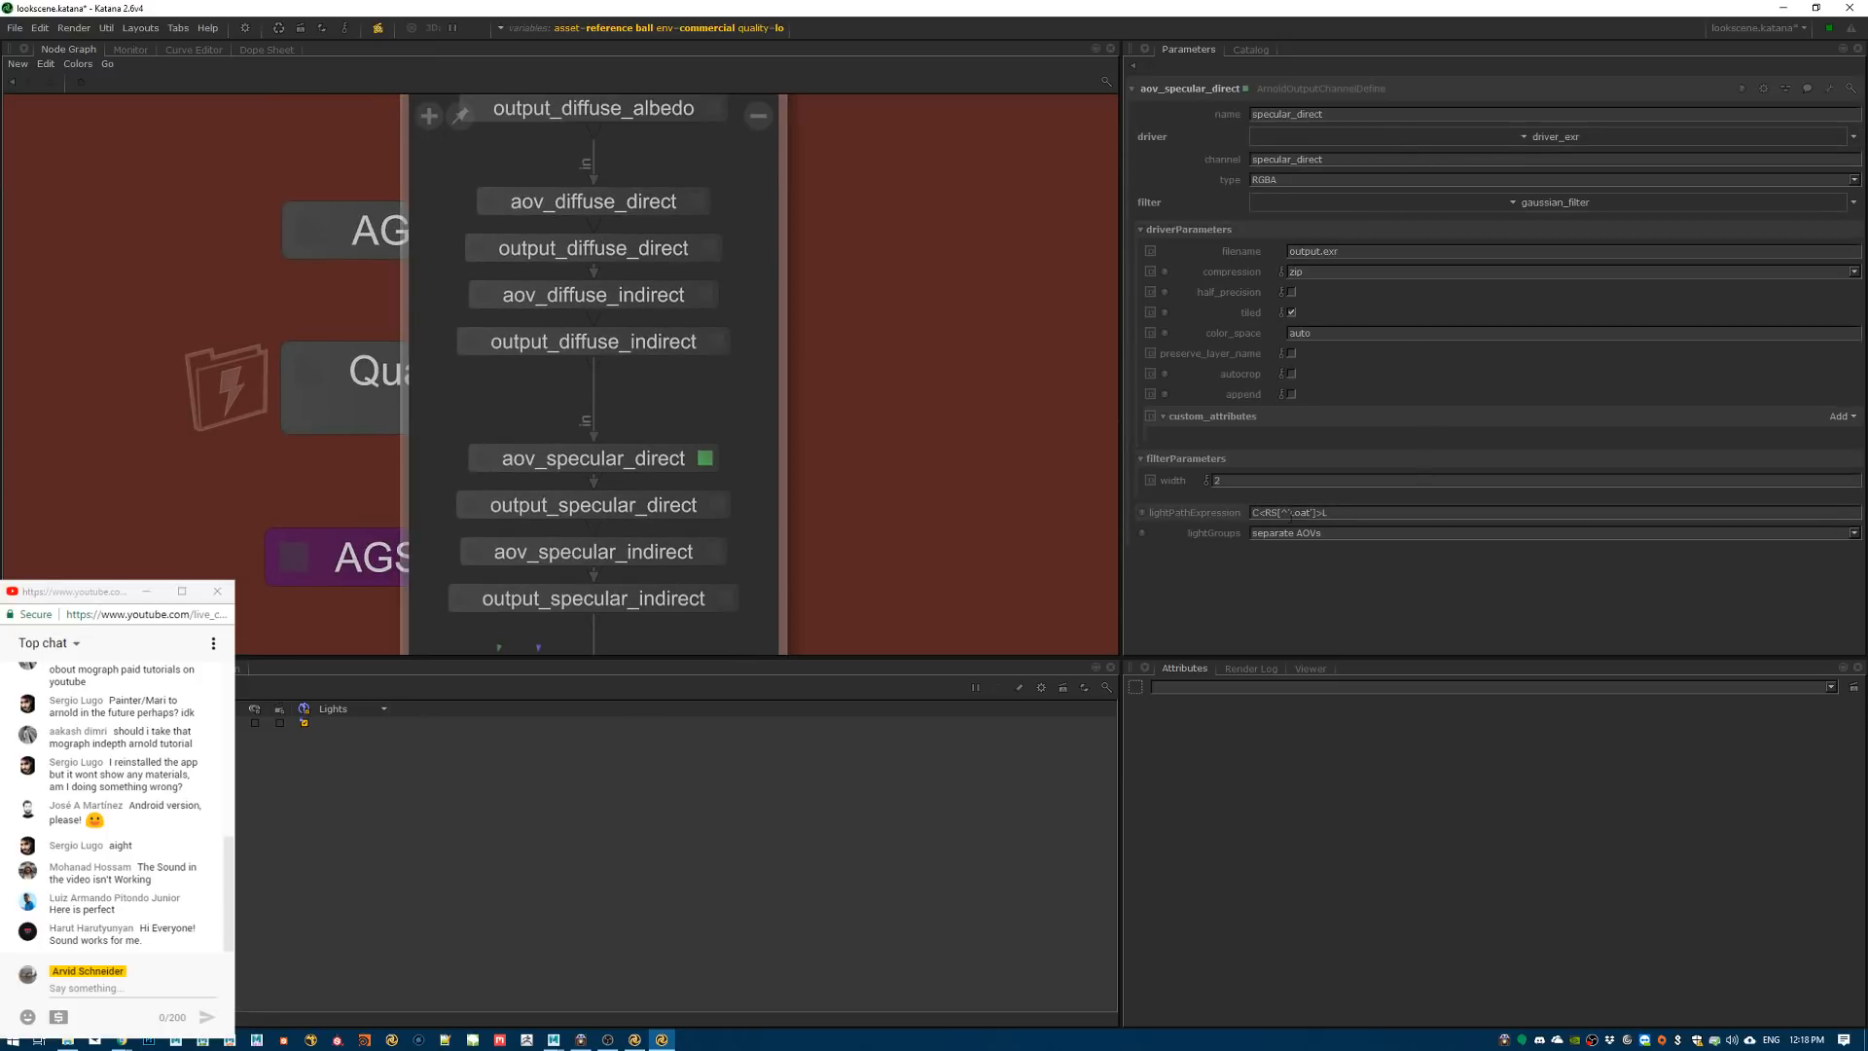
{"action": "triple_click", "coordinate": [1326, 513]}
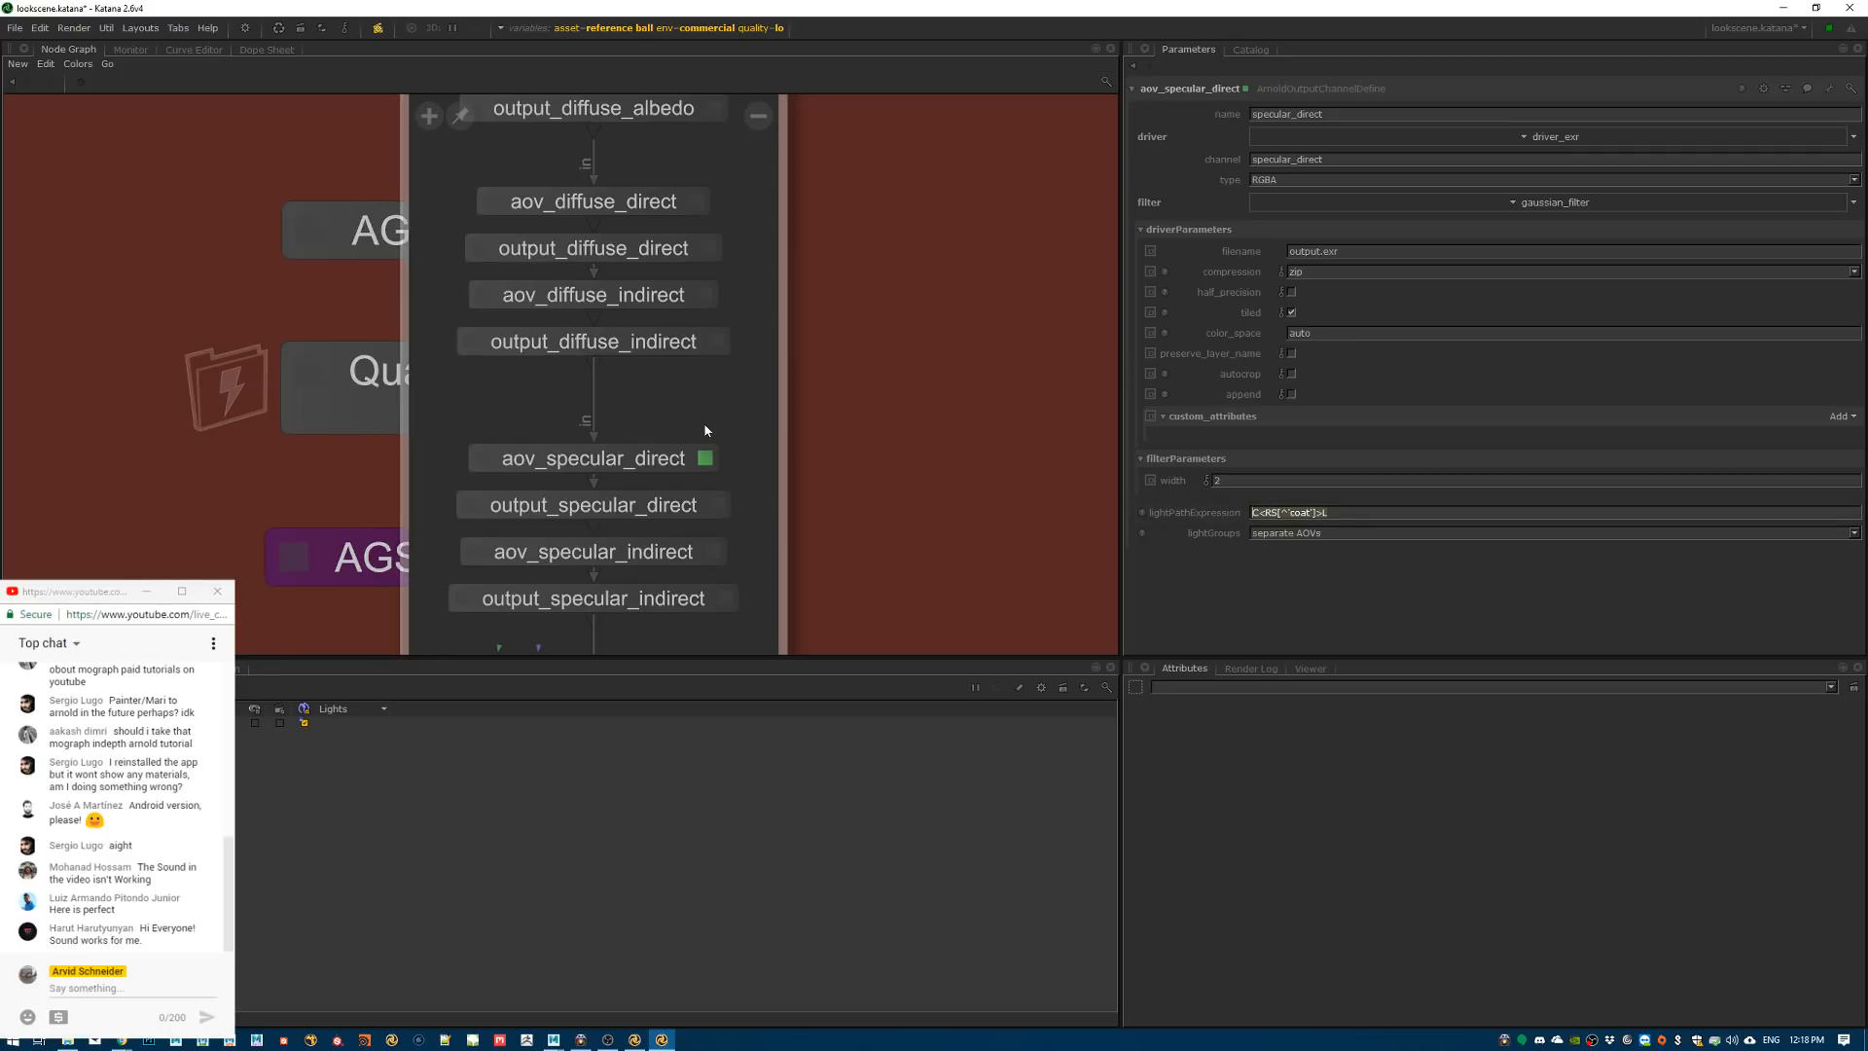
{"action": "scroll", "coordinate": [721, 556], "scroll_direction": "down", "scroll_amount": 3}
{"action": "middle_click_drag", "start_coordinate": [721, 555], "coordinate": [728, 442]}
{"action": "left_click", "coordinate": [750, 105]}
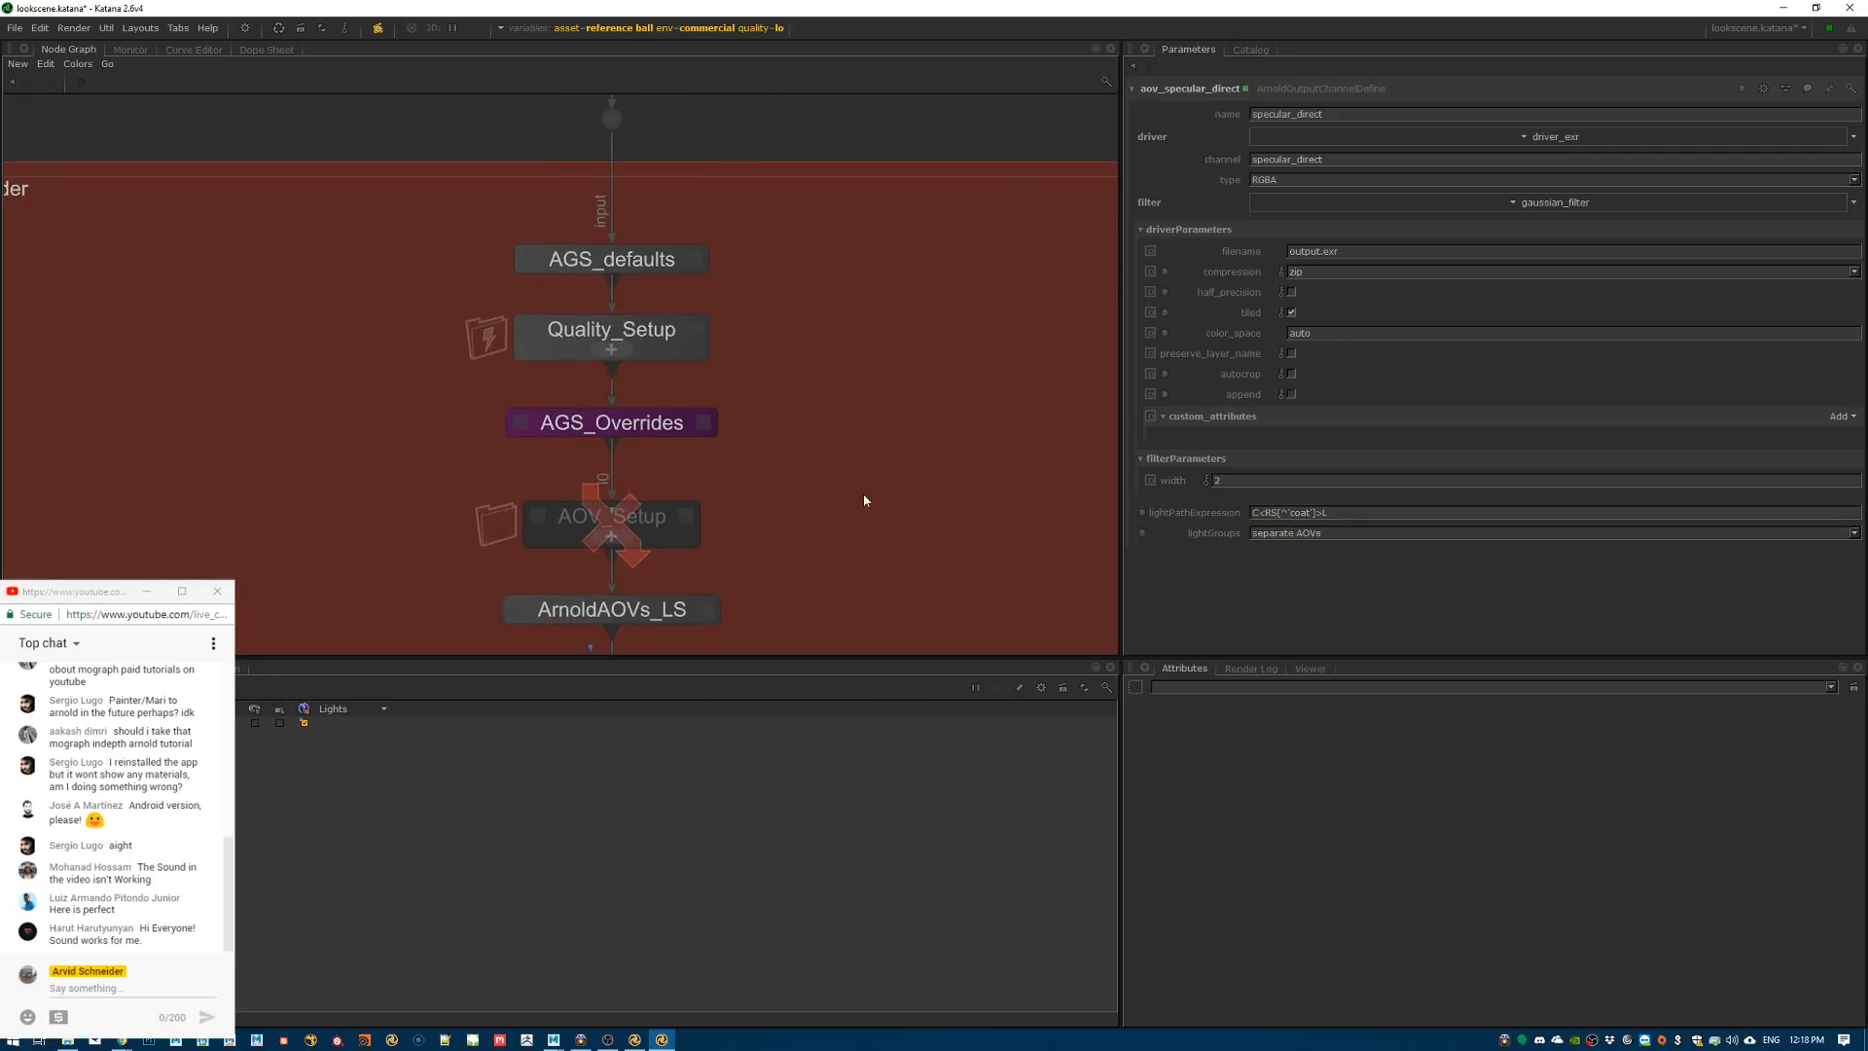
Show the parameters of the ArnoldAOVs_LS node to examine its AOV list and scene AOVs
{"action": "middle_click_drag", "start_coordinate": [862, 496], "coordinate": [864, 312]}
{"action": "left_click", "coordinate": [640, 420]}
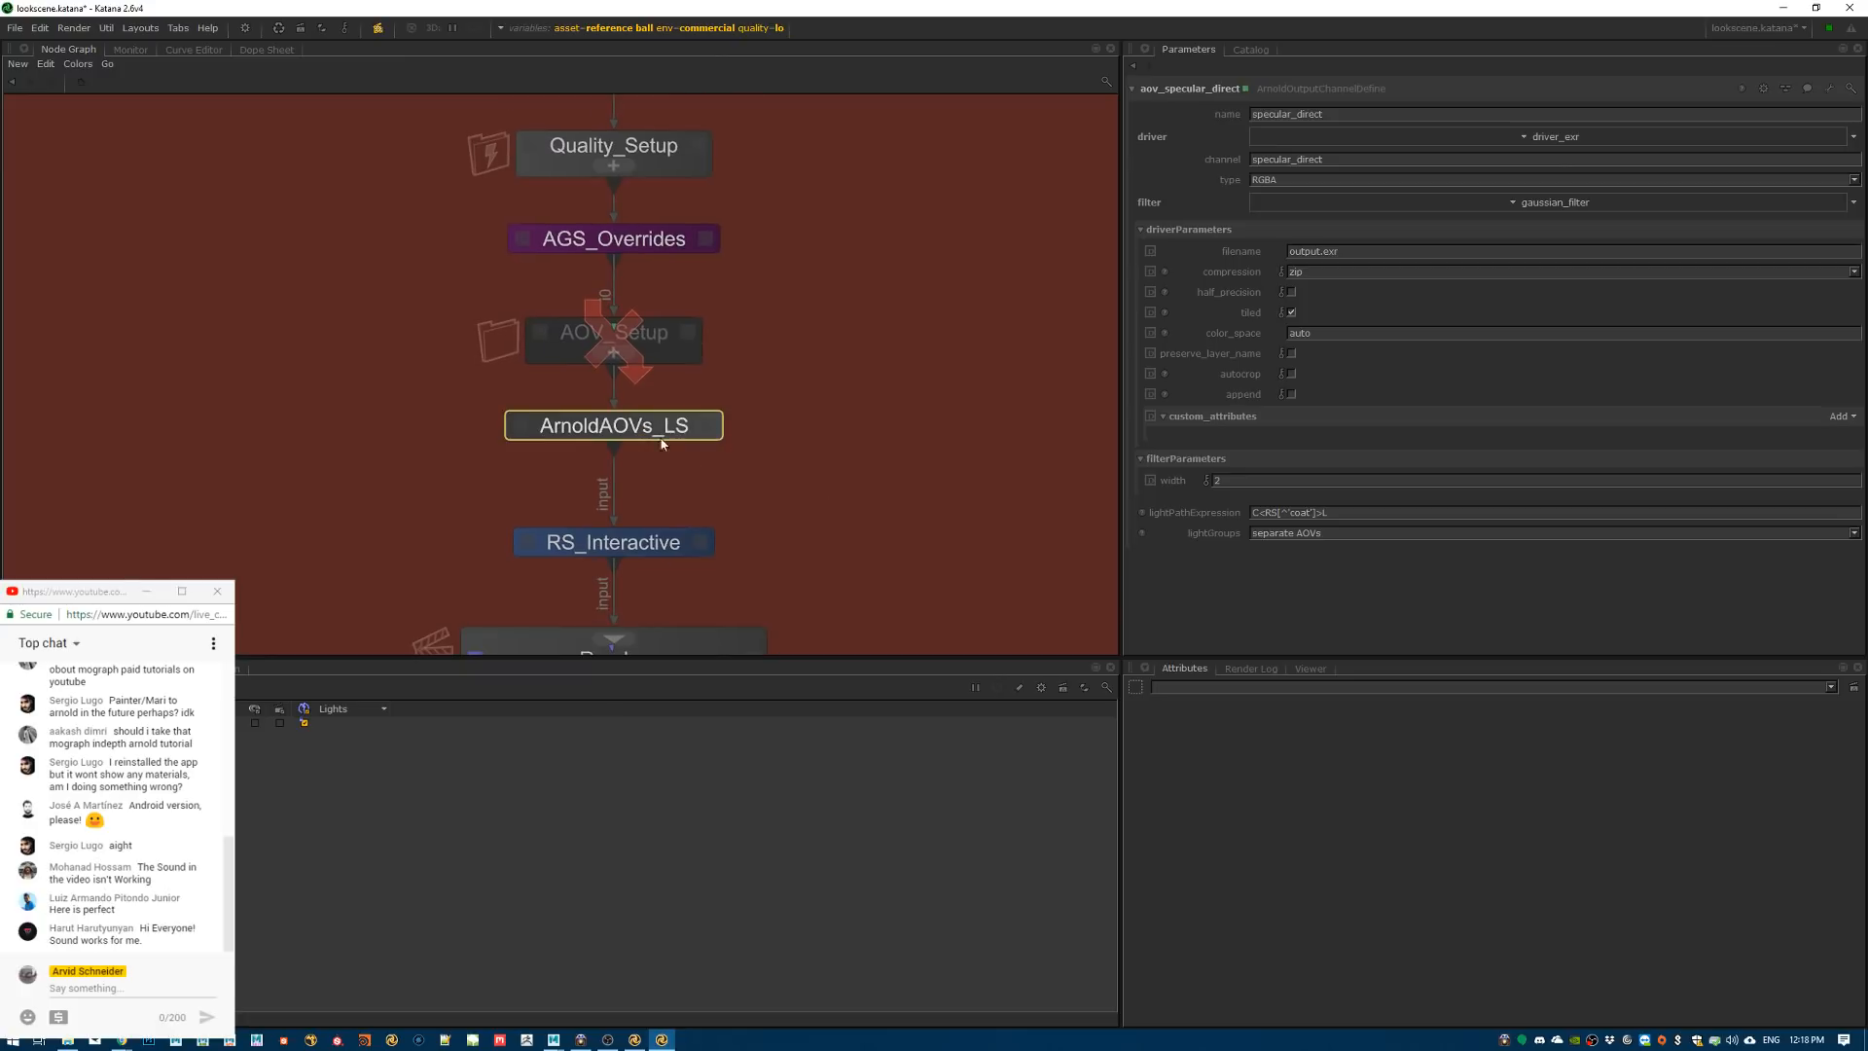
{"action": "left_click", "coordinate": [707, 426]}
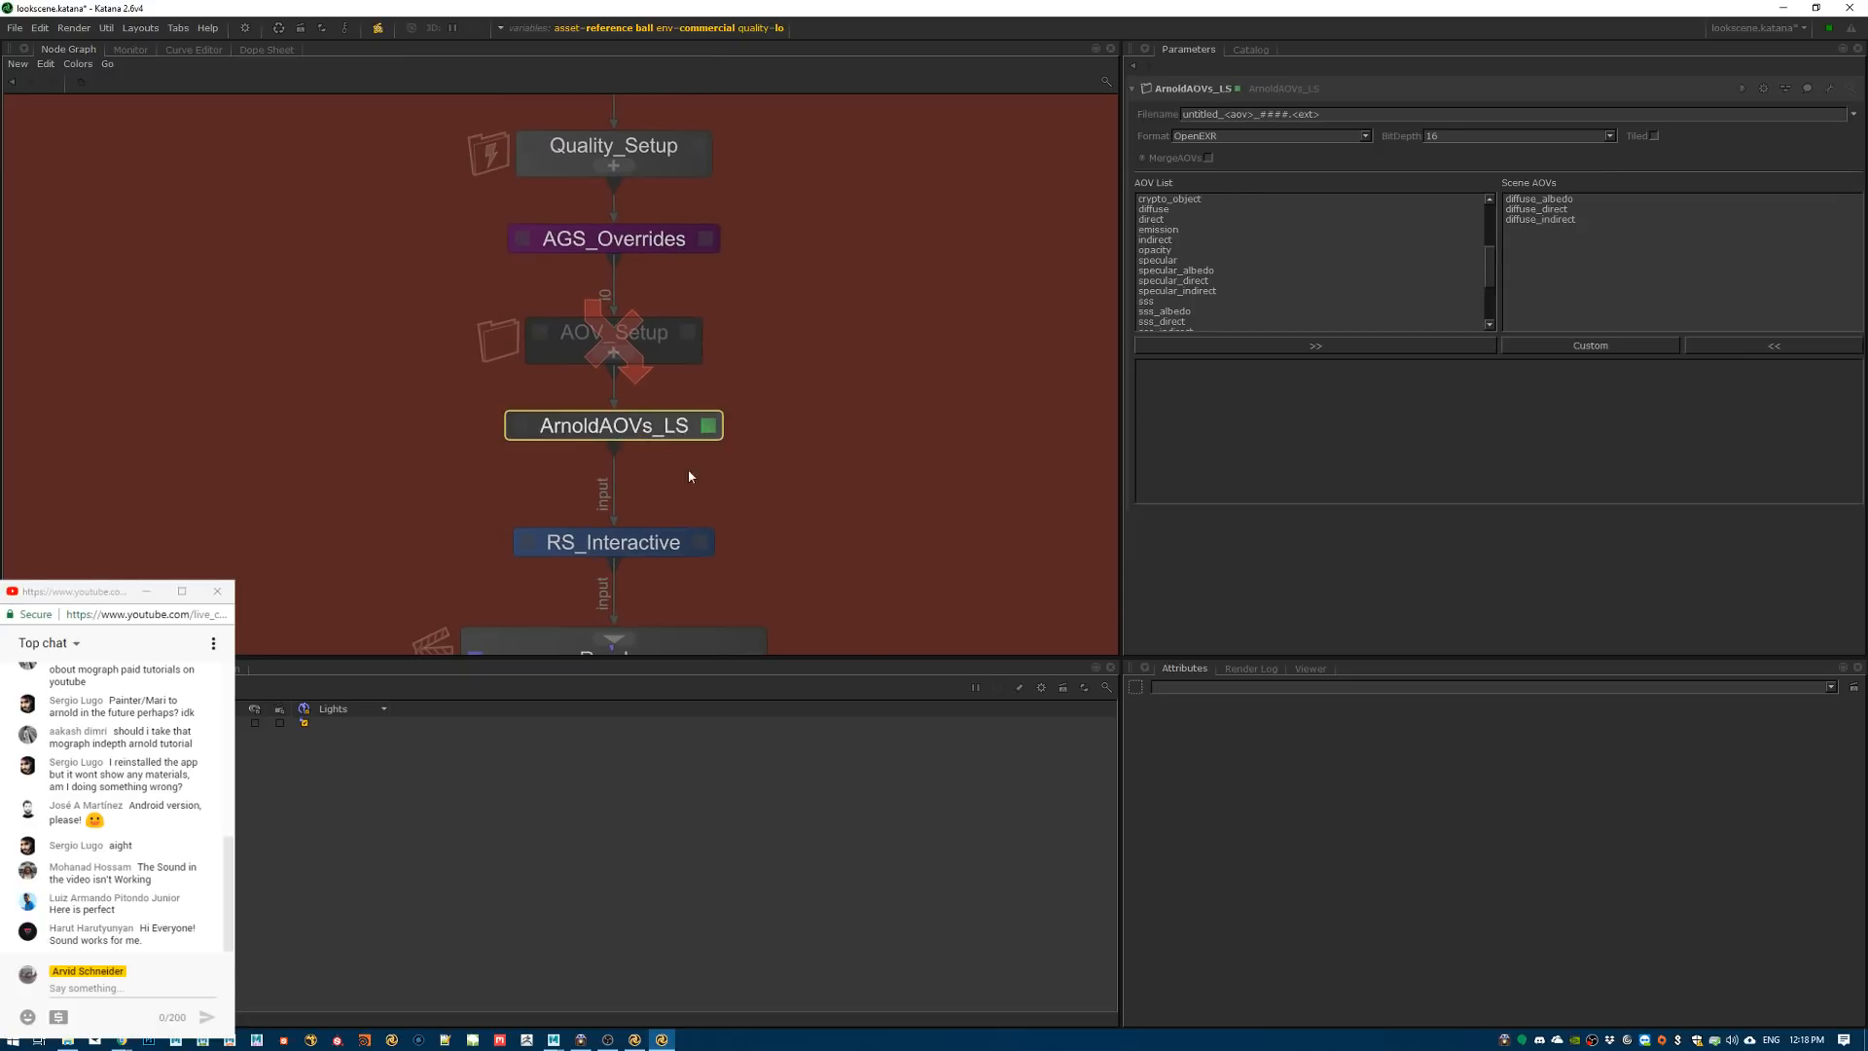
{"action": "left_click", "coordinate": [885, 474]}
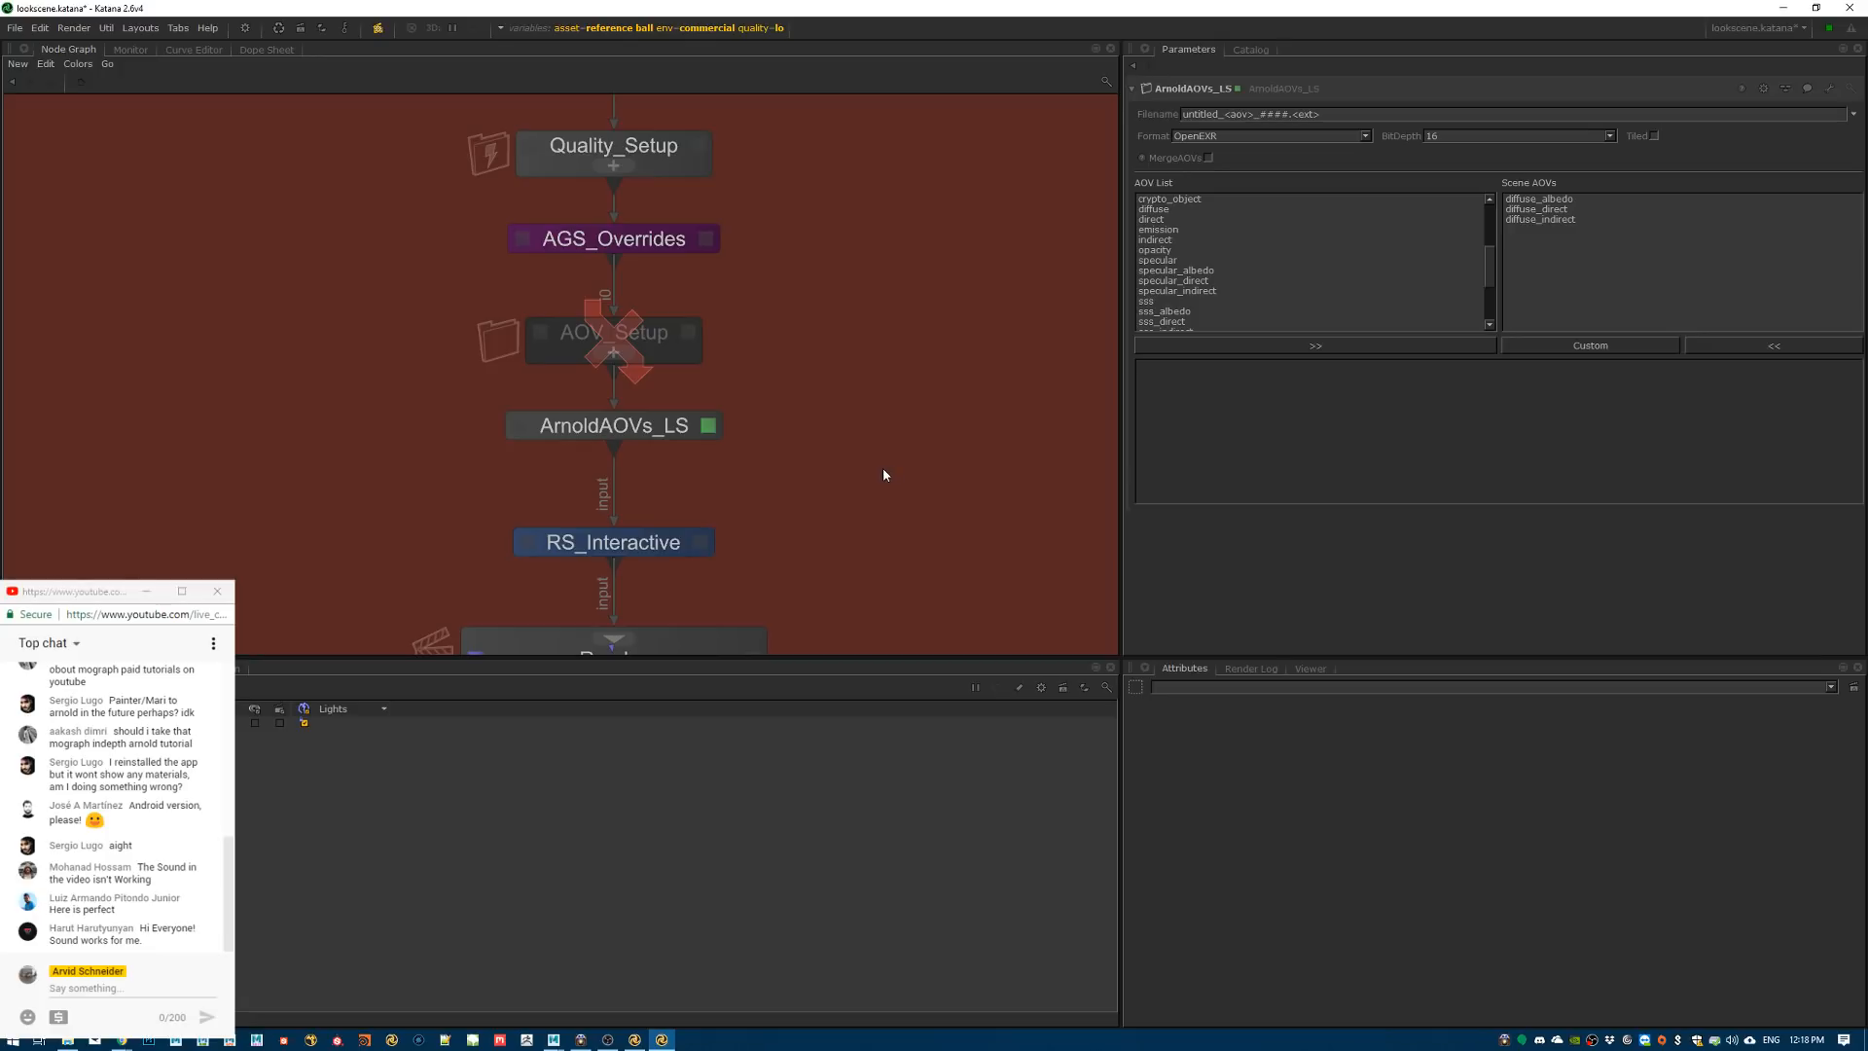
Filter the node creation list by "ls", highlight the ArnoldAOVs_LS entry, and dismiss the list without adding a node
{"action": "key", "text": "Tab"}
{"action": "type", "text": "ls"}
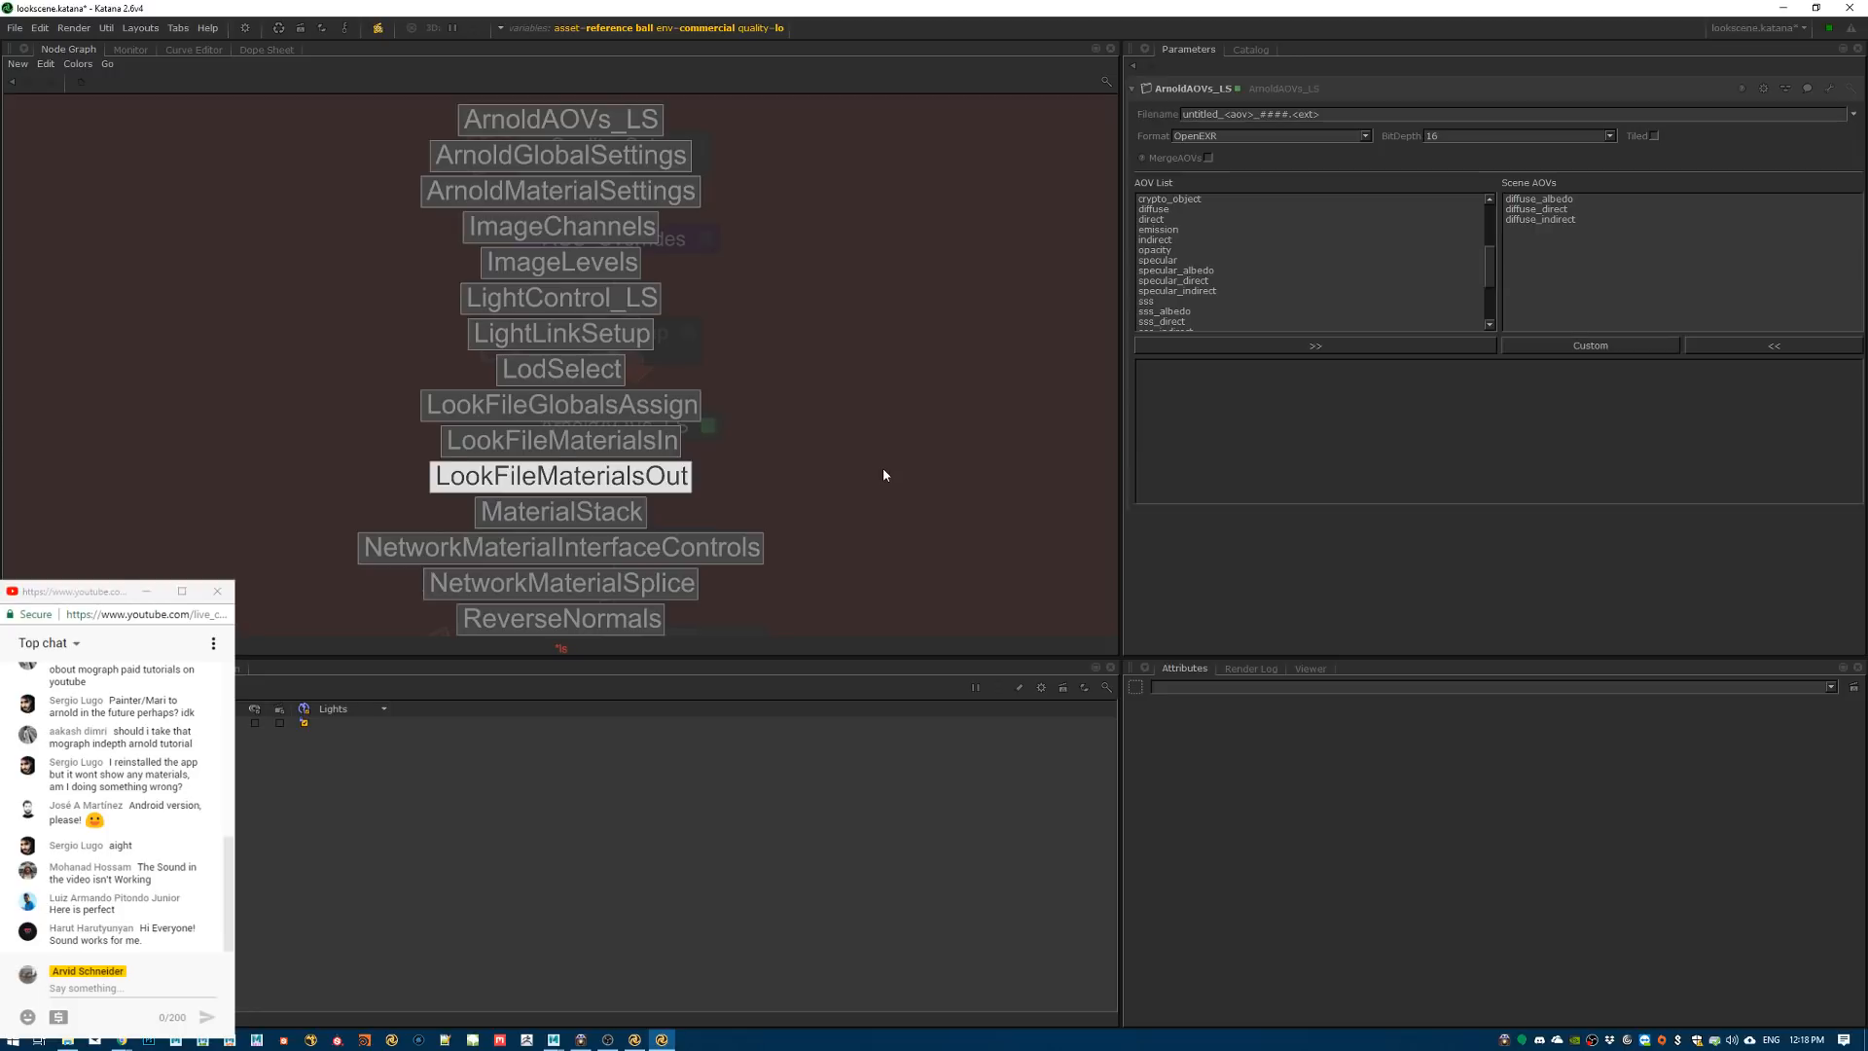
{"action": "key", "text": "Up"}
{"action": "key", "text": "Up"}
{"action": "key", "text": "Up"}
{"action": "key", "text": "Up"}
{"action": "key", "text": "Up"}
{"action": "key", "text": "Up"}
{"action": "key", "text": "Up"}
{"action": "key", "text": "Up"}
{"action": "key", "text": "Up"}
{"action": "key", "text": "Up"}
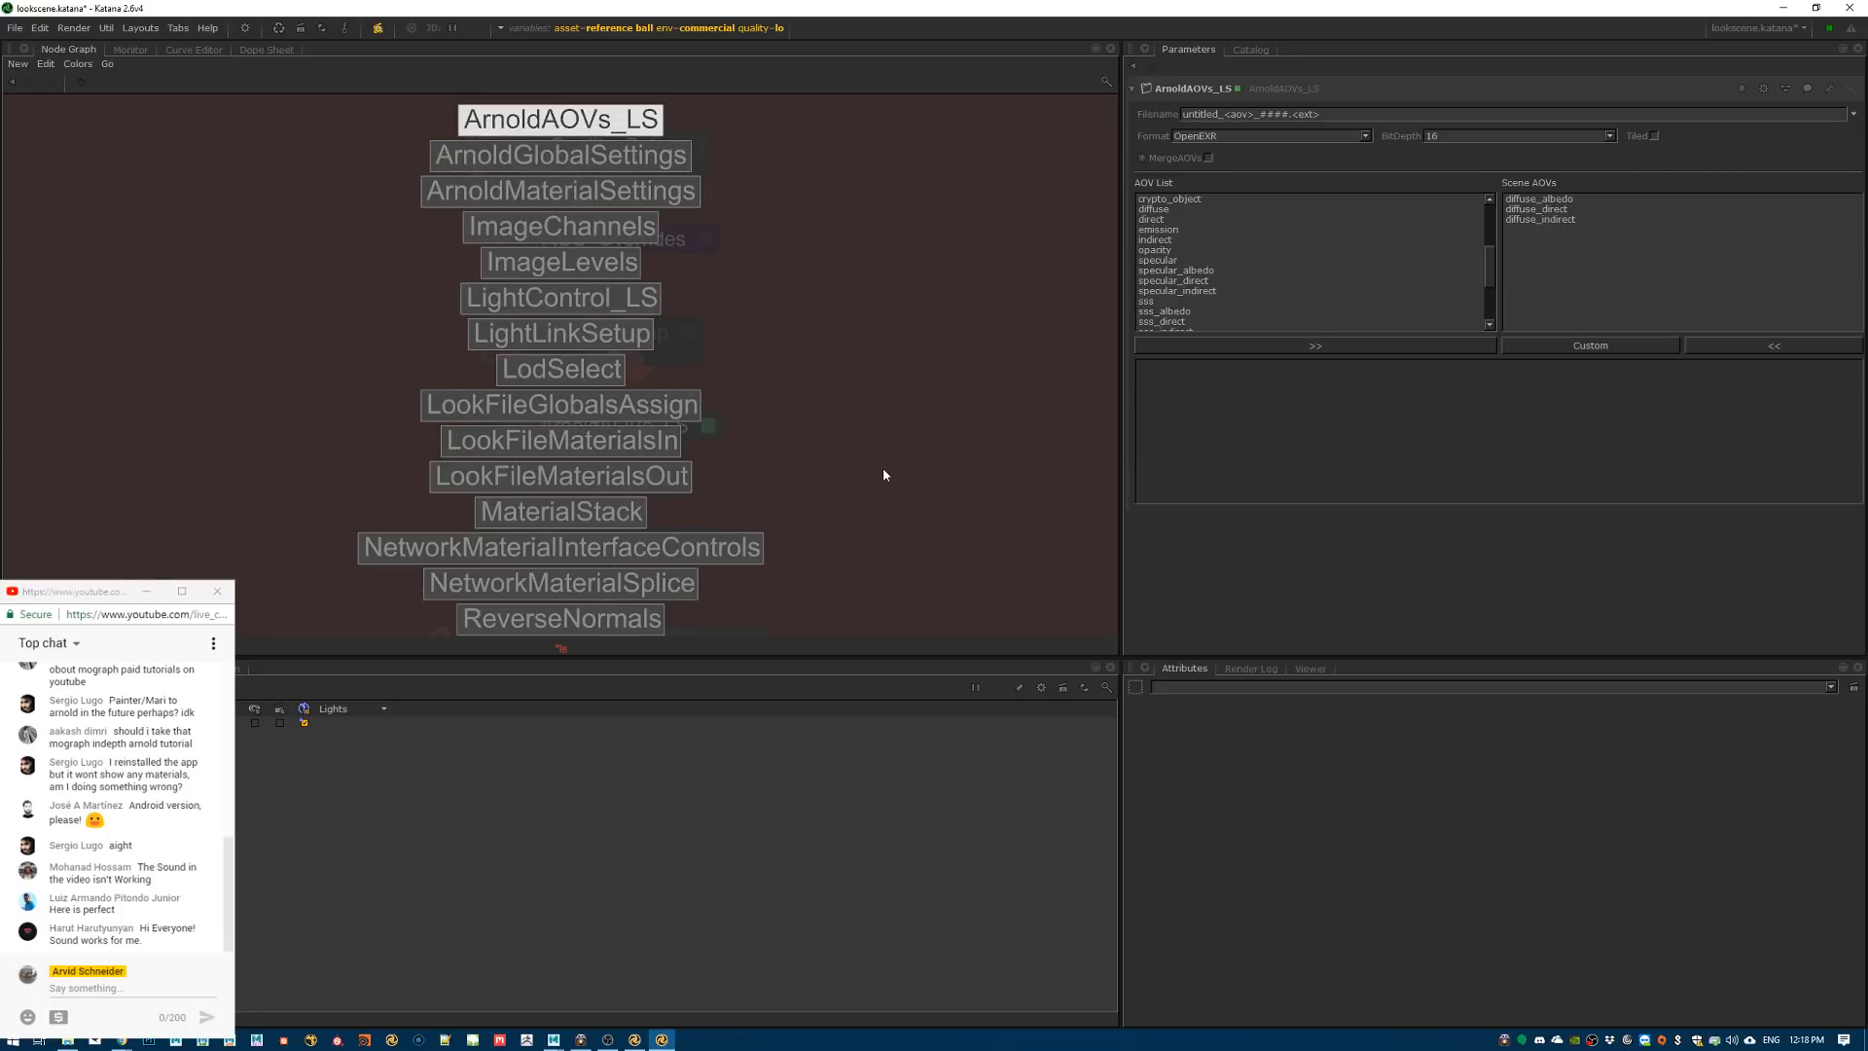
{"action": "key", "text": "Escape"}
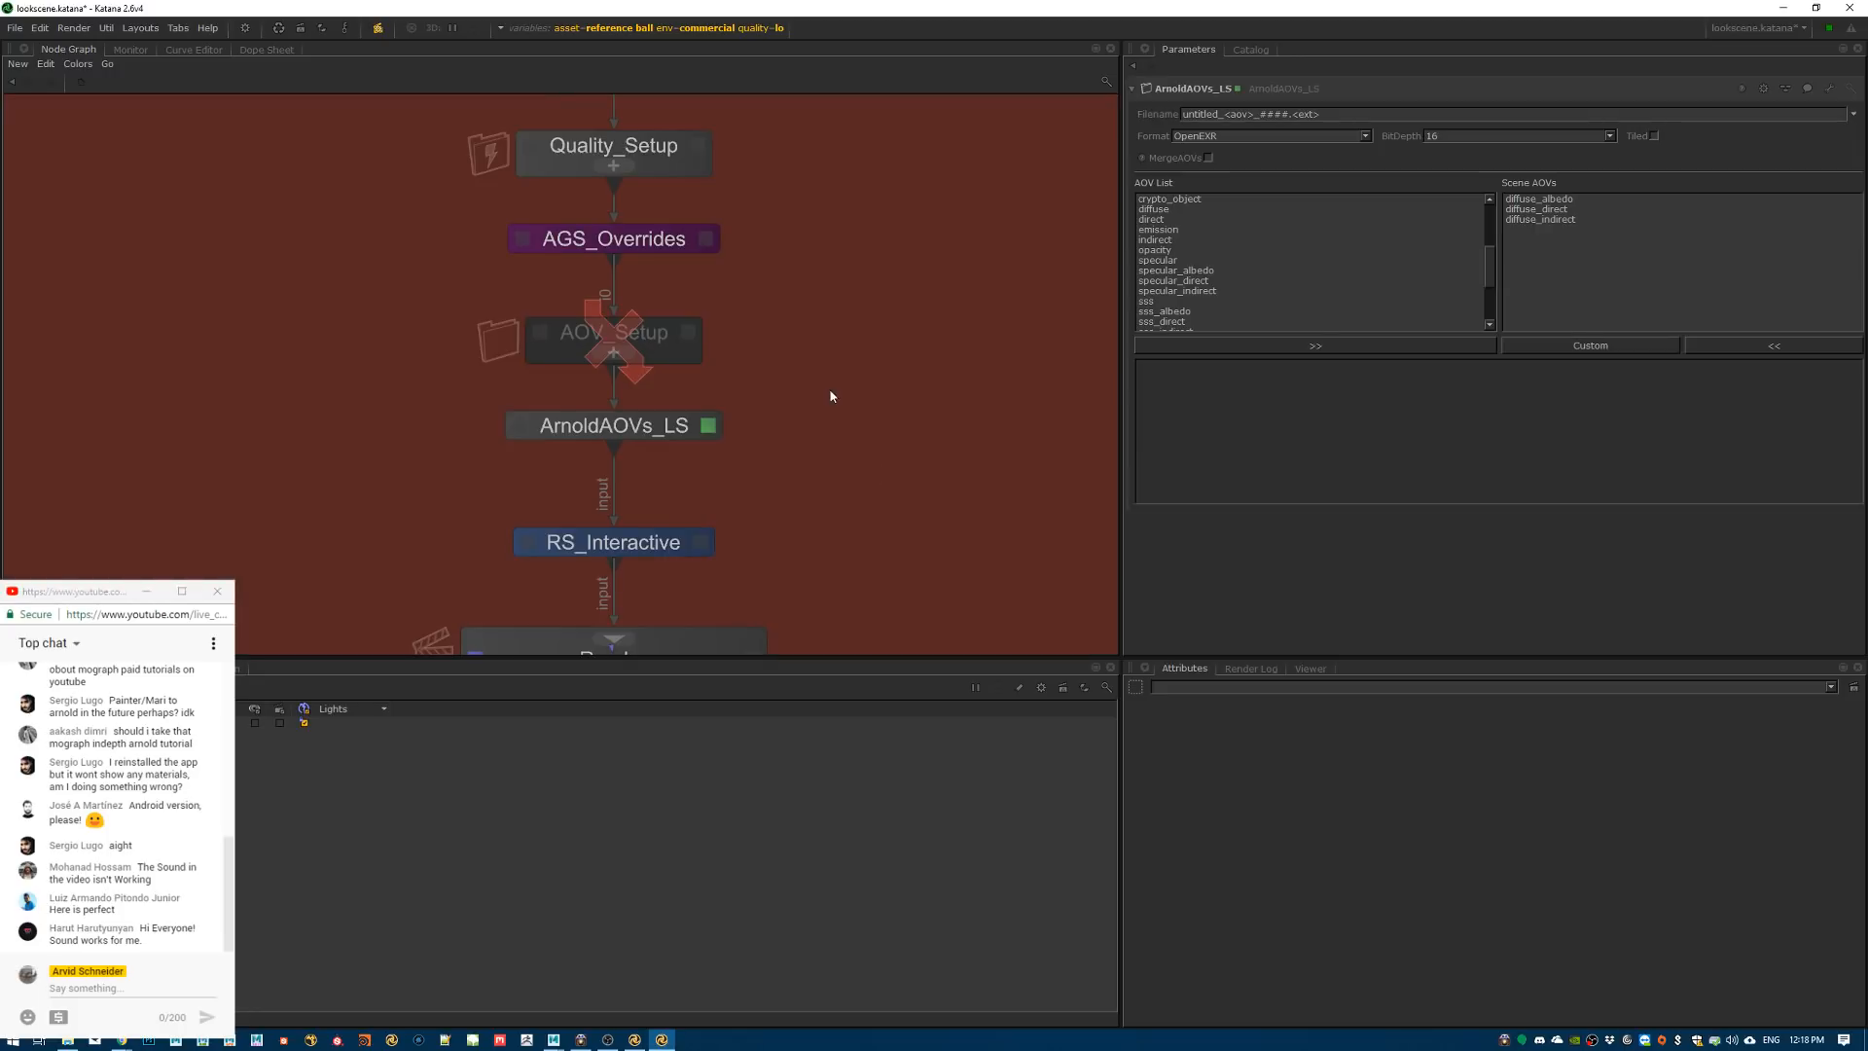
Add the four specular AOVs, sss and sss_albedo to the scene AOVs, plus a custom AOV whose light path expression is tried out
{"action": "left_click_drag", "start_coordinate": [1362, 260], "coordinate": [1309, 316]}
{"action": "left_click", "coordinate": [1315, 345]}
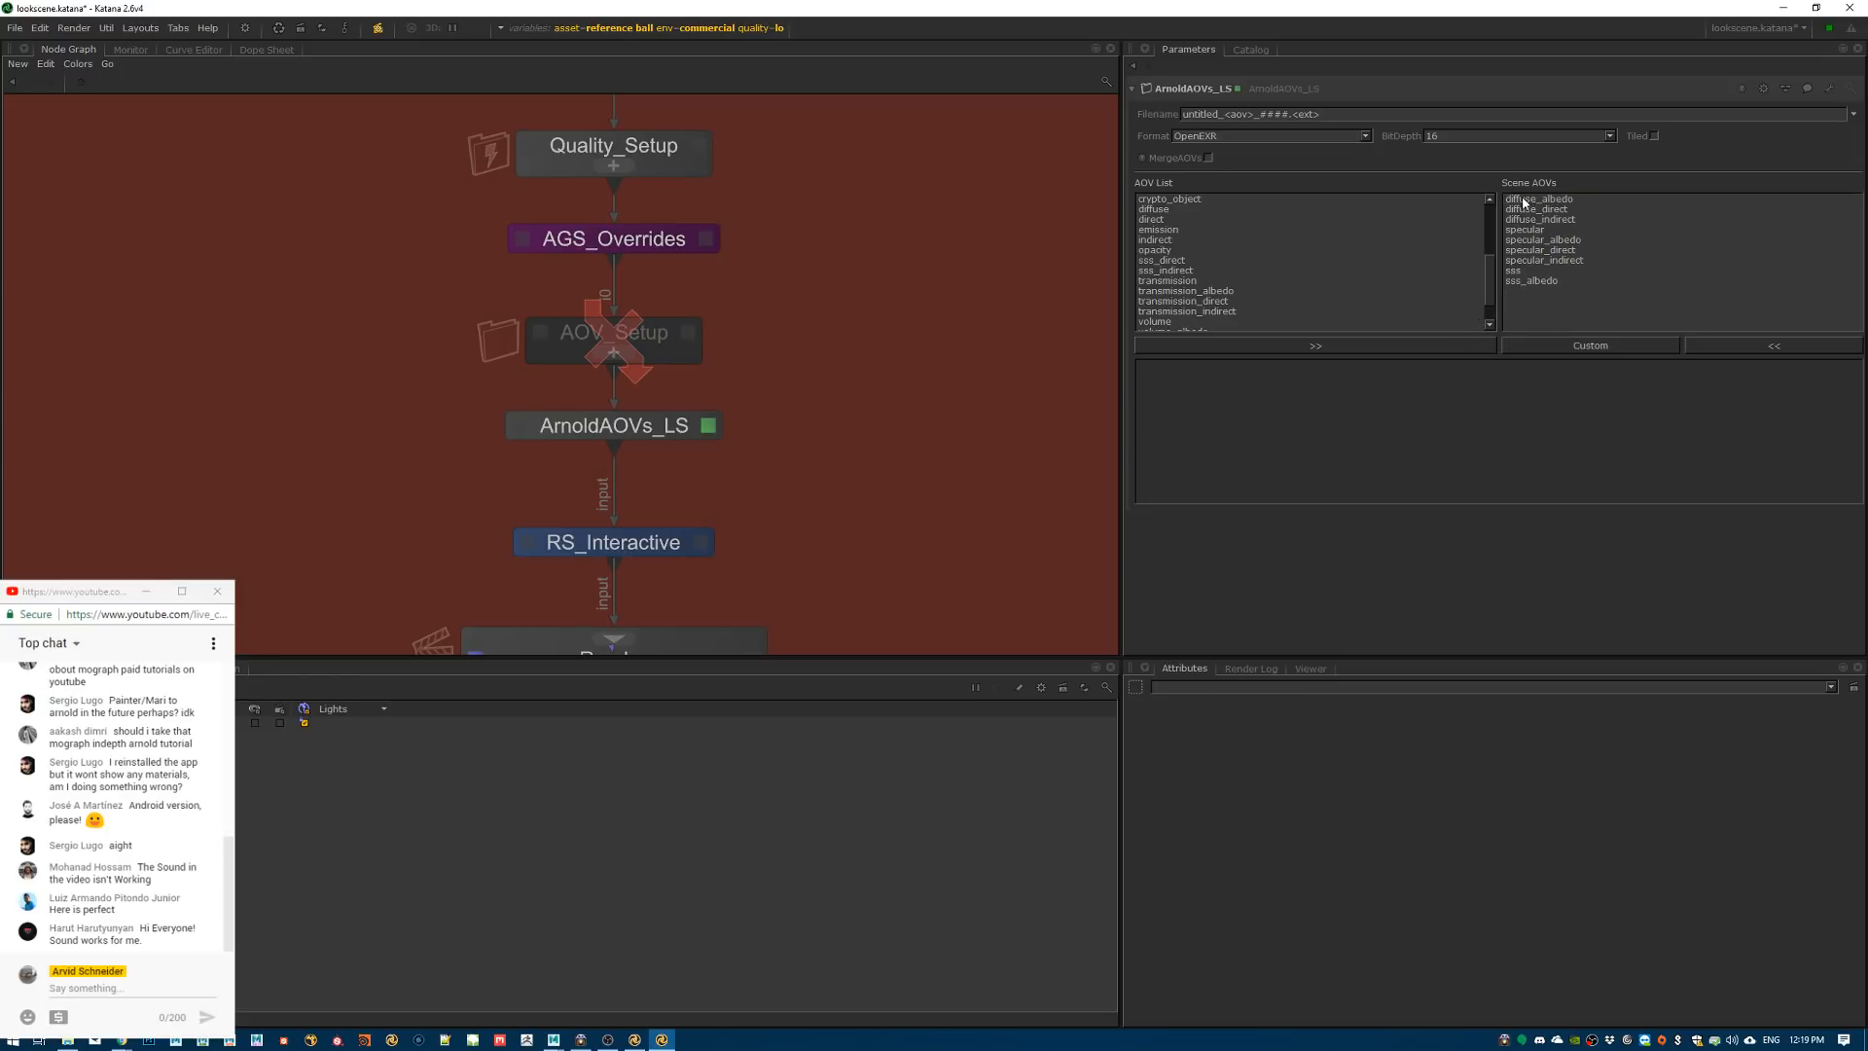
{"action": "left_click", "coordinate": [1588, 345]}
{"action": "left_click", "coordinate": [1518, 199]}
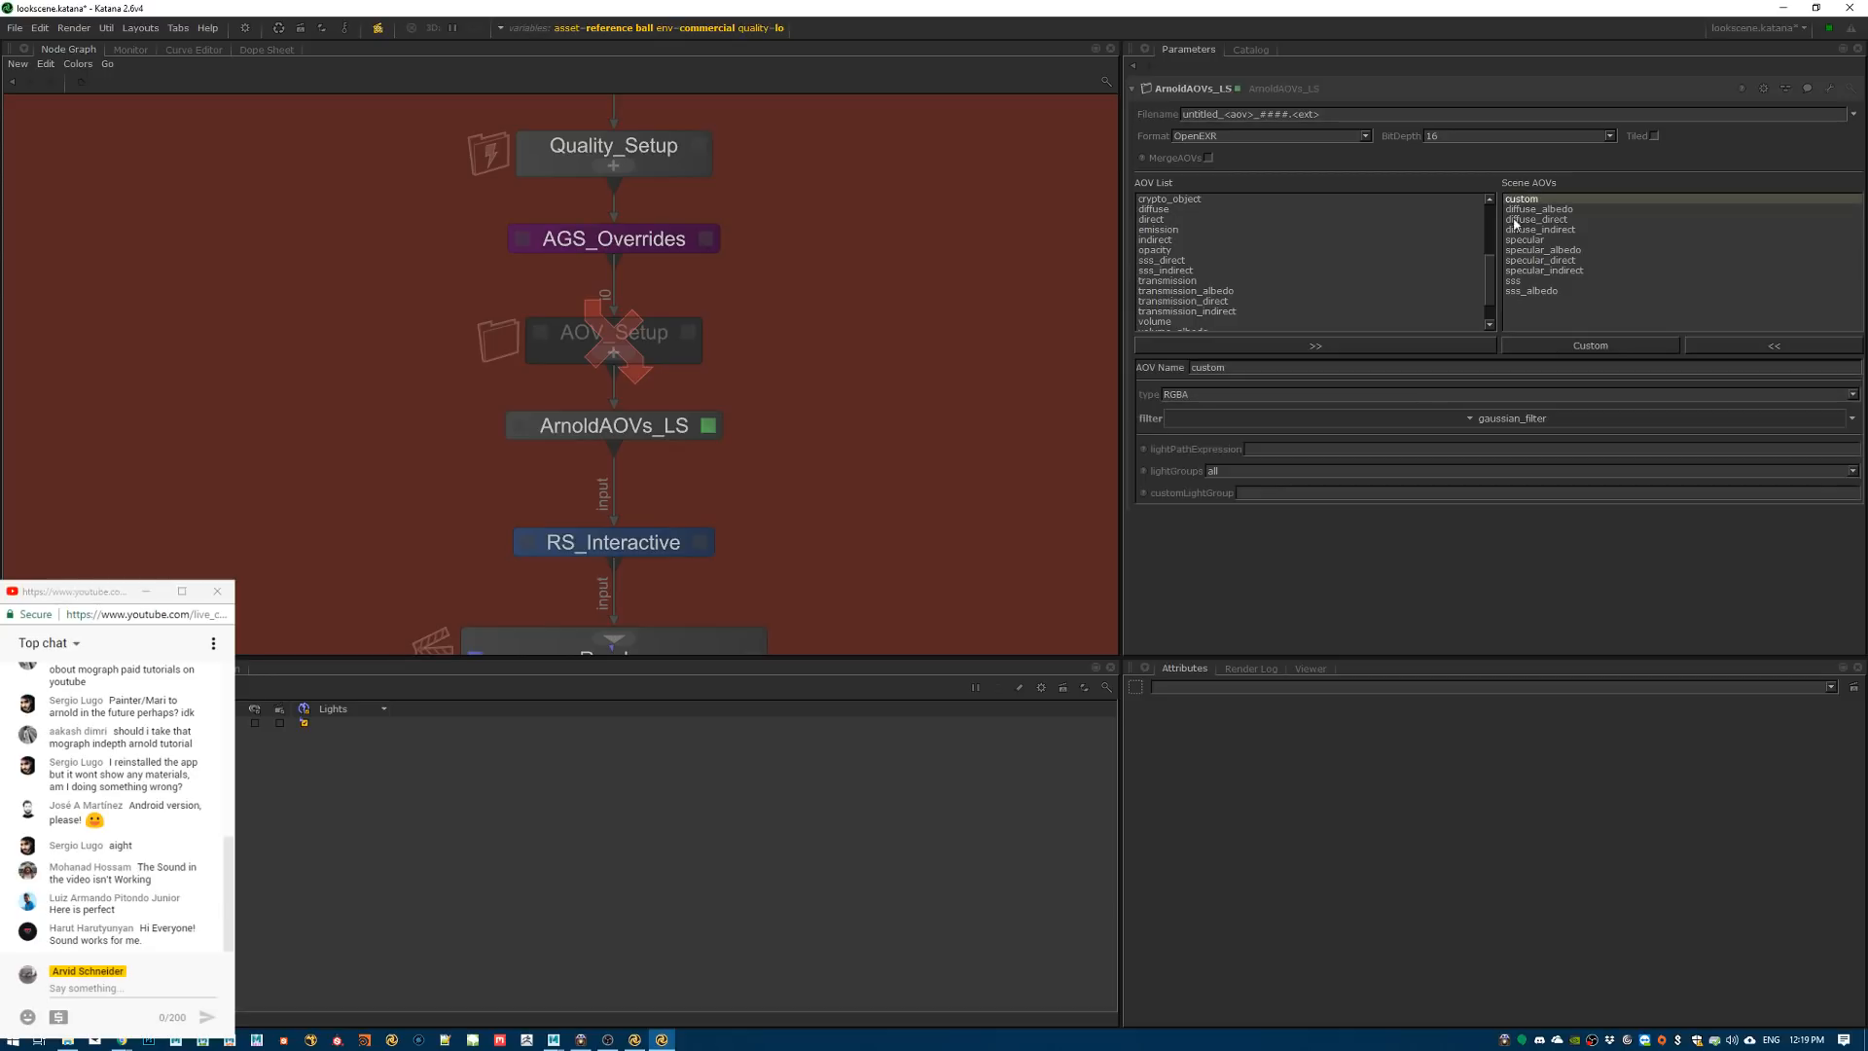
{"action": "left_click", "coordinate": [1290, 448]}
{"action": "type", "text": "sgfsd"}
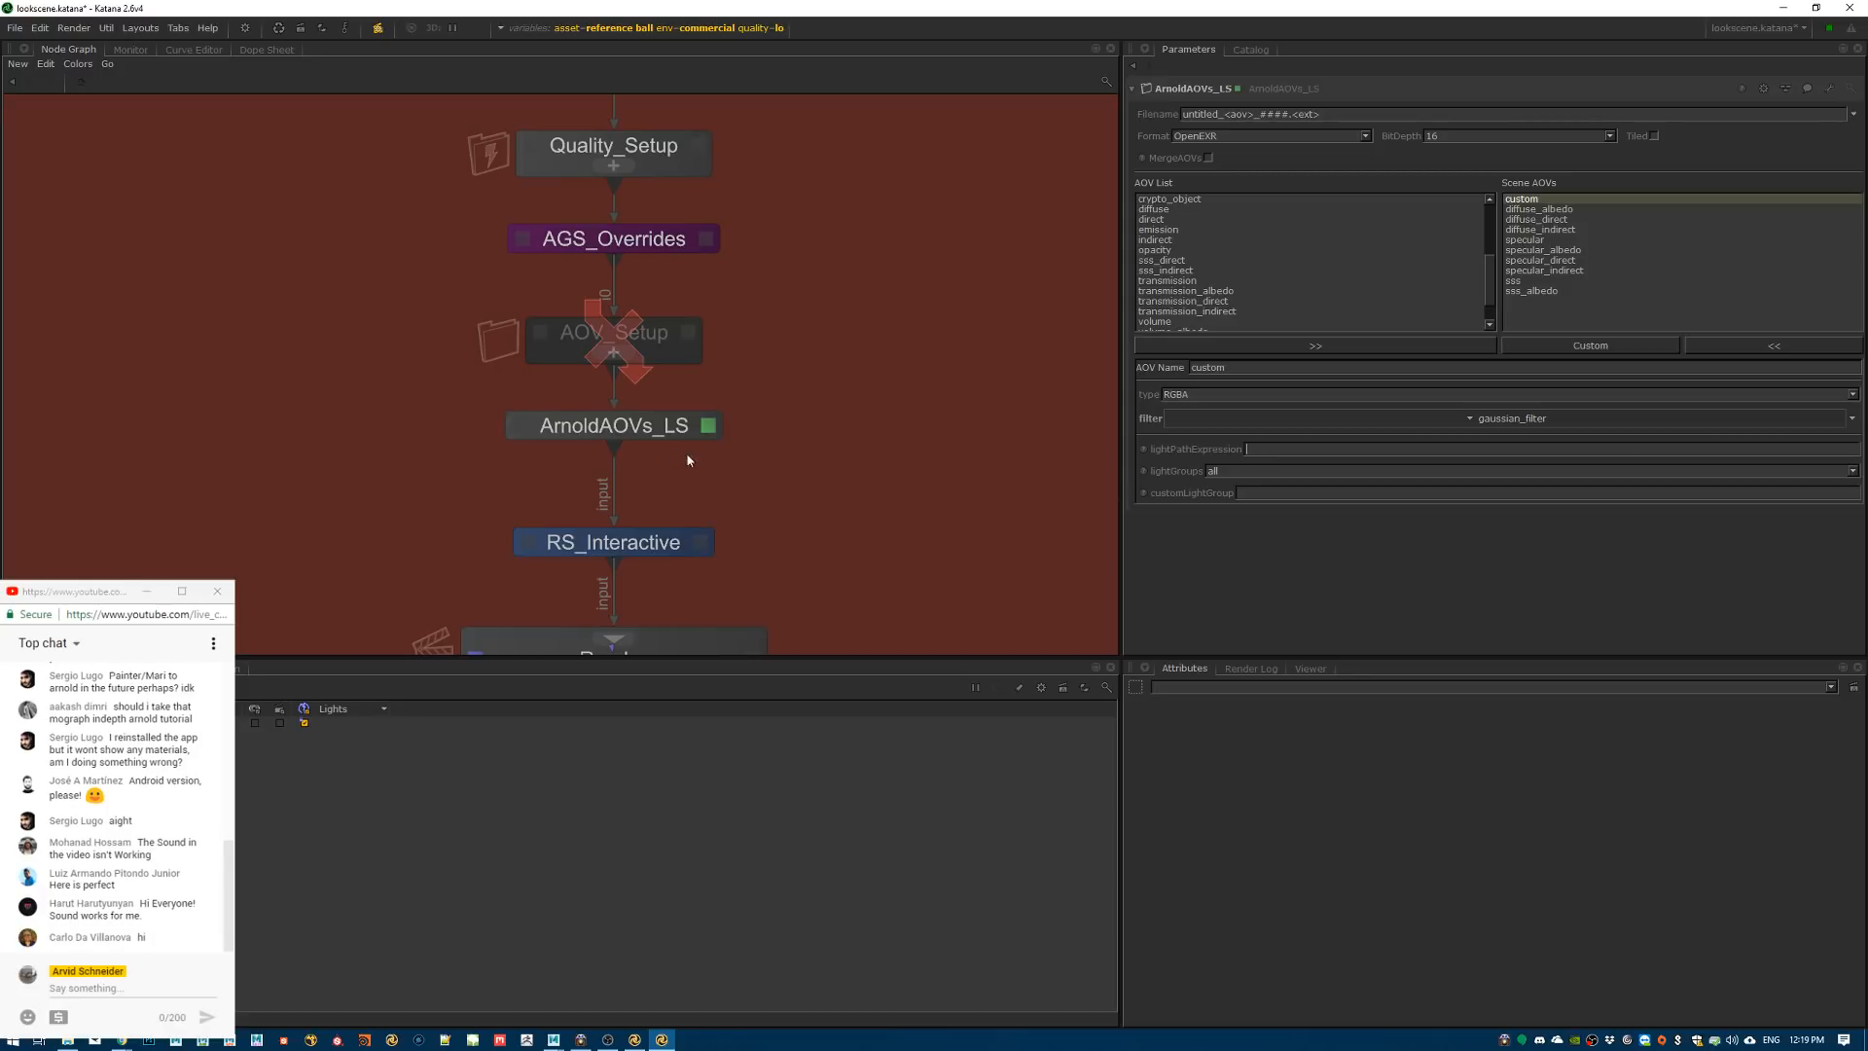
Insert a LightControl_LS node between ArnoldAOVs_LS and RS_Interactive and show its parameters
{"action": "key", "text": "Tab"}
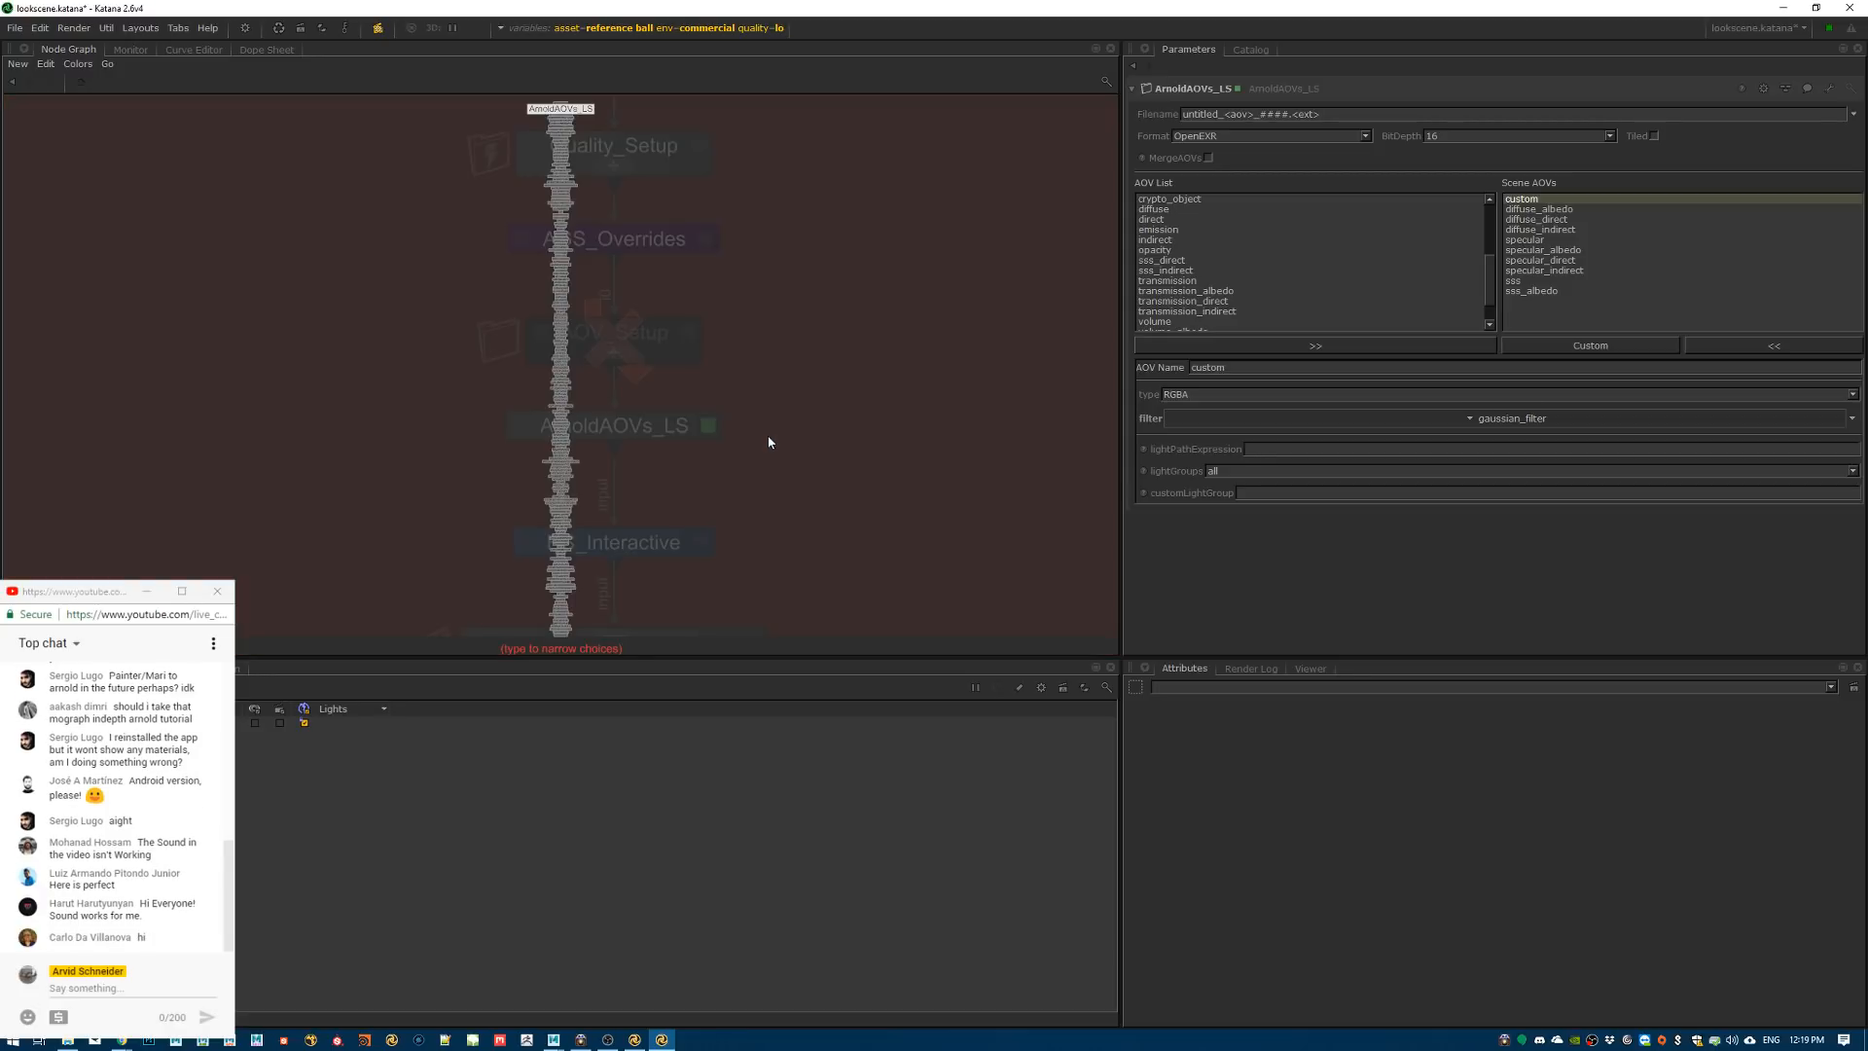
{"action": "type", "text": "lig"}
{"action": "key", "text": "Up"}
{"action": "key", "text": "Up"}
{"action": "key", "text": "Up"}
{"action": "key", "text": "Up"}
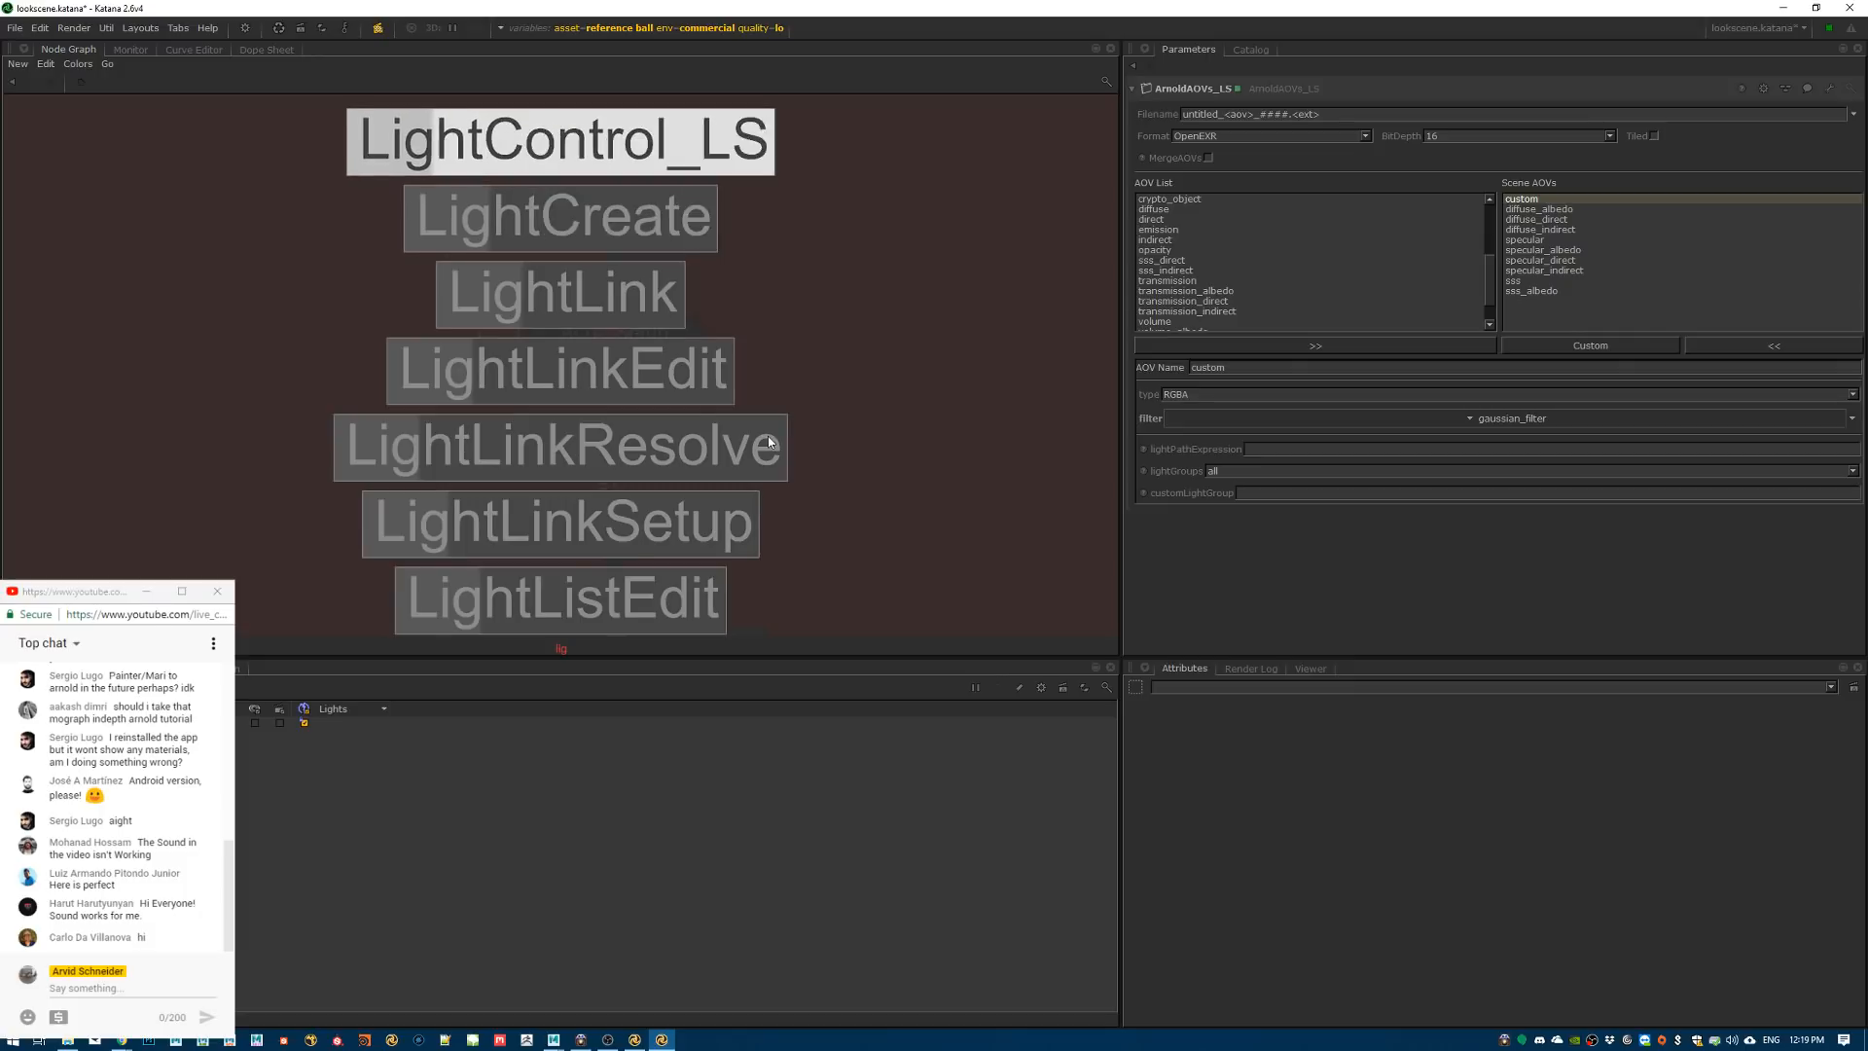
{"action": "key", "text": "Return"}
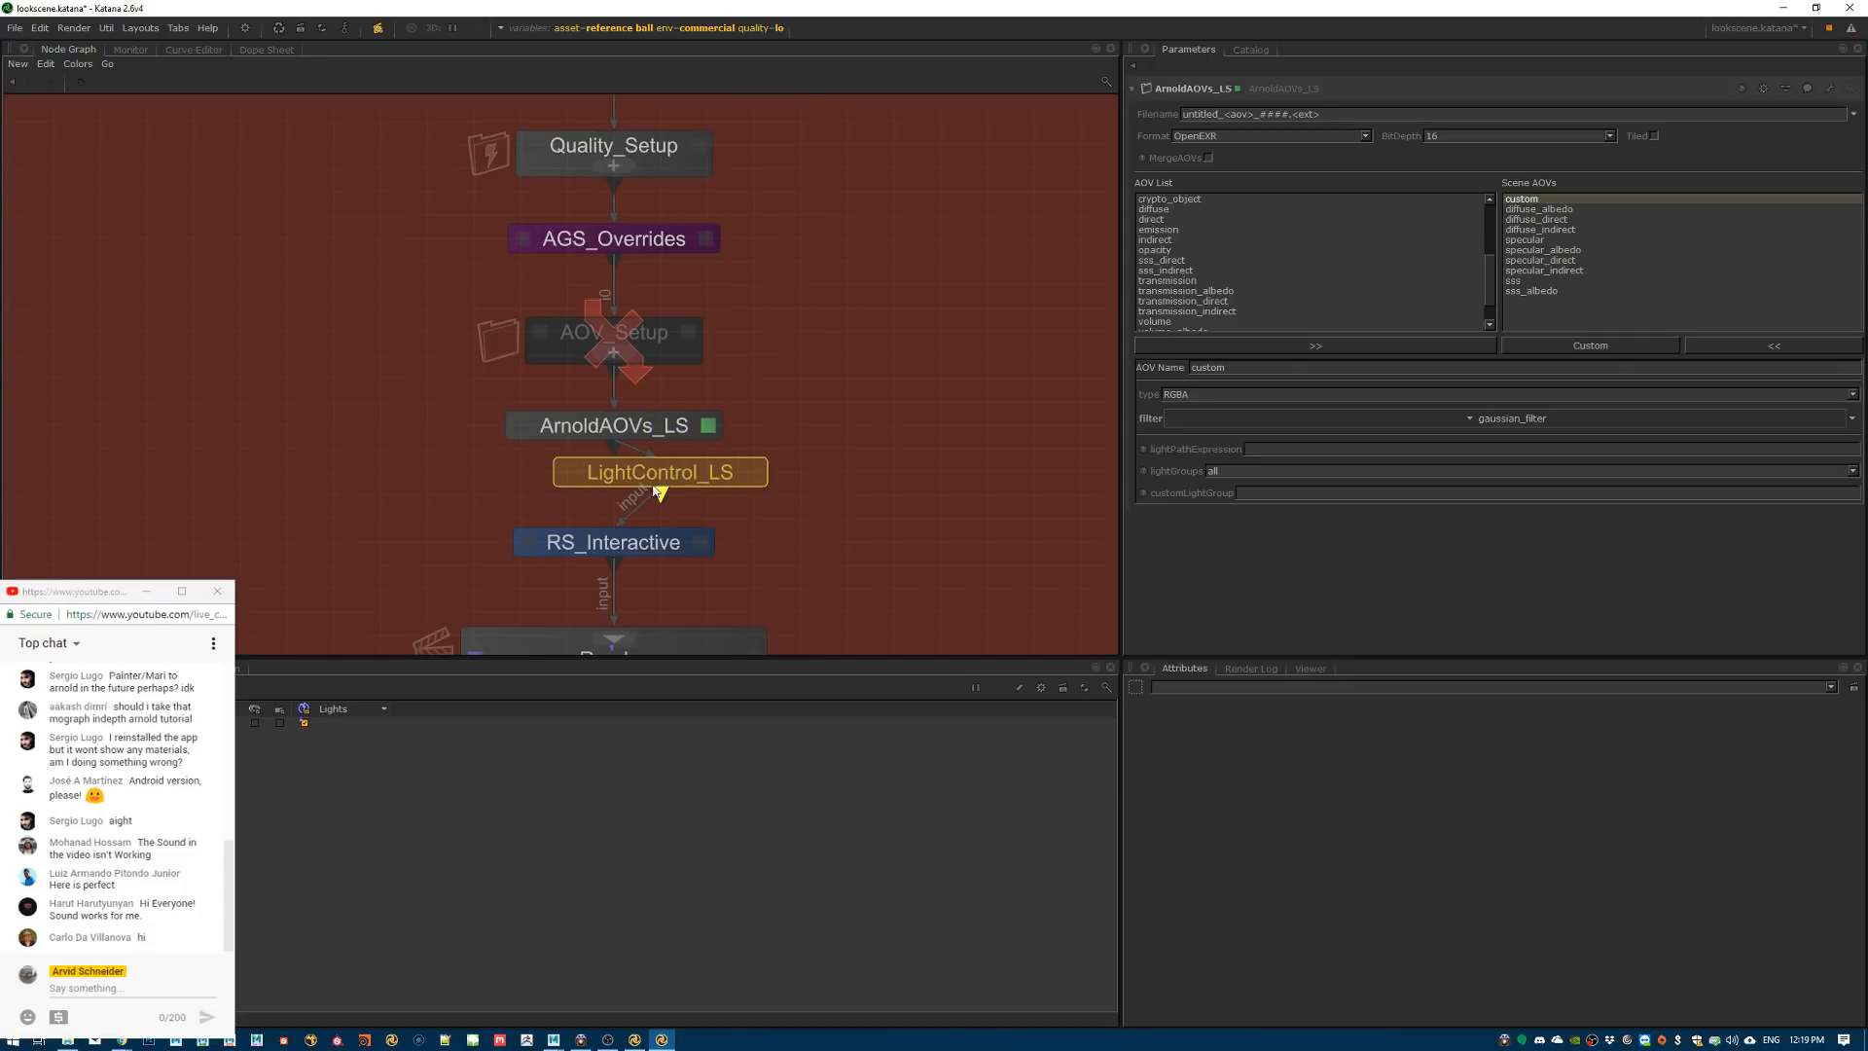
{"action": "left_click", "coordinate": [666, 501]}
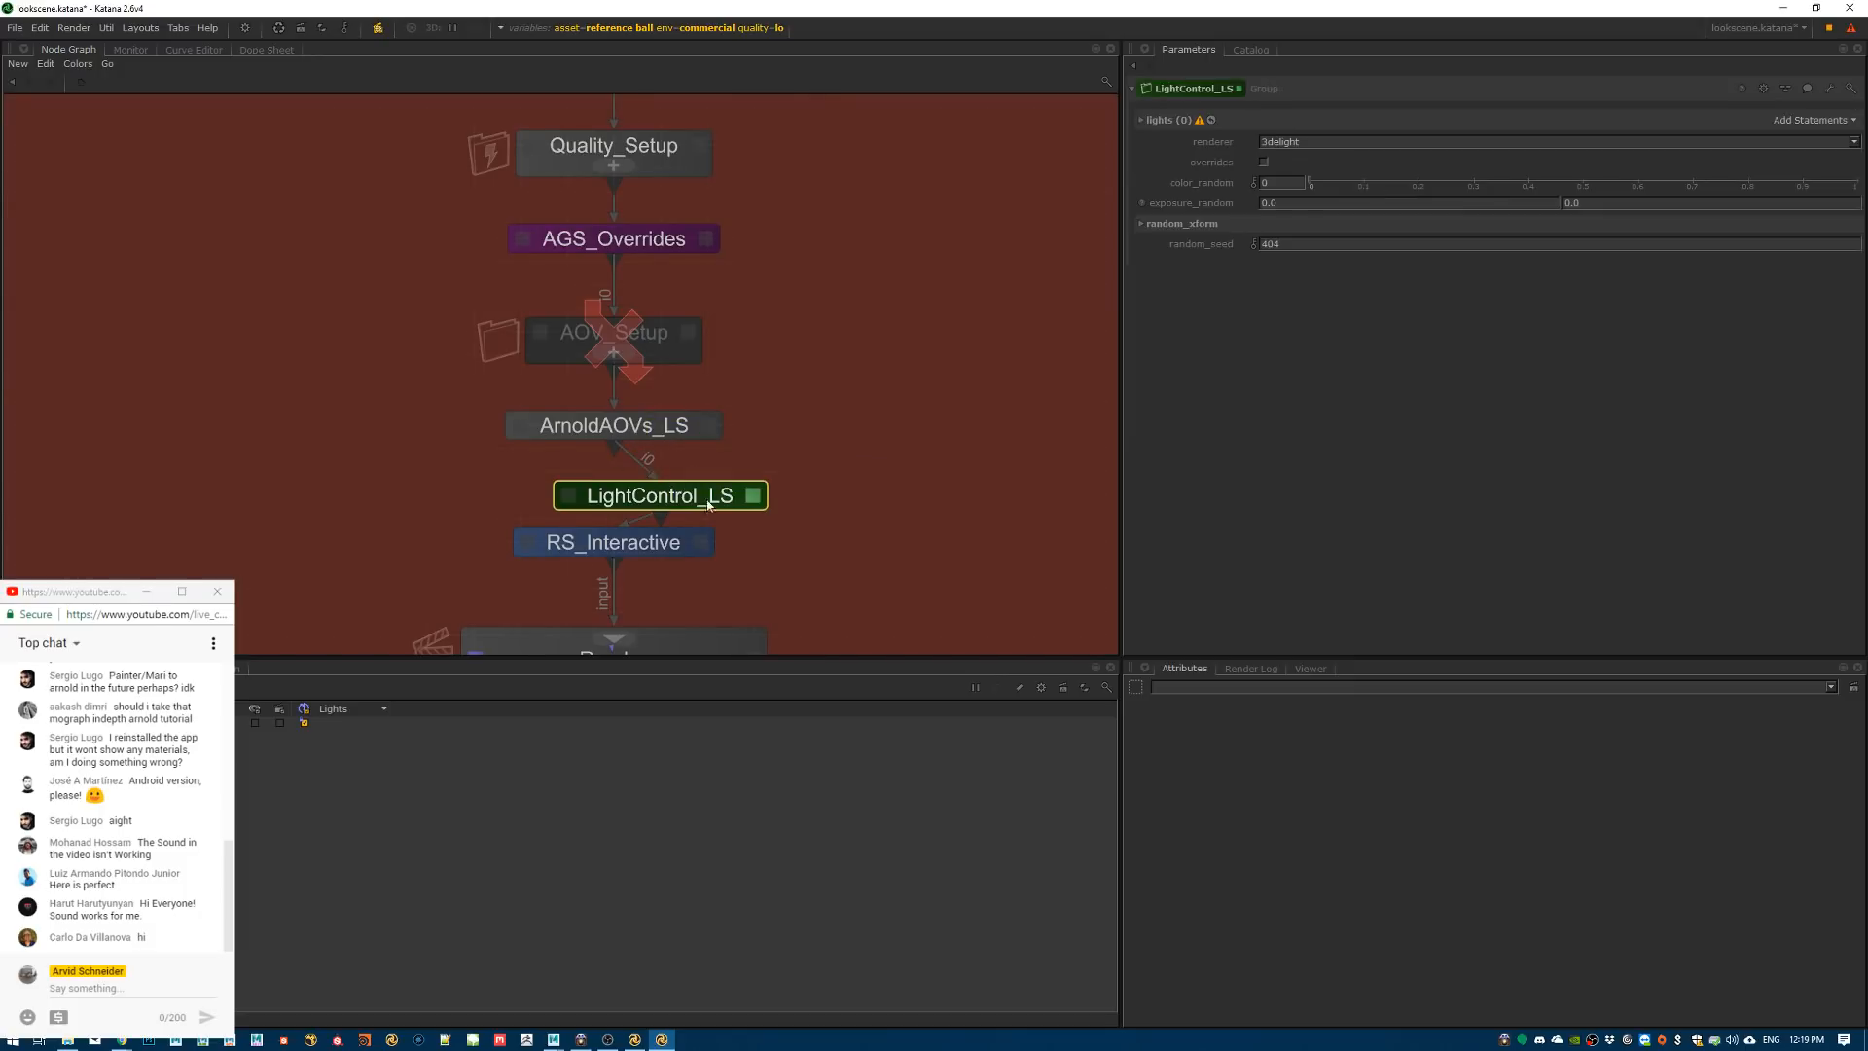
Set the LightControl_LS renderer to arnold and add an empty Paths statement to its lights
{"action": "left_click", "coordinate": [1309, 143]}
{"action": "left_click", "coordinate": [1278, 155]}
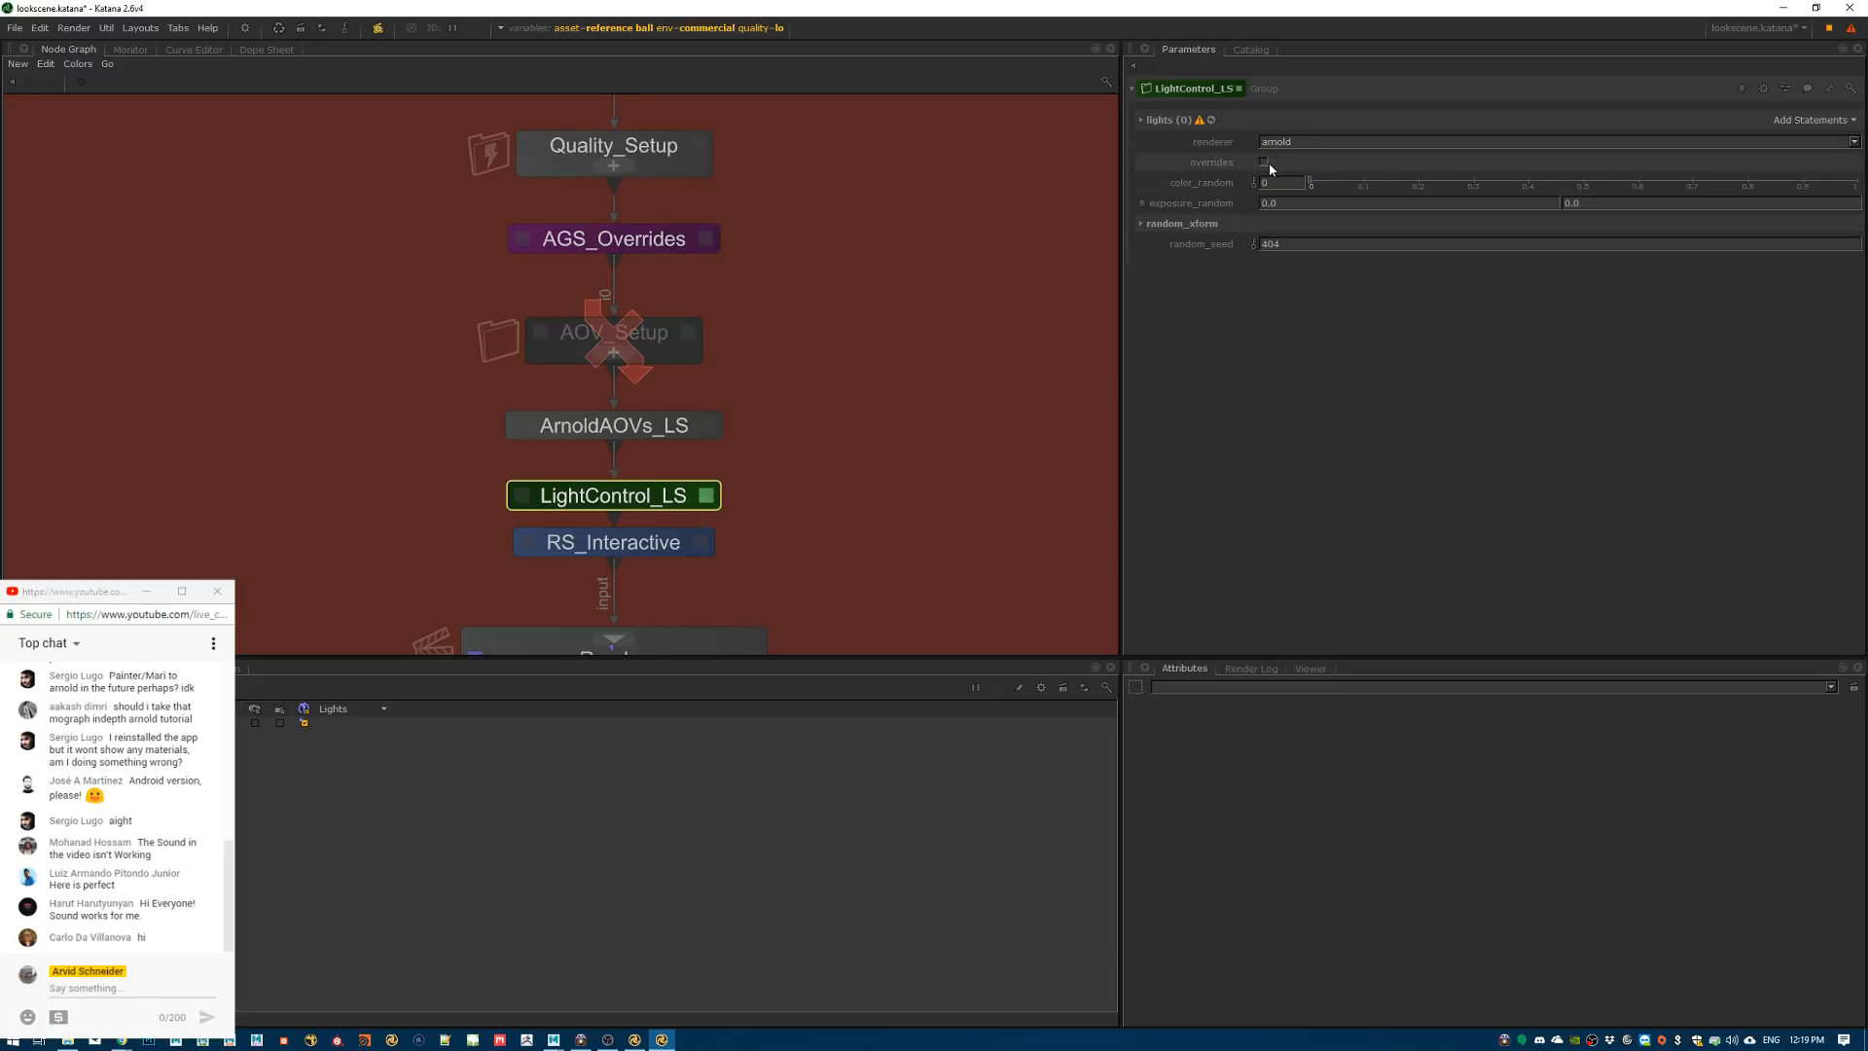
{"action": "left_click", "coordinate": [1149, 120]}
{"action": "left_click", "coordinate": [1812, 120]}
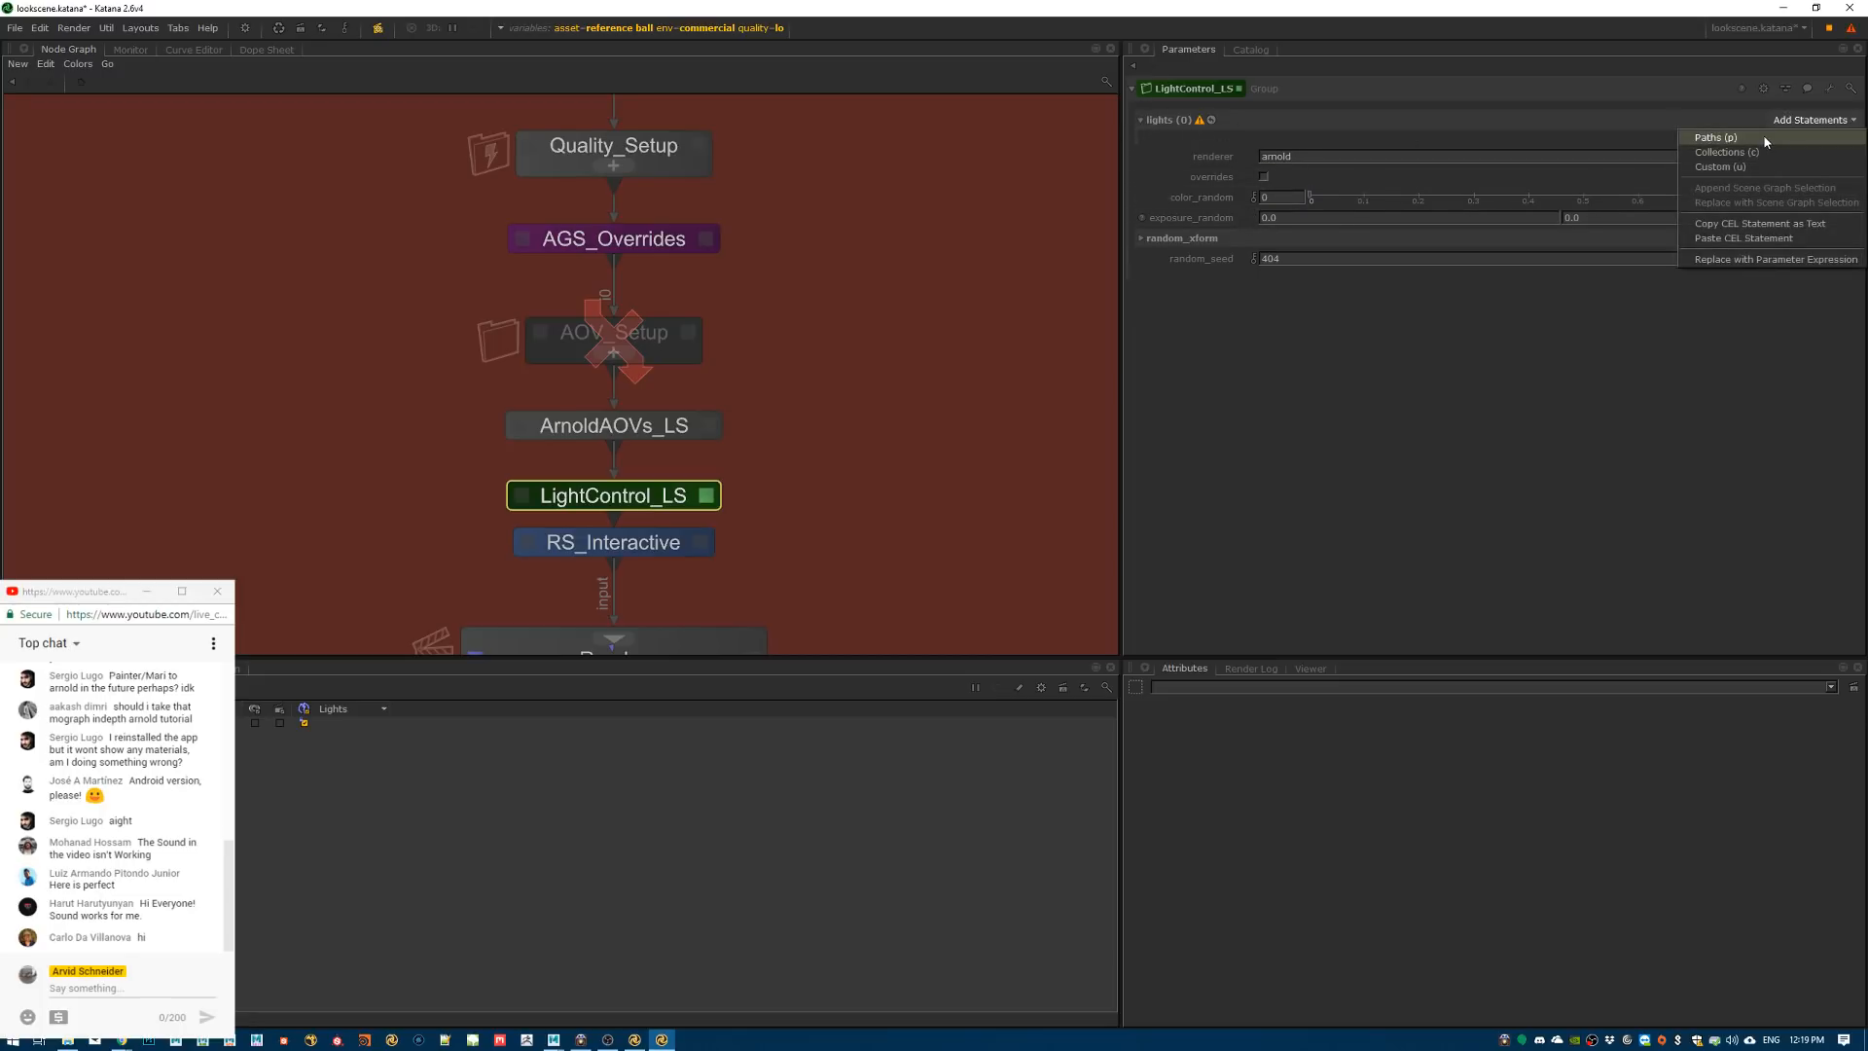
{"action": "left_click", "coordinate": [1757, 137]}
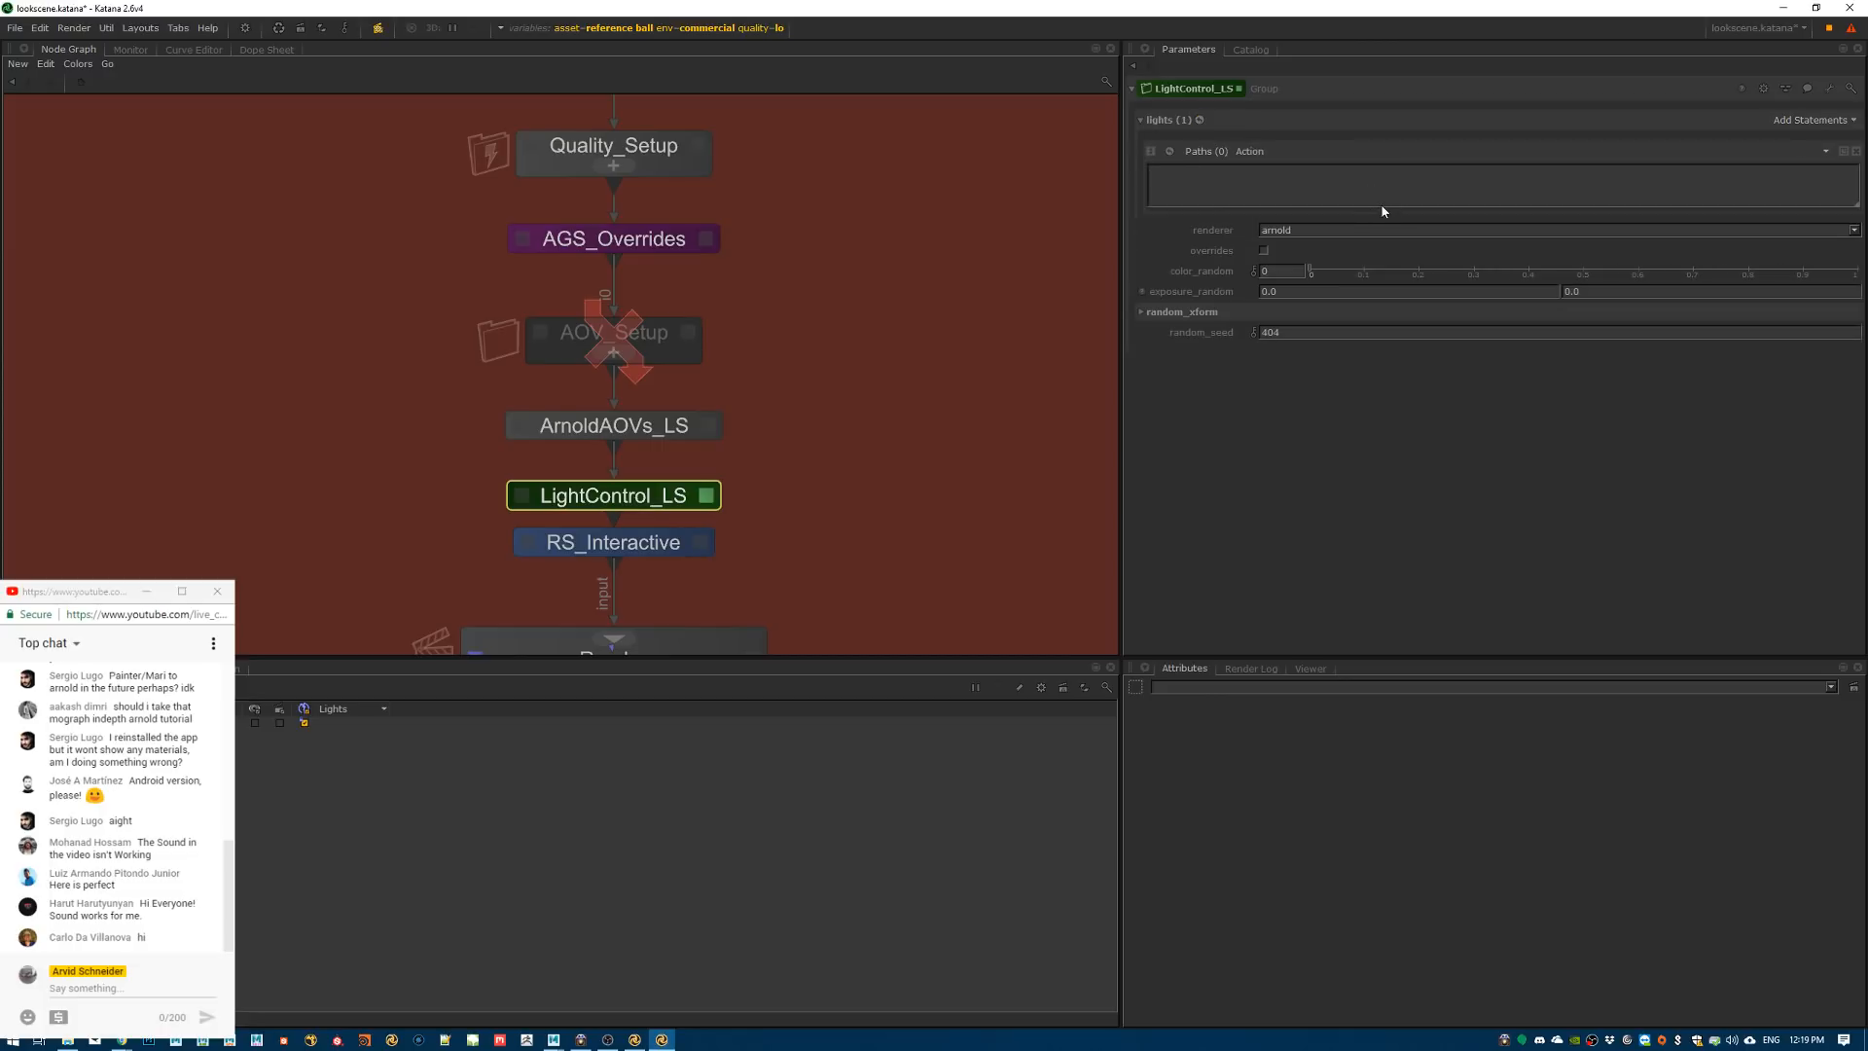
Try out the color_random slider, return it to 0, and toggle the random_xform section
{"action": "left_click_drag", "start_coordinate": [1309, 271], "coordinate": [1453, 269]}
{"action": "left_click_drag", "start_coordinate": [1700, 270], "coordinate": [1306, 271]}
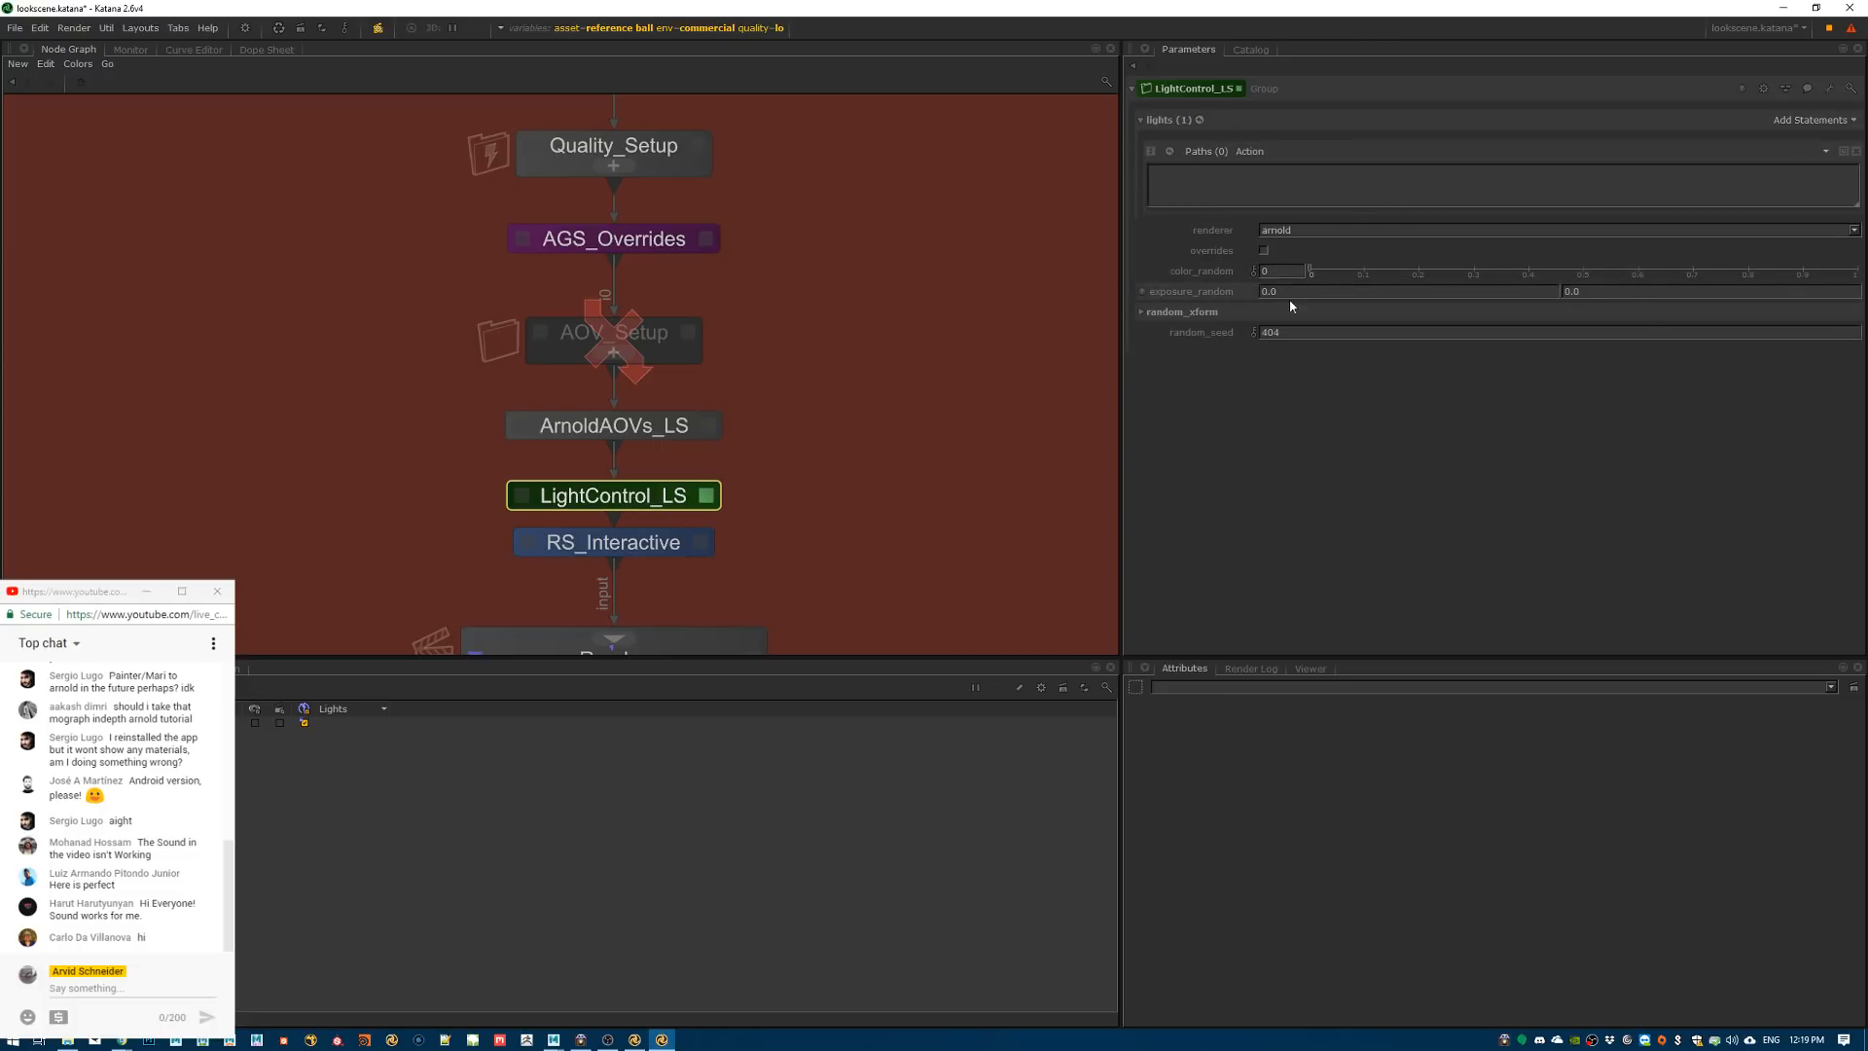
{"action": "left_click", "coordinate": [1167, 314]}
{"action": "left_click", "coordinate": [1167, 313]}
Delete the ArnoldAOVs_LS and LightControl_LS nodes from the Render section of the node graph
{"action": "left_click_drag", "start_coordinate": [788, 429], "coordinate": [502, 505]}
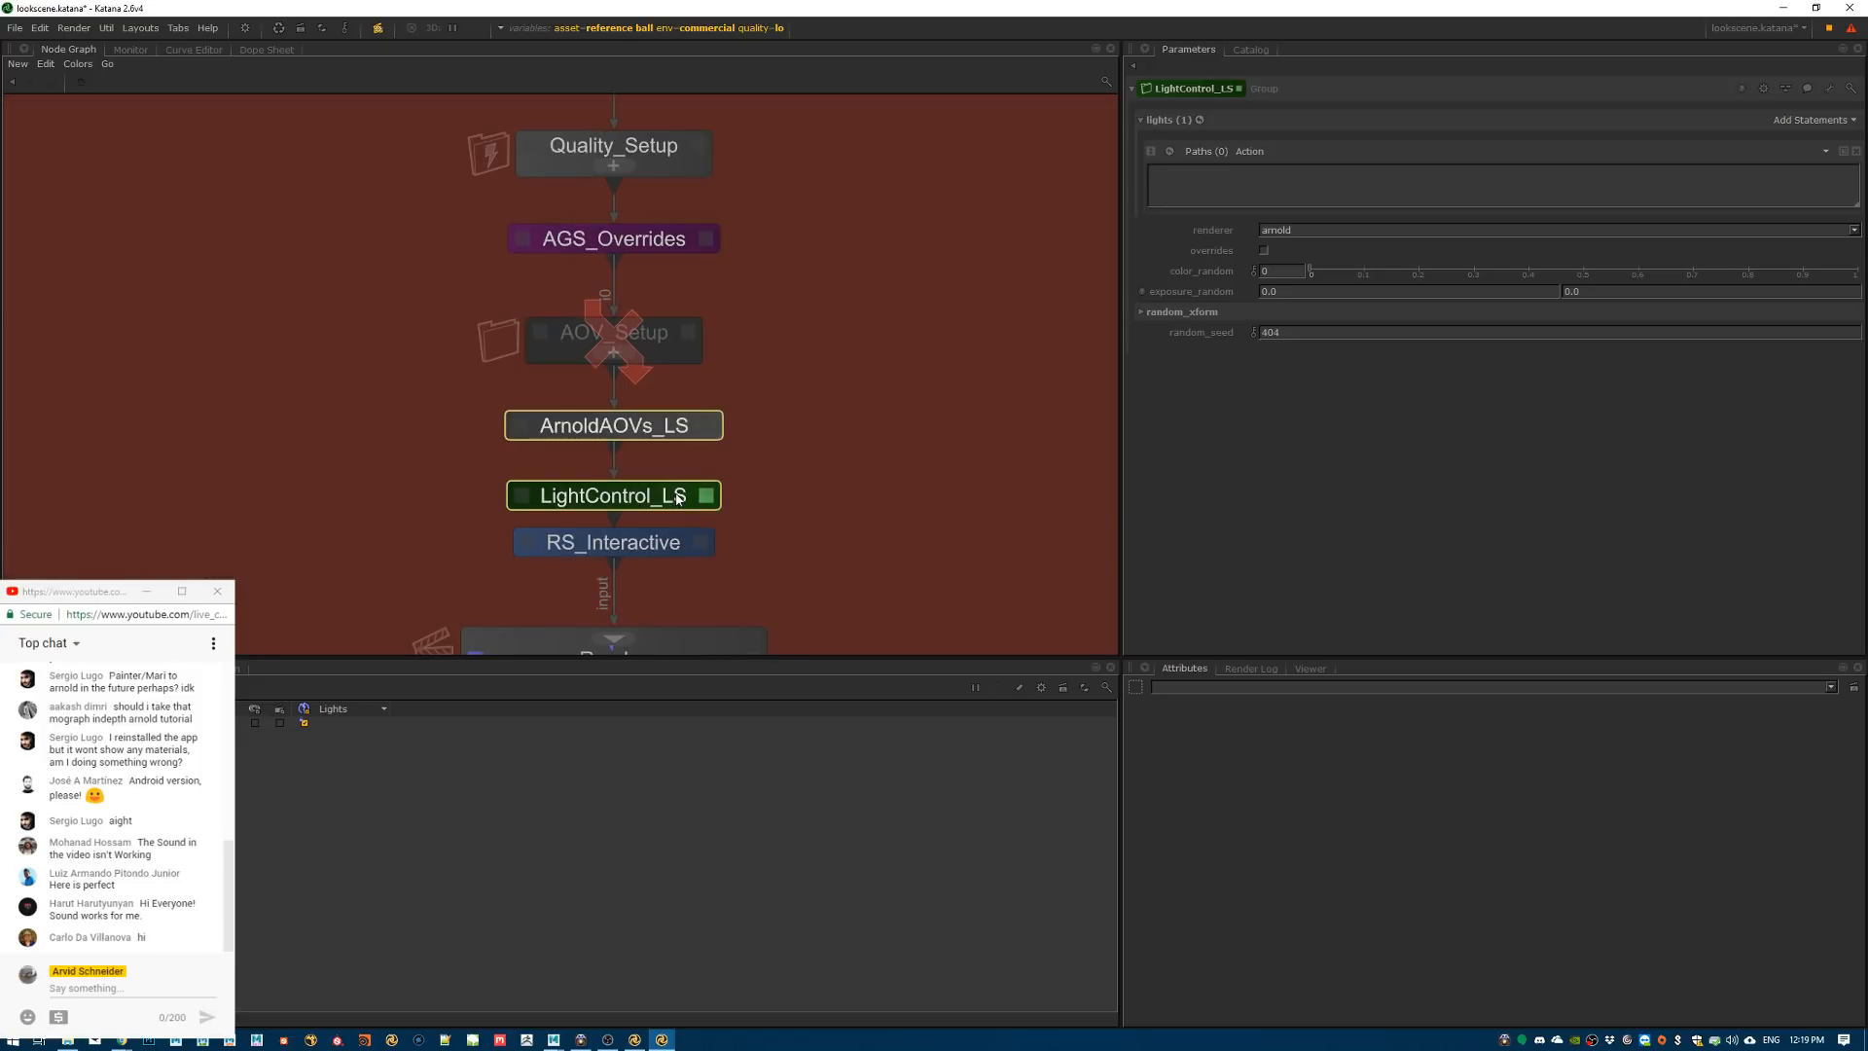
{"action": "key", "text": "Delete"}
{"action": "key", "text": "Tab"}
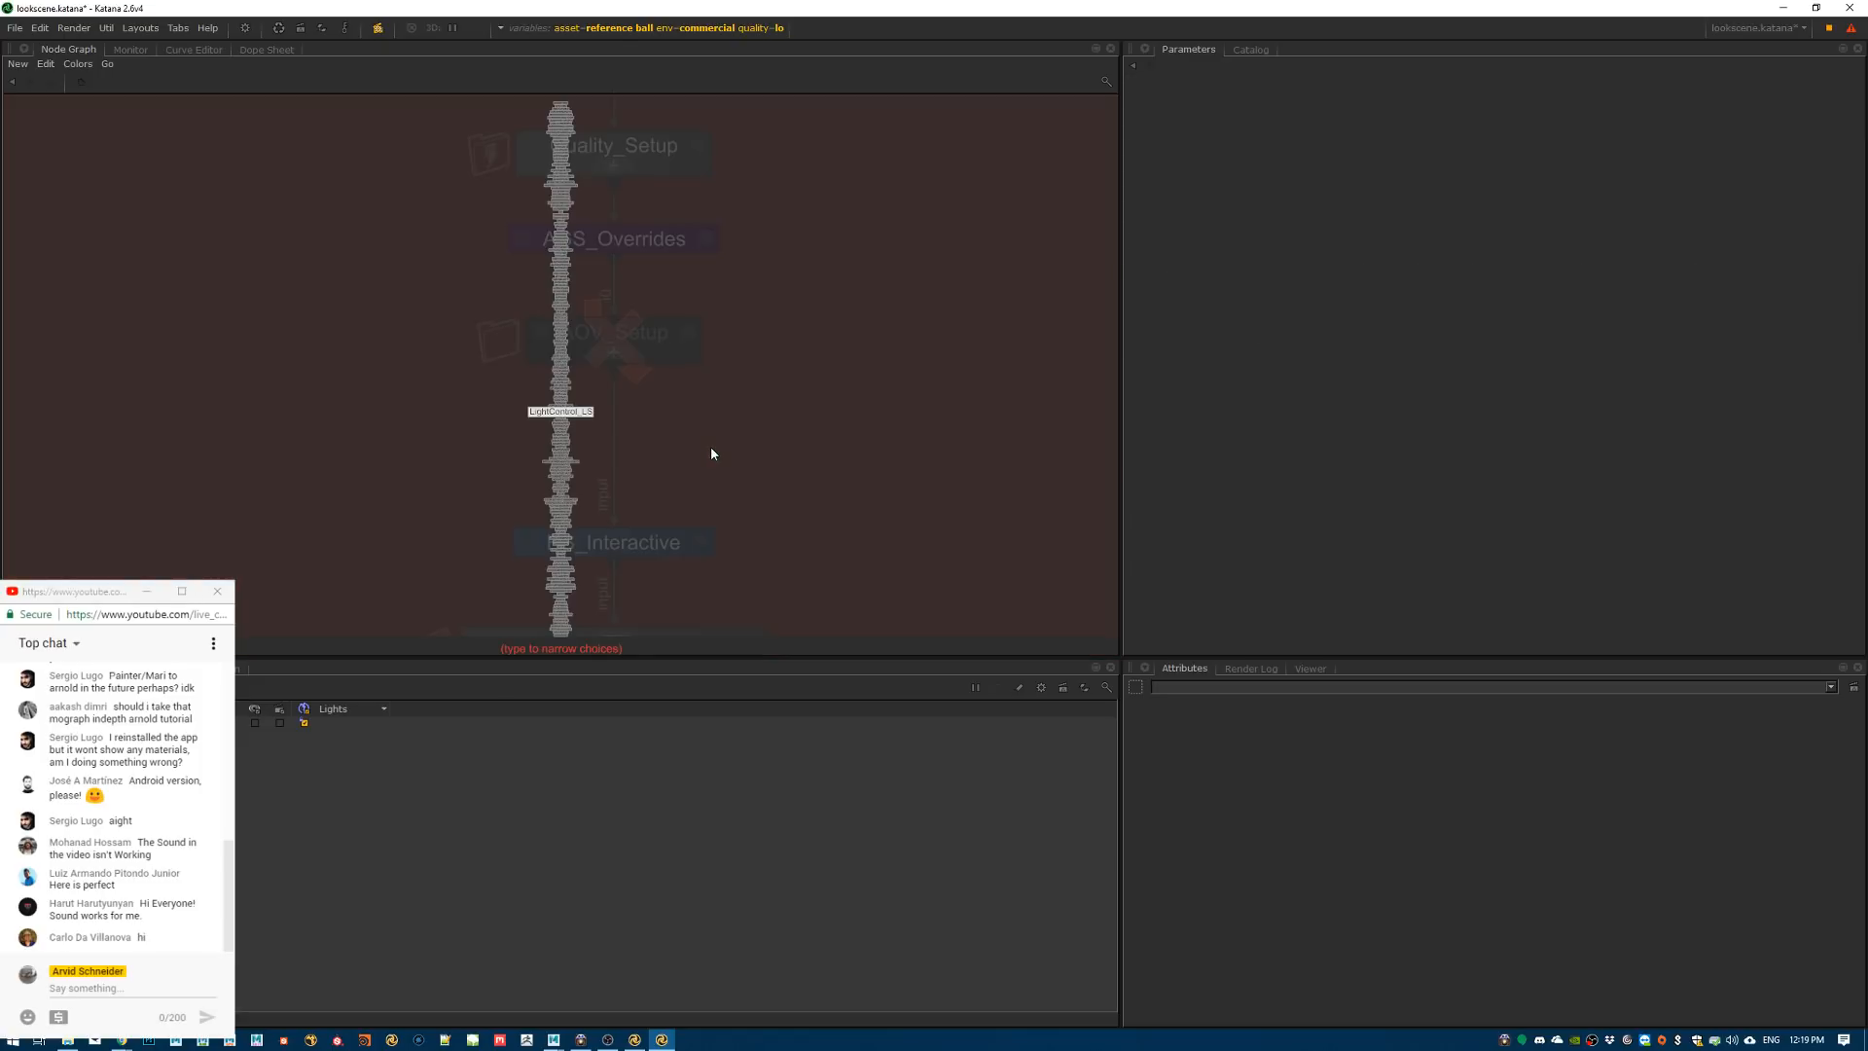
{"action": "type", "text": "*"}
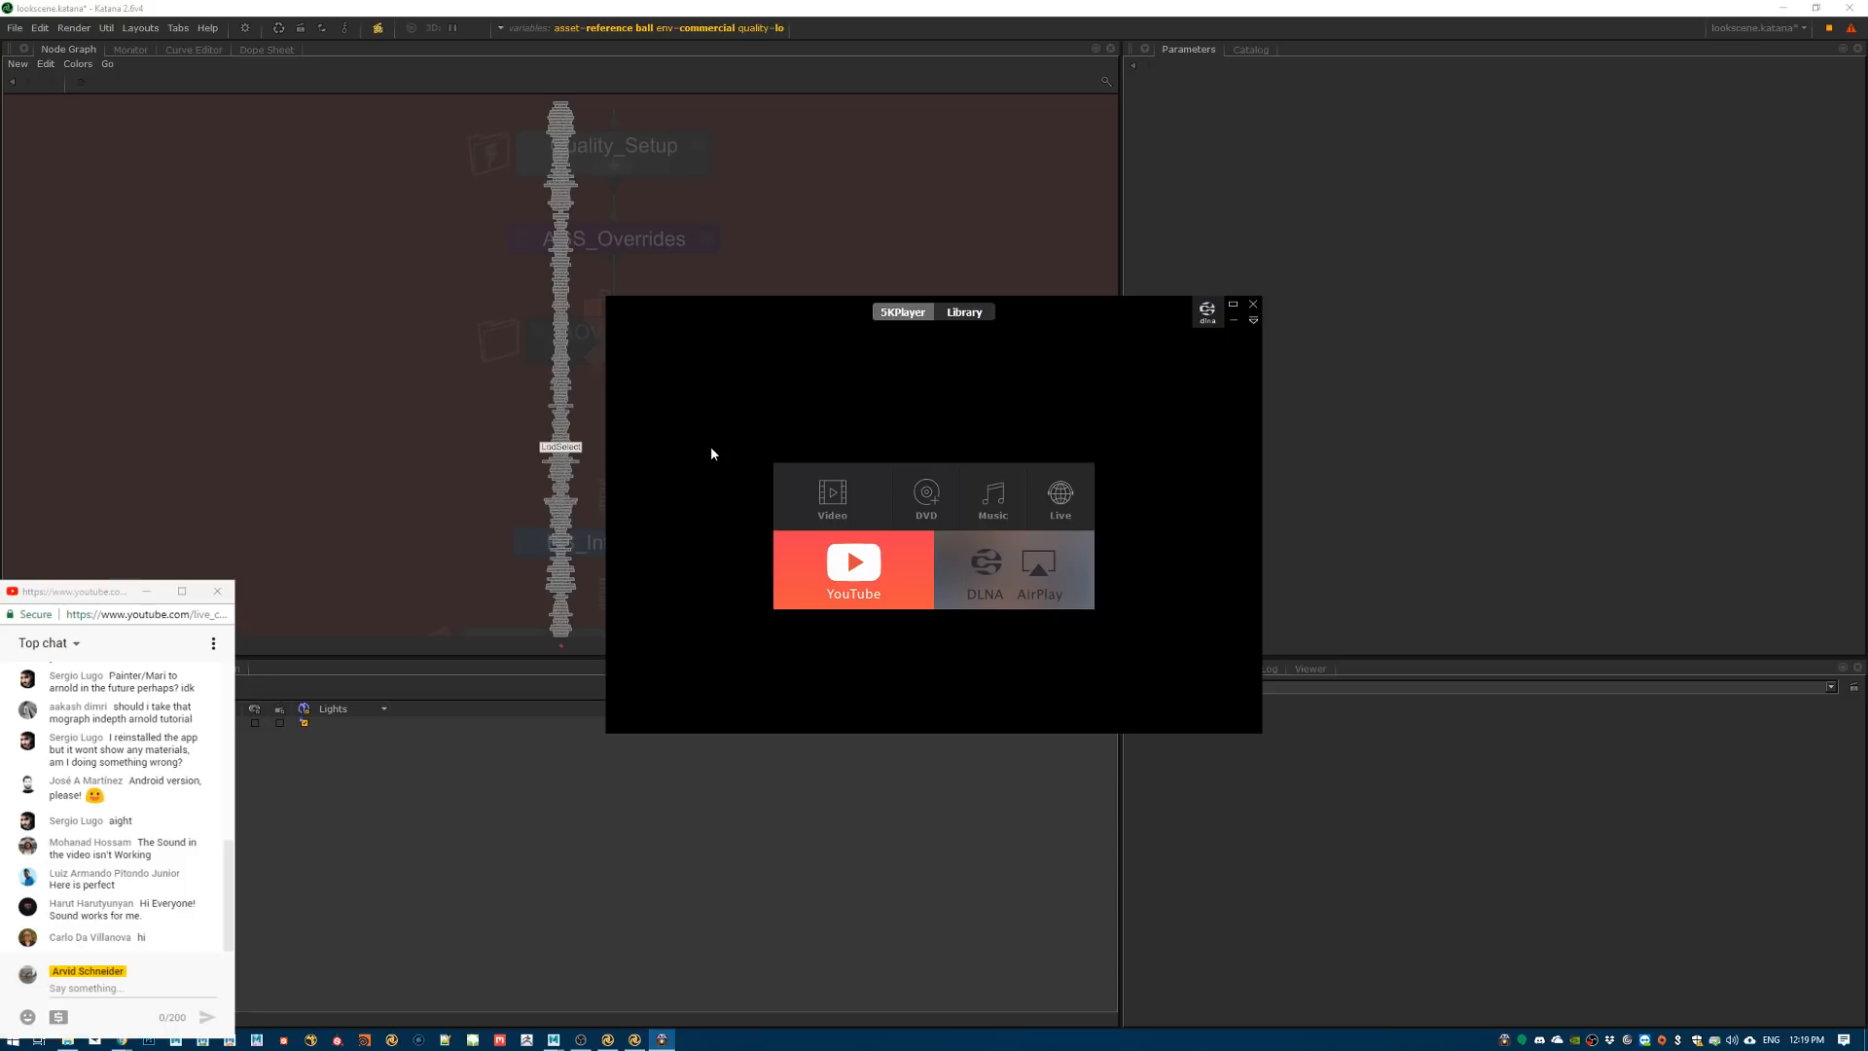
{"action": "left_click", "coordinate": [1252, 303]}
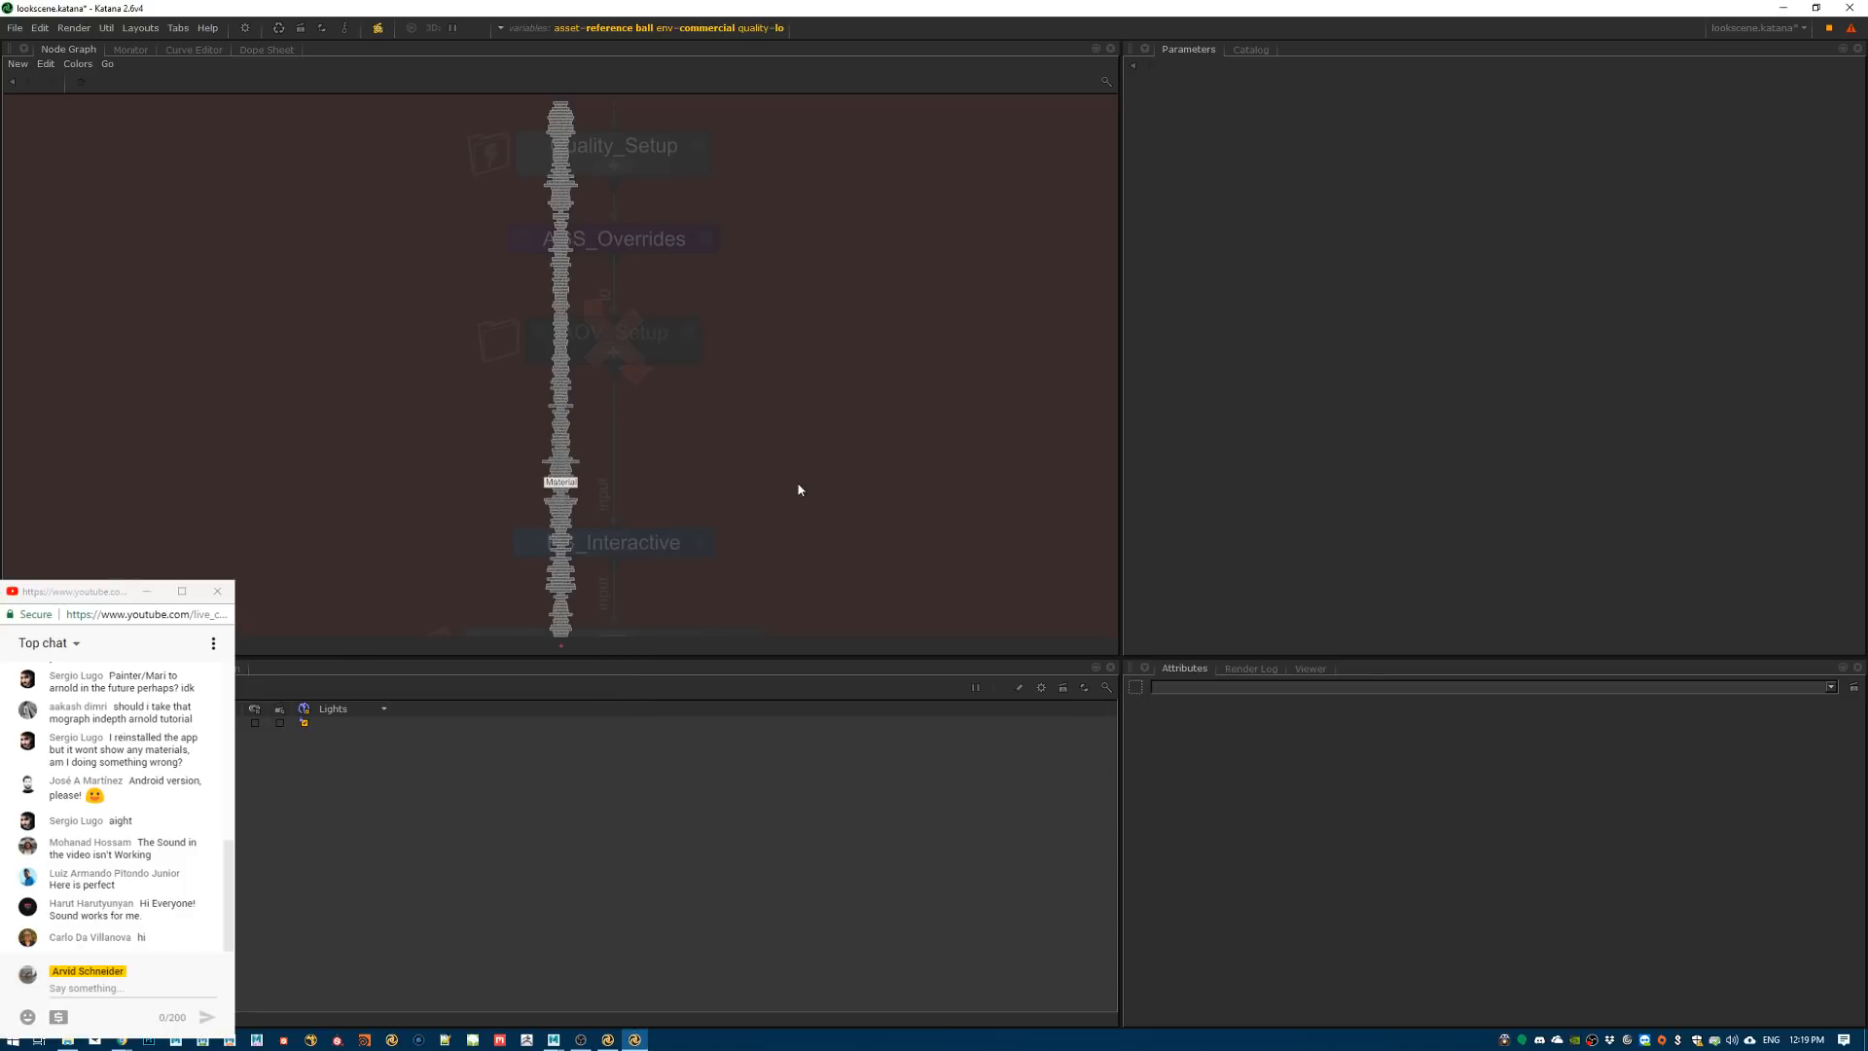
{"action": "key", "text": "Escape"}
List the node types matching "ls" to examine the Lightshader nodes, and dismiss the list
{"action": "key", "text": "Tab"}
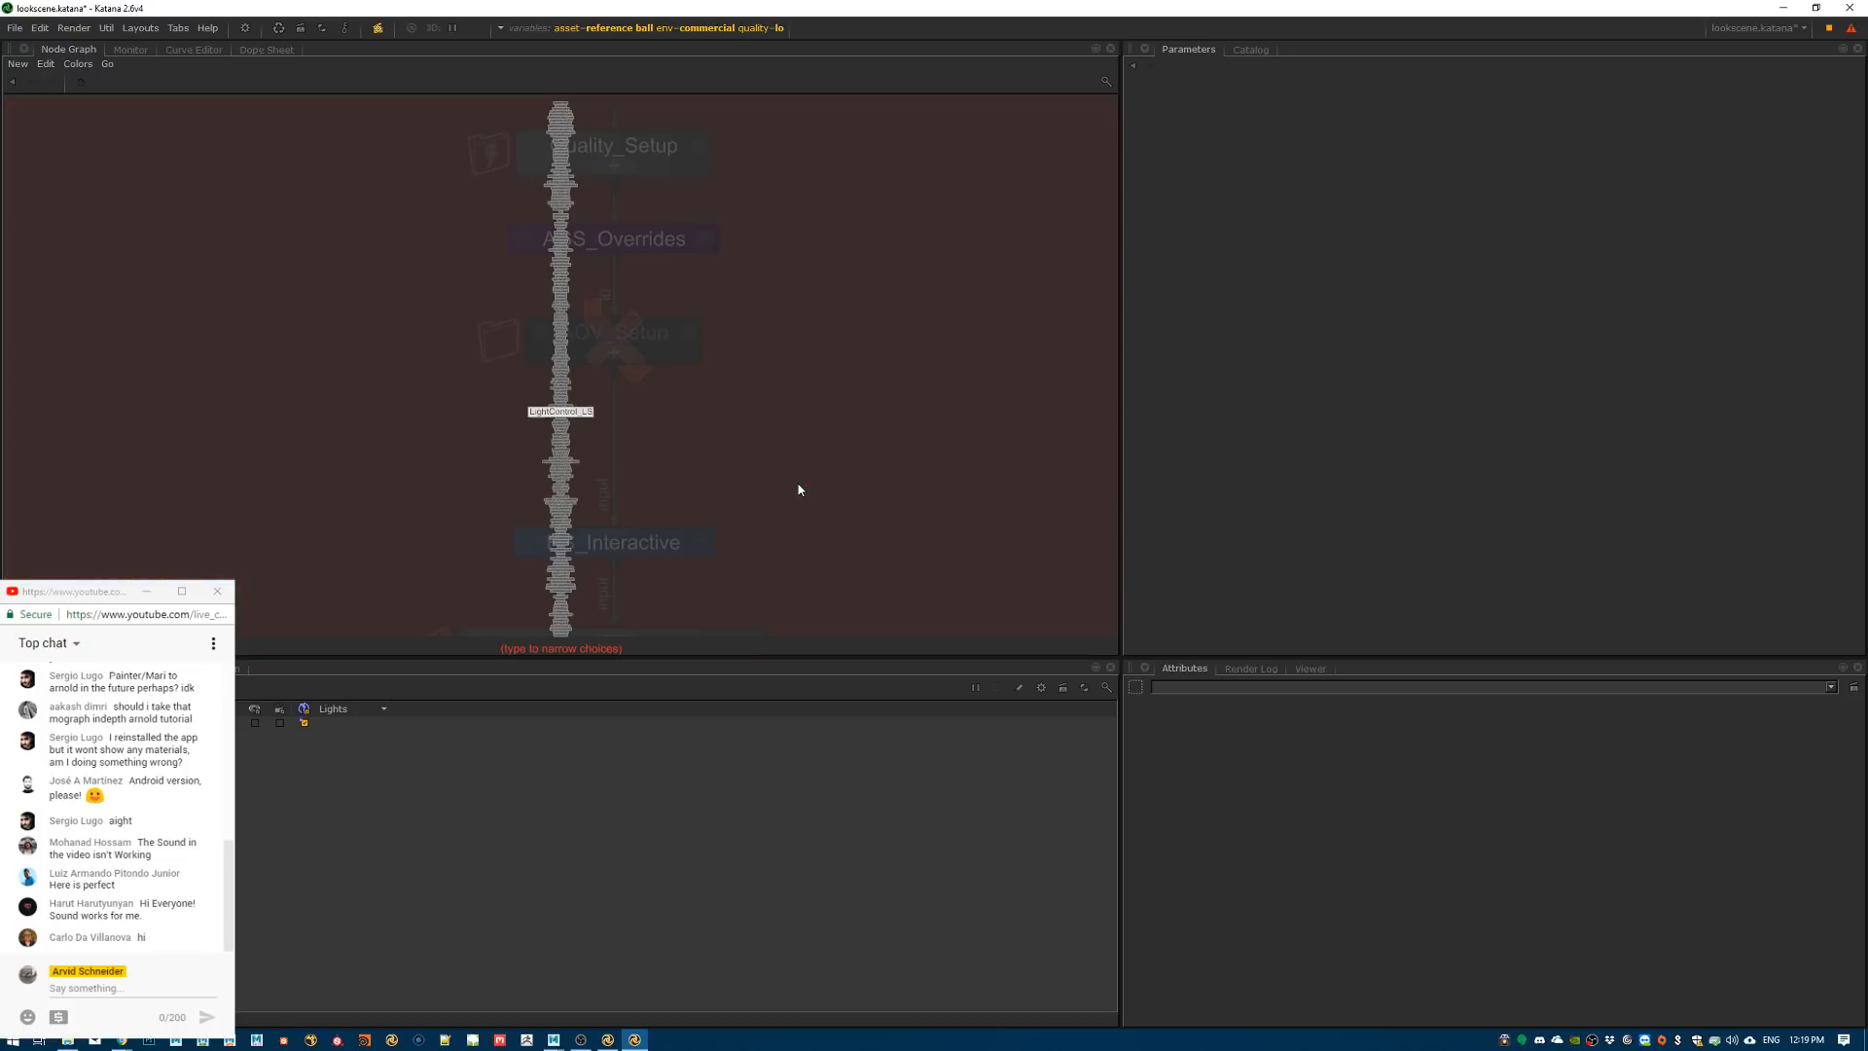
{"action": "type", "text": "ls"}
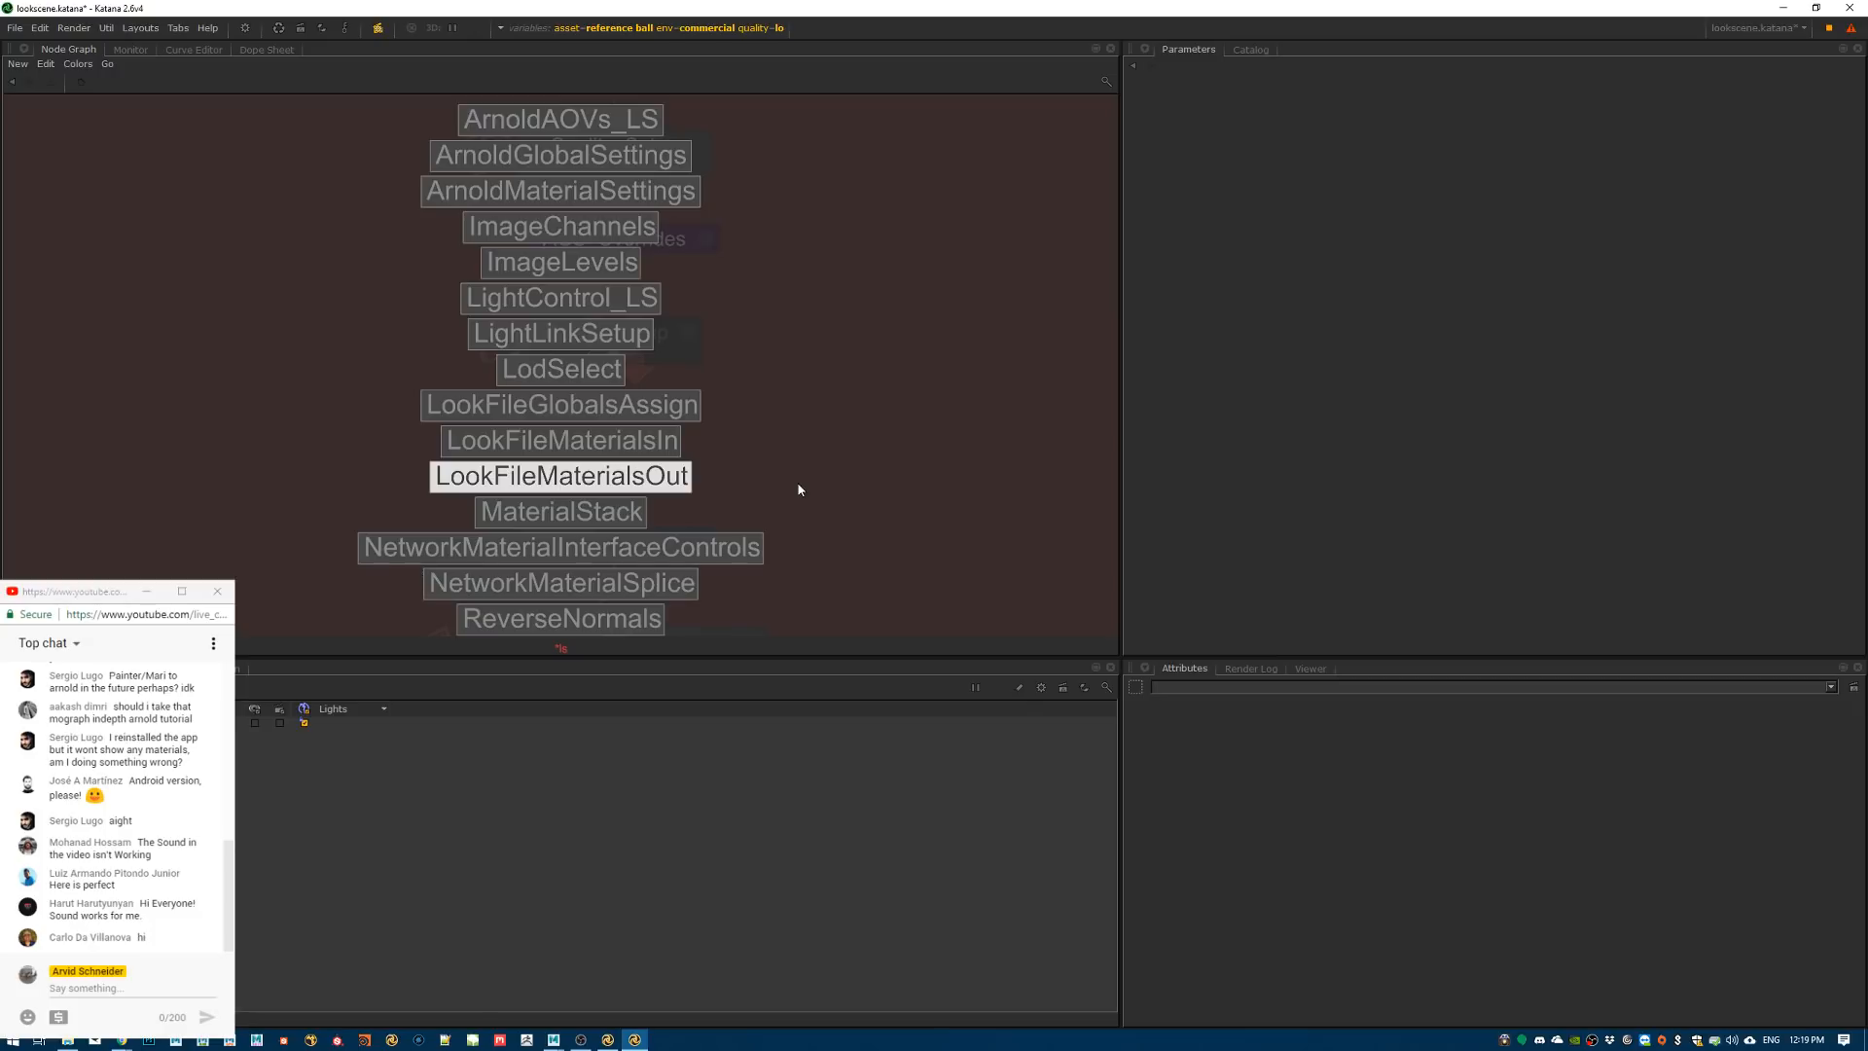
{"action": "key", "text": "Escape"}
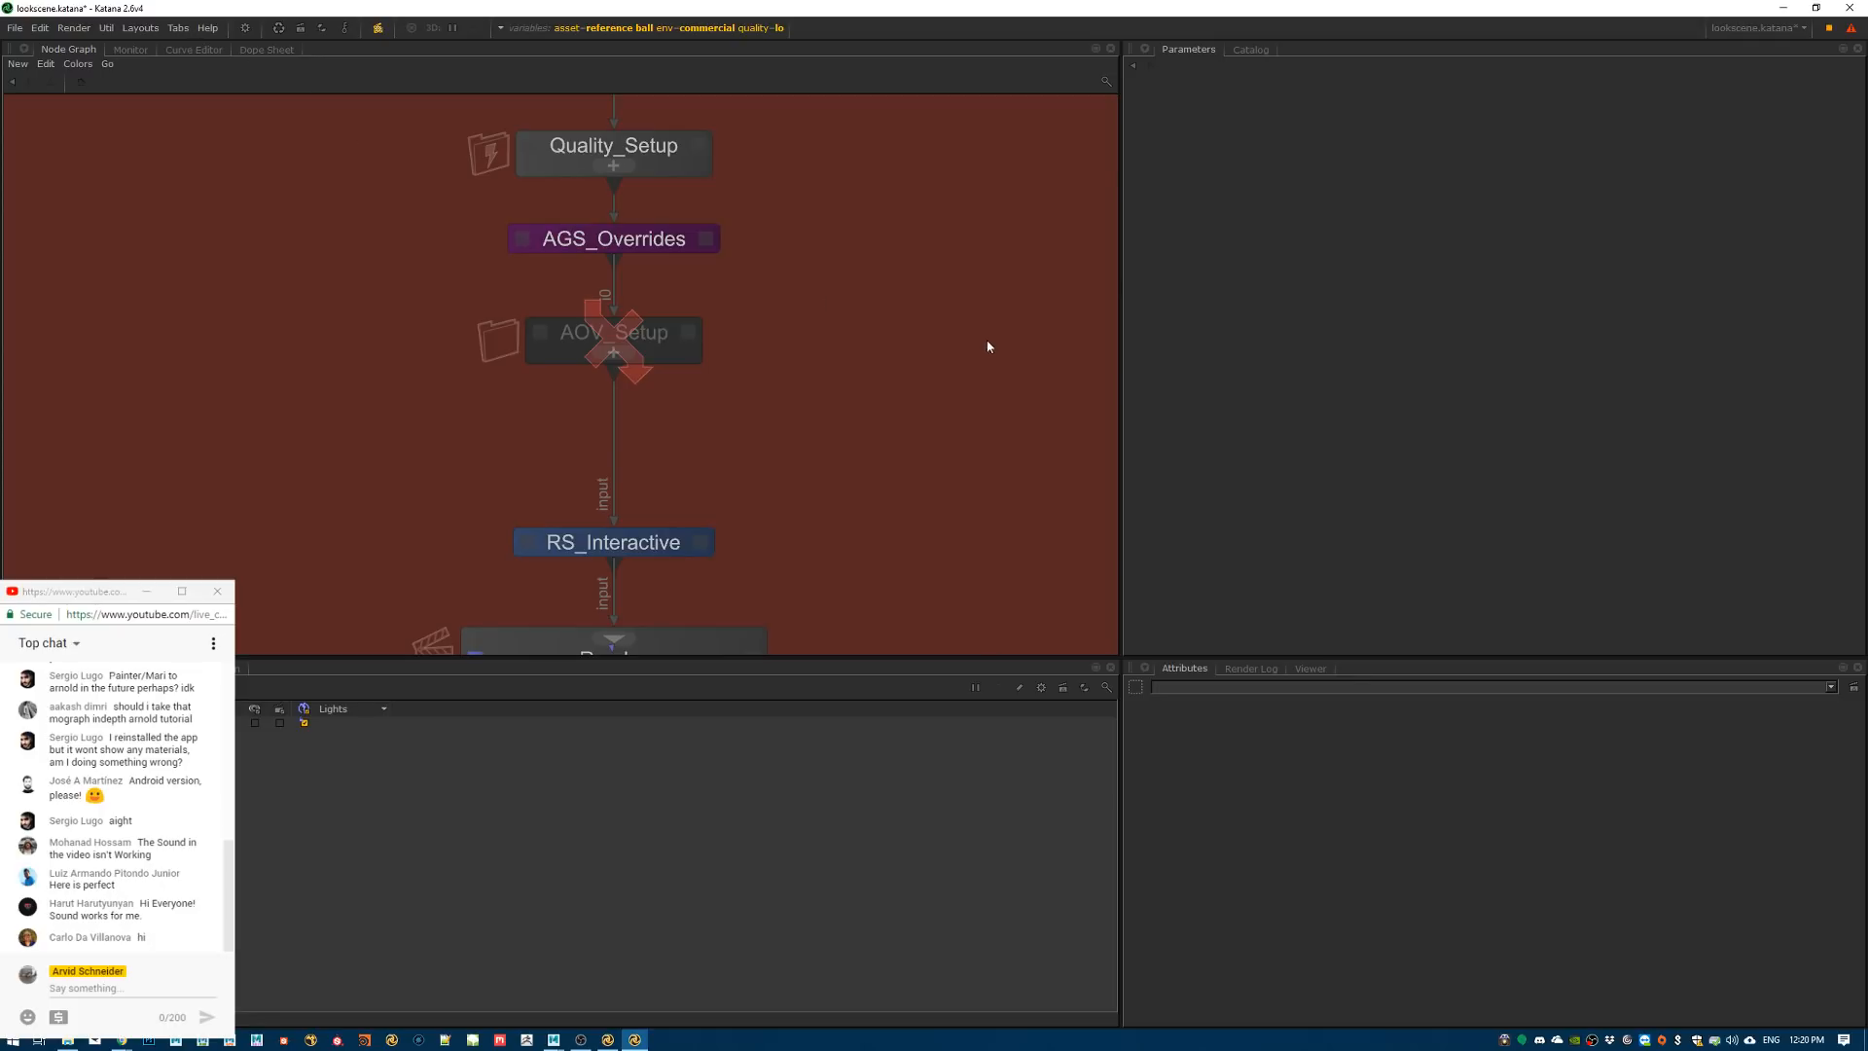
{"action": "scroll", "coordinate": [1006, 347], "scroll_direction": "down", "scroll_amount": 5}
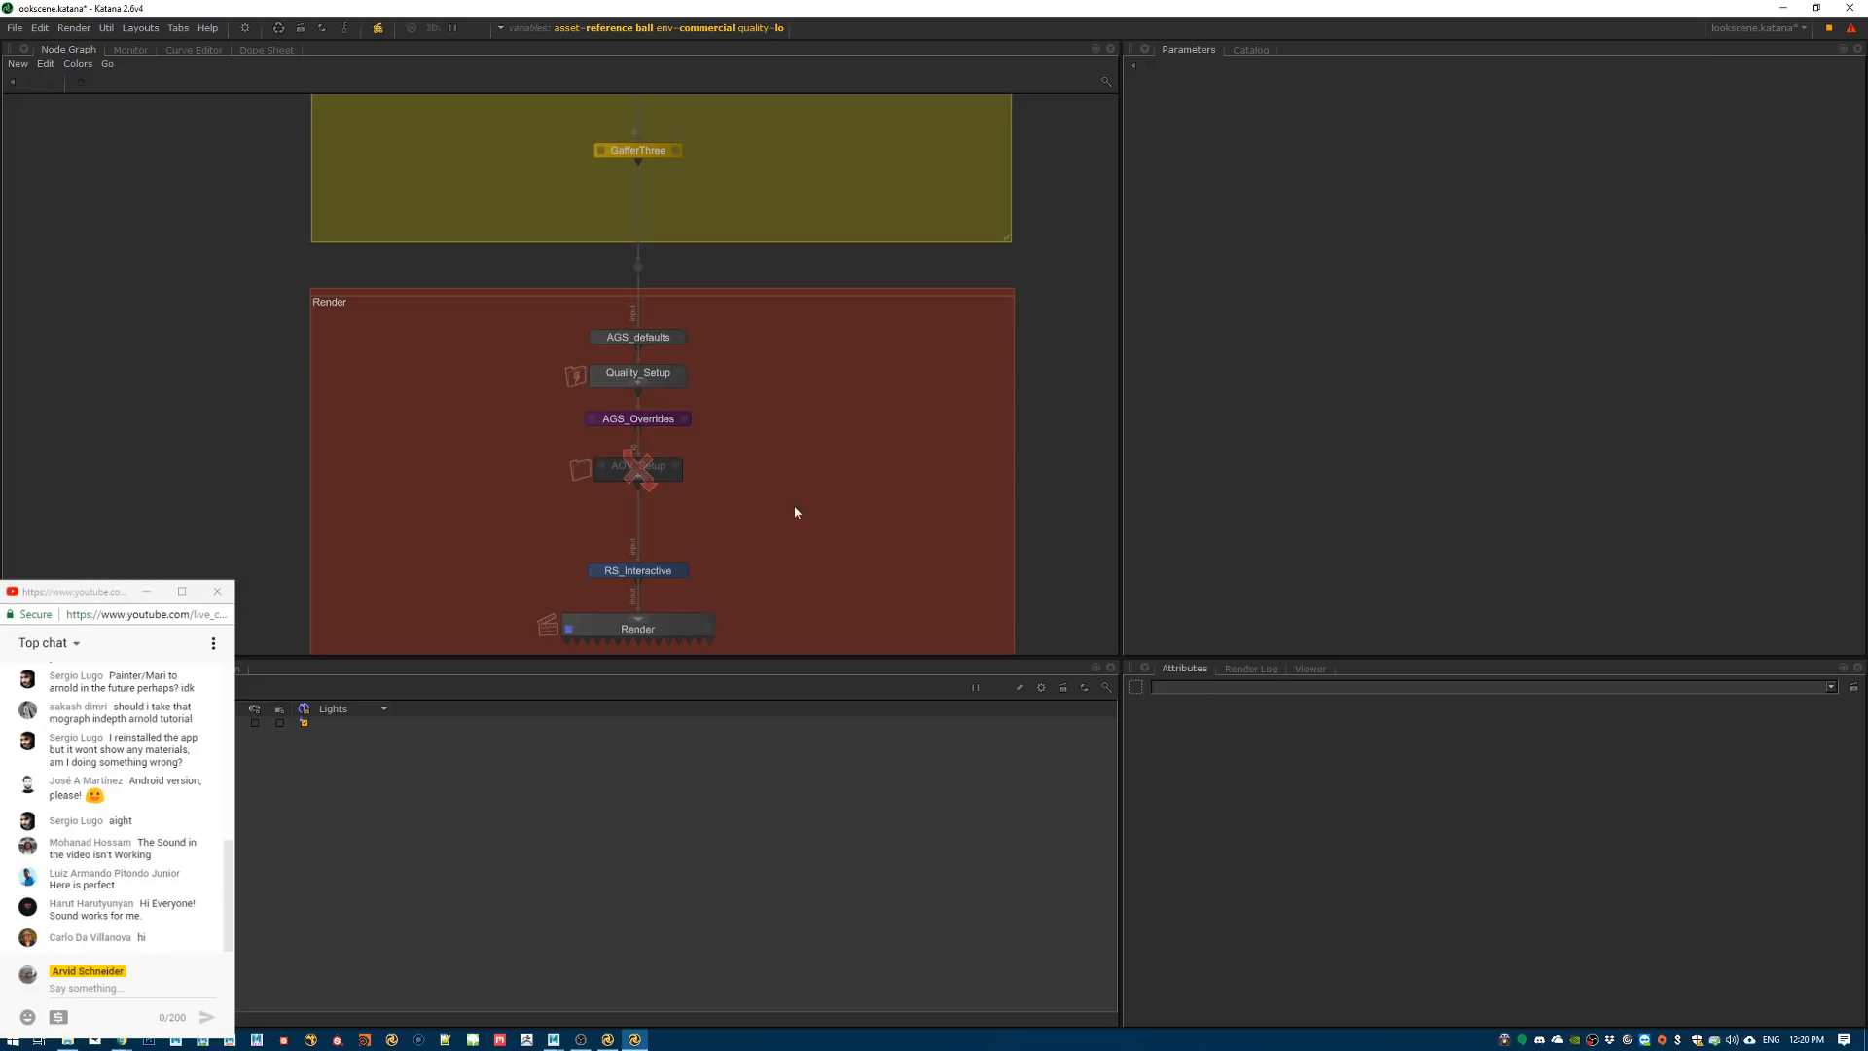
{"action": "right_click", "coordinate": [782, 436]}
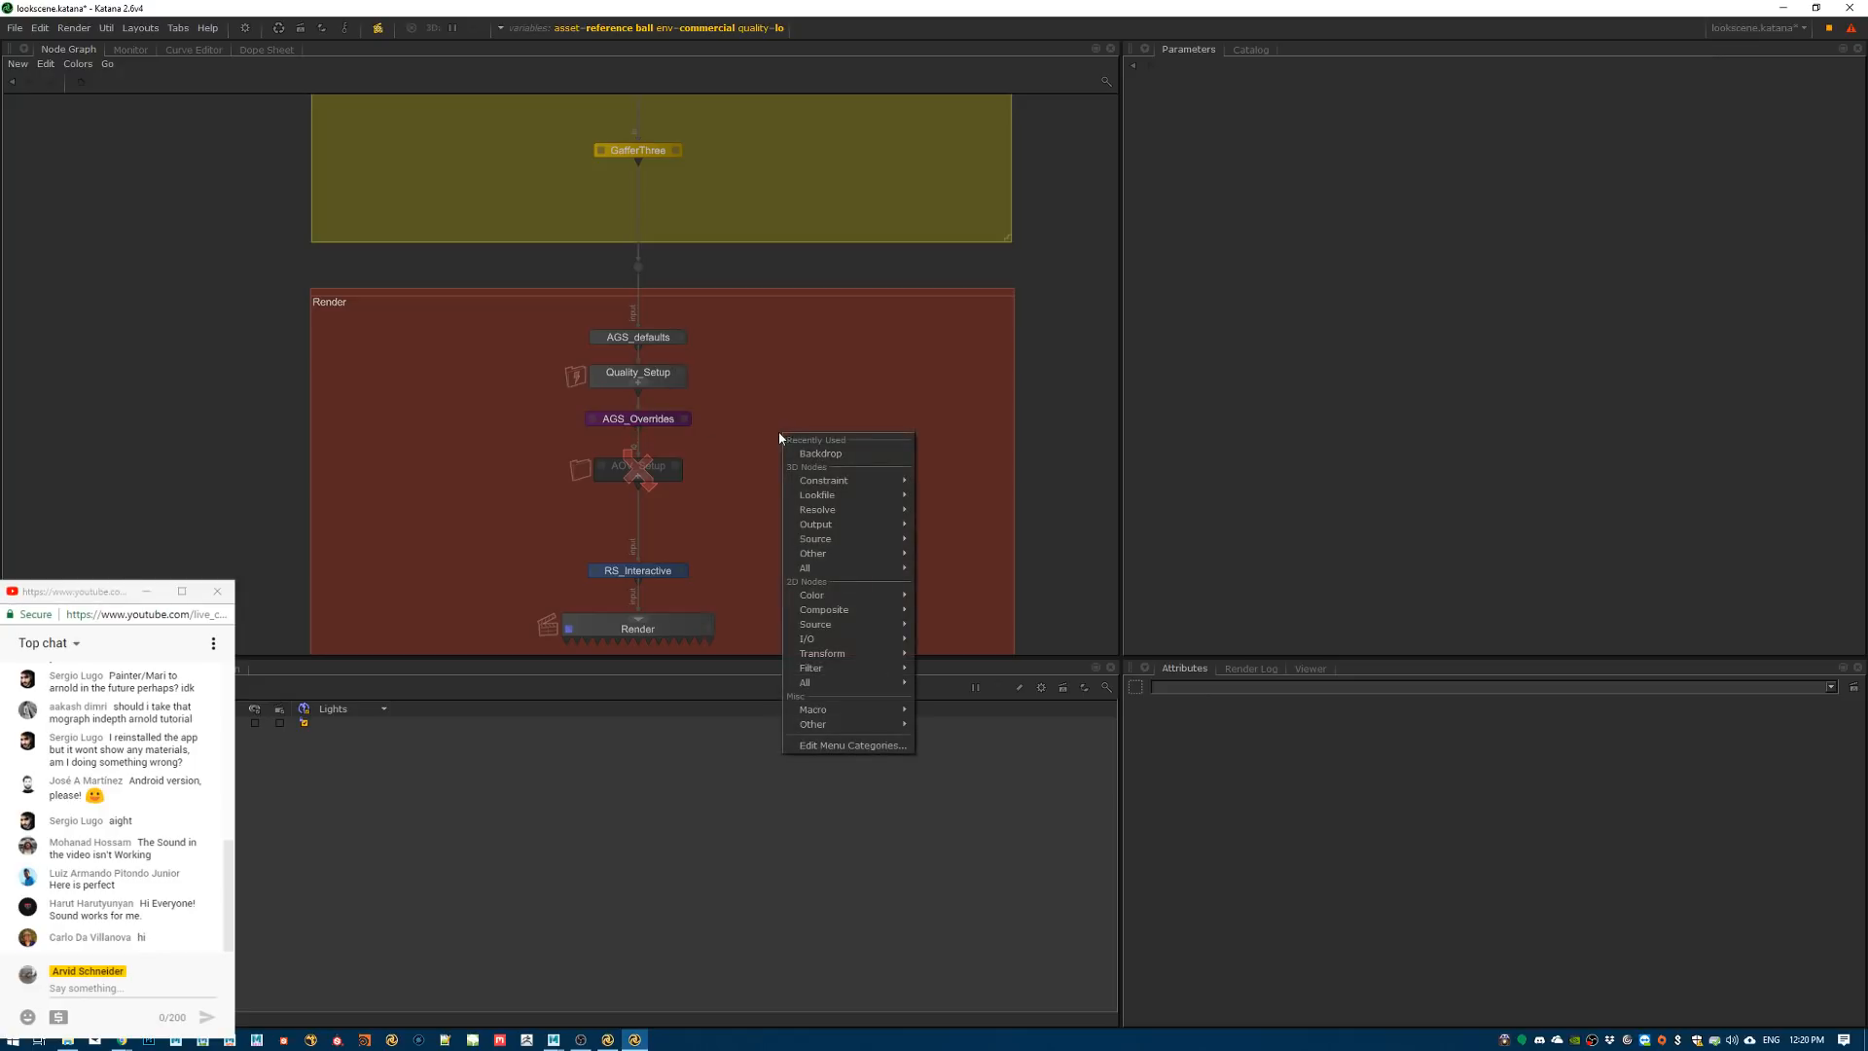
{"action": "key", "text": "Tab"}
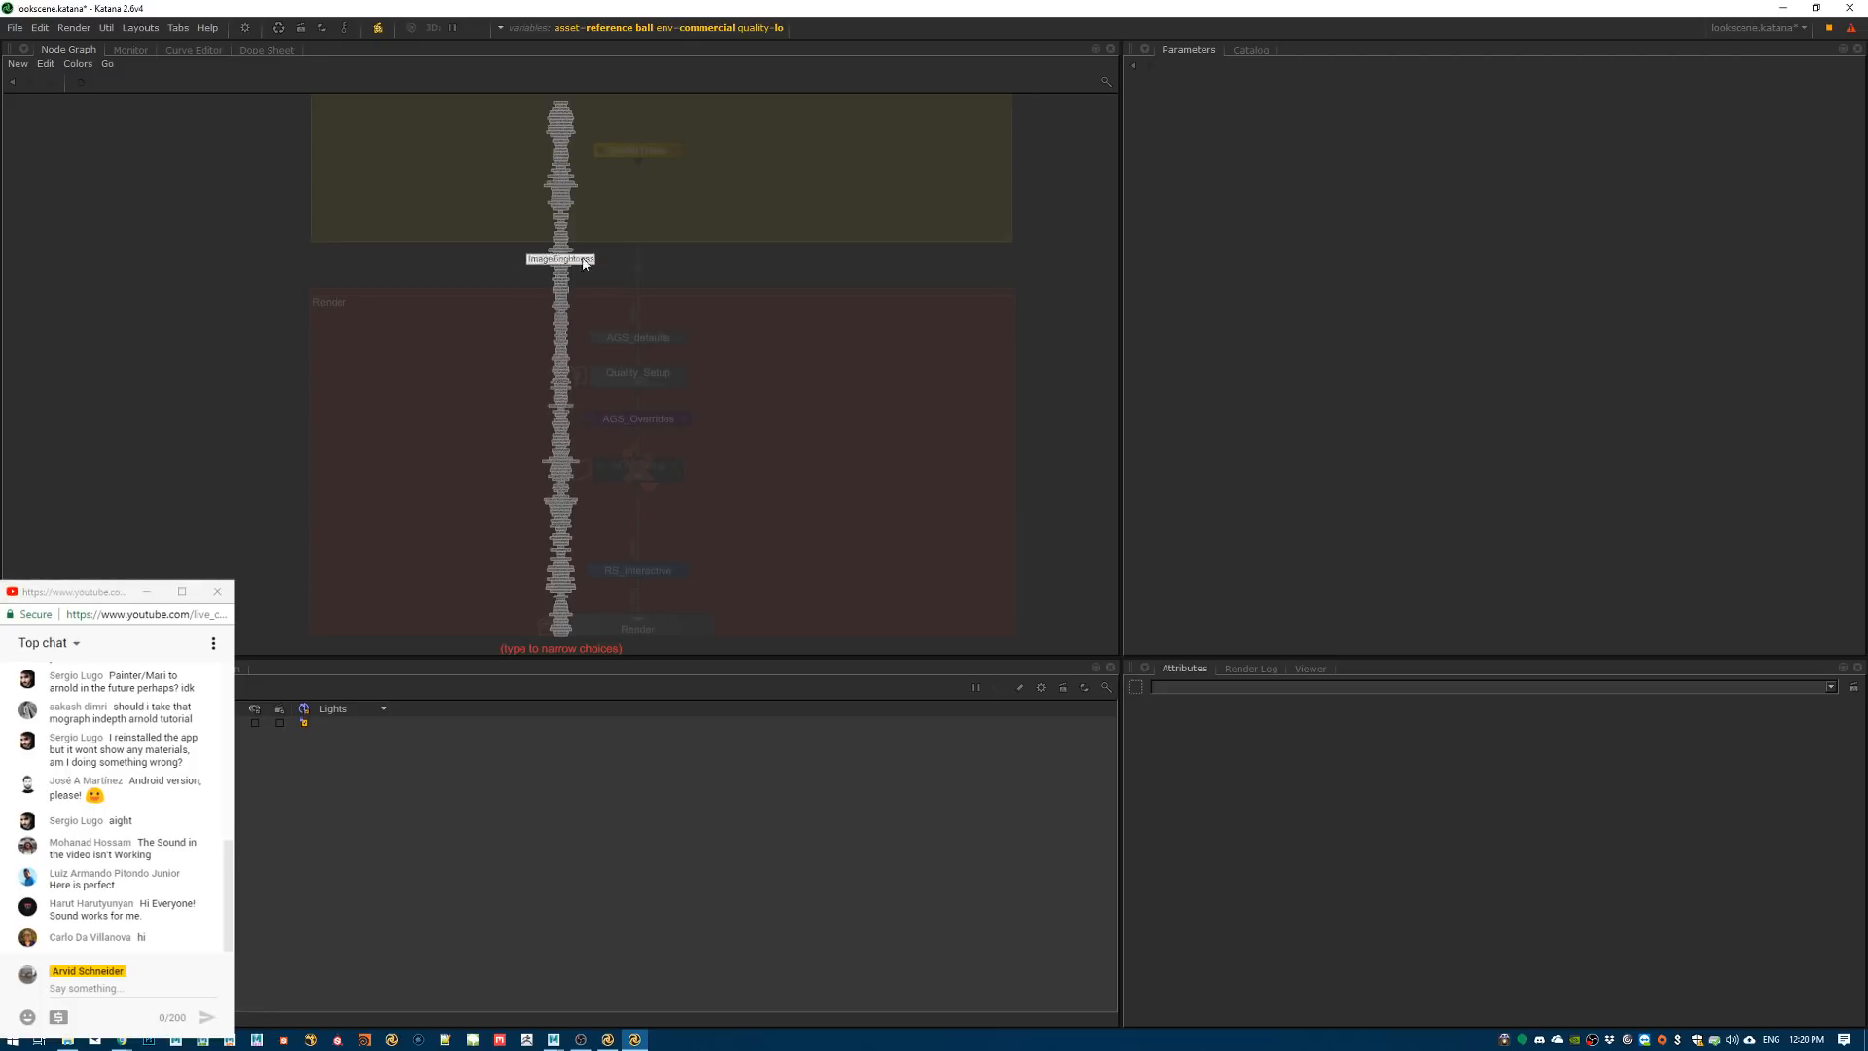
{"action": "key", "text": "Escape"}
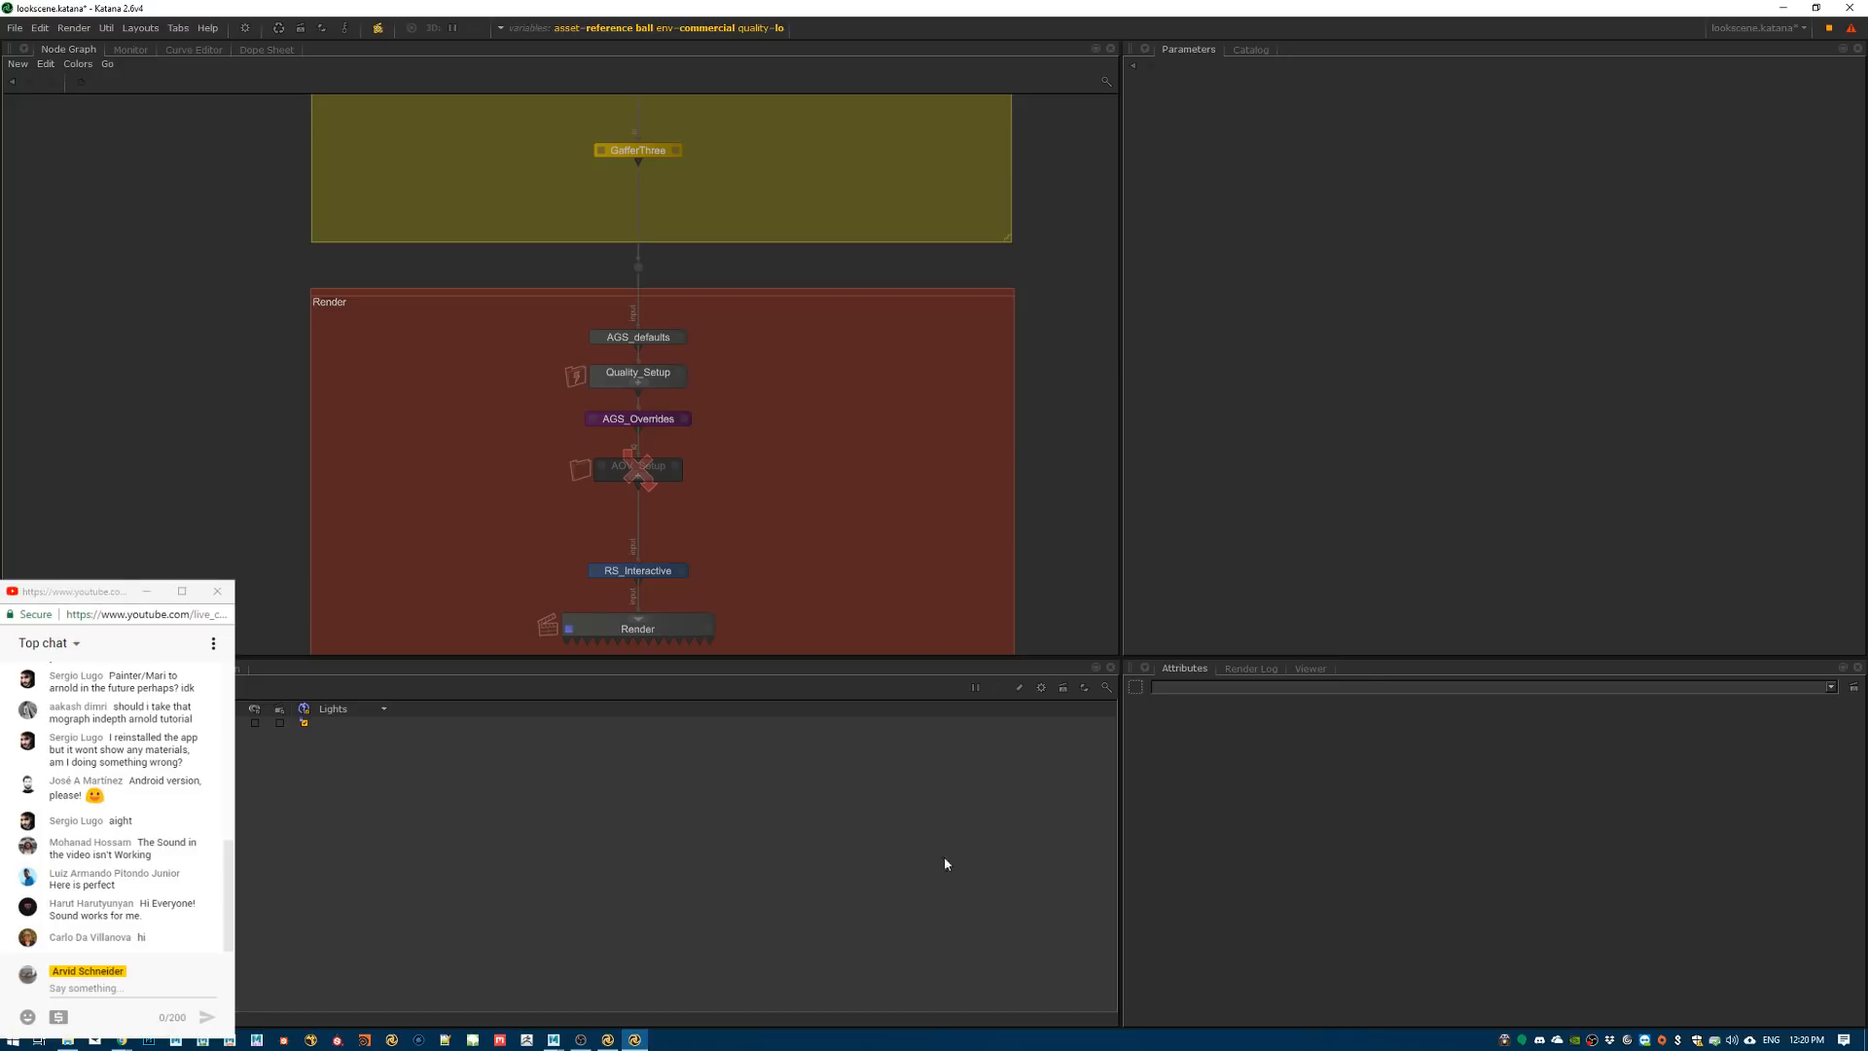
Switch to the crystal01 scene in Maya, close the Arnold RenderView, and show the 3D viewport
{"action": "left_click", "coordinate": [1783, 8]}
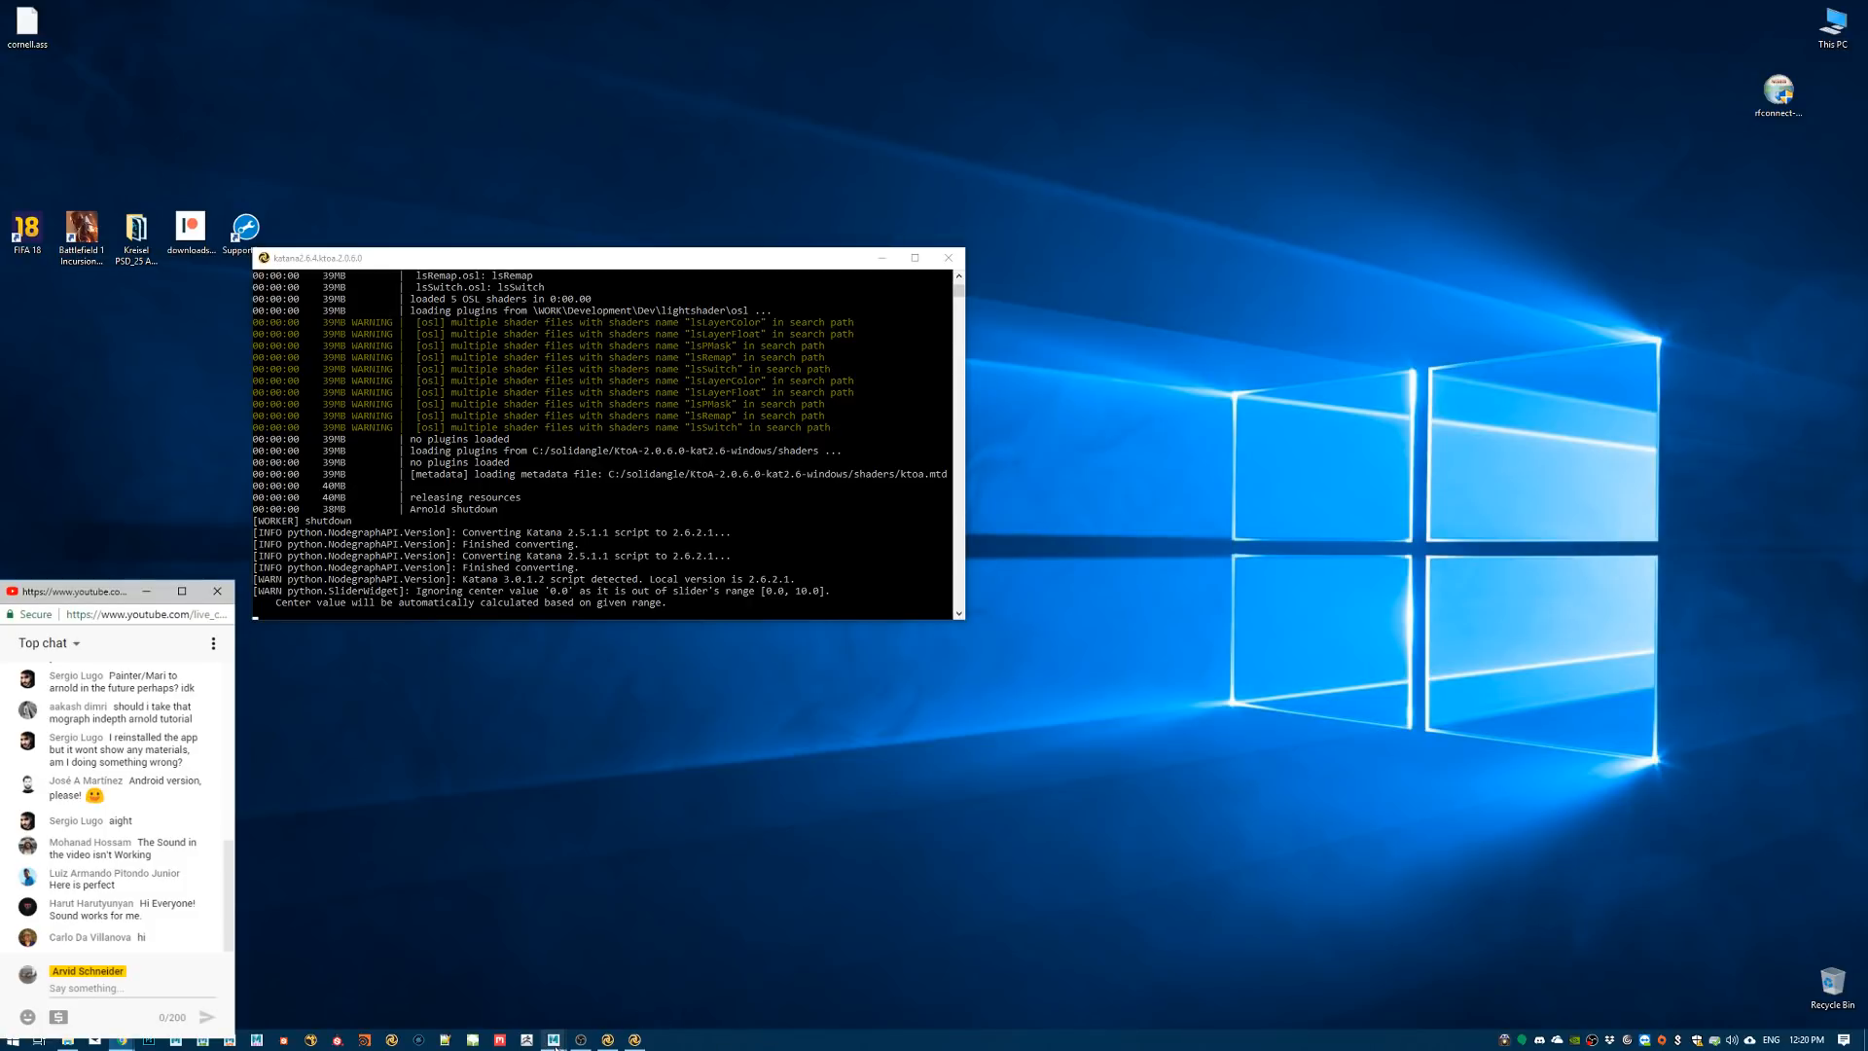
{"action": "mouse_move", "coordinate": [554, 1042]}
{"action": "left_click", "coordinate": [593, 990]}
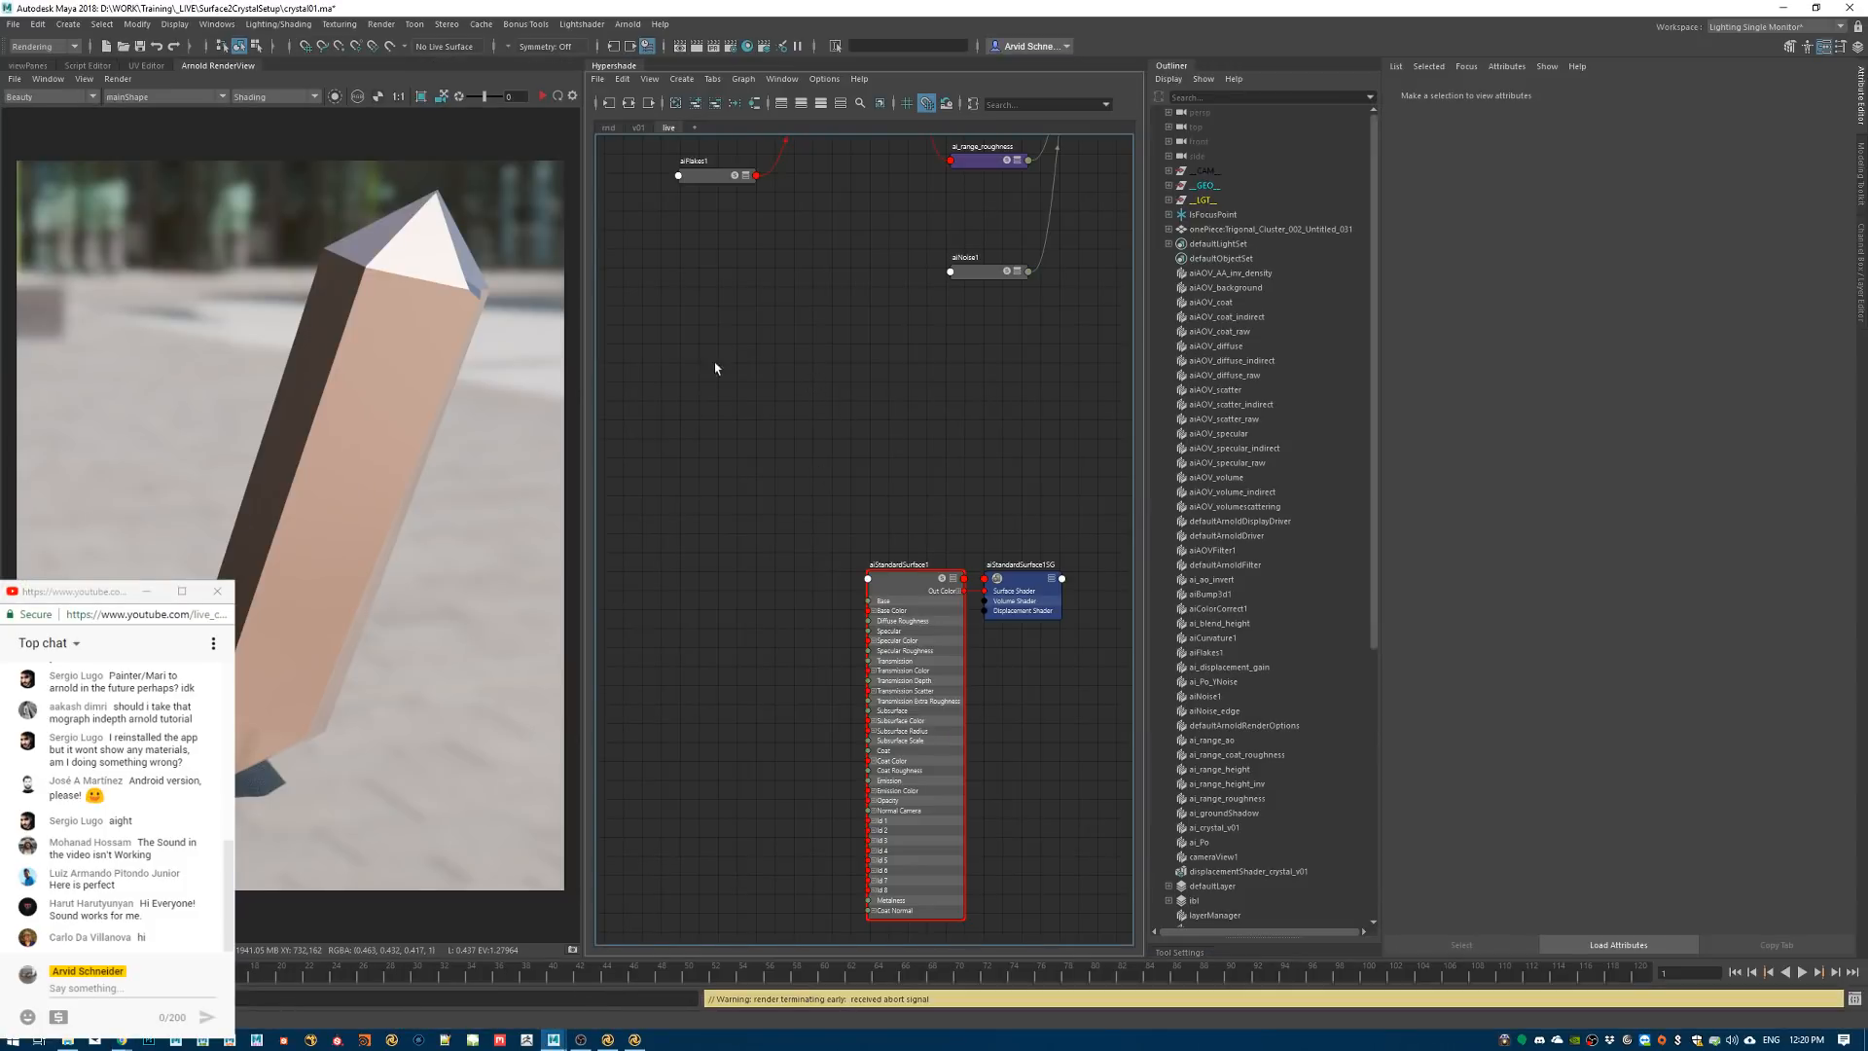
{"action": "right_click", "coordinate": [228, 75]}
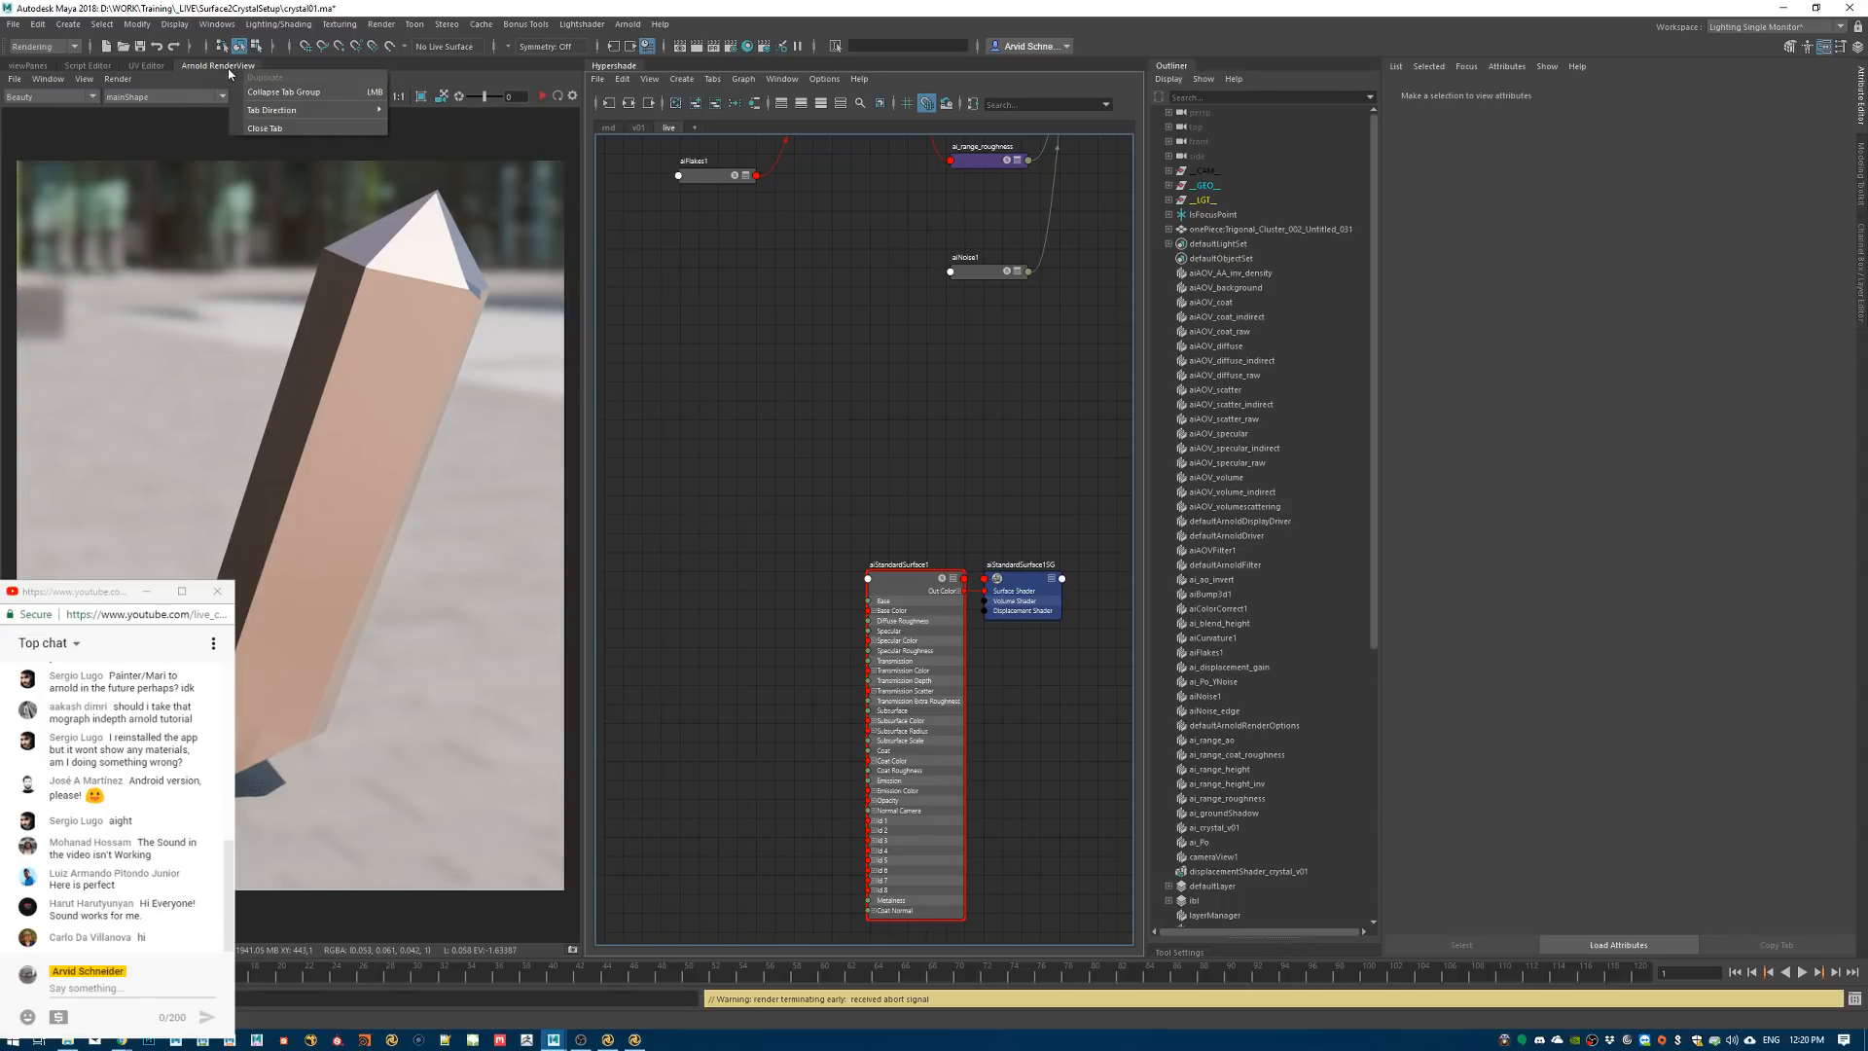
{"action": "left_click", "coordinate": [261, 129]}
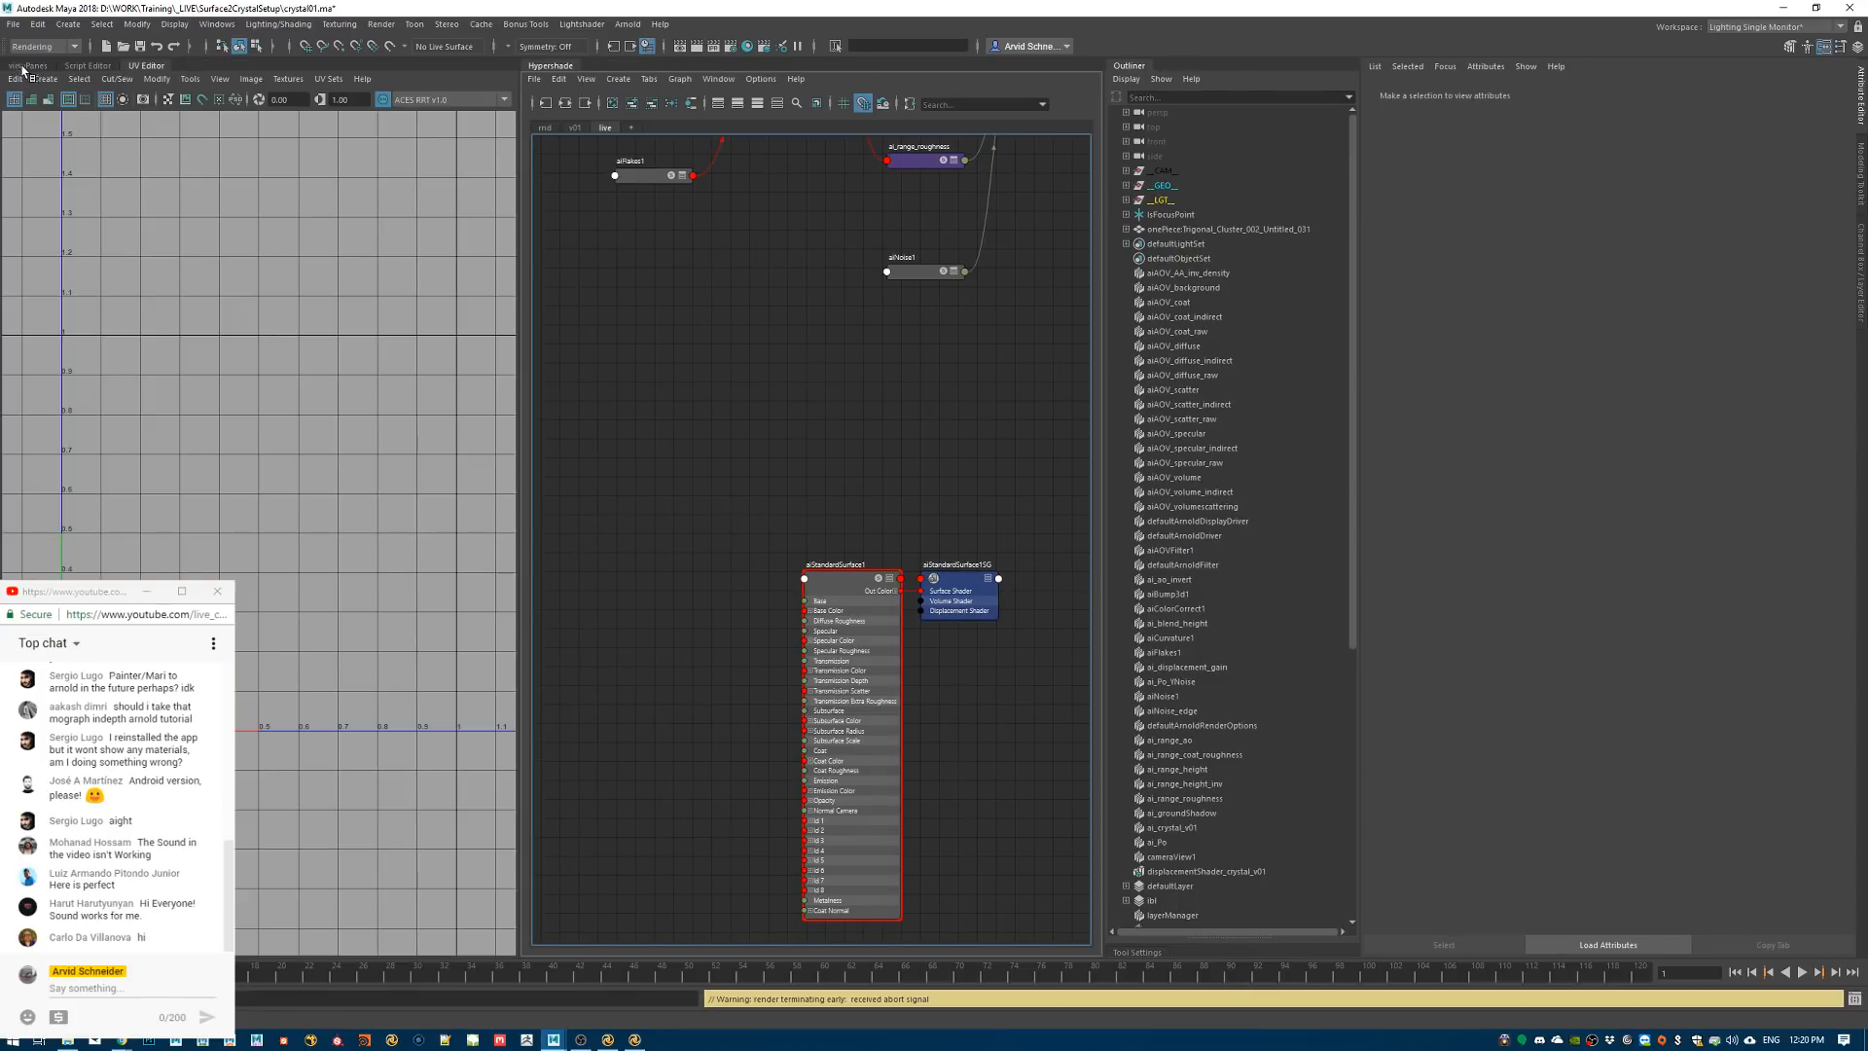
{"action": "left_click", "coordinate": [27, 66]}
Select the crystal mesh, switch the viewport to the persp camera, and examine the crystal from several sides
{"action": "left_click", "coordinate": [340, 373]}
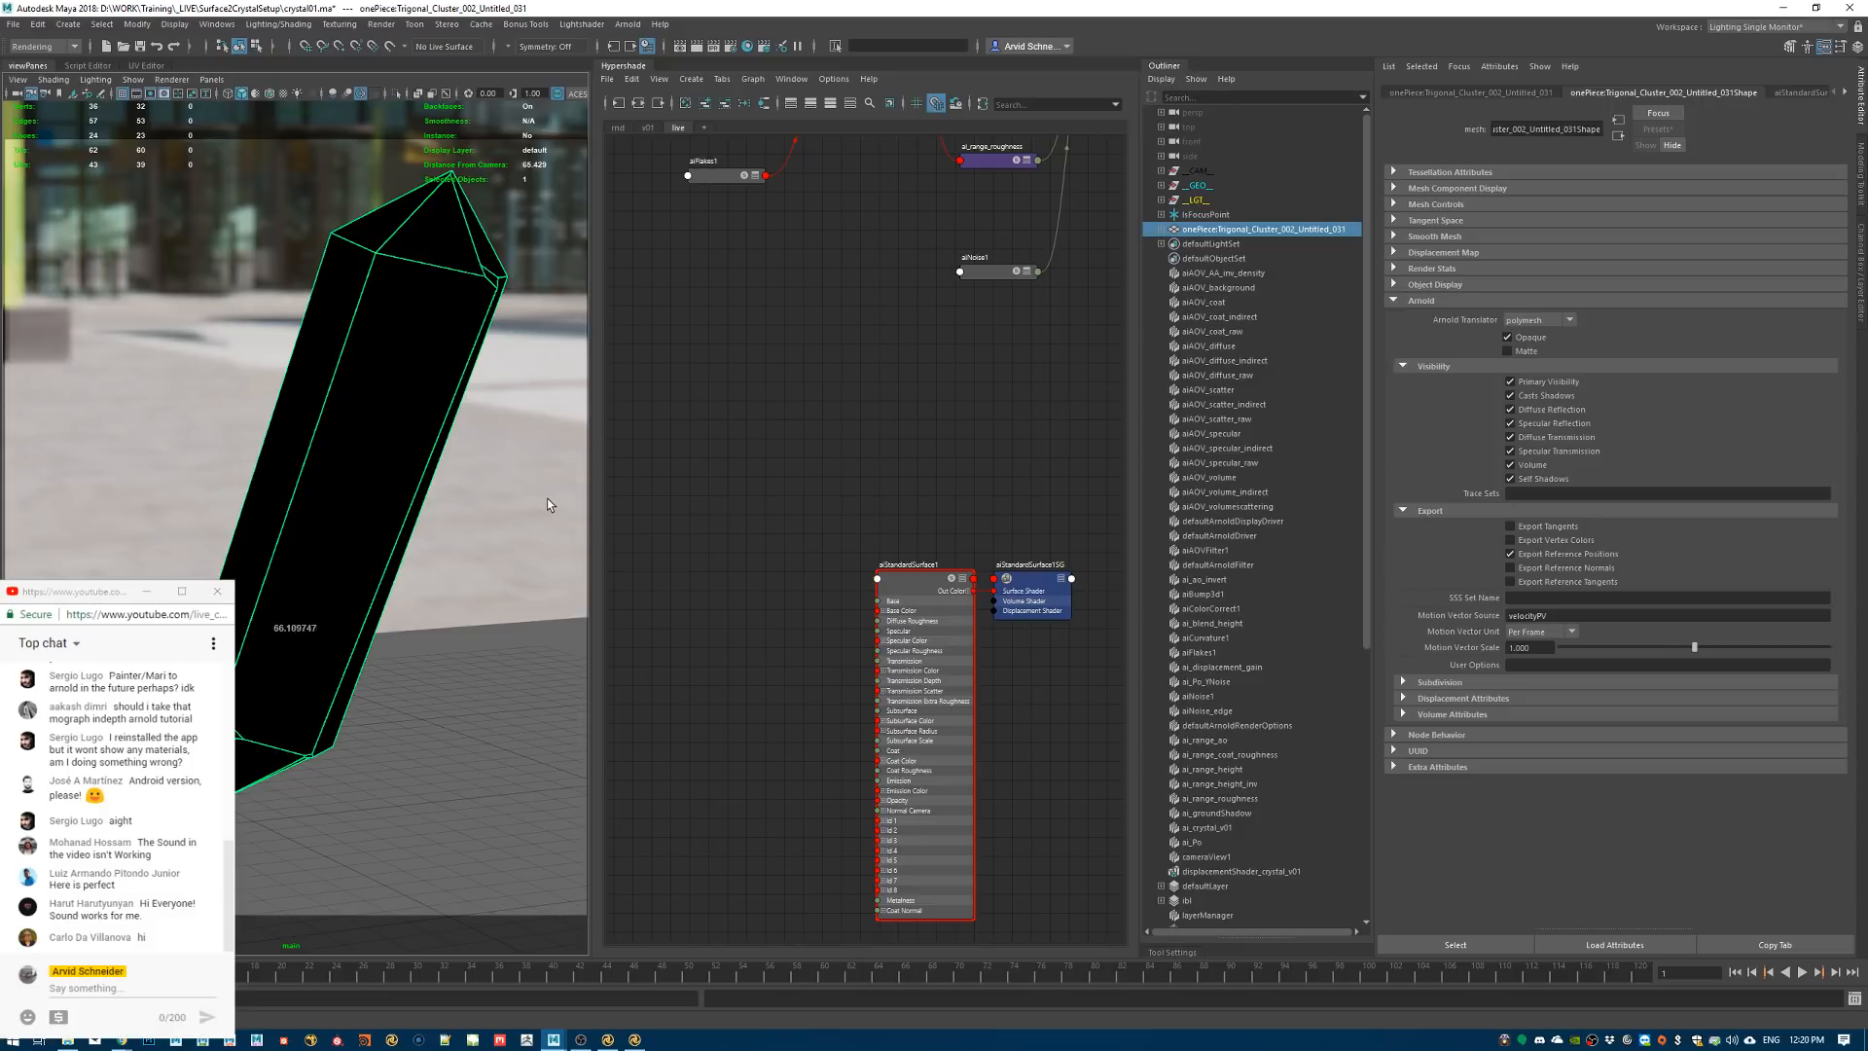
{"action": "key", "text": "space"}
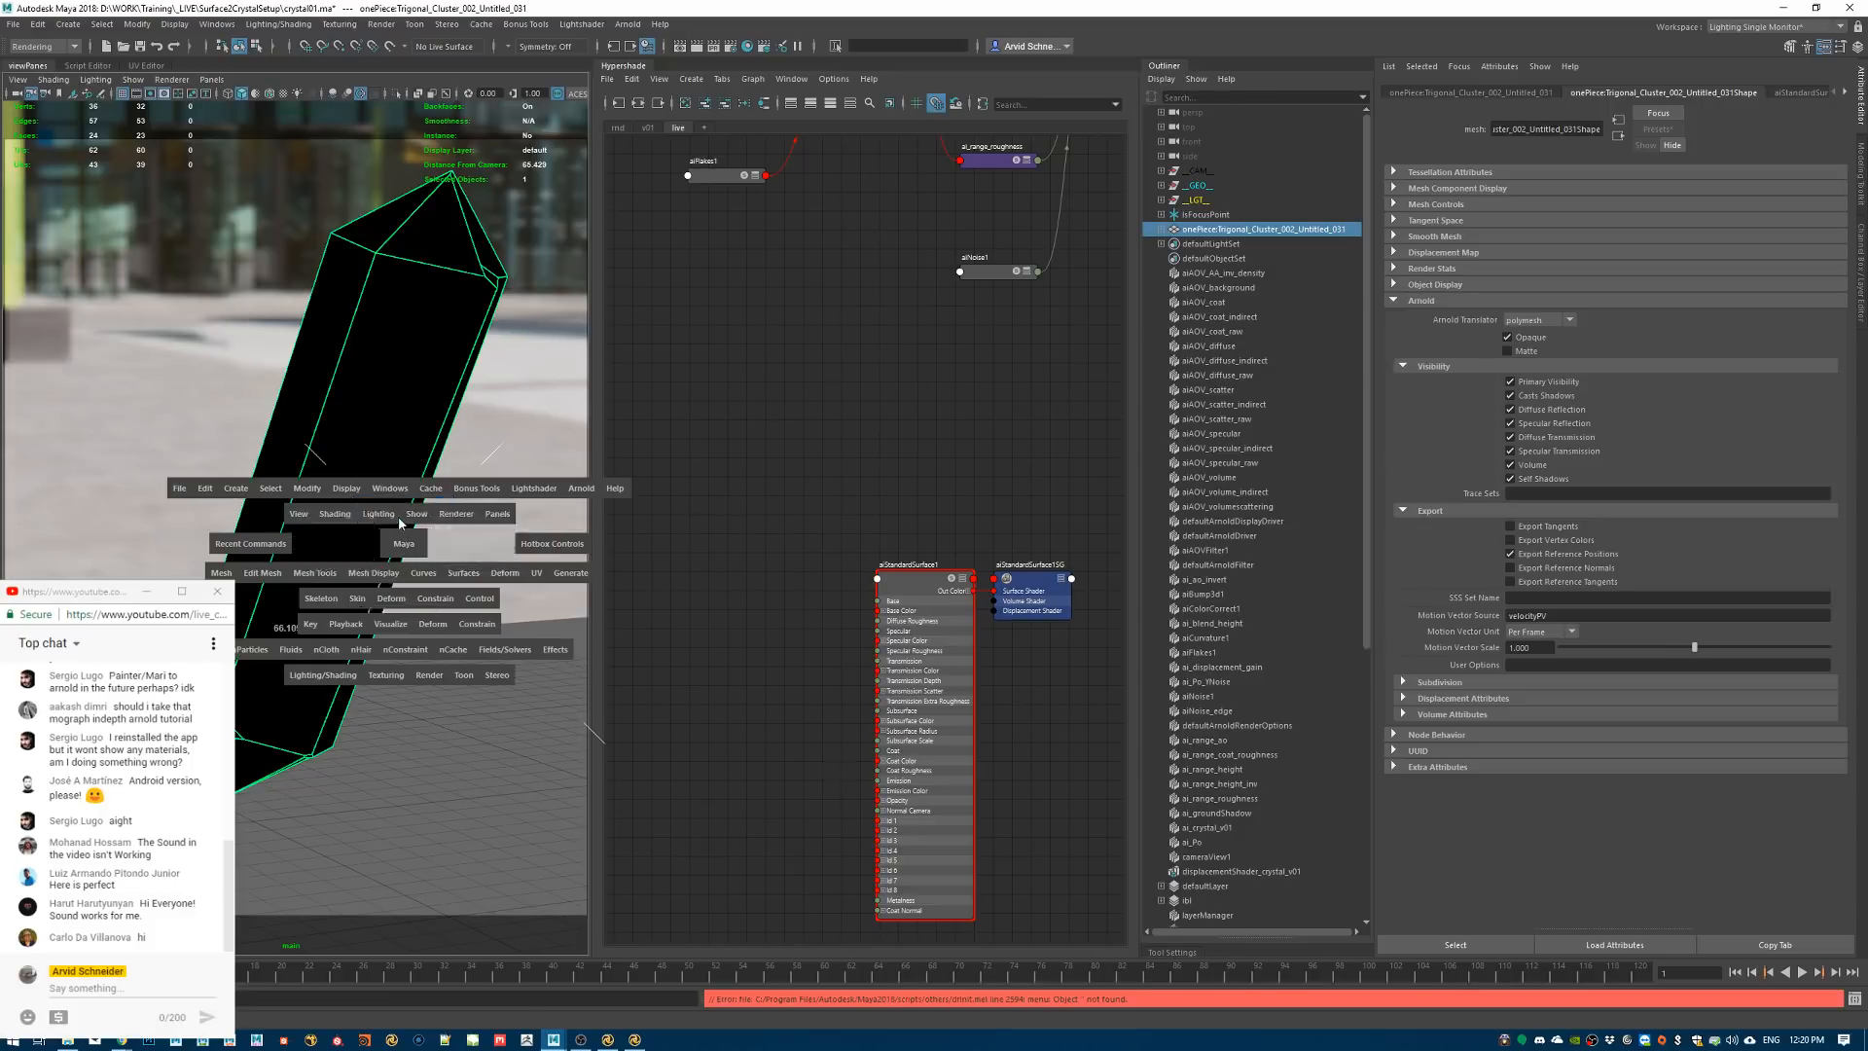
{"action": "left_click_drag", "start_coordinate": [399, 531], "coordinate": [398, 498]}
{"action": "mouse_move", "coordinate": [397, 511]}
{"action": "left_mouse_down", "text": "alt"}
{"action": "mouse_move", "coordinate": [394, 565]}
{"action": "mouse_move", "coordinate": [404, 537]}
{"action": "left_mouse_up", "text": "alt"}
{"action": "right_click_drag", "start_coordinate": [403, 537], "coordinate": [569, 538], "text": "alt"}
{"action": "left_click_drag", "start_coordinate": [569, 538], "coordinate": [496, 547], "text": "alt"}
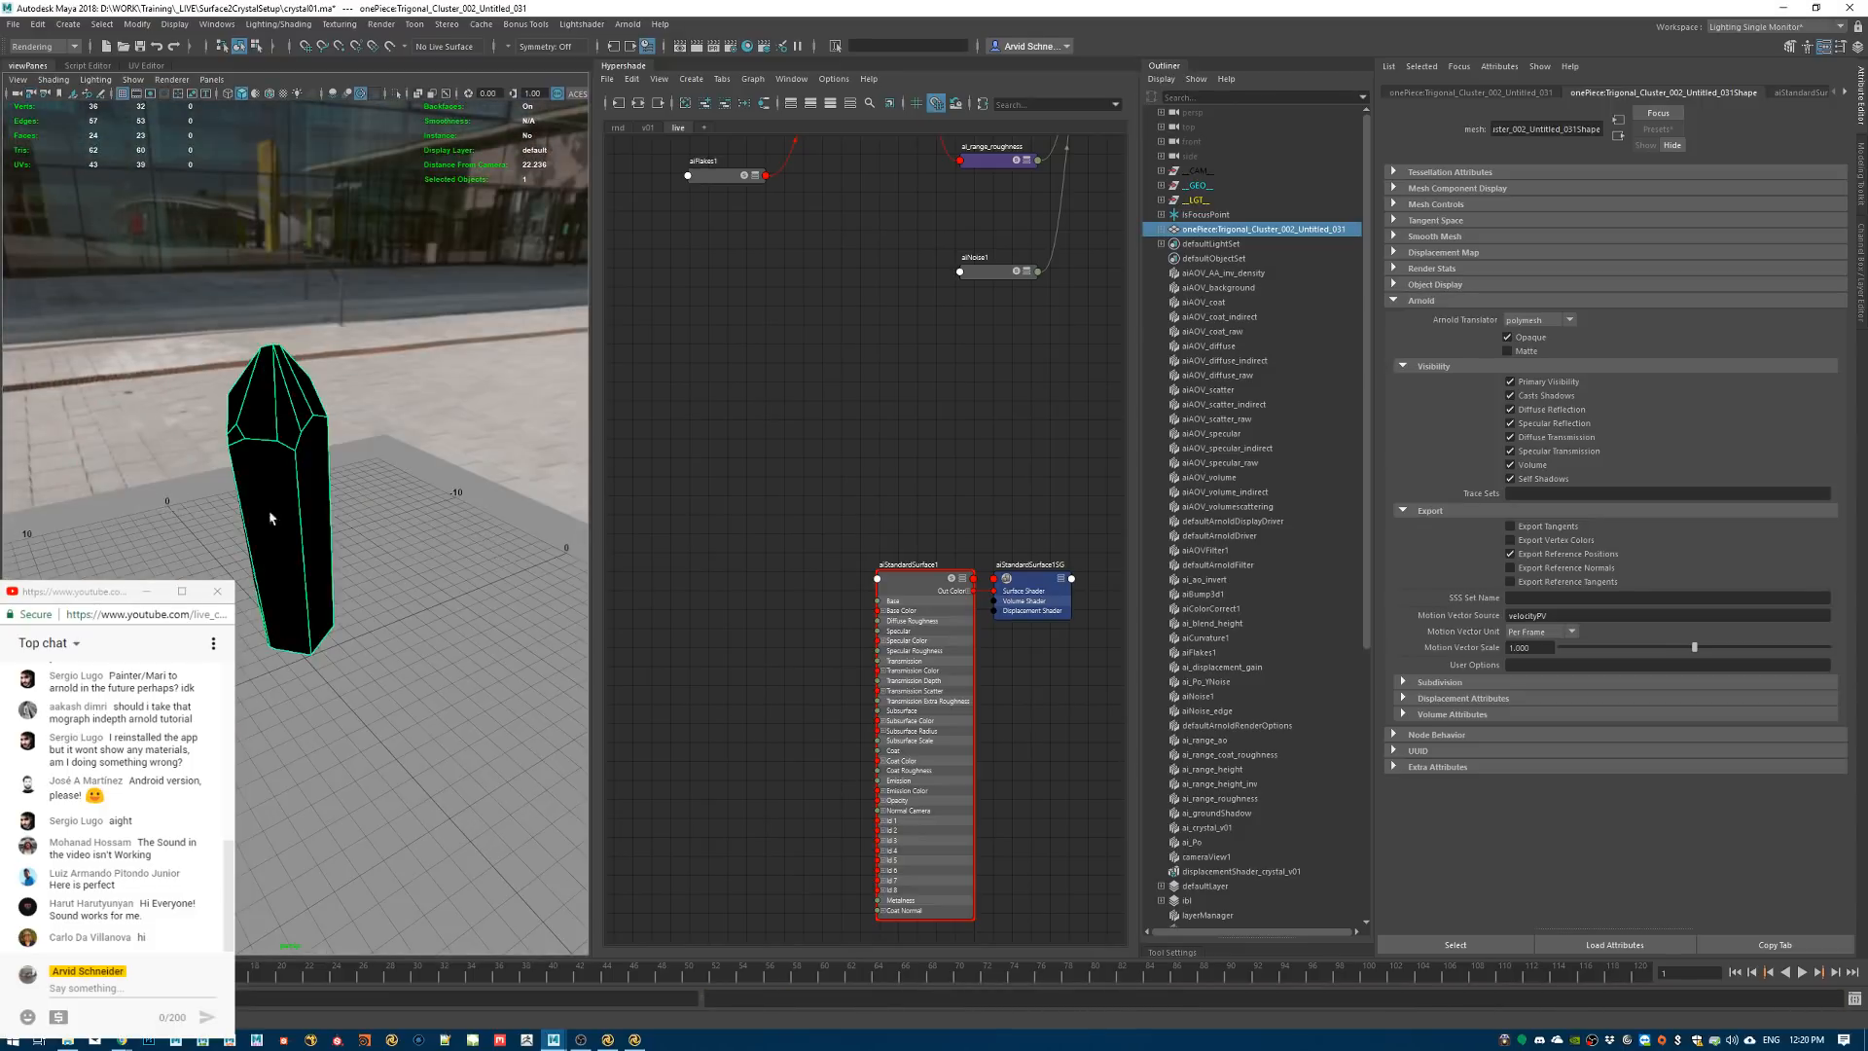
{"action": "left_click_drag", "start_coordinate": [271, 518], "coordinate": [306, 484], "text": "alt"}
{"action": "right_click_drag", "start_coordinate": [306, 484], "coordinate": [389, 486], "text": "alt"}
{"action": "left_click_drag", "start_coordinate": [389, 486], "coordinate": [261, 474], "text": "alt"}
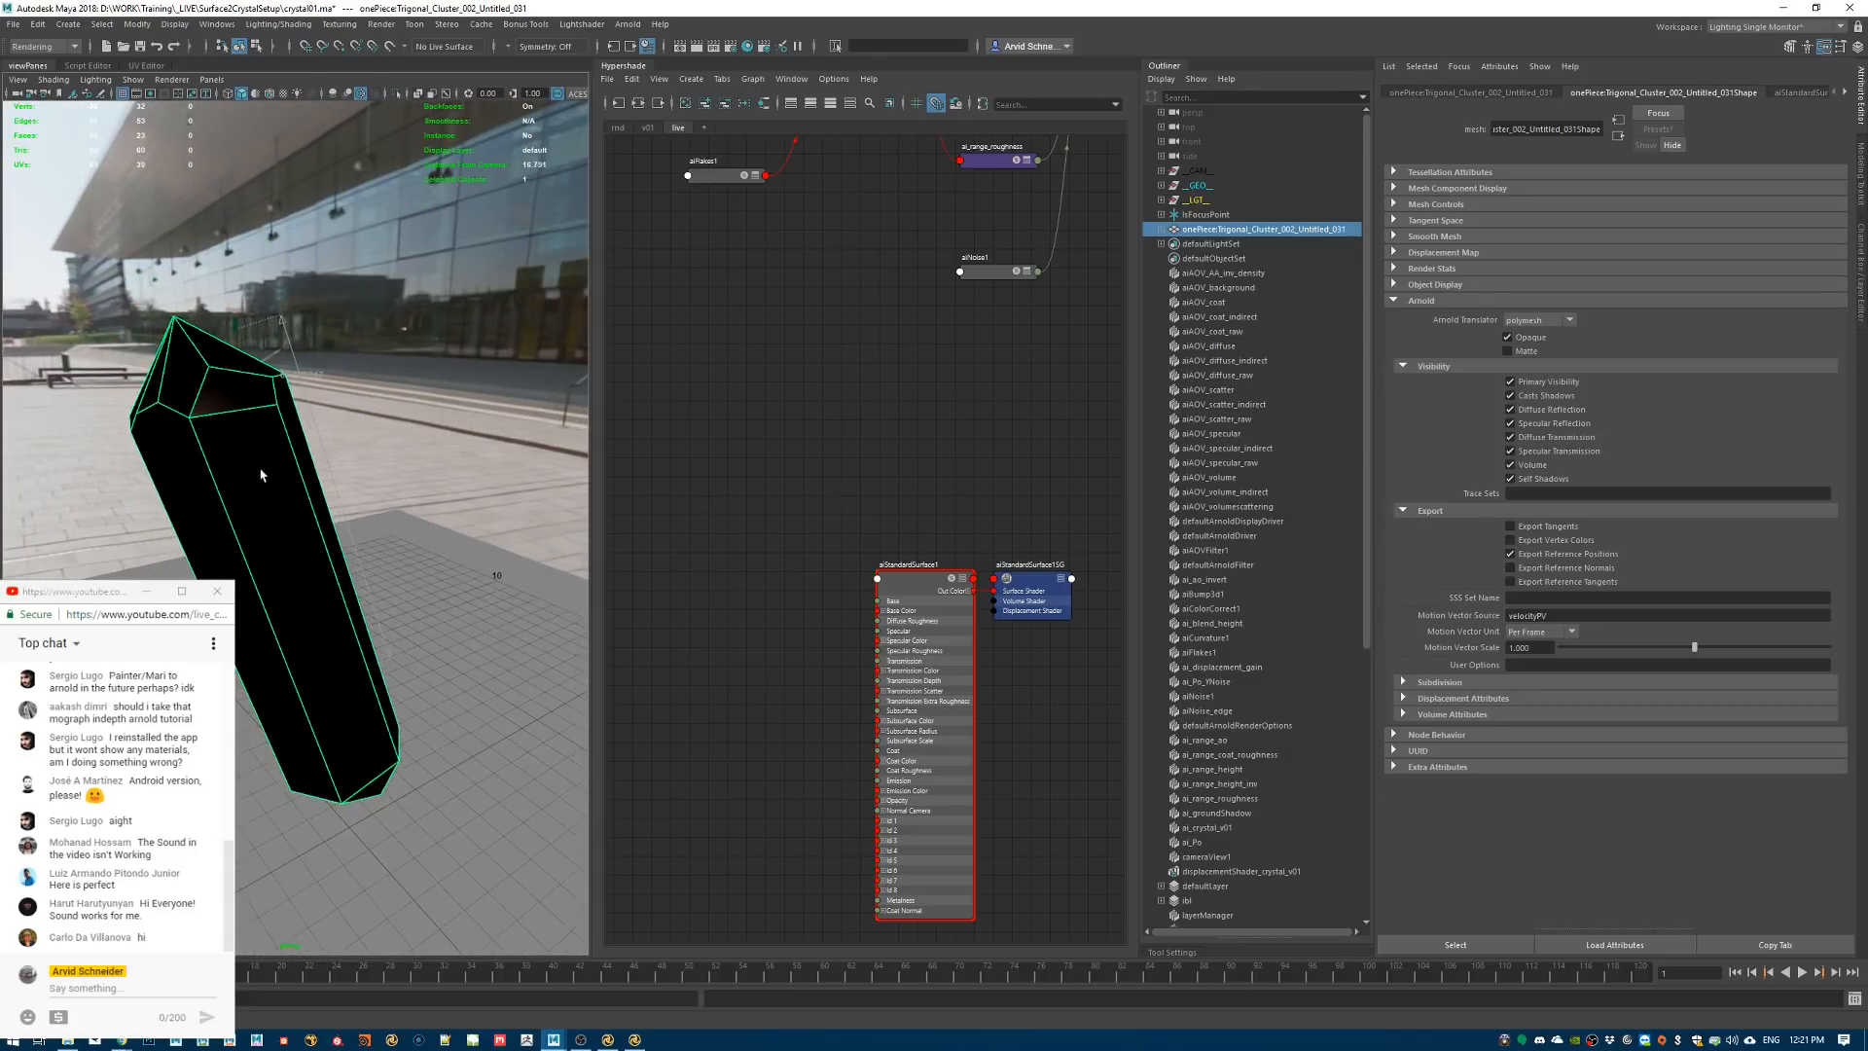
{"action": "right_click_drag", "start_coordinate": [261, 474], "coordinate": [294, 487], "text": "alt"}
{"action": "left_click_drag", "start_coordinate": [294, 487], "coordinate": [282, 347], "text": "alt"}
Import toMaya.OBJ from the scans folder of the MtoA 521 - Crystal training project
{"action": "left_click", "coordinate": [15, 31]}
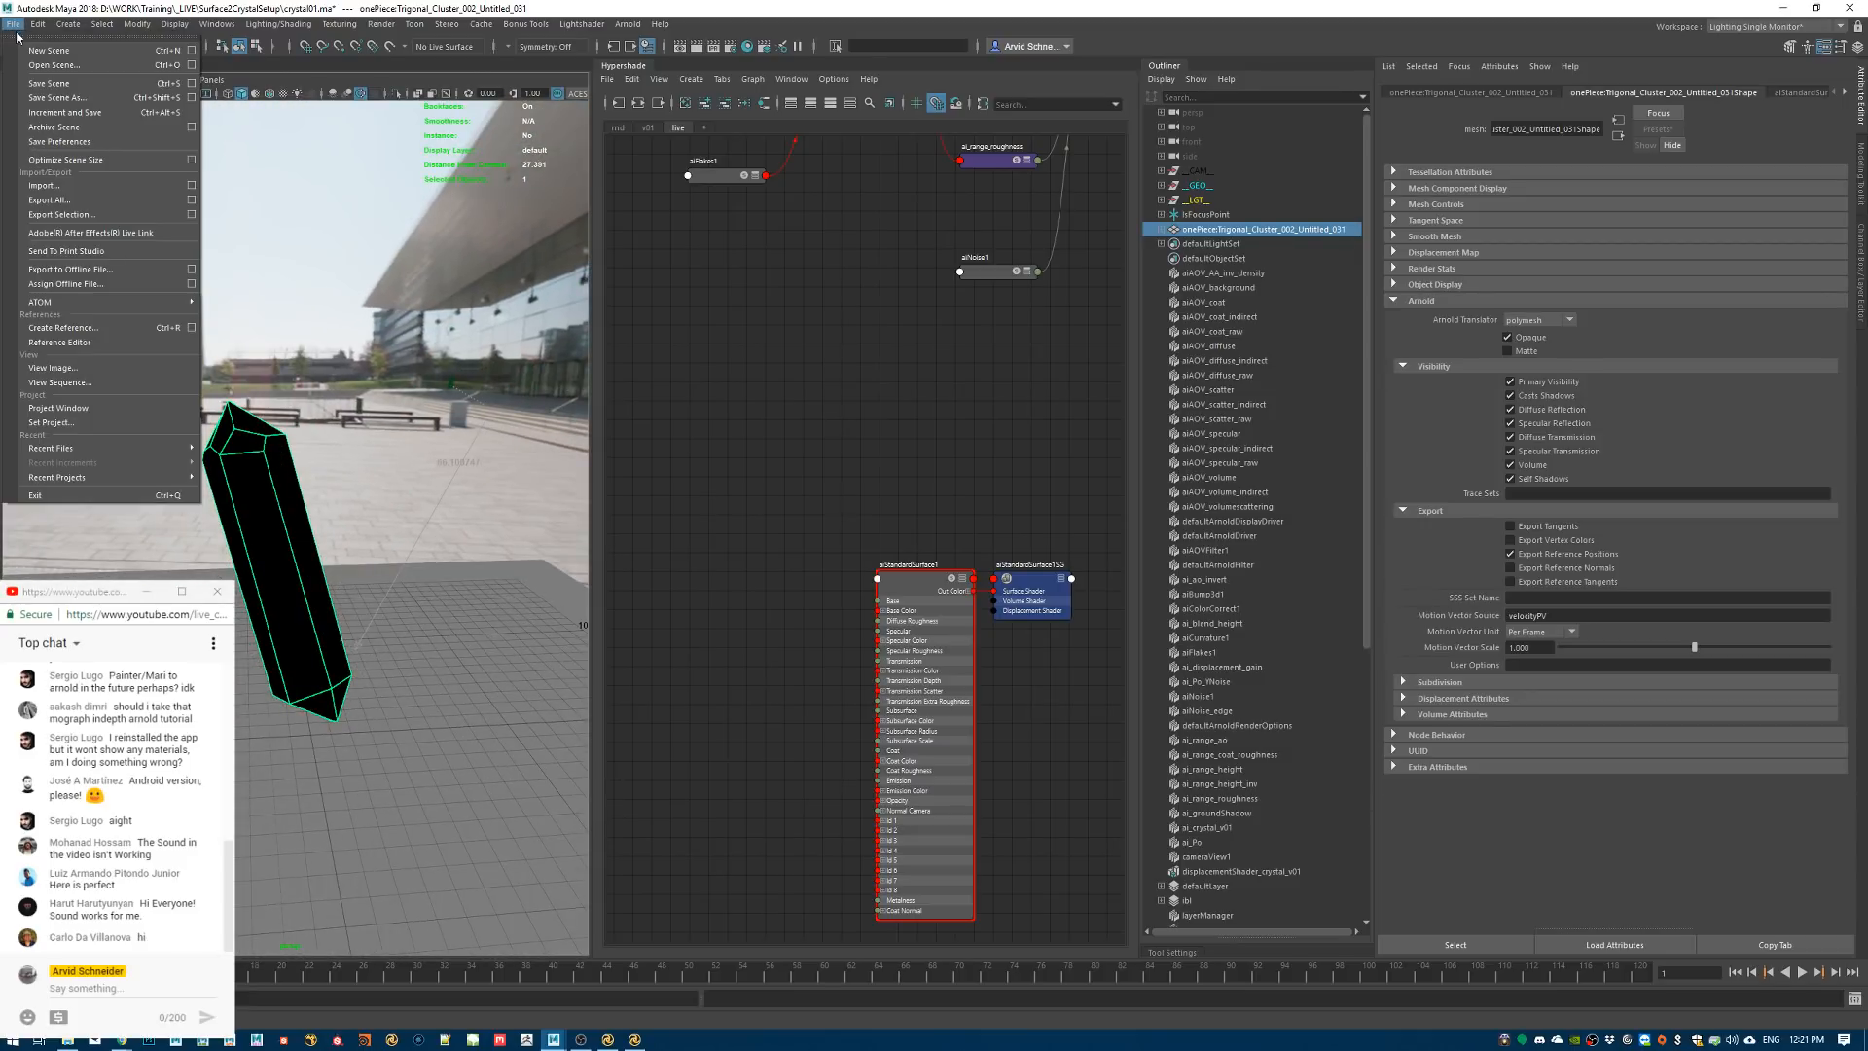
{"action": "left_click", "coordinate": [42, 185]}
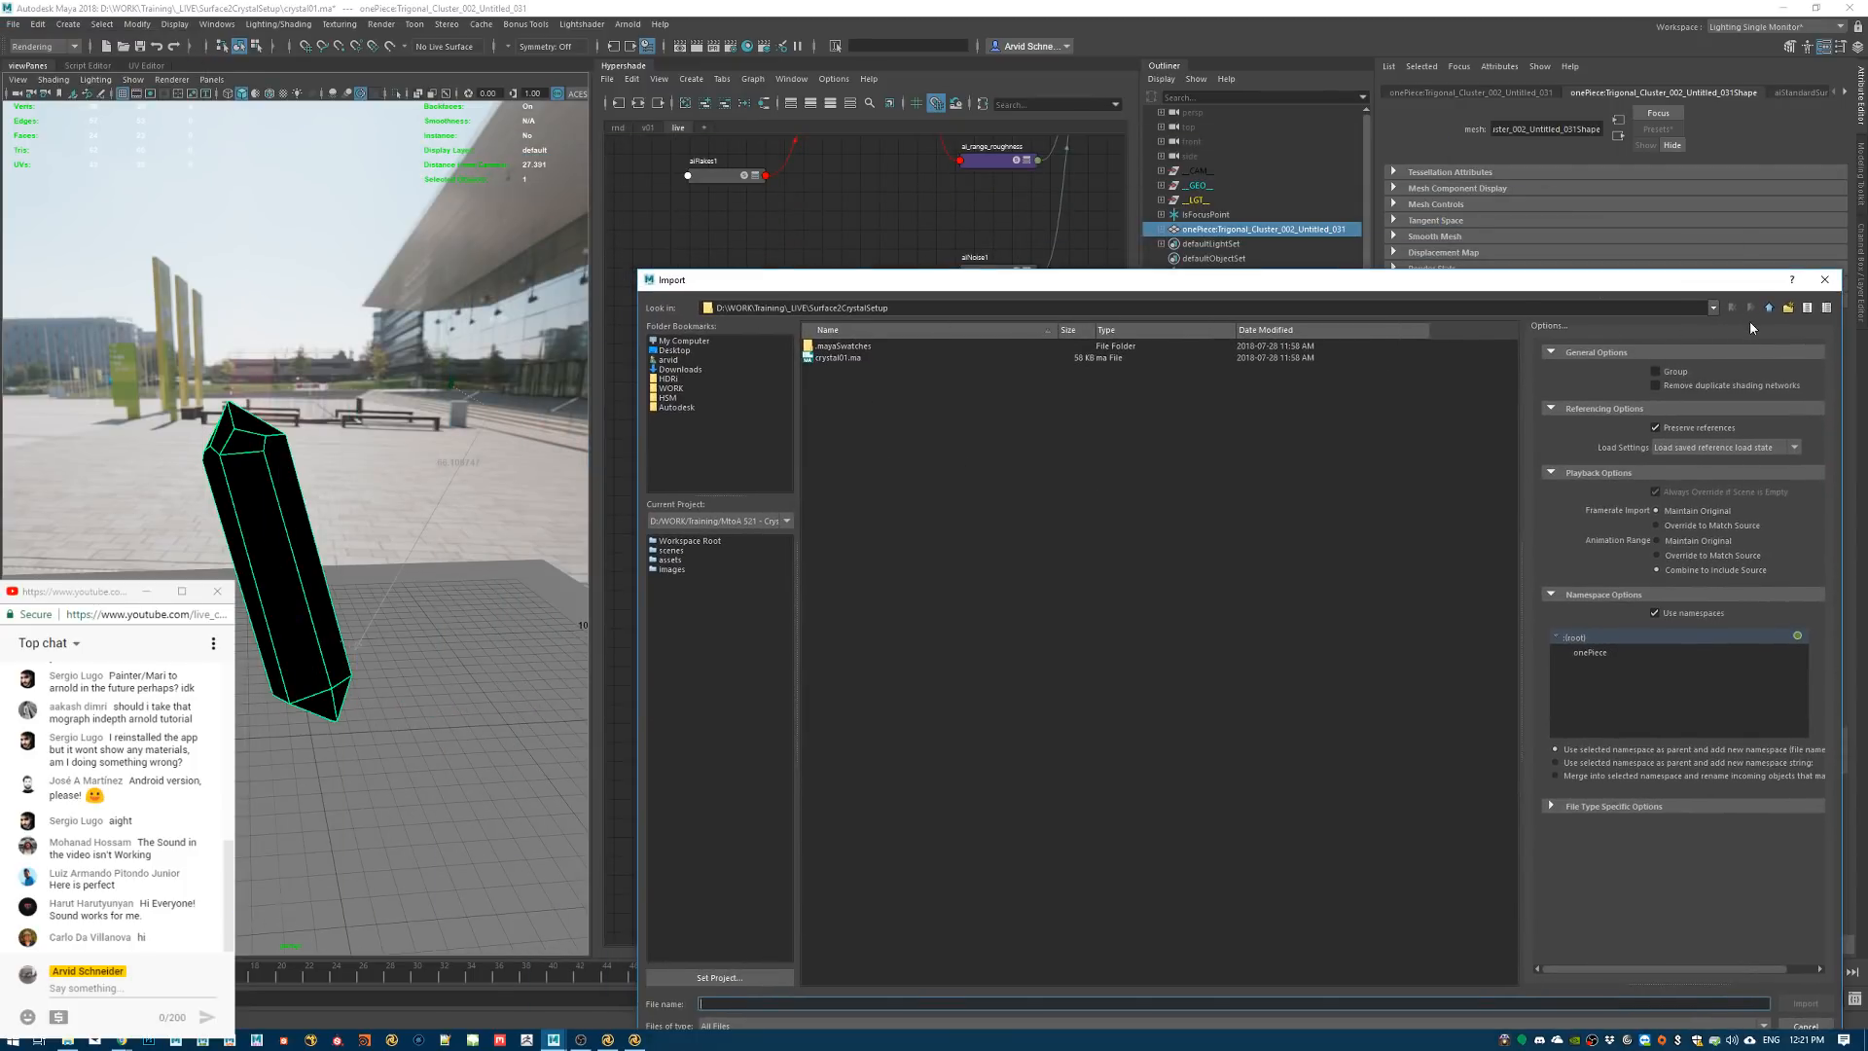
{"action": "left_click", "coordinate": [670, 551]}
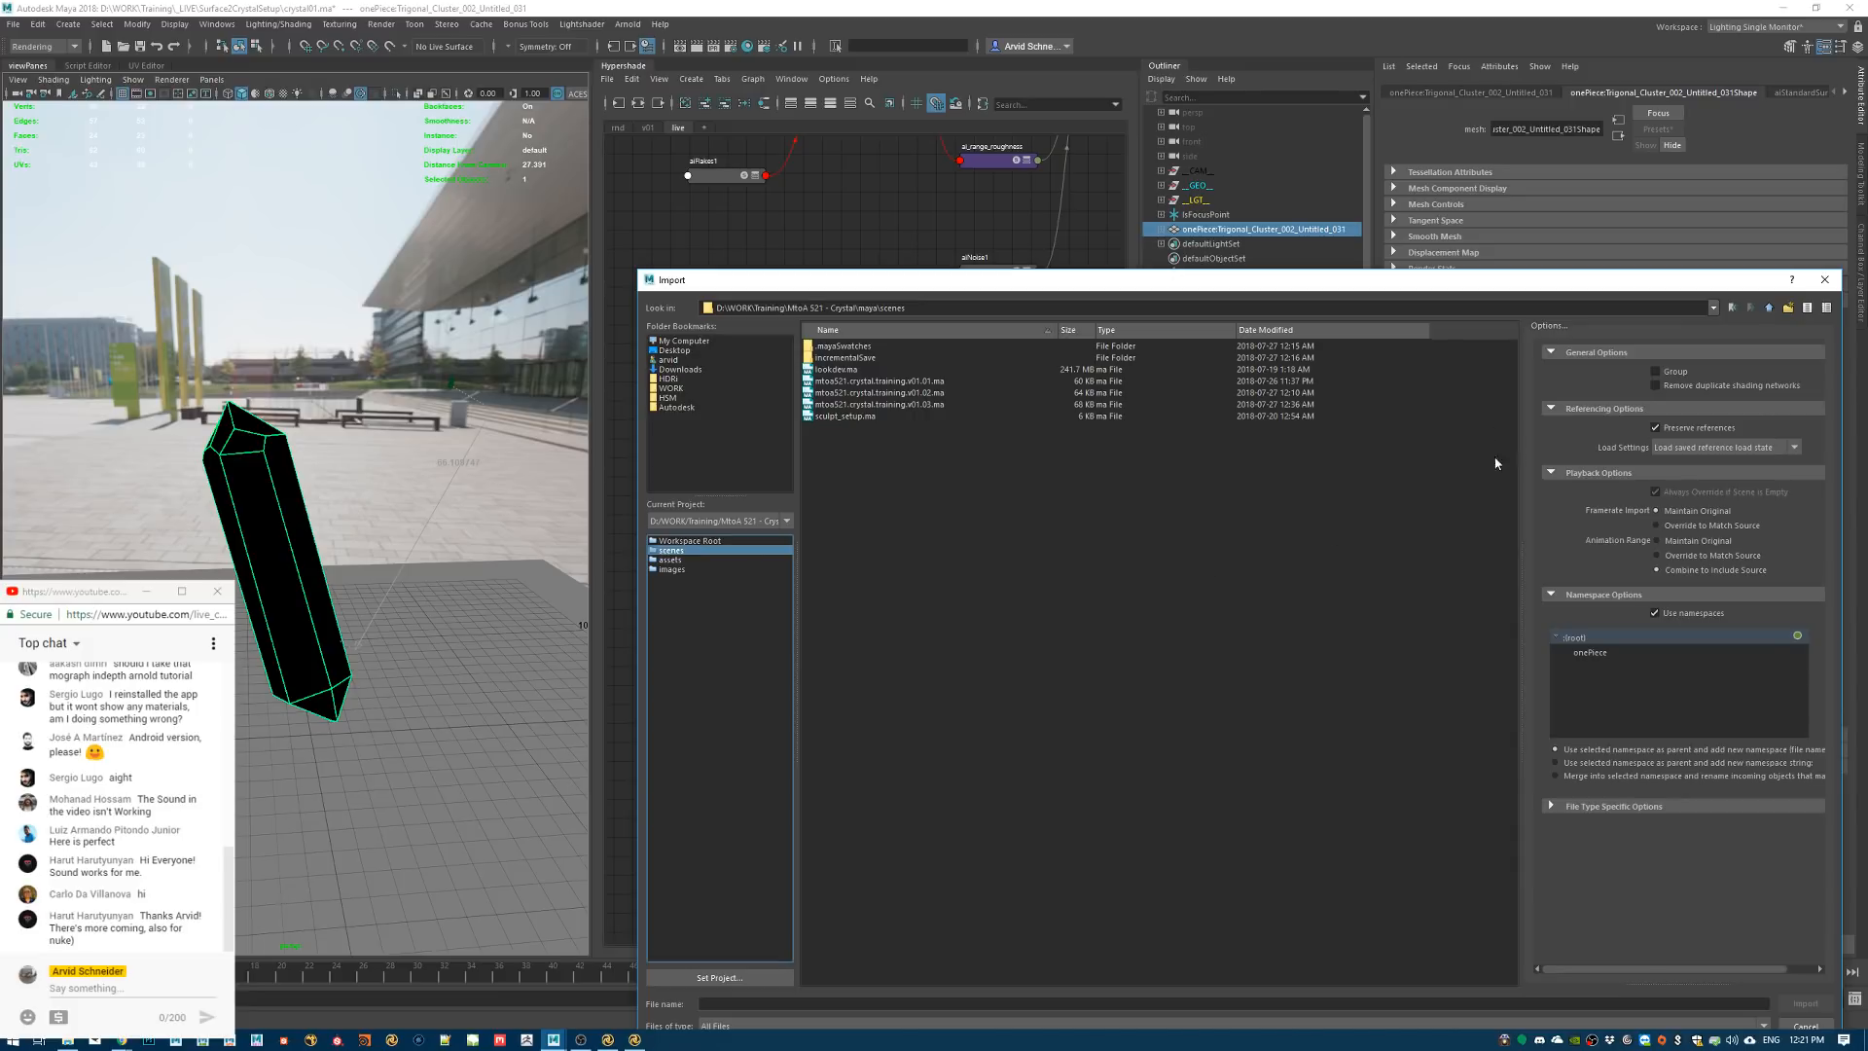
{"action": "left_click", "coordinate": [1769, 308]}
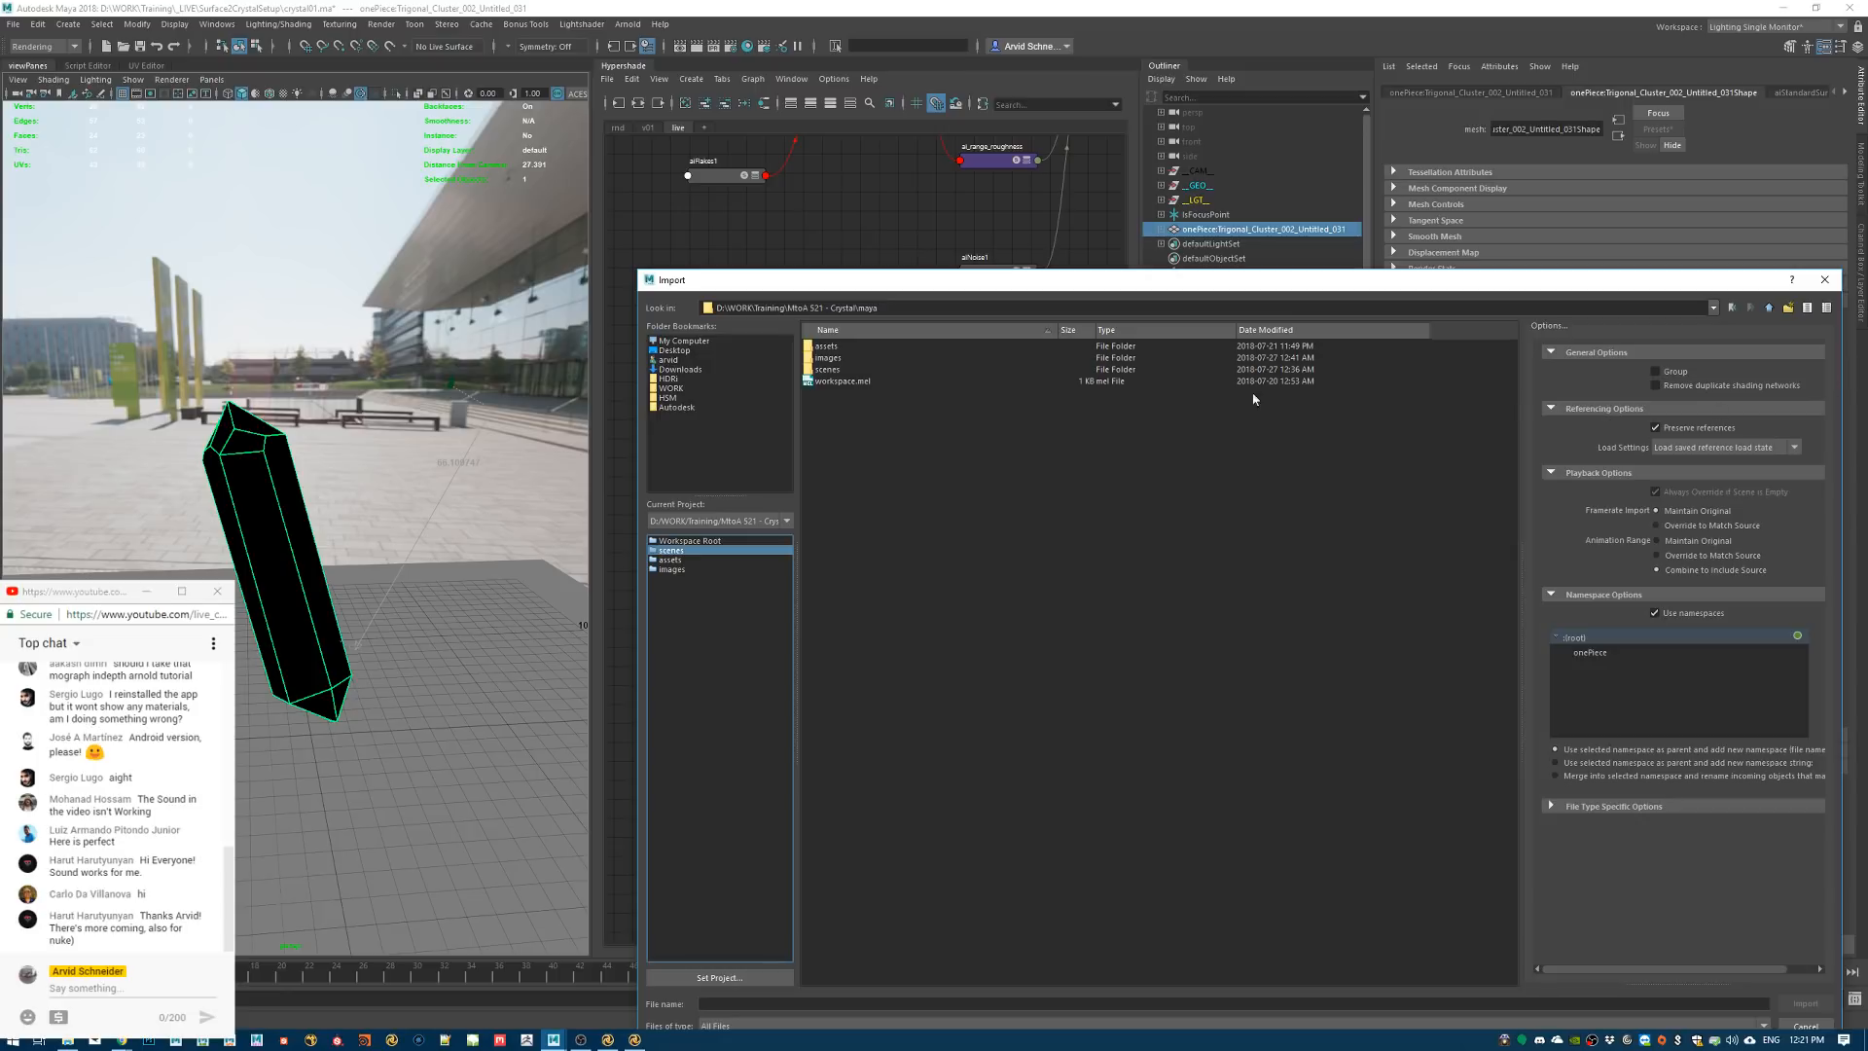
{"action": "left_click", "coordinate": [1769, 308]}
{"action": "double_click", "coordinate": [836, 371]}
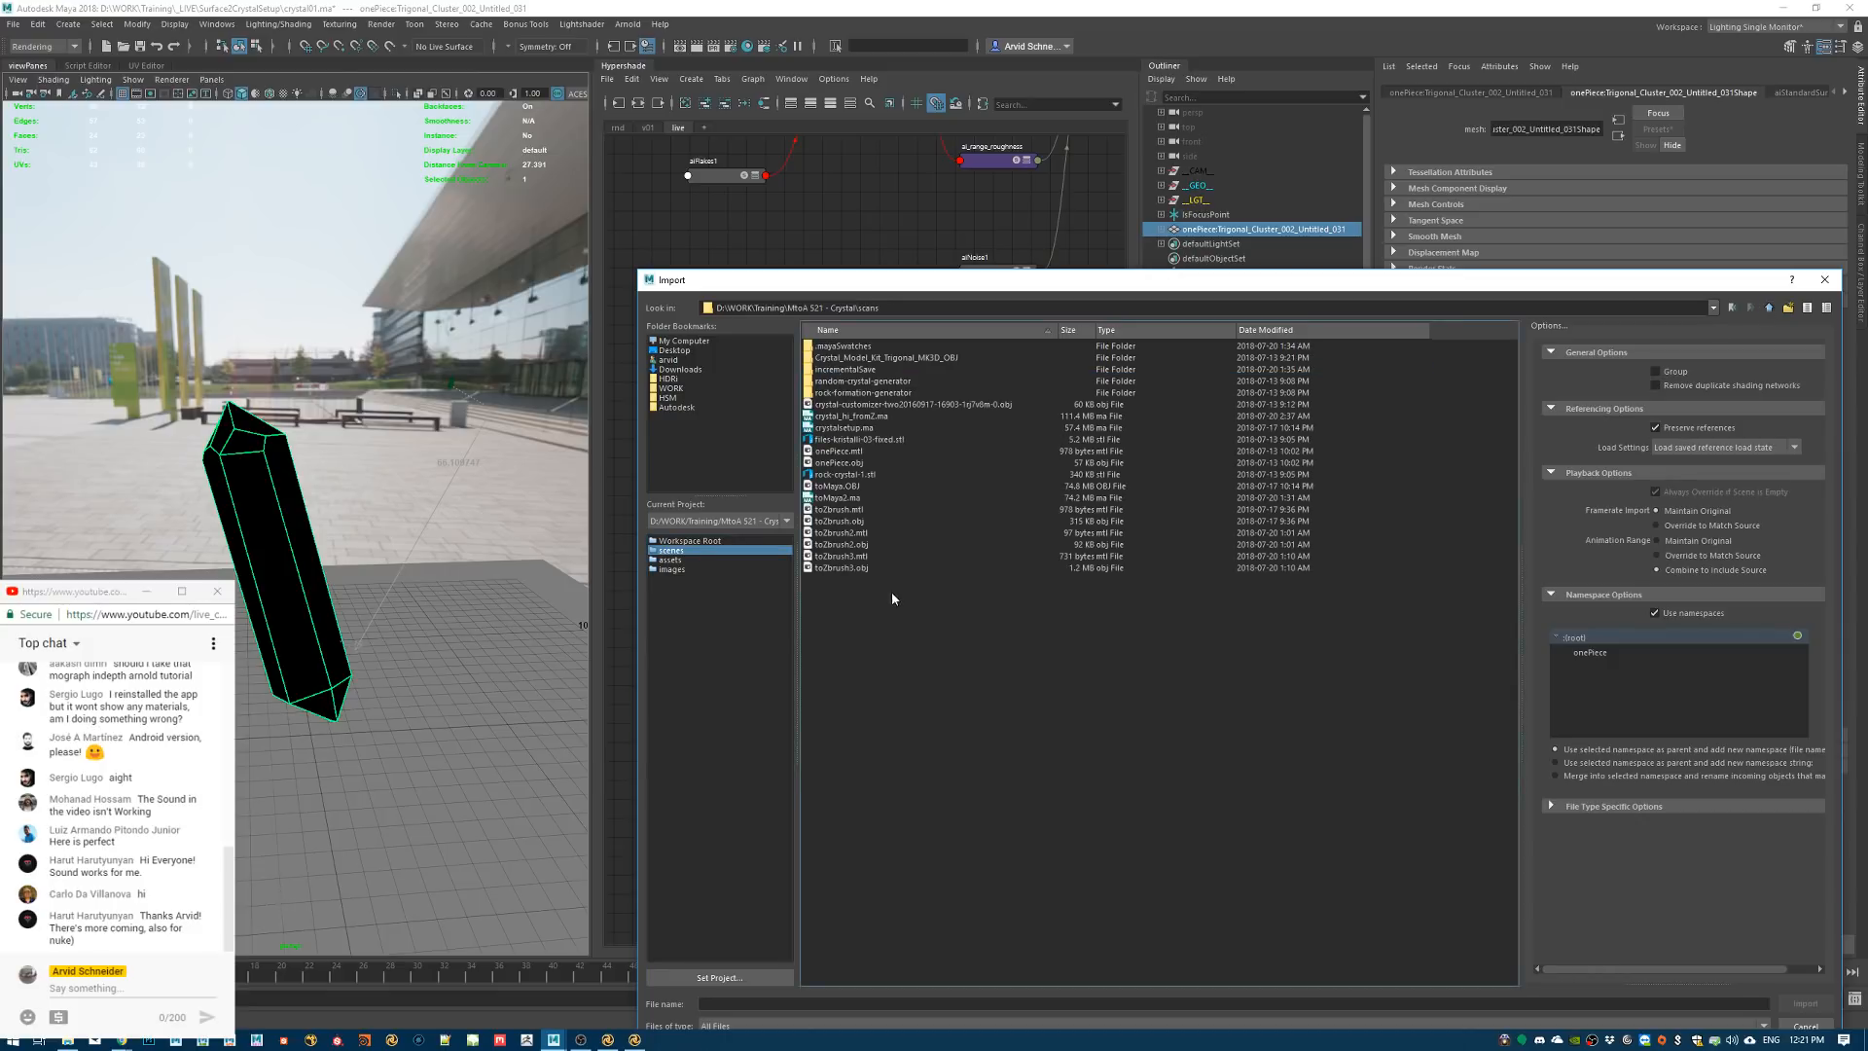
{"action": "left_click", "coordinate": [842, 569]}
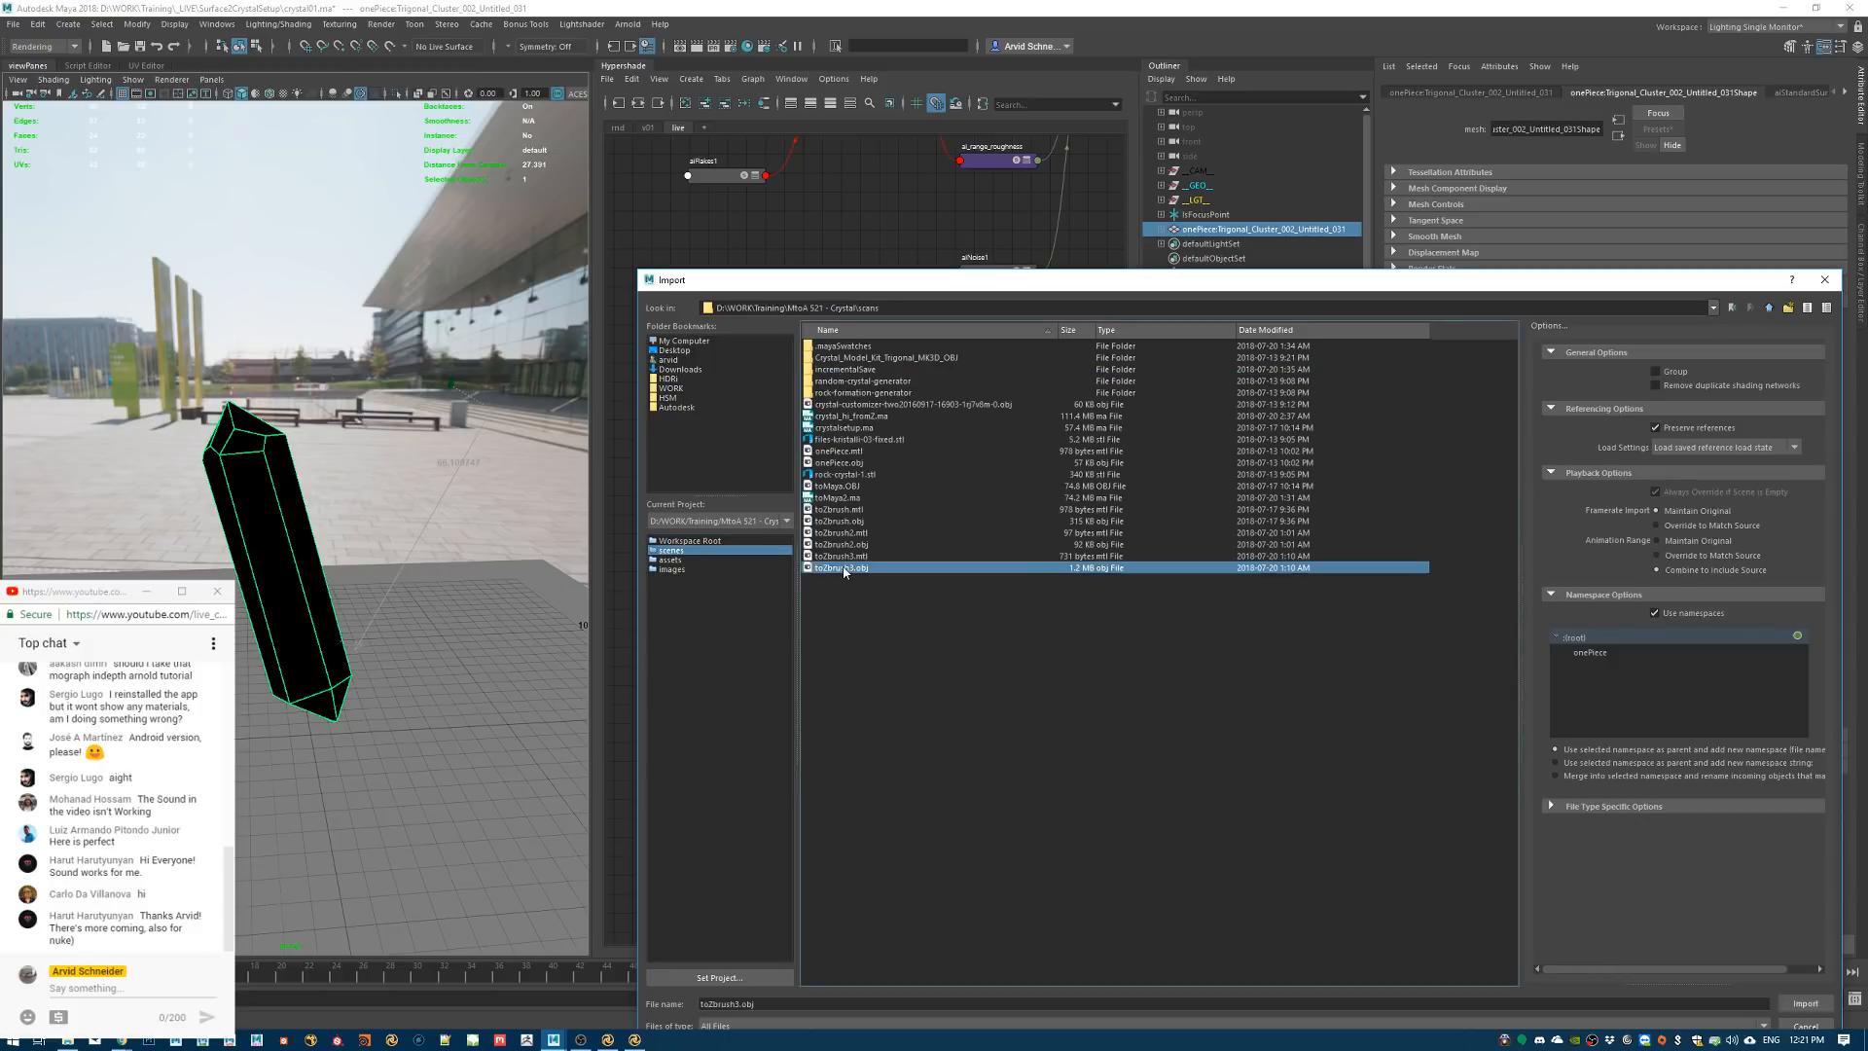
{"action": "left_click", "coordinate": [851, 486]}
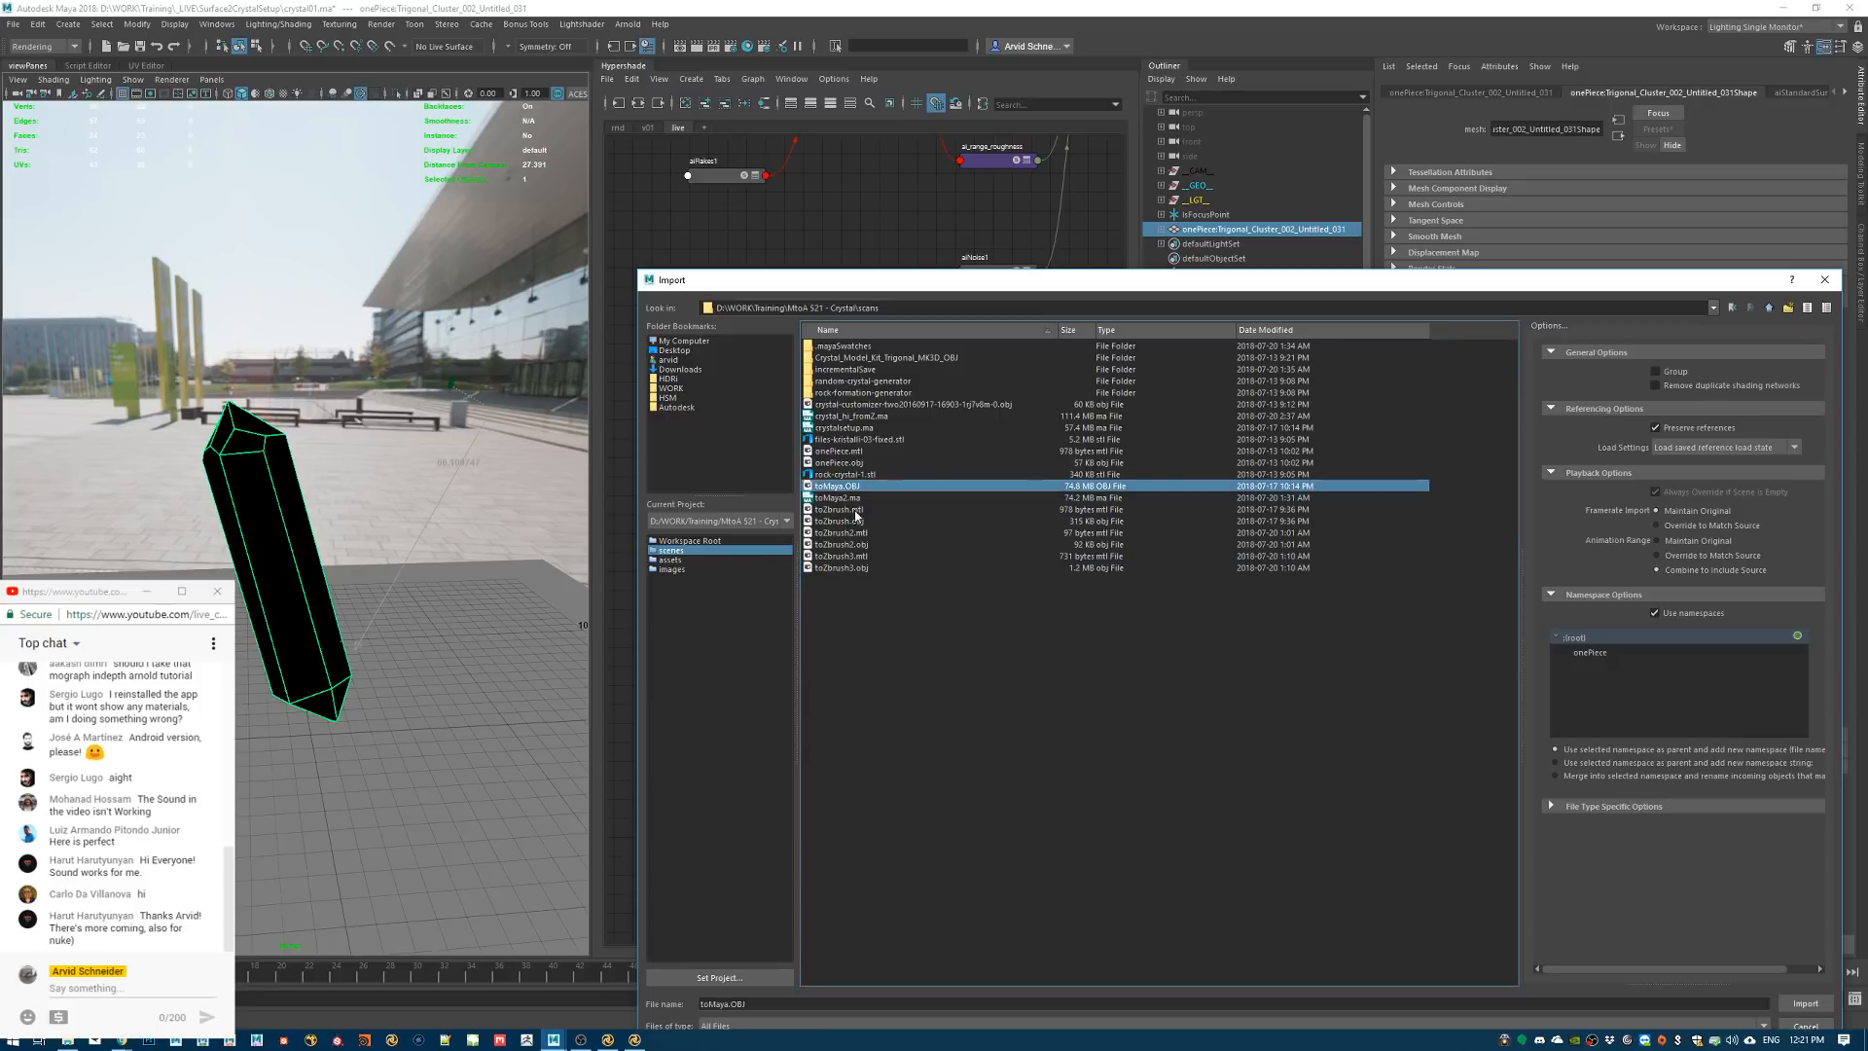
{"action": "double_click", "coordinate": [852, 491]}
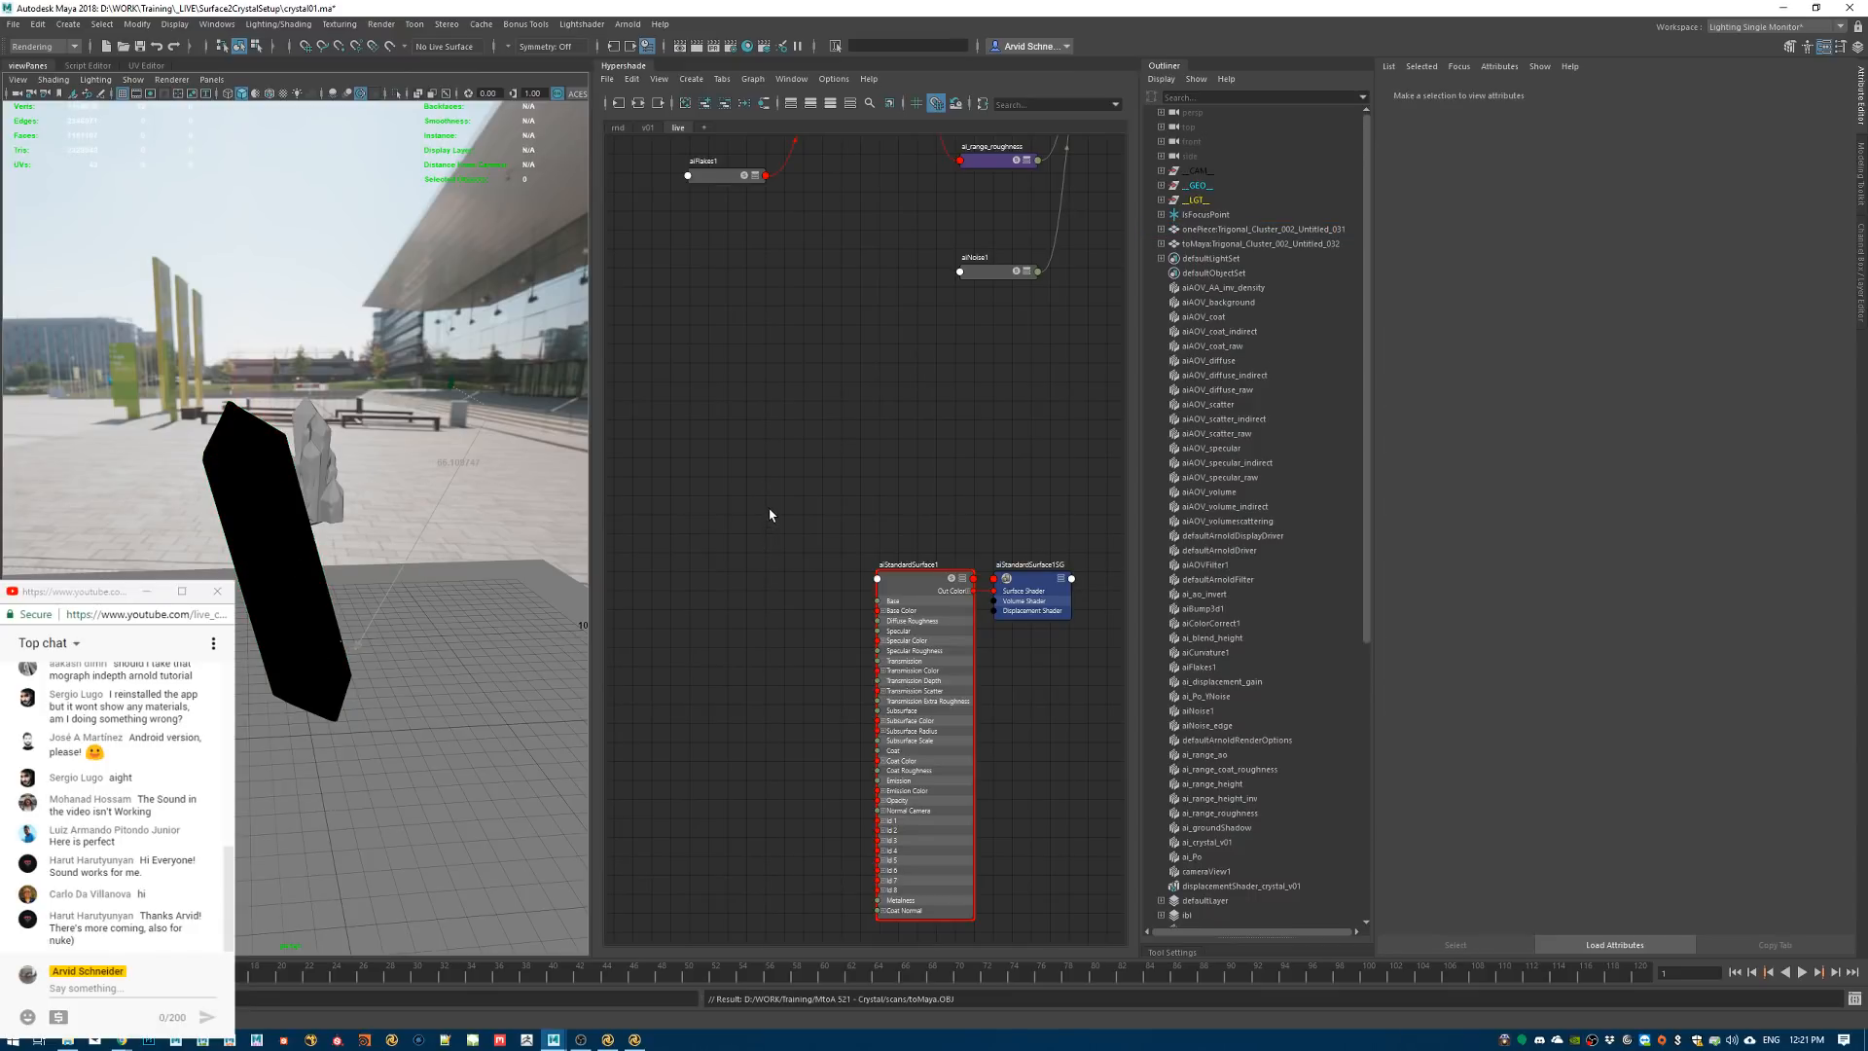
Examine the sculpted surface of the imported toMaya crystal cluster from several sides, and delete the cluster
{"action": "left_click", "coordinate": [323, 477]}
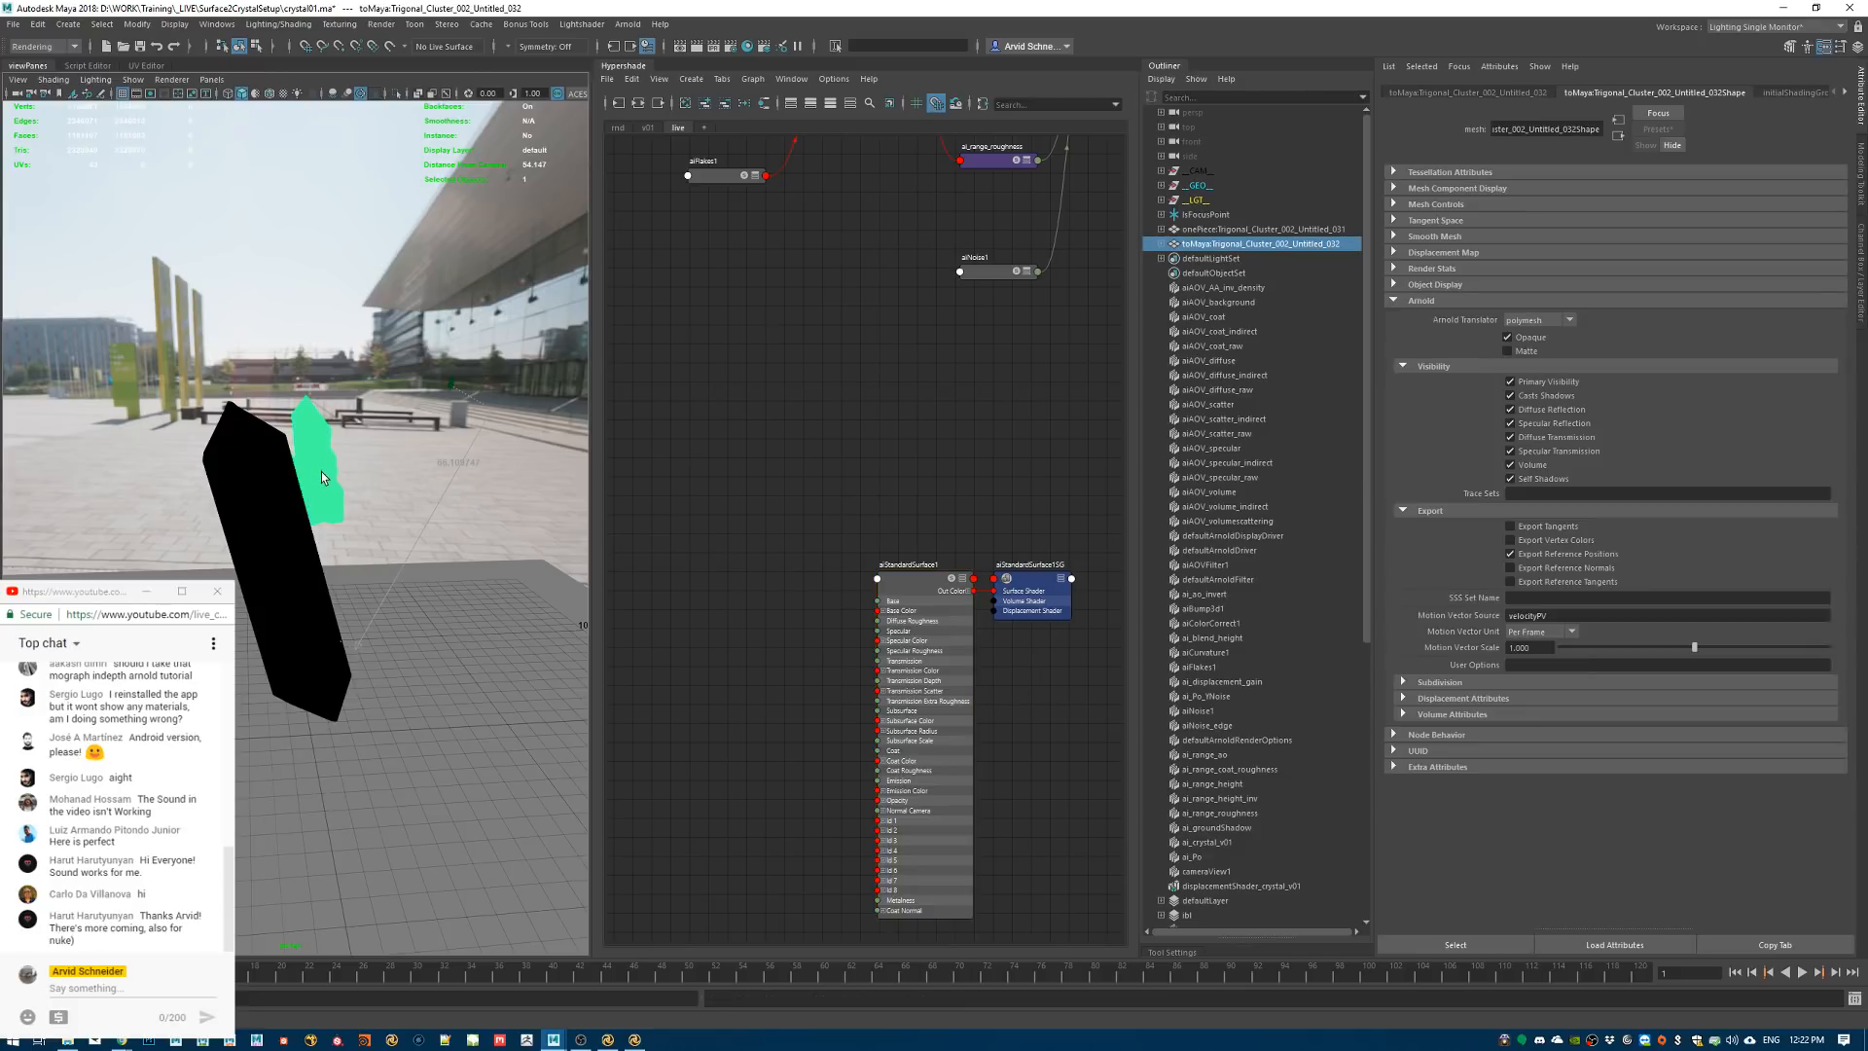
{"action": "key", "text": "f"}
{"action": "left_click", "coordinate": [407, 451]}
{"action": "right_click_drag", "start_coordinate": [347, 475], "coordinate": [487, 486], "text": "alt"}
{"action": "left_click_drag", "start_coordinate": [487, 487], "coordinate": [693, 530], "text": "alt"}
{"action": "mouse_move", "coordinate": [418, 617]}
{"action": "left_mouse_down", "text": "alt"}
{"action": "mouse_move", "coordinate": [467, 622]}
{"action": "mouse_move", "coordinate": [284, 626]}
{"action": "mouse_move", "coordinate": [542, 646]}
{"action": "mouse_move", "coordinate": [524, 696]}
{"action": "mouse_move", "coordinate": [437, 639]}
{"action": "mouse_move", "coordinate": [387, 637]}
{"action": "left_mouse_up", "text": "alt"}
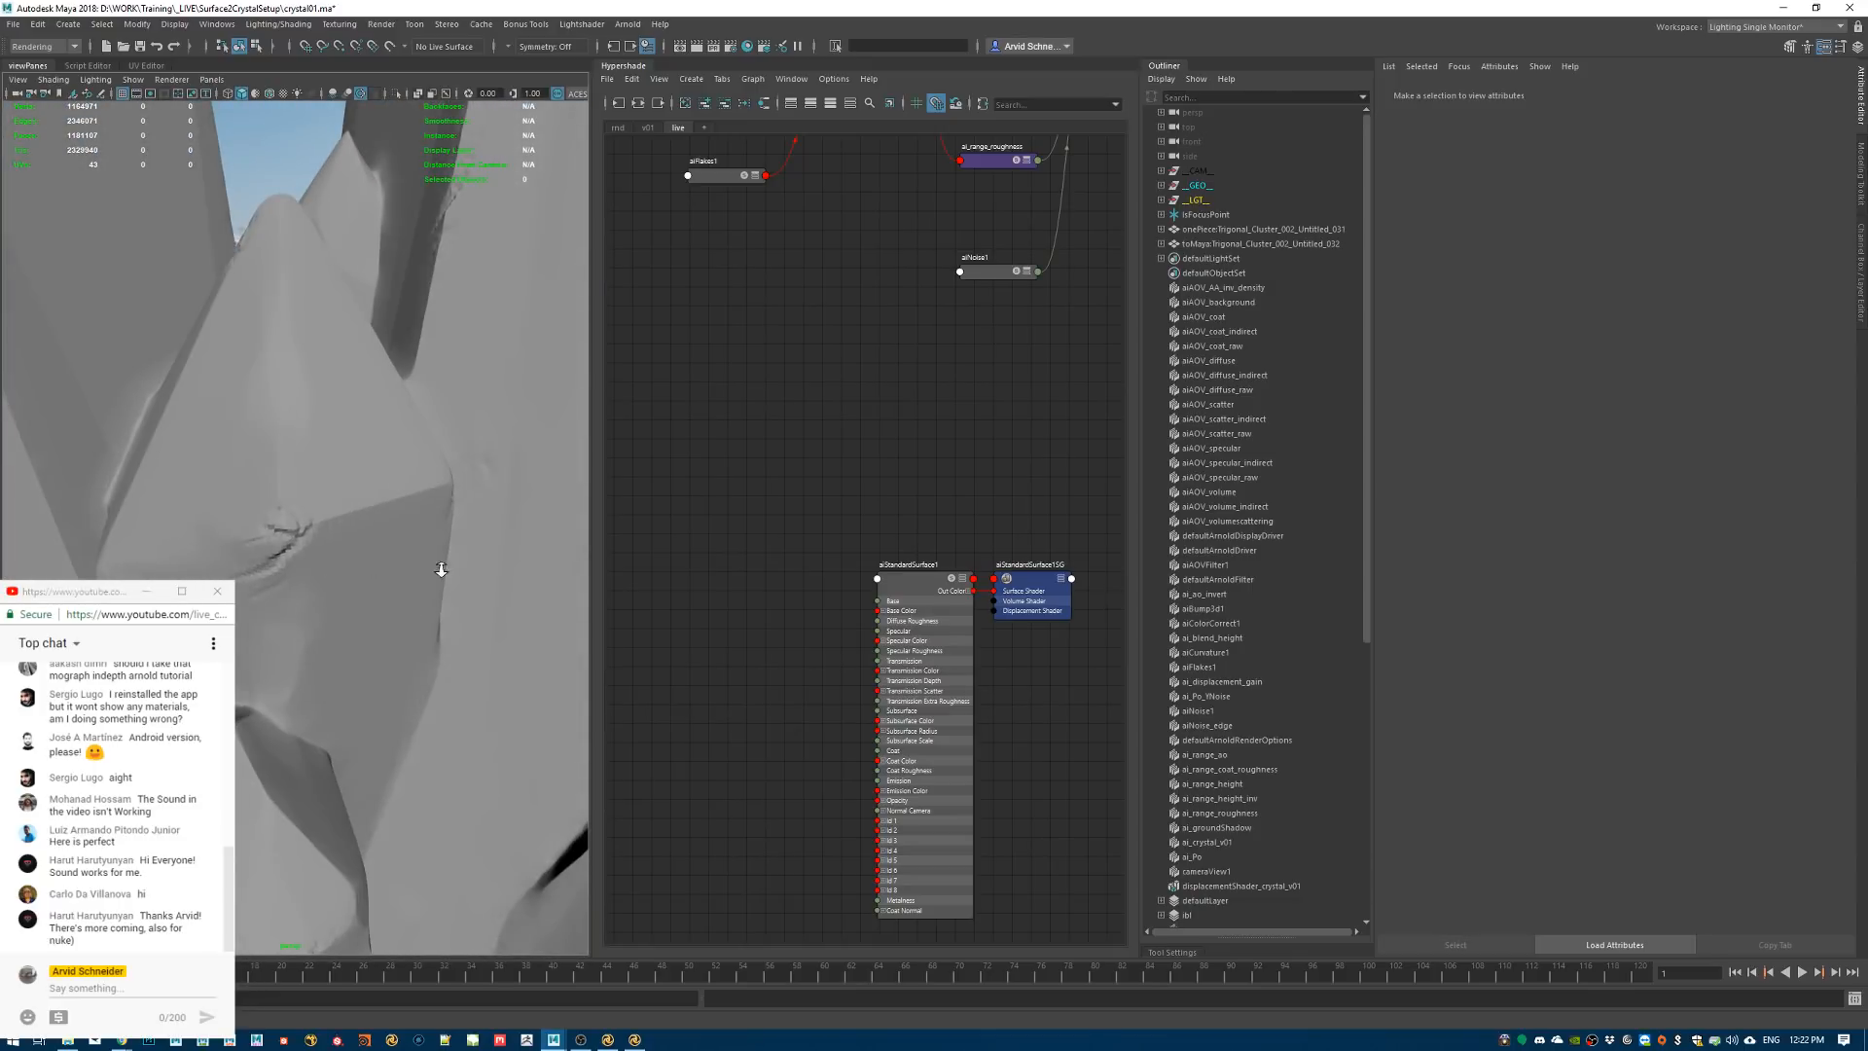
{"action": "left_click_drag", "start_coordinate": [440, 569], "coordinate": [192, 555], "text": "alt"}
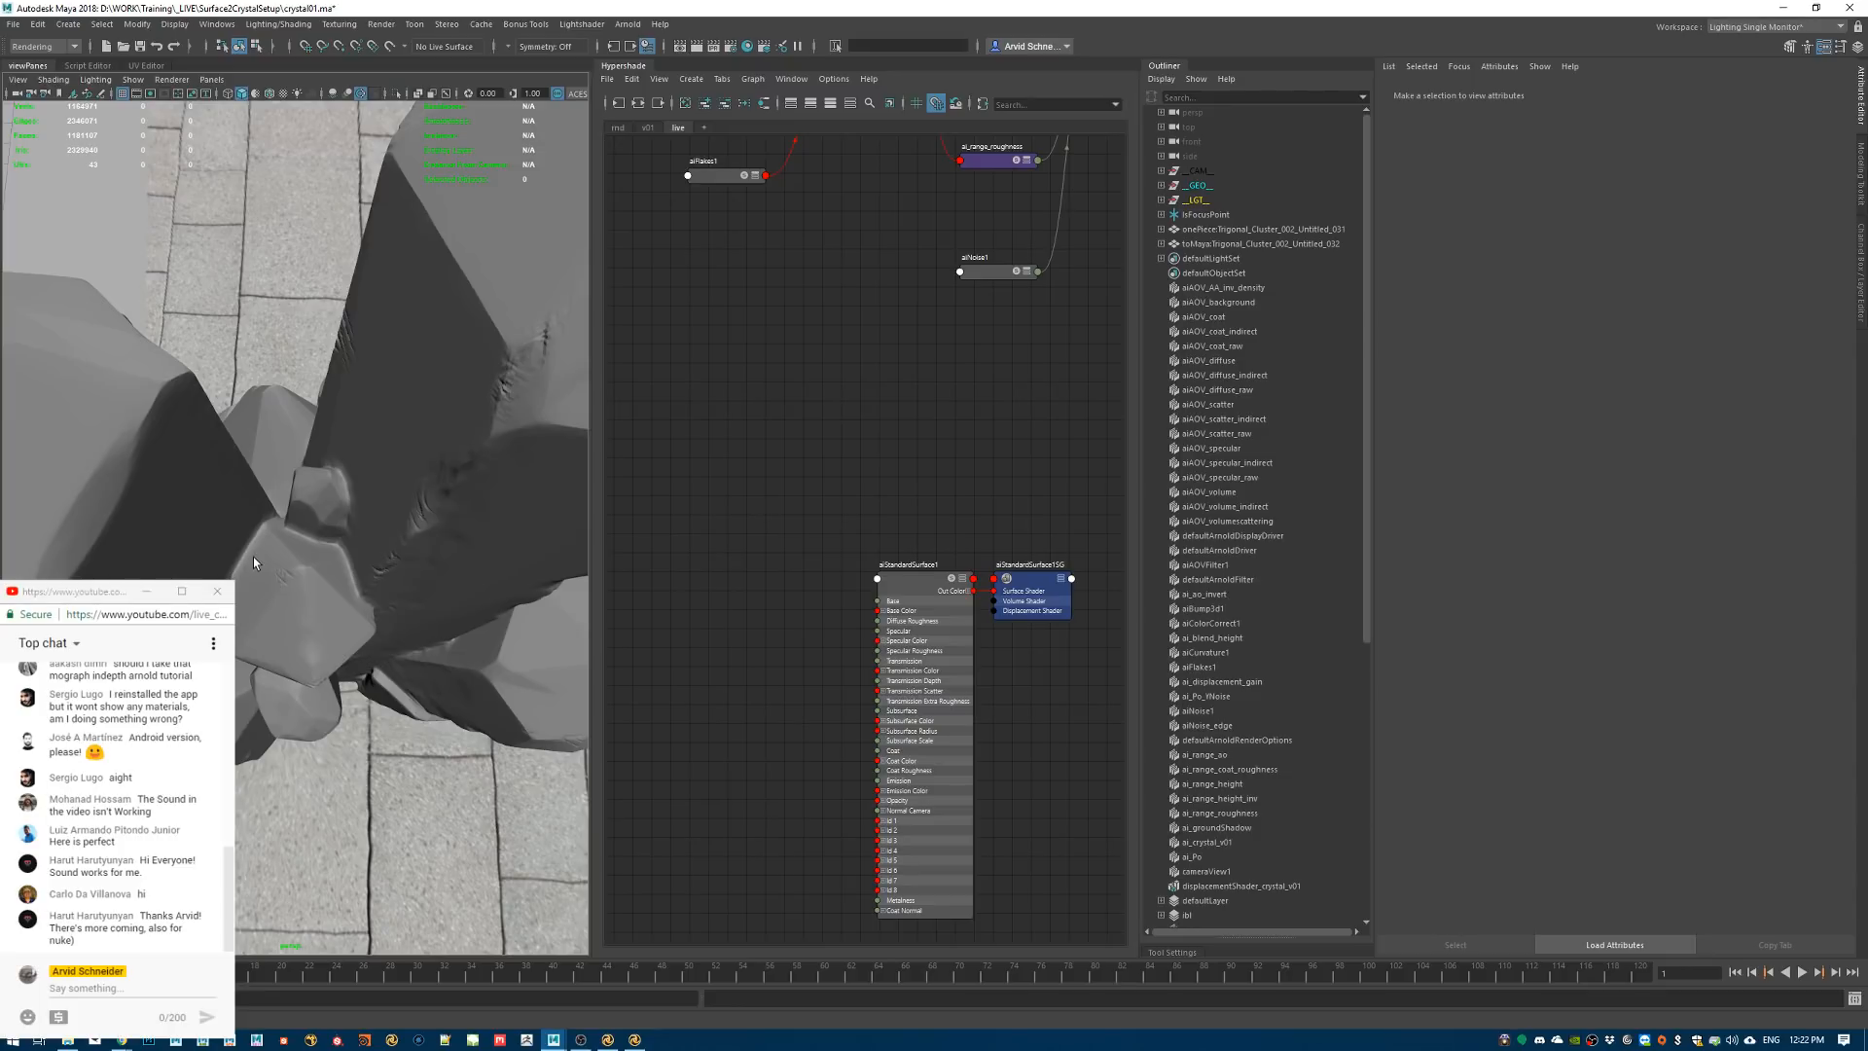
{"action": "left_click_drag", "start_coordinate": [332, 623], "coordinate": [433, 617], "text": "alt"}
{"action": "right_click_drag", "start_coordinate": [434, 617], "coordinate": [364, 586], "text": "alt"}
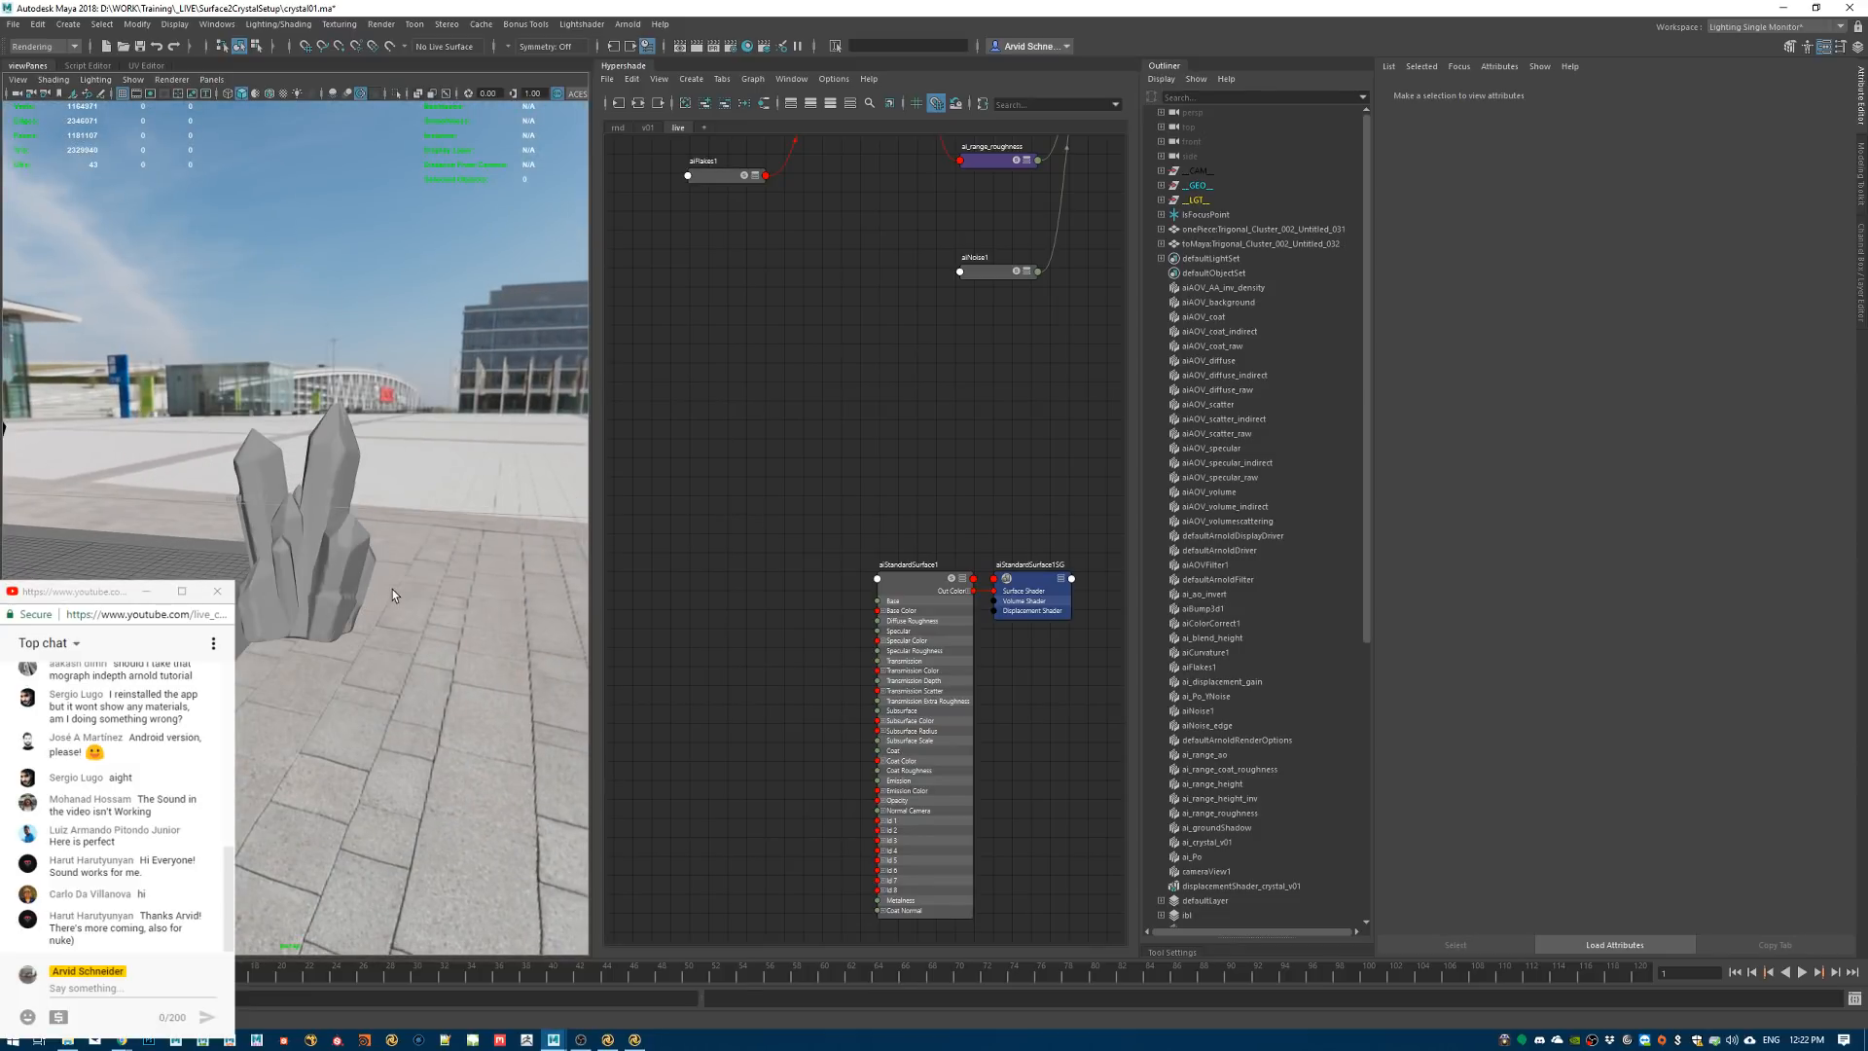
{"action": "left_click", "coordinate": [327, 558]}
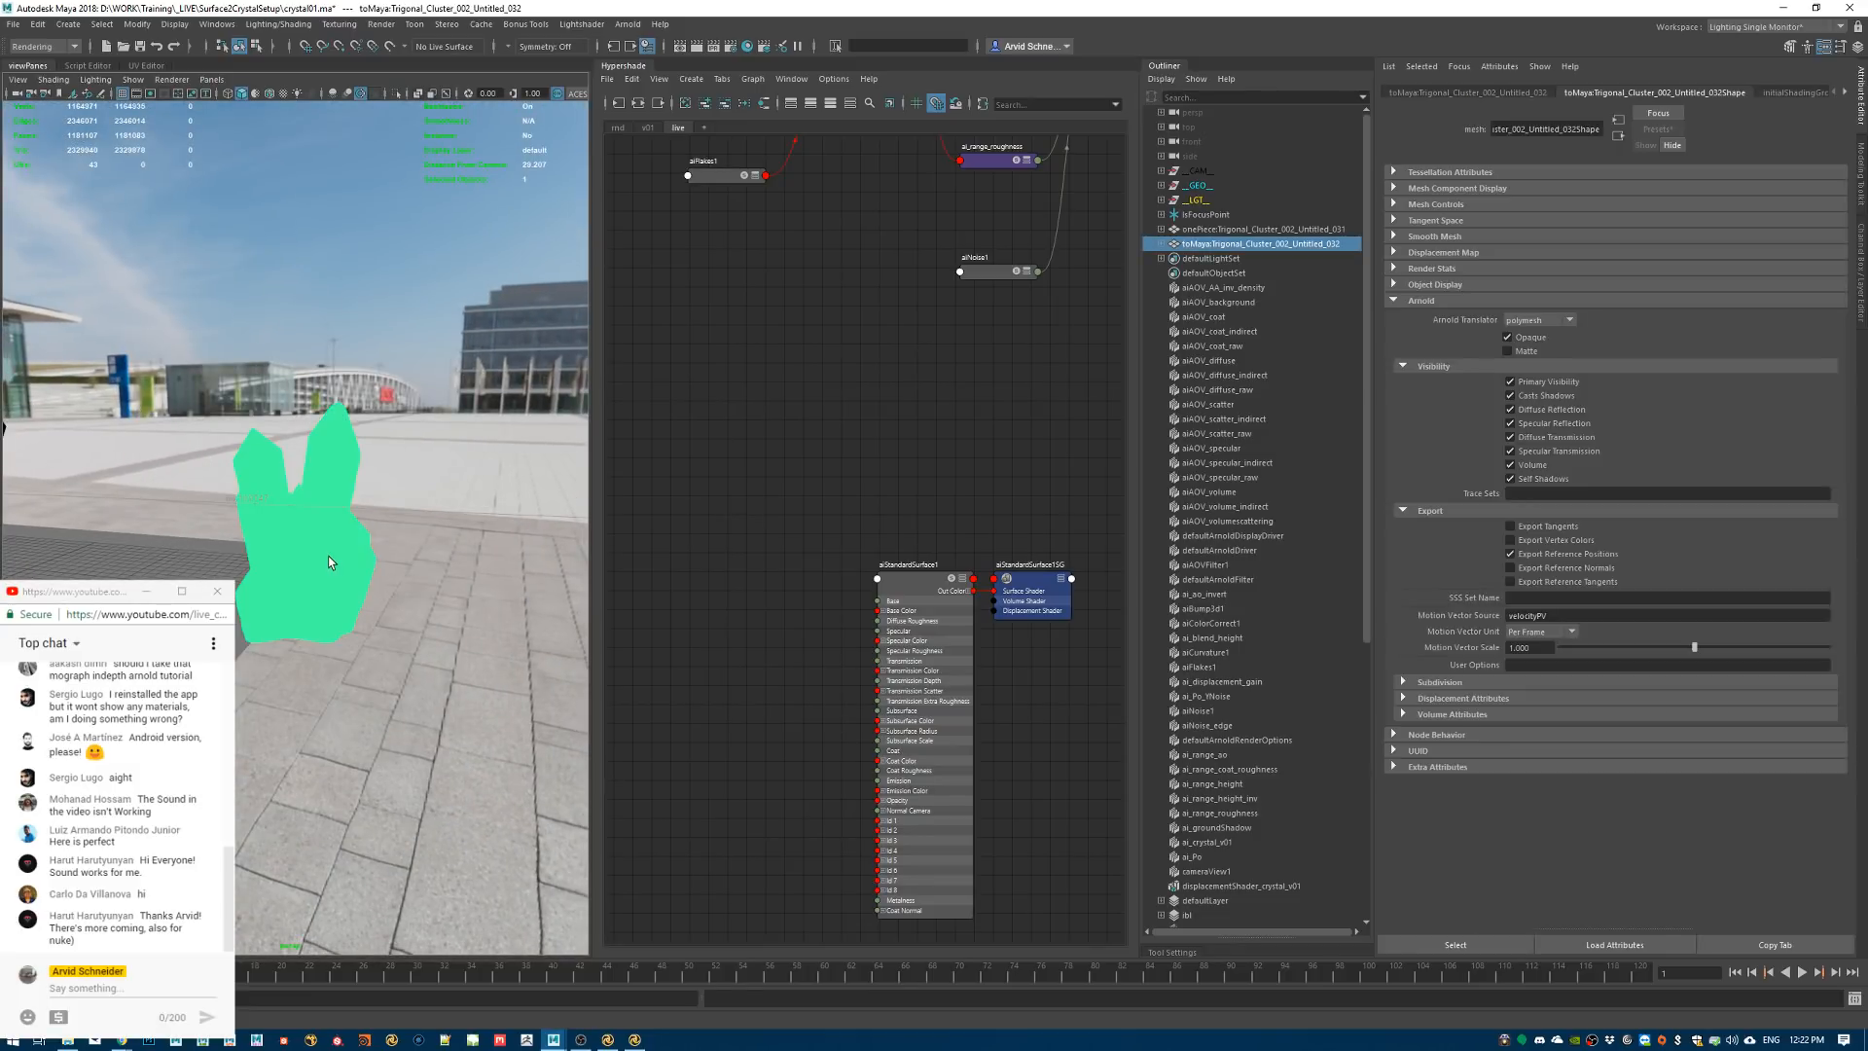
{"action": "key", "text": "Delete"}
Select and frame the single onePiece crystal, and open the Export Selection dialog for it
{"action": "left_click", "coordinate": [74, 513]}
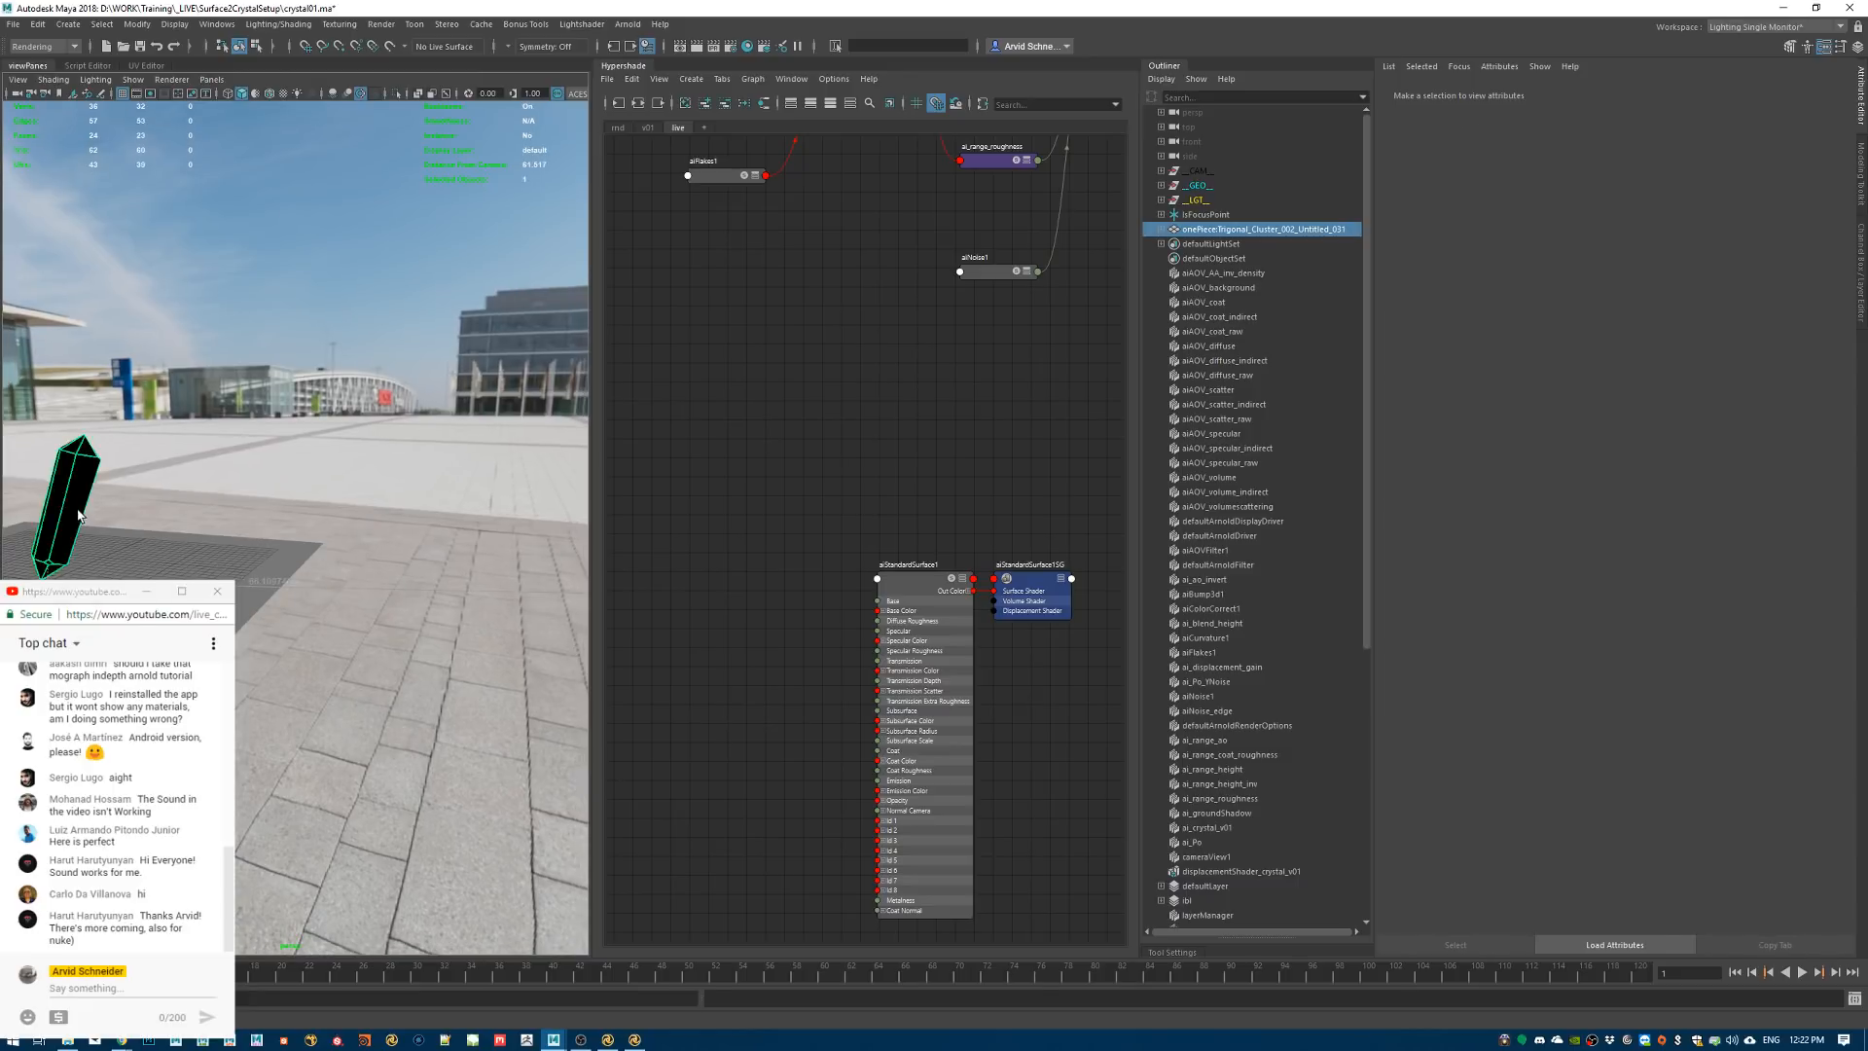
{"action": "key", "text": "f"}
{"action": "left_click_drag", "start_coordinate": [126, 481], "coordinate": [331, 481], "text": "alt"}
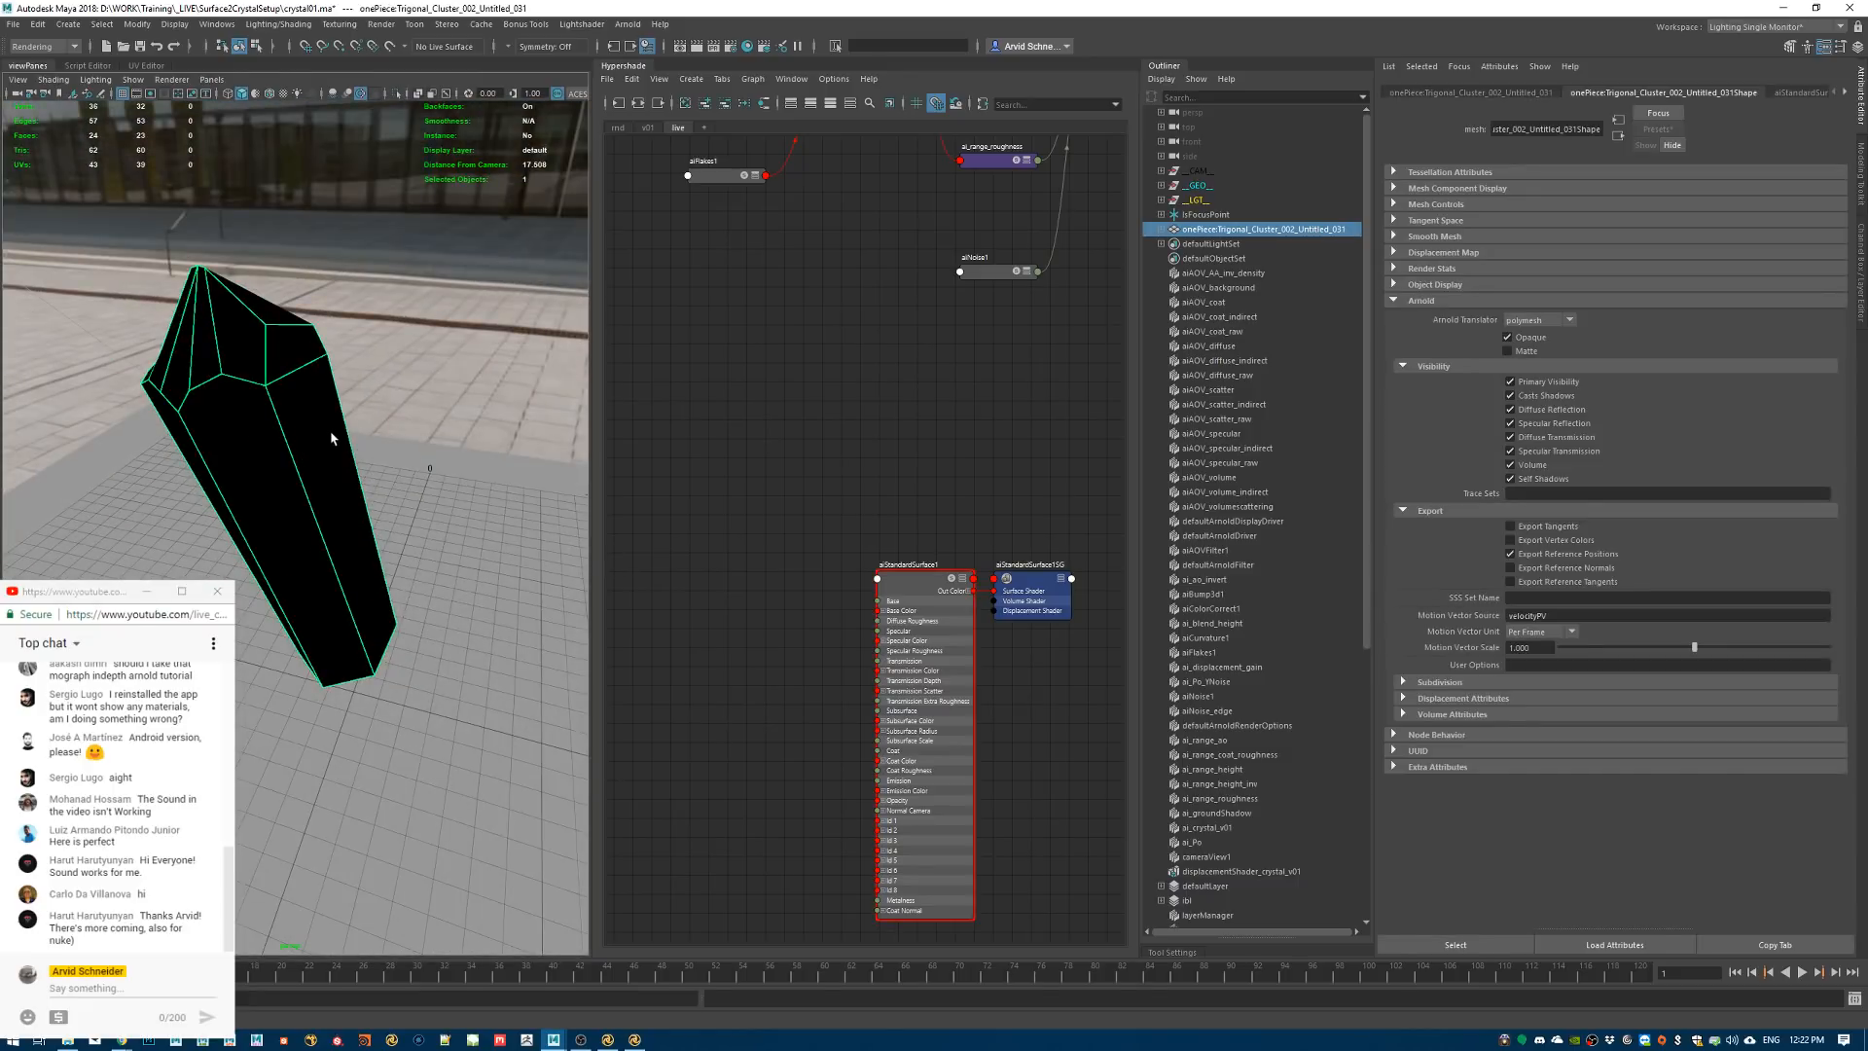
{"action": "key", "text": "space"}
{"action": "left_click", "coordinate": [42, 343]}
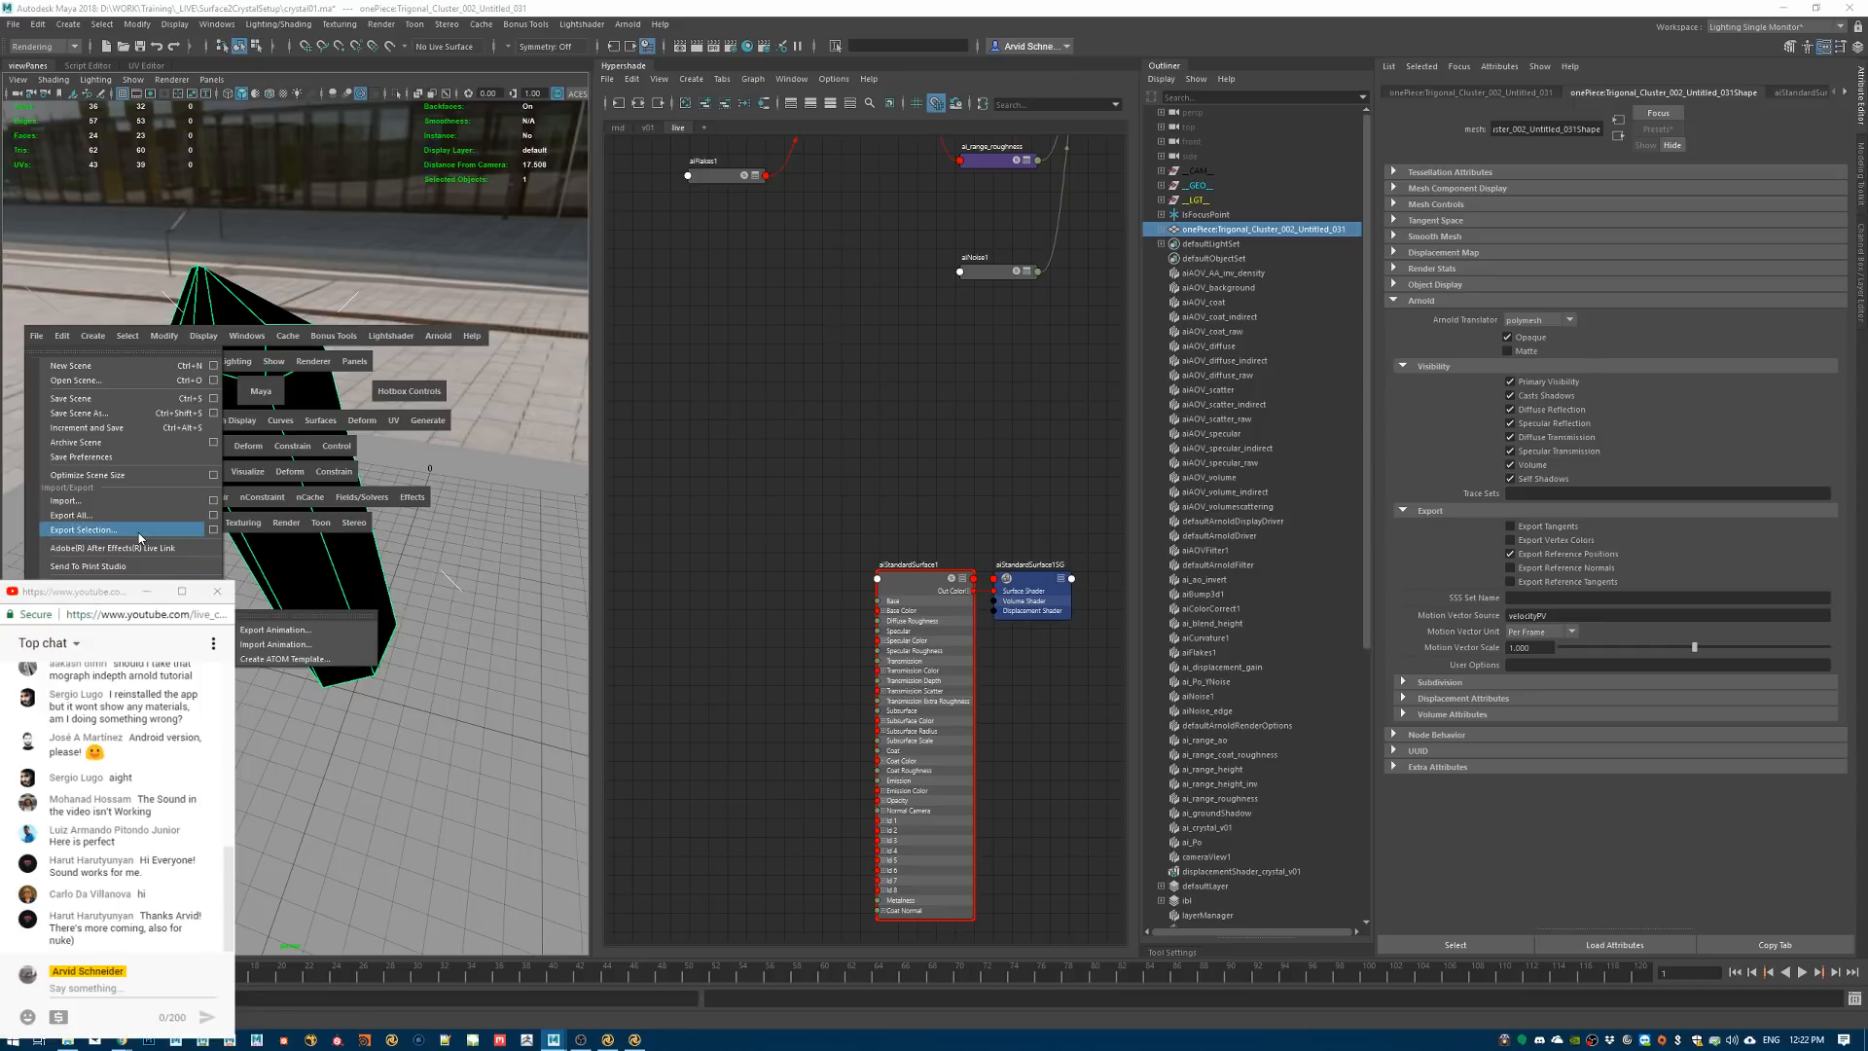
{"action": "left_click", "coordinate": [87, 529]}
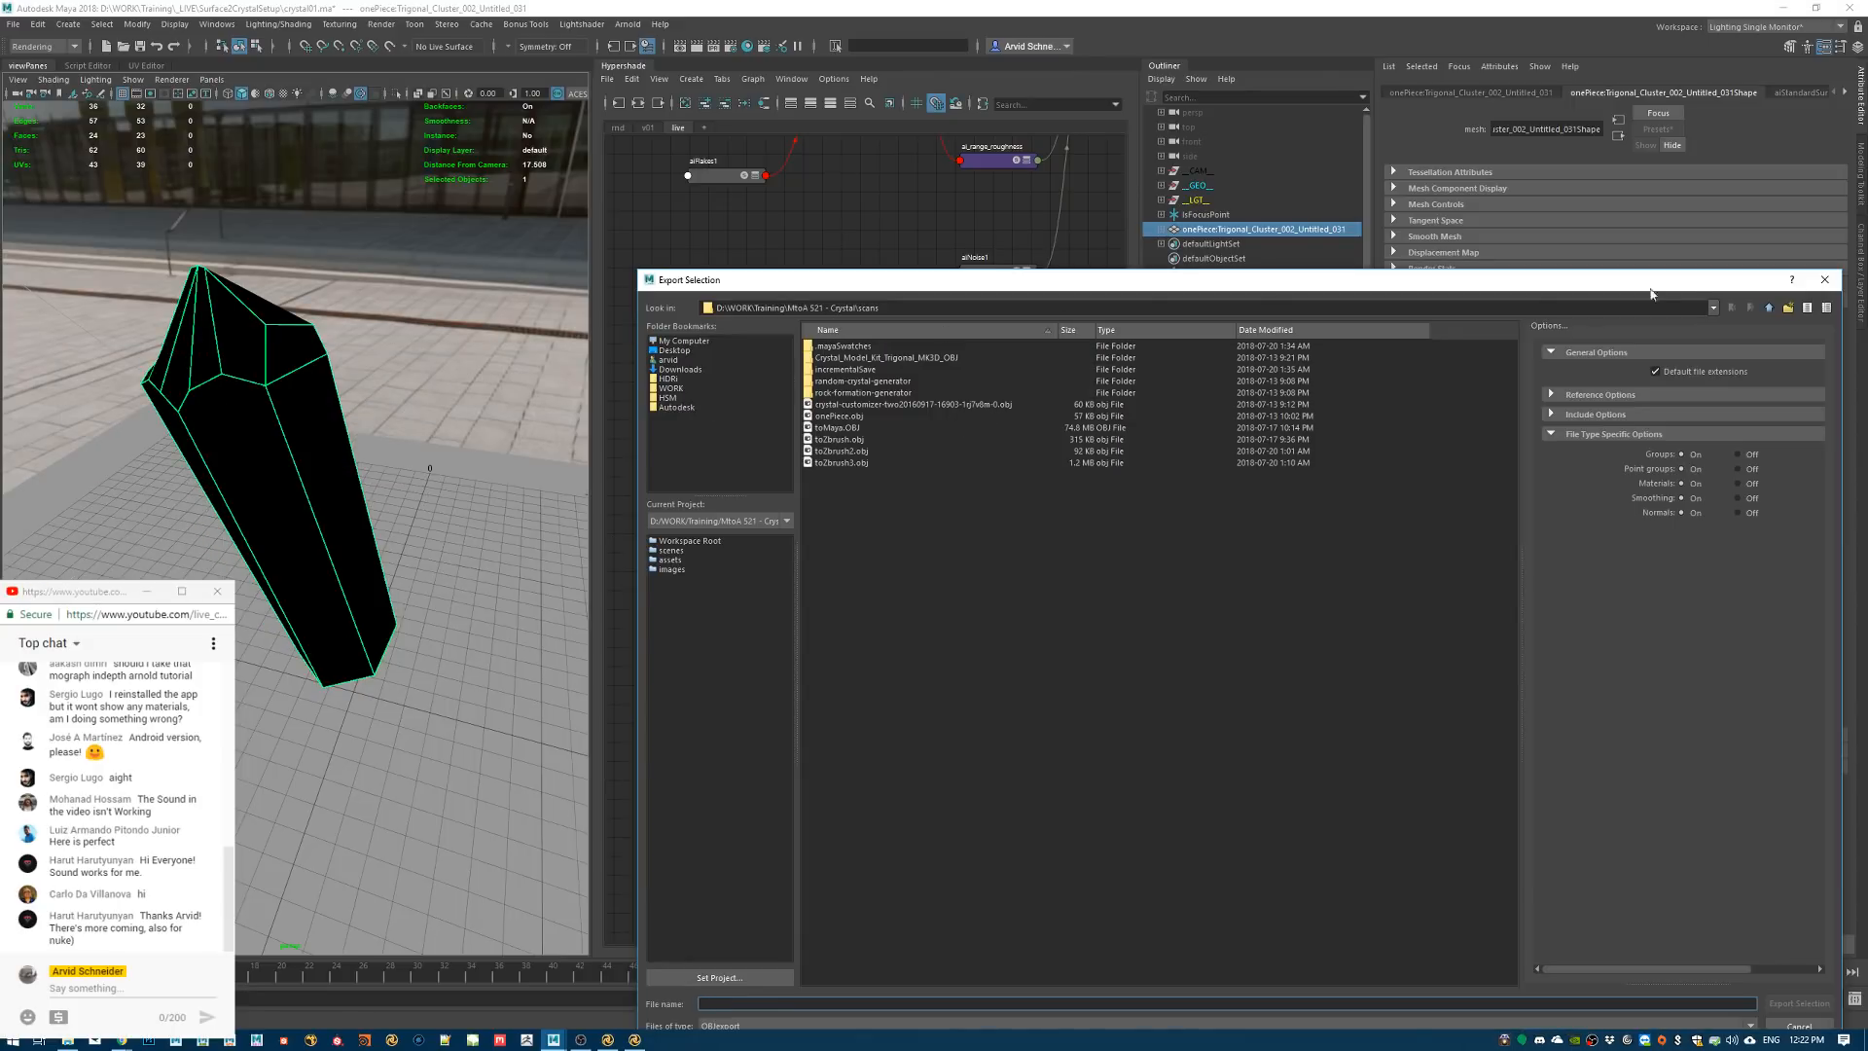
Export the selected crystal in OBJ format as simpleCrystal into D:\WORK\Training\_LIVE\Surface2CrystalSetup
{"action": "left_click", "coordinate": [1714, 308]}
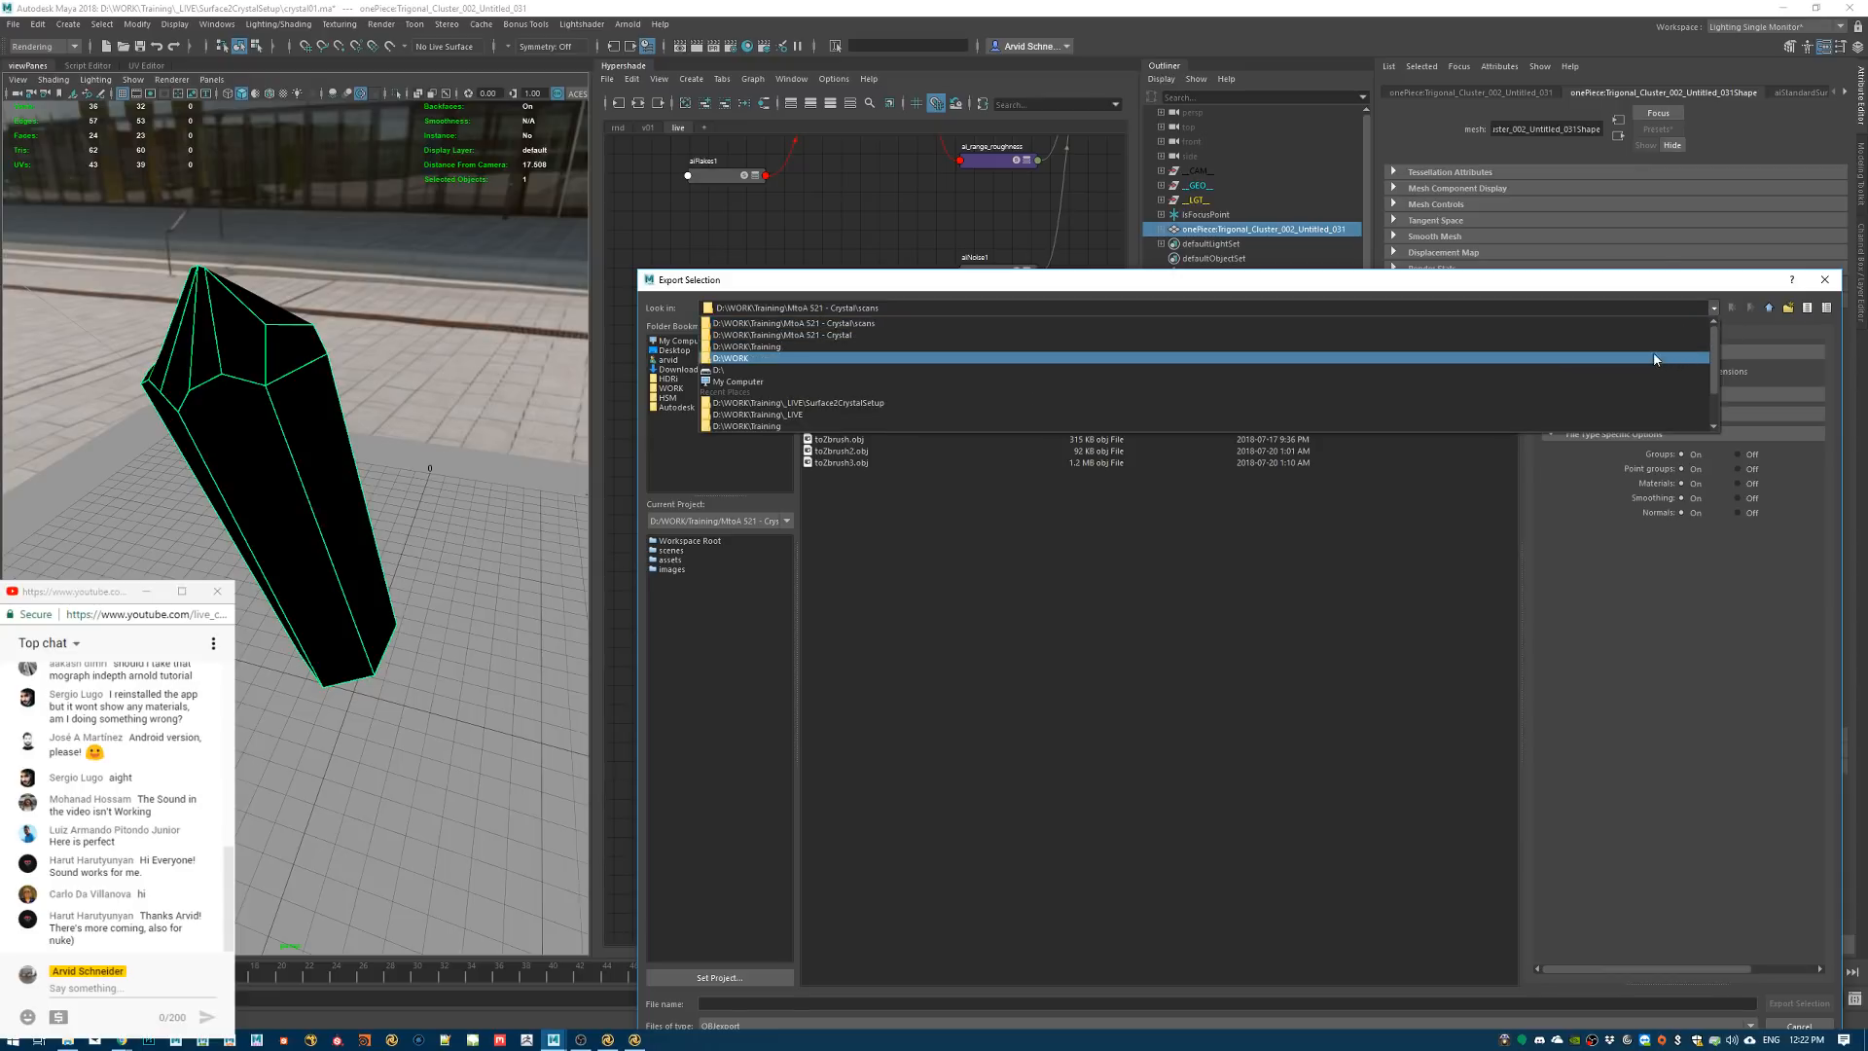
{"action": "left_click", "coordinate": [1070, 347]}
{"action": "double_click", "coordinate": [827, 346]}
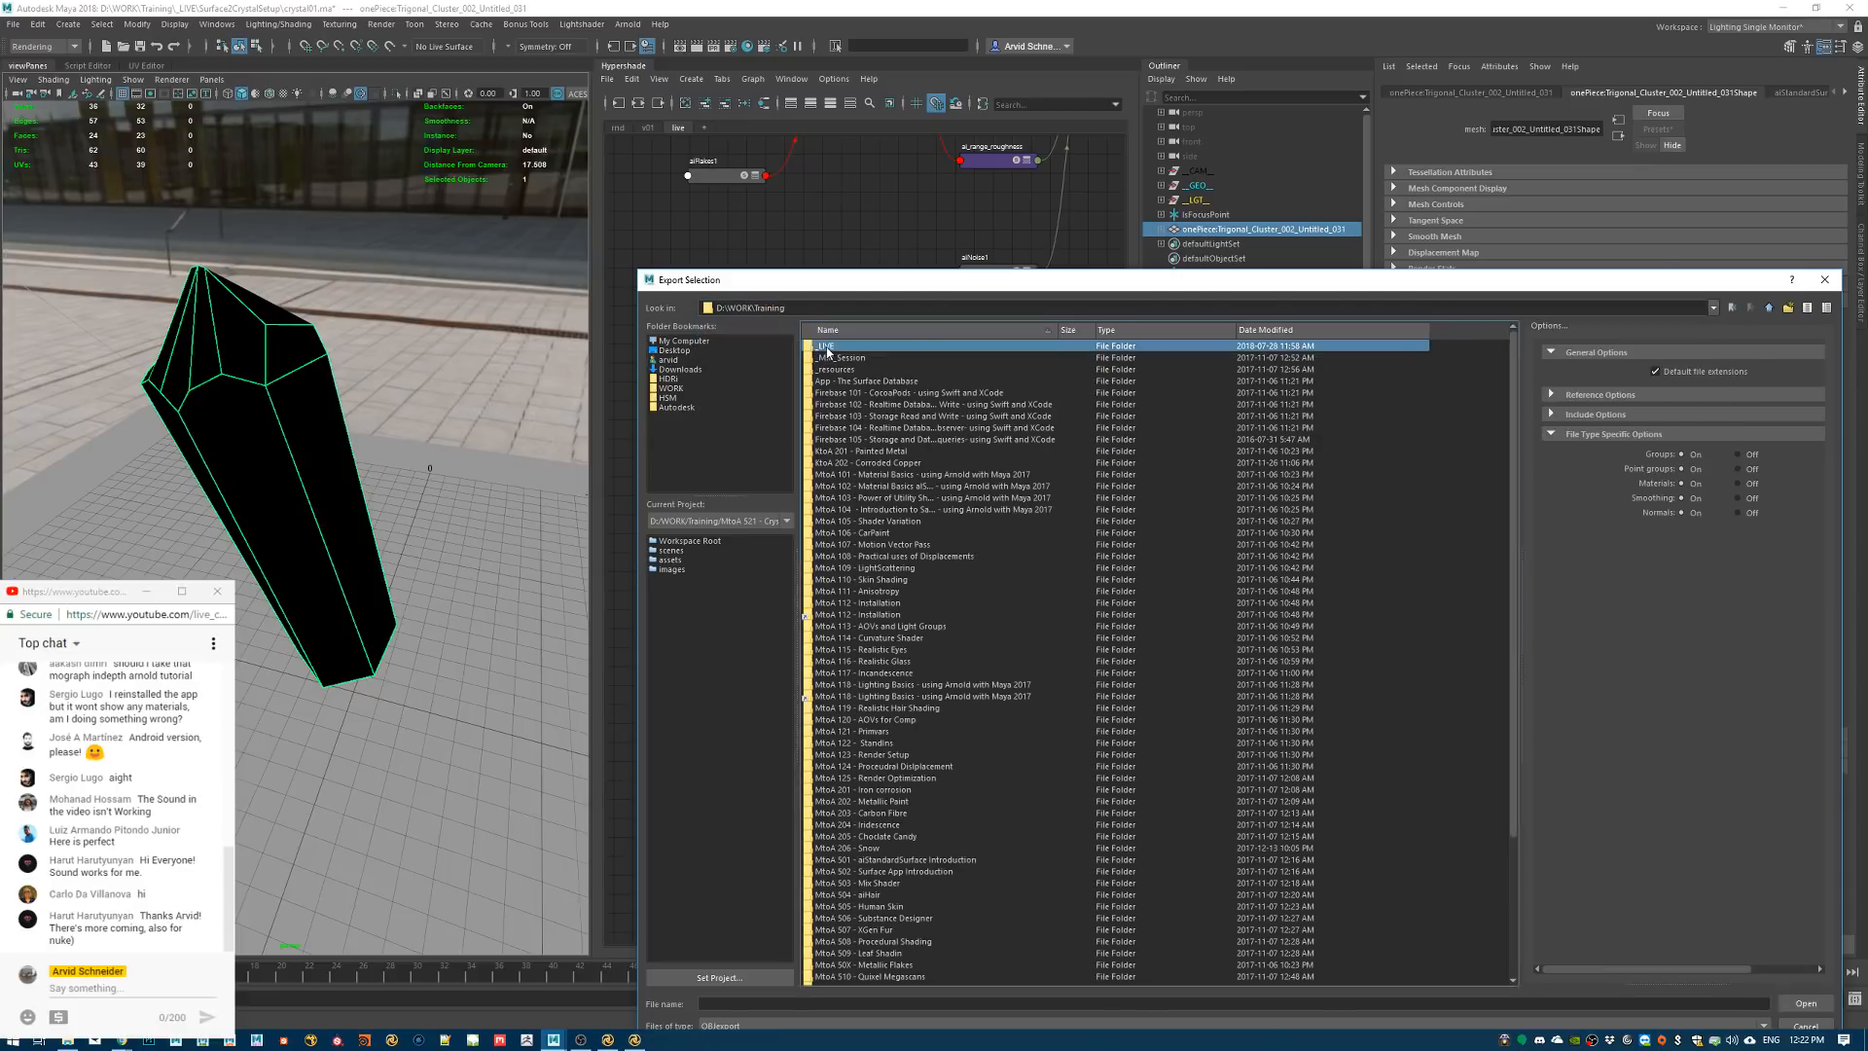
{"action": "double_click", "coordinate": [844, 522]}
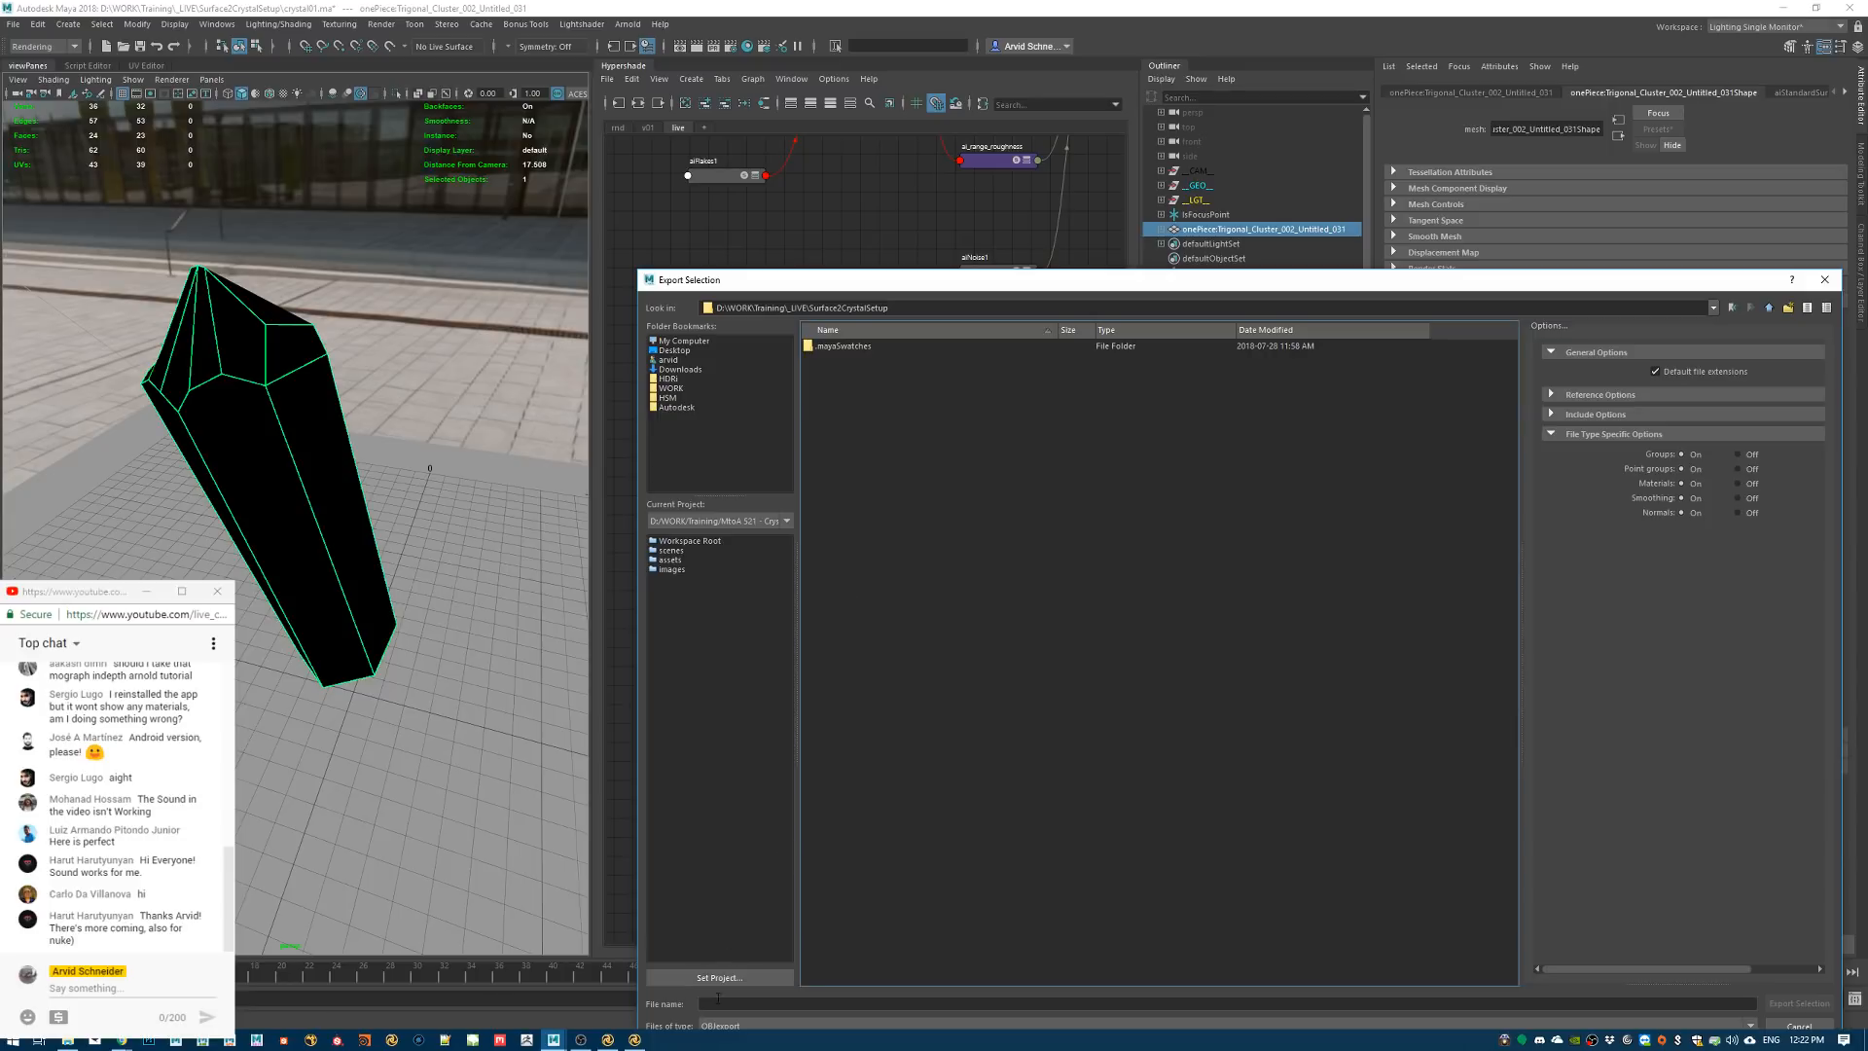
{"action": "left_click", "coordinate": [720, 1004]}
{"action": "type", "text": "c"}
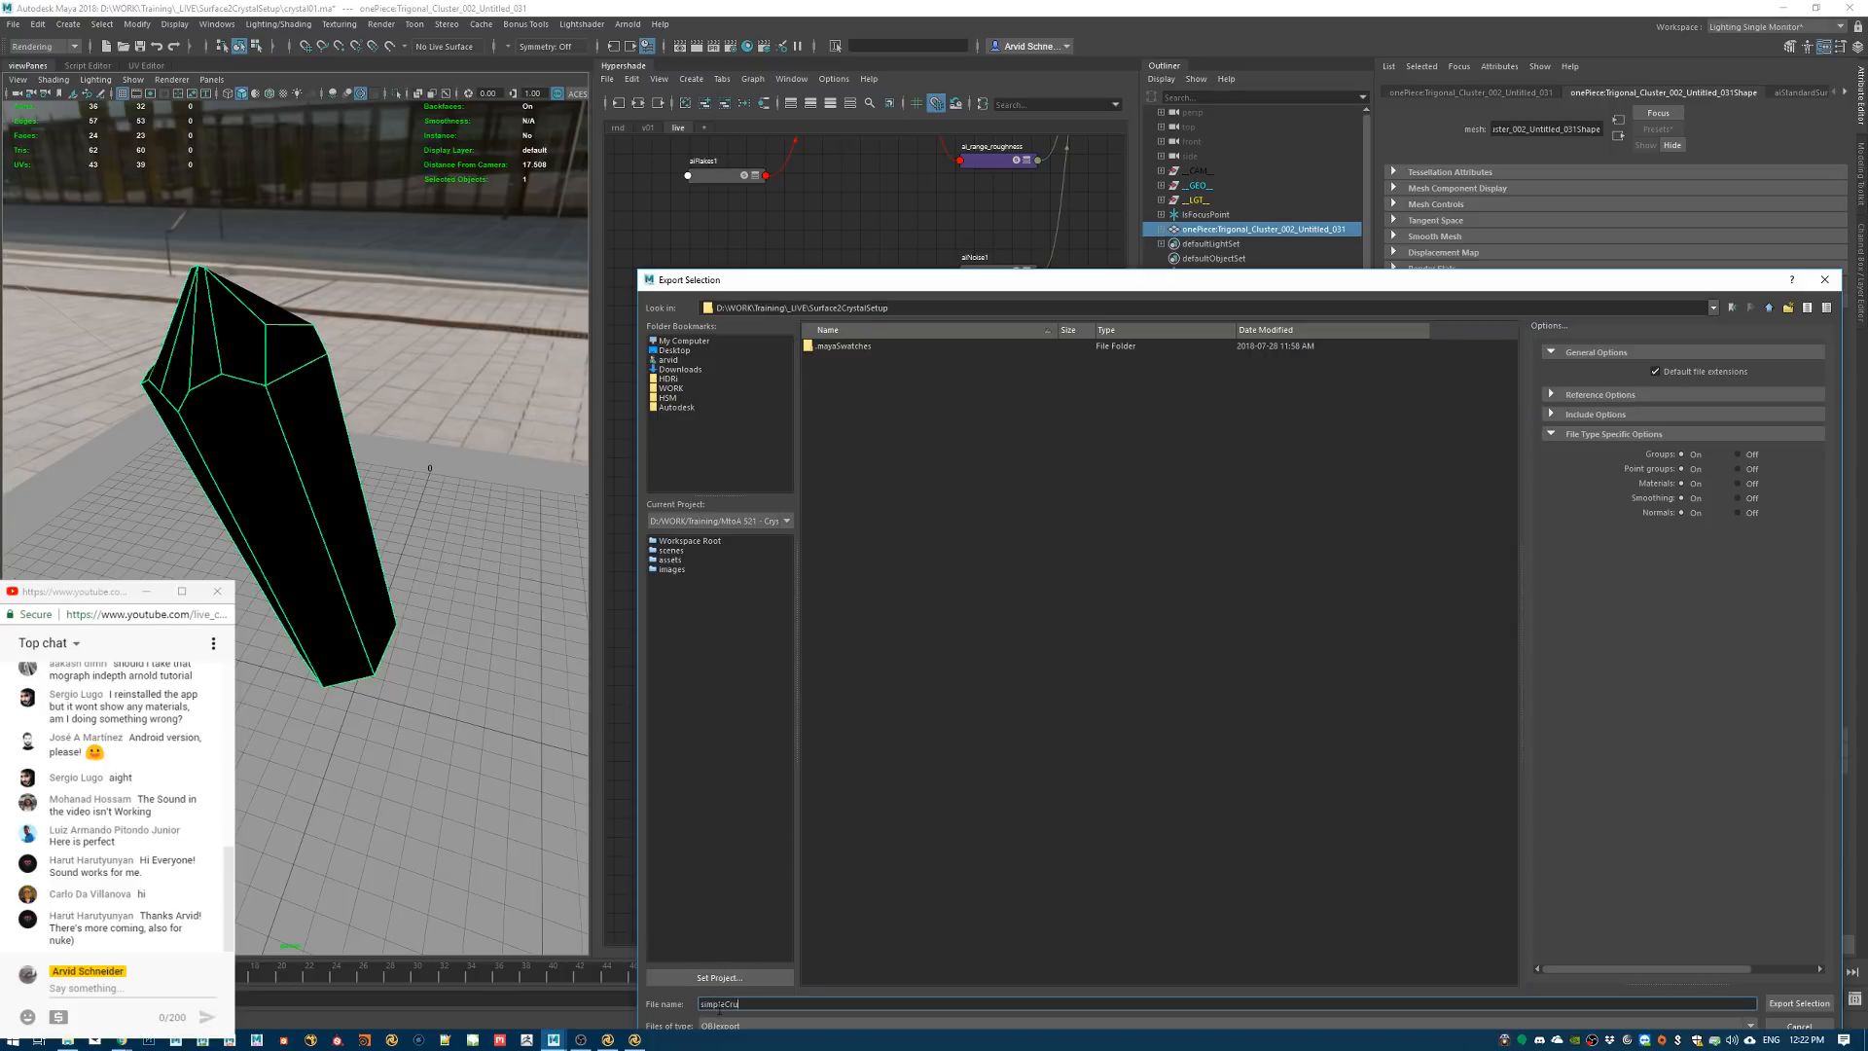
{"action": "type", "text": "impleCrystal"}
{"action": "key", "text": "Return"}
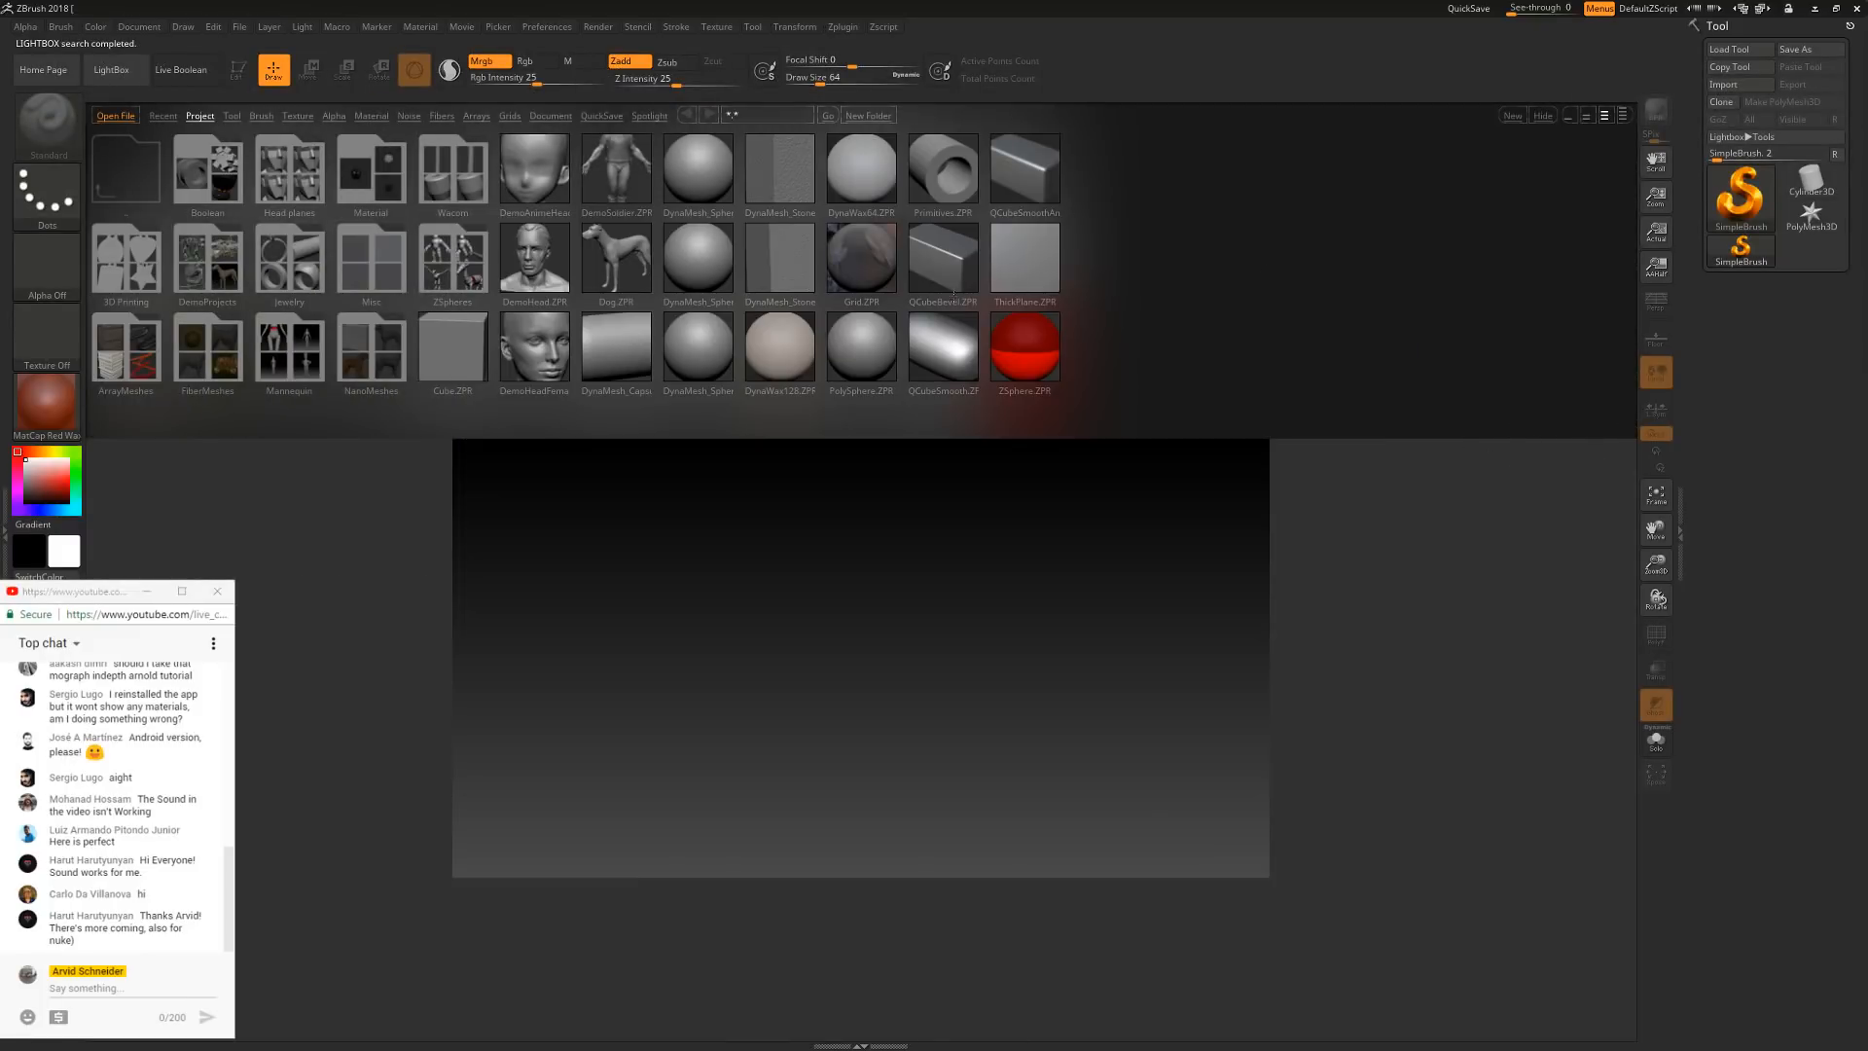
Hide LightBox in ZBrush to clear the canvas
{"action": "left_click", "coordinate": [111, 70]}
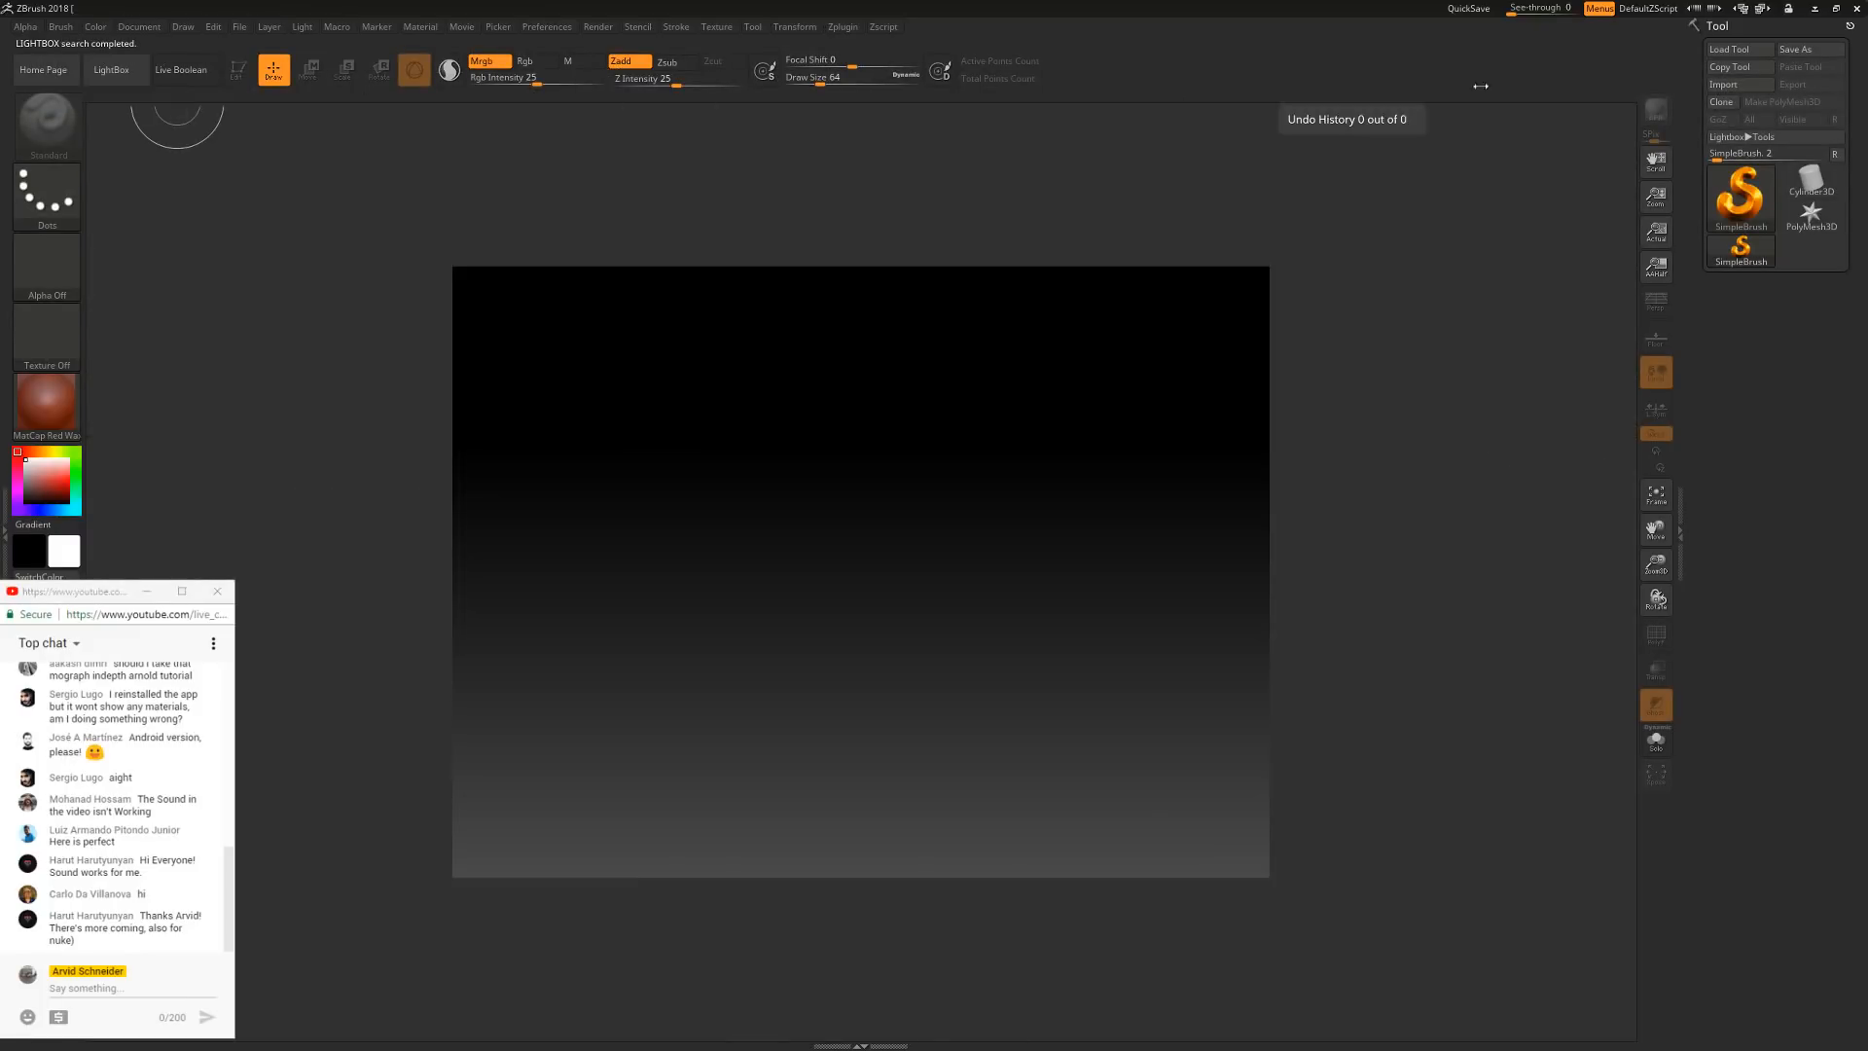
Import simpleCrystal.obj from the Surface2CrystalSetup folder, splitting its nonstandard polygons into symmetrical triangles only
{"action": "left_click", "coordinate": [1730, 50]}
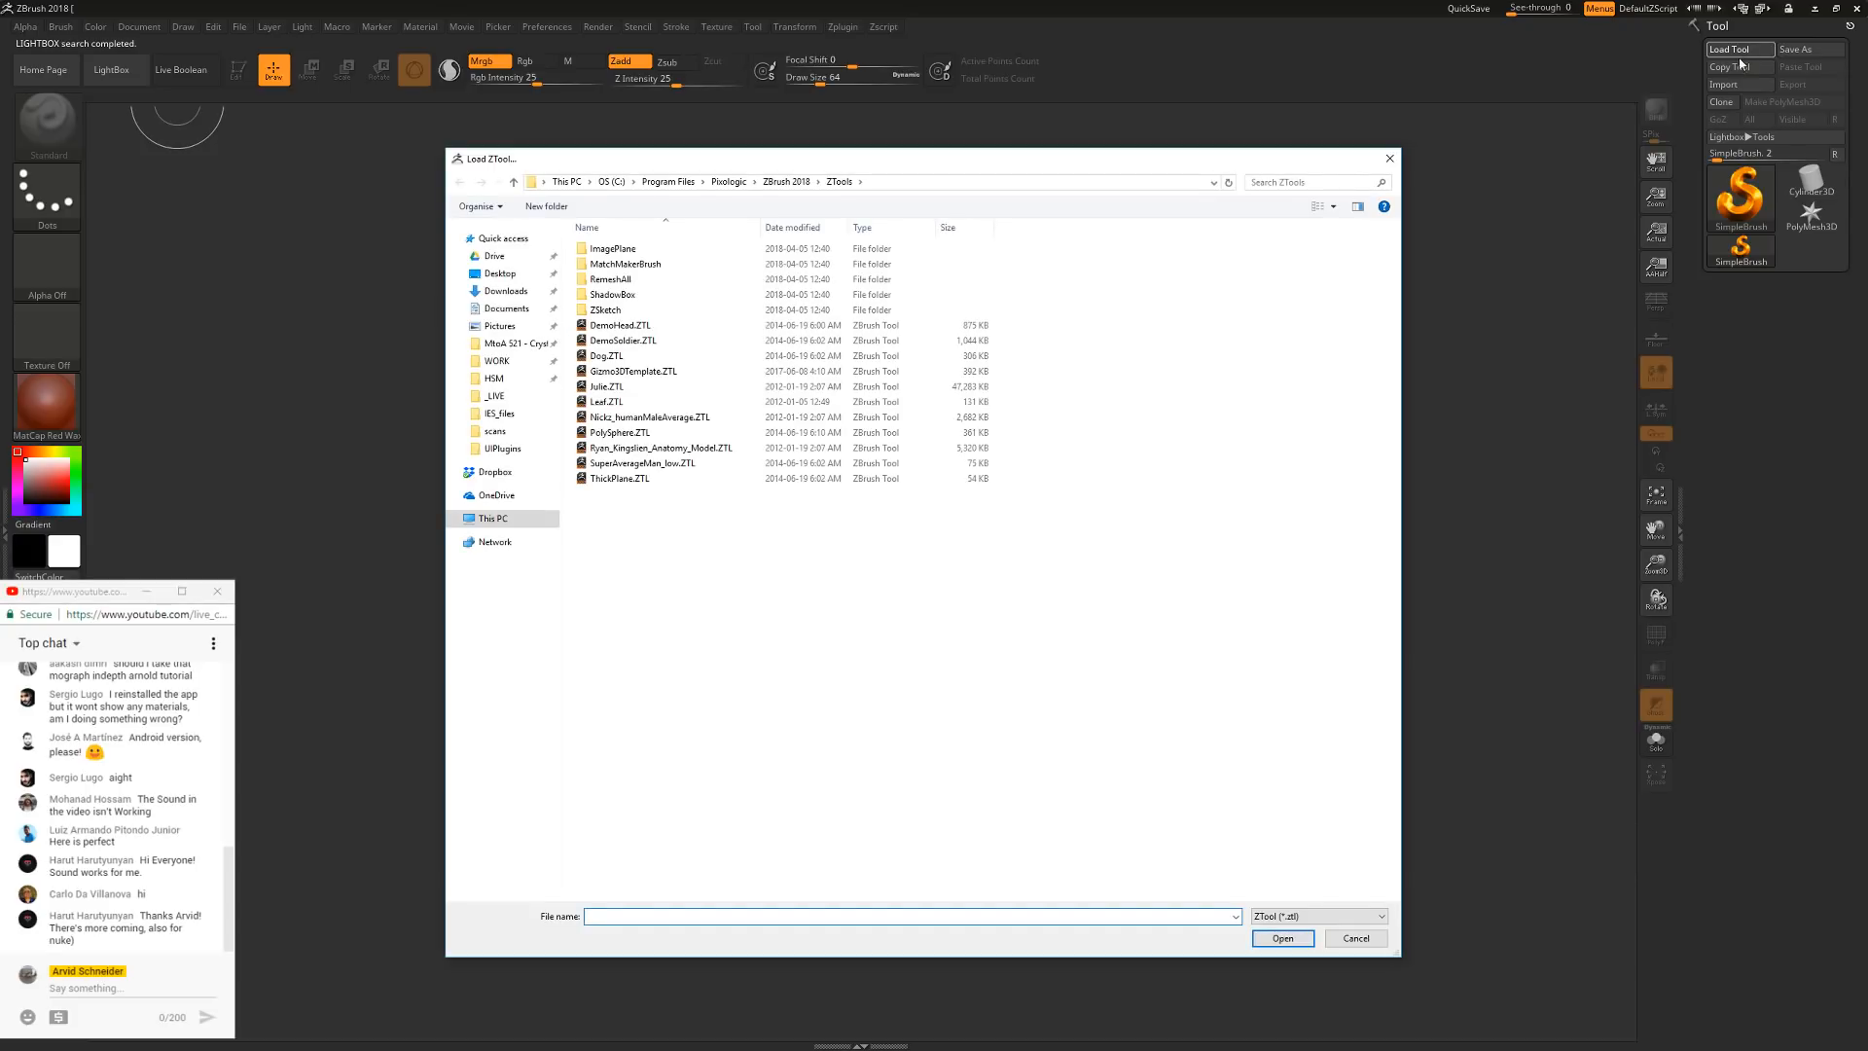
{"action": "left_click", "coordinate": [1389, 162]}
{"action": "left_click", "coordinate": [1729, 85]}
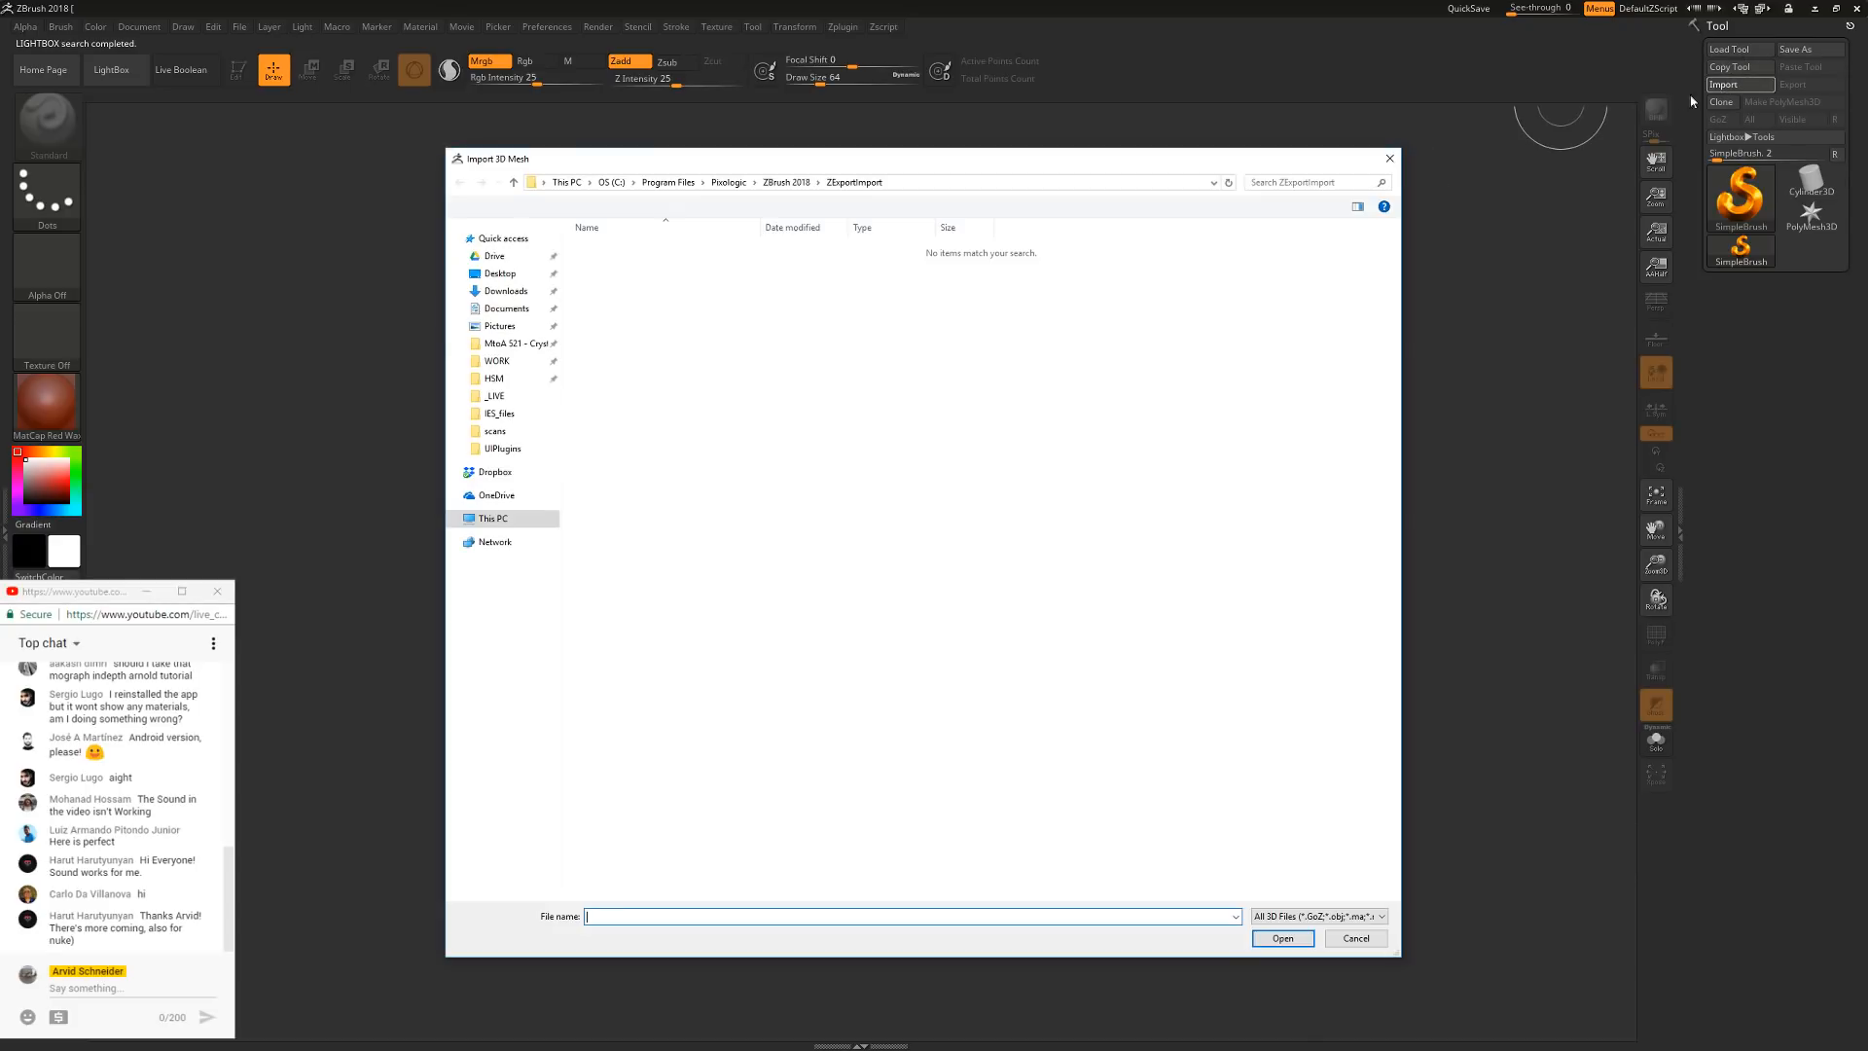
{"action": "left_click", "coordinate": [494, 397]}
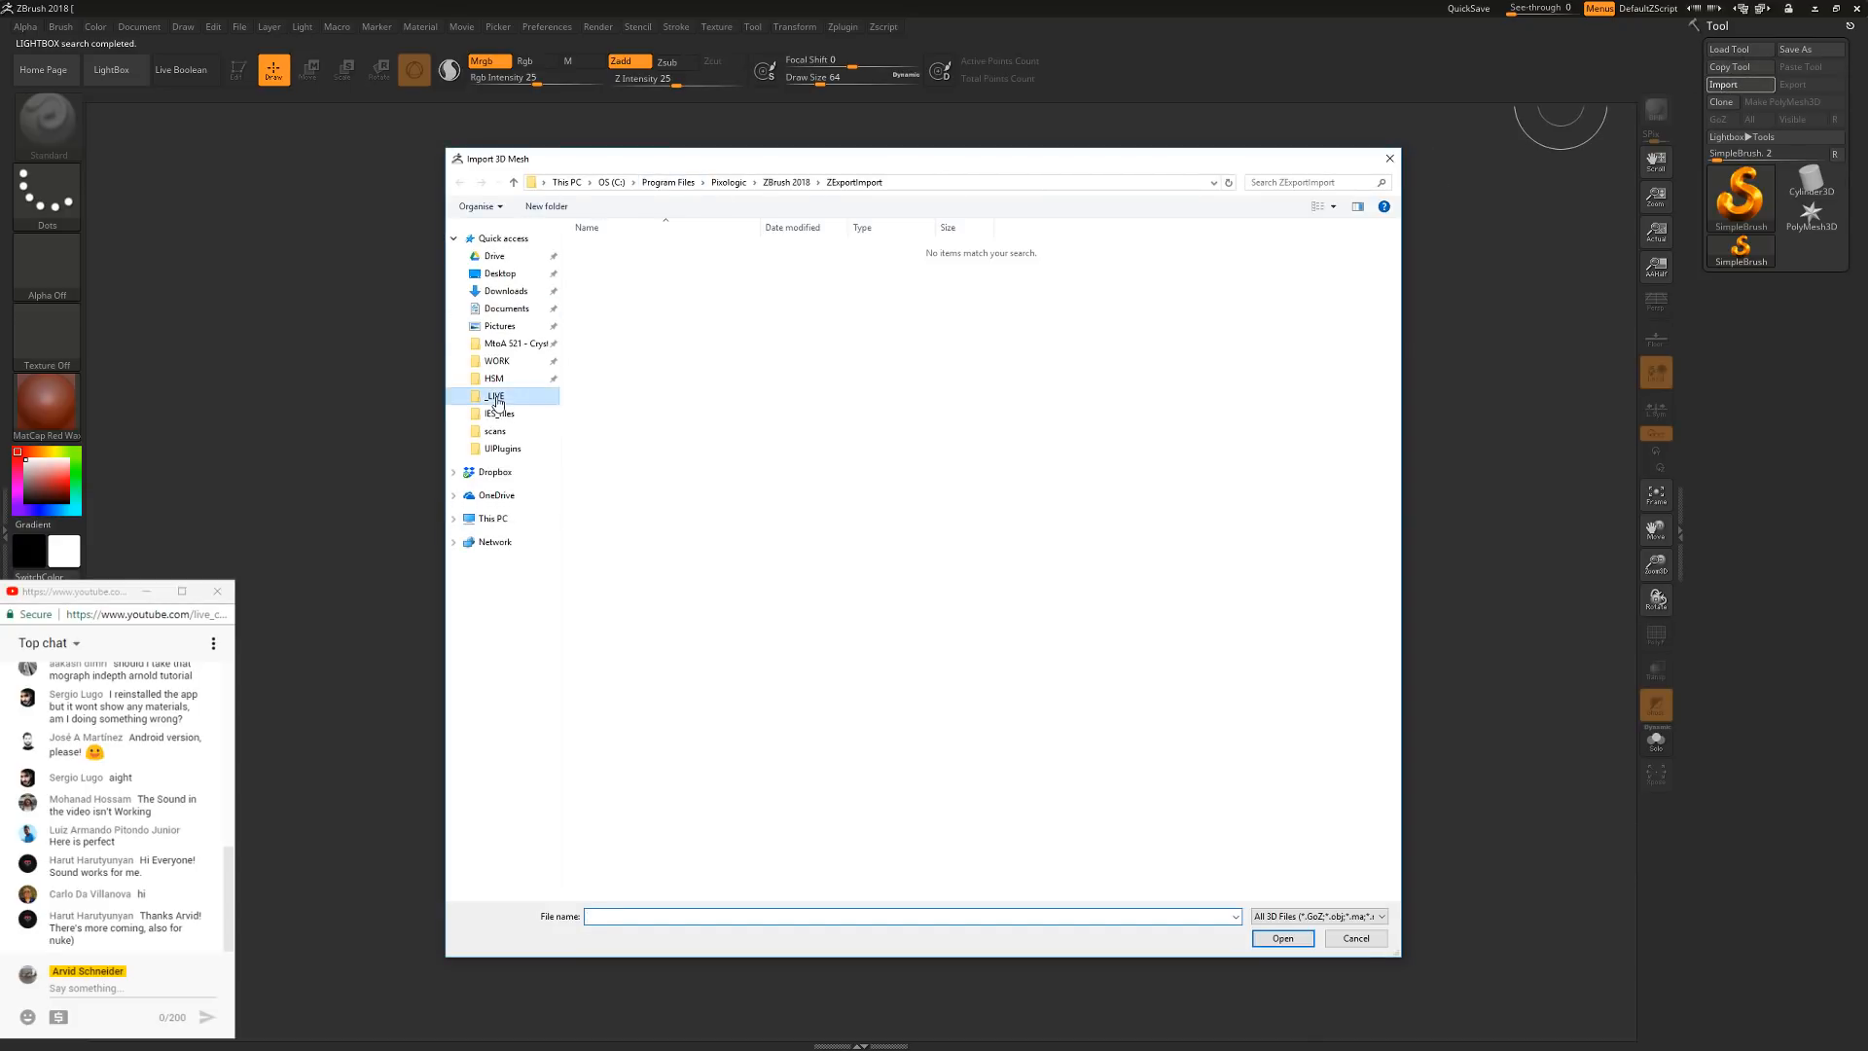
{"action": "double_click", "coordinate": [629, 479]}
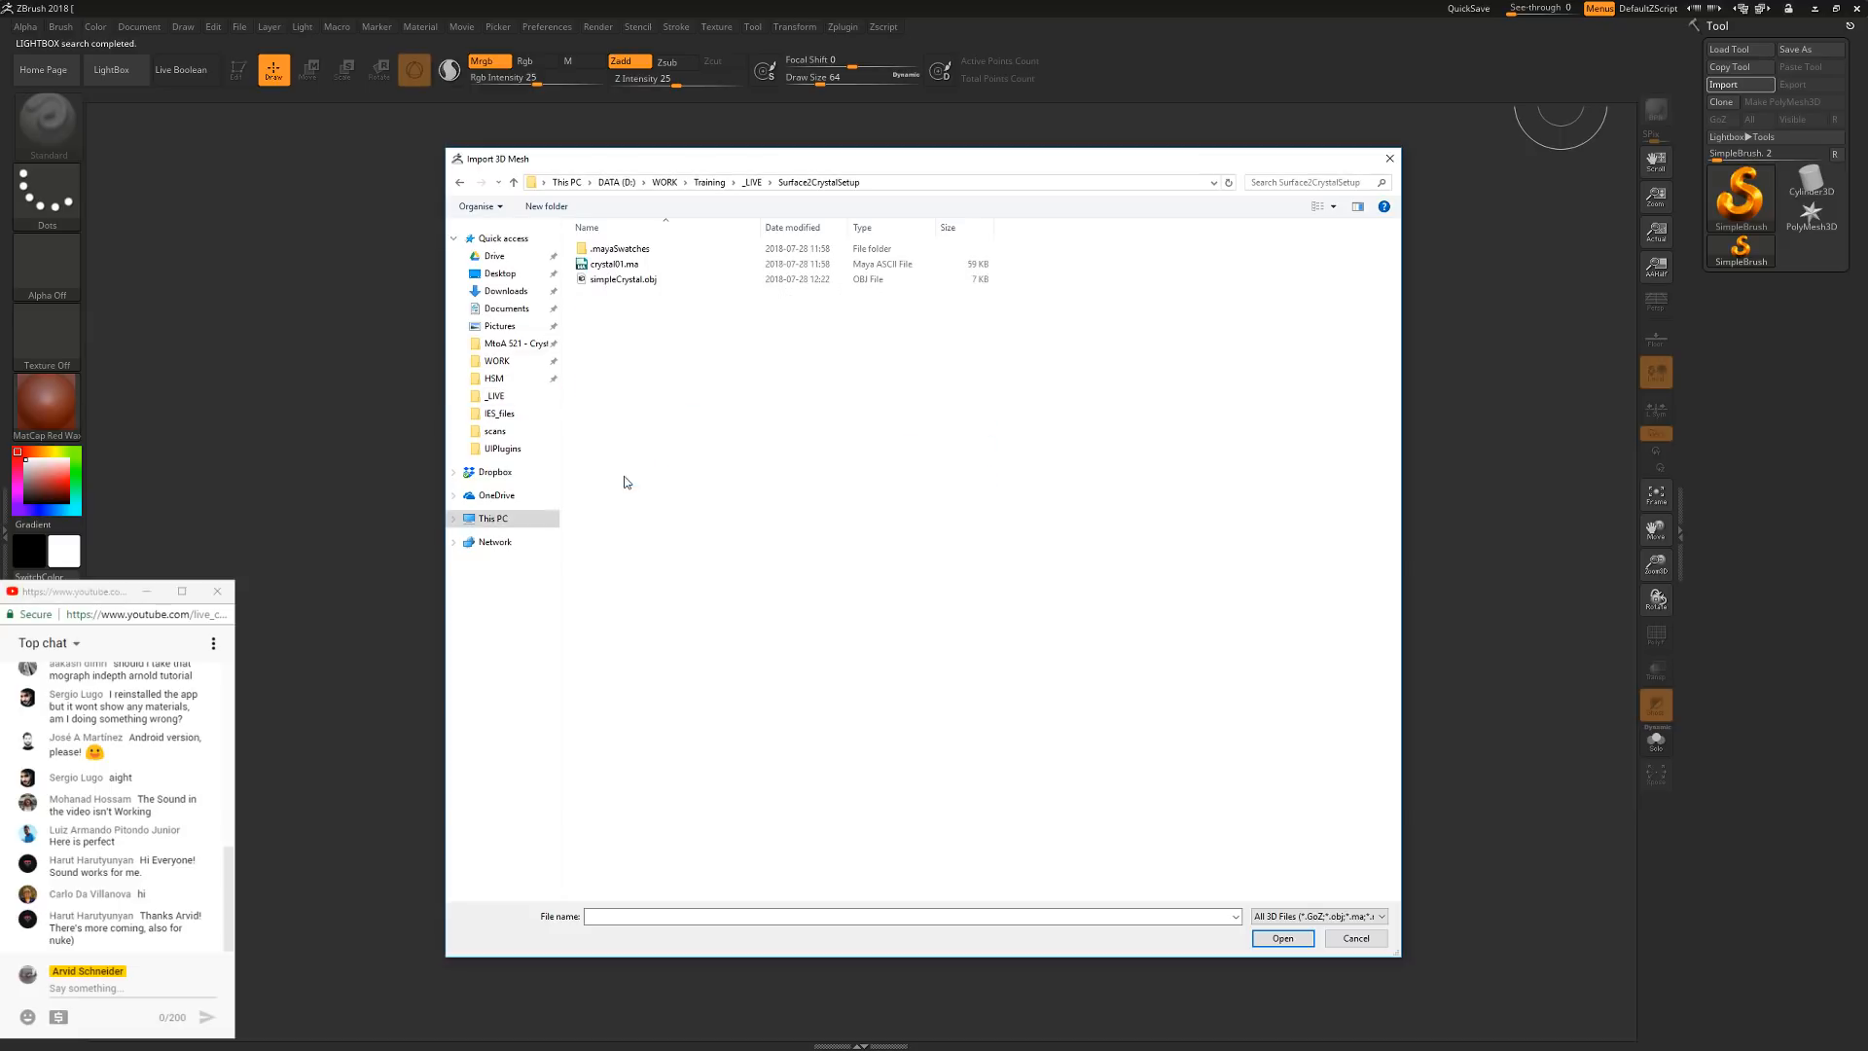
{"action": "double_click", "coordinate": [626, 283]}
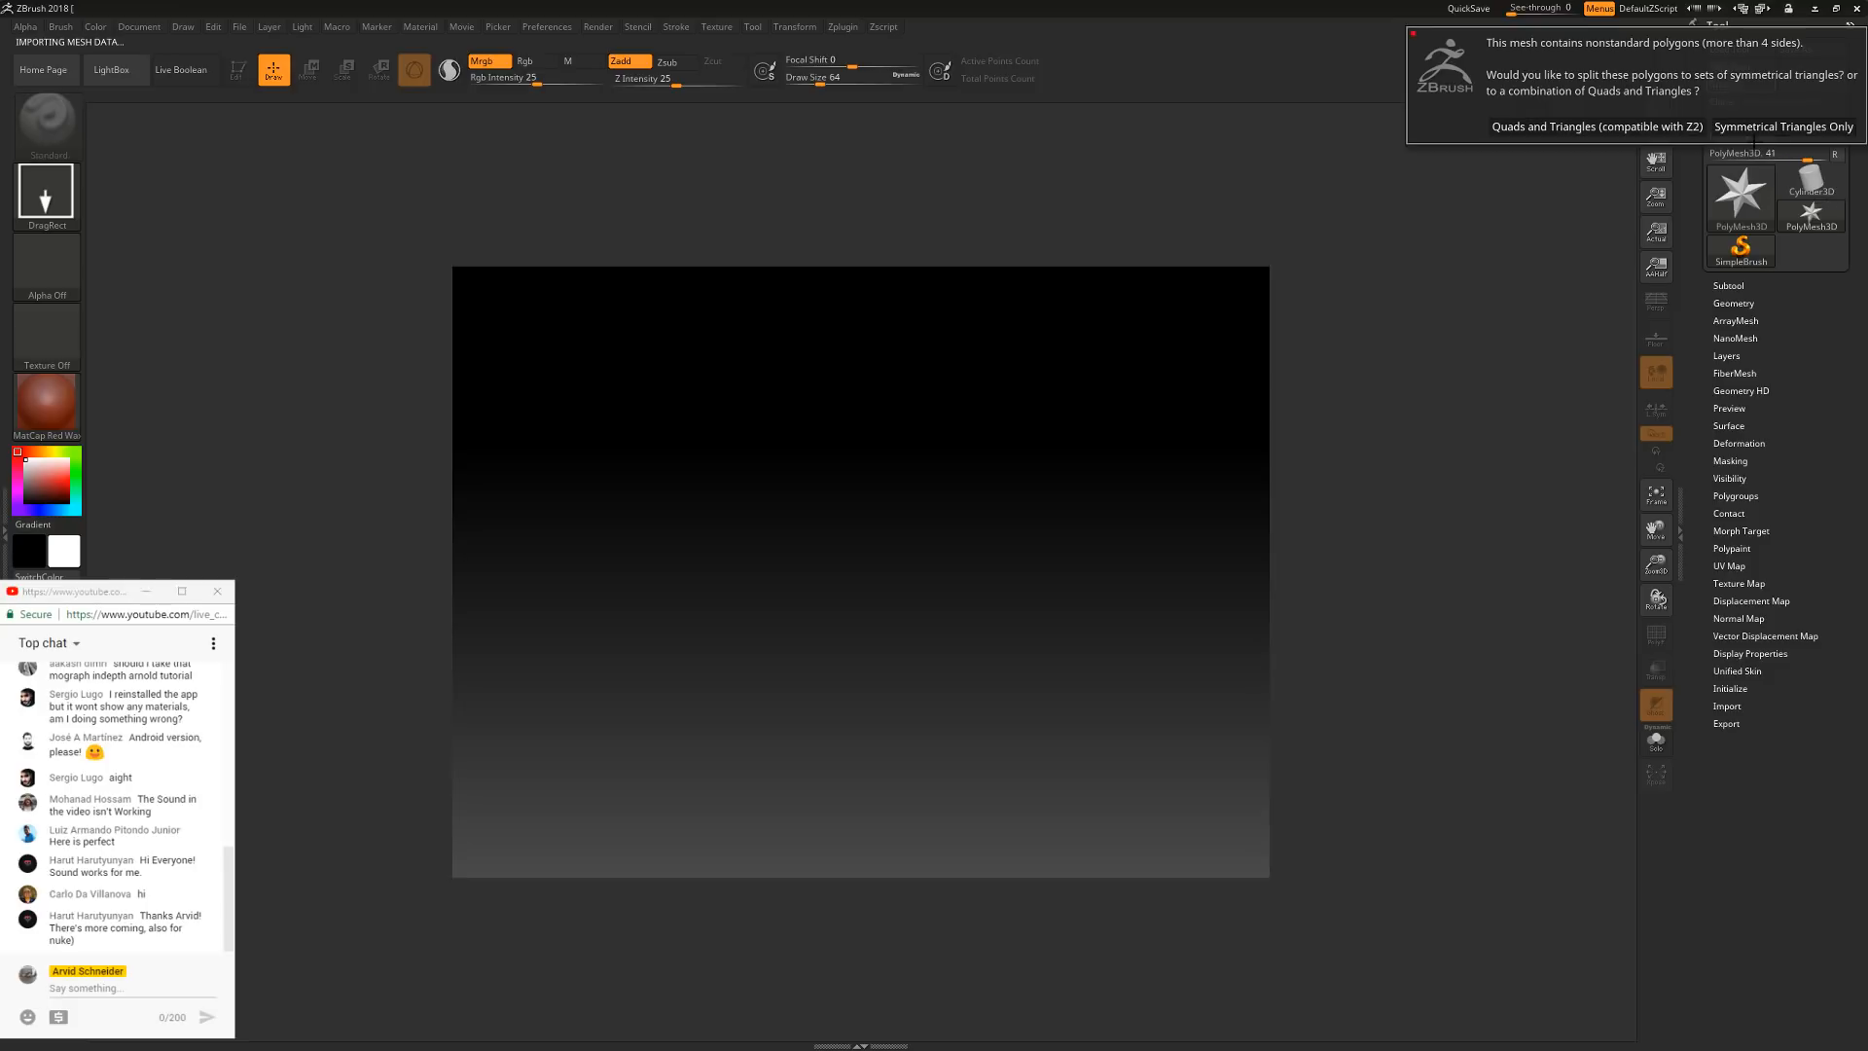
{"action": "left_click", "coordinate": [1784, 126]}
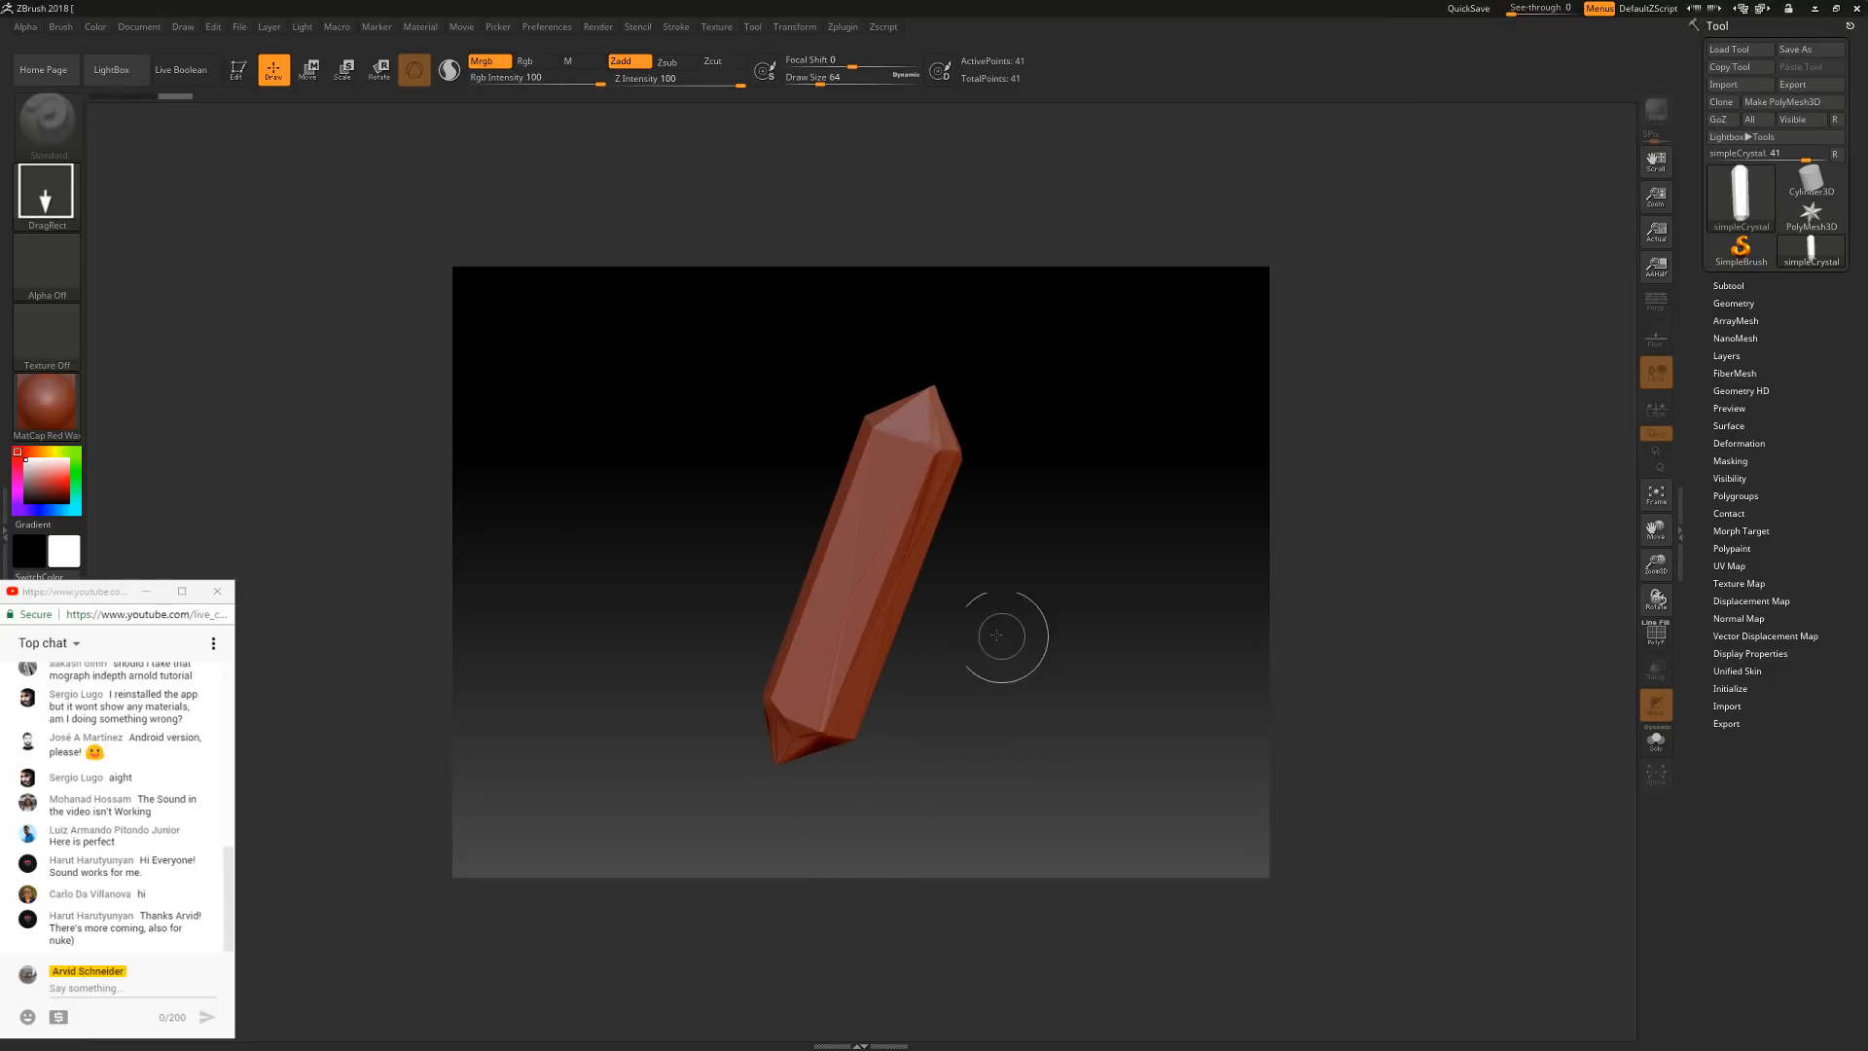
Draw the crystal on the canvas in Edit mode and clear the leftover copies
{"action": "left_click_drag", "start_coordinate": [967, 667], "coordinate": [1130, 438]}
{"action": "key", "text": "t"}
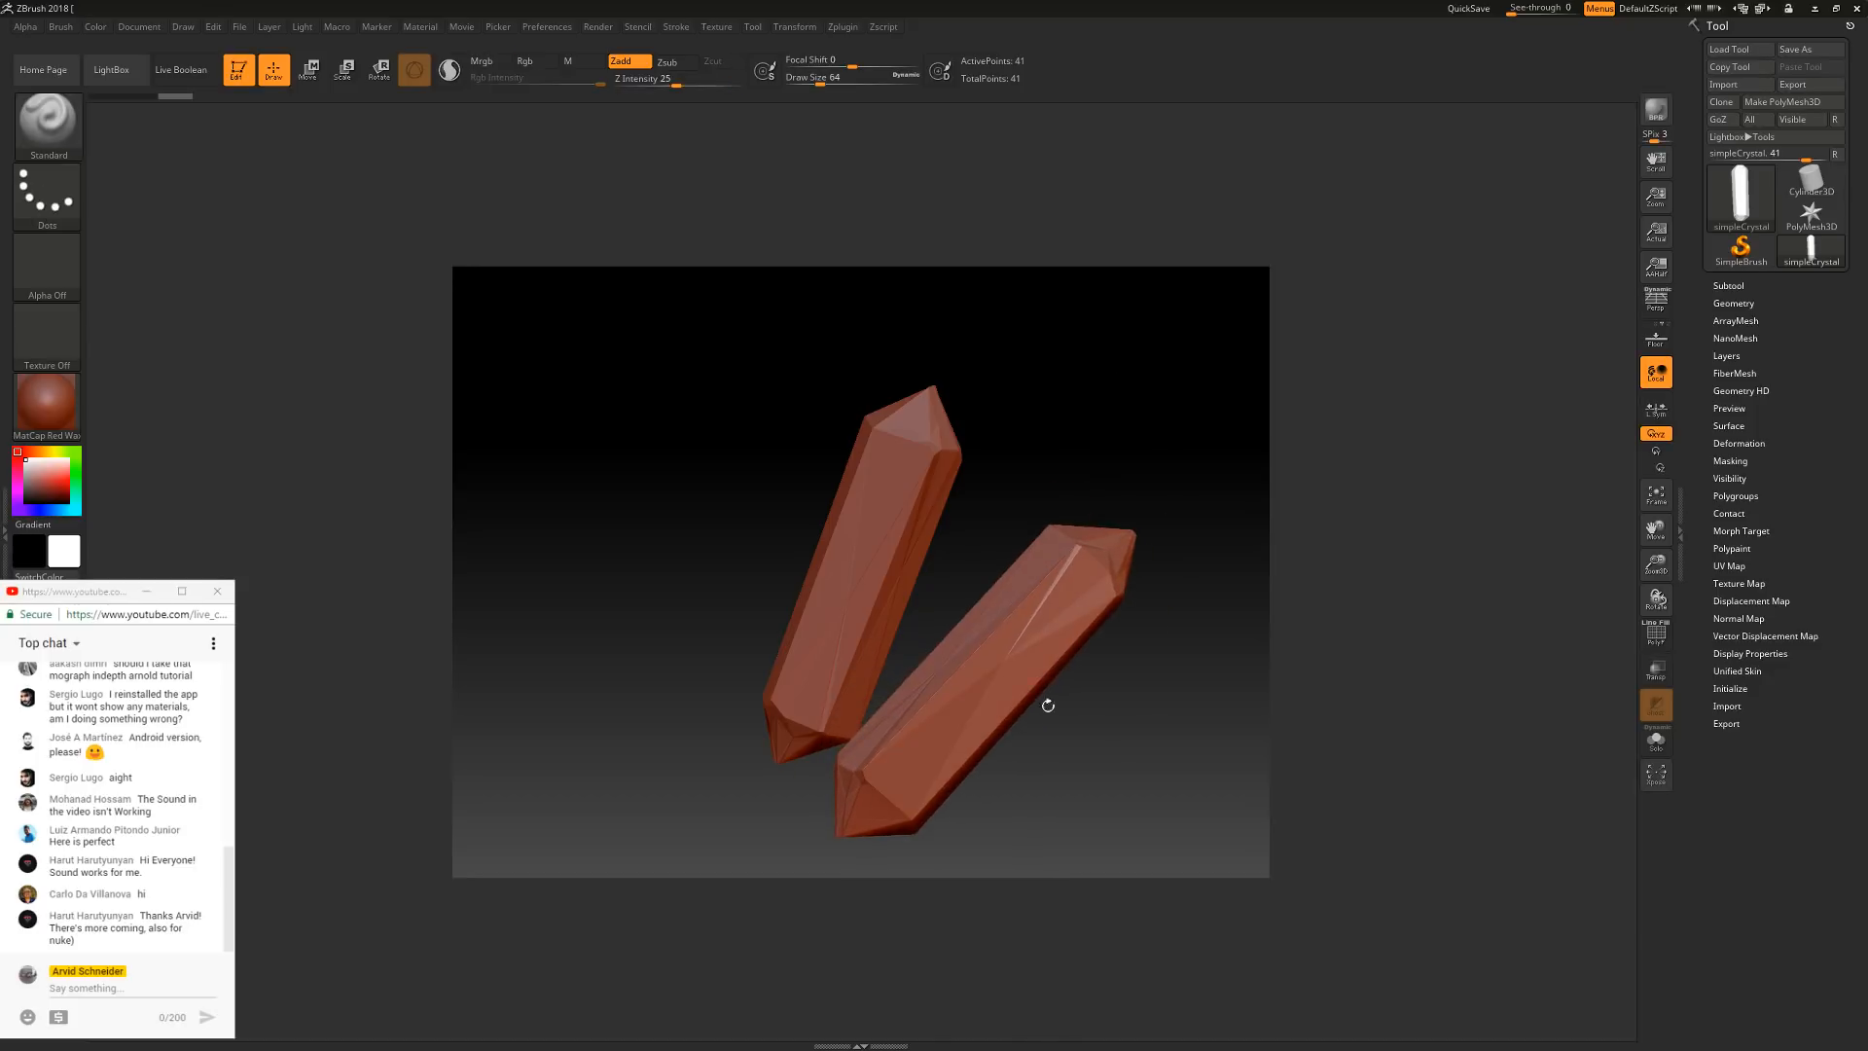
{"action": "left_click_drag", "start_coordinate": [1047, 705], "coordinate": [1159, 662]}
{"action": "key", "text": "ctrl+n"}
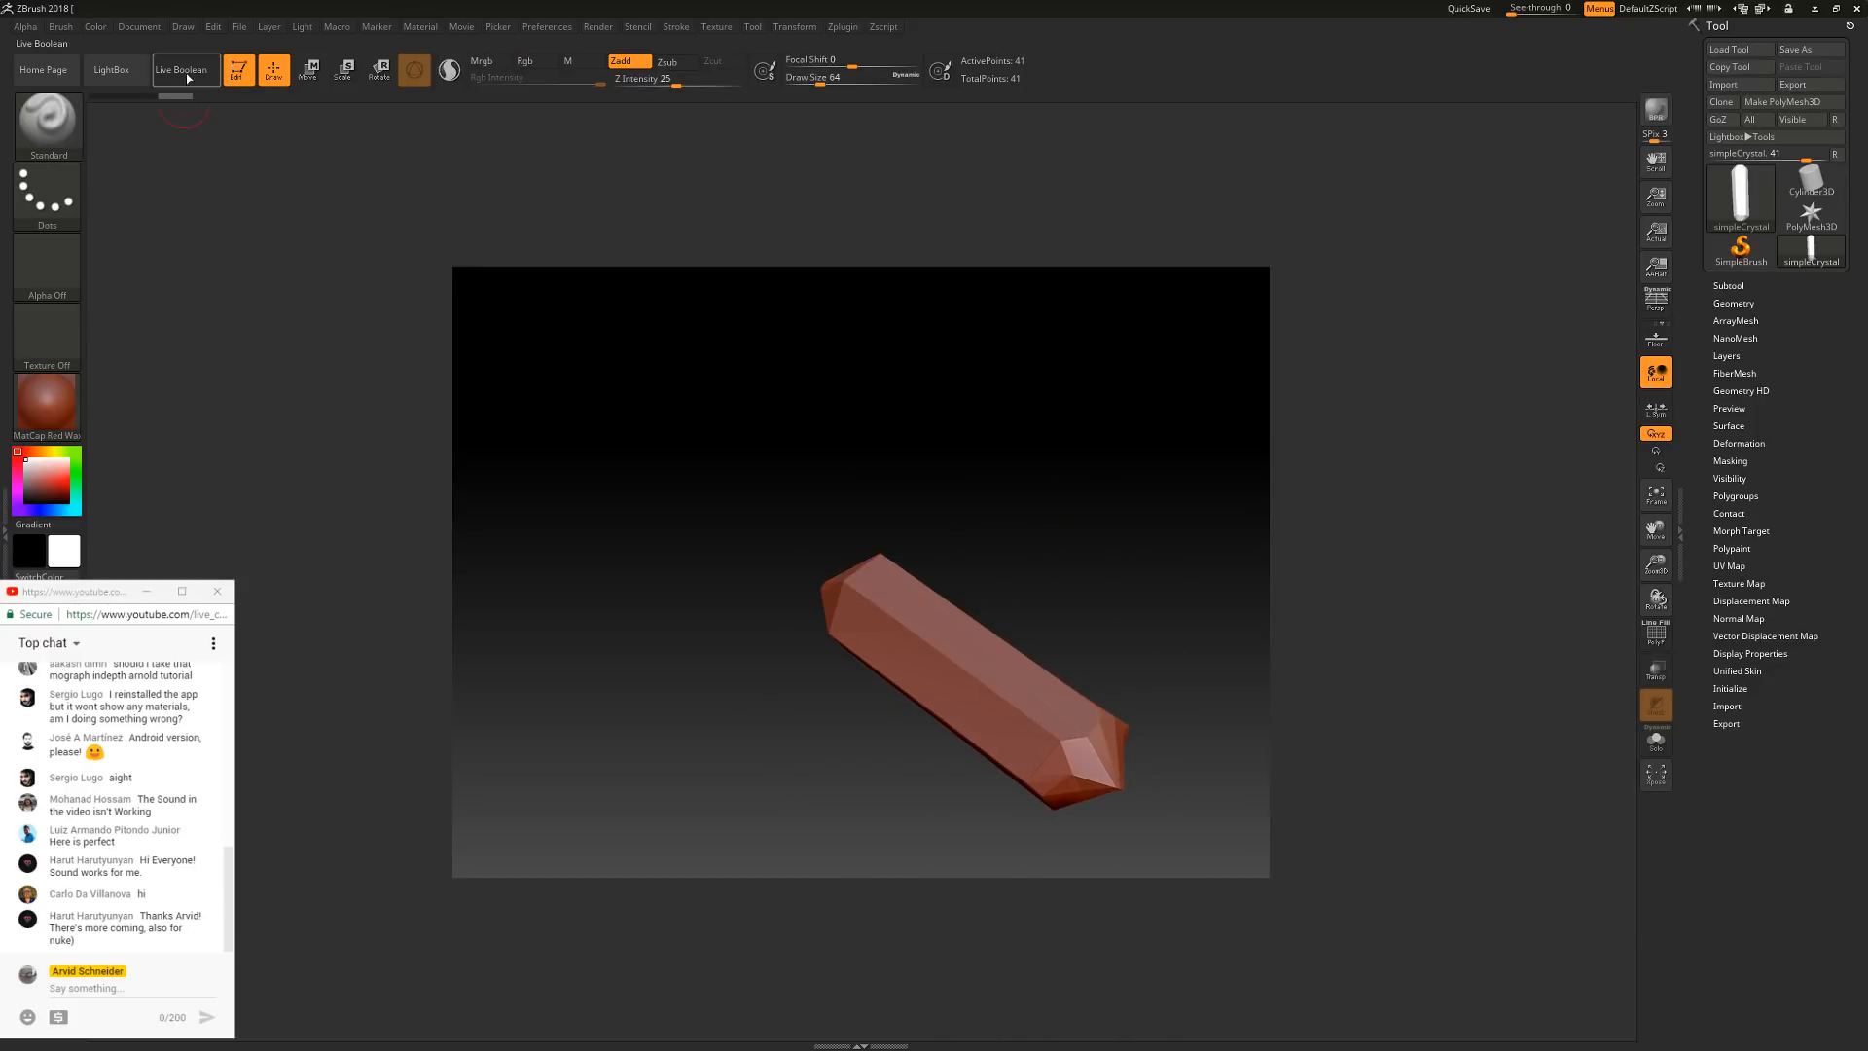
Create a new window-sized document and draw the crystal in it, in Edit mode with its polyframe shown
{"action": "left_click", "coordinate": [146, 27]}
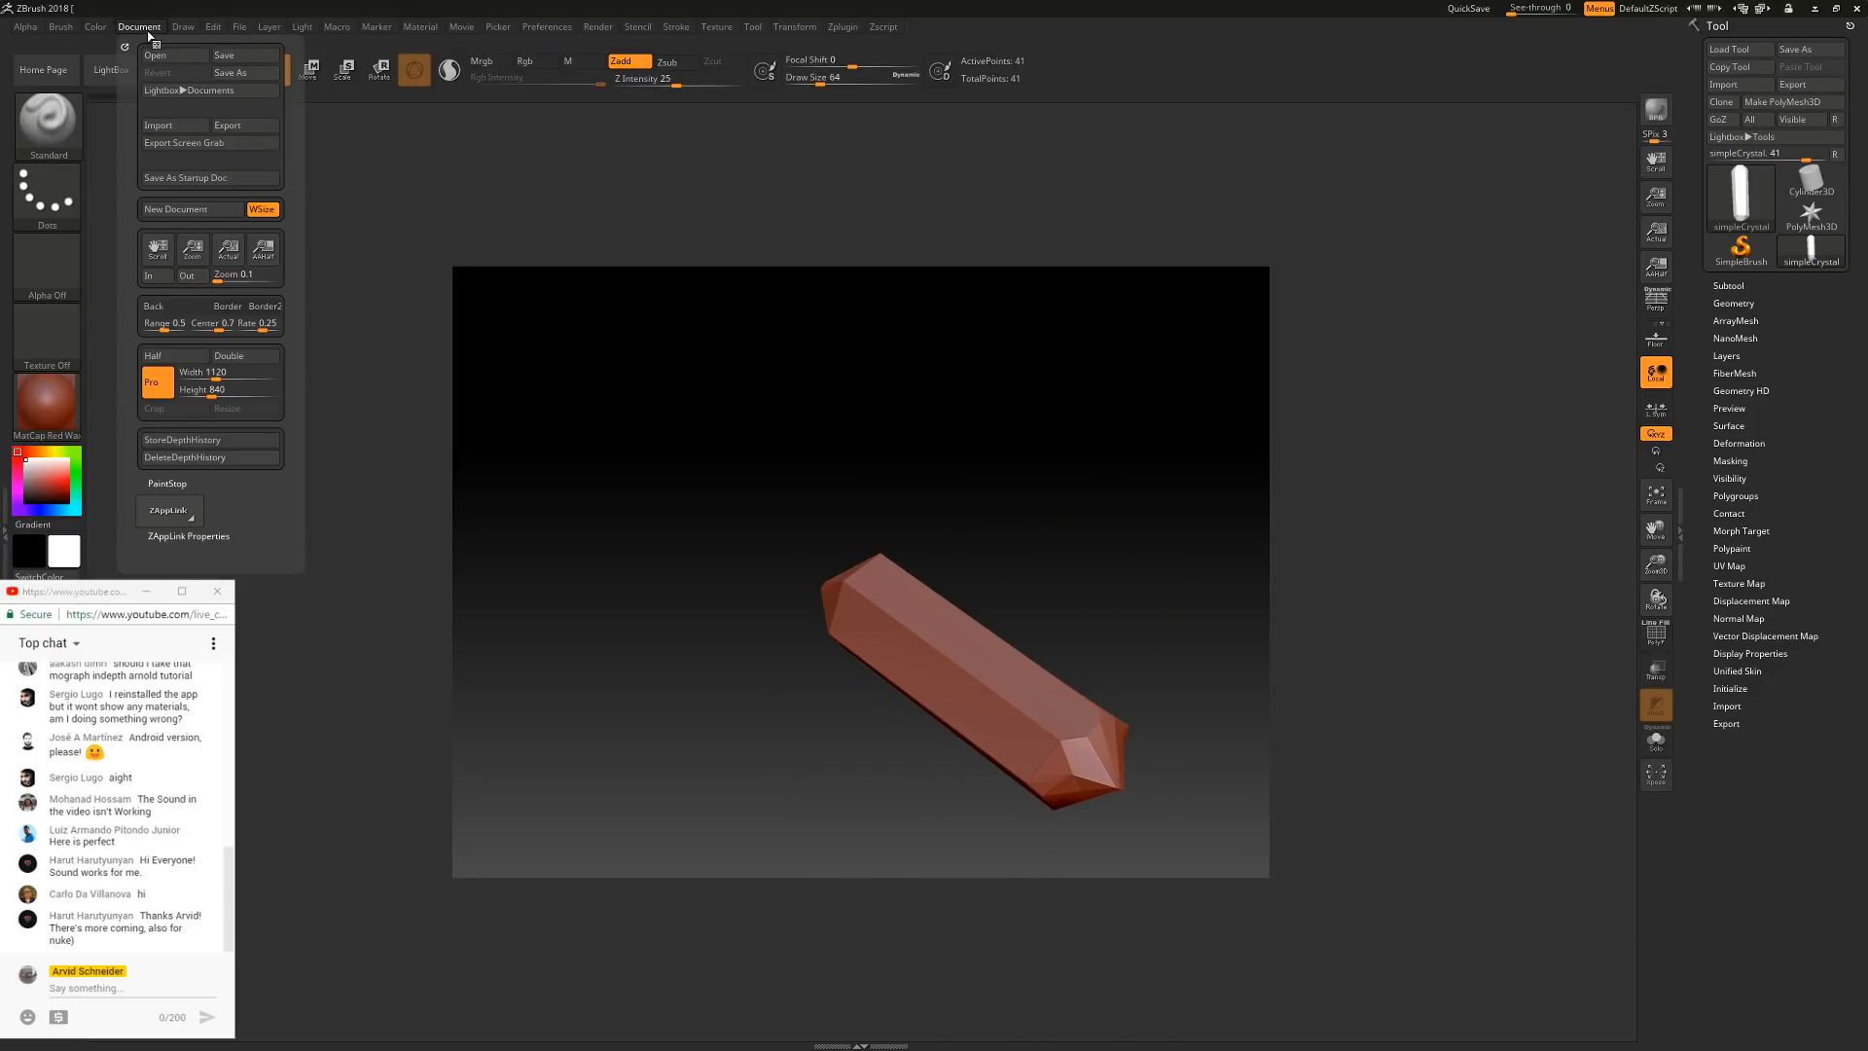
{"action": "left_click", "coordinate": [195, 209]}
{"action": "left_click", "coordinate": [960, 570]}
{"action": "mouse_move", "coordinate": [834, 582]}
{"action": "left_mouse_down"}
{"action": "mouse_move", "coordinate": [971, 434]}
{"action": "mouse_move", "coordinate": [926, 171]}
{"action": "mouse_move", "coordinate": [839, 146]}
{"action": "left_mouse_up"}
{"action": "key", "text": "t"}
{"action": "mouse_move", "coordinate": [1187, 535]}
{"action": "left_mouse_down"}
{"action": "mouse_move", "coordinate": [1071, 534]}
{"action": "mouse_move", "coordinate": [1013, 558]}
{"action": "mouse_move", "coordinate": [1111, 576]}
{"action": "mouse_move", "coordinate": [1064, 534]}
{"action": "left_mouse_up"}
{"action": "key", "text": "shift+f"}
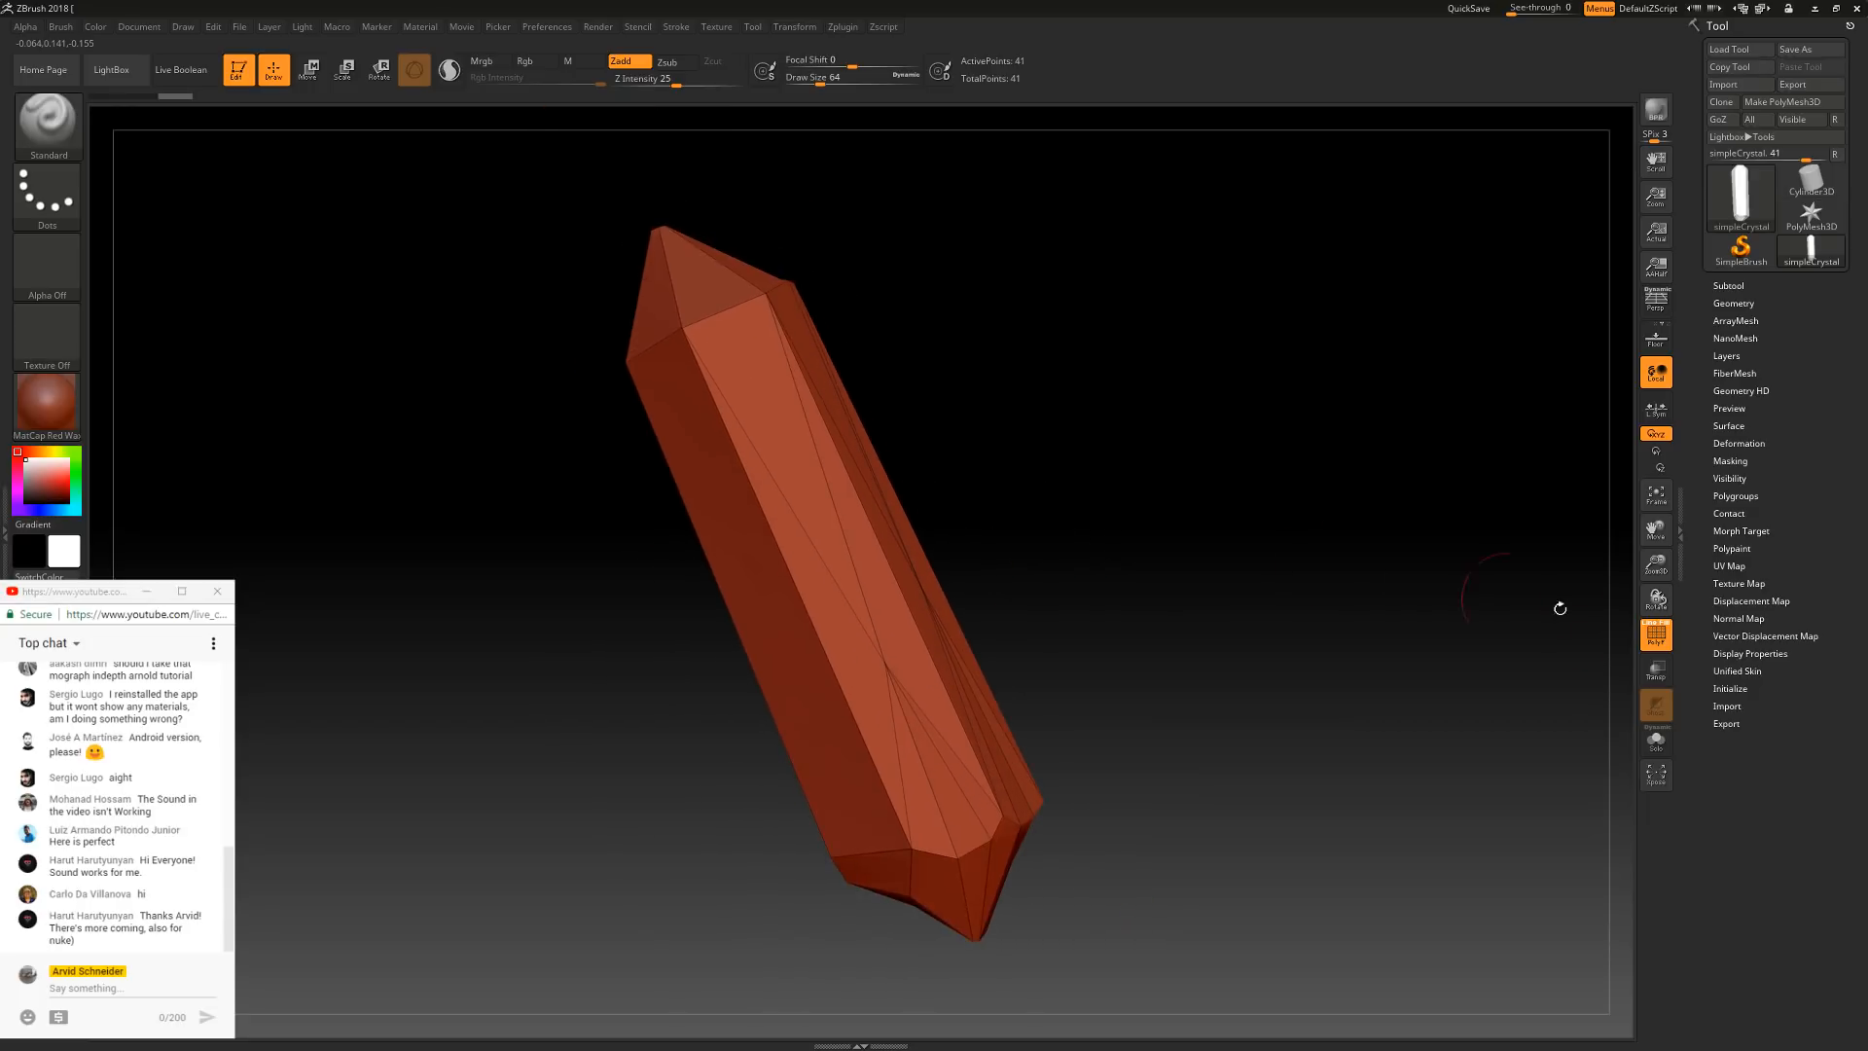
Convert the crystal to a DynaMesh with resolution 640 and blur 0
{"action": "left_click", "coordinate": [1738, 304]}
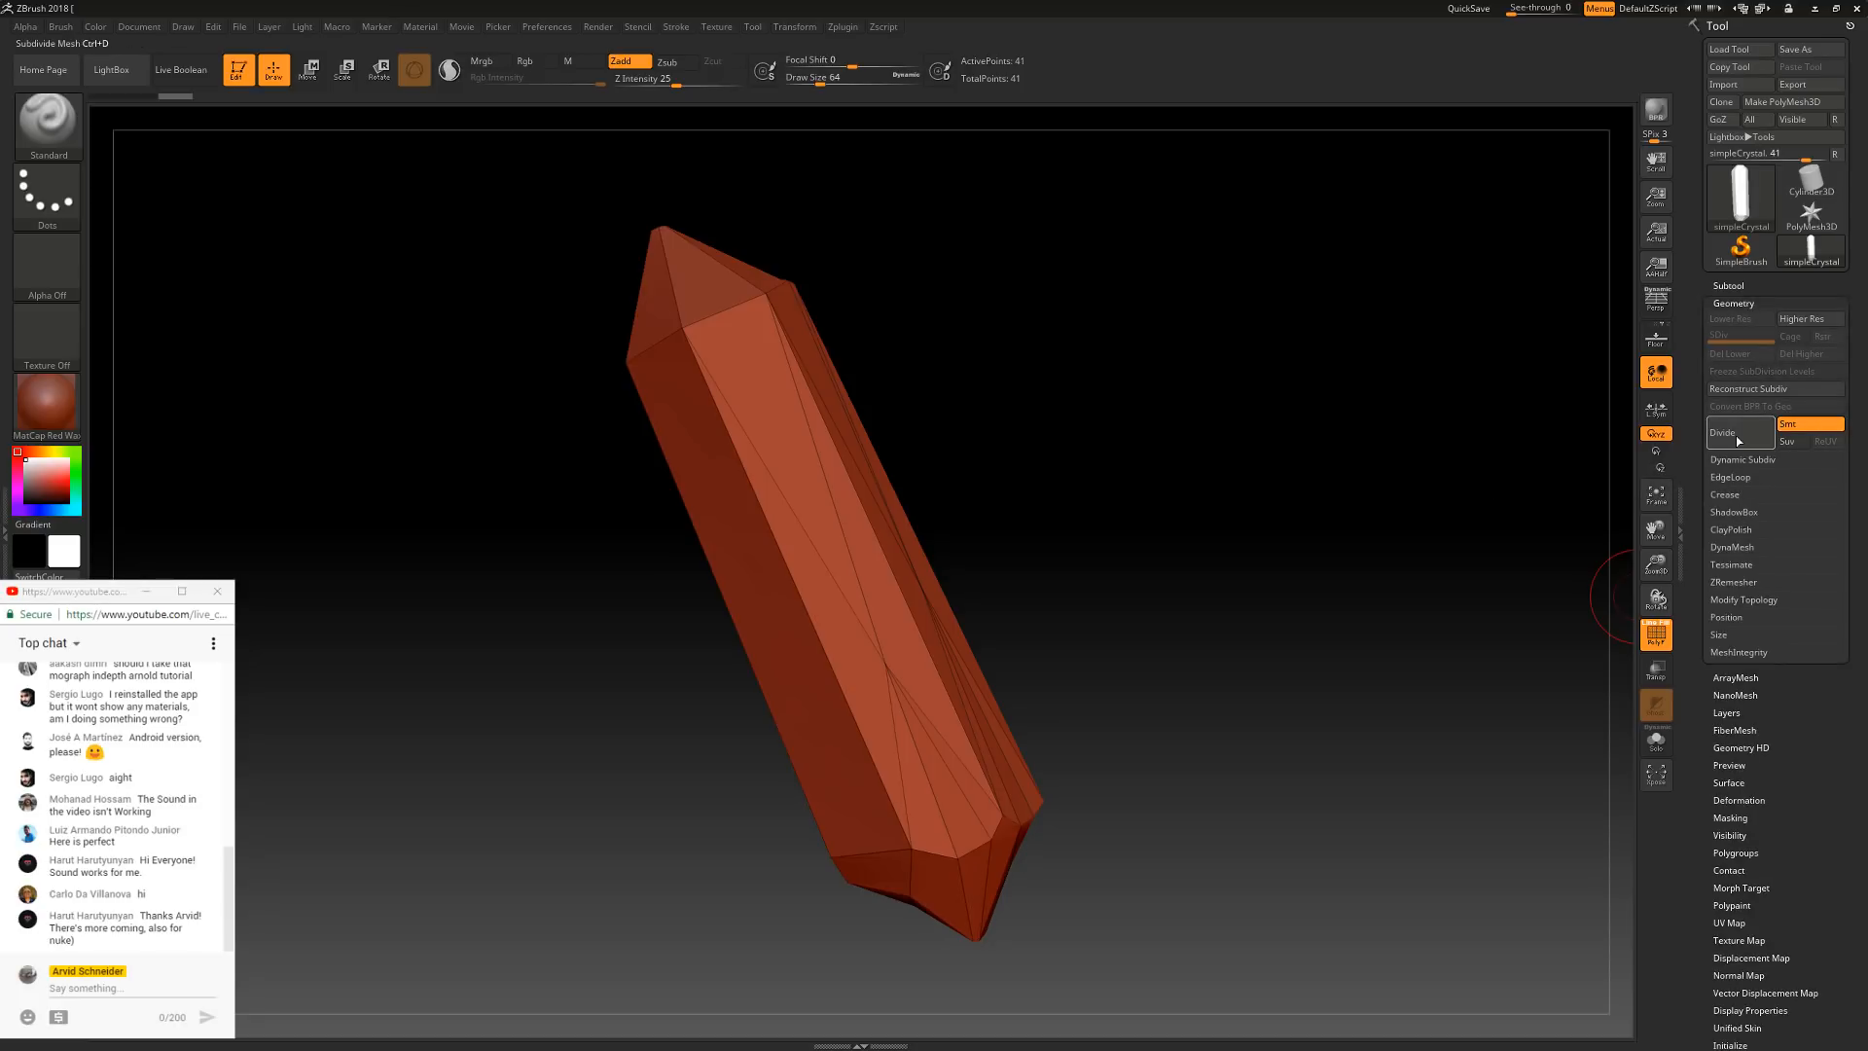
{"action": "left_click", "coordinate": [1732, 547]}
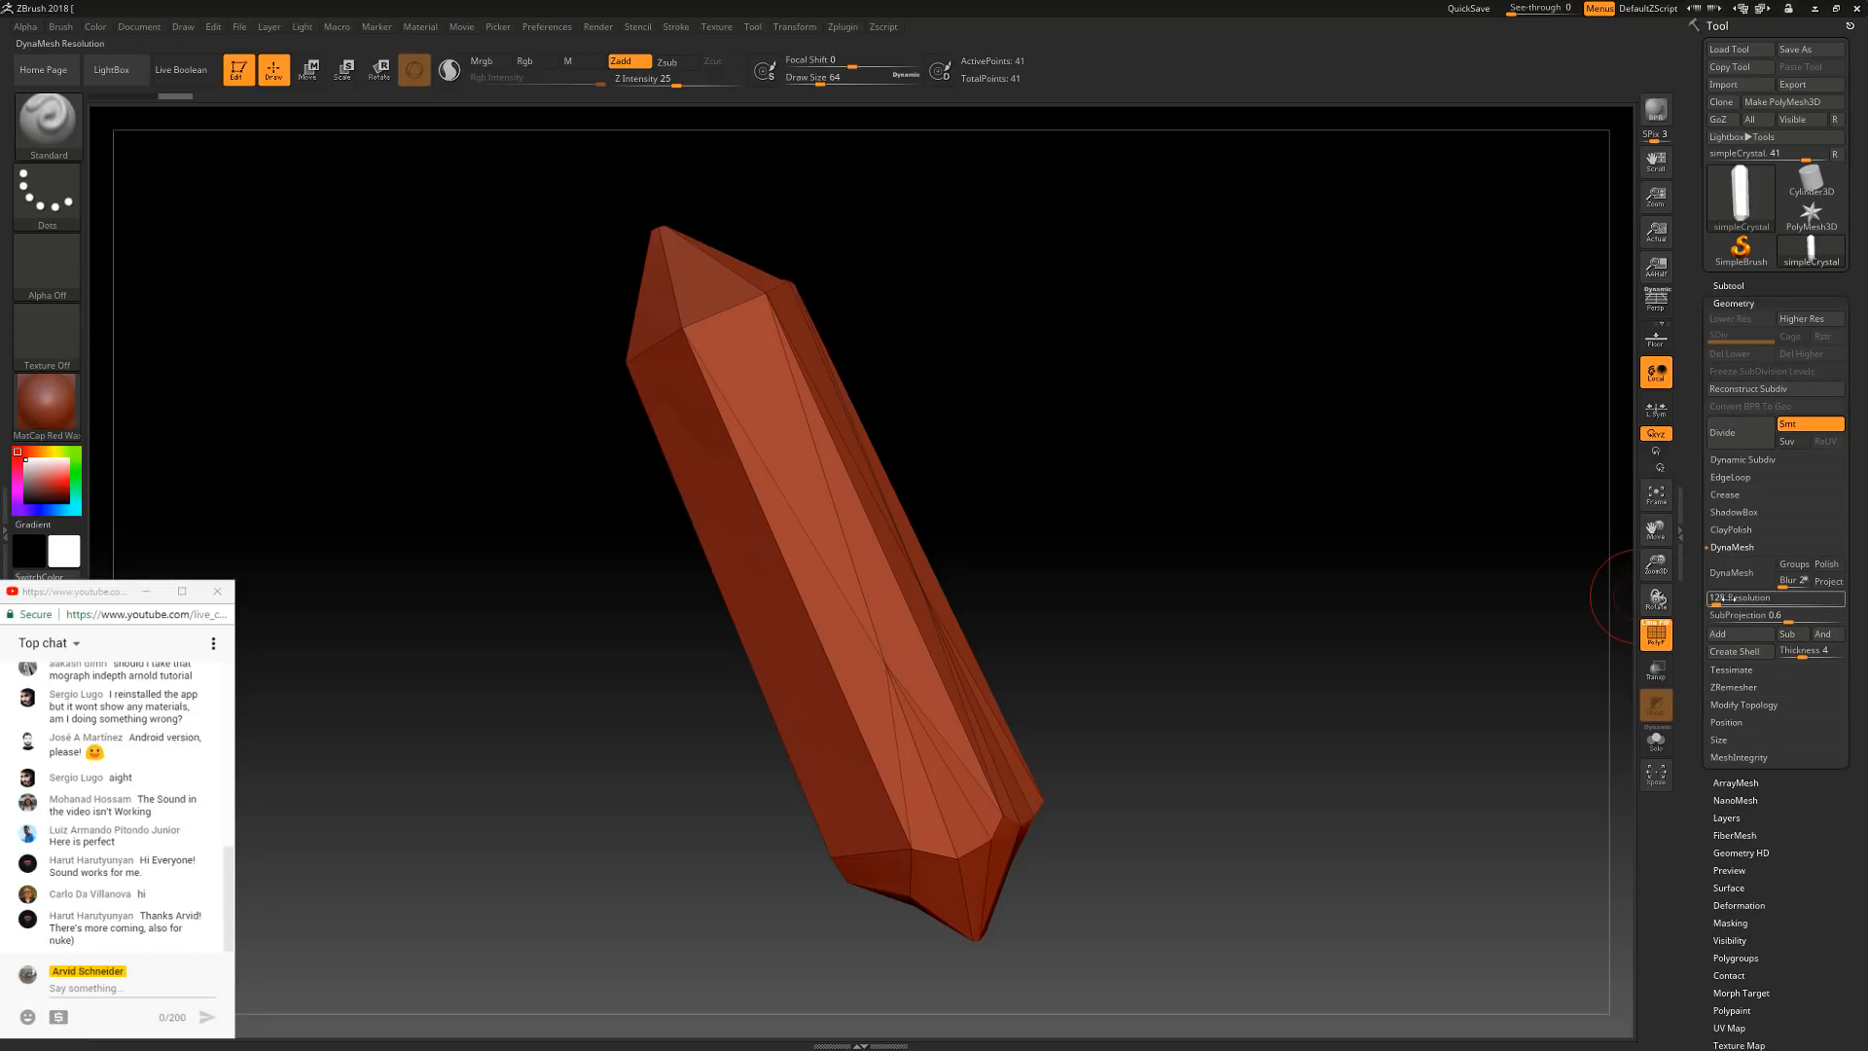
{"action": "left_click_drag", "start_coordinate": [1717, 603], "coordinate": [1728, 617]}
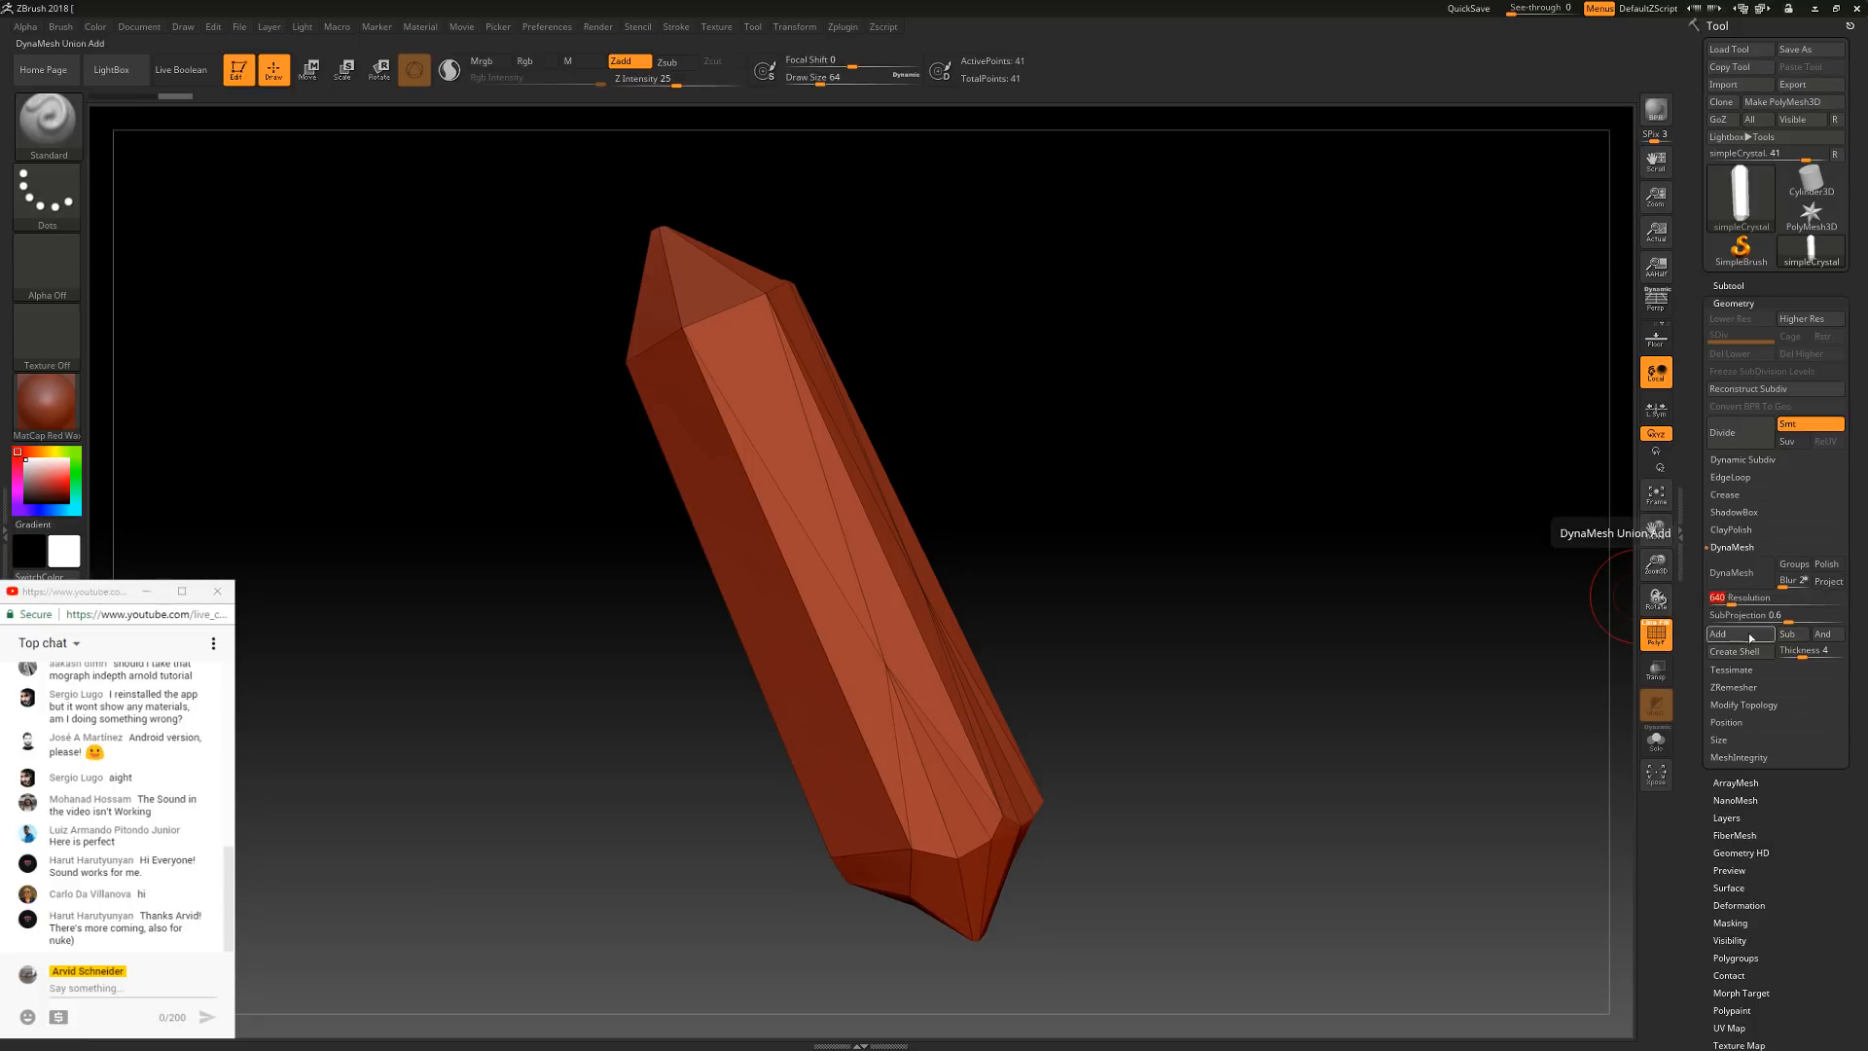
{"action": "left_click_drag", "start_coordinate": [1783, 582], "coordinate": [1763, 583]}
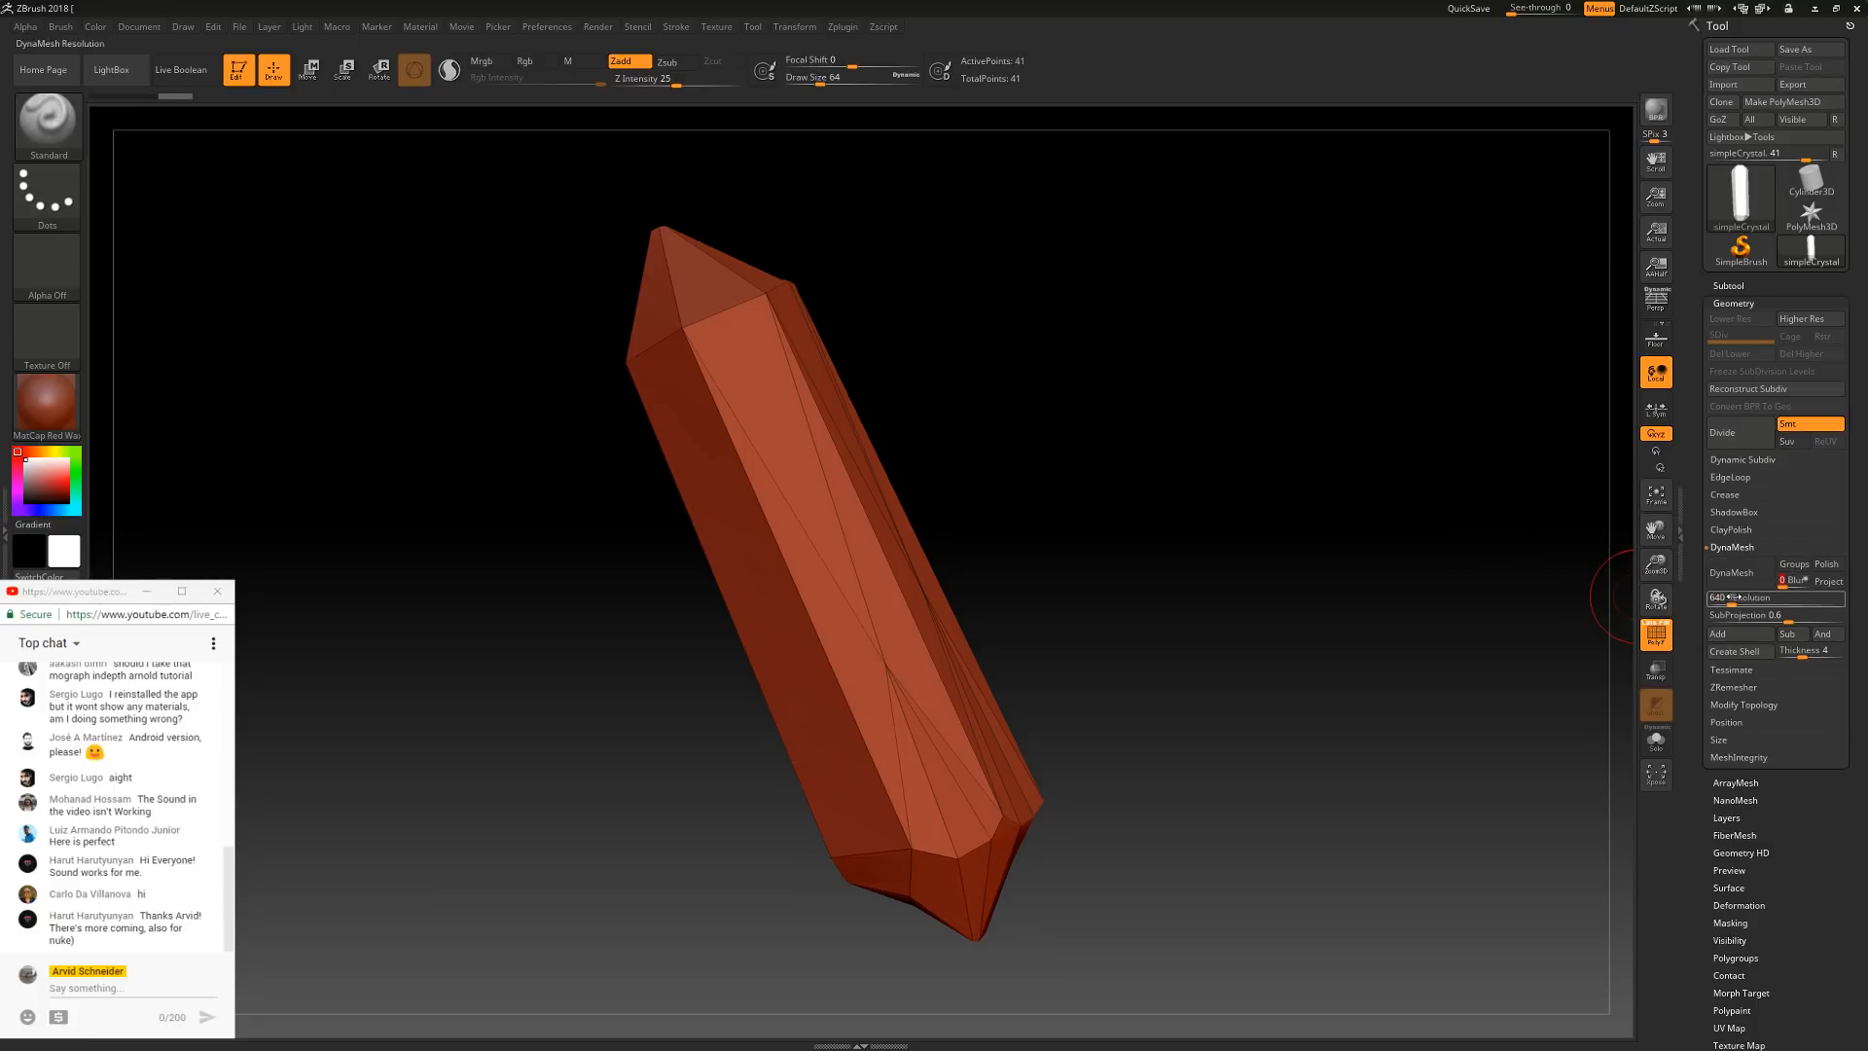
{"action": "left_click", "coordinate": [1738, 576]}
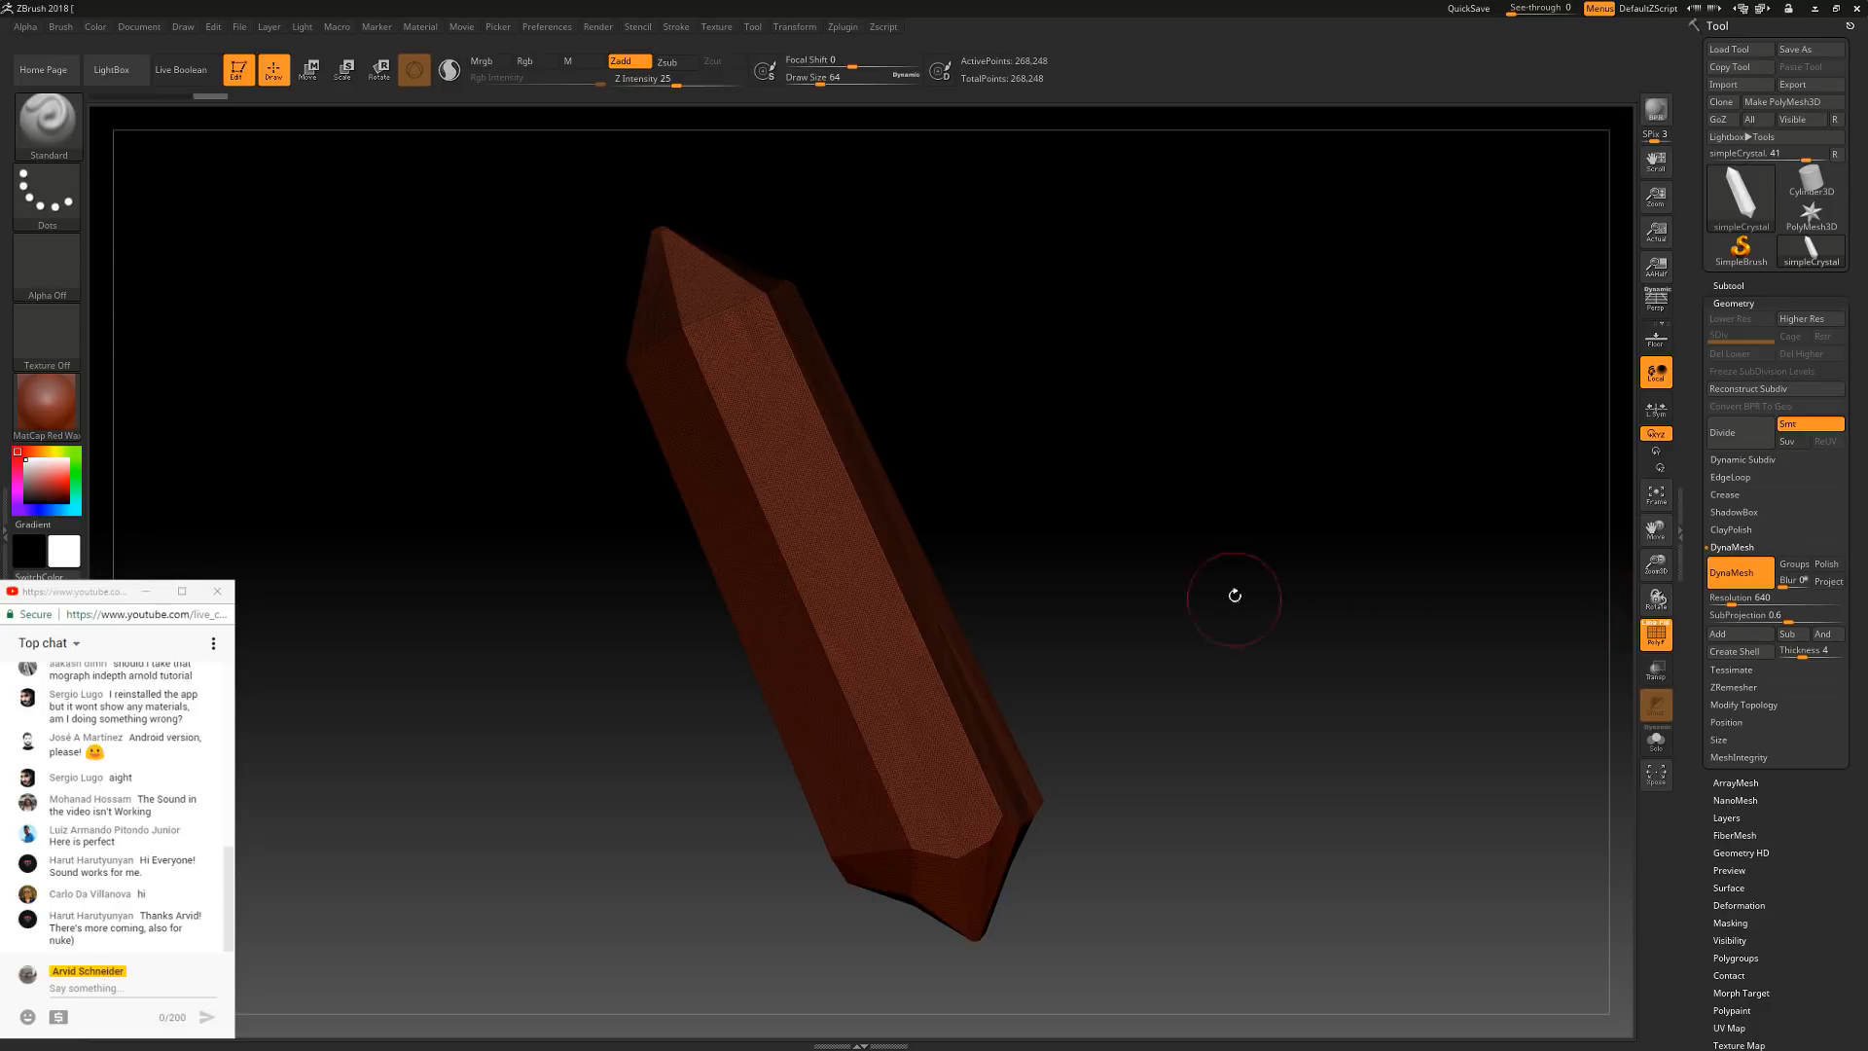
Turn off the crystal's polyframe and switch to the compact_UI_brush_materials interface layout
{"action": "mouse_move", "coordinate": [962, 457]}
{"action": "left_mouse_down", "text": "alt"}
{"action": "mouse_move", "coordinate": [1289, 584]}
{"action": "mouse_move", "coordinate": [1243, 492]}
{"action": "mouse_move", "coordinate": [1313, 584]}
{"action": "mouse_move", "coordinate": [1265, 418]}
{"action": "mouse_move", "coordinate": [1247, 532]}
{"action": "mouse_move", "coordinate": [1209, 534]}
{"action": "left_mouse_up", "text": "alt"}
{"action": "key", "text": "shift+f"}
{"action": "left_click_drag", "start_coordinate": [1391, 510], "coordinate": [1197, 500], "text": "alt"}
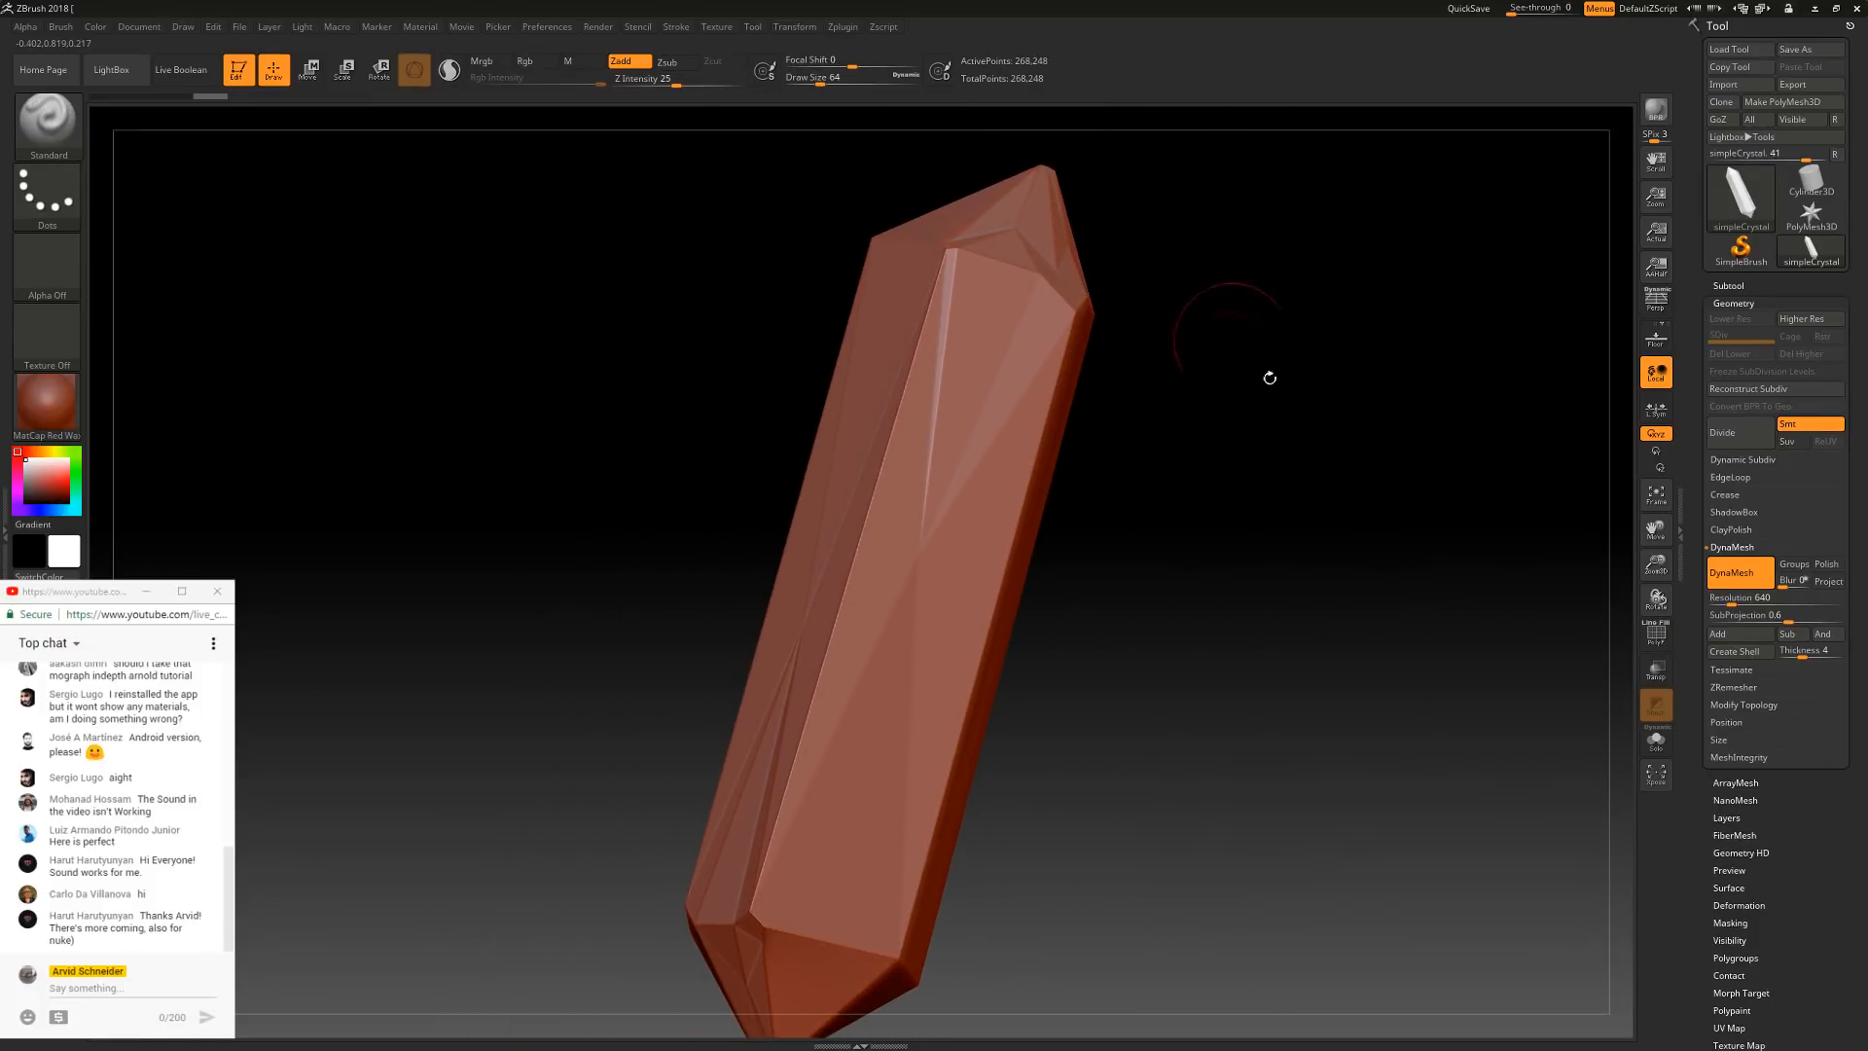
{"action": "left_click", "coordinate": [1762, 9]}
{"action": "left_click", "coordinate": [1762, 9]}
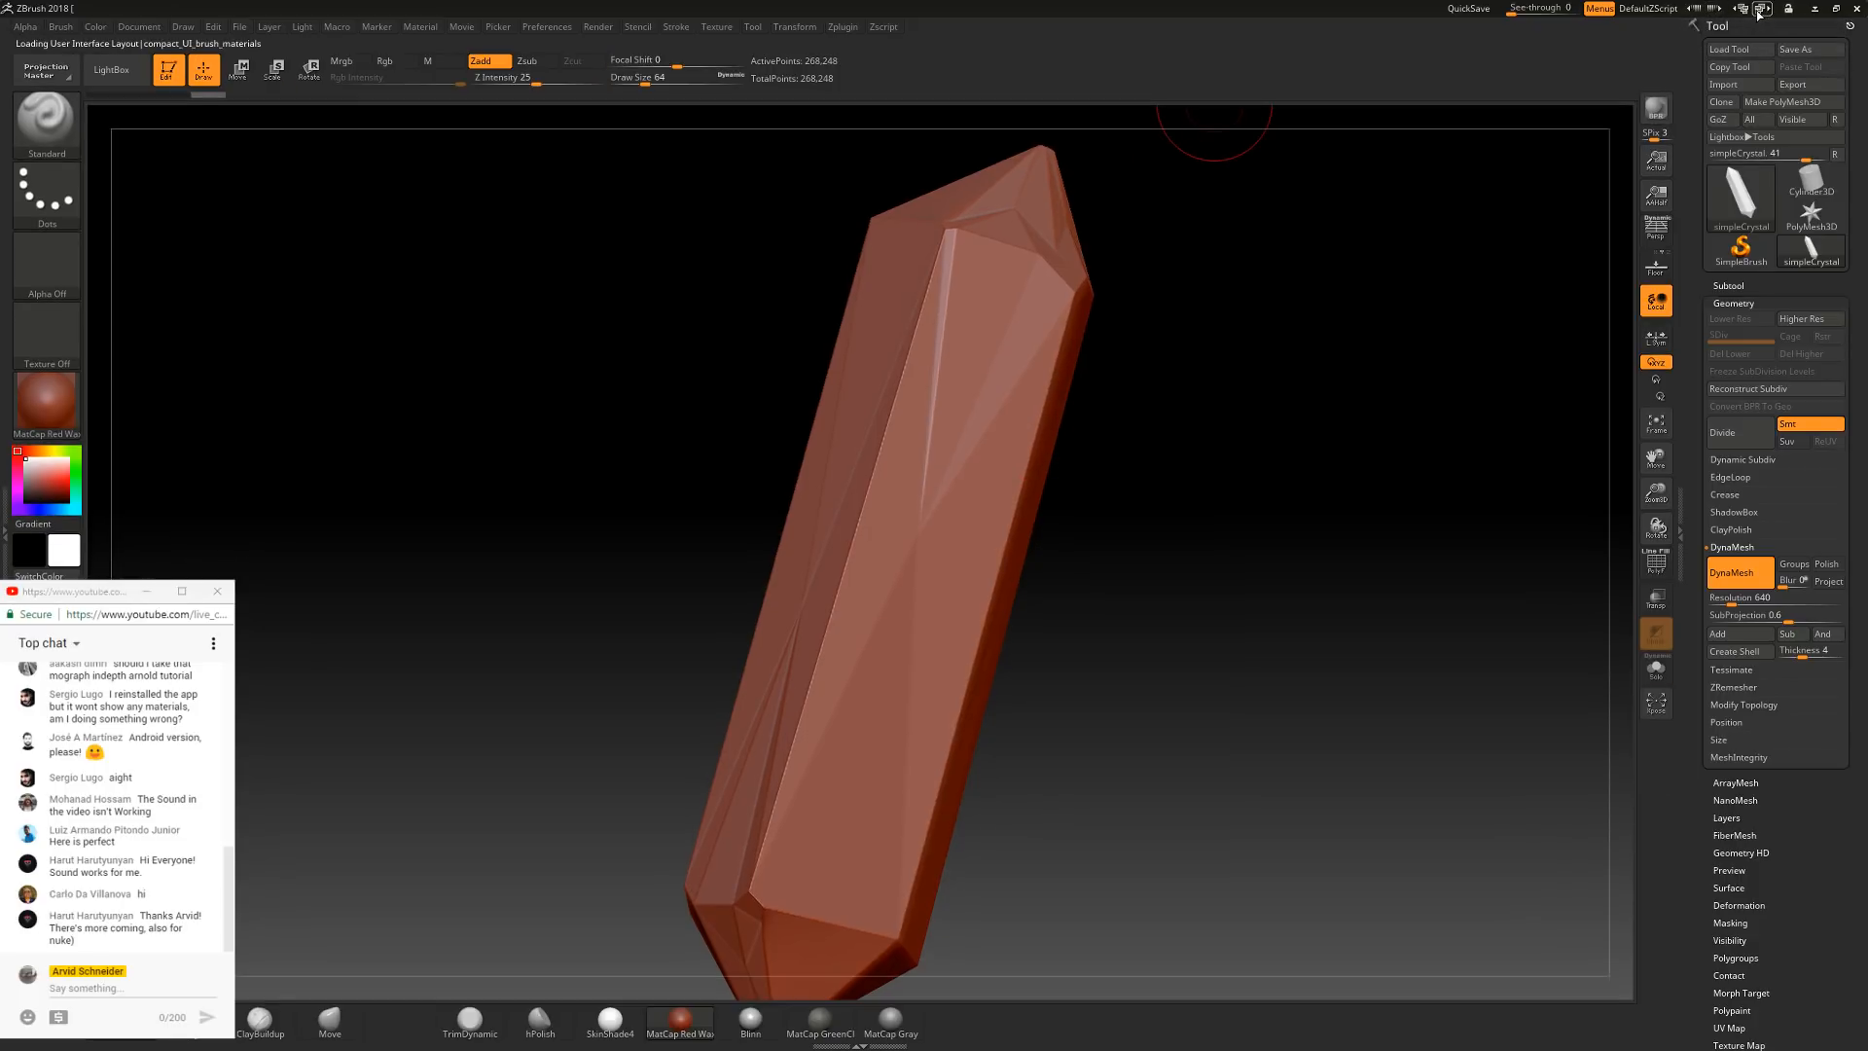
Flatten spots on the crystal's edges near the upper tip and along the shaft with the TrimDynamic brush
{"action": "left_click", "coordinate": [470, 1020]}
{"action": "mouse_move", "coordinate": [1192, 392]}
{"action": "left_mouse_down"}
{"action": "mouse_move", "coordinate": [1193, 442]}
{"action": "mouse_move", "coordinate": [1159, 467]}
{"action": "mouse_move", "coordinate": [858, 551]}
{"action": "left_mouse_up"}
{"action": "left_click_drag", "start_coordinate": [922, 359], "coordinate": [932, 304]}
{"action": "mouse_move", "coordinate": [1308, 506]}
{"action": "left_mouse_down"}
{"action": "mouse_move", "coordinate": [1243, 521]}
{"action": "mouse_move", "coordinate": [1172, 487]}
{"action": "left_mouse_up"}
{"action": "mouse_move", "coordinate": [1142, 367]}
{"action": "left_mouse_down", "text": "alt"}
{"action": "mouse_move", "coordinate": [1194, 321]}
{"action": "mouse_move", "coordinate": [1195, 589]}
{"action": "left_mouse_up", "text": "alt"}
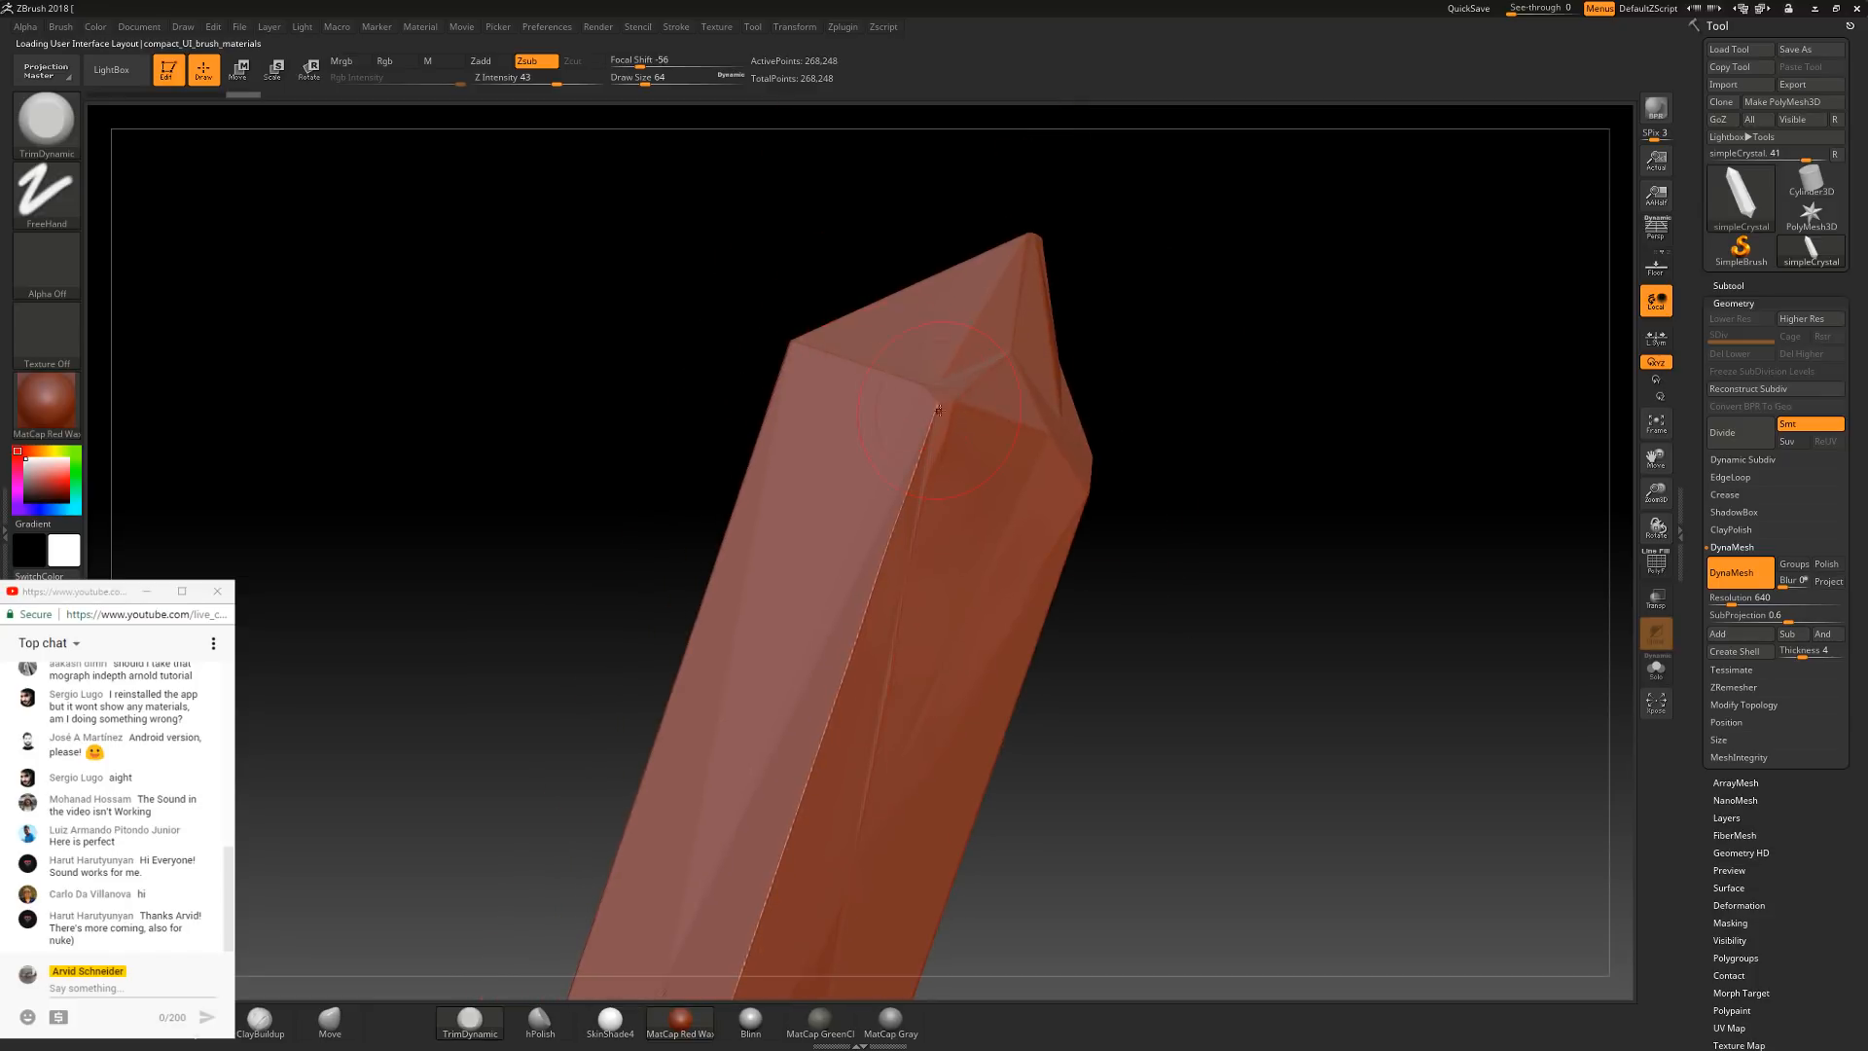
{"action": "left_click_drag", "start_coordinate": [922, 442], "coordinate": [939, 394]}
{"action": "left_click_drag", "start_coordinate": [1253, 456], "coordinate": [1001, 667]}
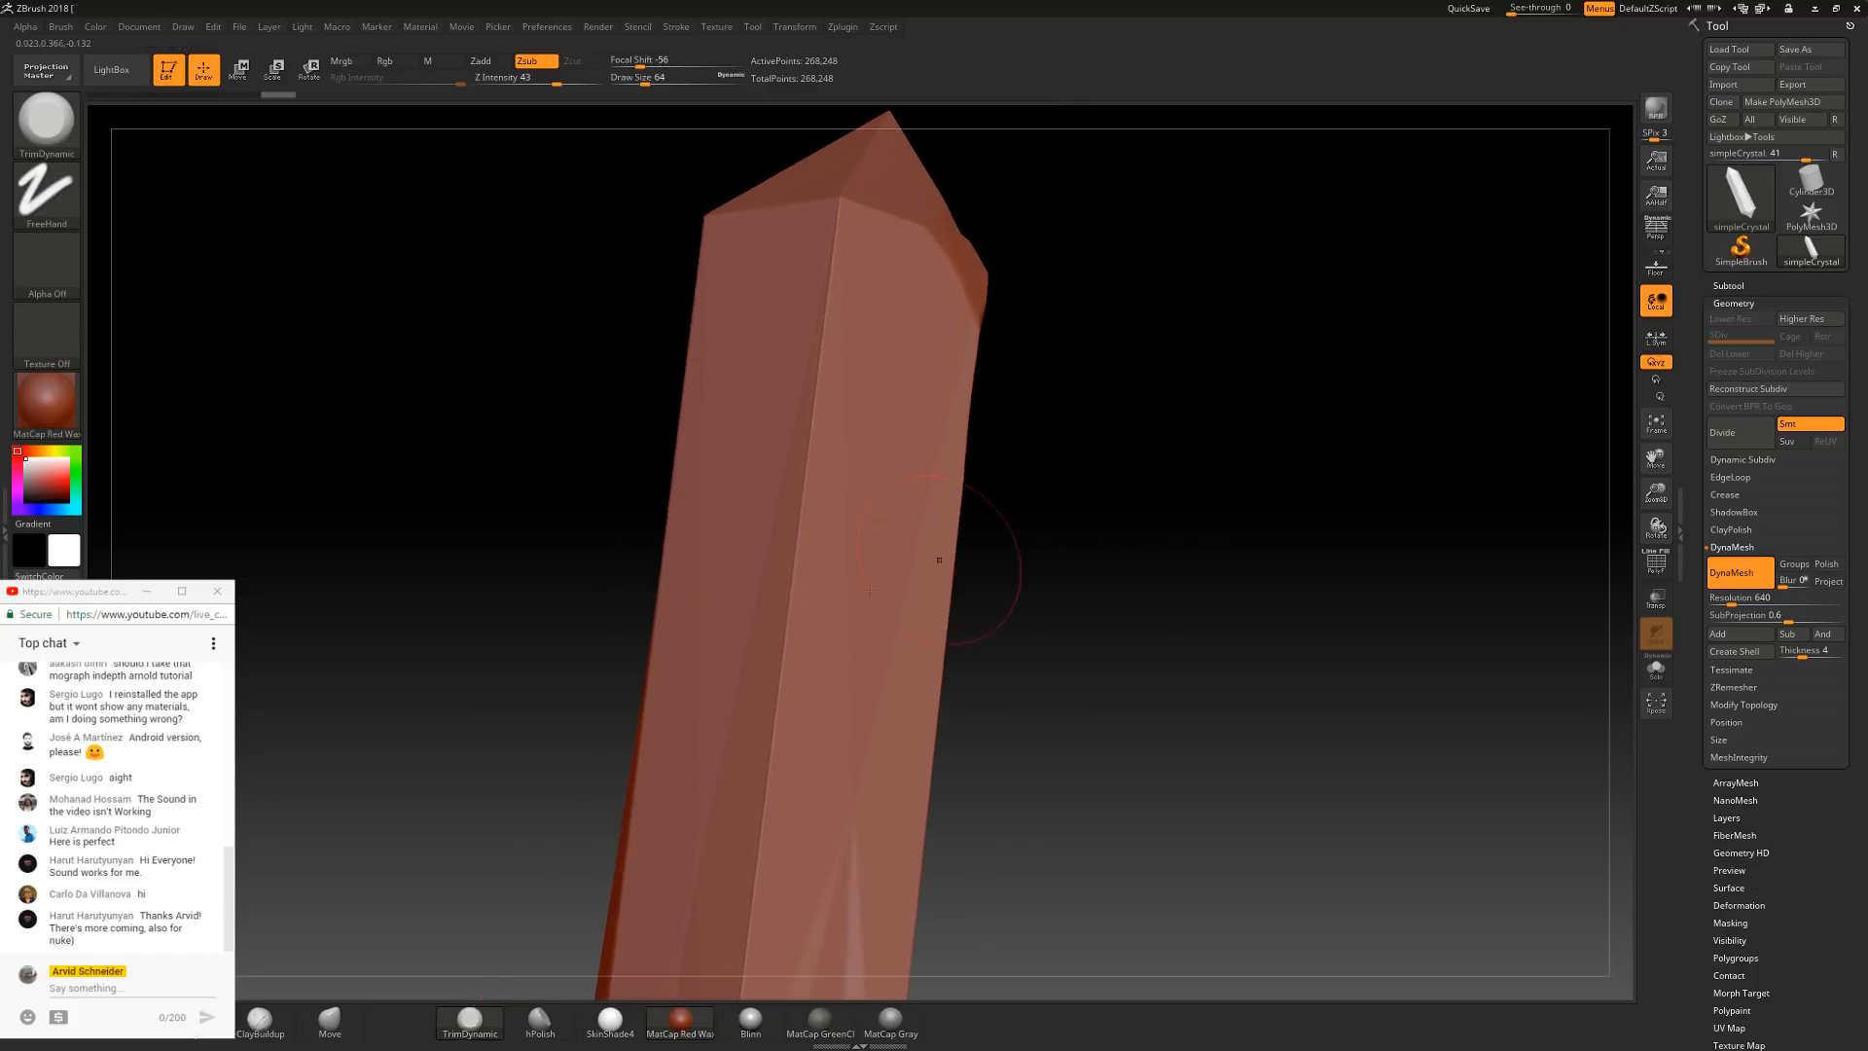
{"action": "mouse_move", "coordinate": [783, 706]}
{"action": "left_mouse_down"}
{"action": "mouse_move", "coordinate": [792, 626]}
{"action": "mouse_move", "coordinate": [847, 542]}
{"action": "mouse_move", "coordinate": [818, 584]}
{"action": "left_mouse_up"}
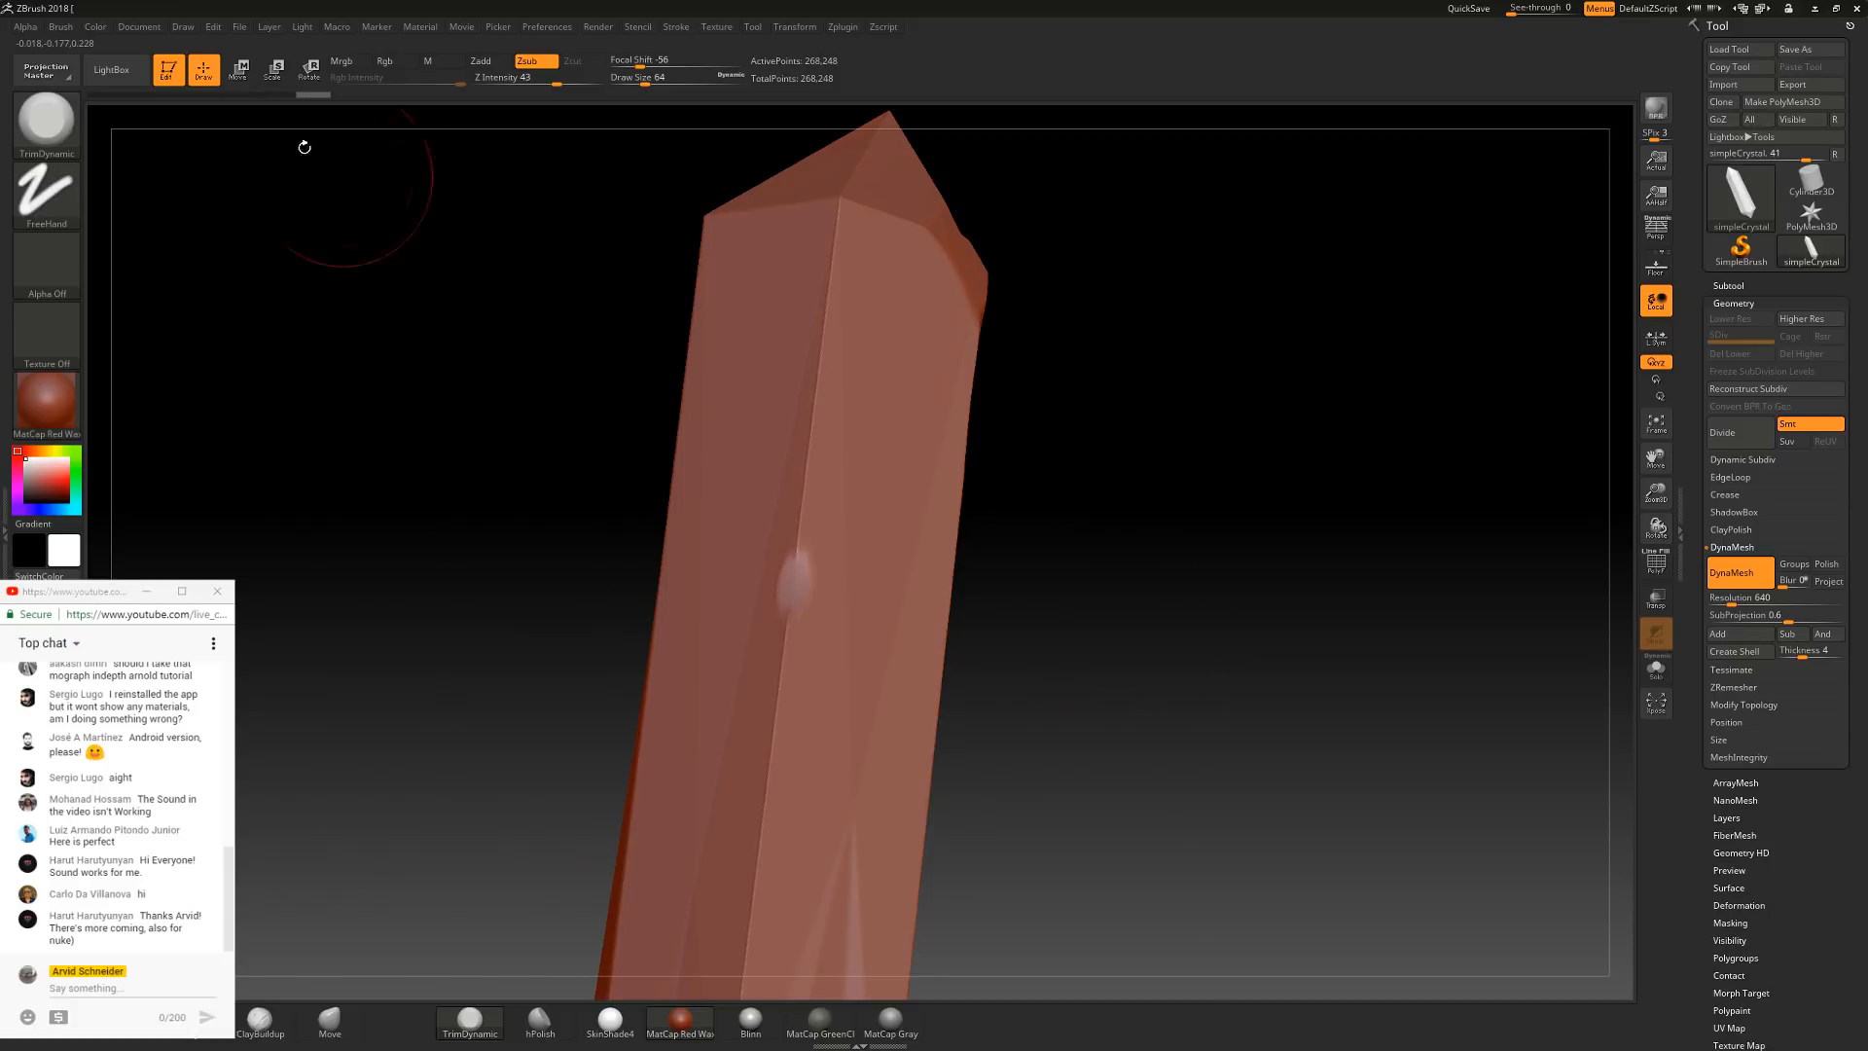
Assign Alpha 58 to the TrimDynamic brush and chip the crystal's long edges and lower corners with it
{"action": "left_click", "coordinate": [58, 272]}
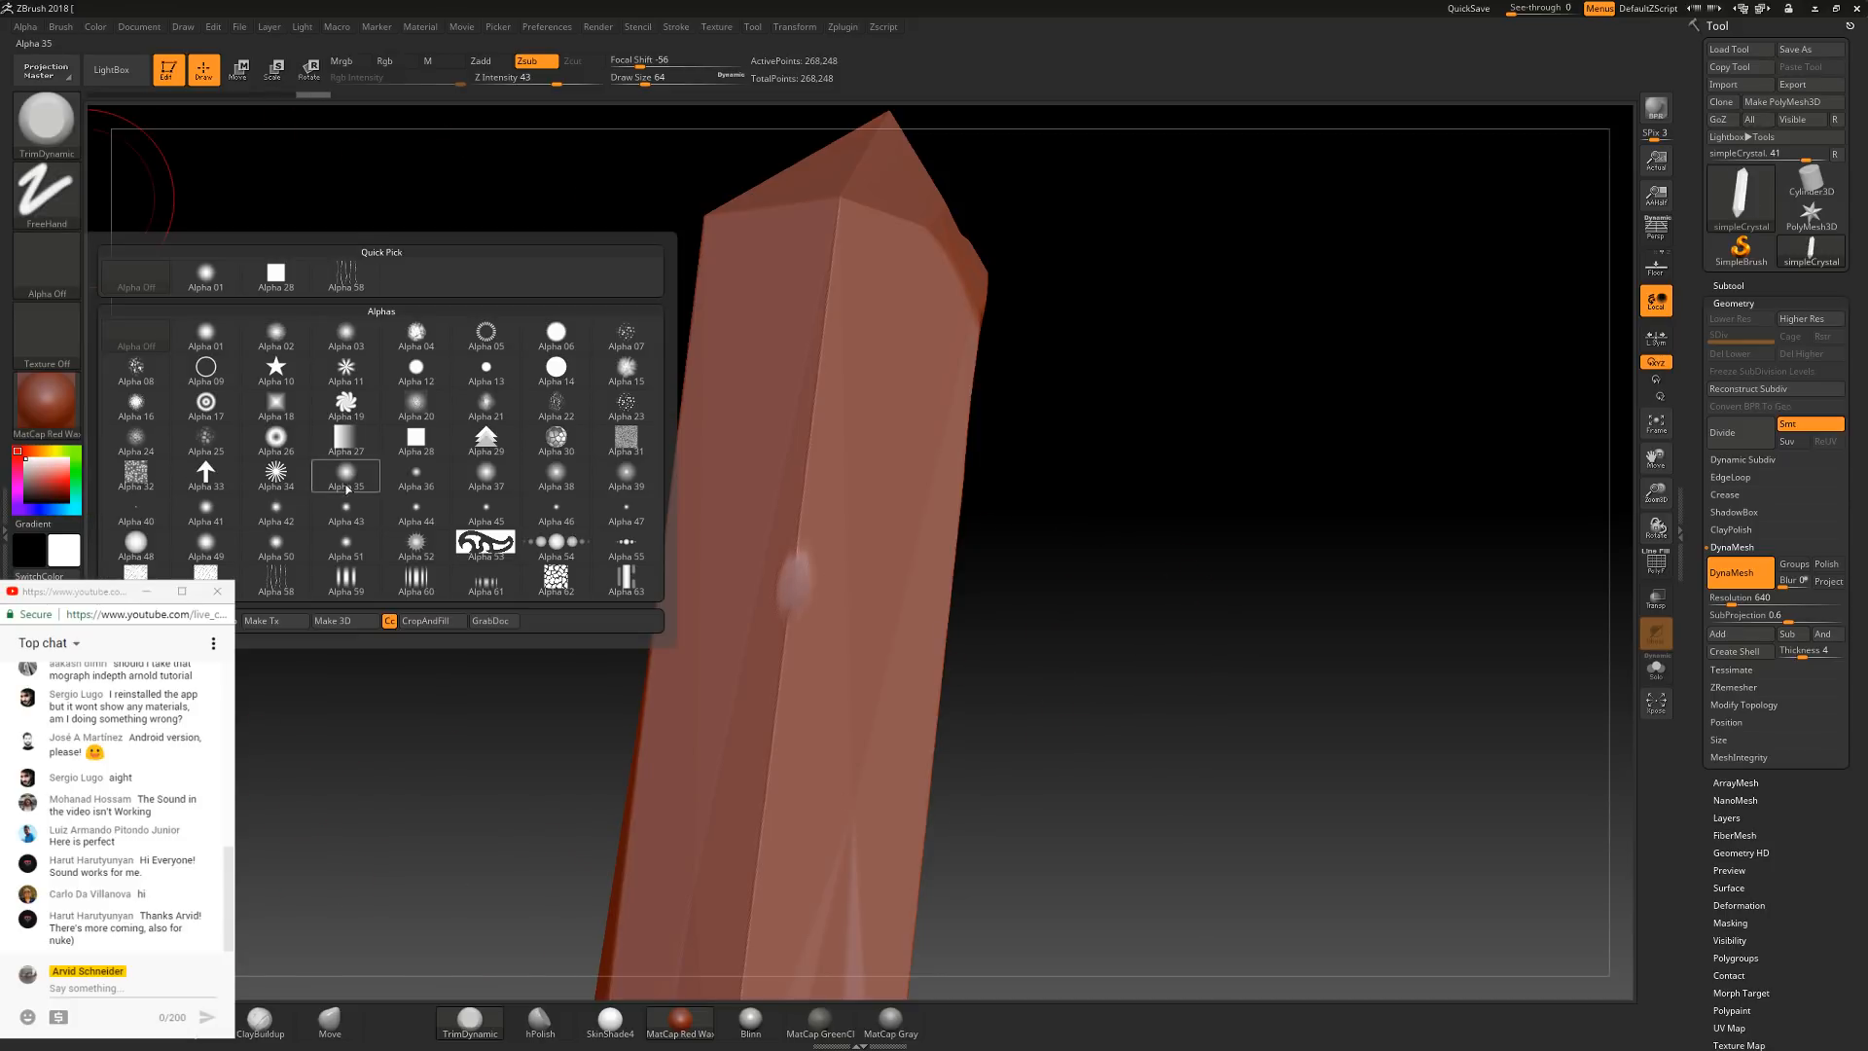
{"action": "left_click", "coordinate": [276, 579]}
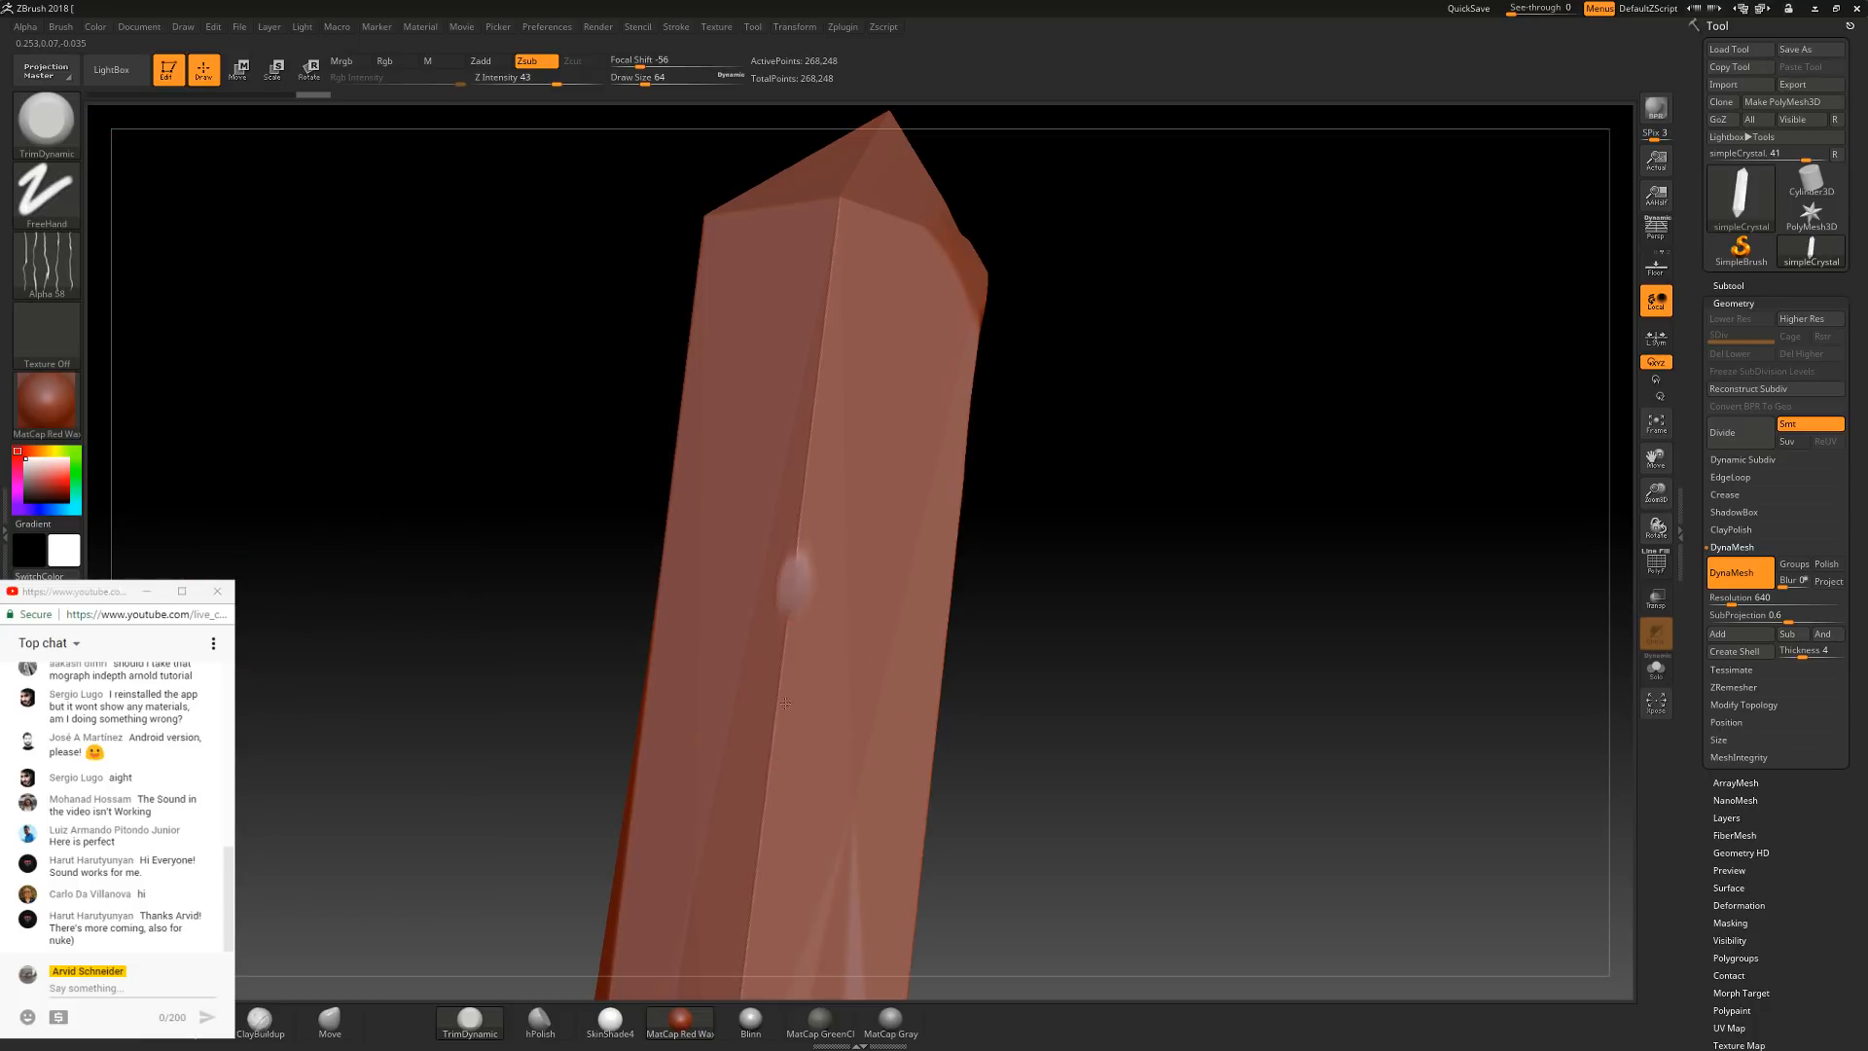
{"action": "mouse_move", "coordinate": [787, 702]}
{"action": "left_mouse_down"}
{"action": "mouse_move", "coordinate": [773, 744]}
{"action": "mouse_move", "coordinate": [776, 682]}
{"action": "left_mouse_up"}
{"action": "mouse_move", "coordinate": [1138, 576]}
{"action": "left_mouse_down", "text": "alt"}
{"action": "mouse_move", "coordinate": [1077, 454]}
{"action": "mouse_move", "coordinate": [1139, 390]}
{"action": "left_mouse_up", "text": "alt"}
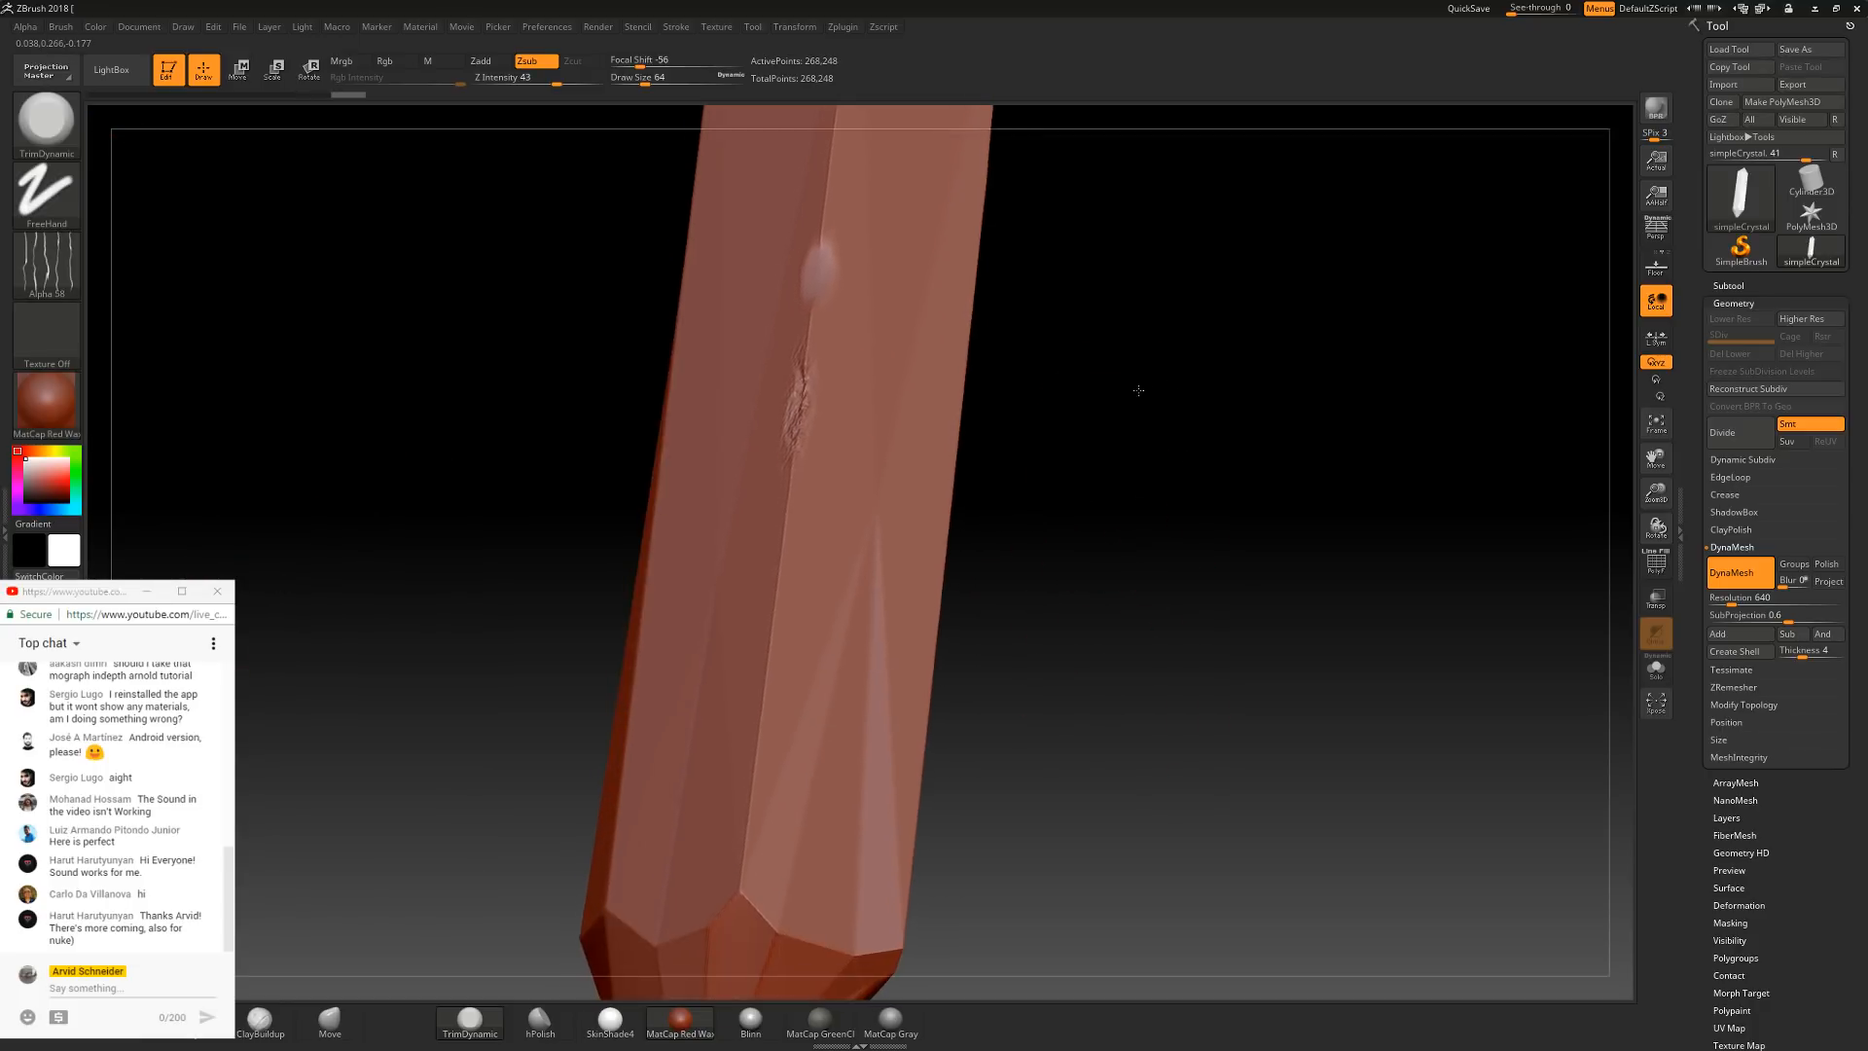
{"action": "mouse_move", "coordinate": [1113, 488]}
{"action": "left_mouse_down"}
{"action": "mouse_move", "coordinate": [1076, 501]}
{"action": "mouse_move", "coordinate": [1255, 546]}
{"action": "left_mouse_up"}
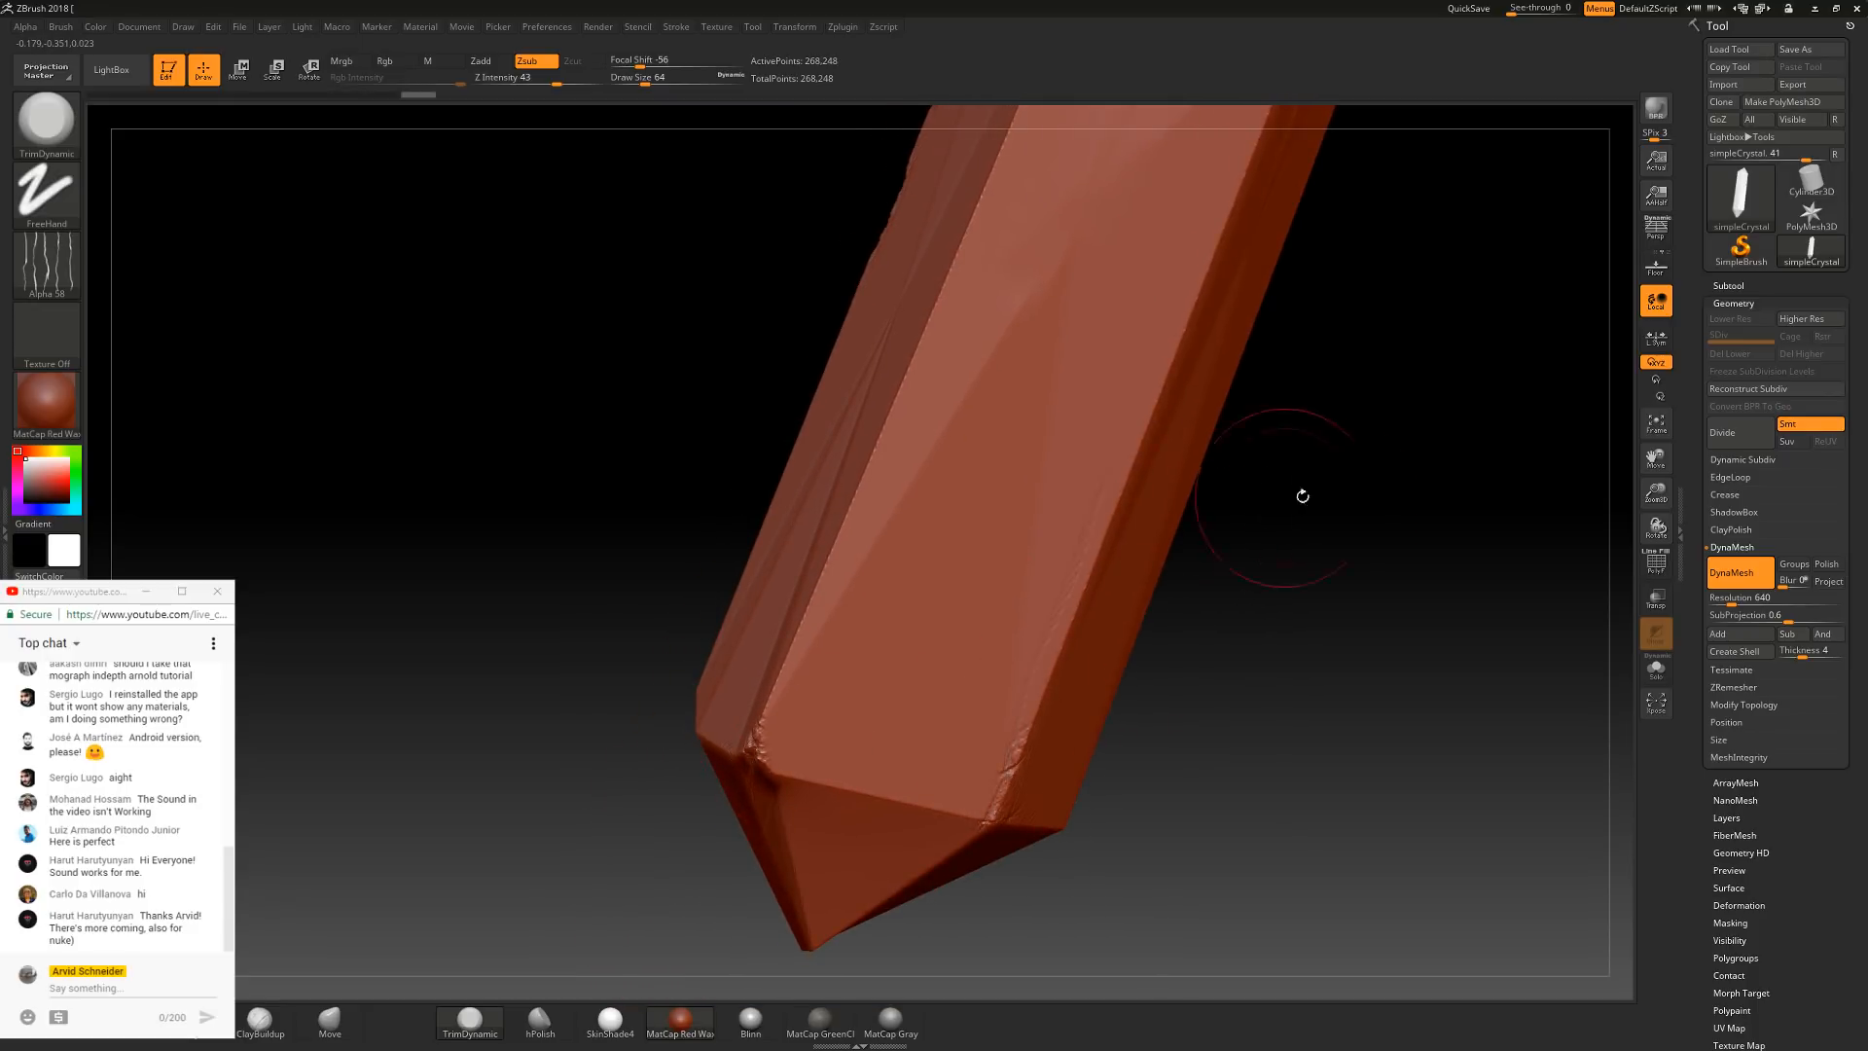
{"action": "key", "text": "f"}
{"action": "left_click_drag", "start_coordinate": [1184, 550], "coordinate": [878, 575]}
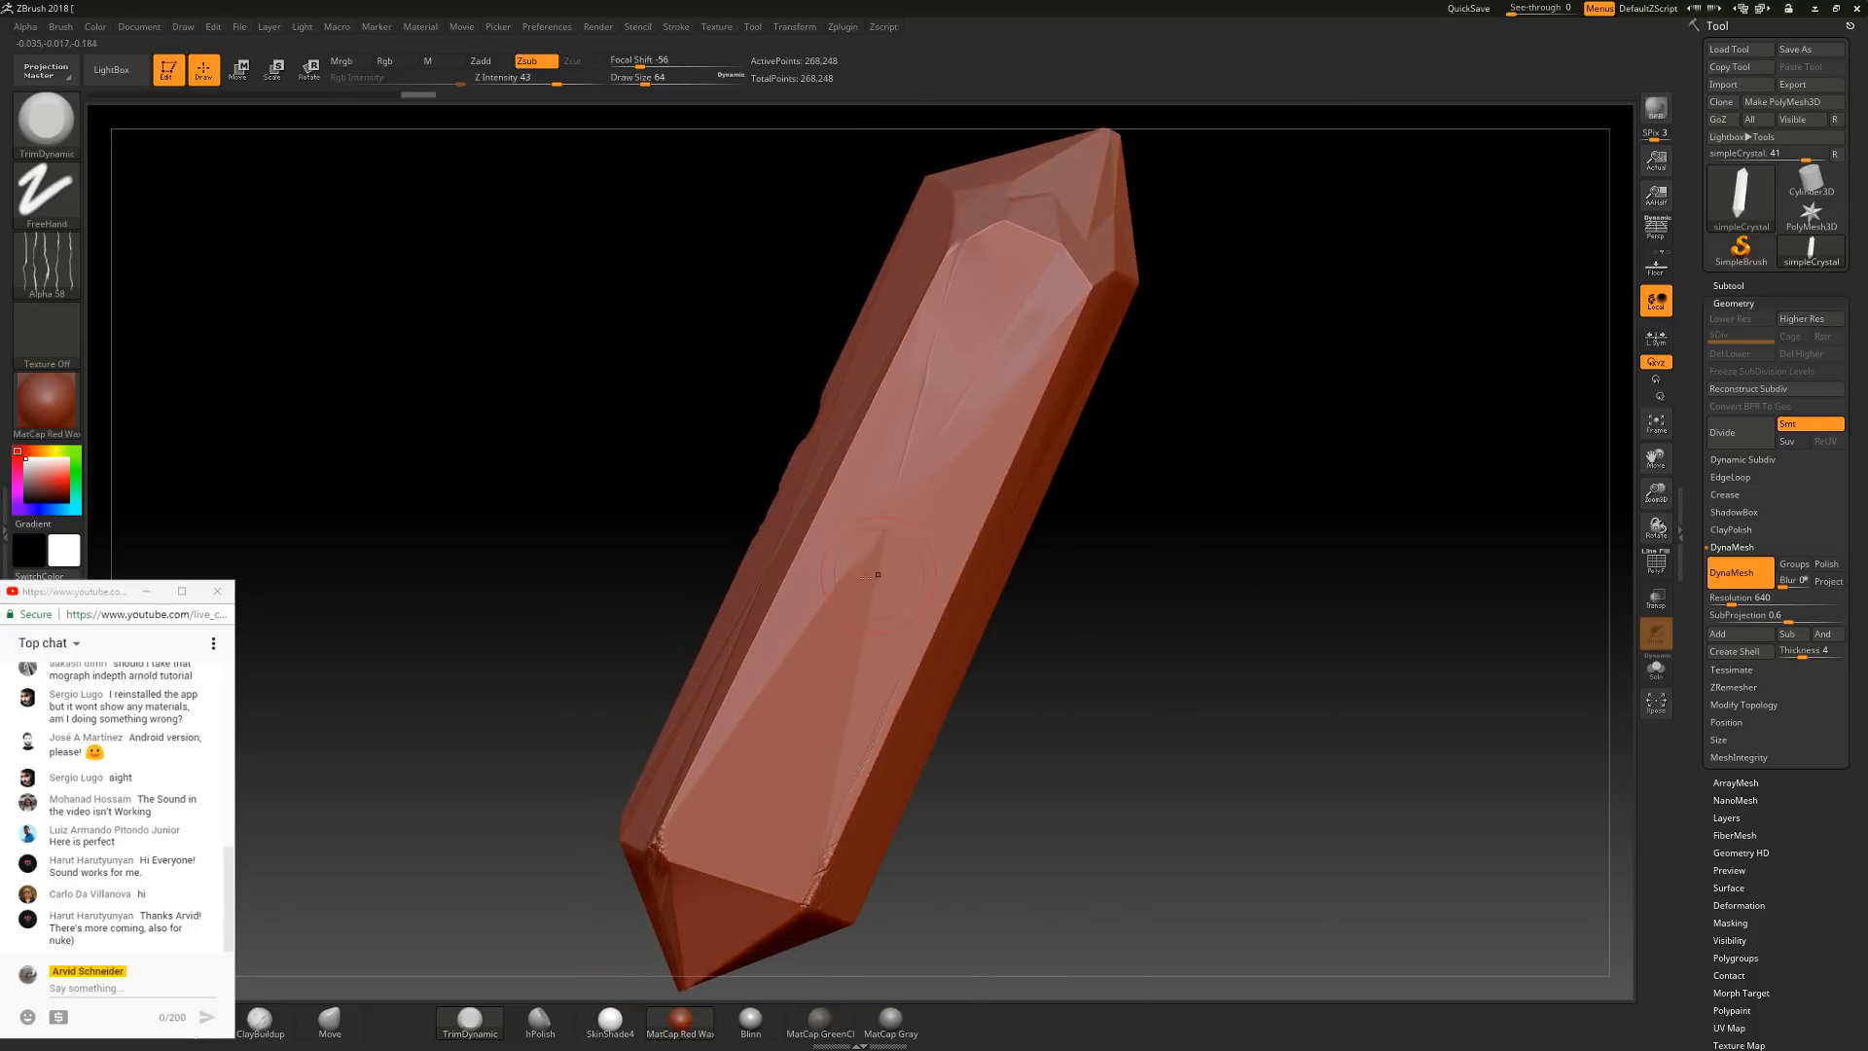
{"action": "left_click_drag", "start_coordinate": [812, 381], "coordinate": [925, 485]}
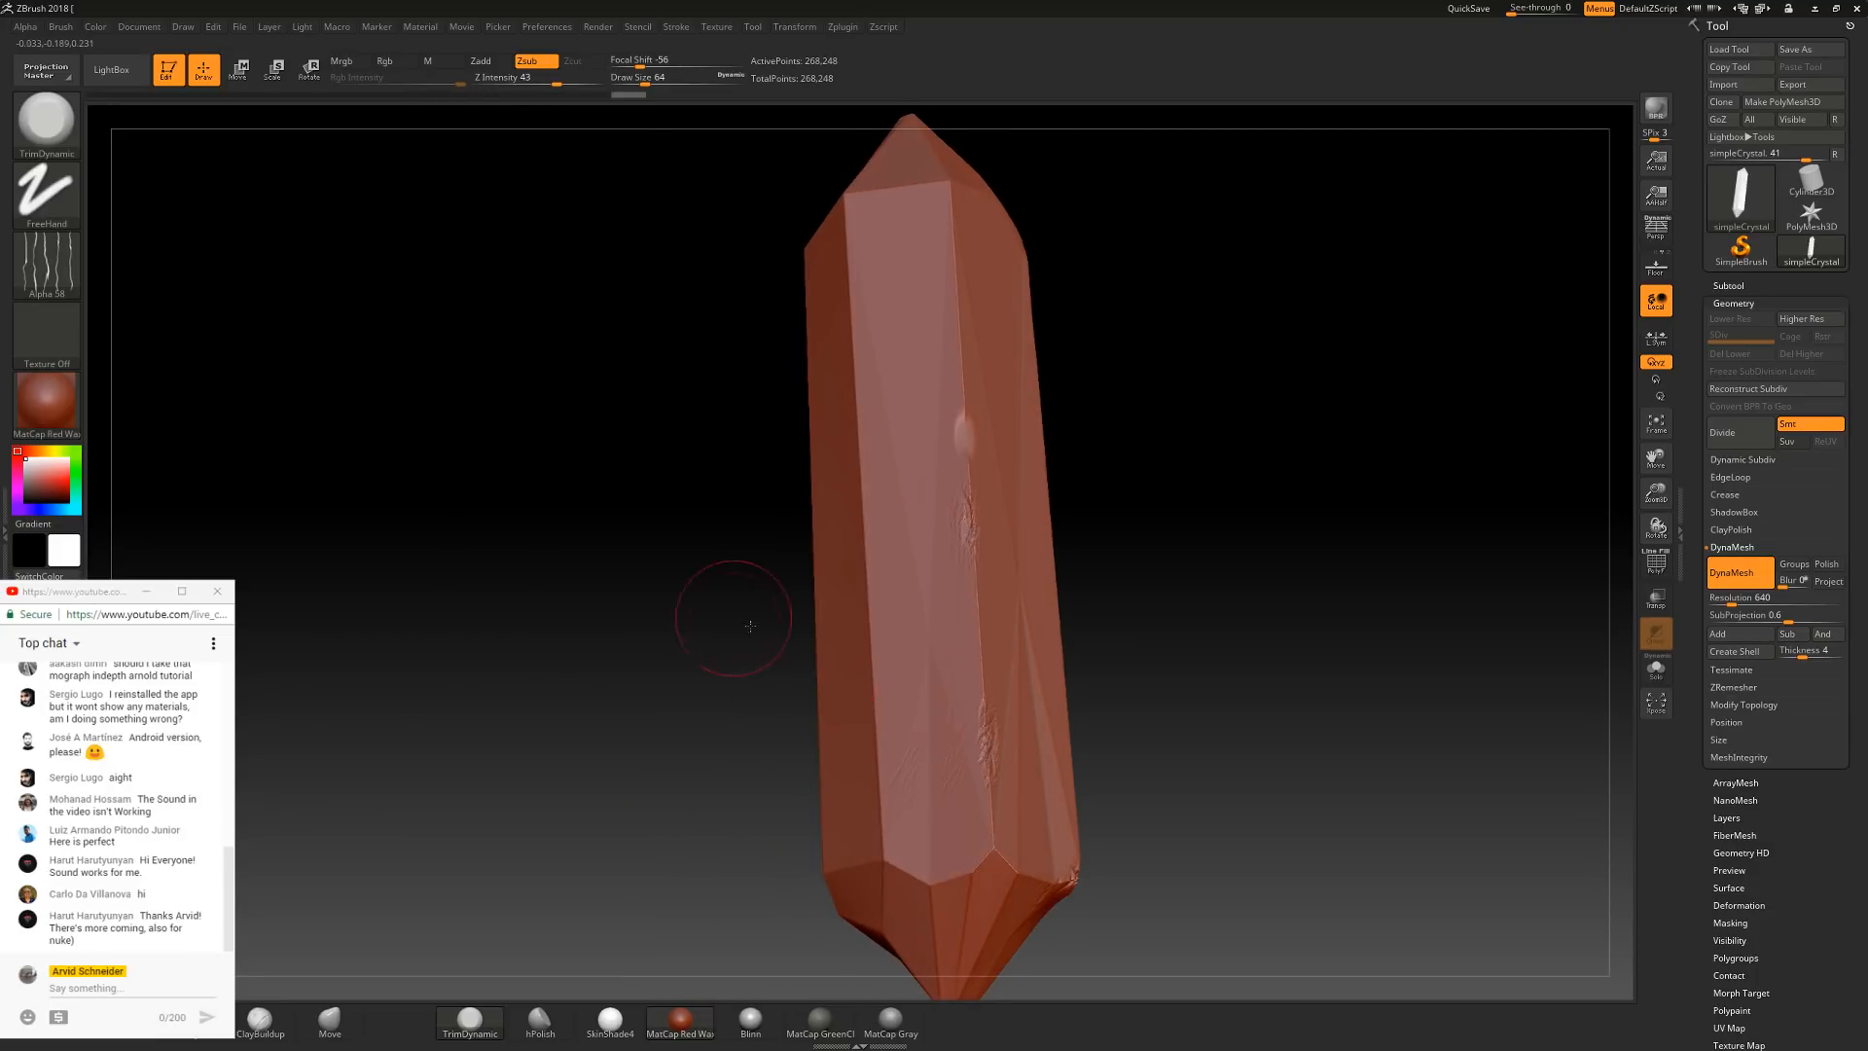
{"action": "left_click_drag", "start_coordinate": [730, 626], "coordinate": [781, 638]}
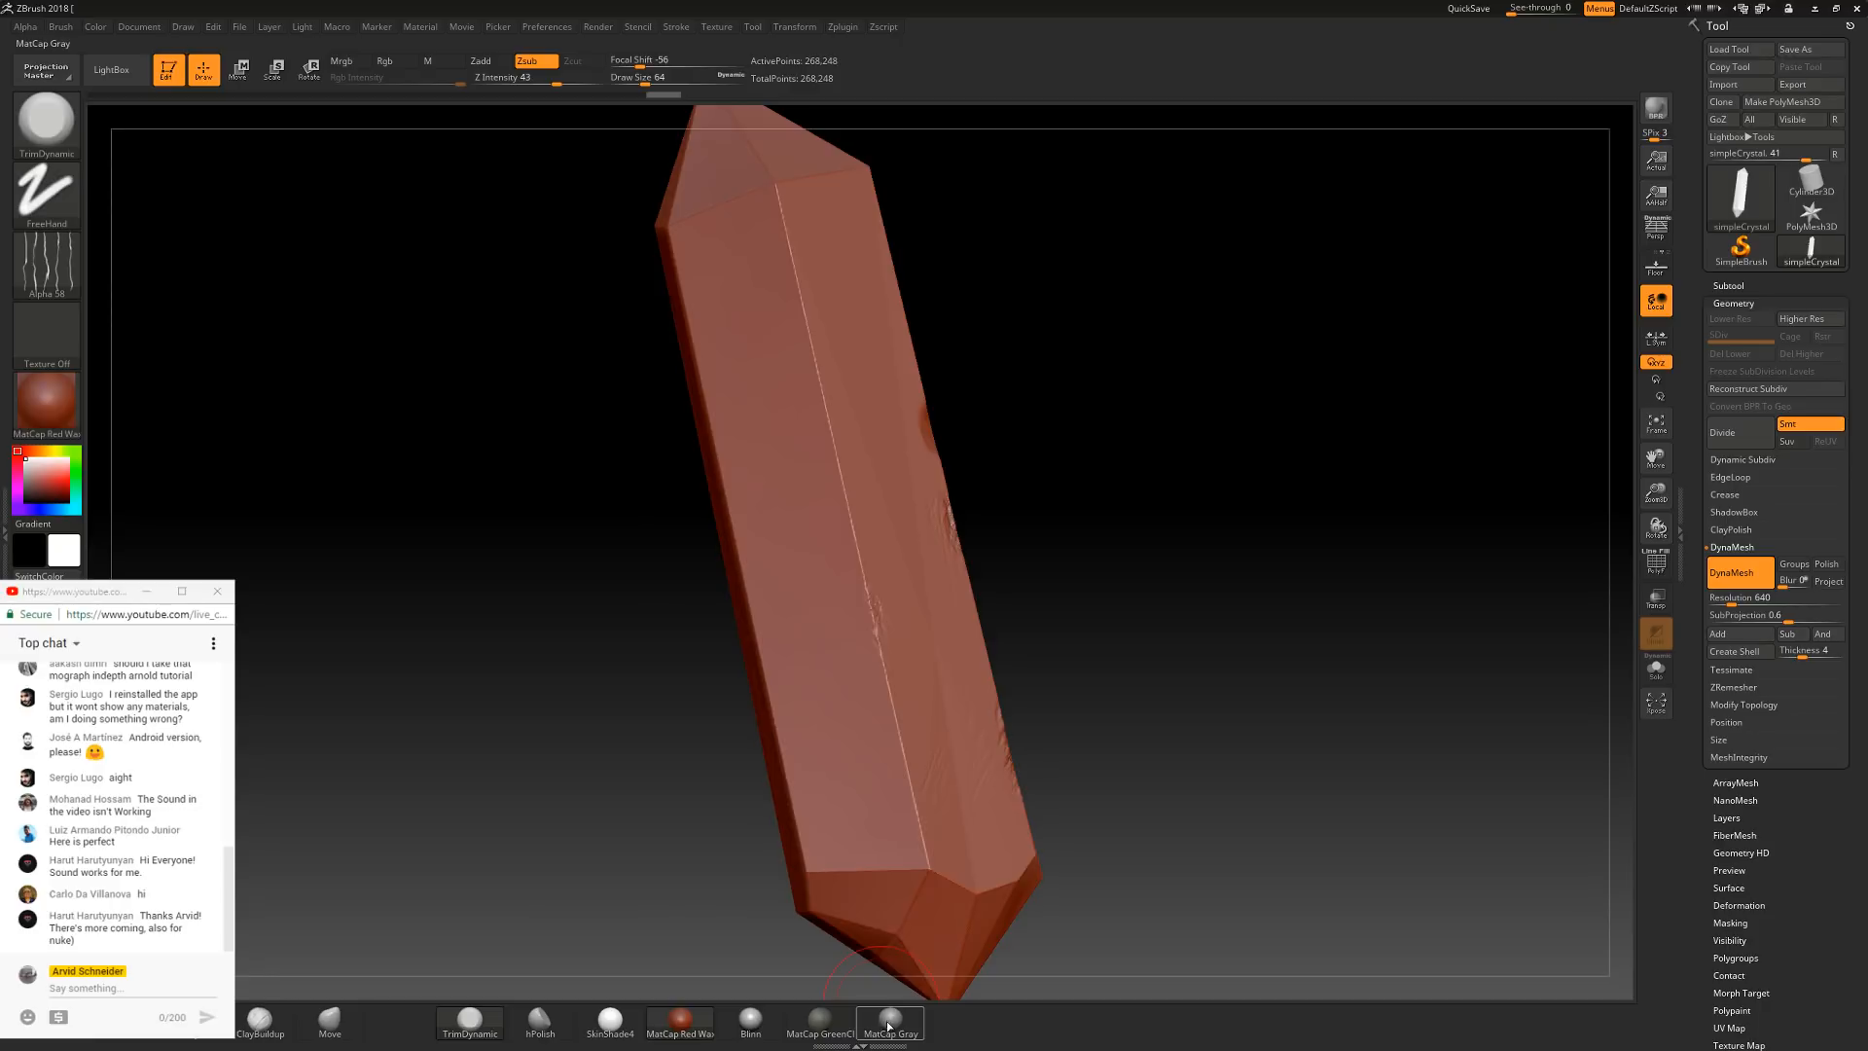
Change the crystal's material to MatCap Gray and chip more of its long edges and corners around the shaft
{"action": "left_click", "coordinate": [888, 1025]}
{"action": "left_click_drag", "start_coordinate": [1255, 545], "coordinate": [974, 379]}
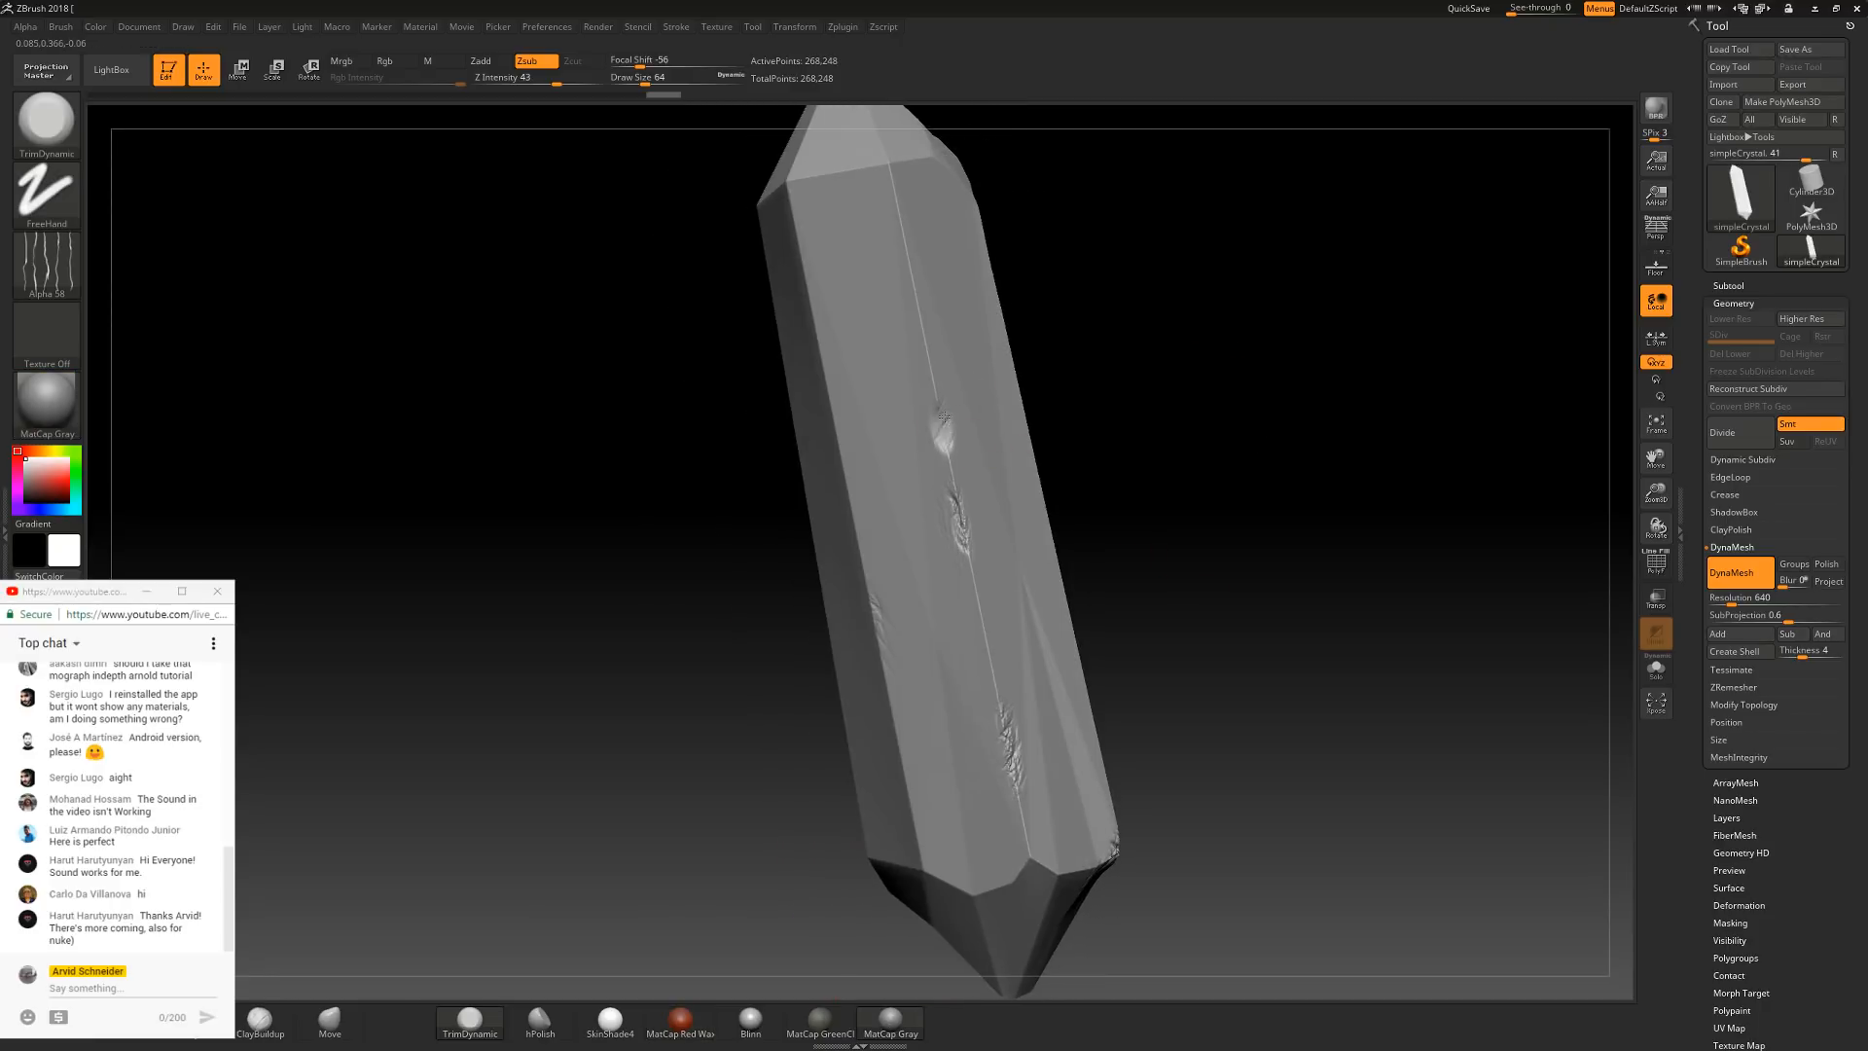
{"action": "left_click_drag", "start_coordinate": [705, 304], "coordinate": [700, 218]}
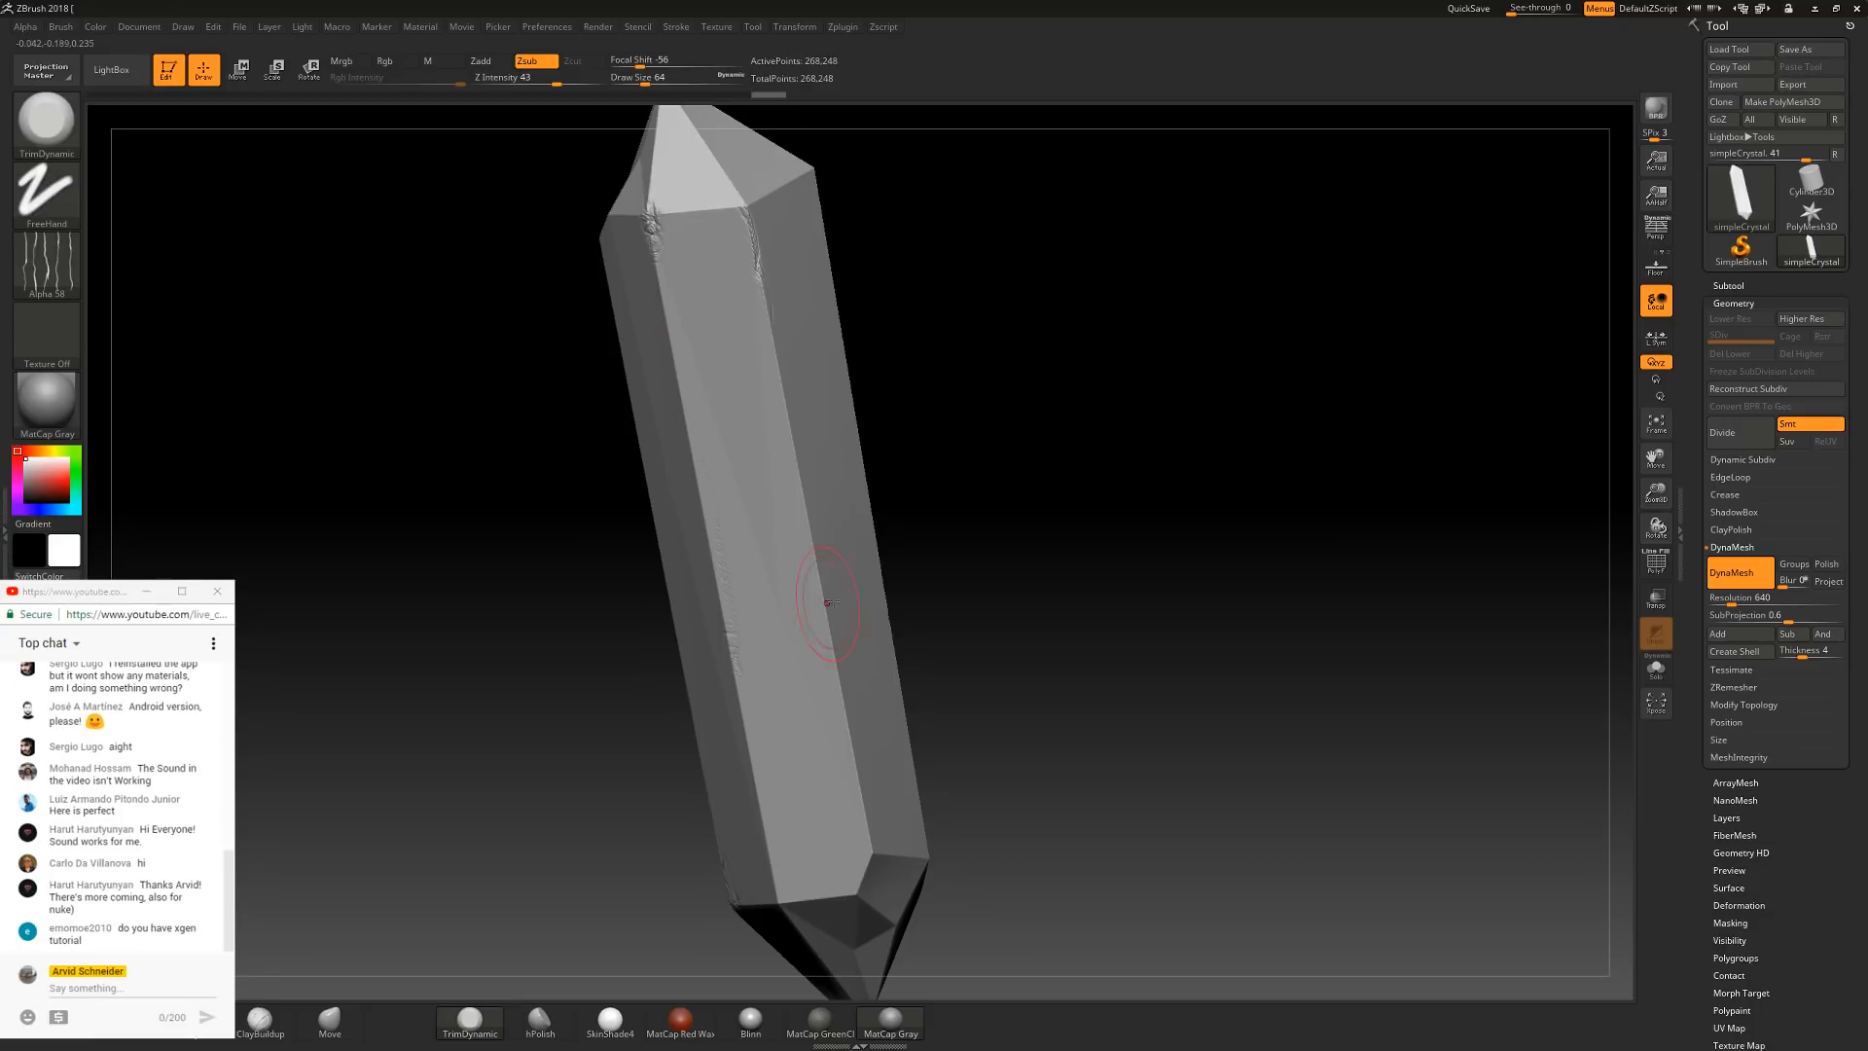
{"action": "left_click_drag", "start_coordinate": [829, 640], "coordinate": [835, 687]}
{"action": "left_click_drag", "start_coordinate": [711, 554], "coordinate": [981, 396]}
{"action": "left_click_drag", "start_coordinate": [1062, 447], "coordinate": [995, 621]}
{"action": "mouse_move", "coordinate": [704, 555]}
{"action": "left_mouse_down"}
{"action": "mouse_move", "coordinate": [604, 450]}
{"action": "mouse_move", "coordinate": [706, 495]}
{"action": "mouse_move", "coordinate": [740, 449]}
{"action": "mouse_move", "coordinate": [779, 446]}
{"action": "mouse_move", "coordinate": [599, 720]}
{"action": "mouse_move", "coordinate": [623, 470]}
{"action": "left_mouse_up"}
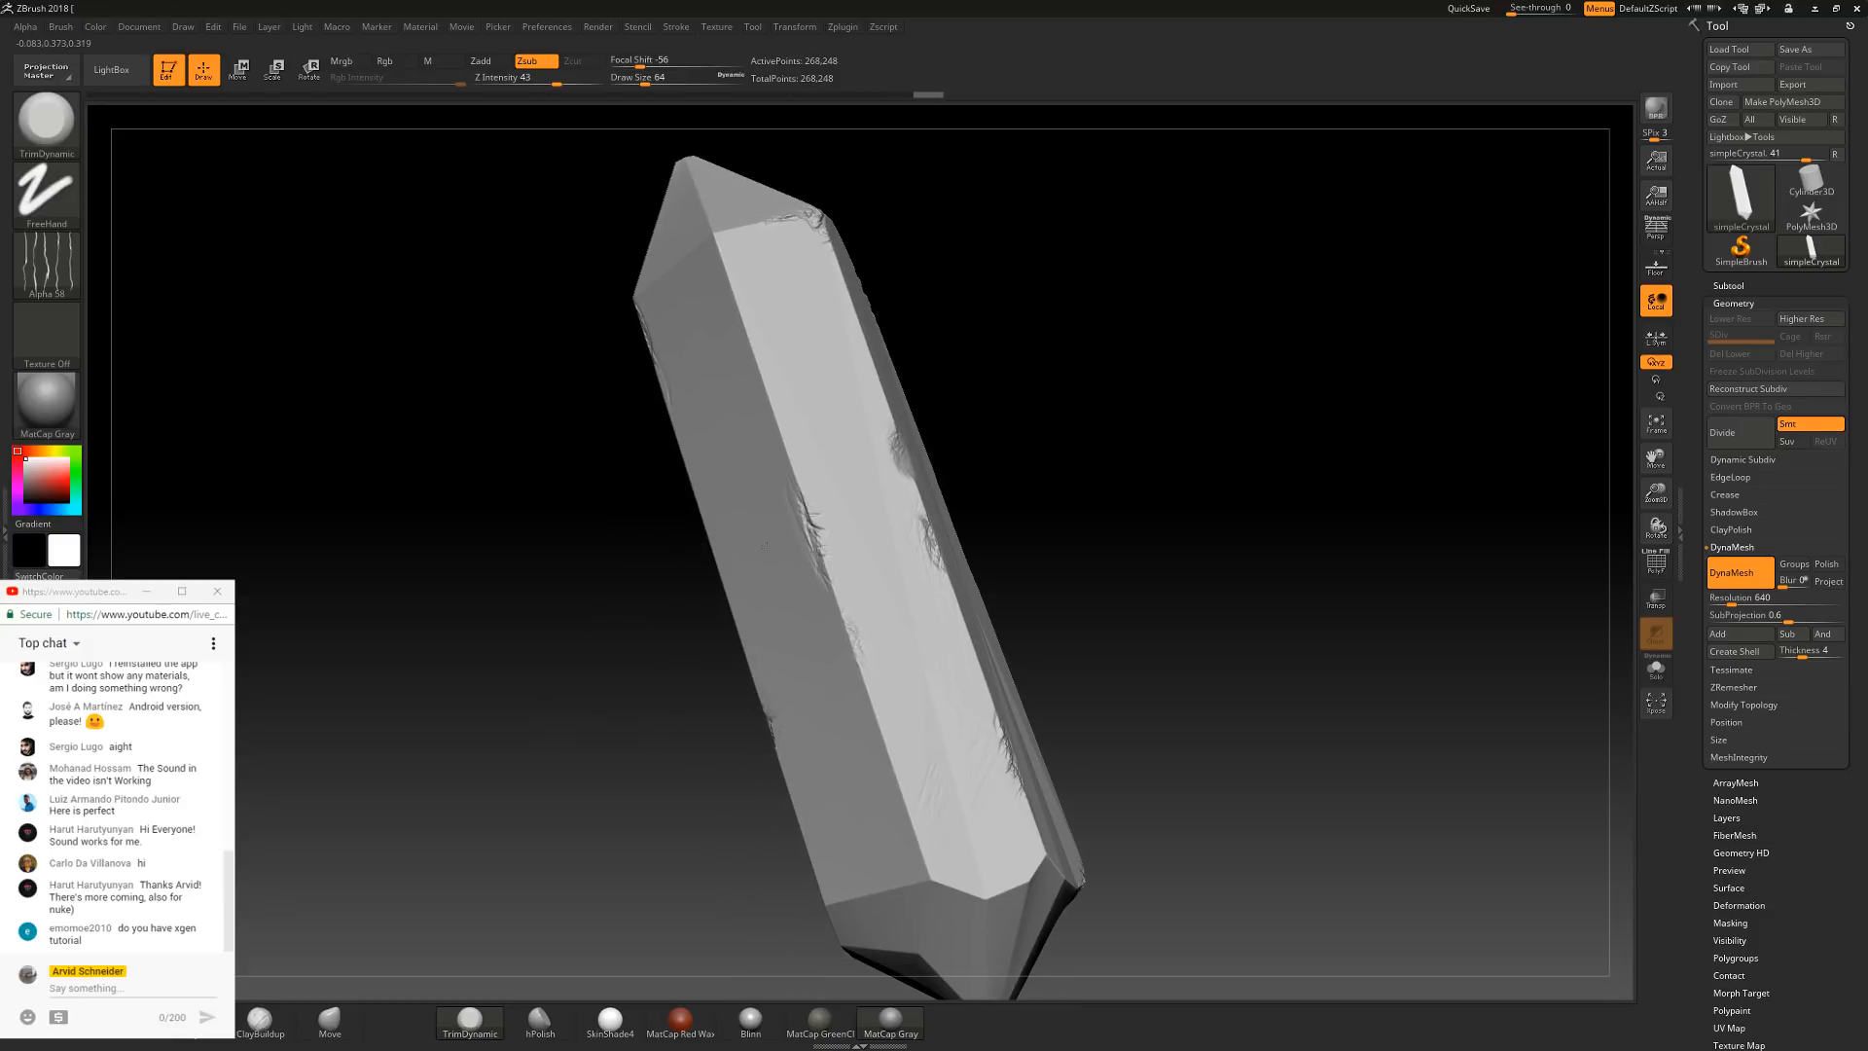
{"action": "mouse_move", "coordinate": [811, 492]}
{"action": "left_mouse_down"}
{"action": "mouse_move", "coordinate": [1047, 434]}
{"action": "mouse_move", "coordinate": [1106, 569]}
{"action": "mouse_move", "coordinate": [1033, 642]}
{"action": "mouse_move", "coordinate": [1061, 642]}
{"action": "mouse_move", "coordinate": [1146, 584]}
{"action": "mouse_move", "coordinate": [1066, 319]}
{"action": "mouse_move", "coordinate": [1066, 343]}
{"action": "left_mouse_up"}
Chip the edges and corners around the crystal's pointed end with the alpha-textured TrimDynamic brush
{"action": "left_click_drag", "start_coordinate": [1067, 274], "coordinate": [983, 347]}
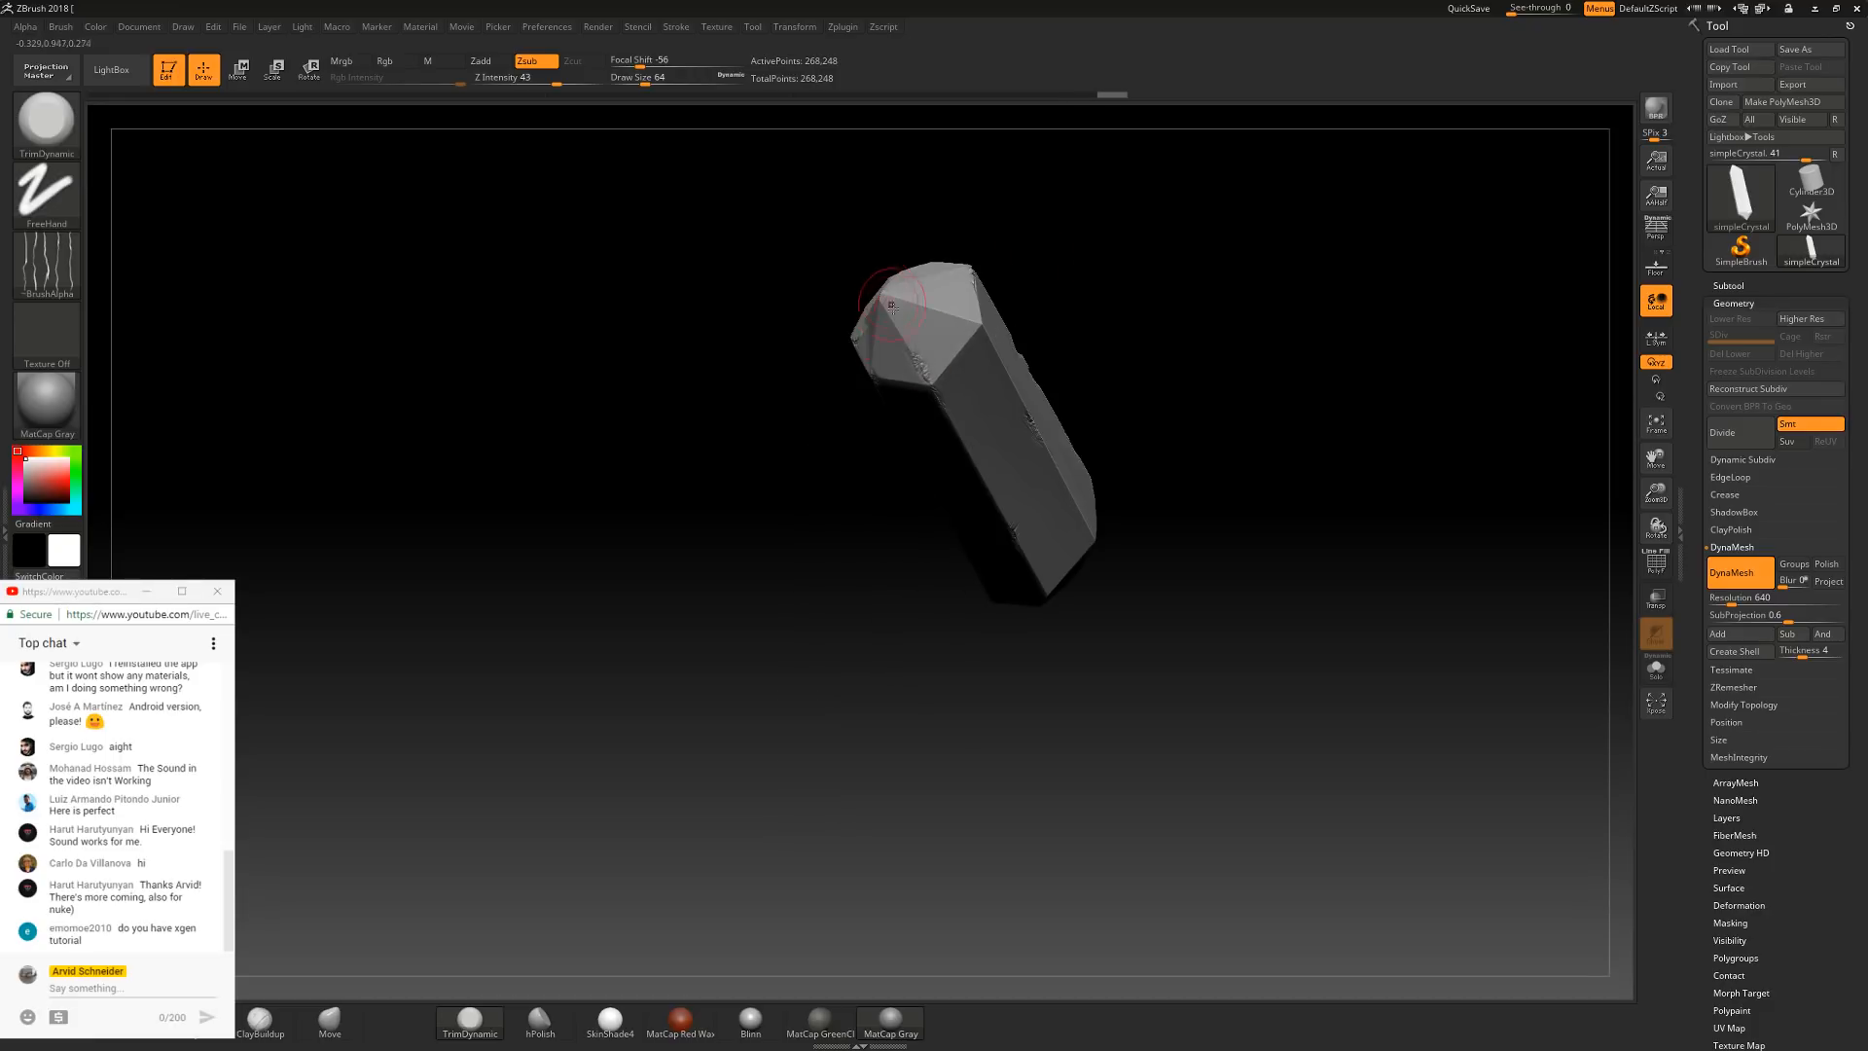
{"action": "left_click_drag", "start_coordinate": [1105, 258], "coordinate": [1195, 374]}
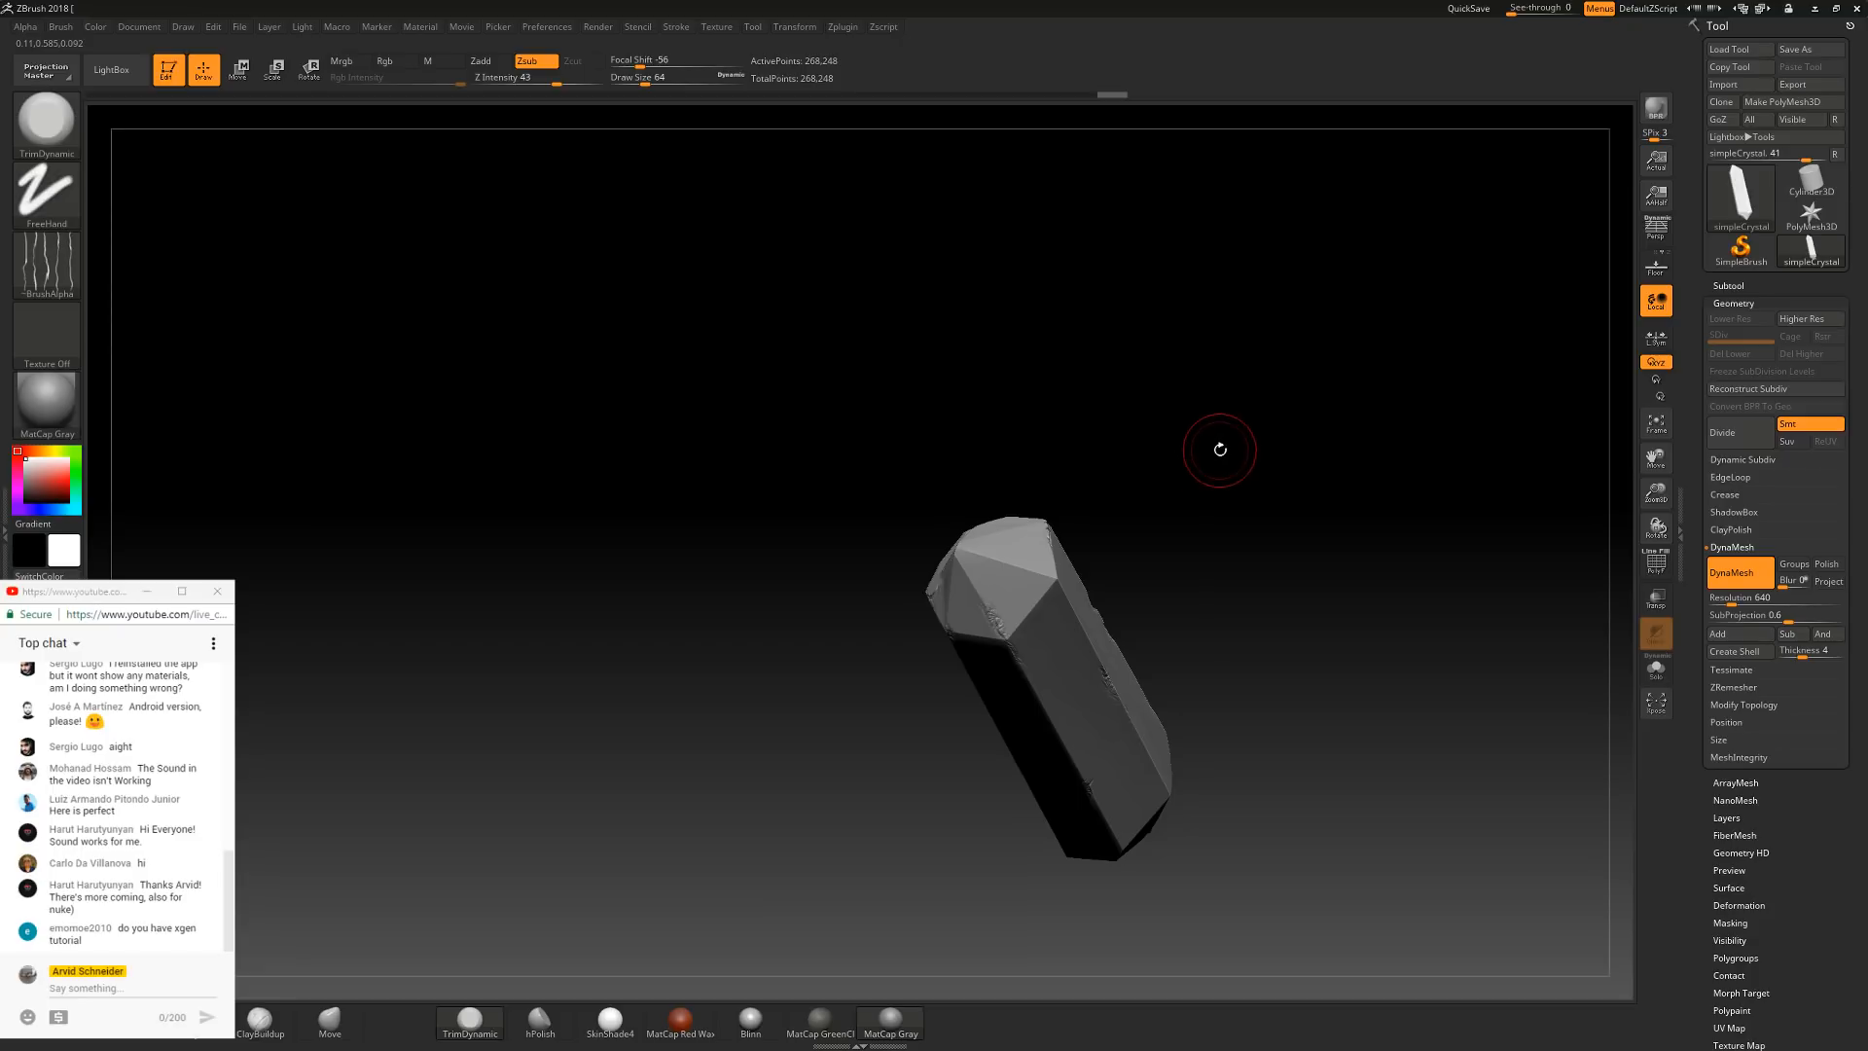
{"action": "left_click_drag", "start_coordinate": [1218, 450], "coordinate": [1272, 480]}
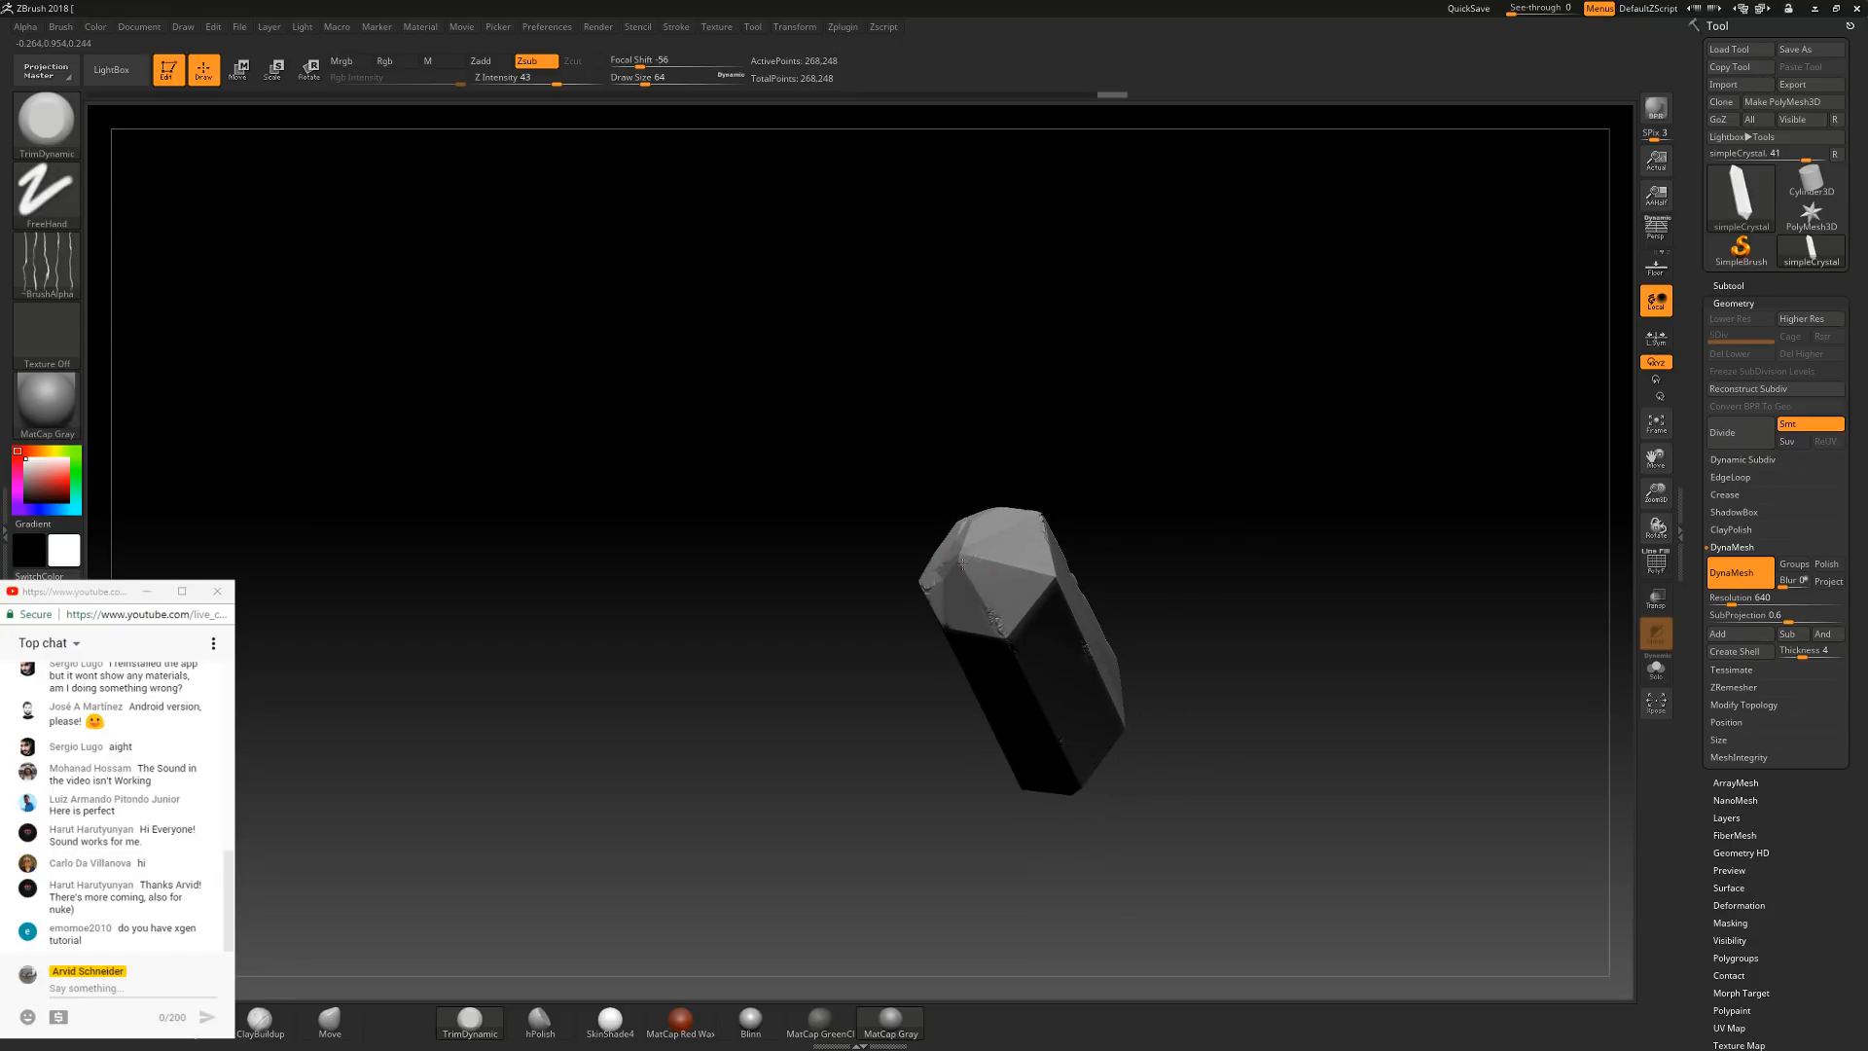
{"action": "mouse_move", "coordinate": [970, 559]}
{"action": "right_mouse_down"}
{"action": "mouse_move", "coordinate": [892, 549]}
{"action": "mouse_move", "coordinate": [1206, 542]}
{"action": "mouse_move", "coordinate": [971, 575]}
{"action": "right_mouse_up"}
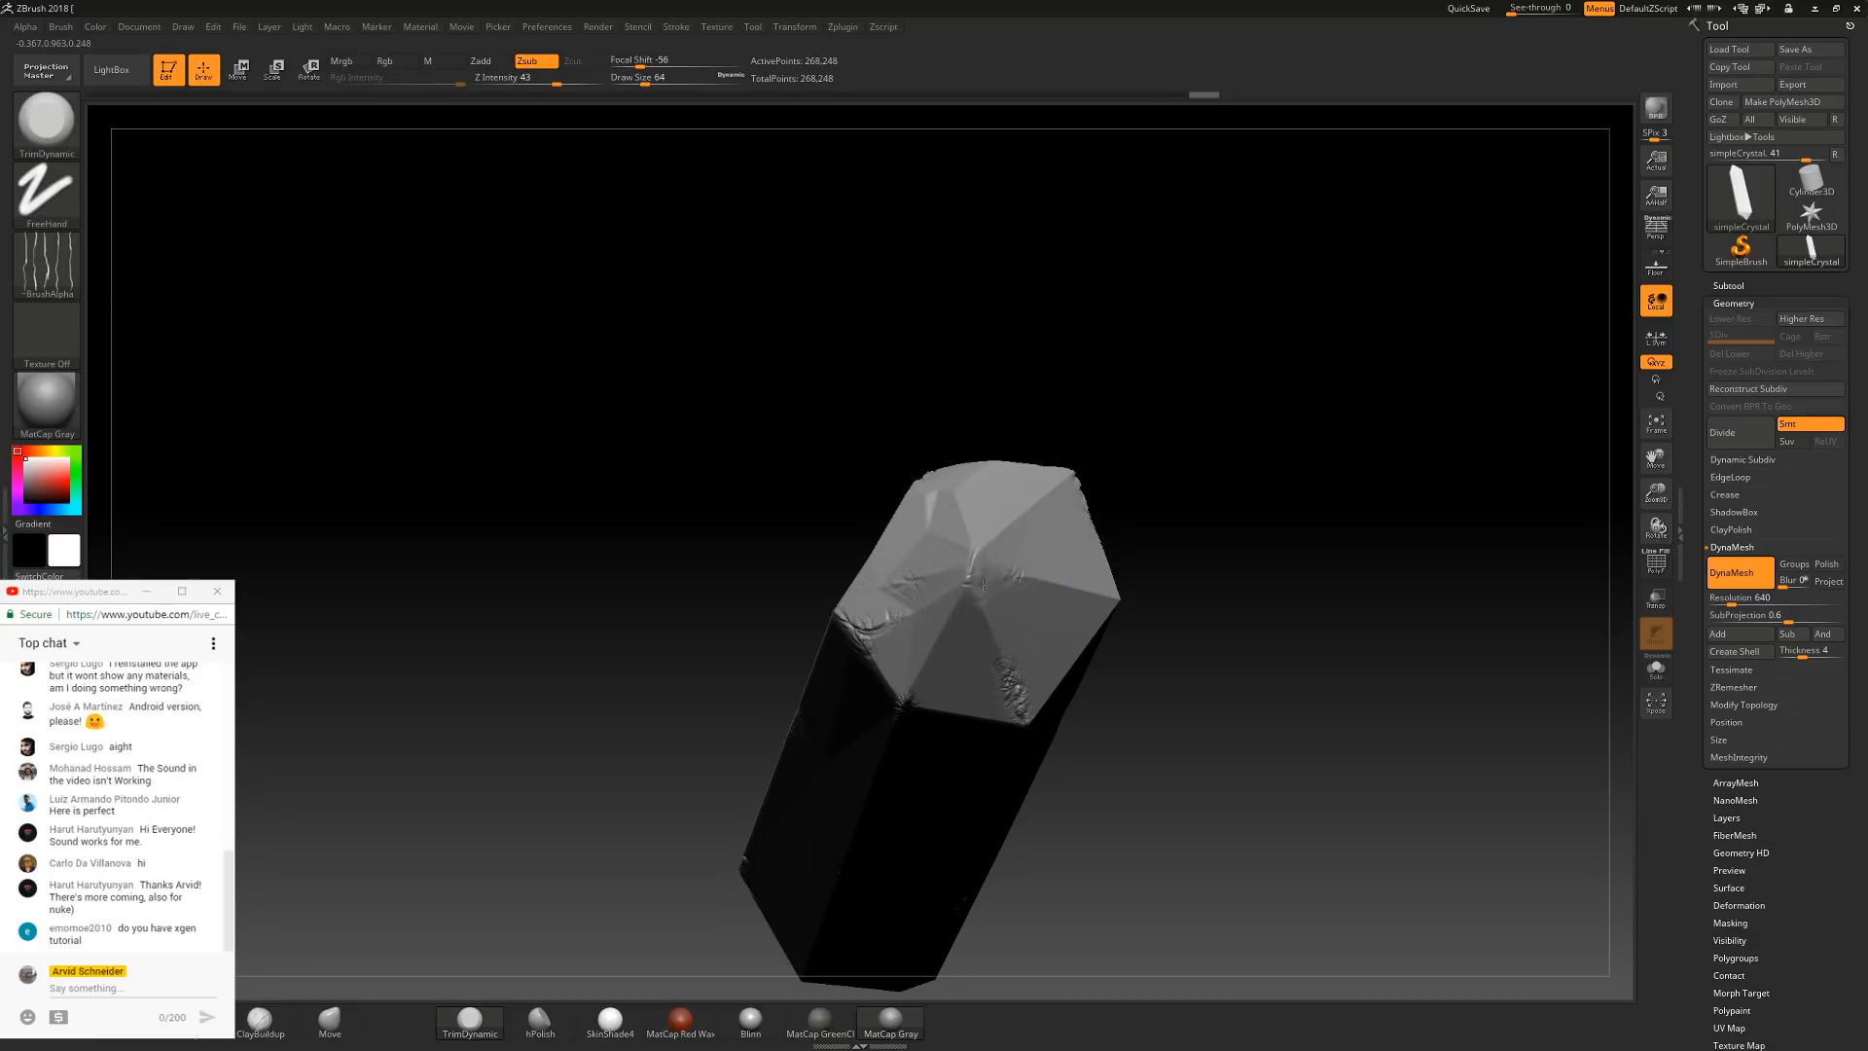
{"action": "right_click_drag", "start_coordinate": [779, 626], "coordinate": [750, 597]}
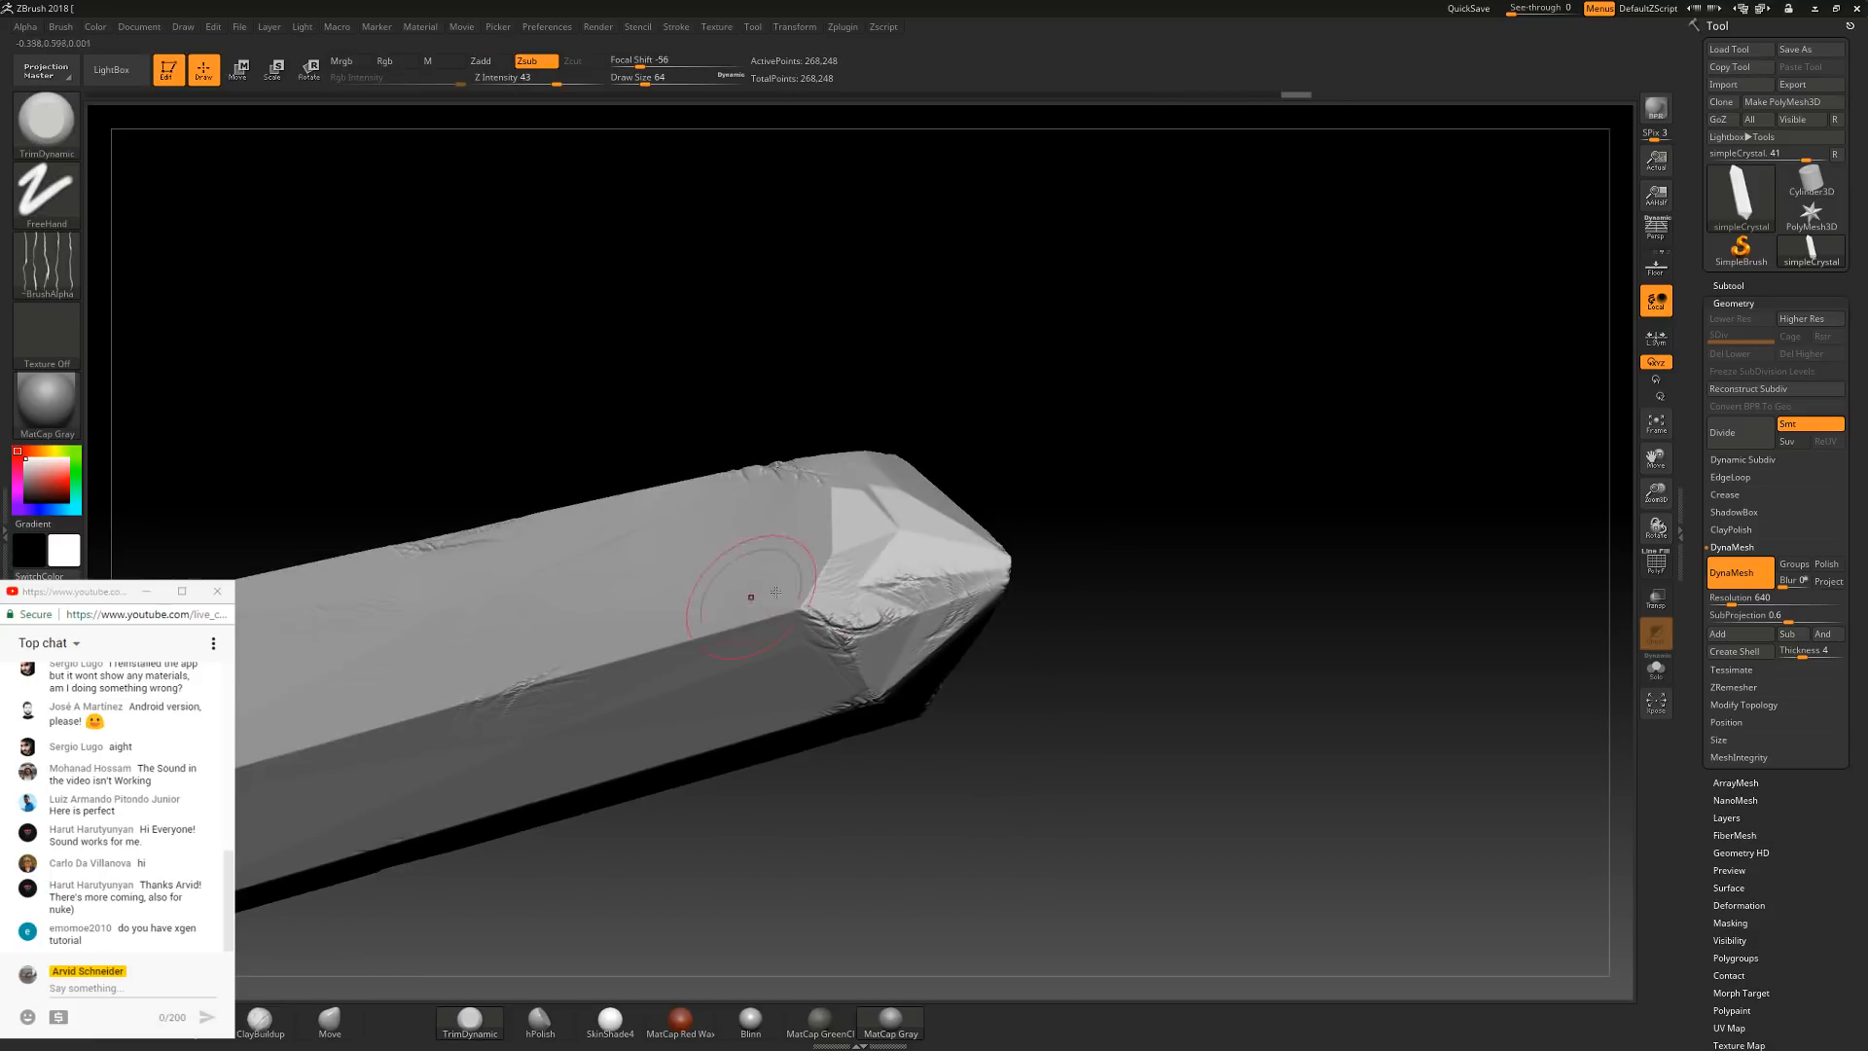
Turn off the TrimDynamic brush's alpha and subtly wear down the crystal's long, flat side faces with it
{"action": "right_click_drag", "start_coordinate": [844, 552], "coordinate": [1163, 388]}
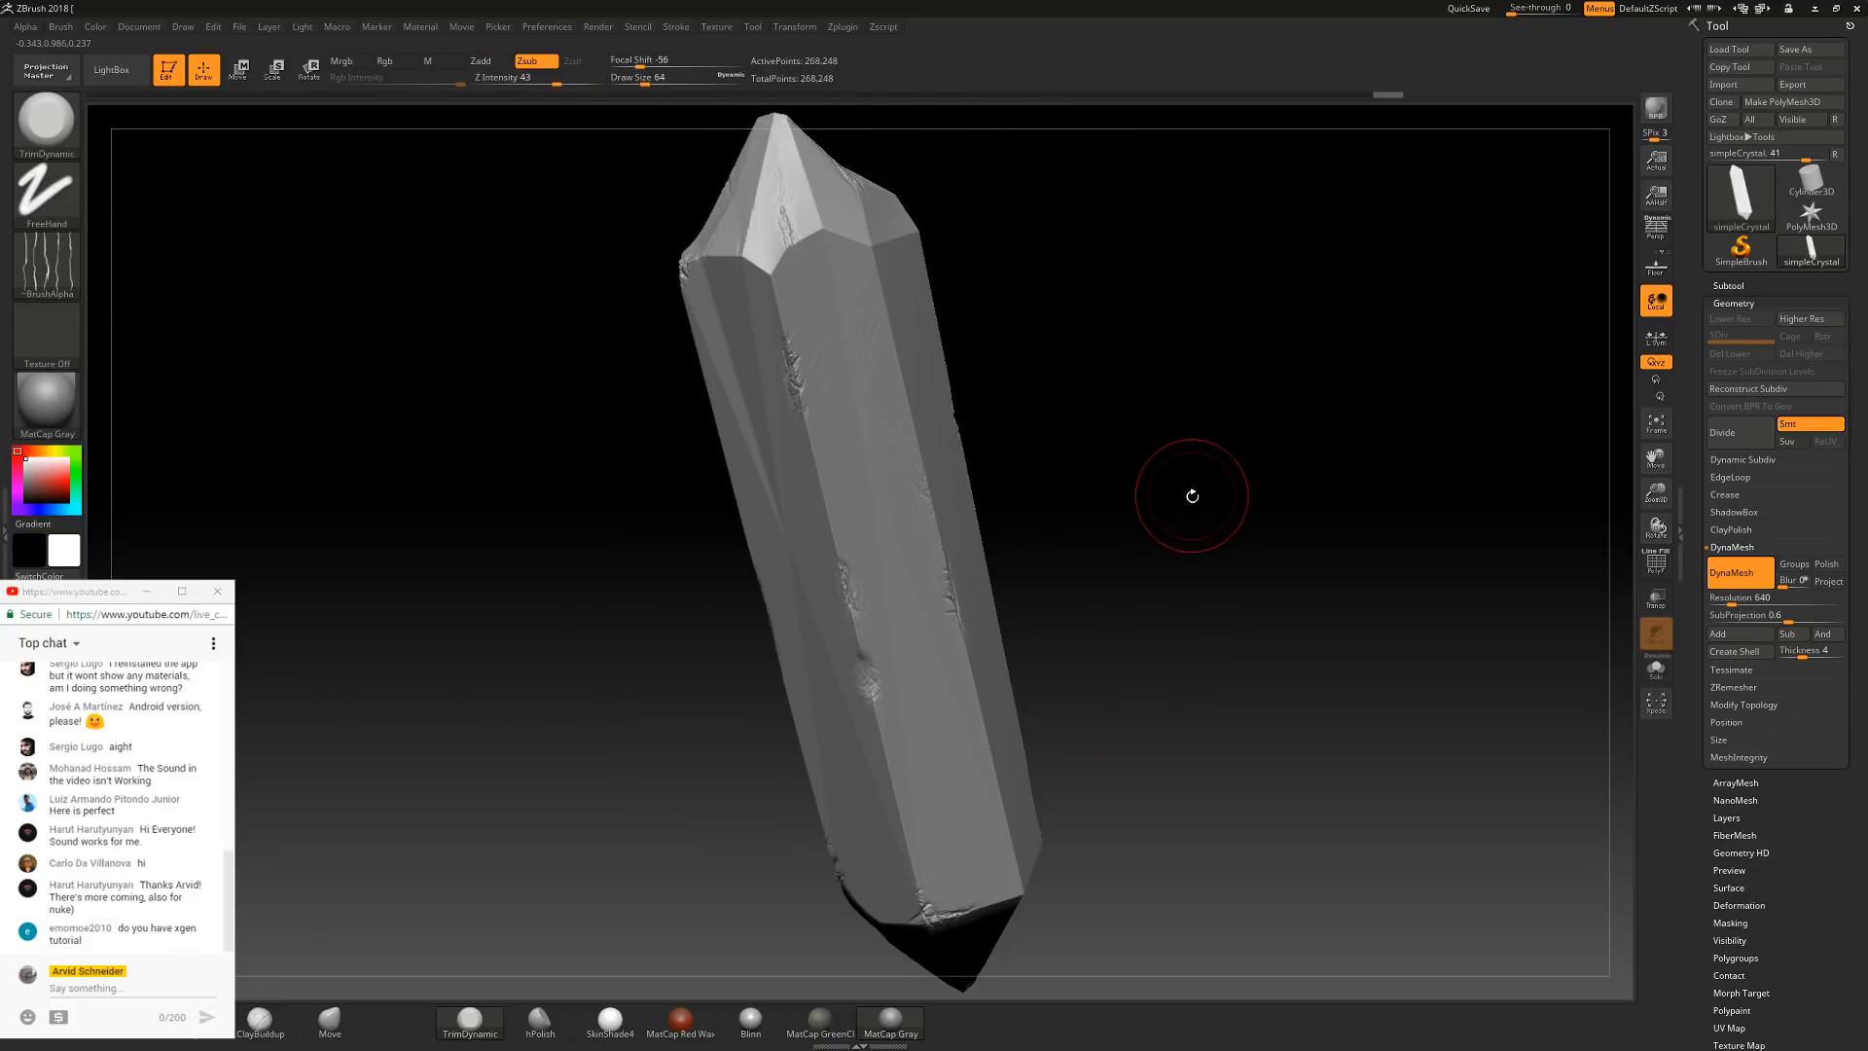
{"action": "right_click_drag", "start_coordinate": [1219, 507], "coordinate": [717, 601]}
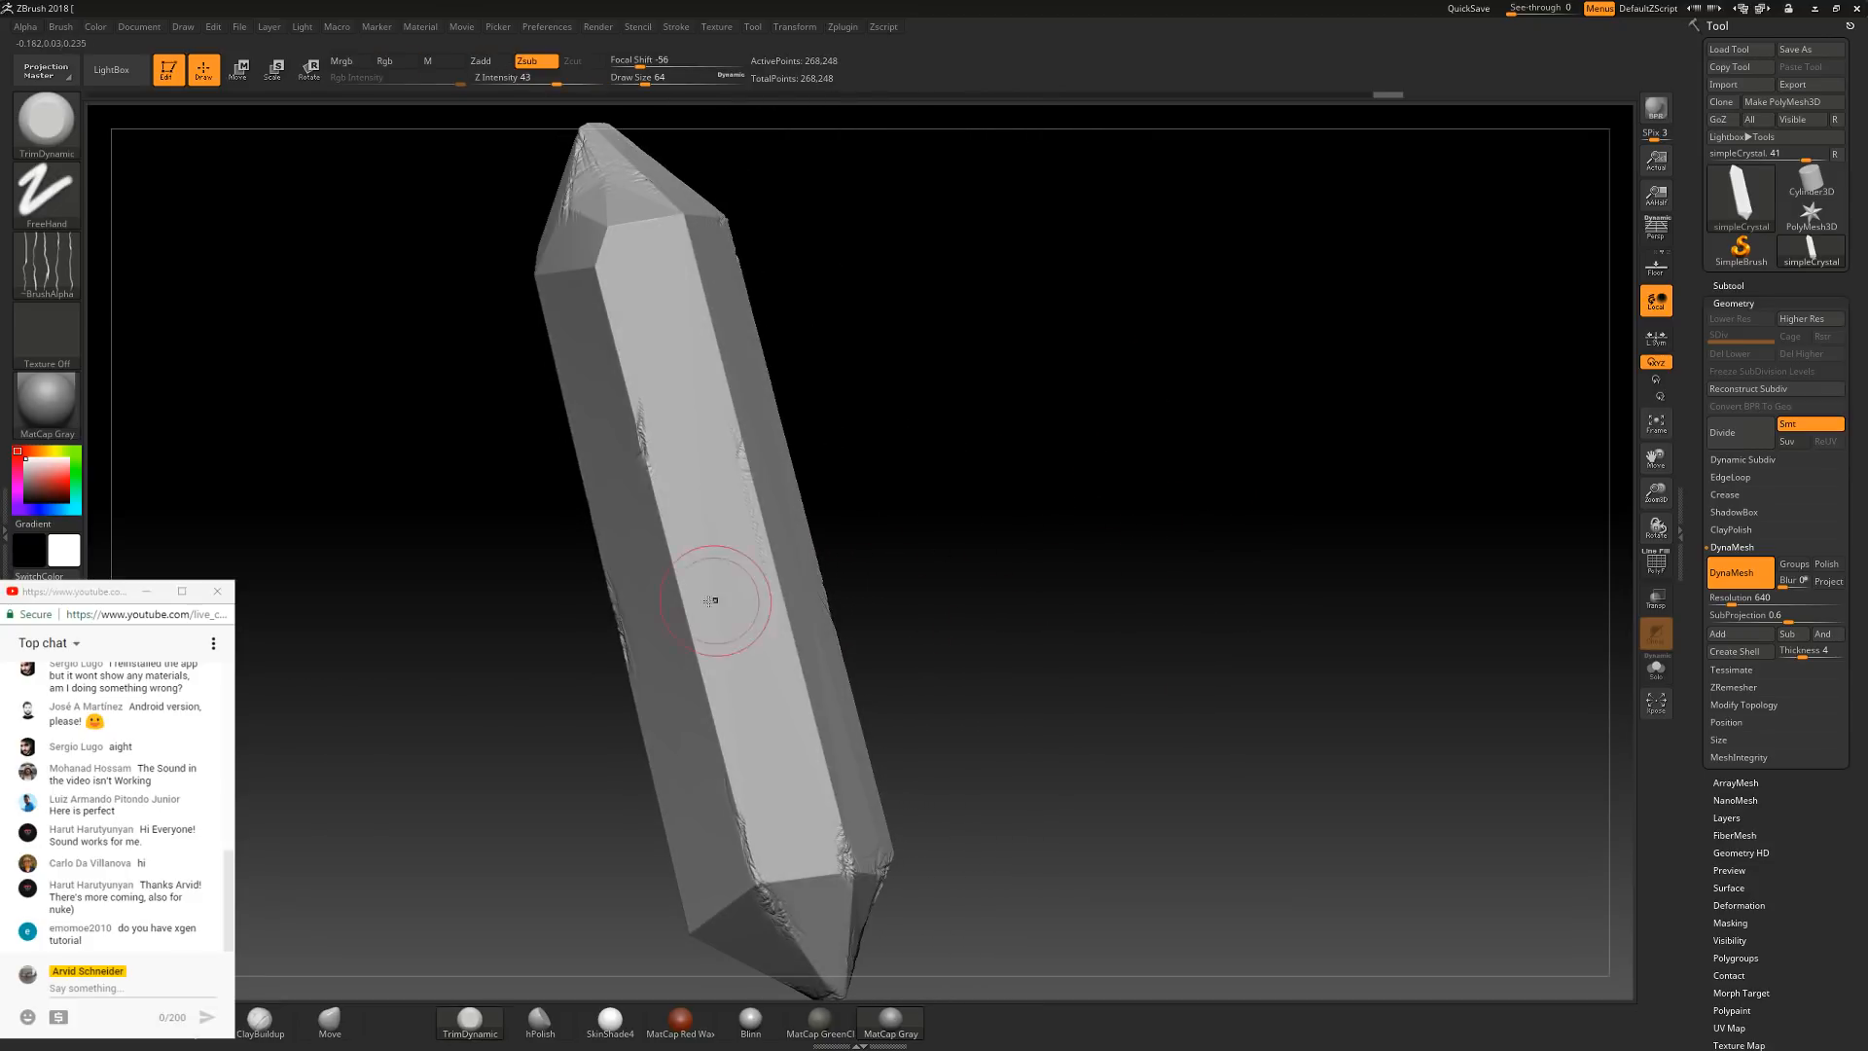
{"action": "mouse_move", "coordinate": [717, 689]}
{"action": "right_mouse_down"}
{"action": "mouse_move", "coordinate": [978, 564]}
{"action": "mouse_move", "coordinate": [885, 405]}
{"action": "mouse_move", "coordinate": [1118, 471]}
{"action": "mouse_move", "coordinate": [1090, 459]}
{"action": "mouse_move", "coordinate": [1126, 418]}
{"action": "mouse_move", "coordinate": [1084, 458]}
{"action": "mouse_move", "coordinate": [1126, 458]}
{"action": "mouse_move", "coordinate": [1098, 517]}
{"action": "right_mouse_up"}
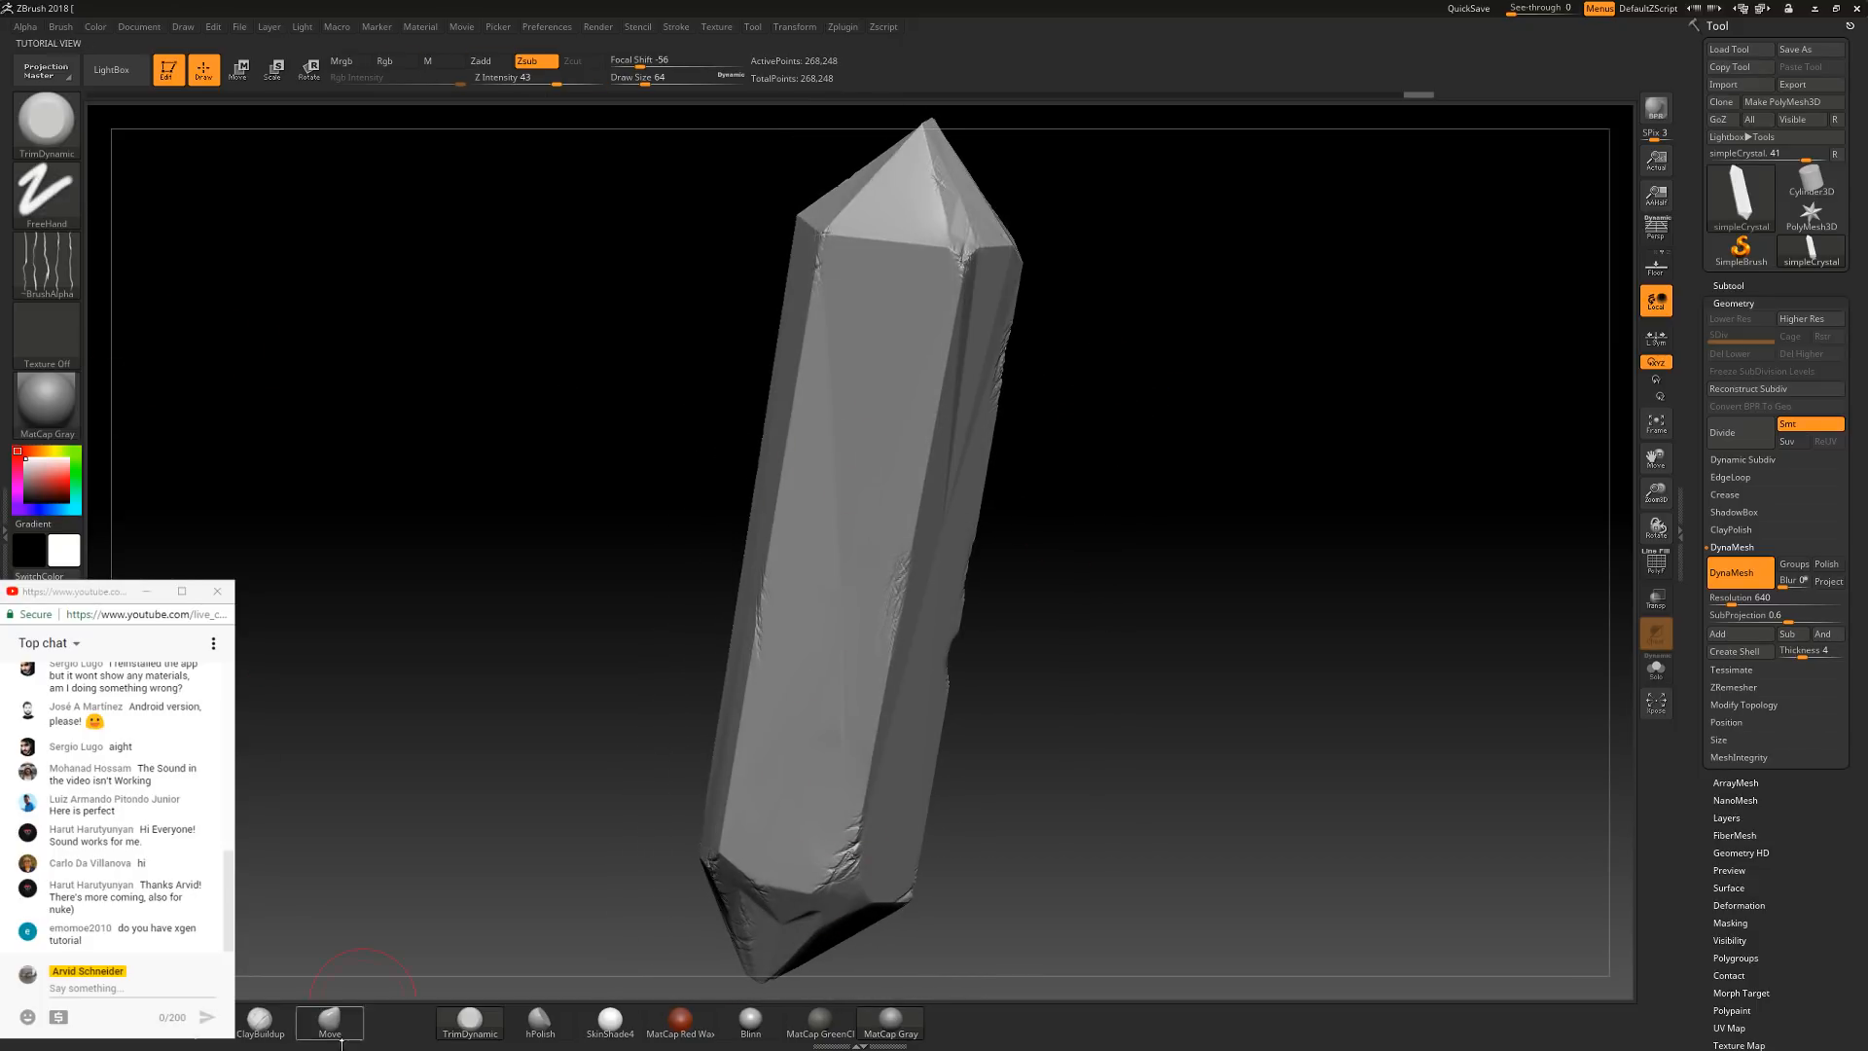
{"action": "left_click", "coordinate": [68, 264]}
{"action": "left_click", "coordinate": [136, 277]}
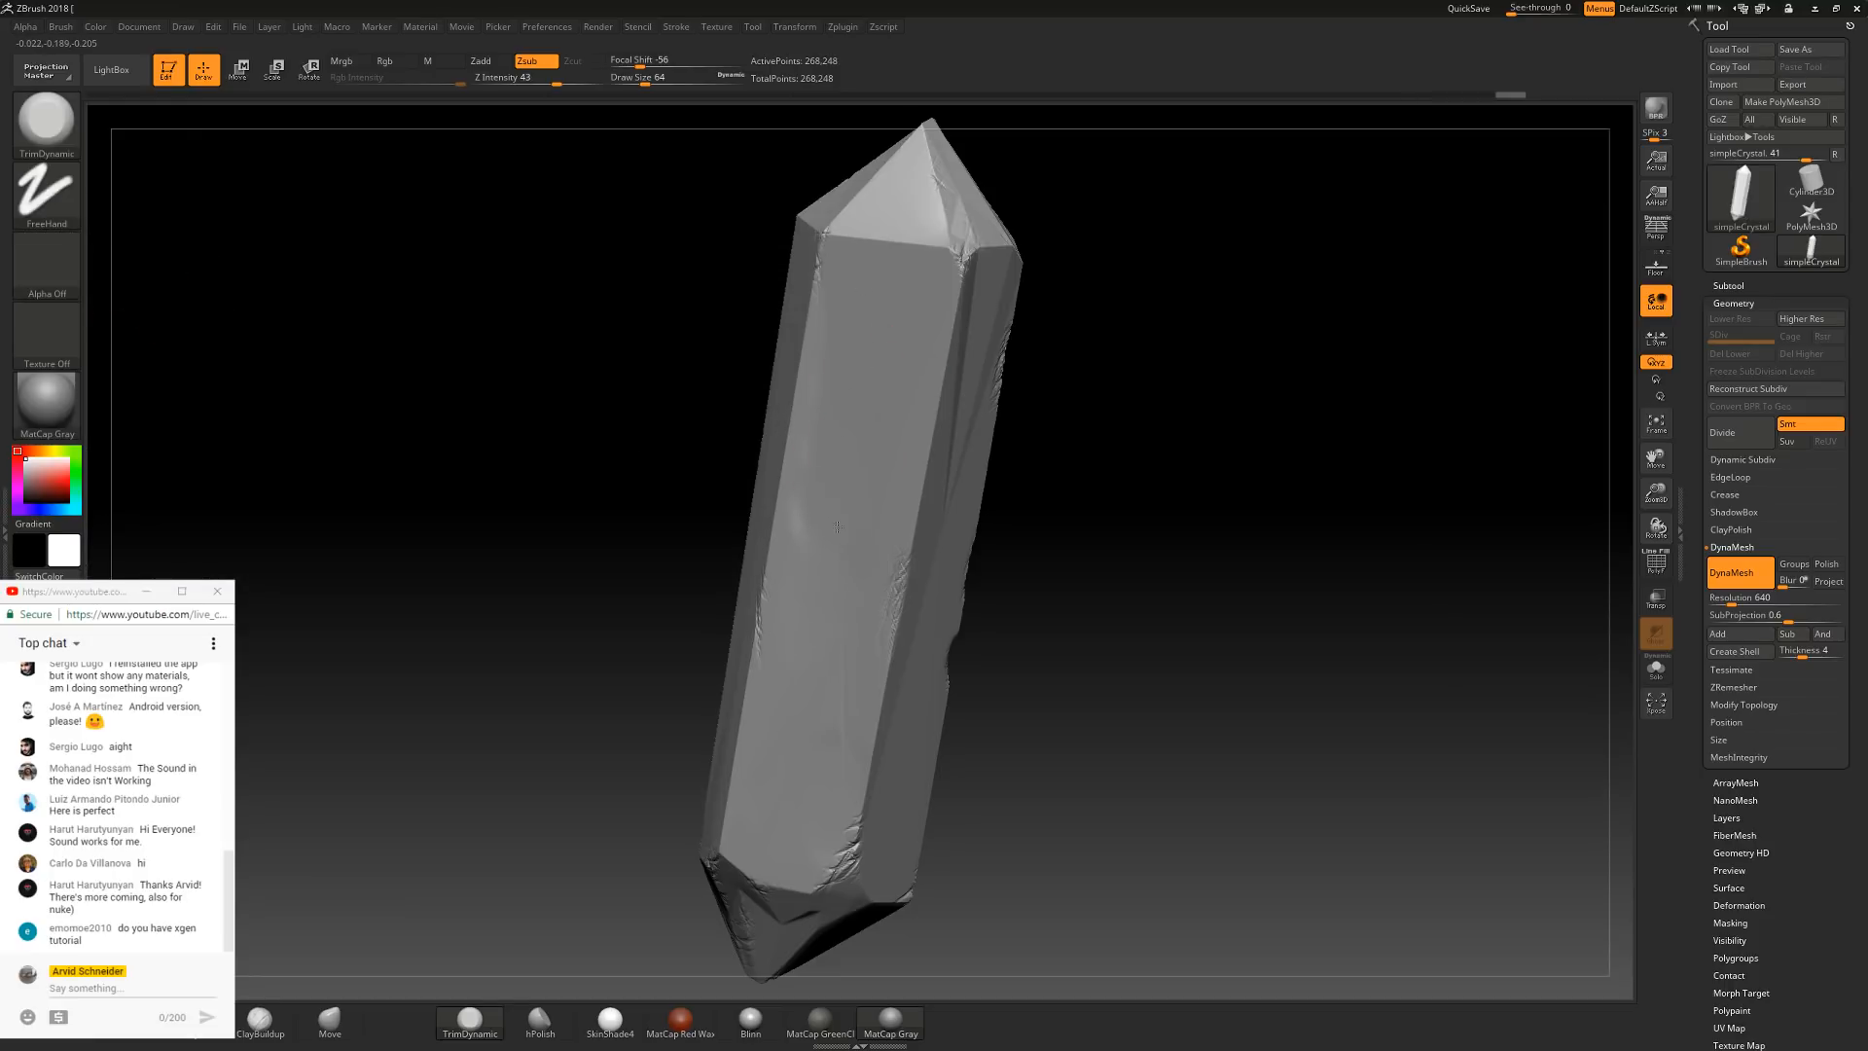
{"action": "left_click_drag", "start_coordinate": [1095, 502], "coordinate": [1051, 429]}
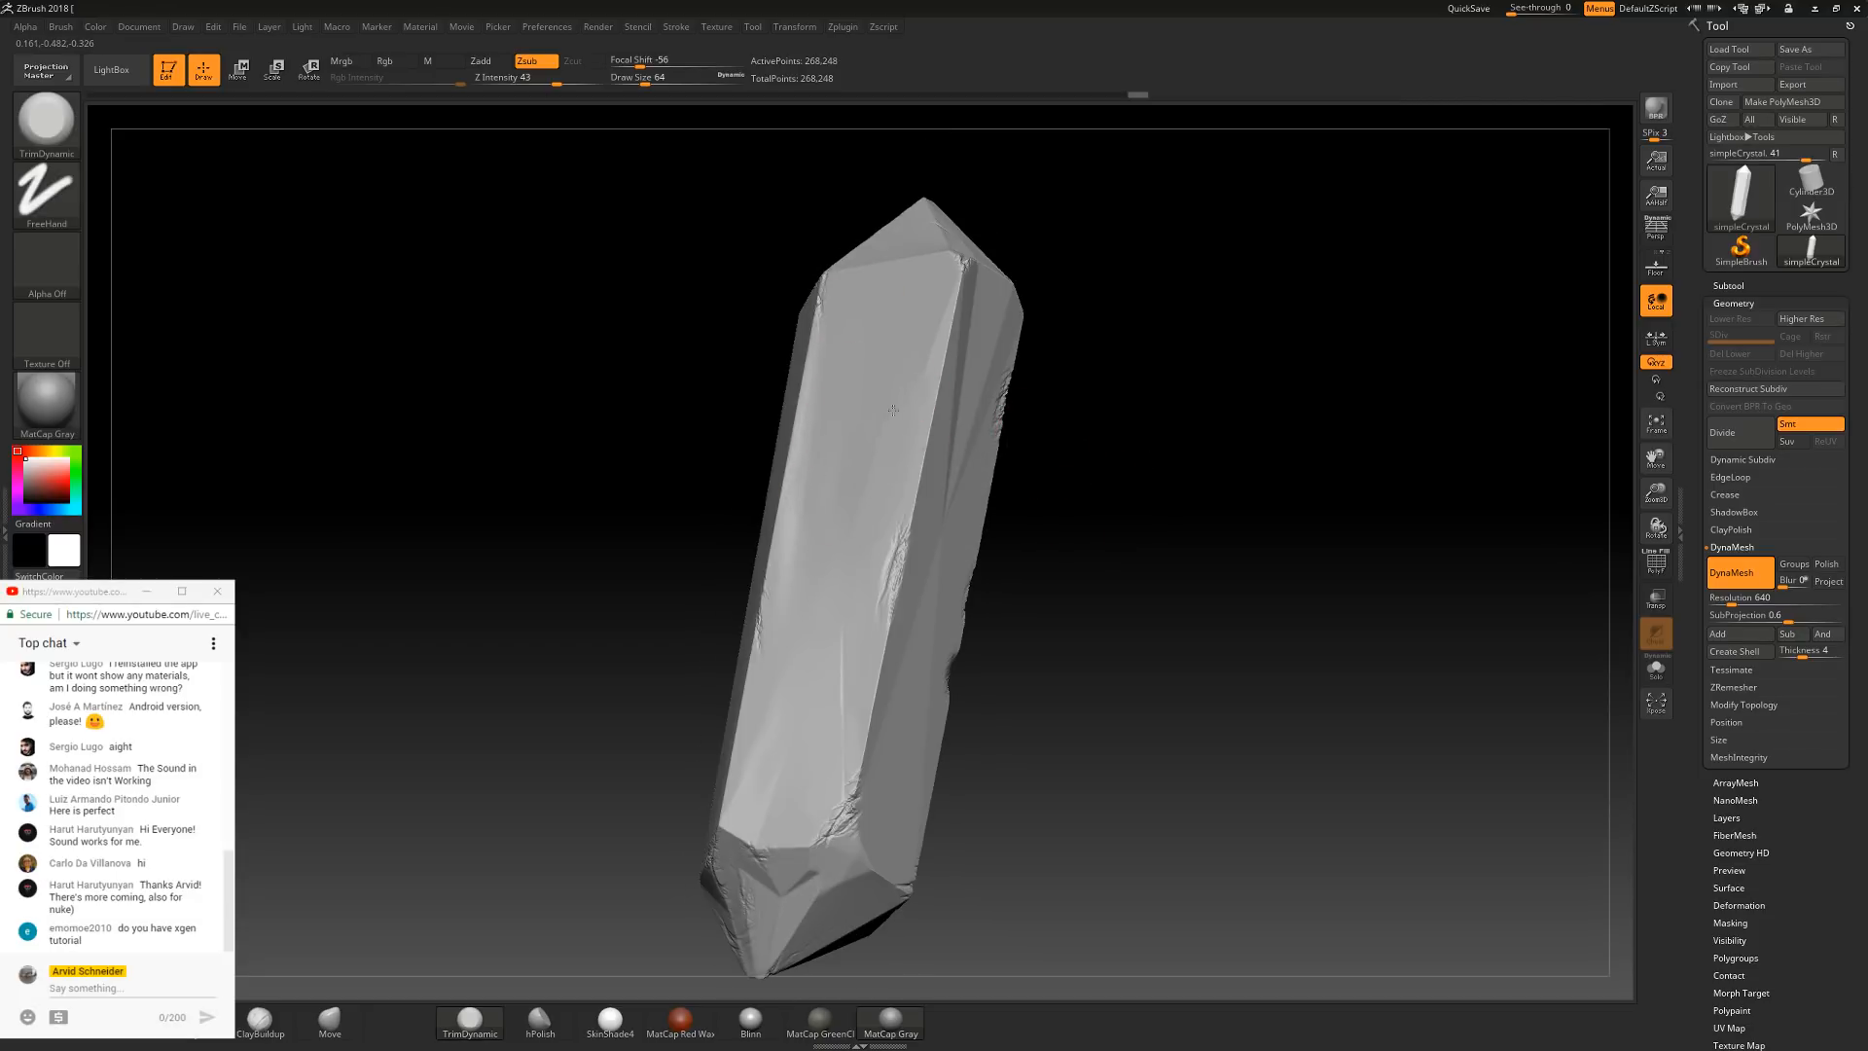
{"action": "left_click_drag", "start_coordinate": [1289, 450], "coordinate": [1153, 475]}
{"action": "left_click_drag", "start_coordinate": [1188, 363], "coordinate": [1032, 327]}
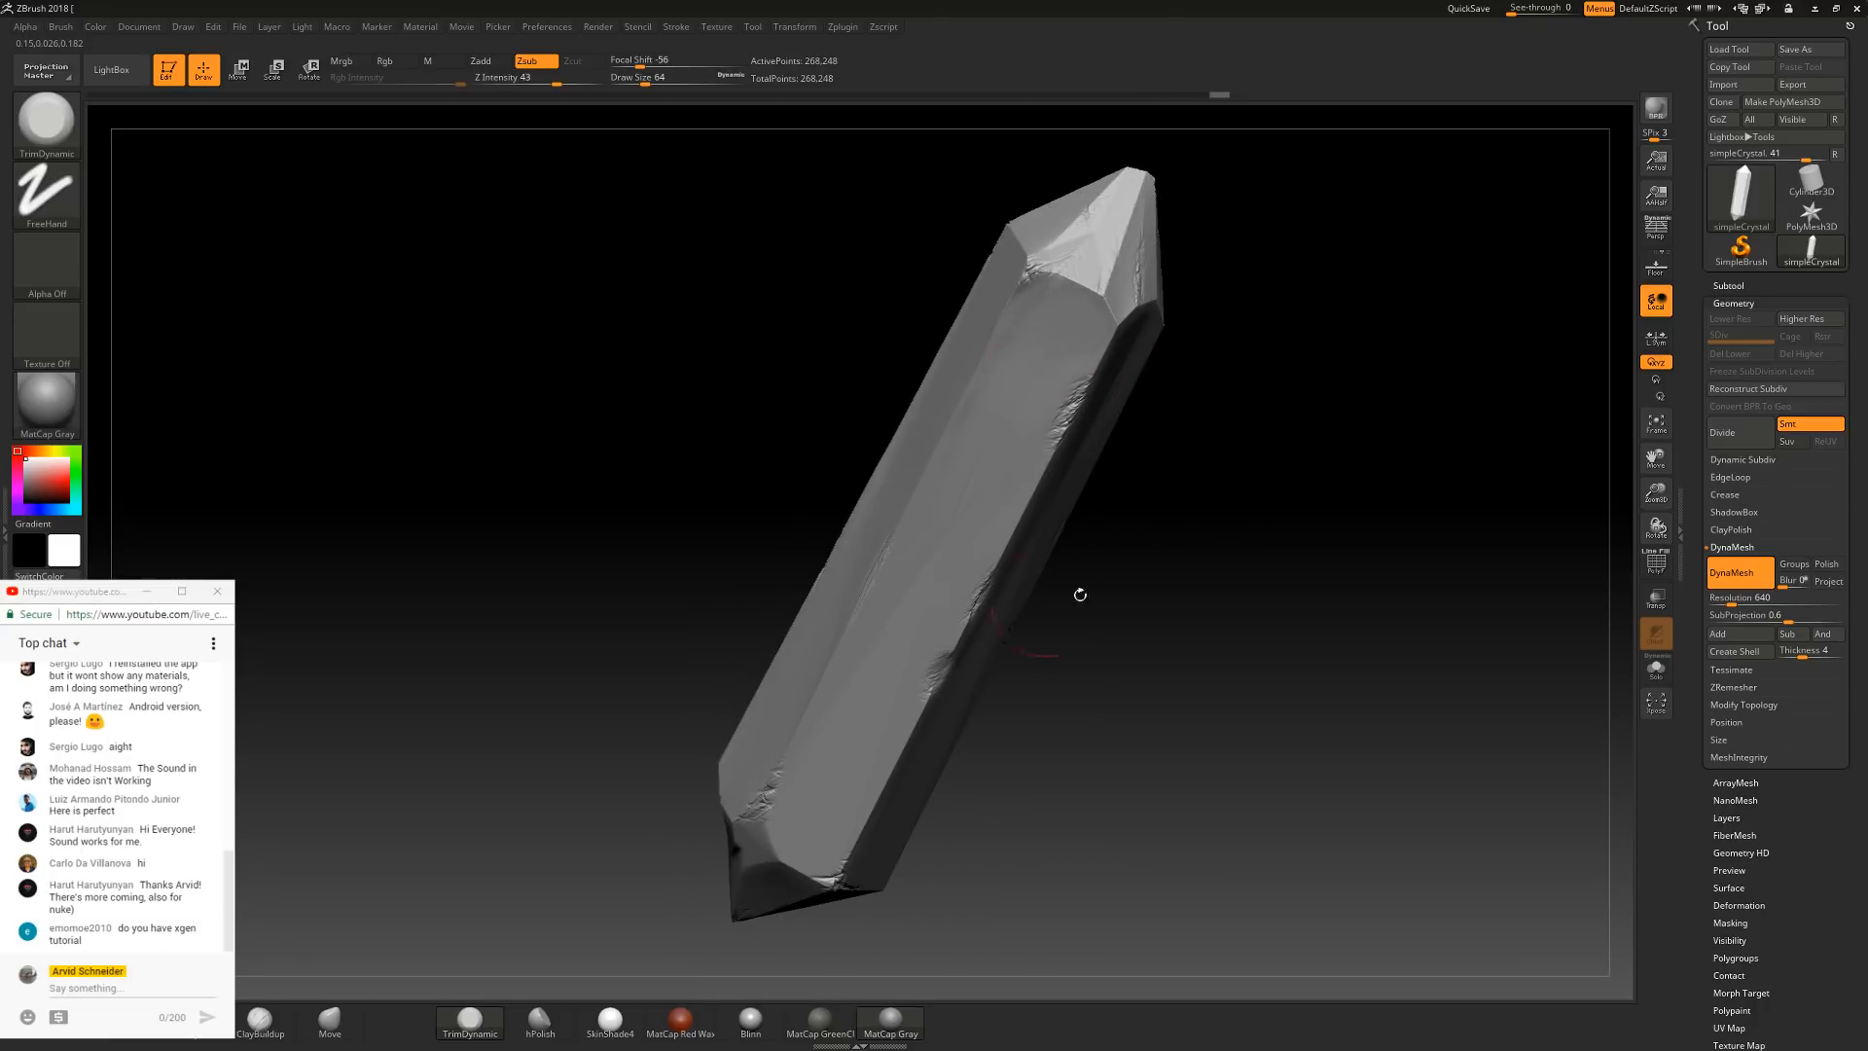
{"action": "left_click_drag", "start_coordinate": [1080, 595], "coordinate": [1048, 489]}
{"action": "left_click_drag", "start_coordinate": [1171, 623], "coordinate": [1197, 484]}
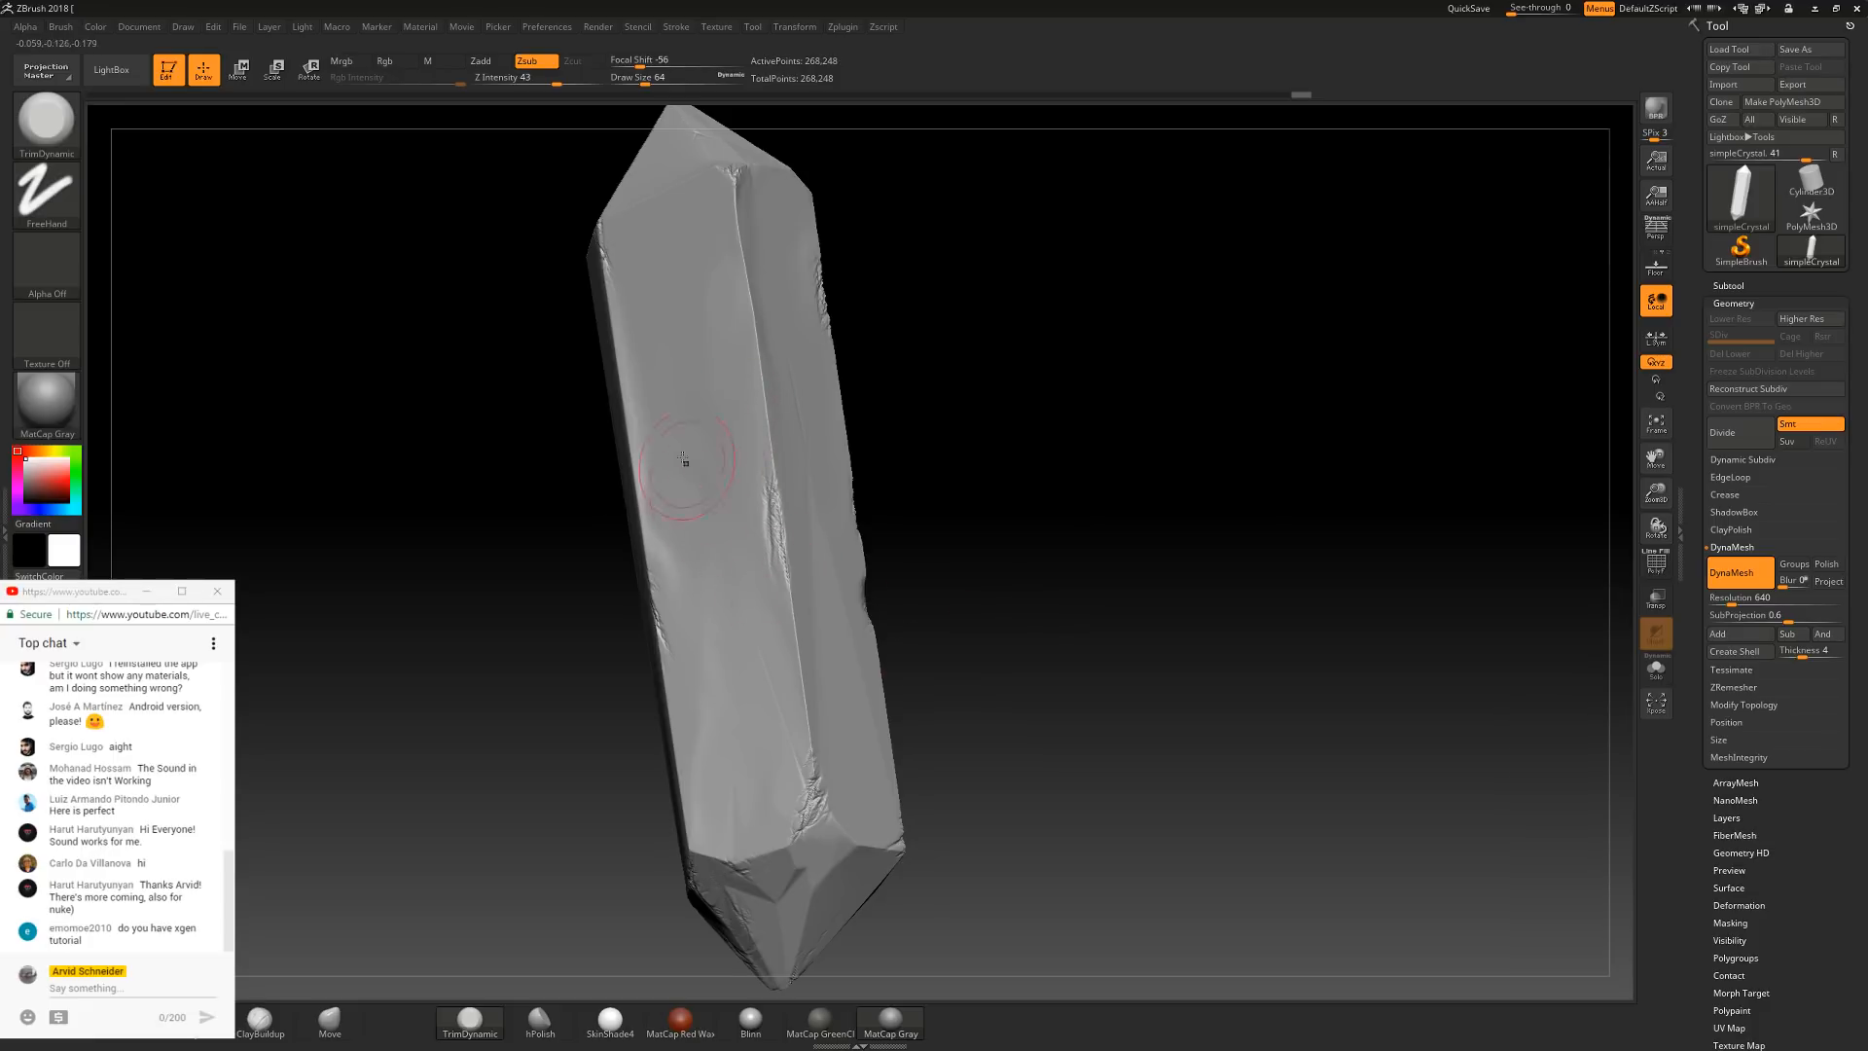
{"action": "mouse_move", "coordinate": [1047, 418]}
{"action": "left_mouse_down"}
{"action": "mouse_move", "coordinate": [1091, 448]}
{"action": "mouse_move", "coordinate": [1213, 434]}
{"action": "left_mouse_up"}
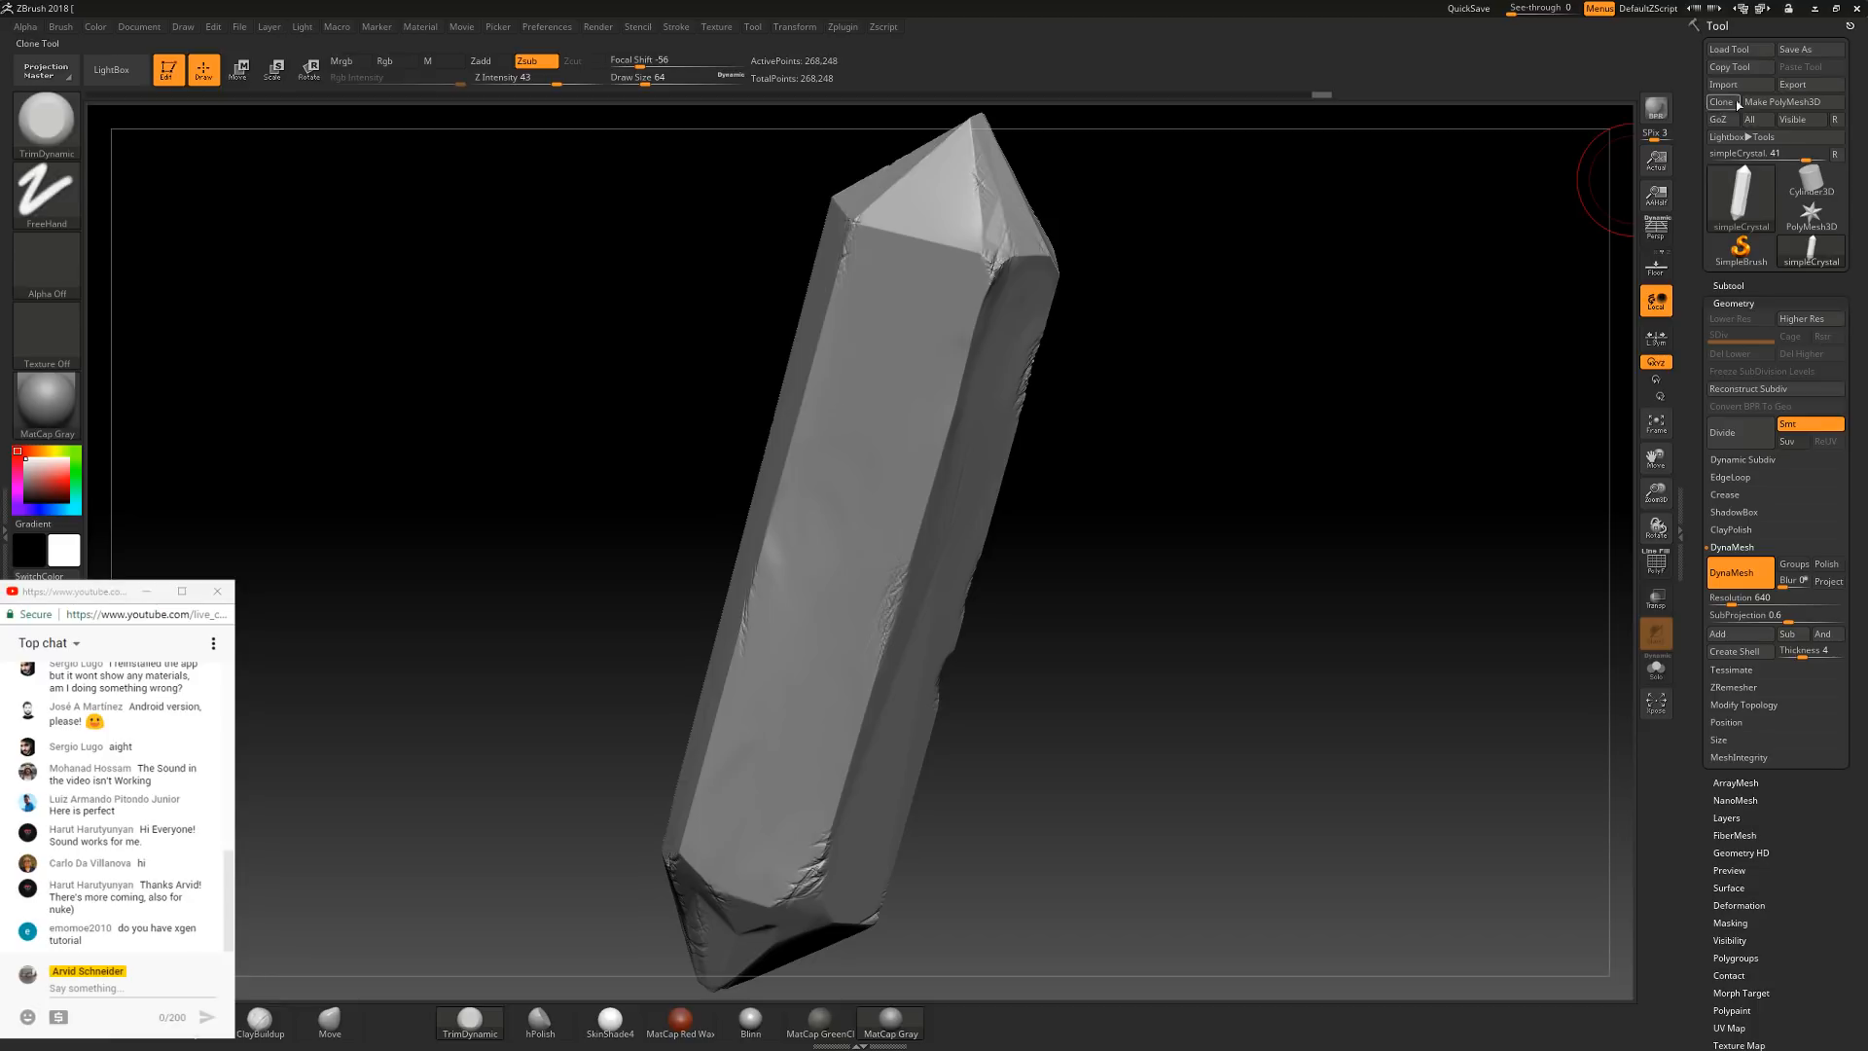
Export the sculpted crystal in OBJ format as toMayaCrystal into the Surface2CrystalSetup folder
{"action": "left_click", "coordinate": [1803, 85]}
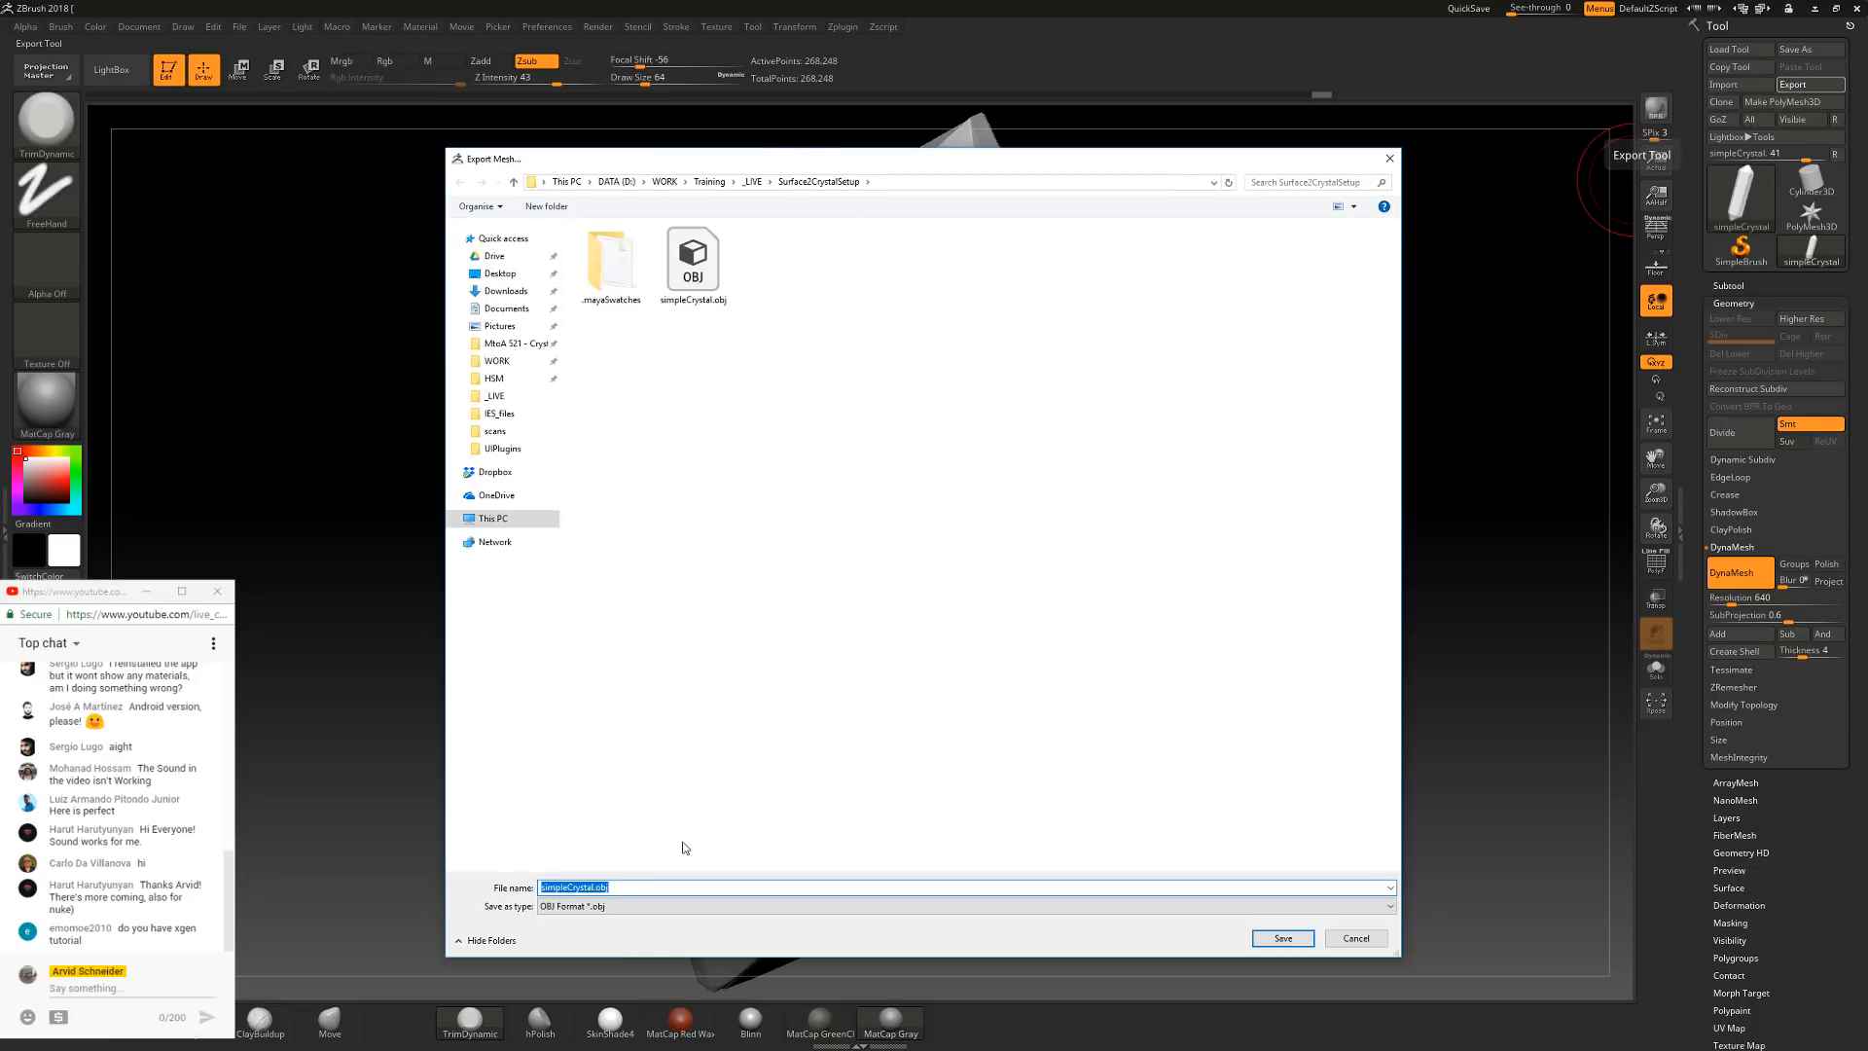
{"action": "key", "text": "Home"}
{"action": "key", "text": "Return"}
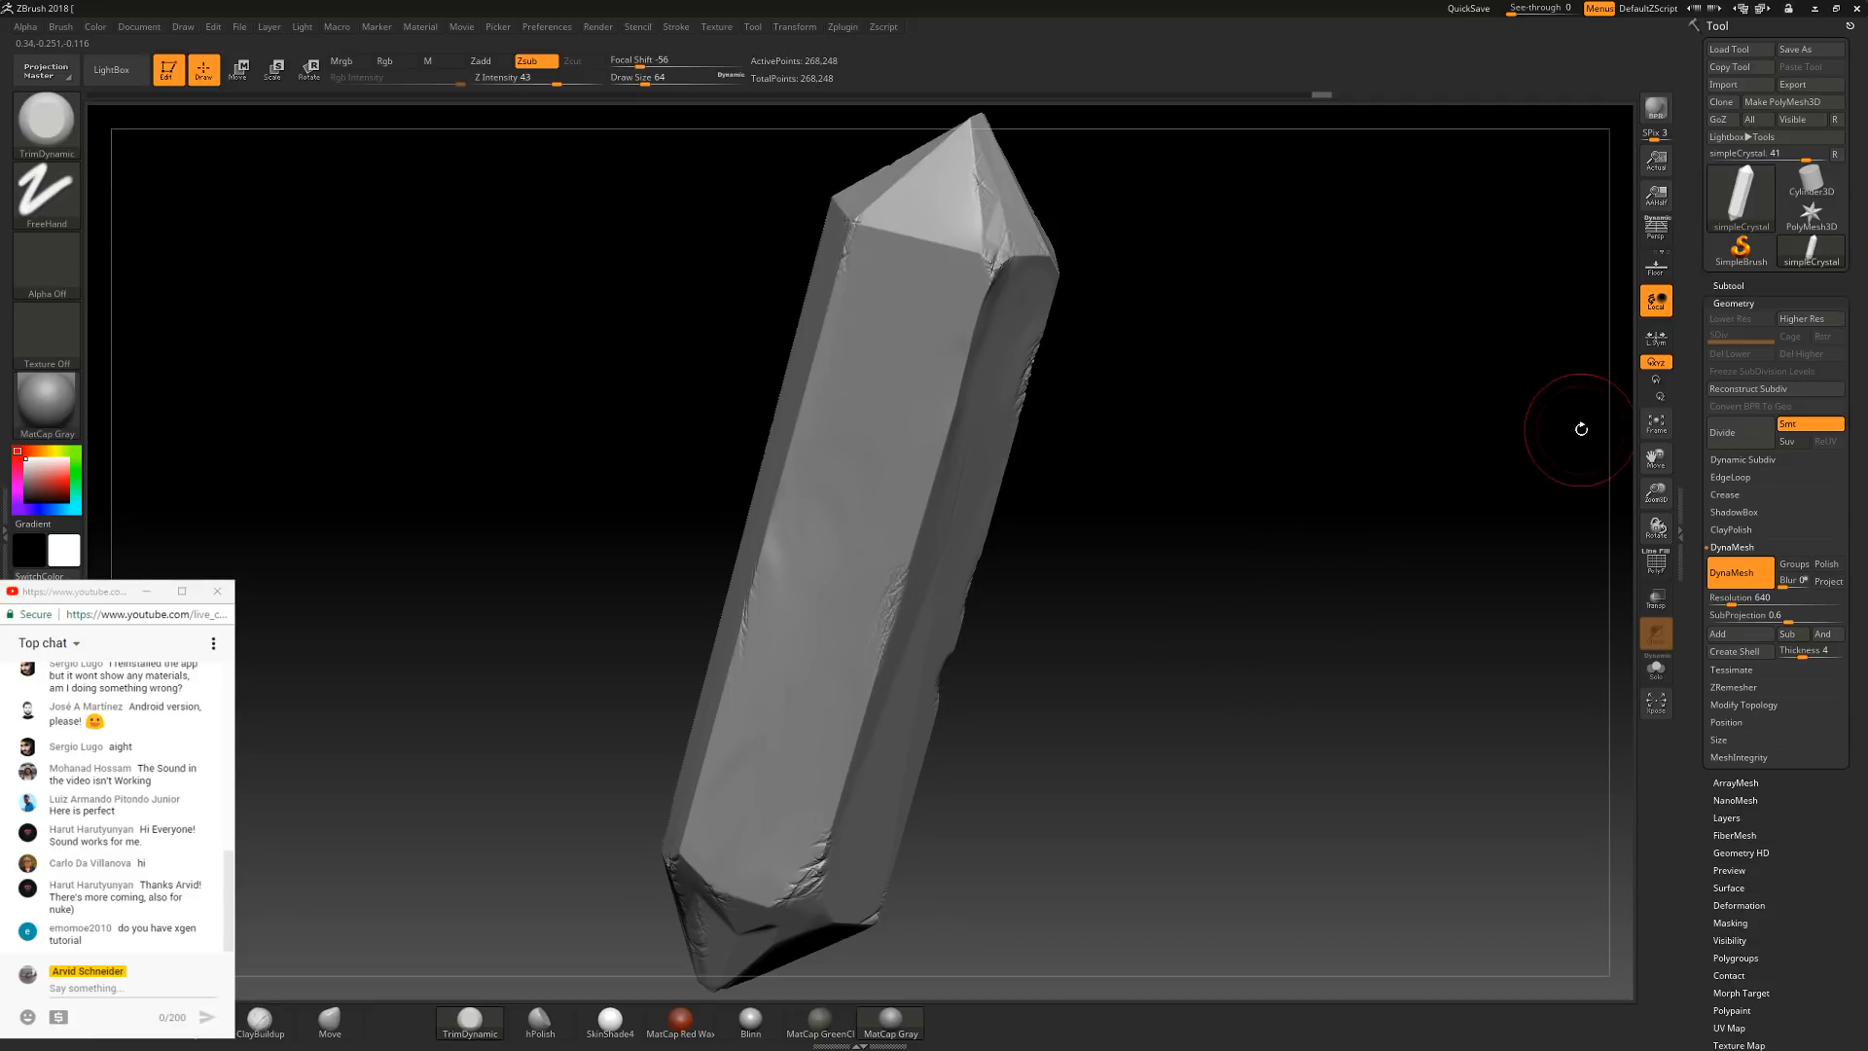
Switch to Maya and import toMayaCrystal.OBJ into the crystal01 scene
{"action": "left_click", "coordinate": [1815, 9]}
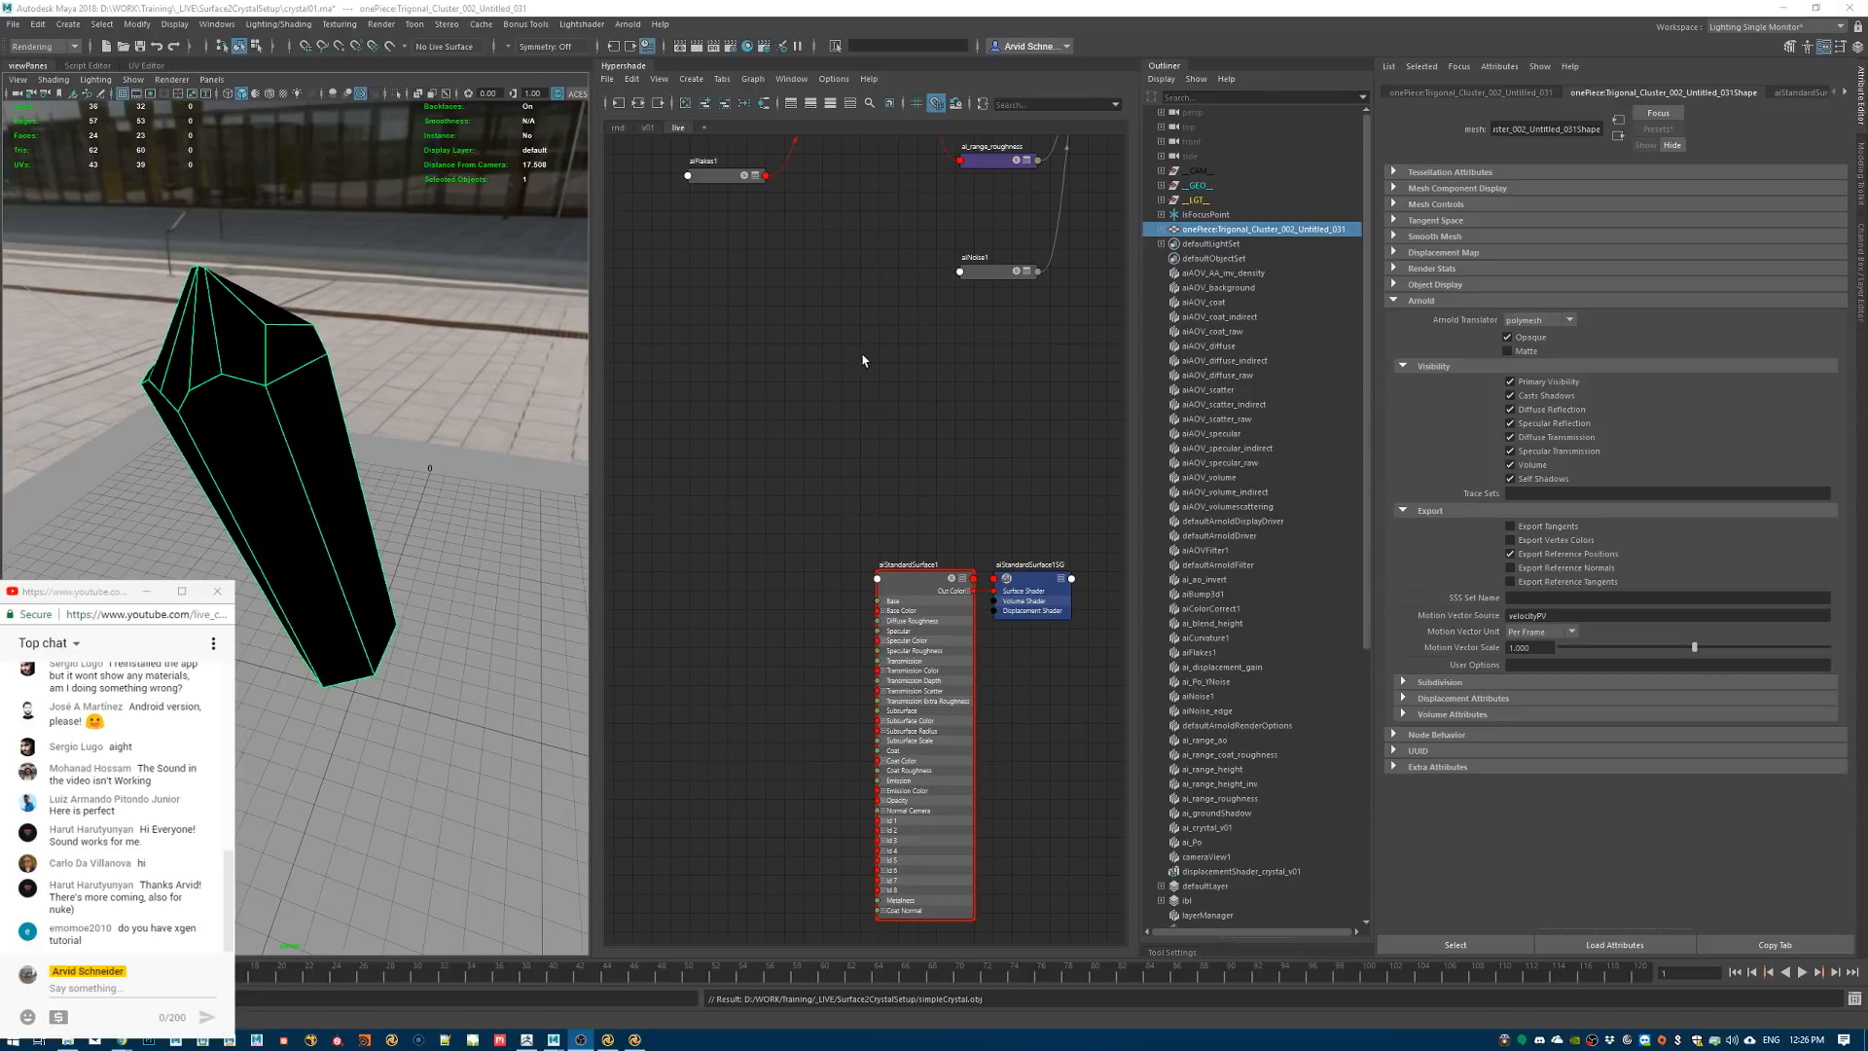
{"action": "left_click_drag", "start_coordinate": [353, 371], "coordinate": [441, 361], "text": "alt"}
{"action": "left_click", "coordinate": [14, 24]}
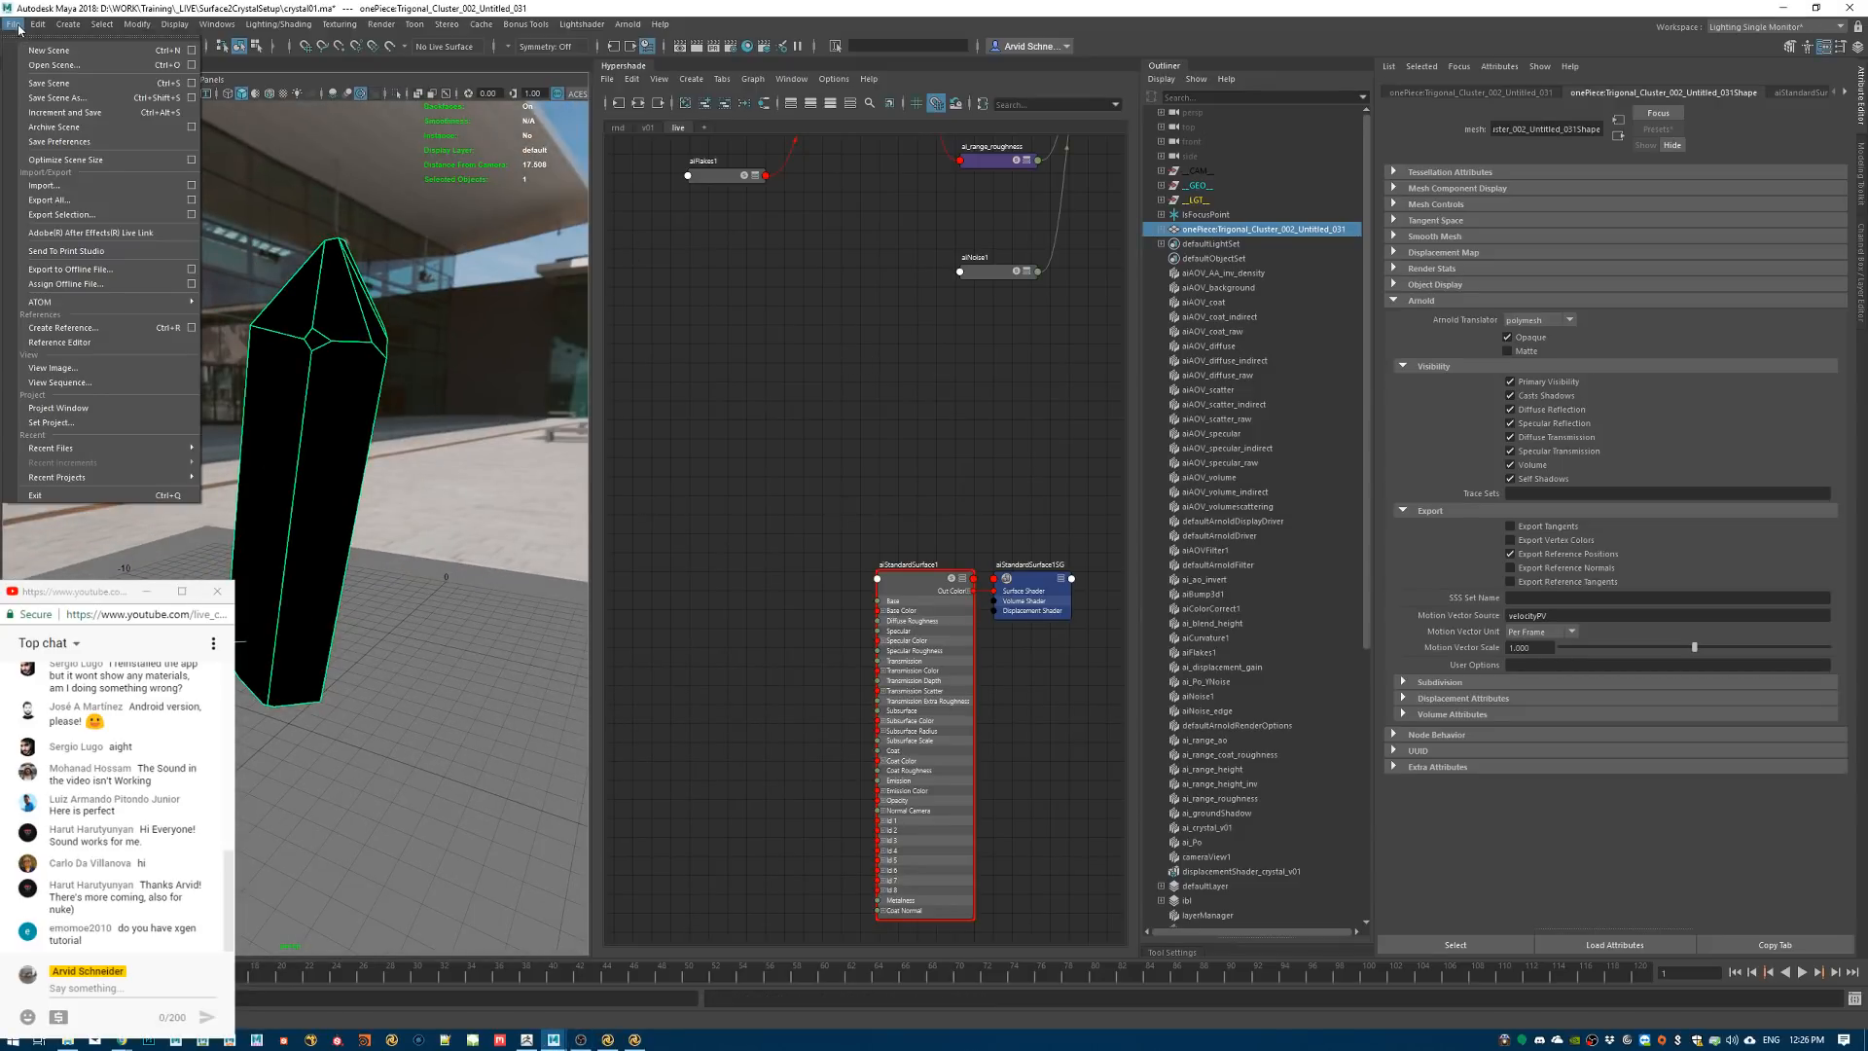
{"action": "left_click", "coordinate": [53, 184]}
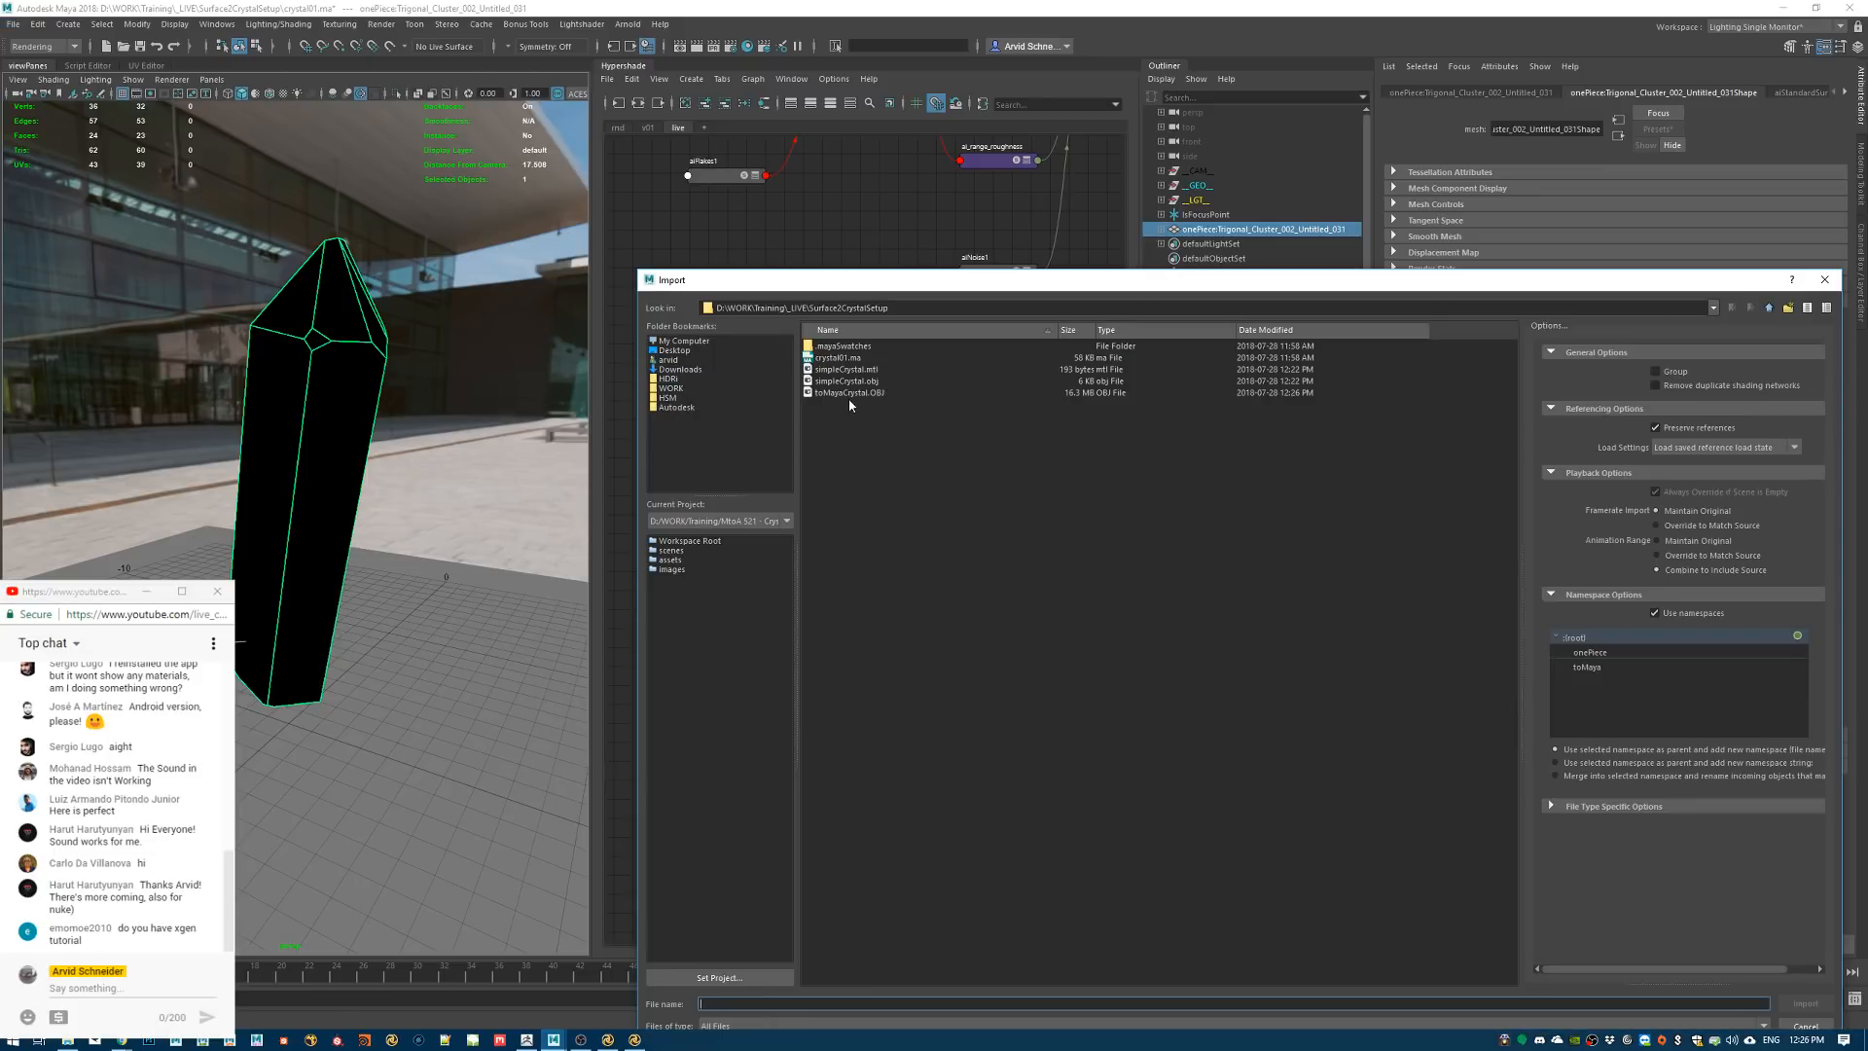
{"action": "double_click", "coordinate": [849, 392]}
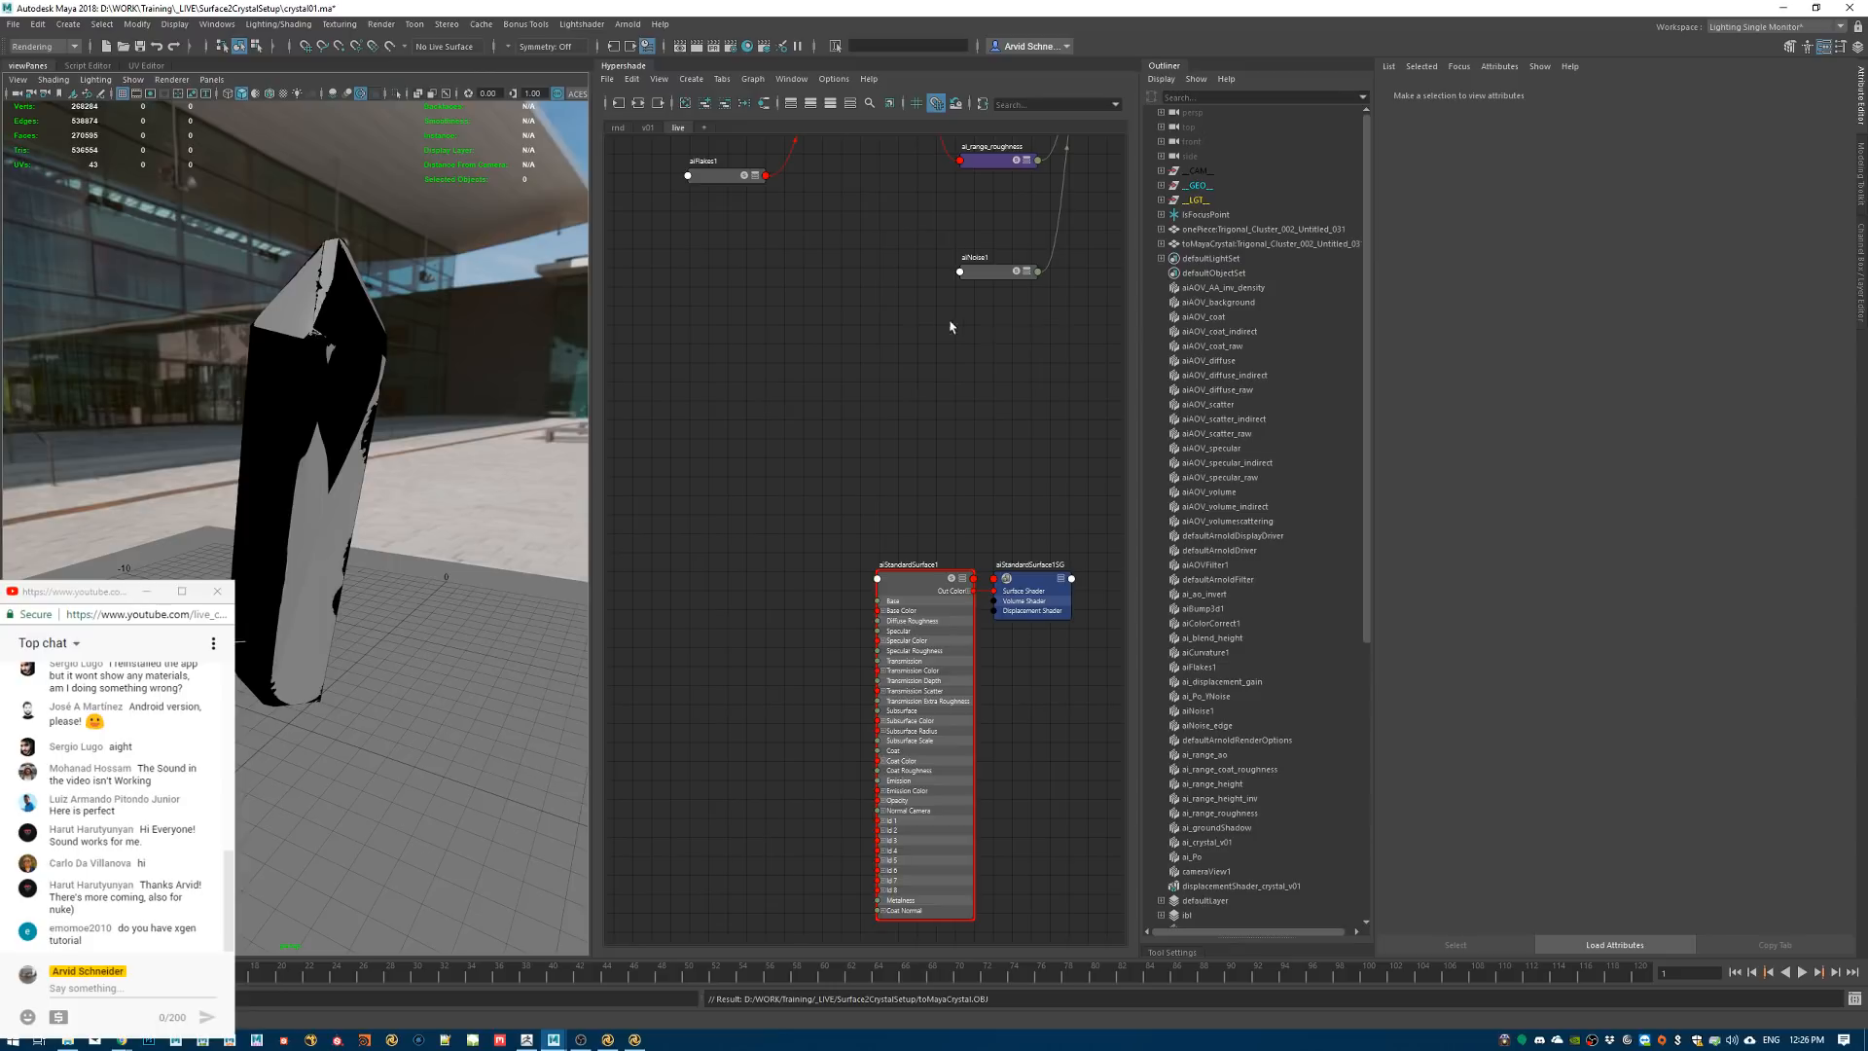
Hide the original low-poly onePiece crystal mesh so only the imported sculpt shows
{"action": "left_click", "coordinate": [1263, 230]}
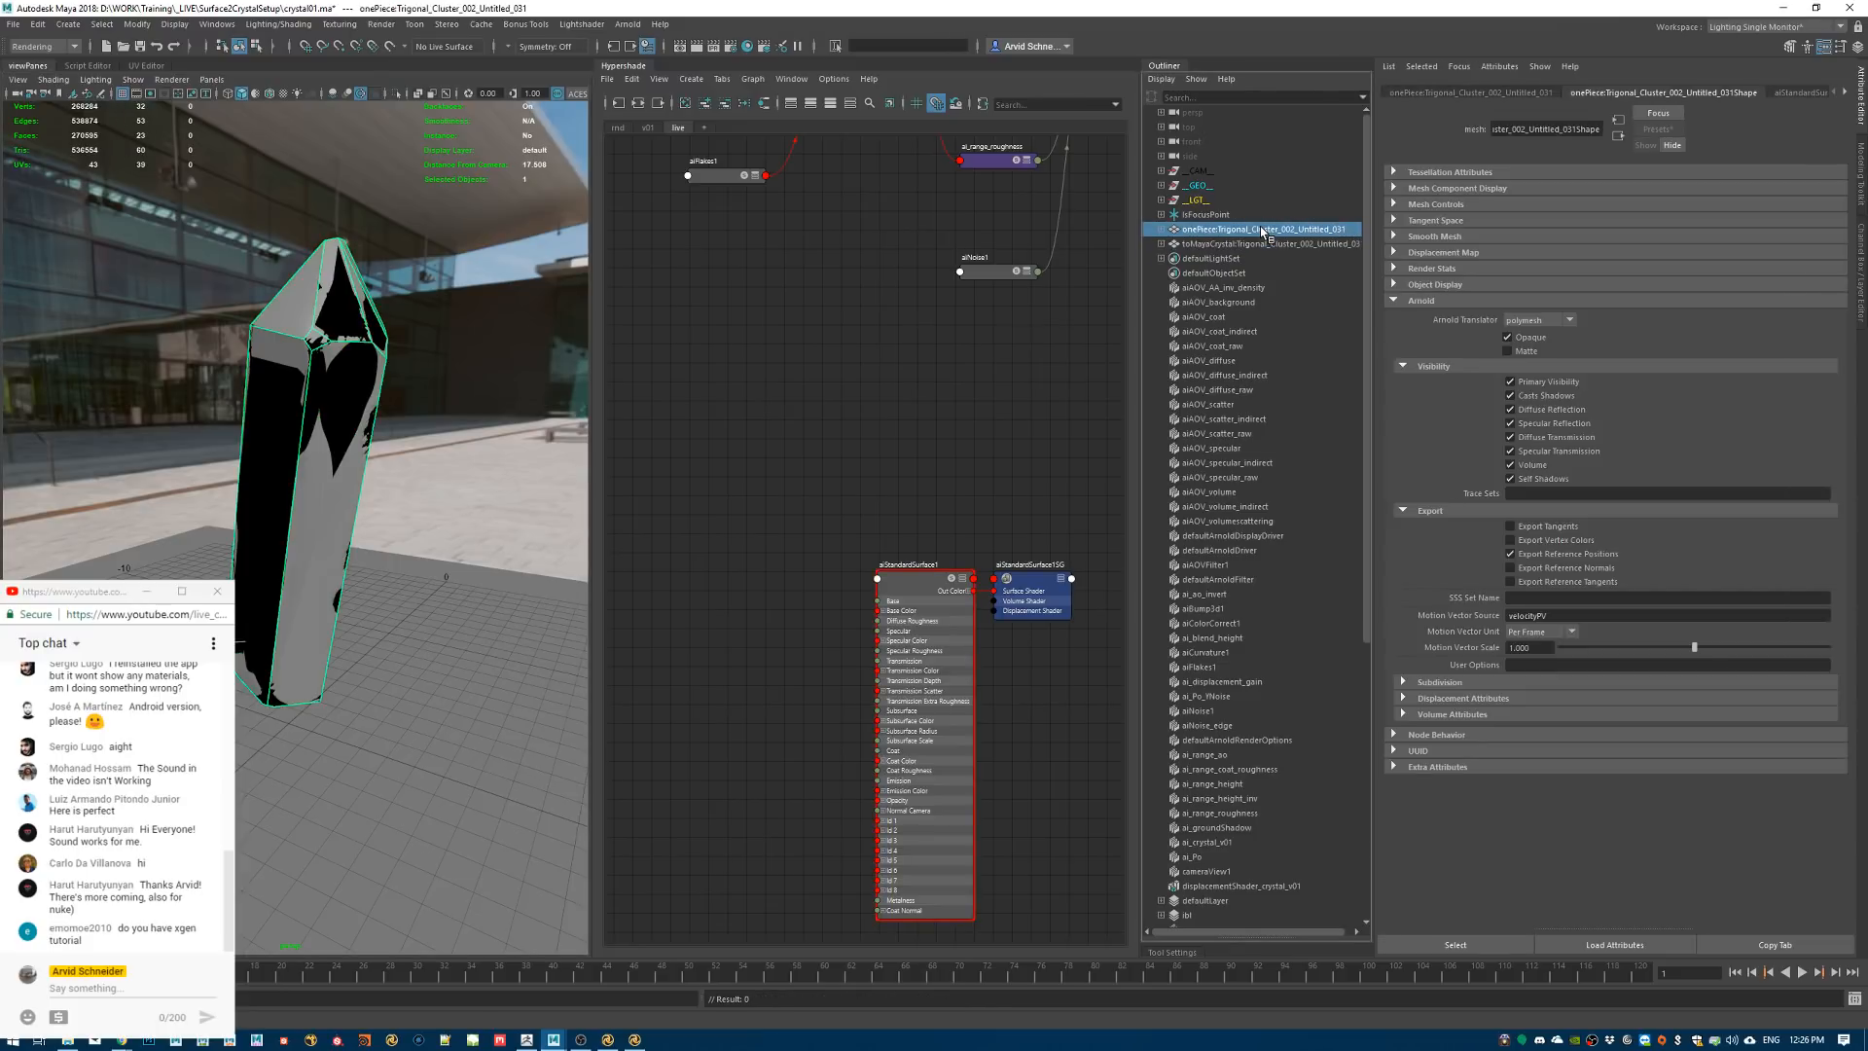
{"action": "key", "text": "ctrl+h"}
{"action": "left_click_drag", "start_coordinate": [514, 467], "coordinate": [405, 488], "text": "alt"}
Turn off selection highlighting in the viewport and assign the aiStandardSurface1 material to the imported toMayaCrystal mesh
{"action": "left_click", "coordinate": [312, 471]}
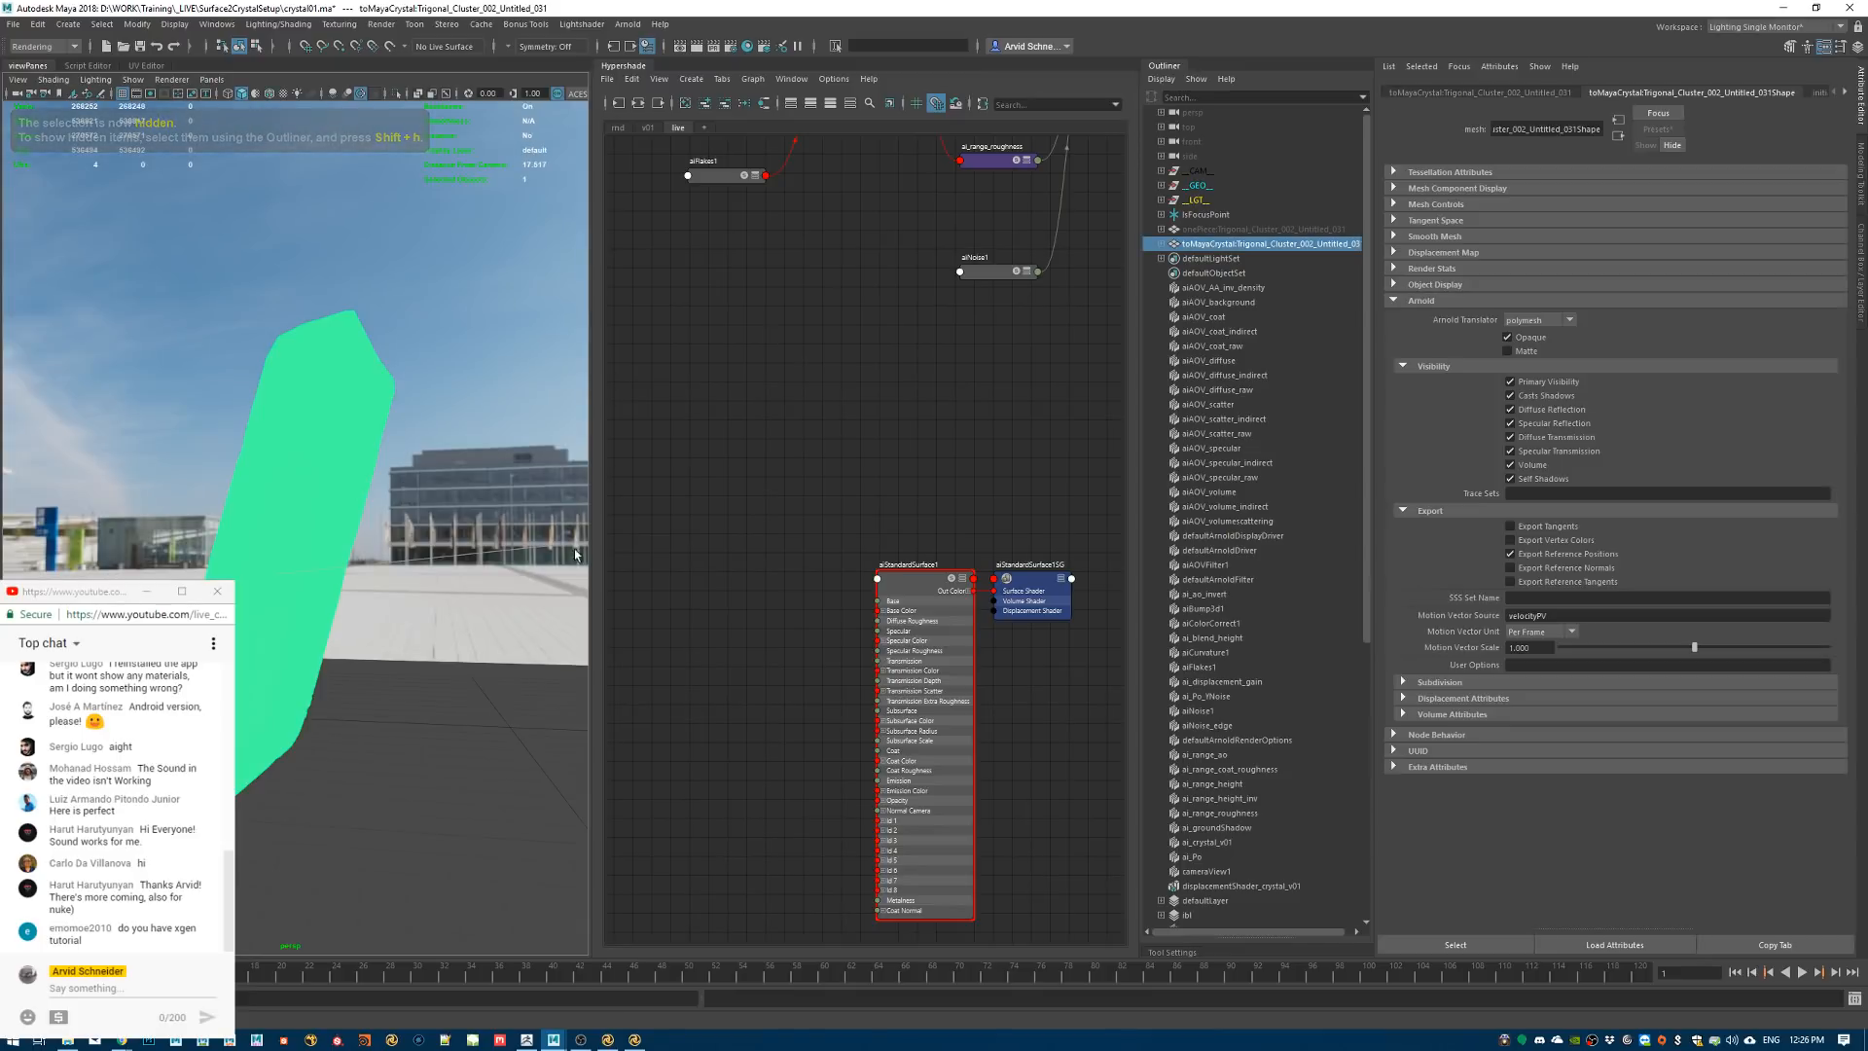
{"action": "left_click", "coordinate": [171, 79]}
{"action": "mouse_move", "coordinate": [135, 80]}
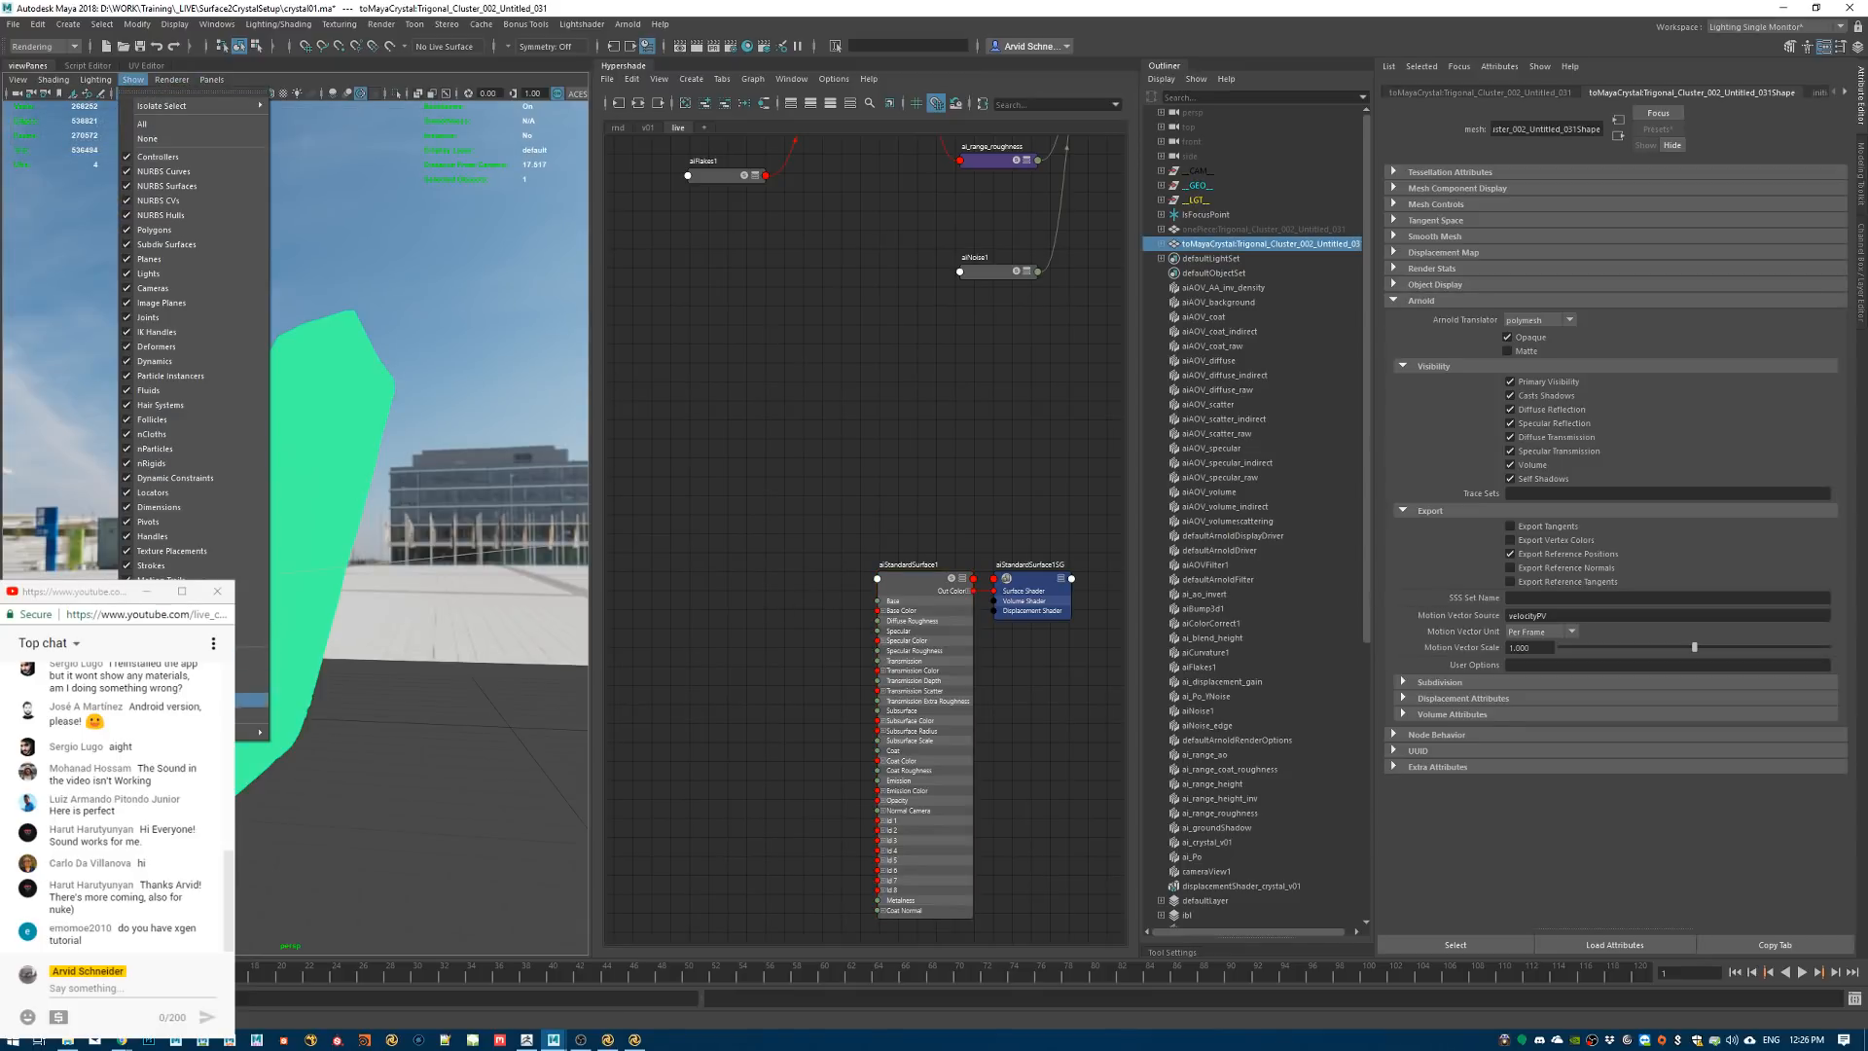
{"action": "left_click", "coordinate": [185, 717]}
{"action": "right_click_drag", "start_coordinate": [916, 587], "coordinate": [916, 542]}
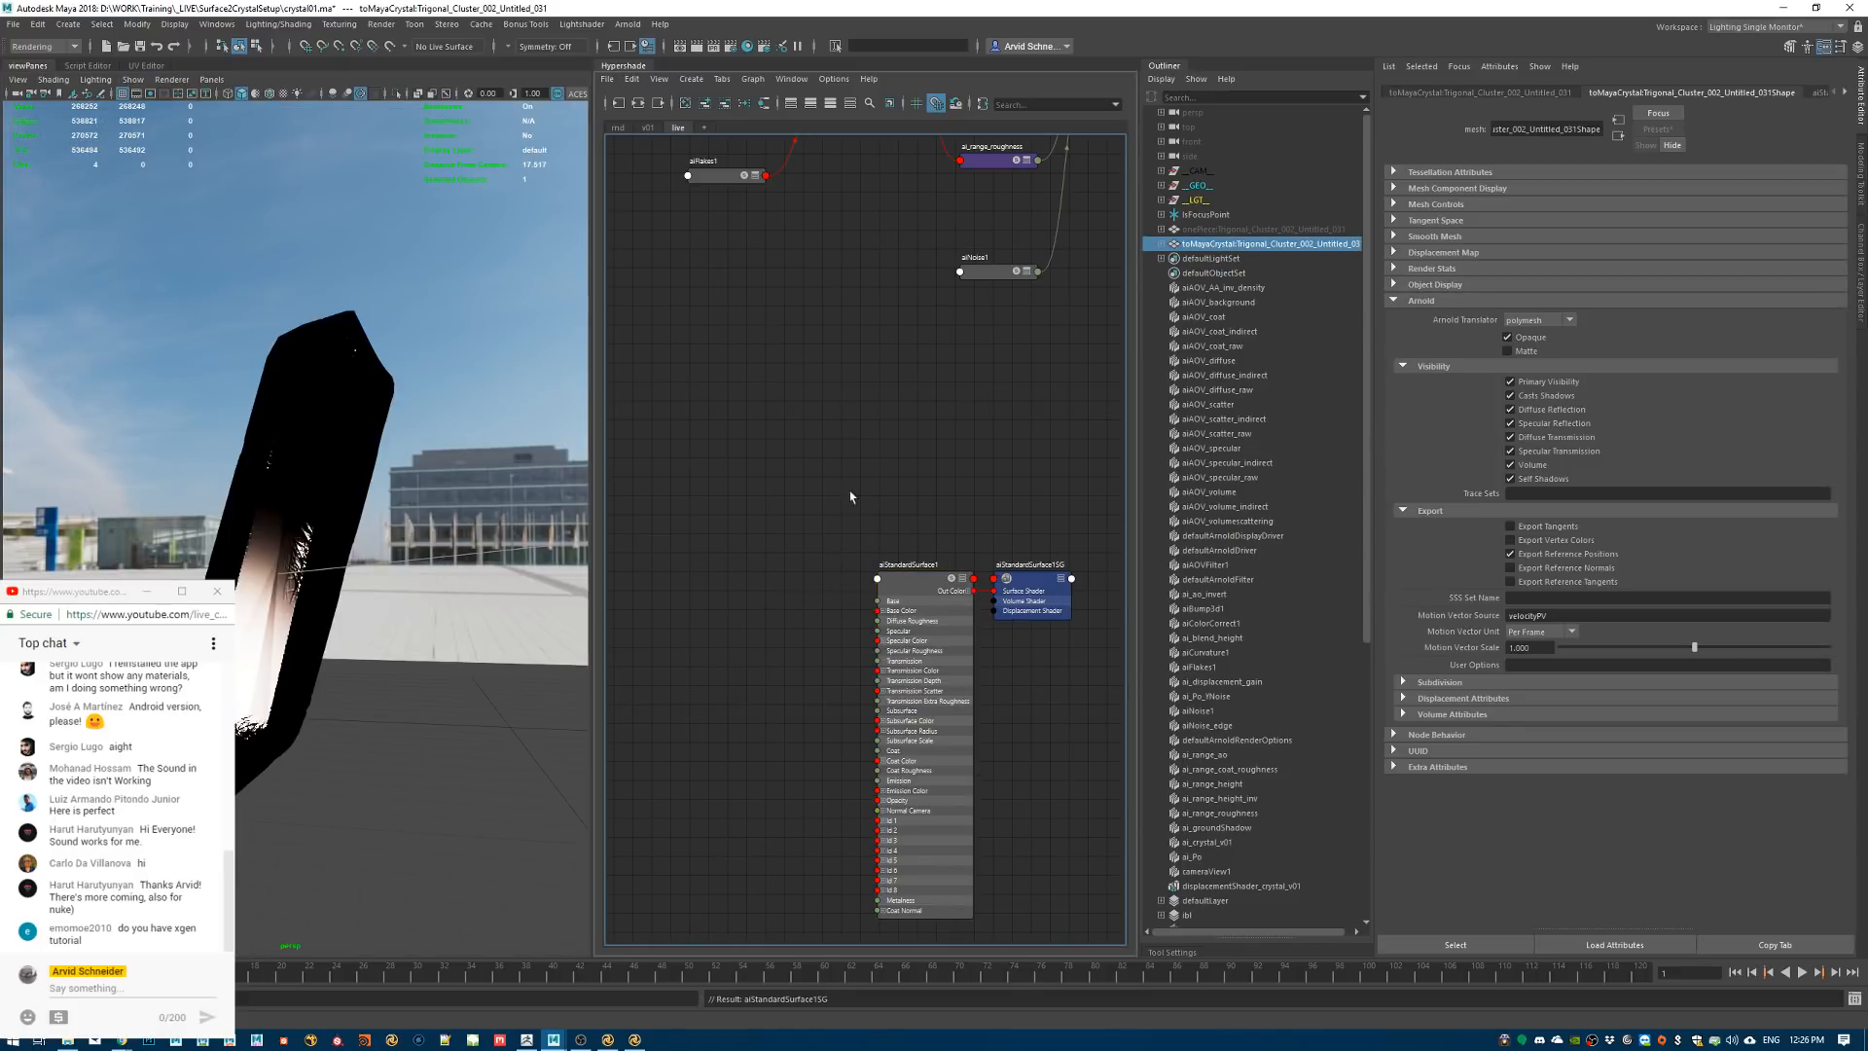
{"action": "mouse_move", "coordinate": [422, 305]}
{"action": "left_mouse_down", "text": "alt"}
{"action": "mouse_move", "coordinate": [380, 335]}
{"action": "mouse_move", "coordinate": [412, 321]}
{"action": "left_mouse_up", "text": "alt"}
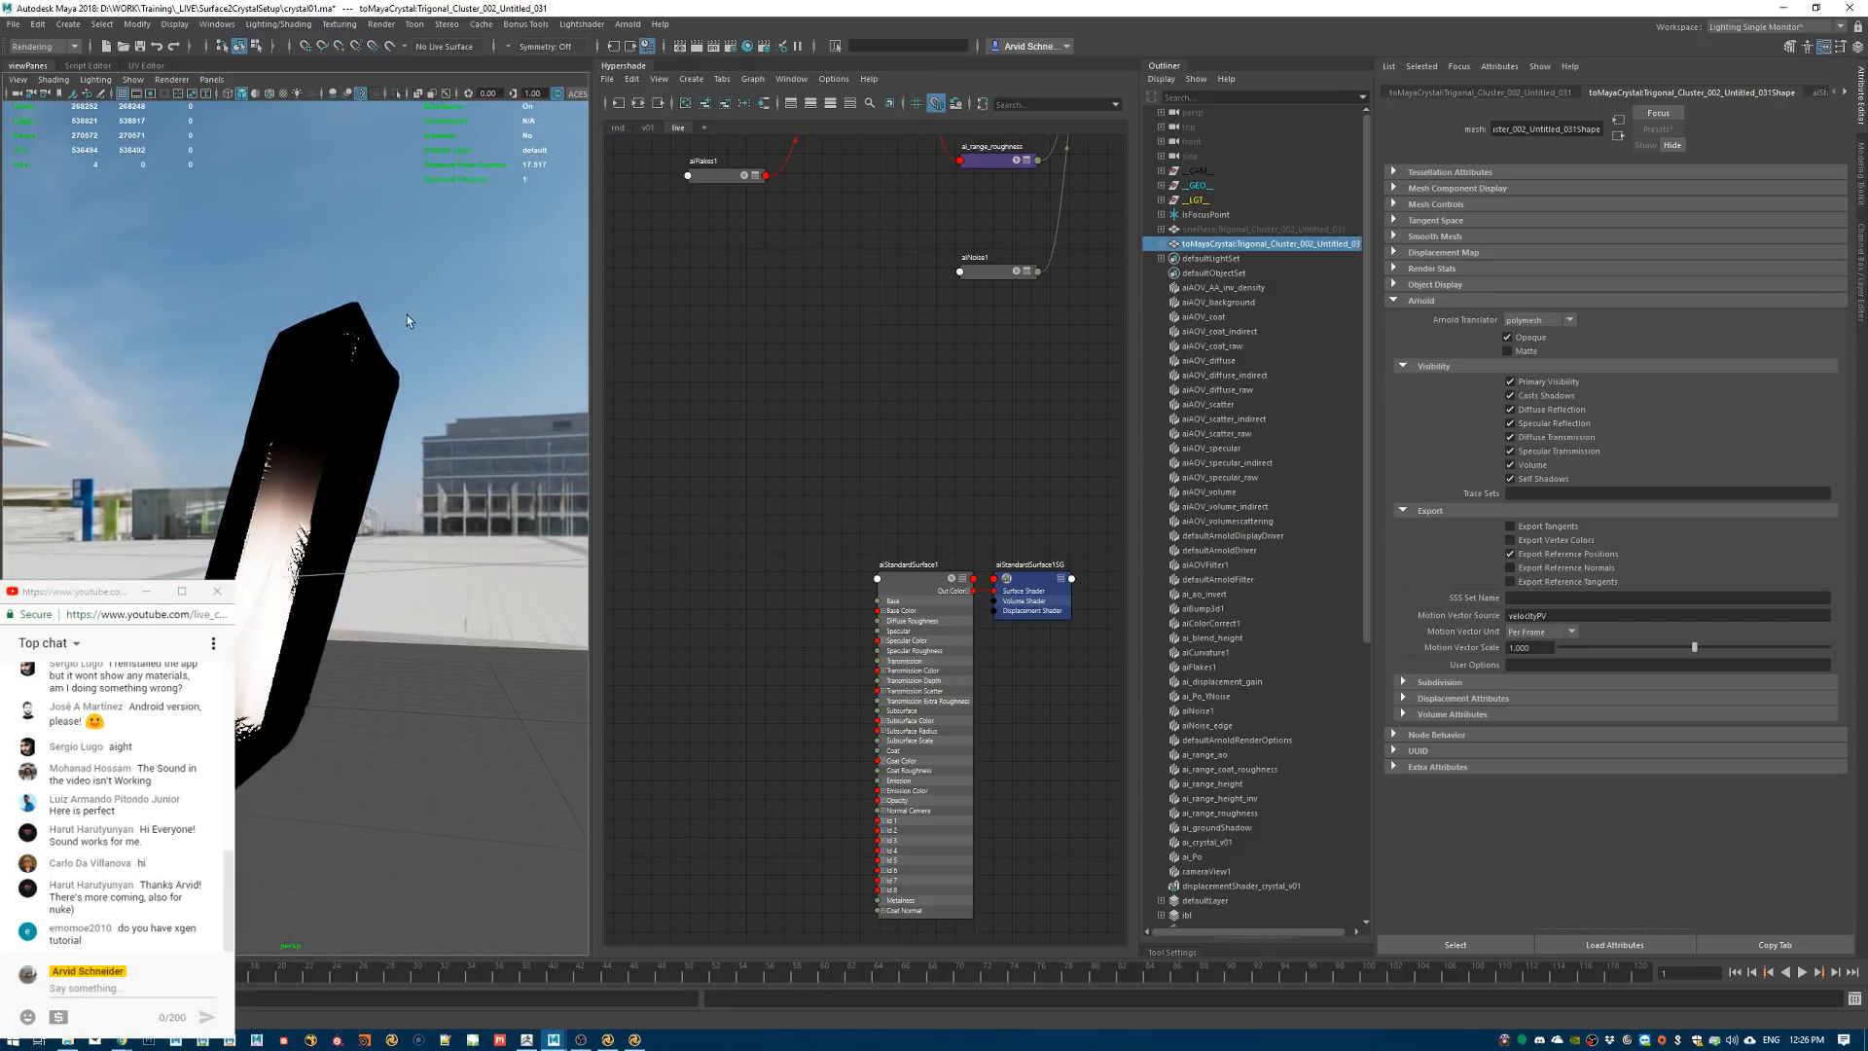
Open the Arnold RenderView and start rendering the crystal with a render region, first around its tip and then its lower part
{"action": "left_click", "coordinate": [622, 28]}
{"action": "left_click", "coordinate": [647, 50]}
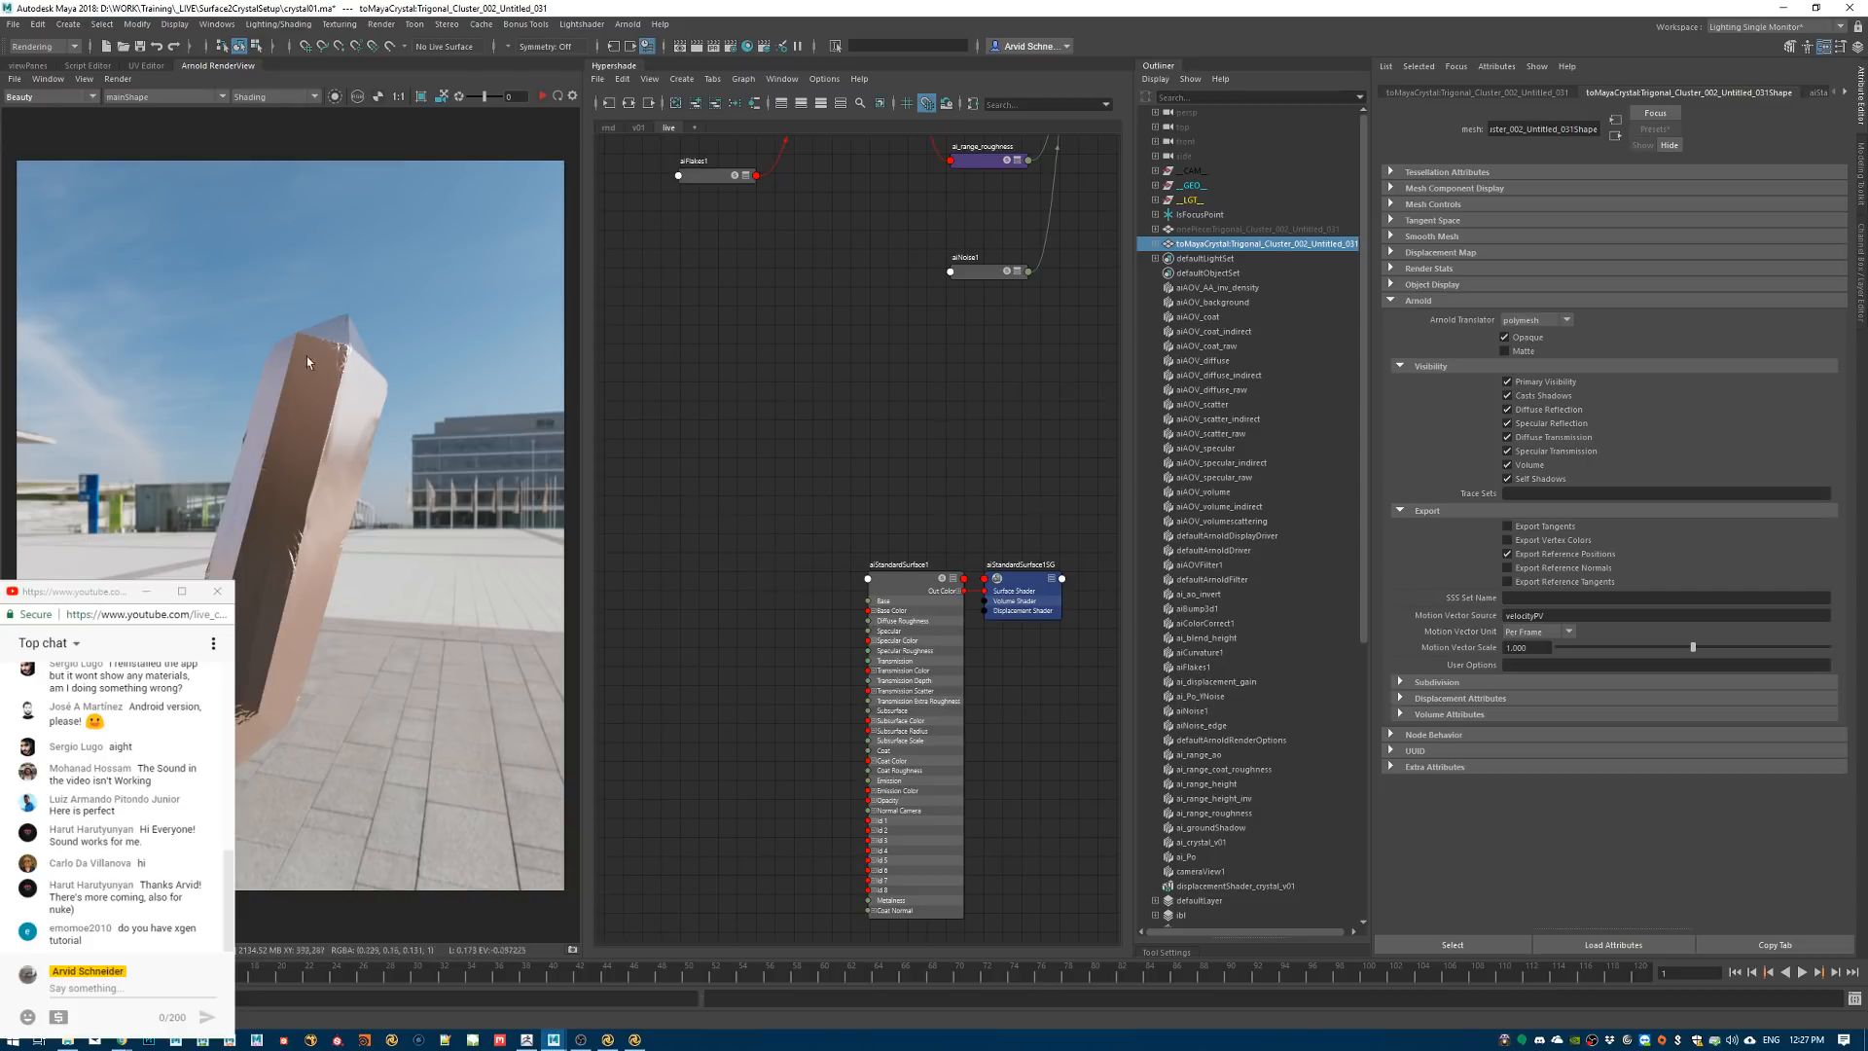
{"action": "left_click_drag", "start_coordinate": [227, 267], "coordinate": [438, 518], "text": "ctrl"}
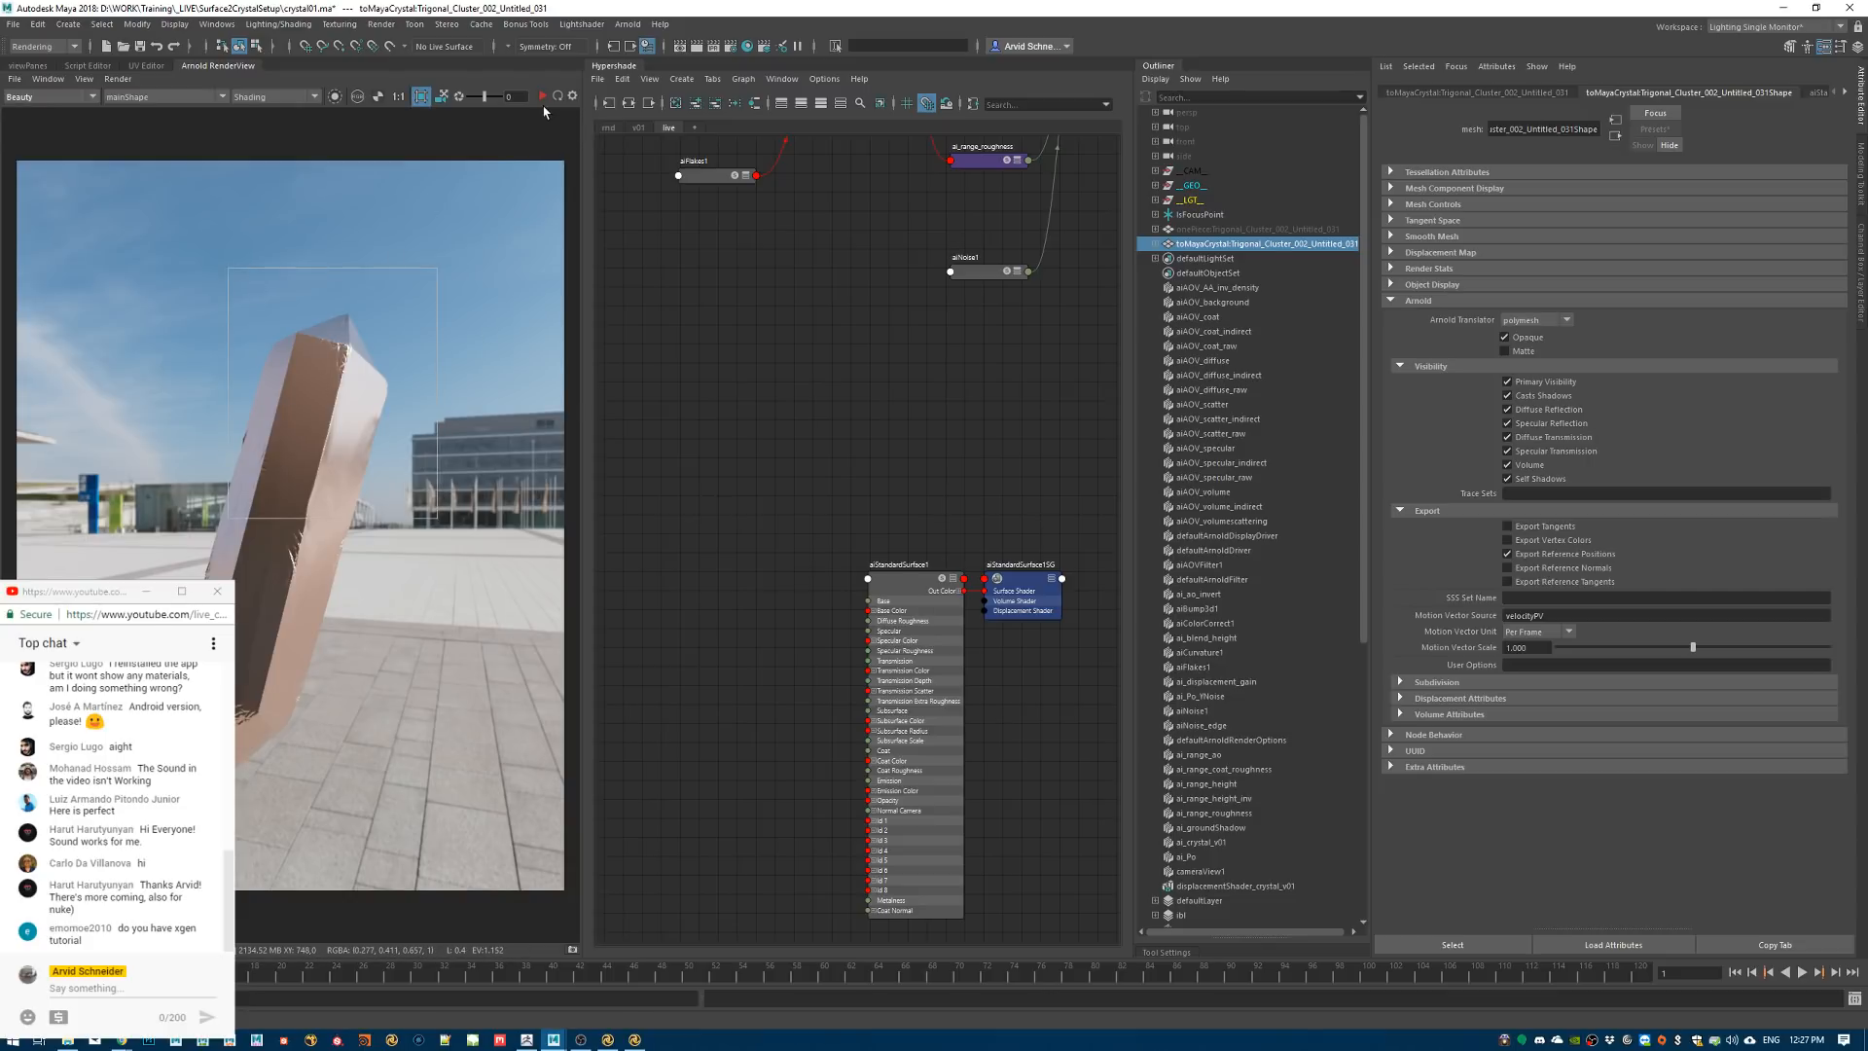
{"action": "left_click", "coordinate": [542, 96]}
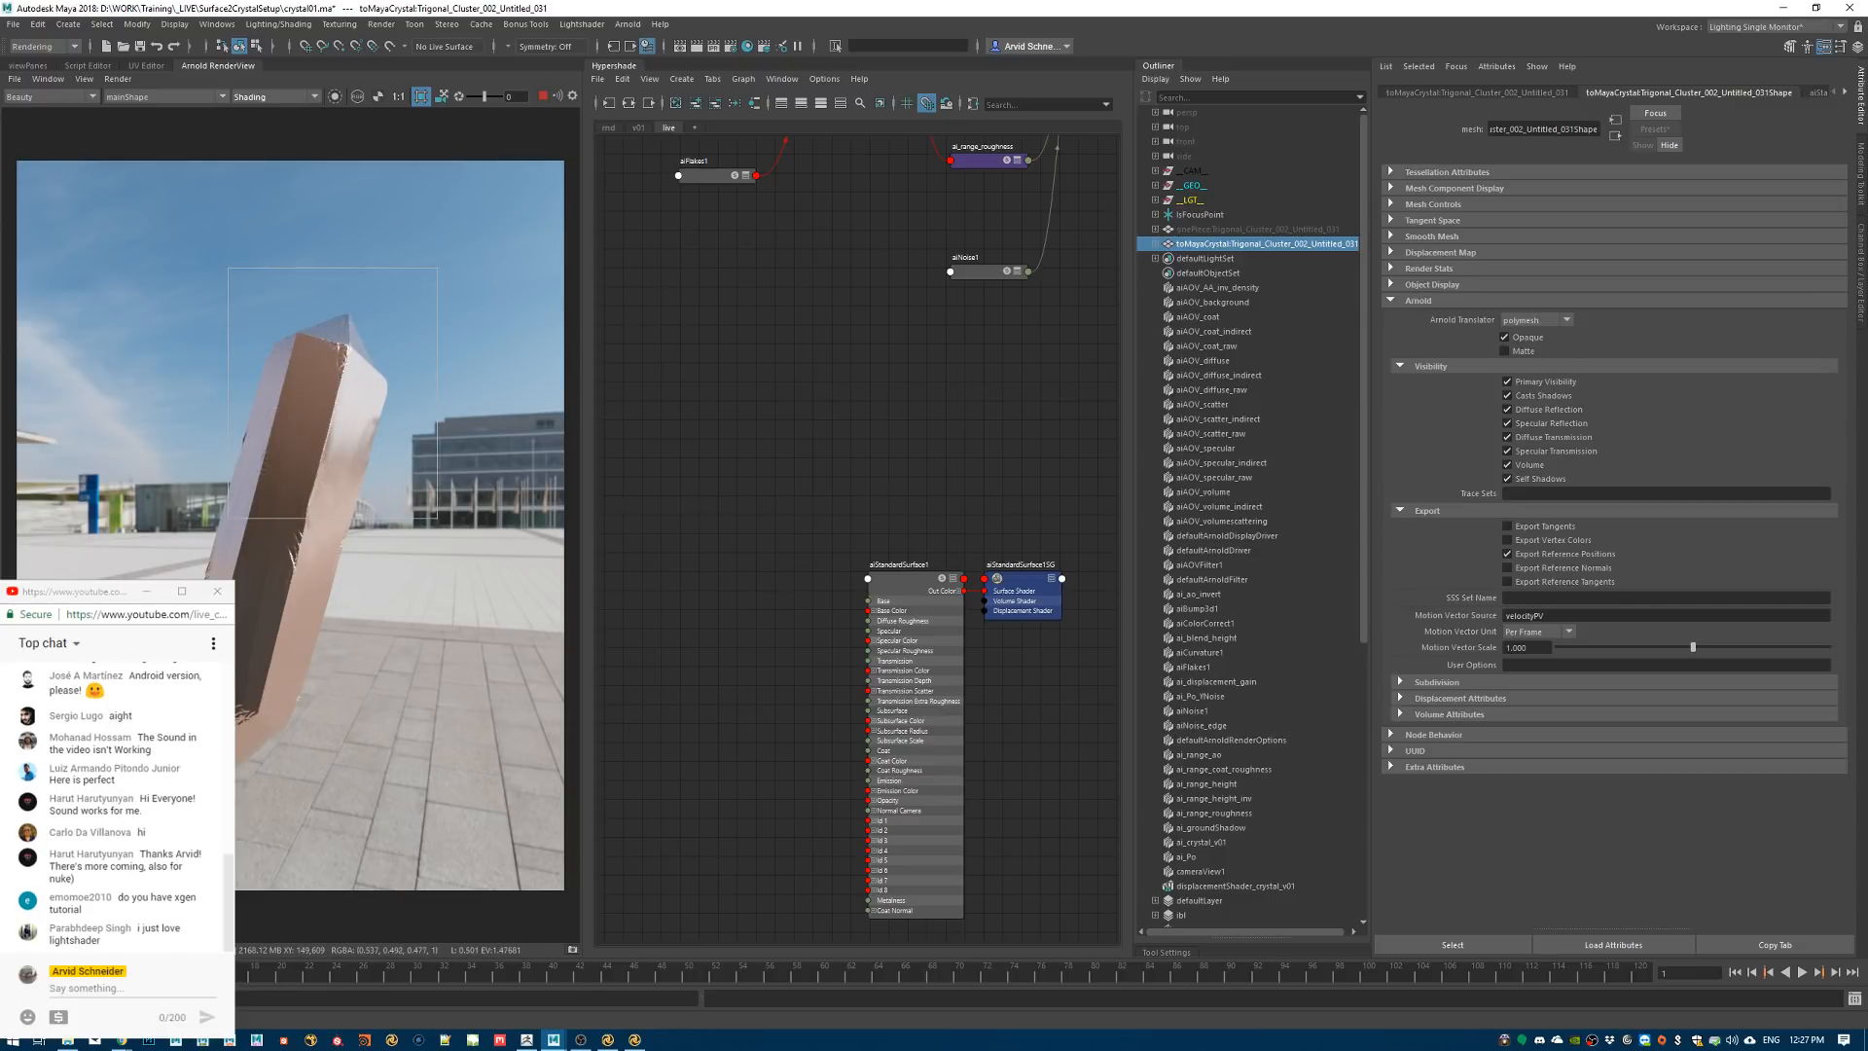
{"action": "left_click_drag", "start_coordinate": [107, 605], "coordinate": [318, 831], "text": "shift"}
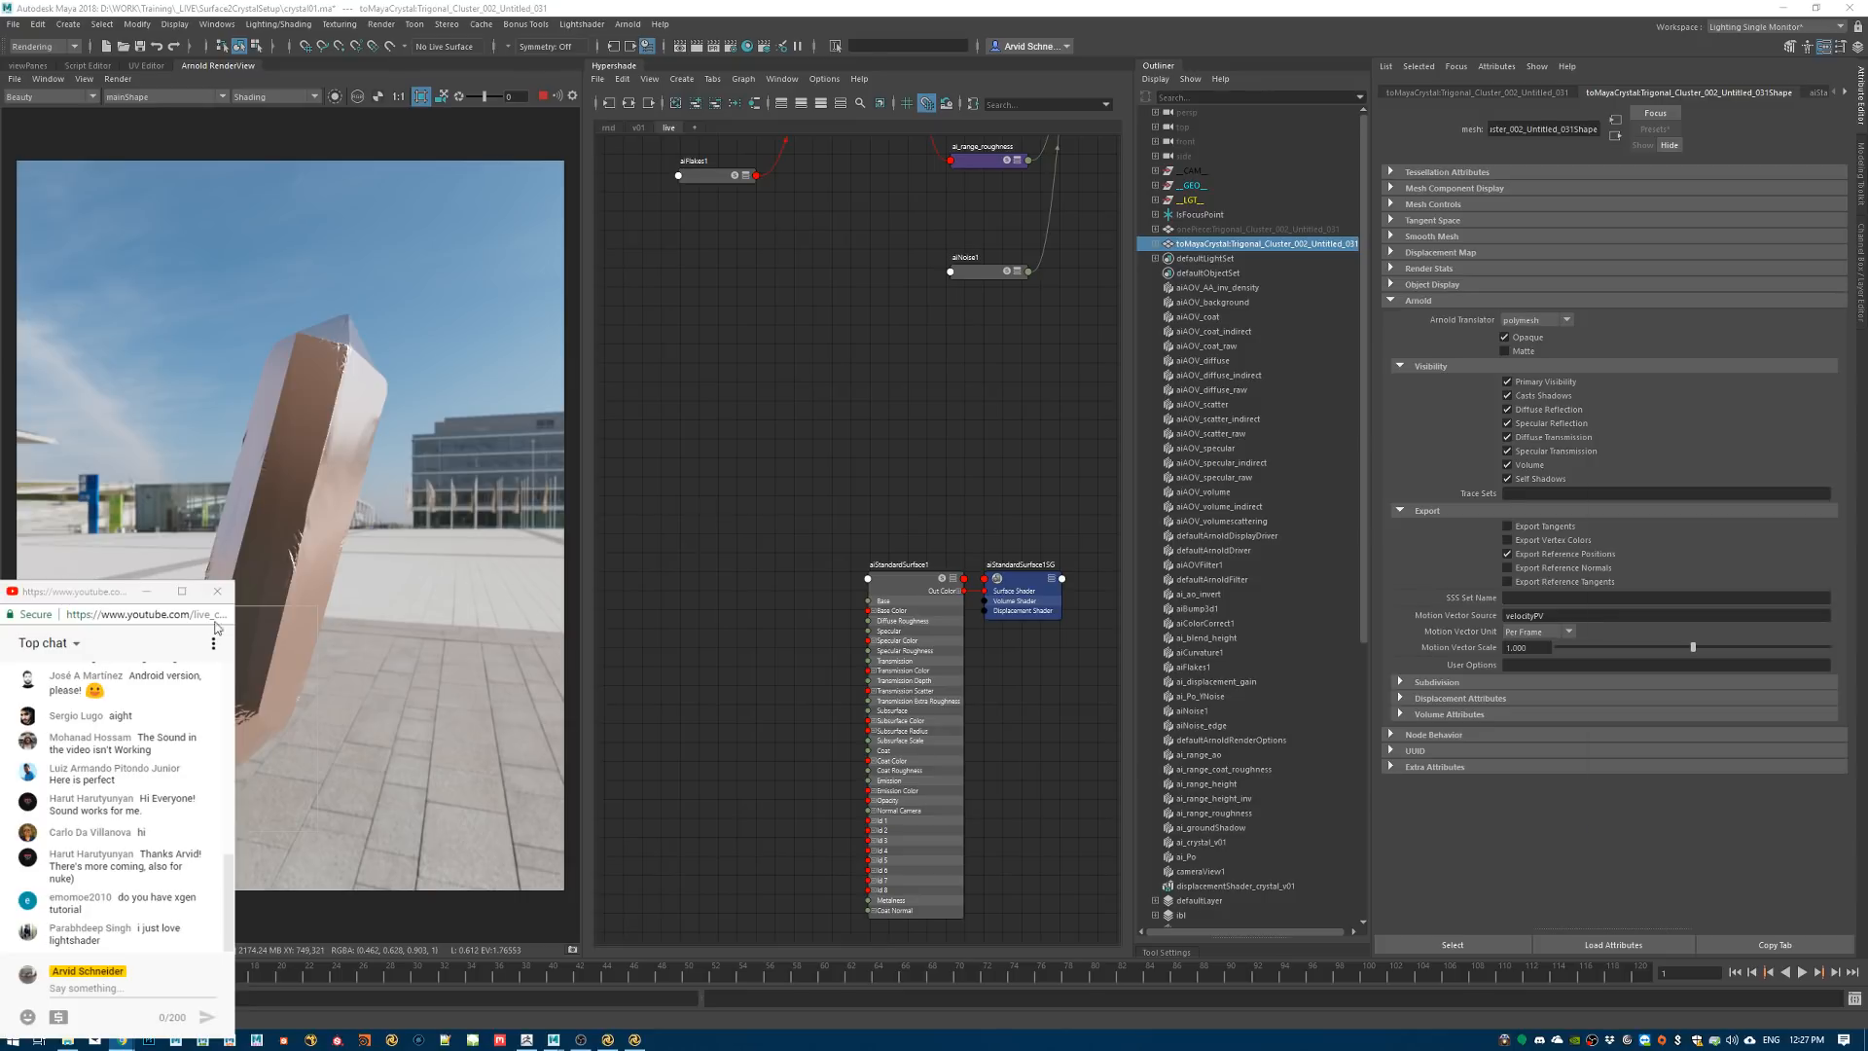
Switch to a new browser window, open lightshader.de and maximize the window
{"action": "key", "text": "ctrl+n"}
{"action": "left_click_drag", "start_coordinate": [1115, 343], "coordinate": [1032, 342]}
{"action": "type", "text": "lightshader.de"}
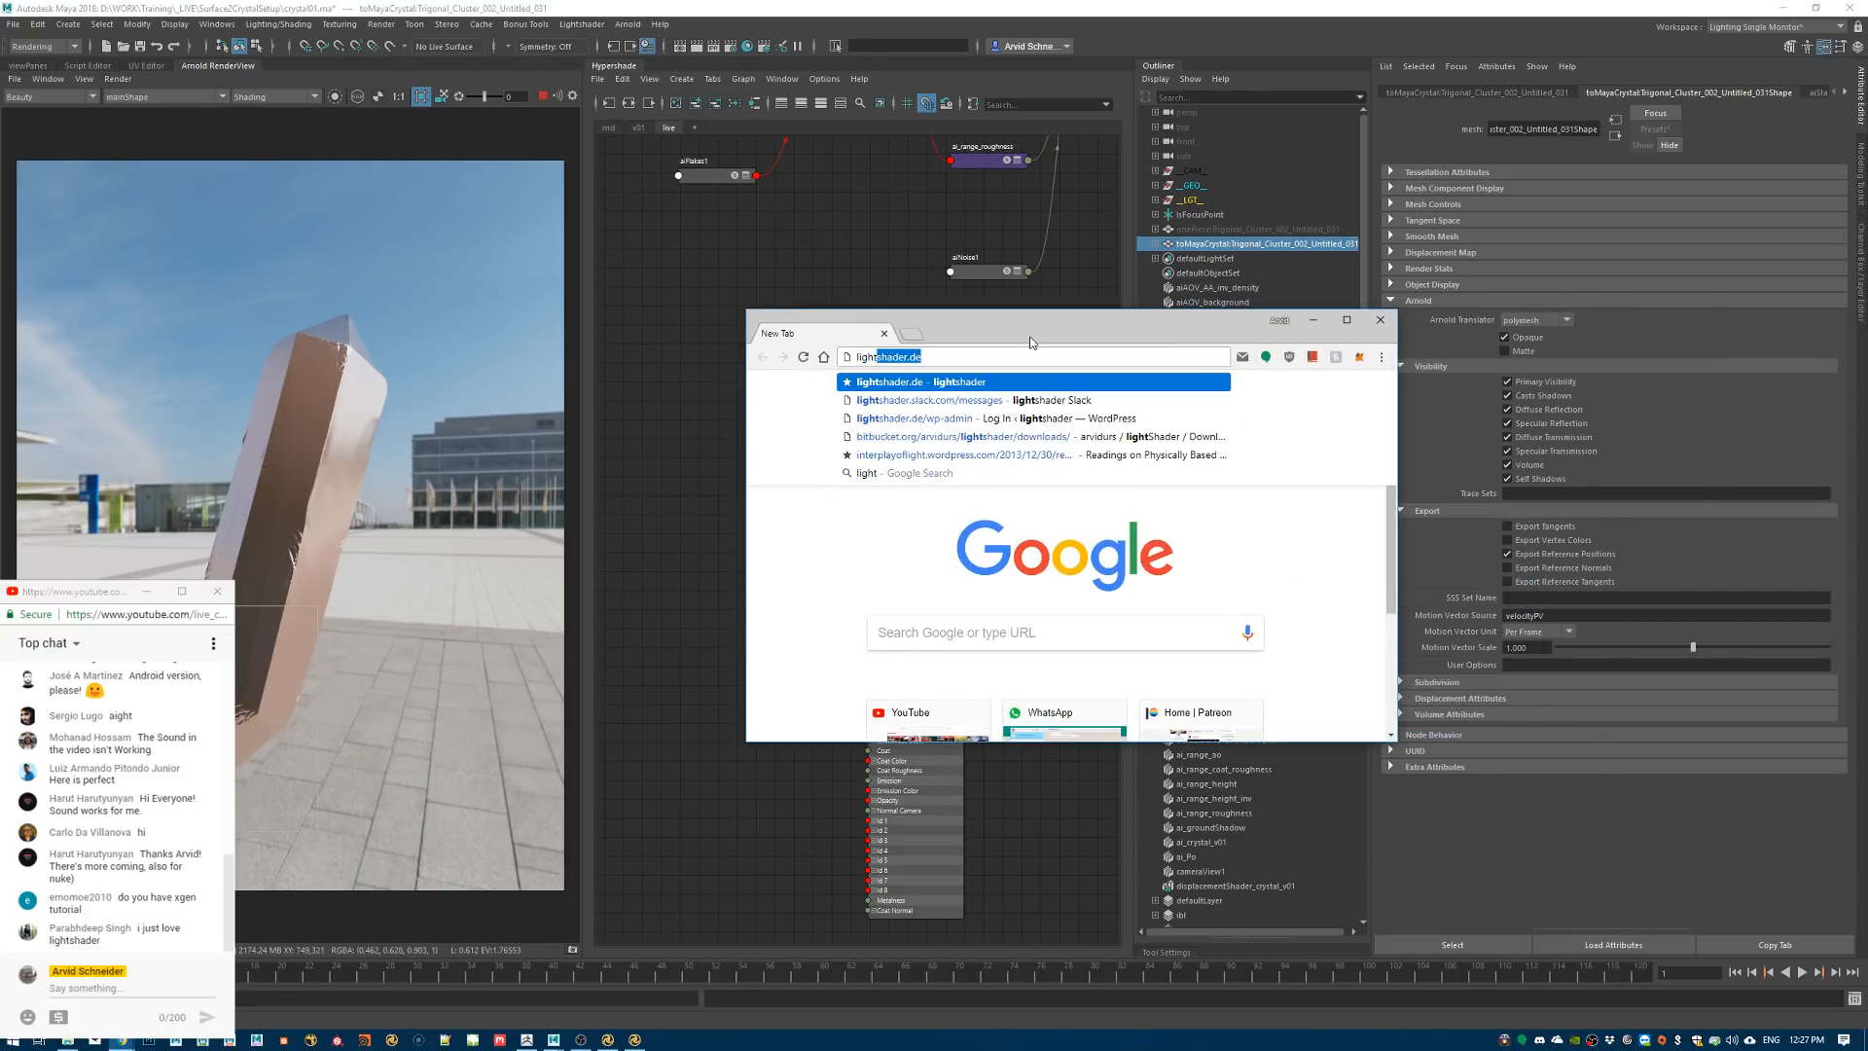
{"action": "key", "text": "Return"}
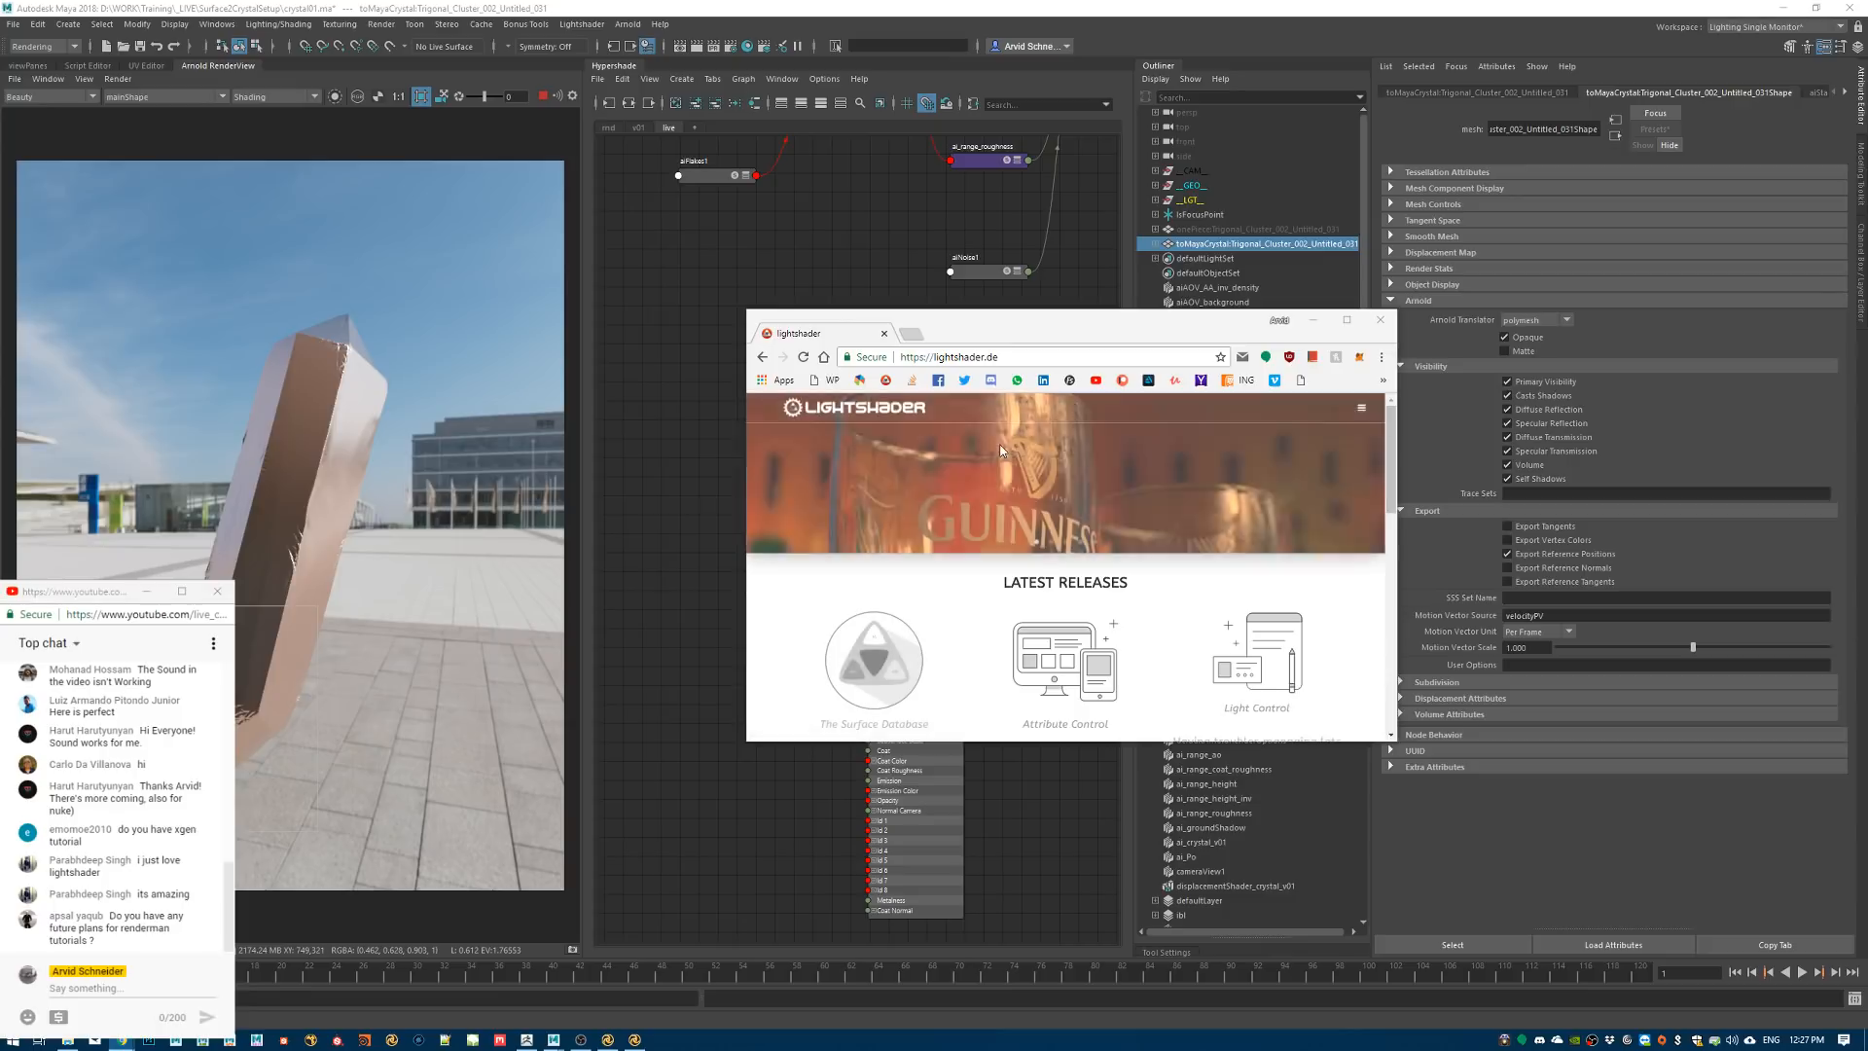
{"action": "double_click", "coordinate": [1047, 323]}
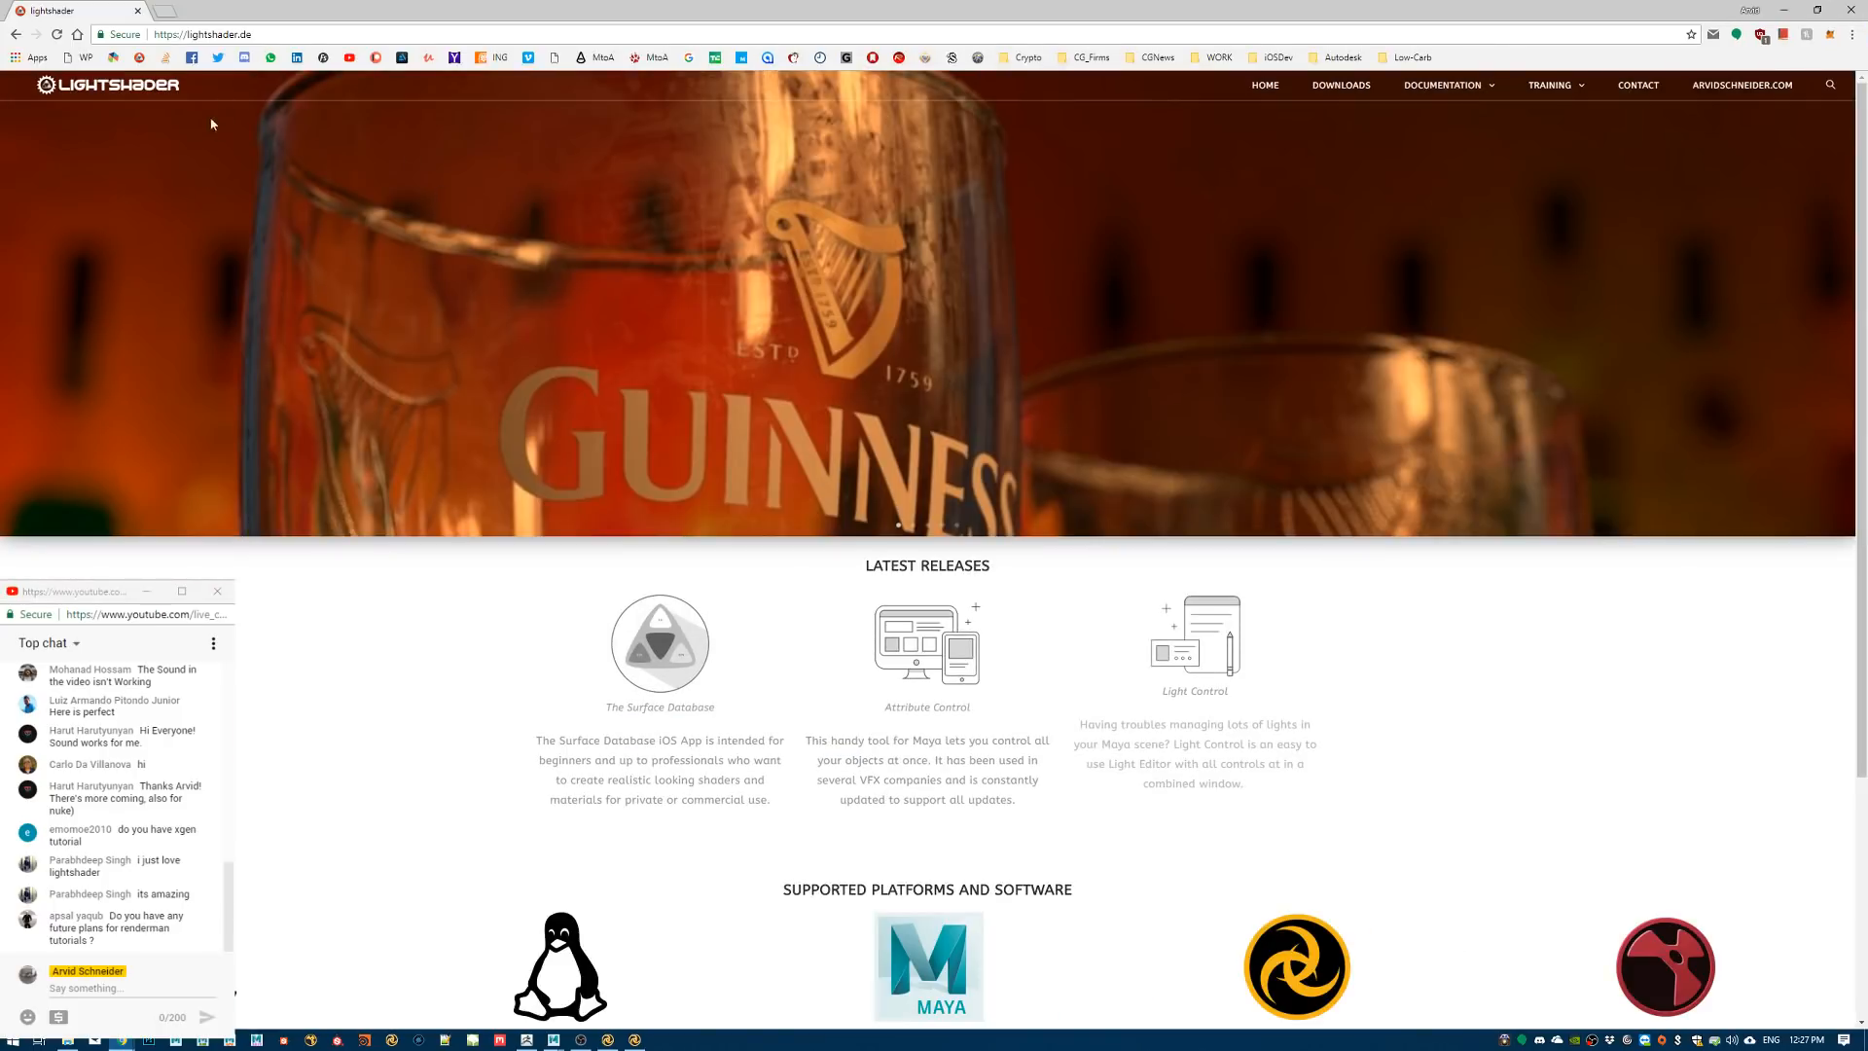
Open the Lightshader downloads page and review the v0.1 release notes on the AOV Manager, LightControl and Material Library
{"action": "left_click", "coordinate": [1342, 85]}
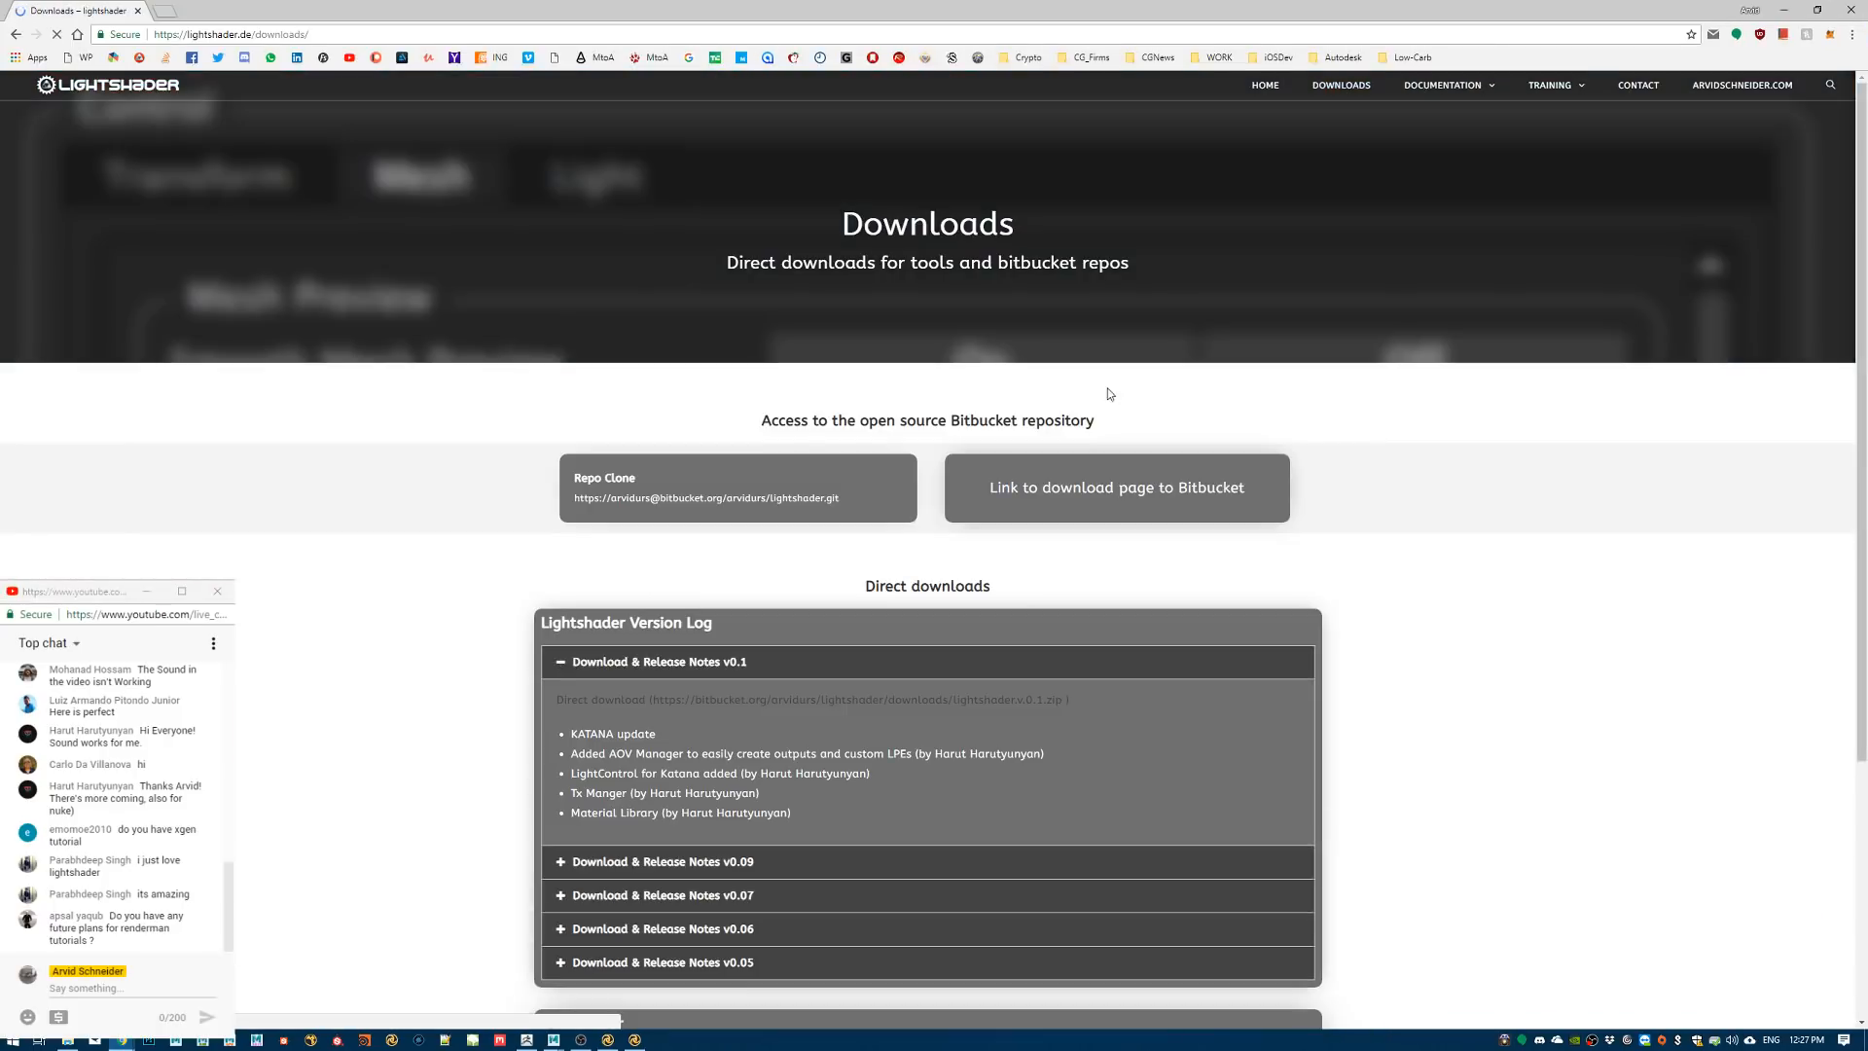
{"action": "scroll", "coordinate": [778, 700], "scroll_direction": "down", "scroll_amount": 2}
{"action": "left_click_drag", "start_coordinate": [876, 672], "coordinate": [598, 608]}
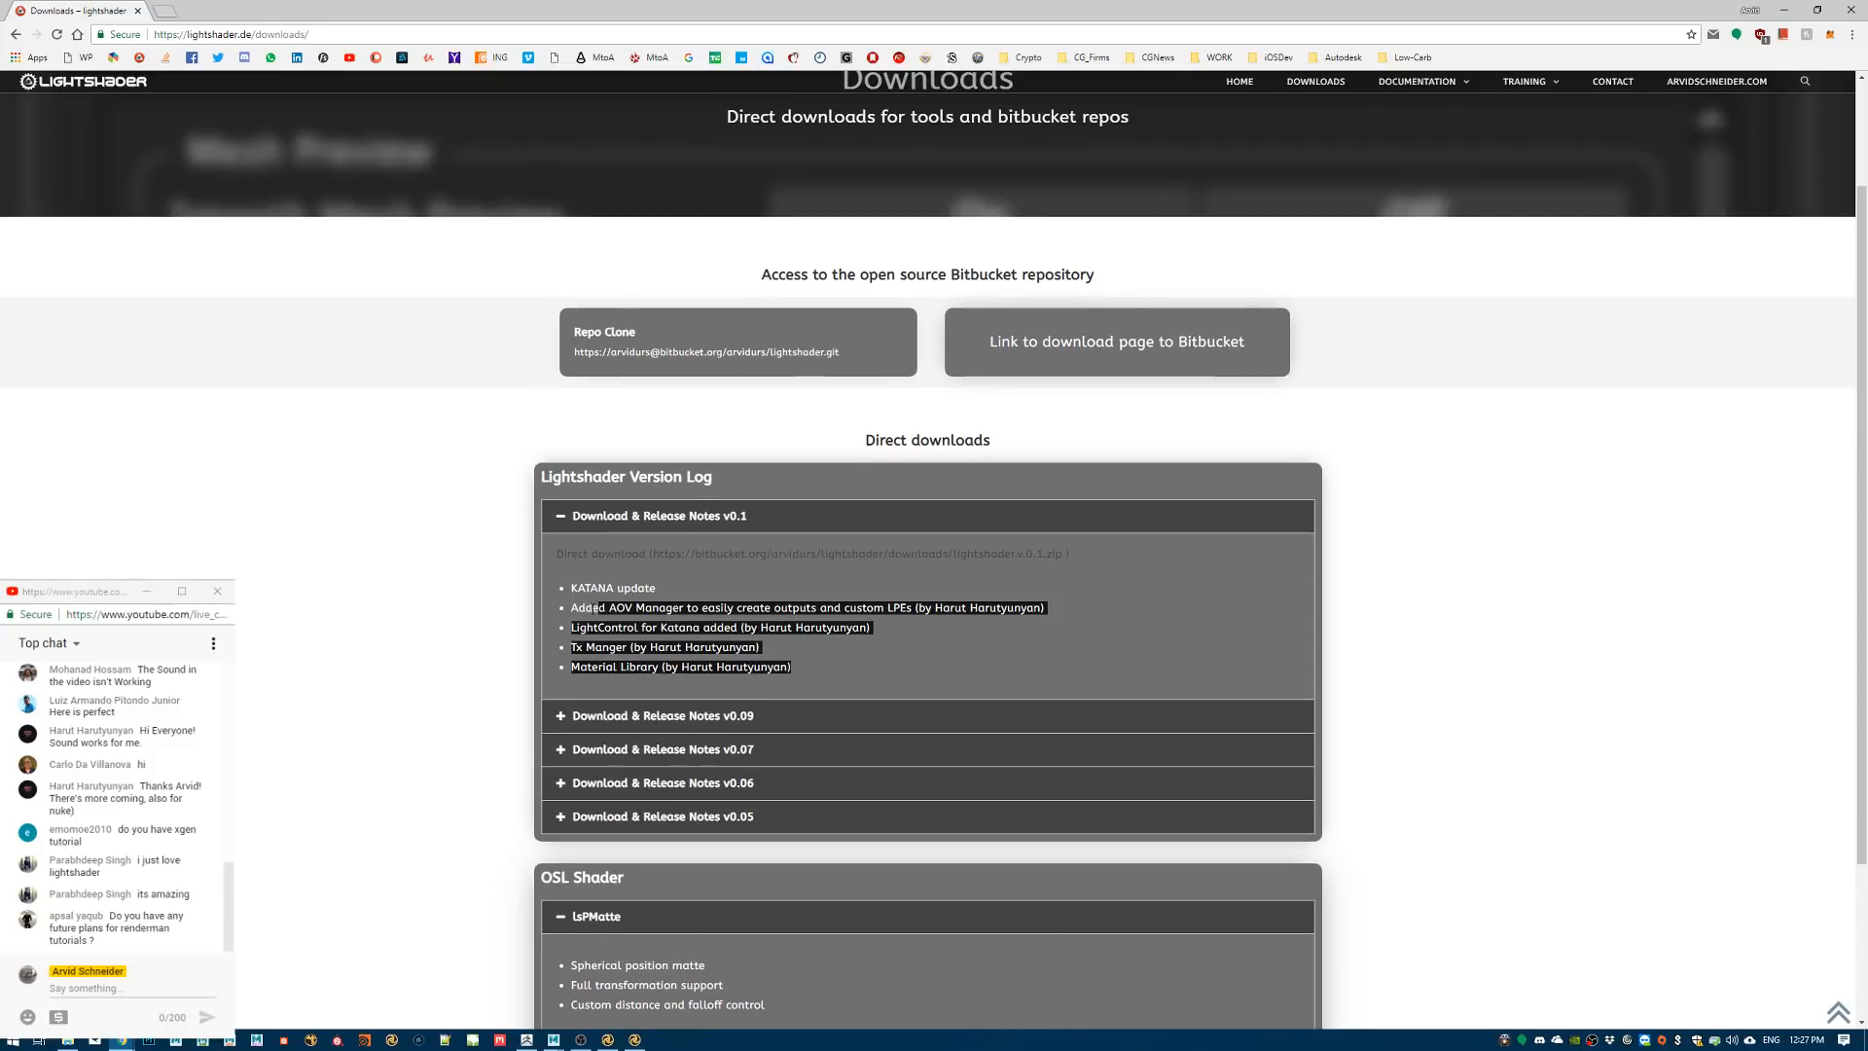
{"action": "left_click", "coordinate": [522, 644]}
{"action": "left_click_drag", "start_coordinate": [725, 661], "coordinate": [781, 678]}
{"action": "left_click", "coordinate": [644, 647]}
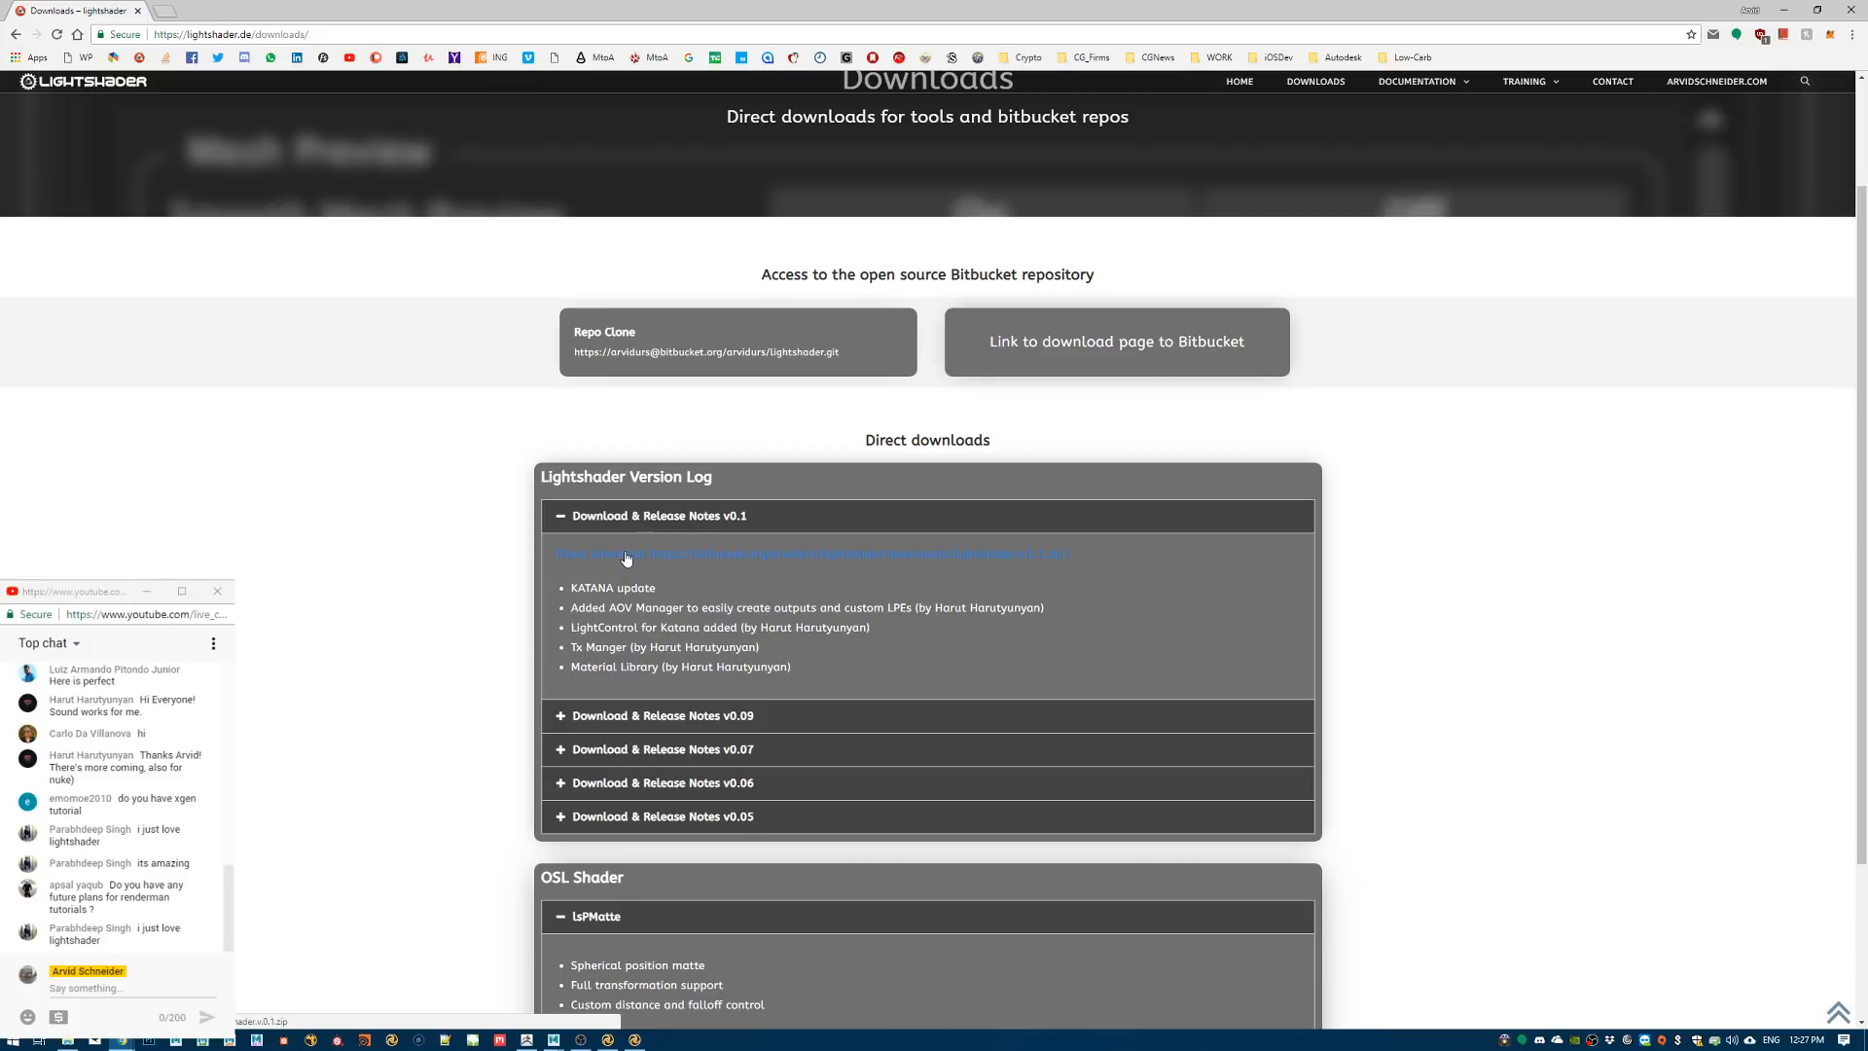
Open Lightshader's Bitbucket download page and look through the repository's commits and source files
{"action": "left_click", "coordinate": [1093, 339]}
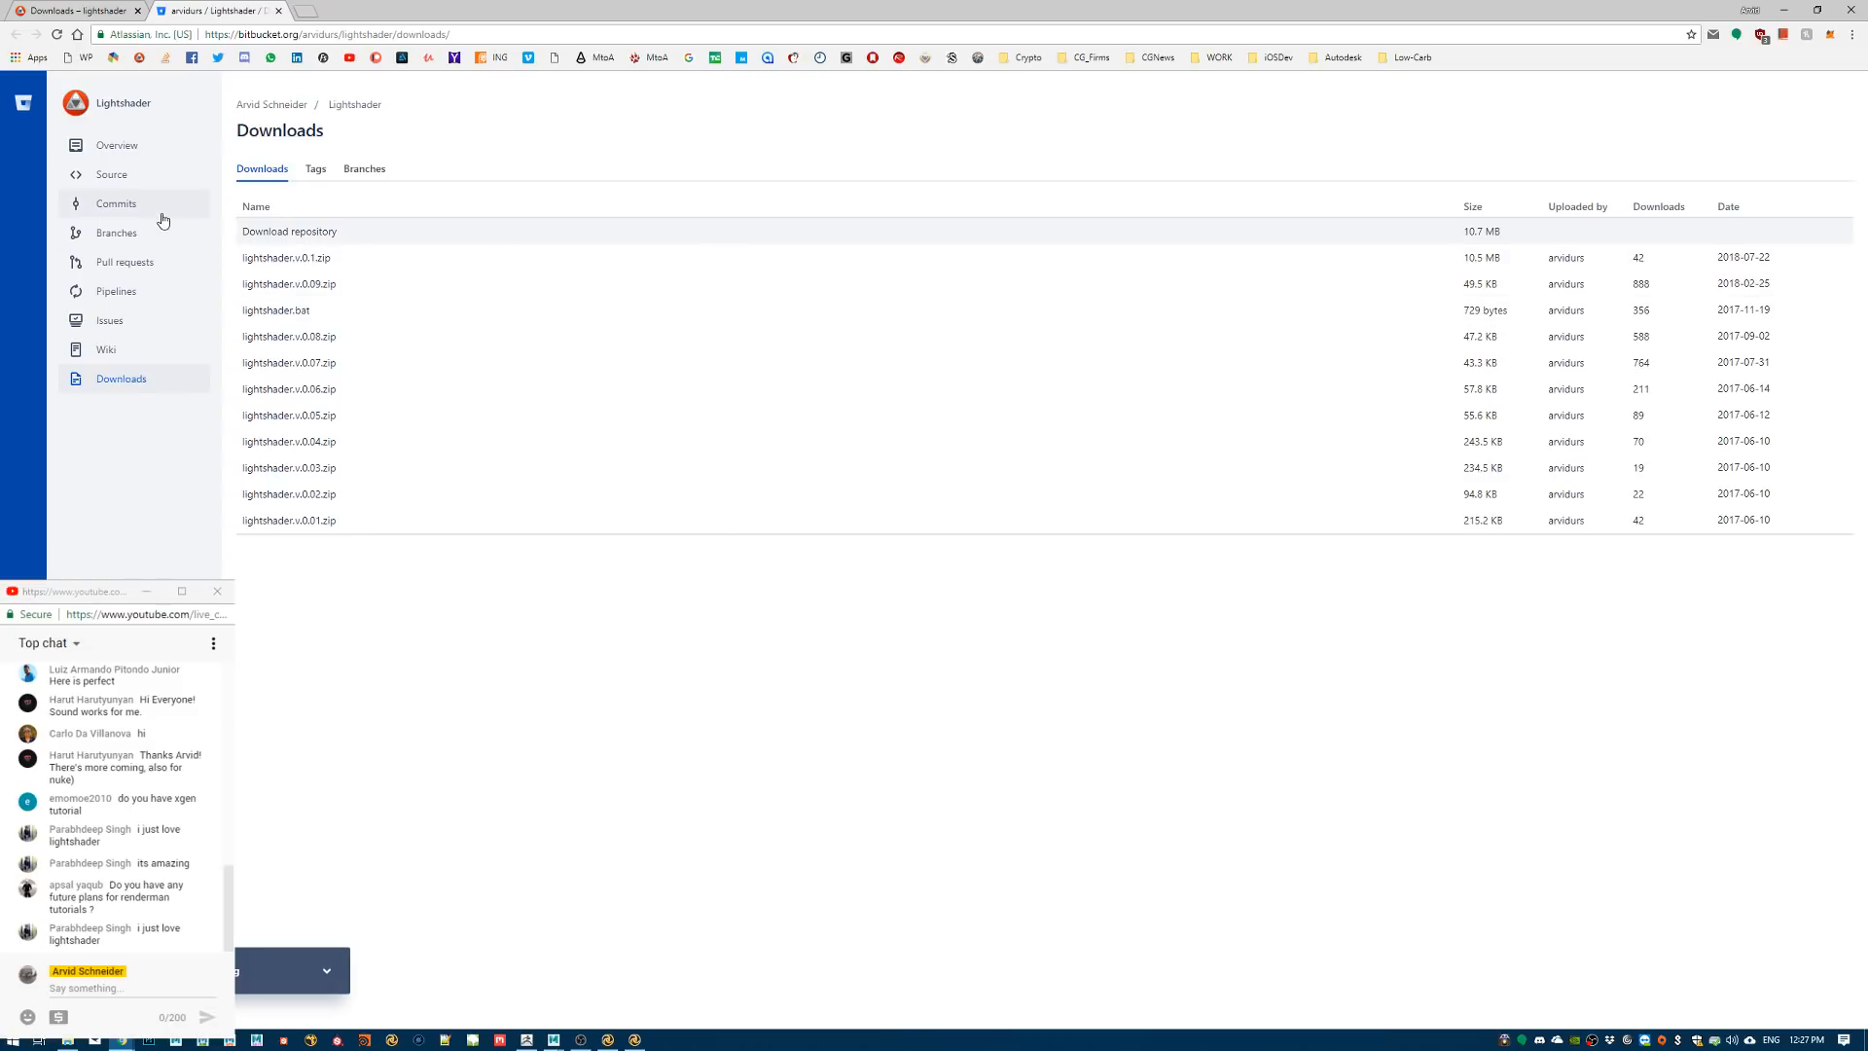
{"action": "left_click", "coordinate": [117, 205]}
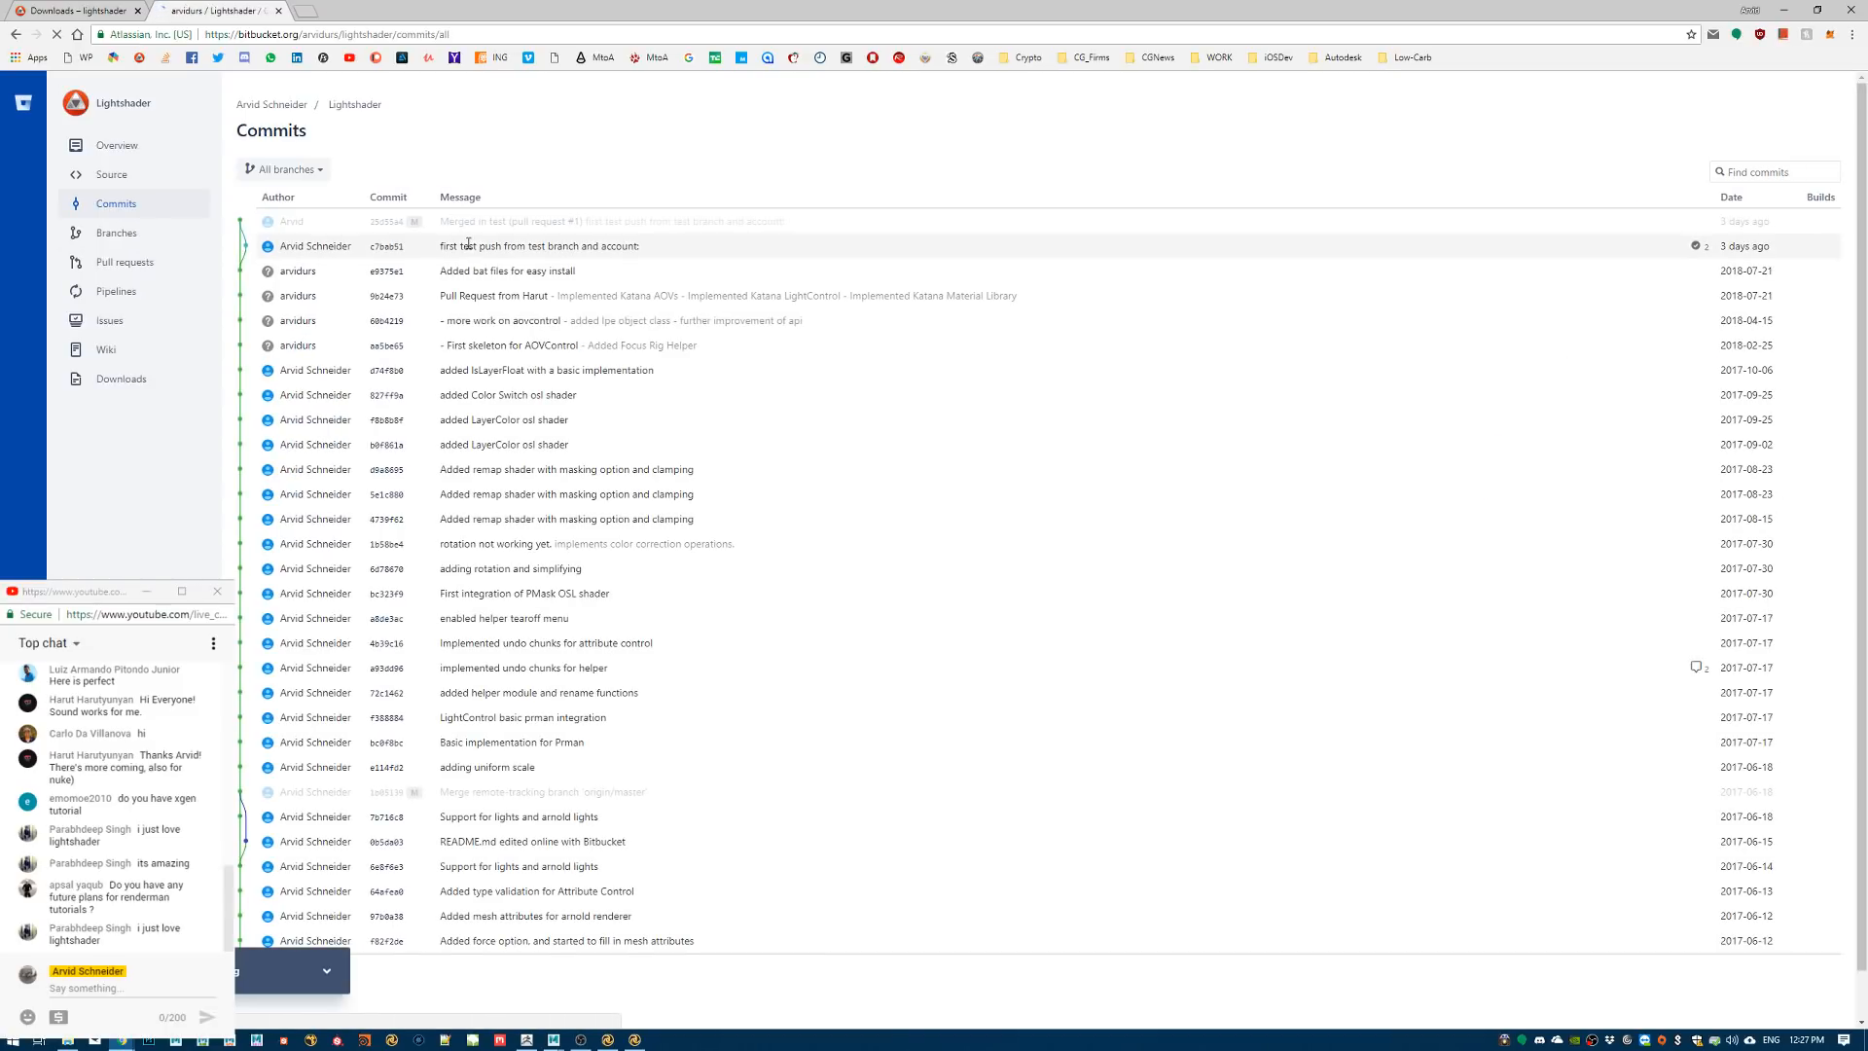
{"action": "left_click", "coordinate": [113, 175]}
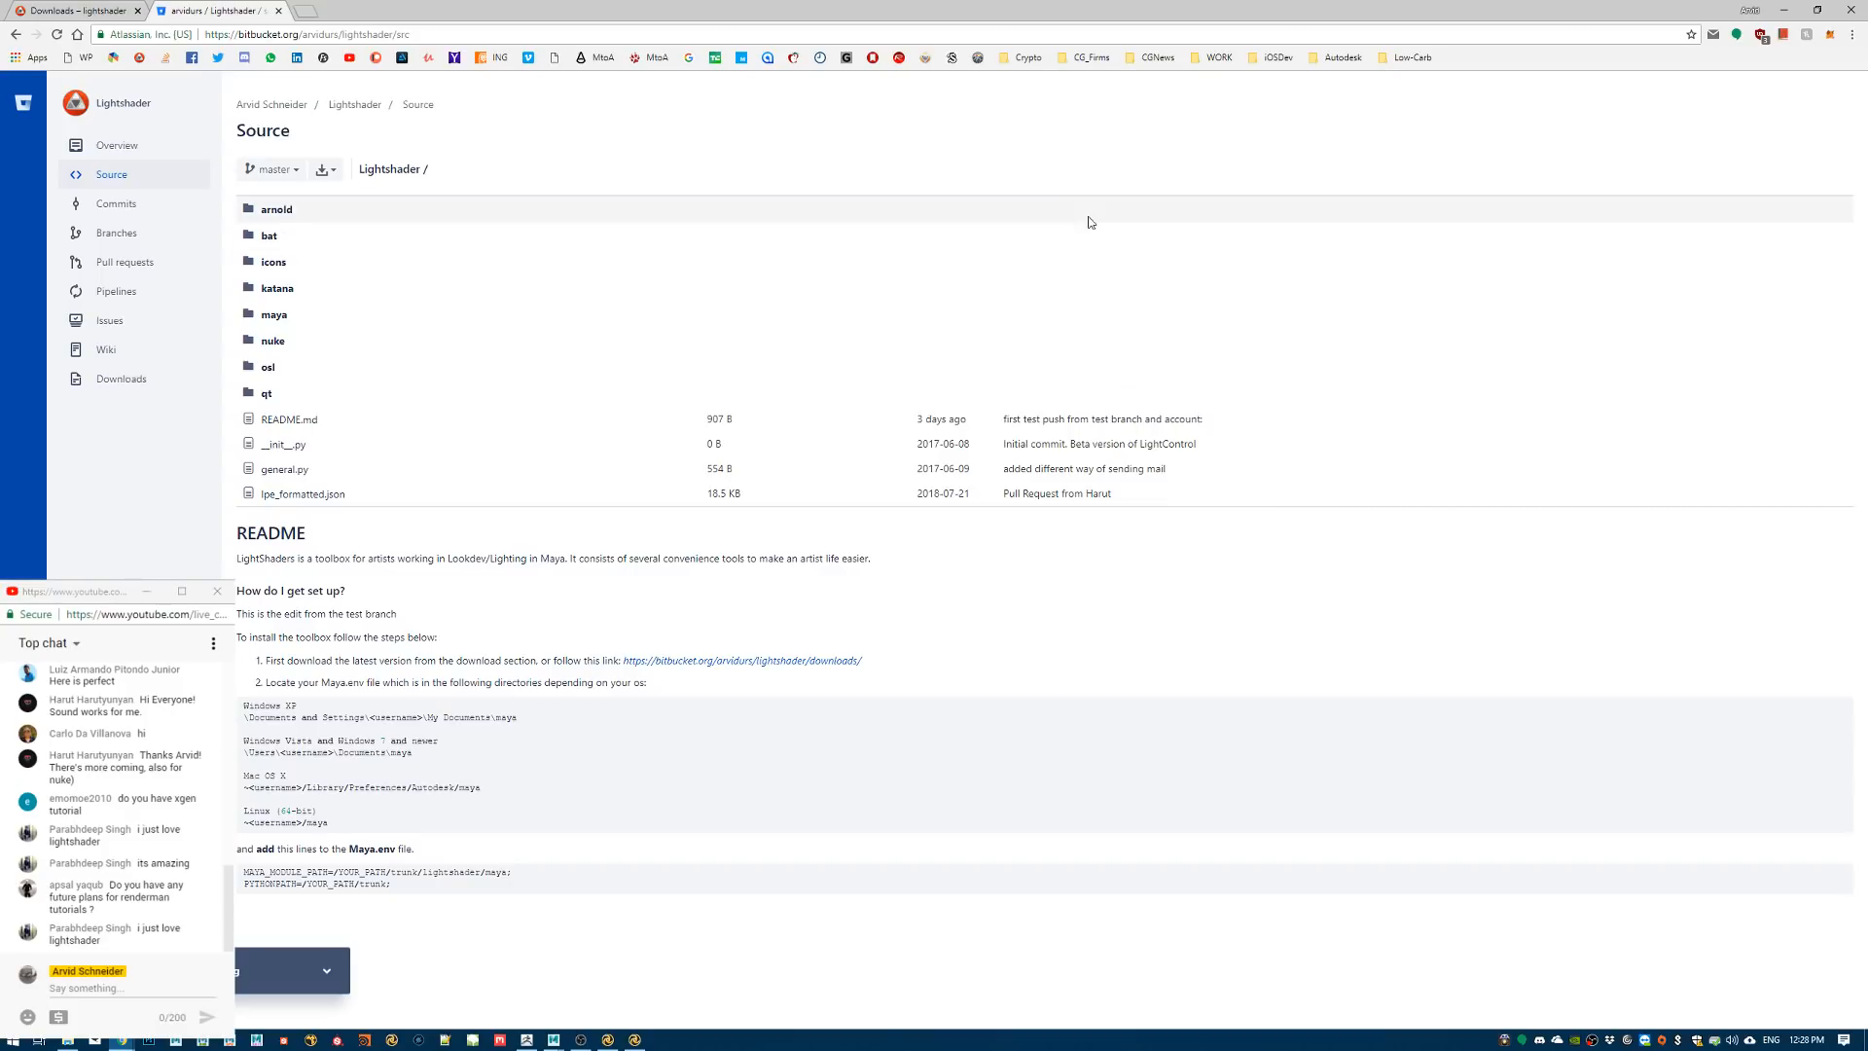
Return to Maya and redraw the render region to cover the crystal from above its tip down its shaft
{"action": "left_click", "coordinate": [1785, 17]}
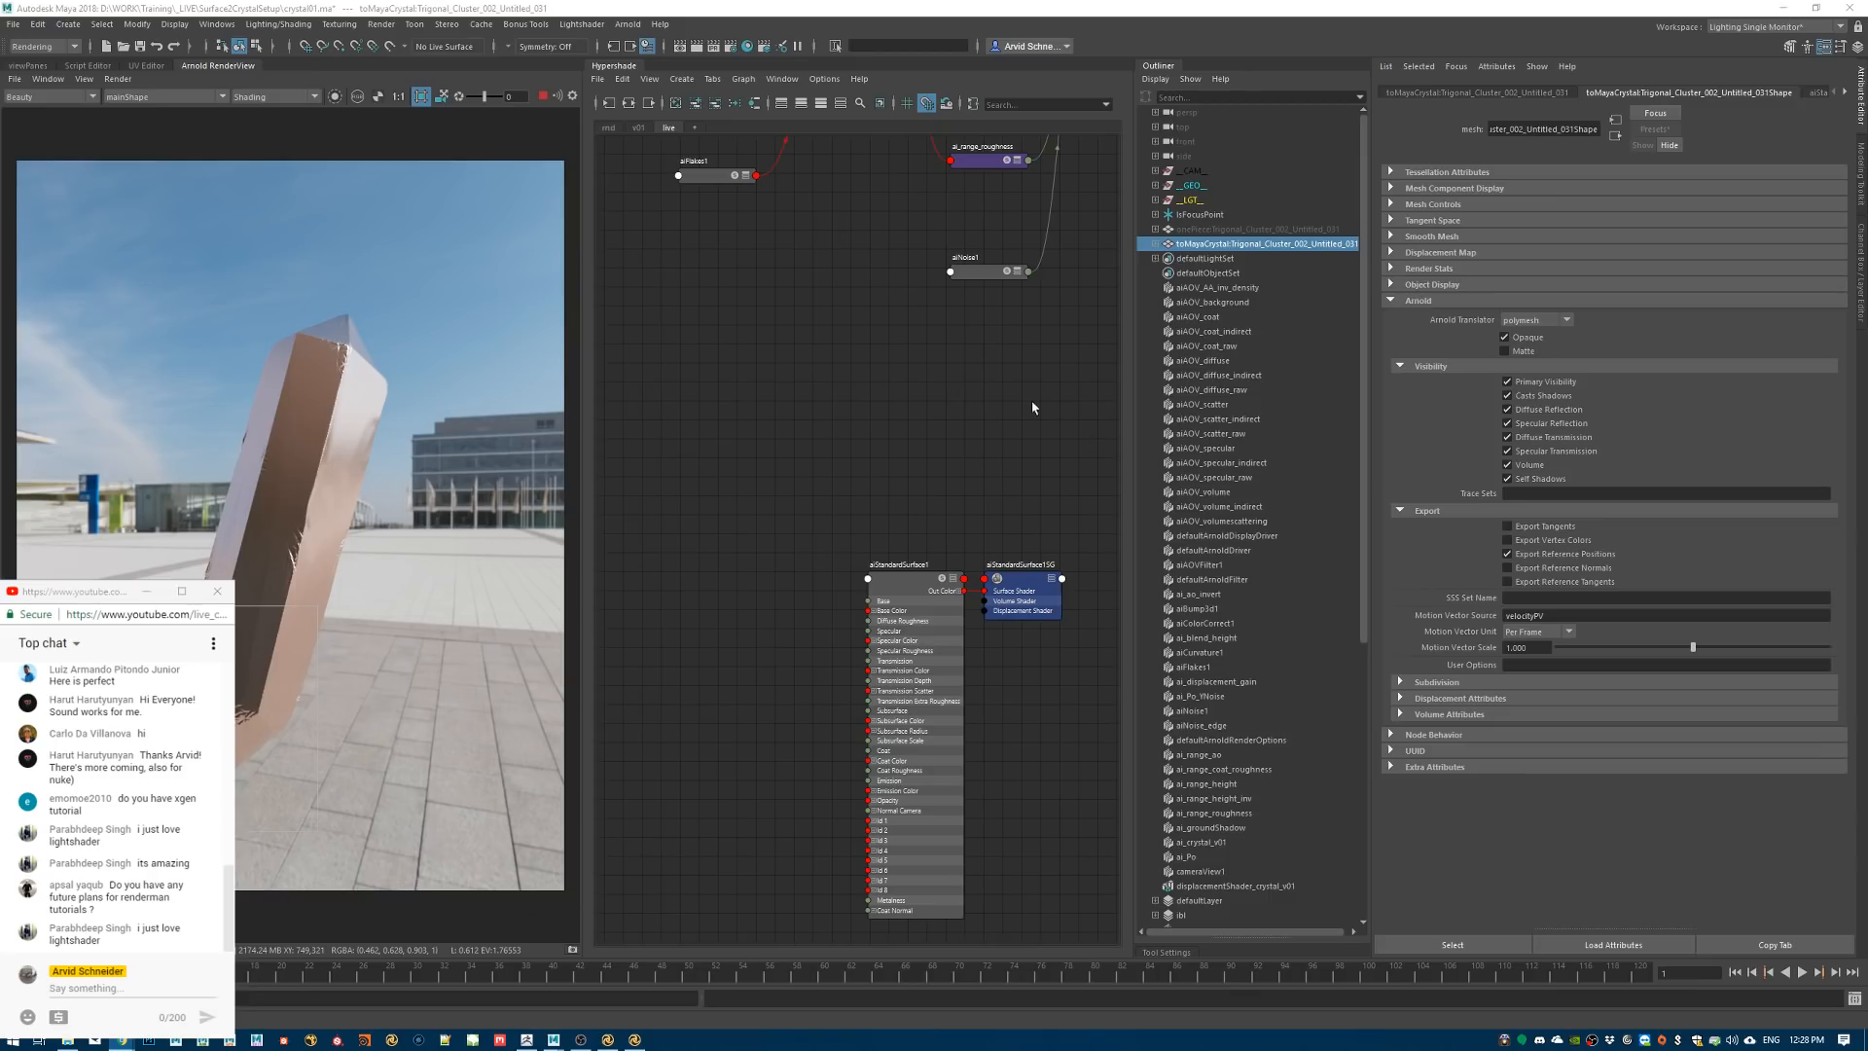
{"action": "left_click_drag", "start_coordinate": [231, 256], "coordinate": [433, 511]}
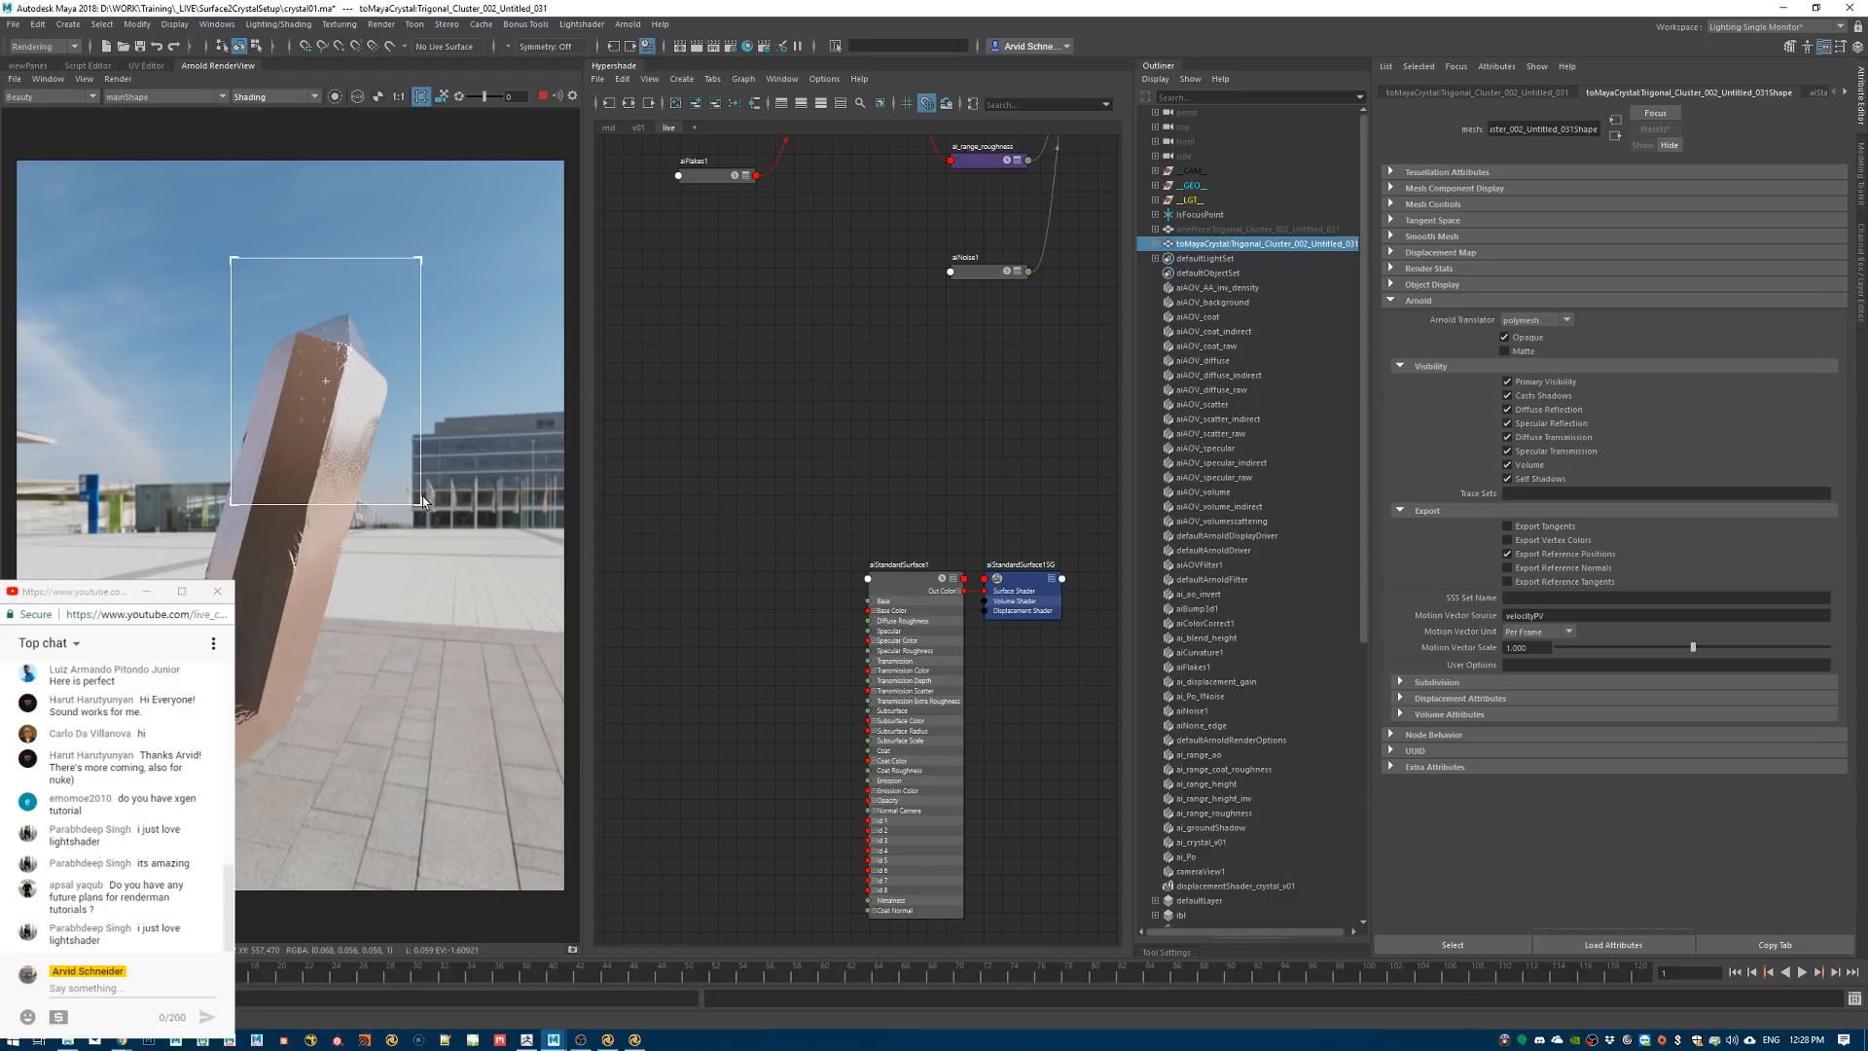
{"action": "left_click_drag", "start_coordinate": [164, 270], "coordinate": [457, 697]}
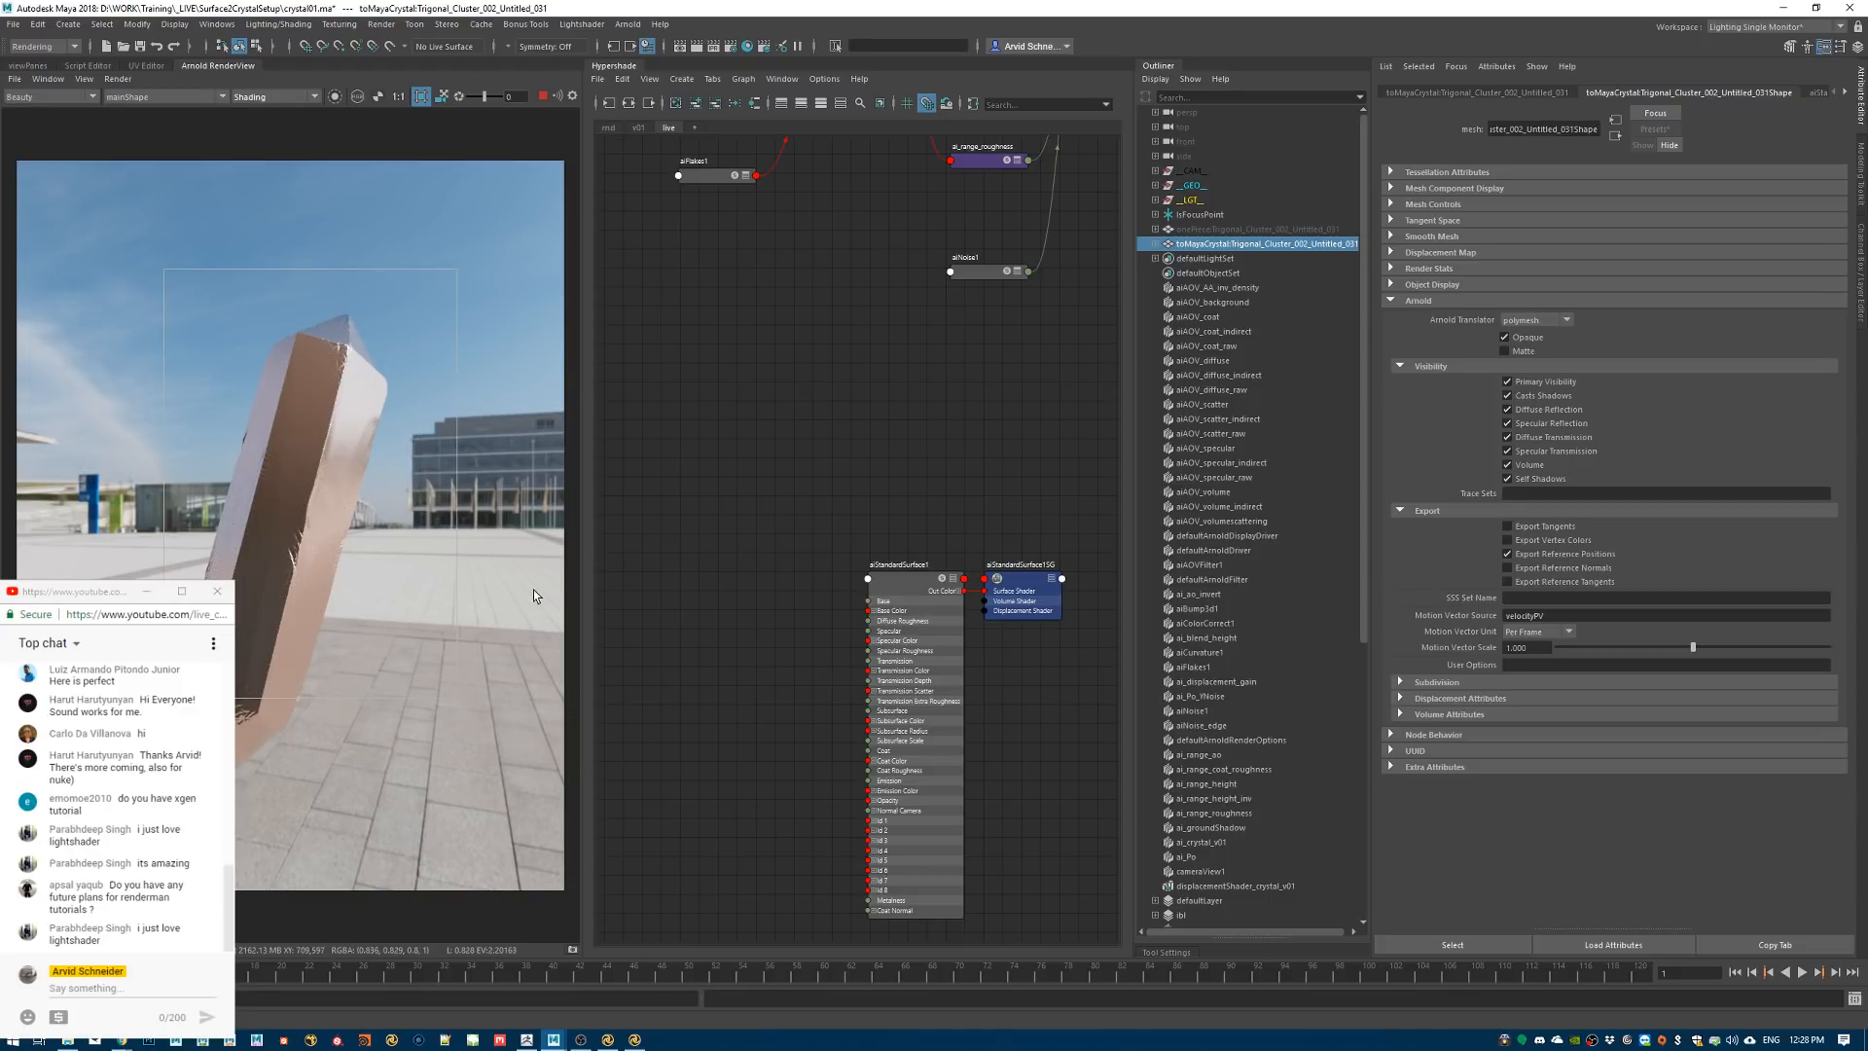
Select the crystal in the render and show the attributes of its aiStandardSurface1 material
{"action": "left_click", "coordinate": [427, 470]}
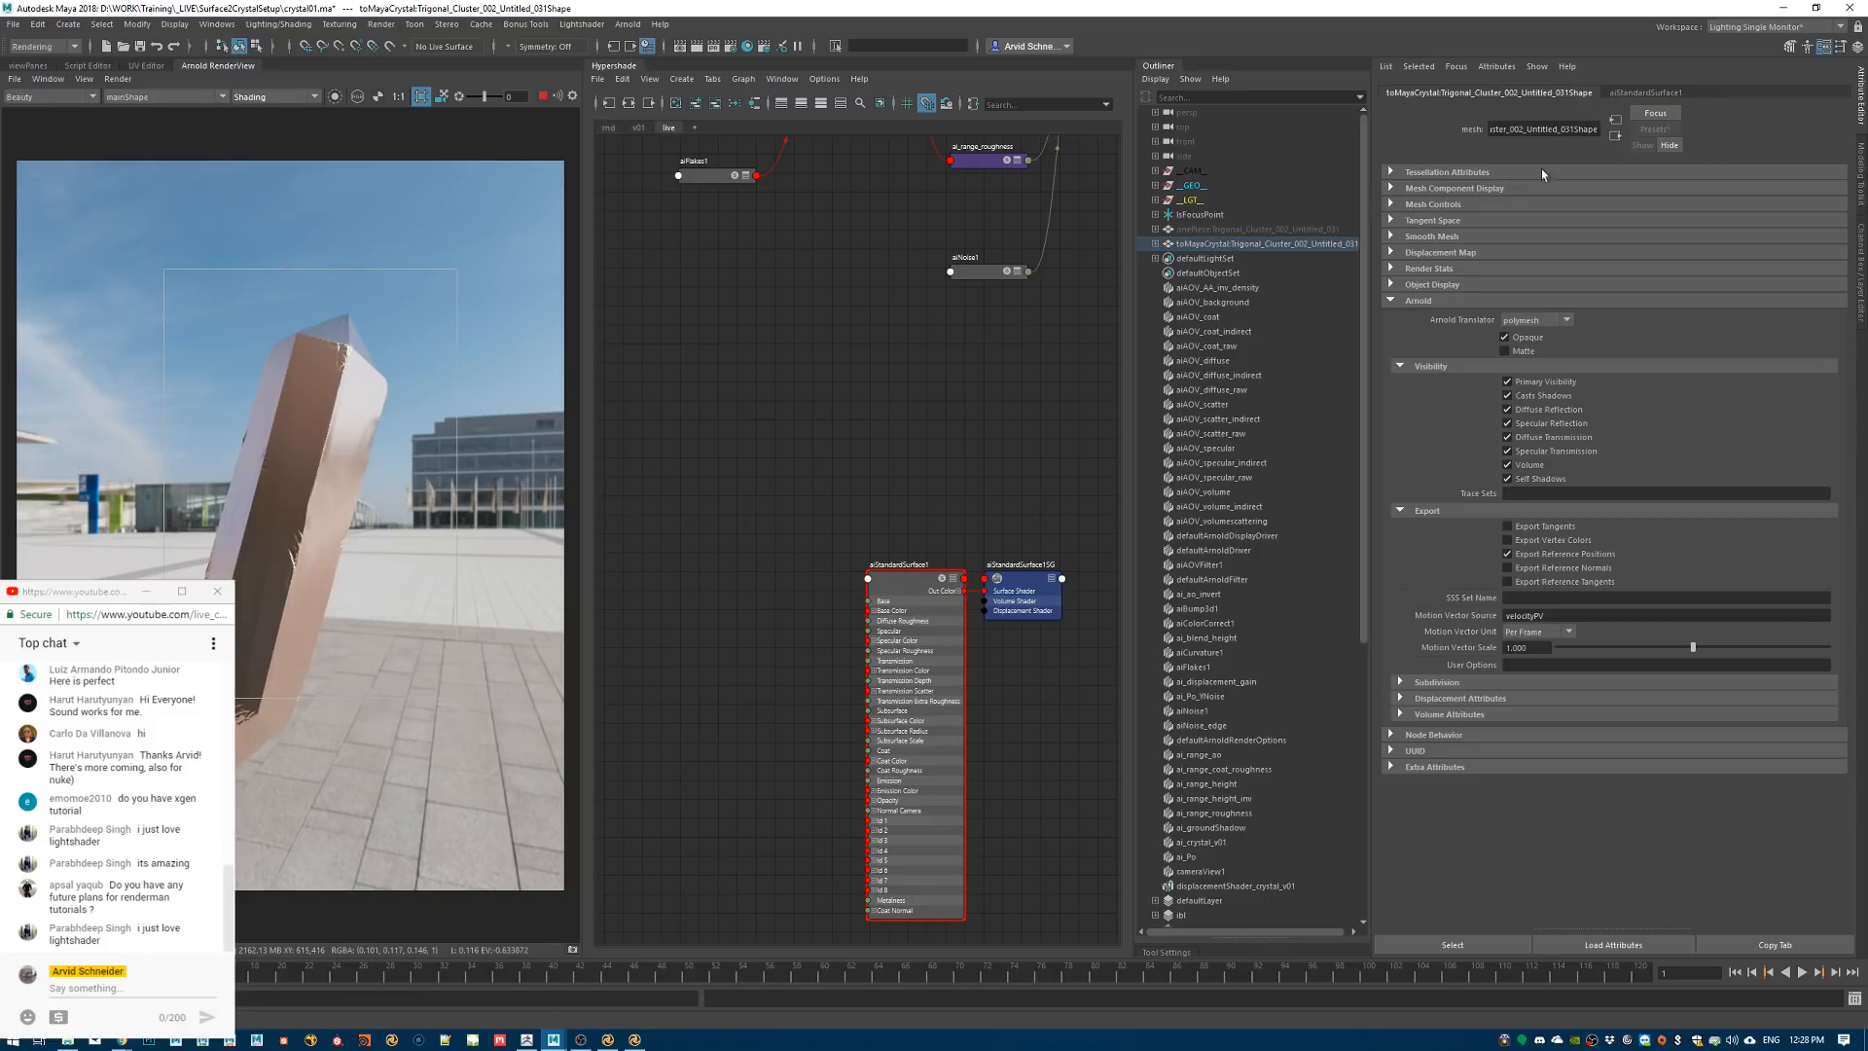
{"action": "left_click", "coordinate": [1651, 94]}
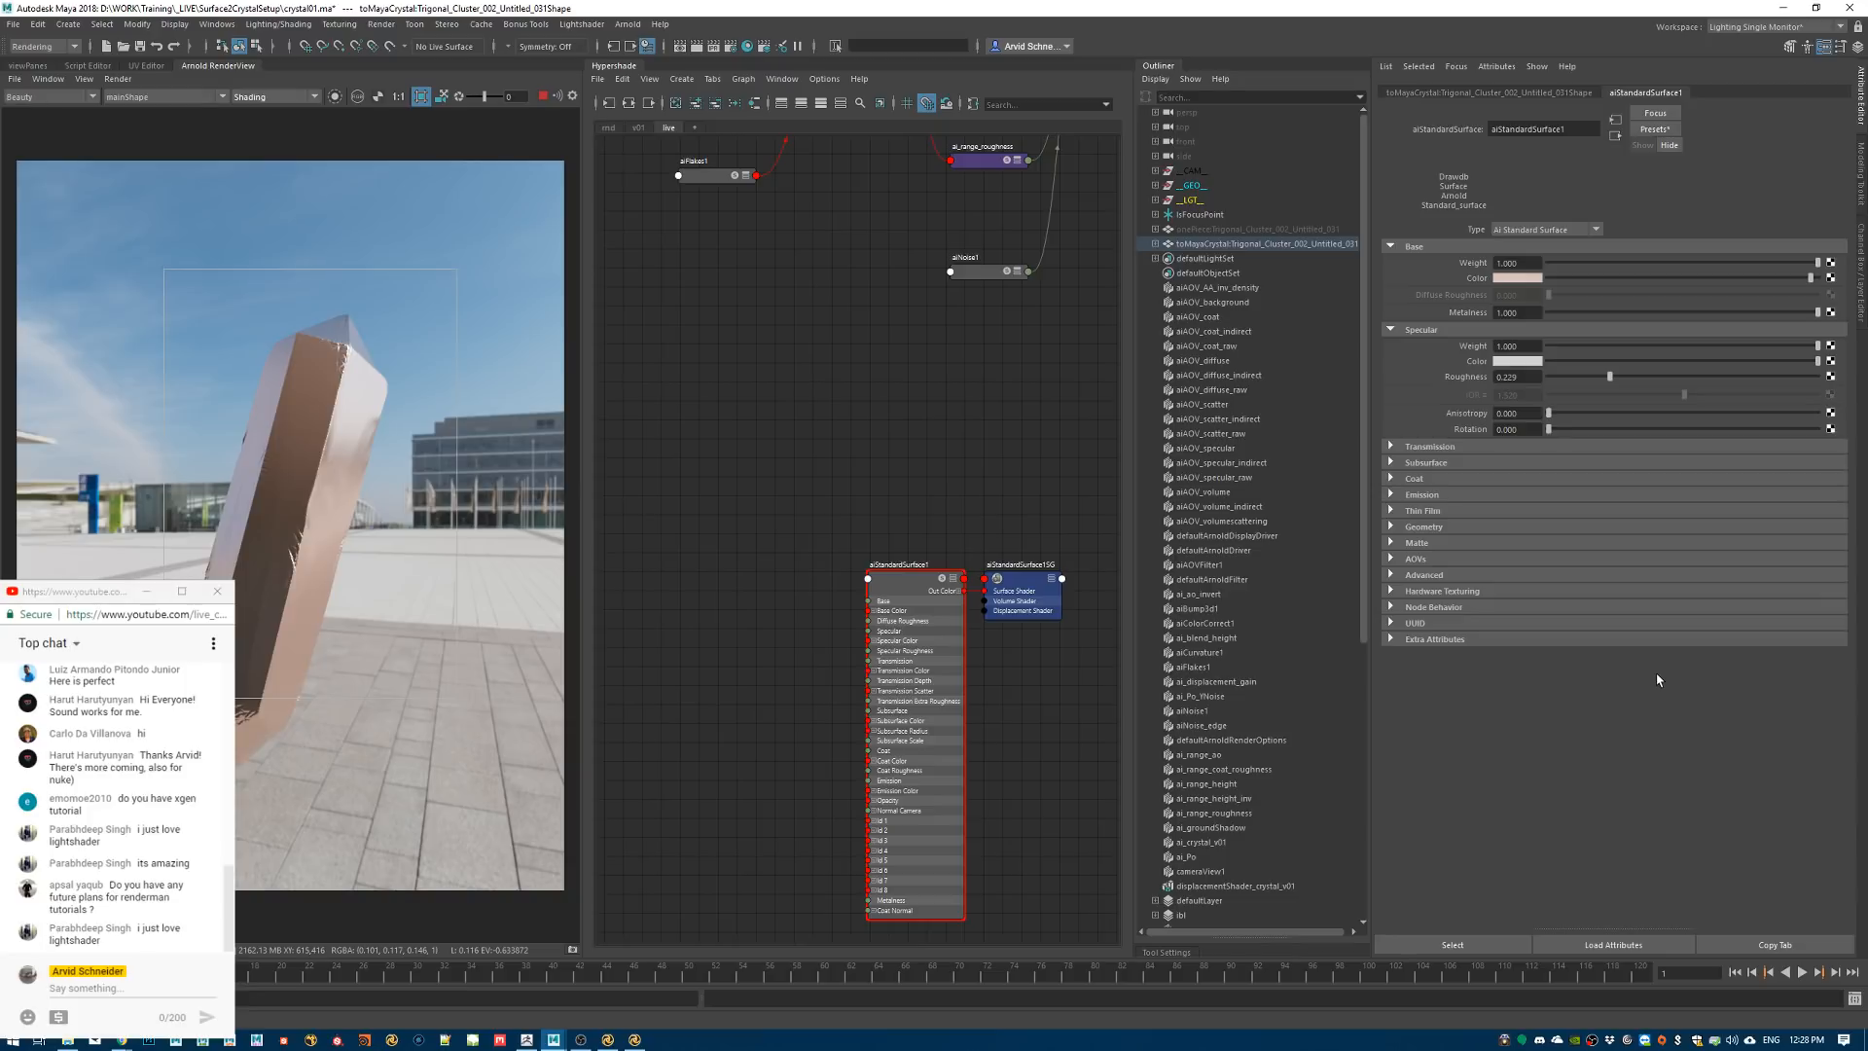
Switch to 5KPlayer, check its AirPlay service settings, and close the settings and player windows
{"action": "left_click", "coordinate": [1505, 1040]}
{"action": "left_click", "coordinate": [1056, 580]}
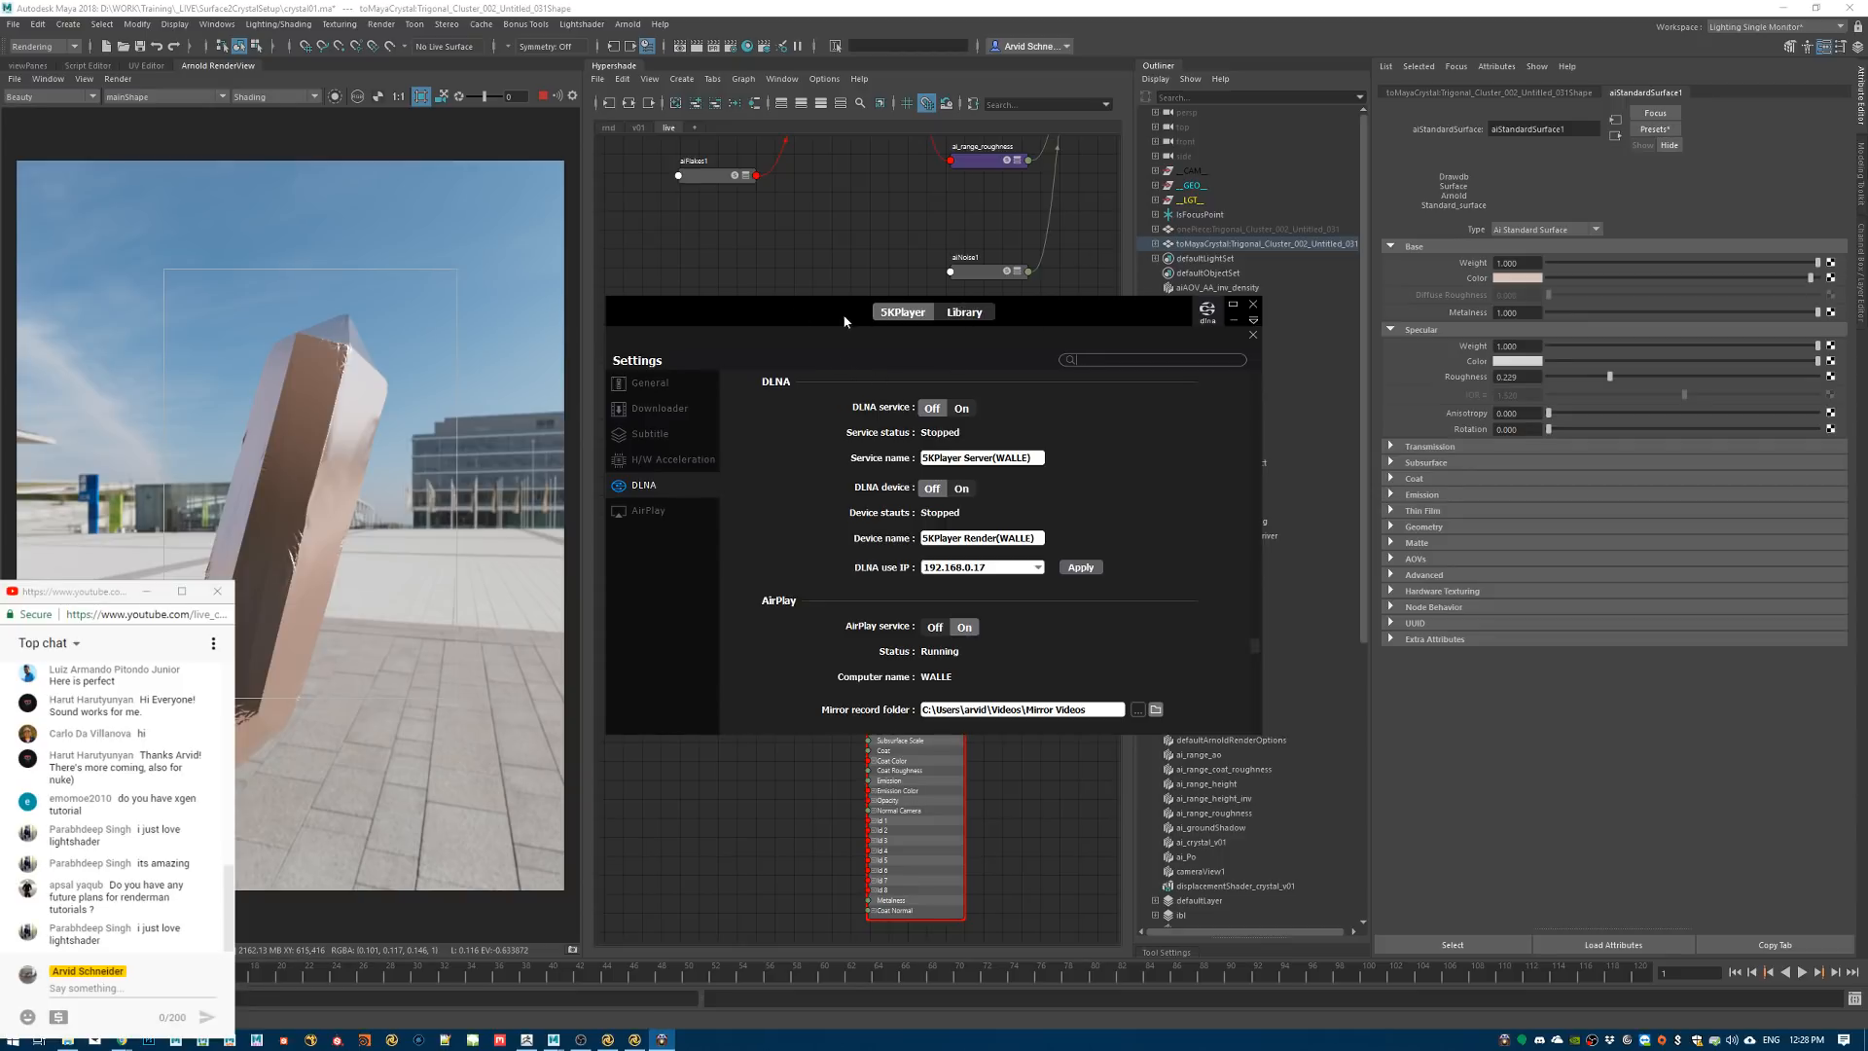
{"action": "left_click", "coordinate": [648, 510]}
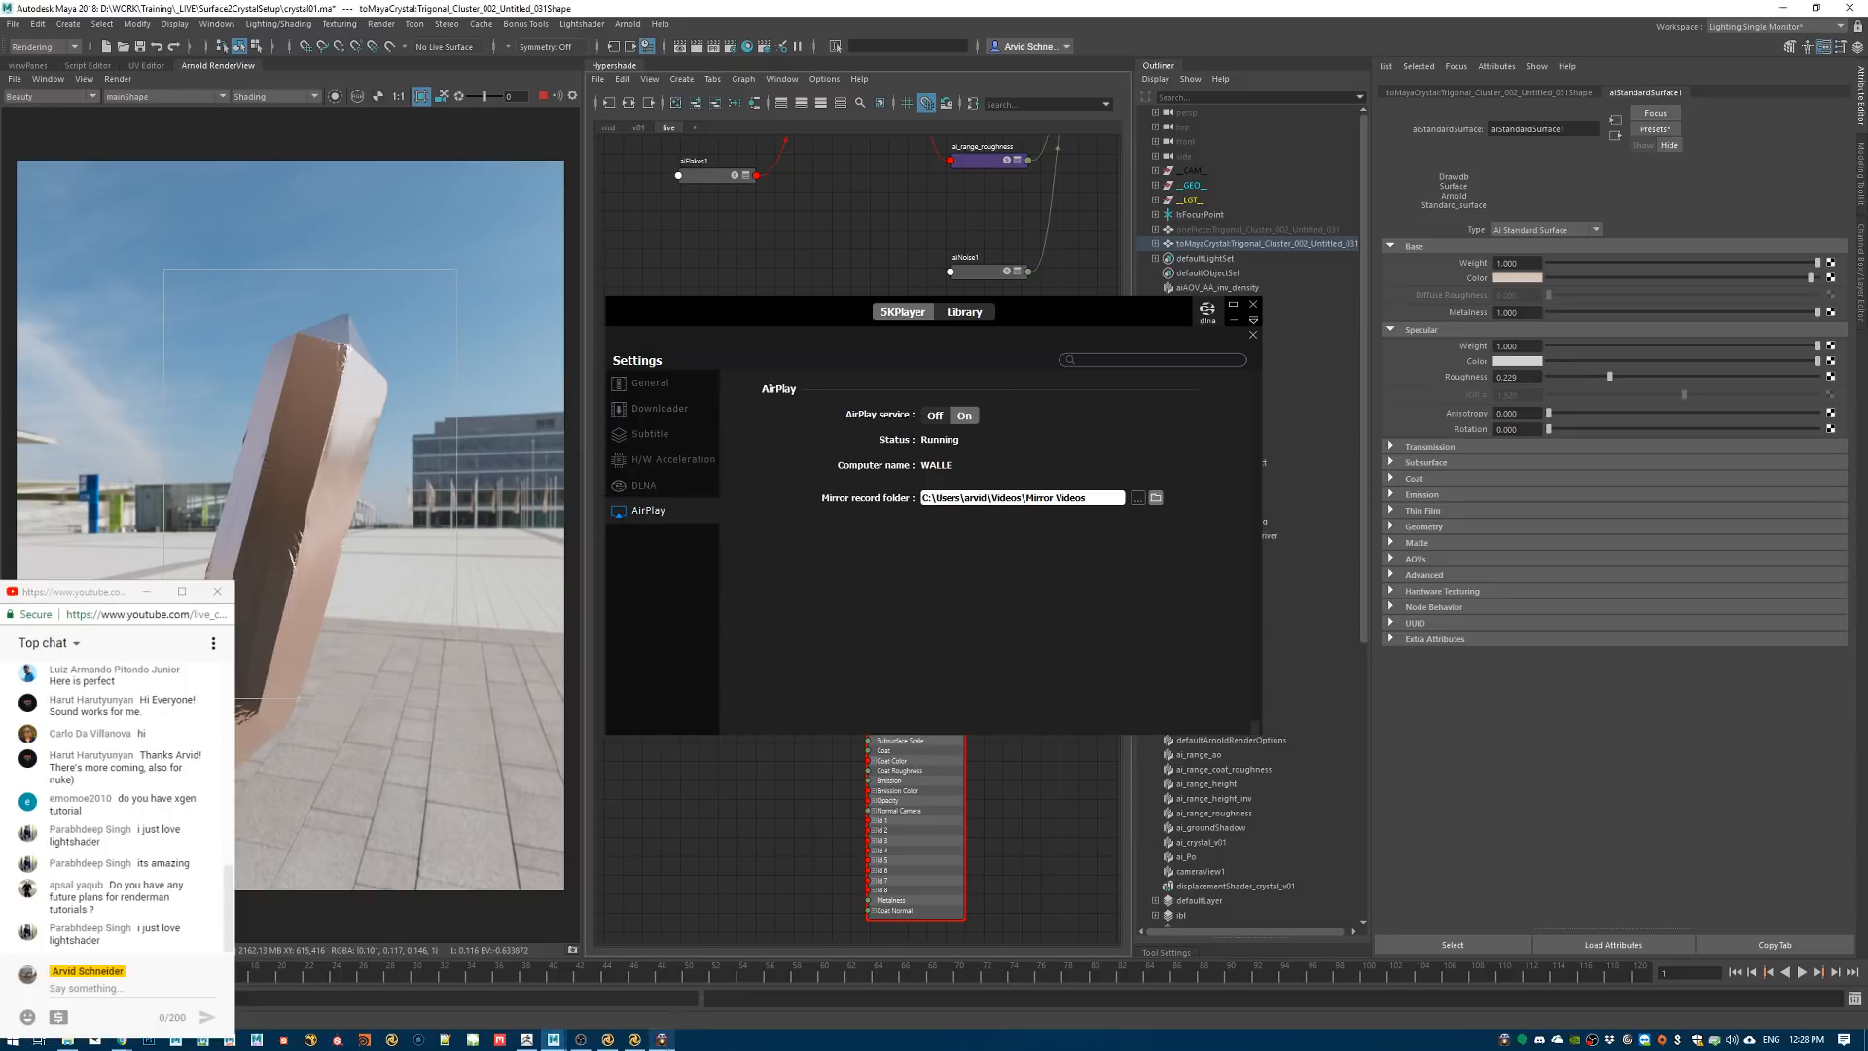
{"action": "right_click", "coordinate": [661, 1039]}
{"action": "left_click", "coordinate": [654, 1010]}
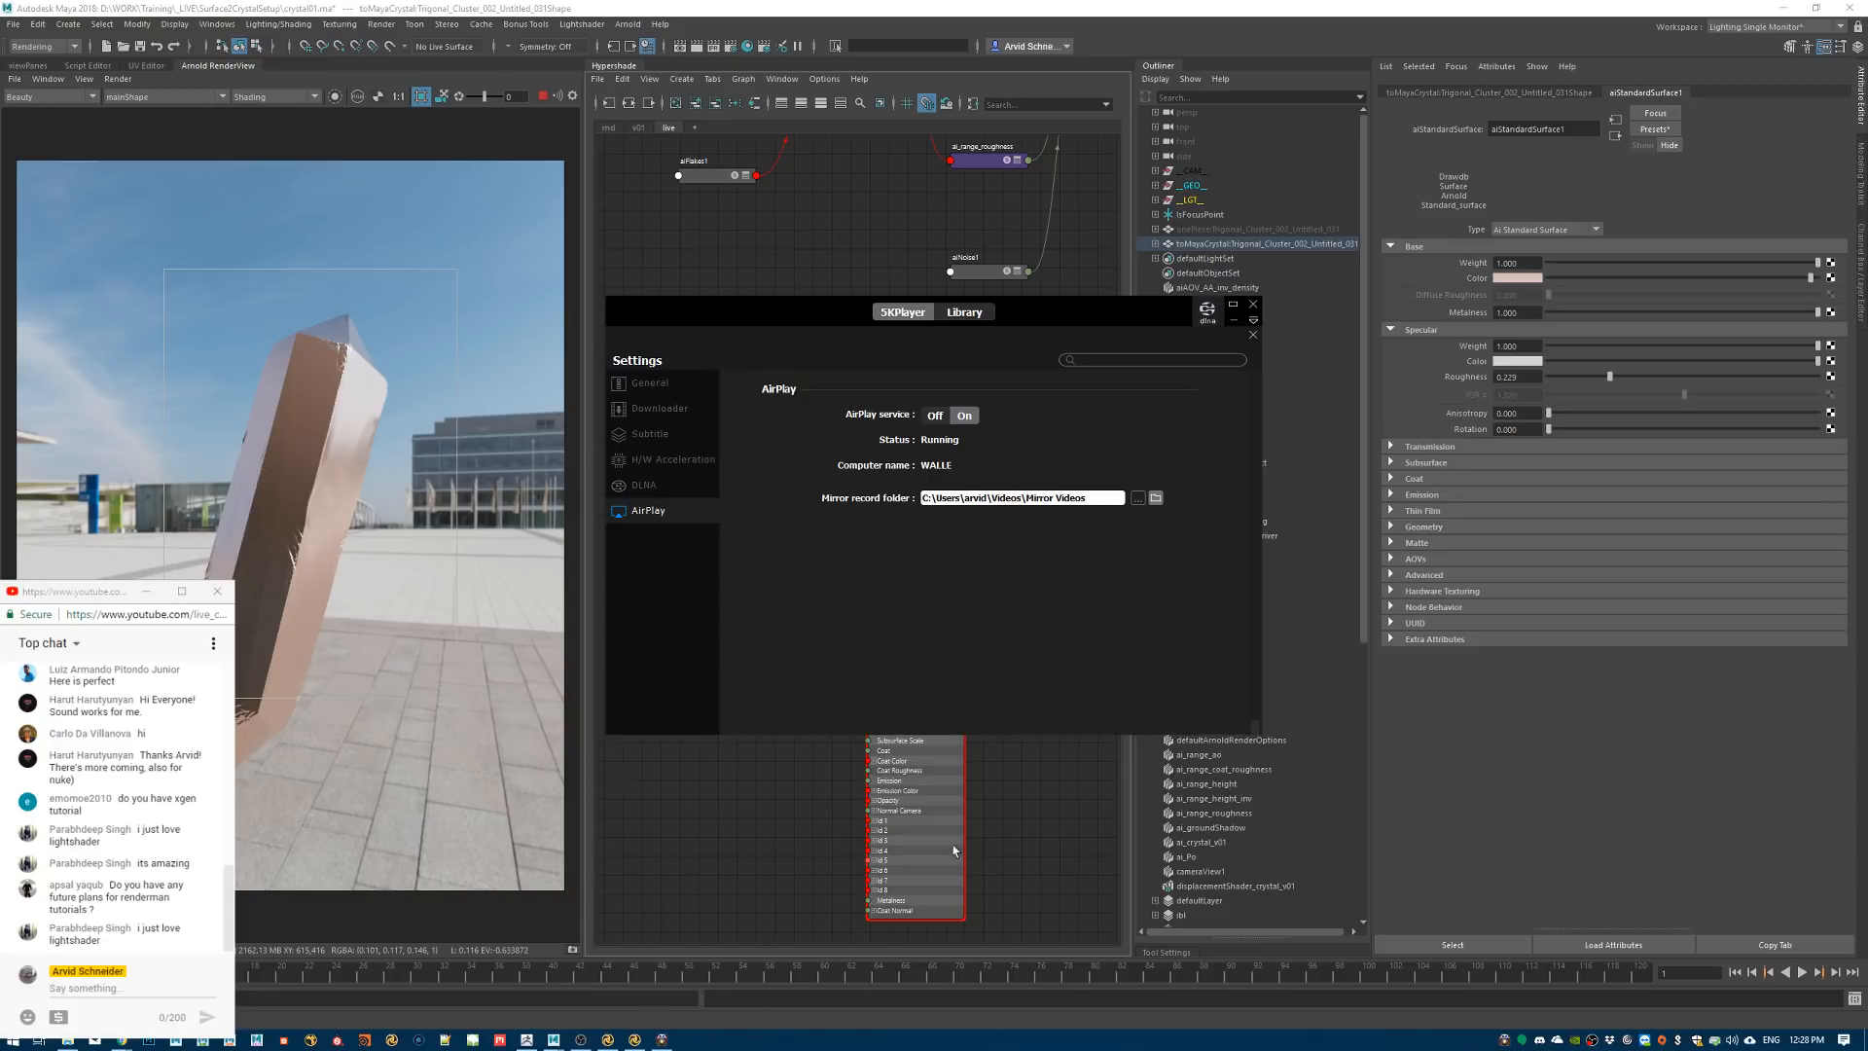
{"action": "left_click_drag", "start_coordinate": [1041, 905], "coordinate": [809, 786]}
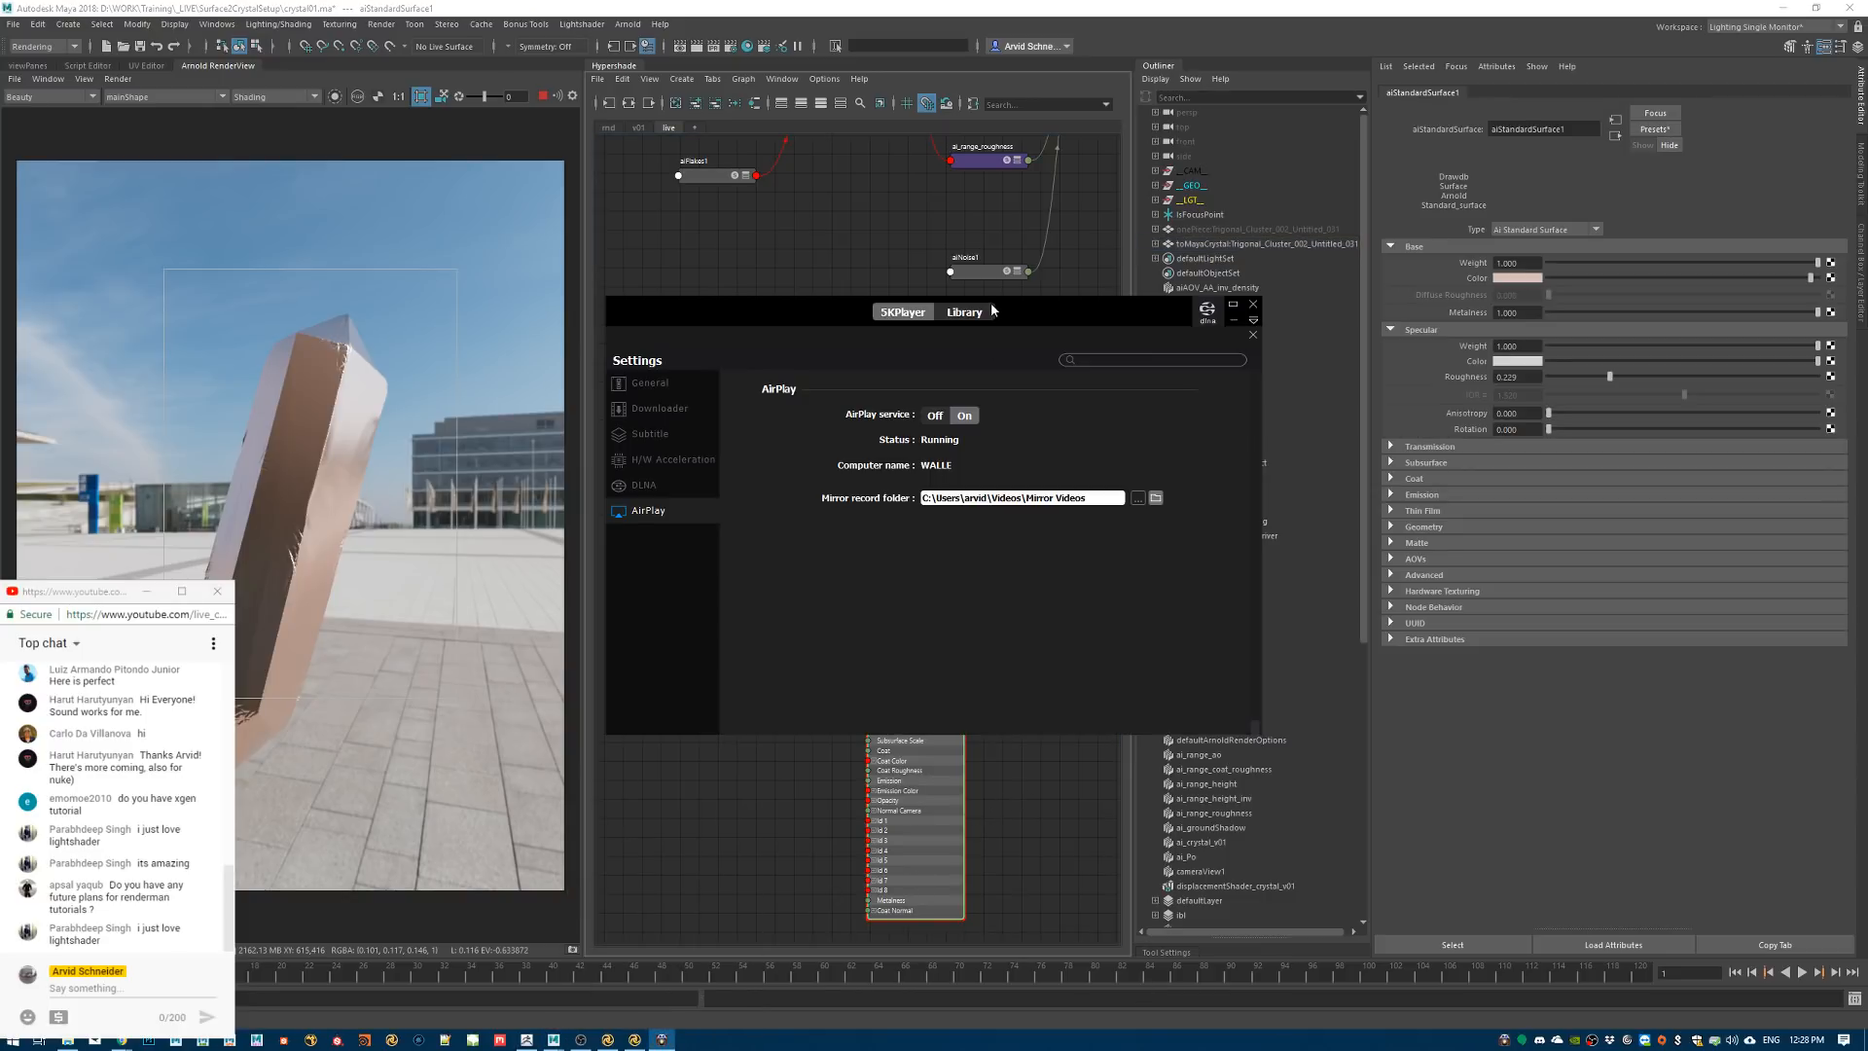
{"action": "left_click_drag", "start_coordinate": [905, 441], "coordinate": [1240, 494]}
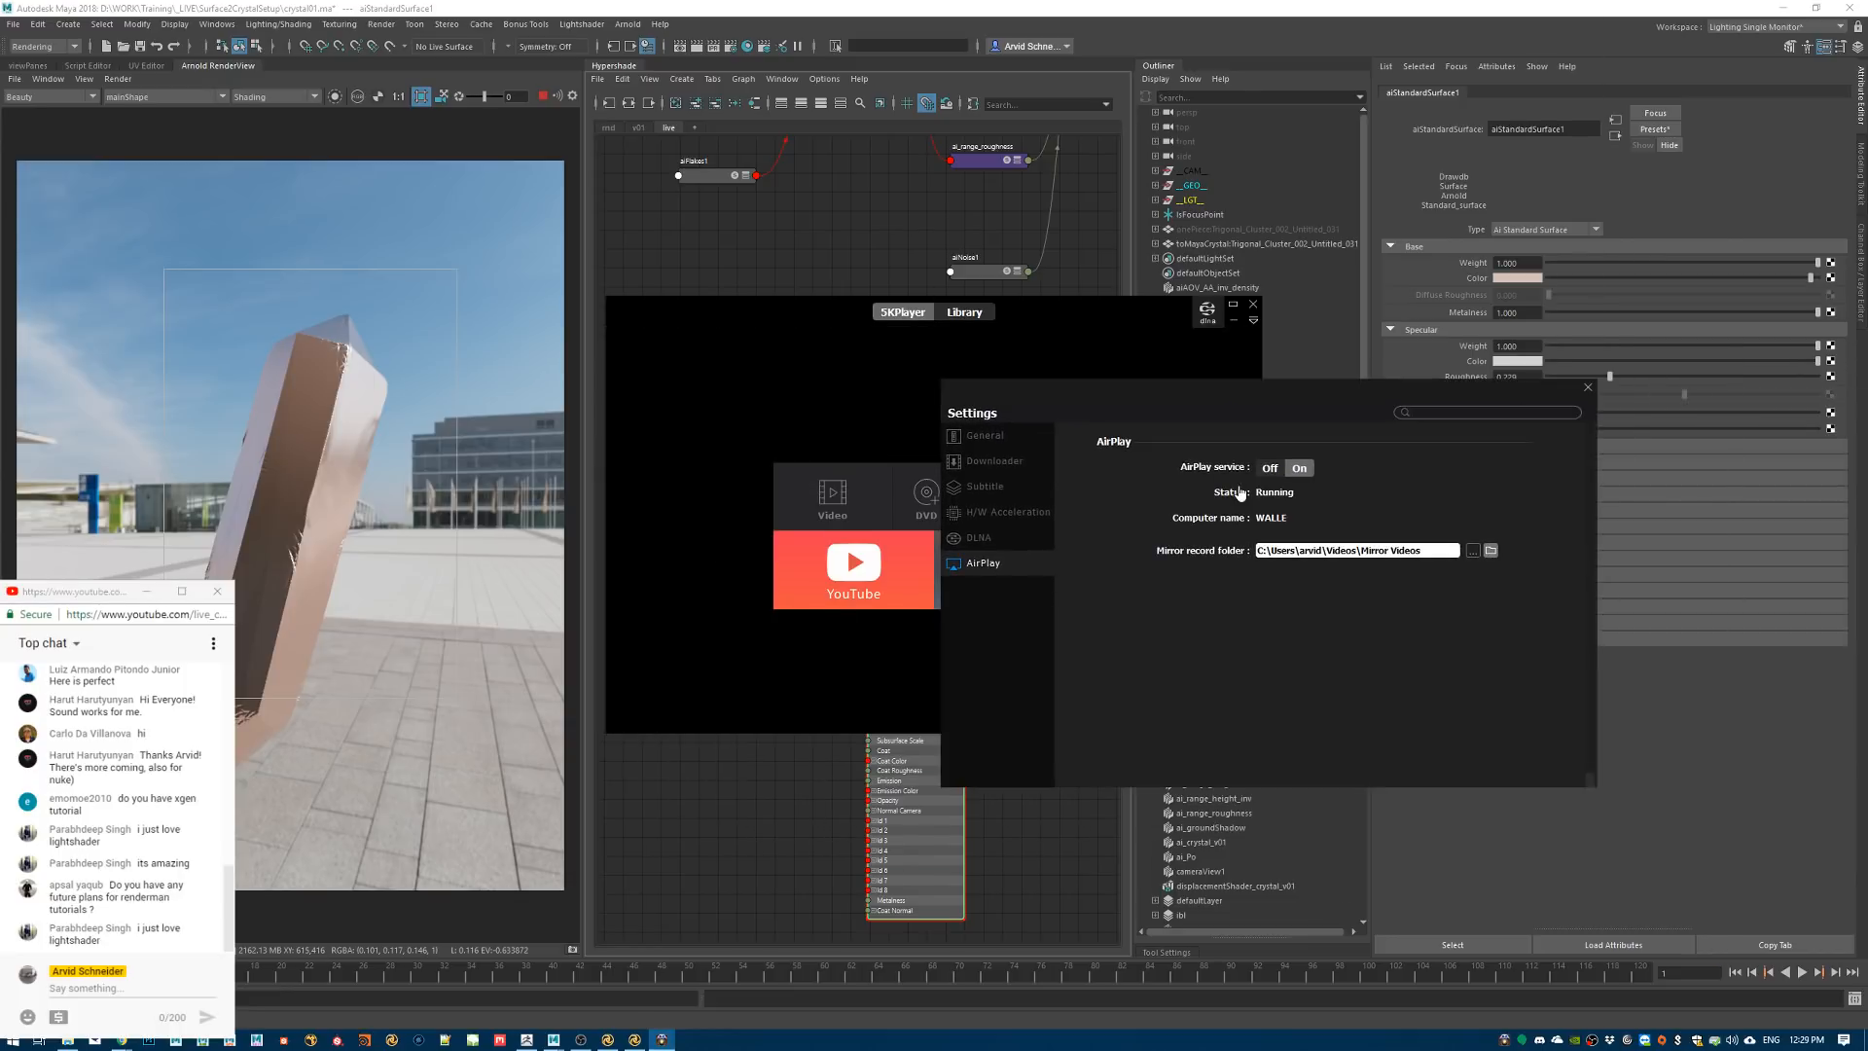
{"action": "left_click", "coordinate": [1588, 387]}
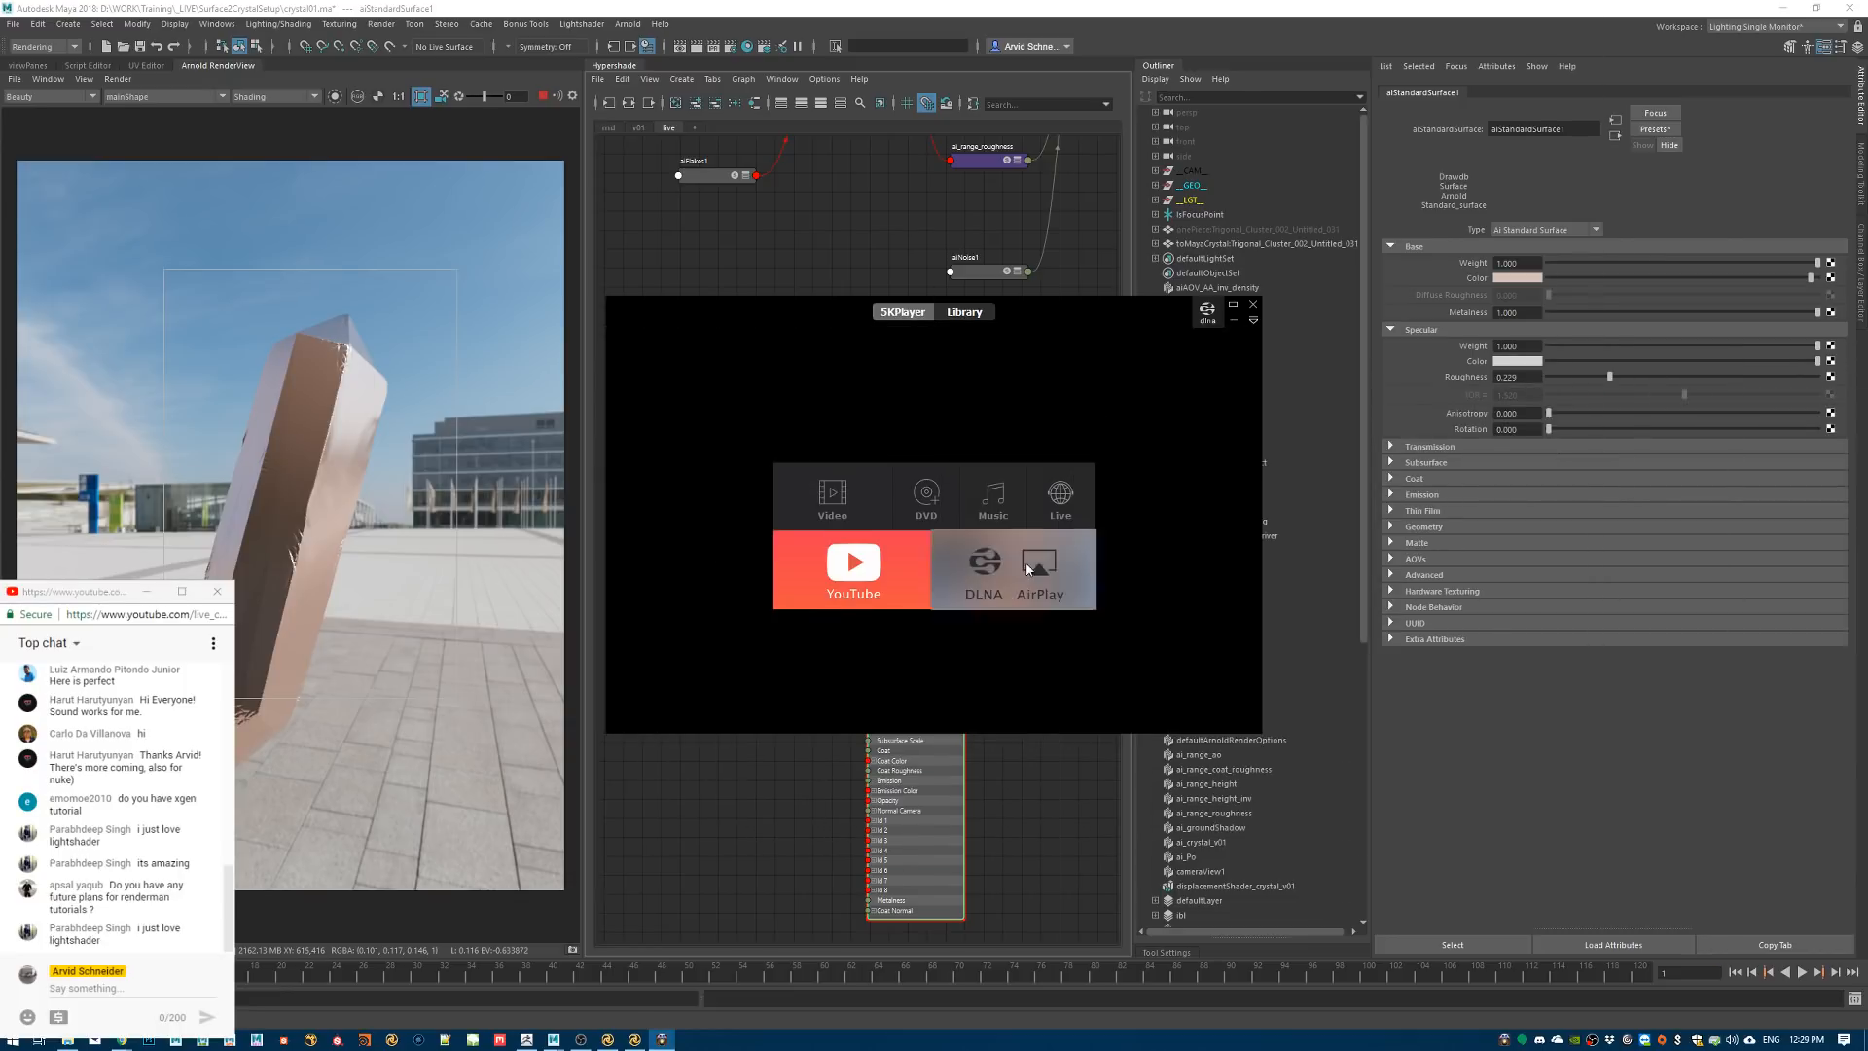
{"action": "left_click", "coordinate": [1252, 305]}
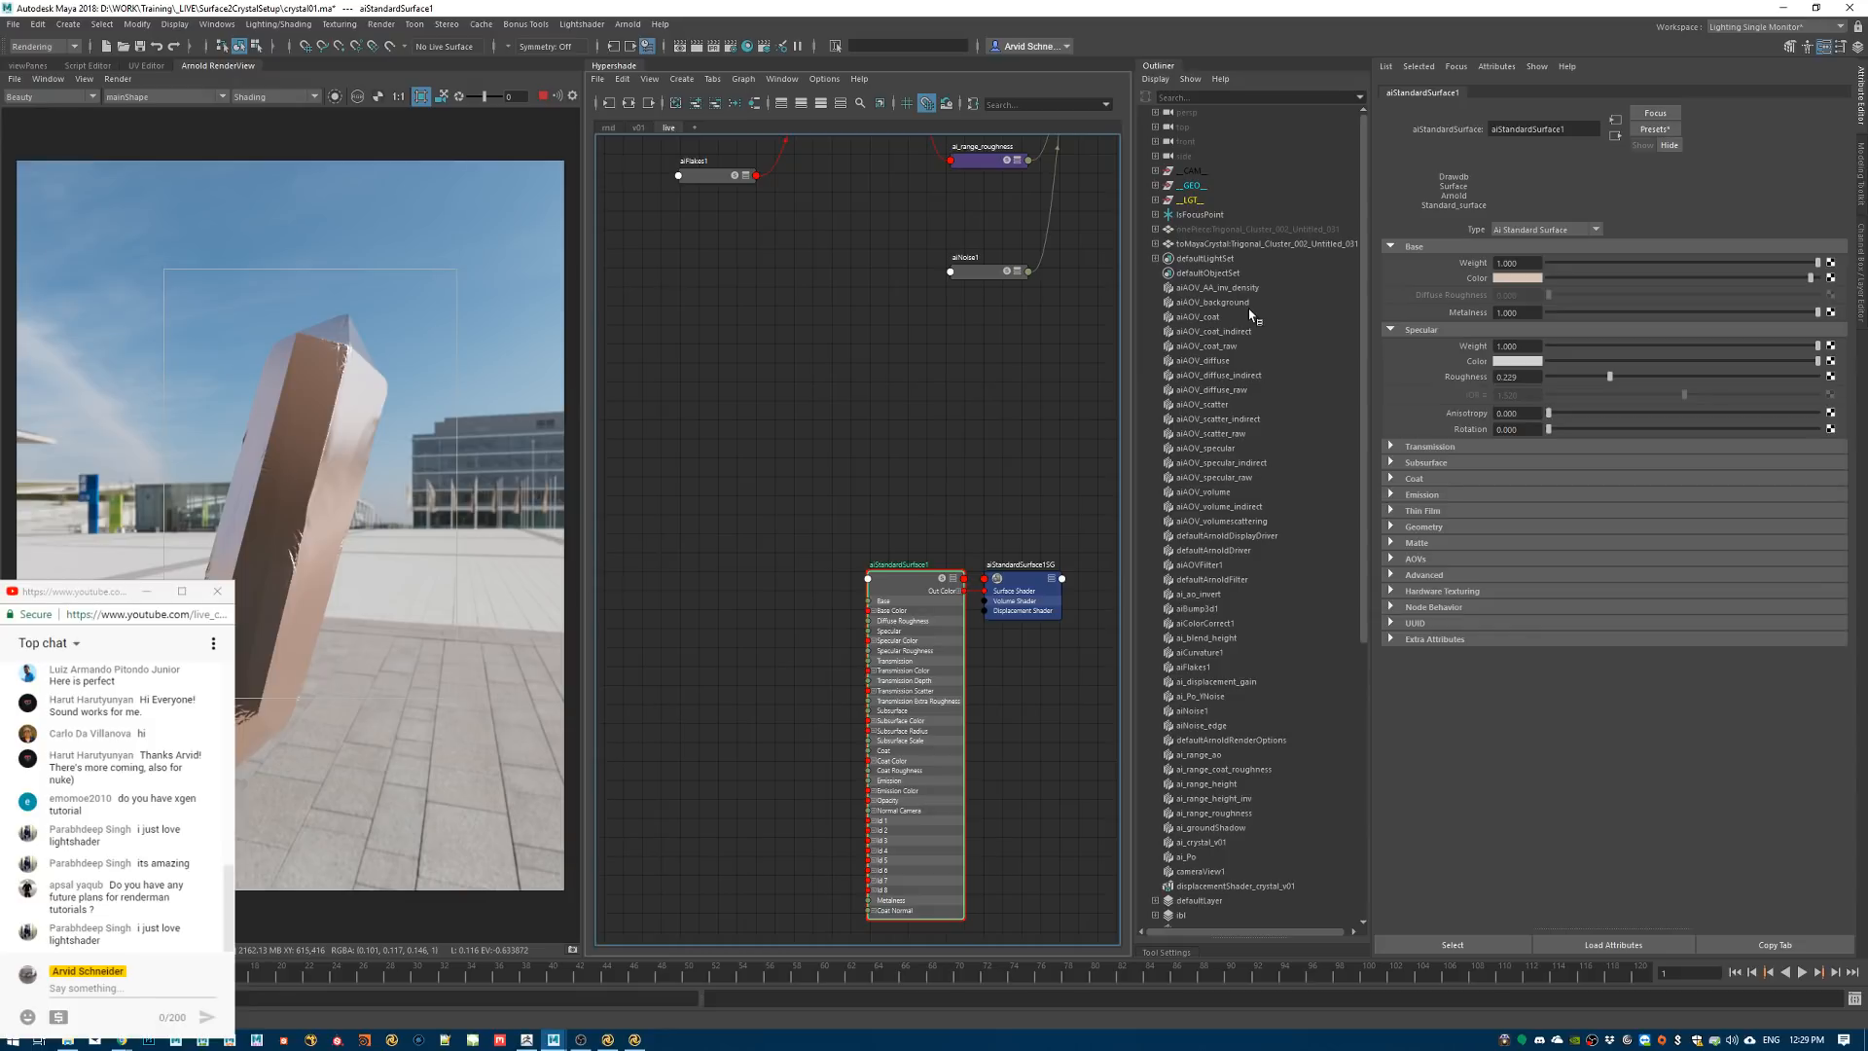
Reopen 5KPlayer from the system tray and move its window off to the neighbouring monitor
{"action": "right_click", "coordinate": [1504, 1039]}
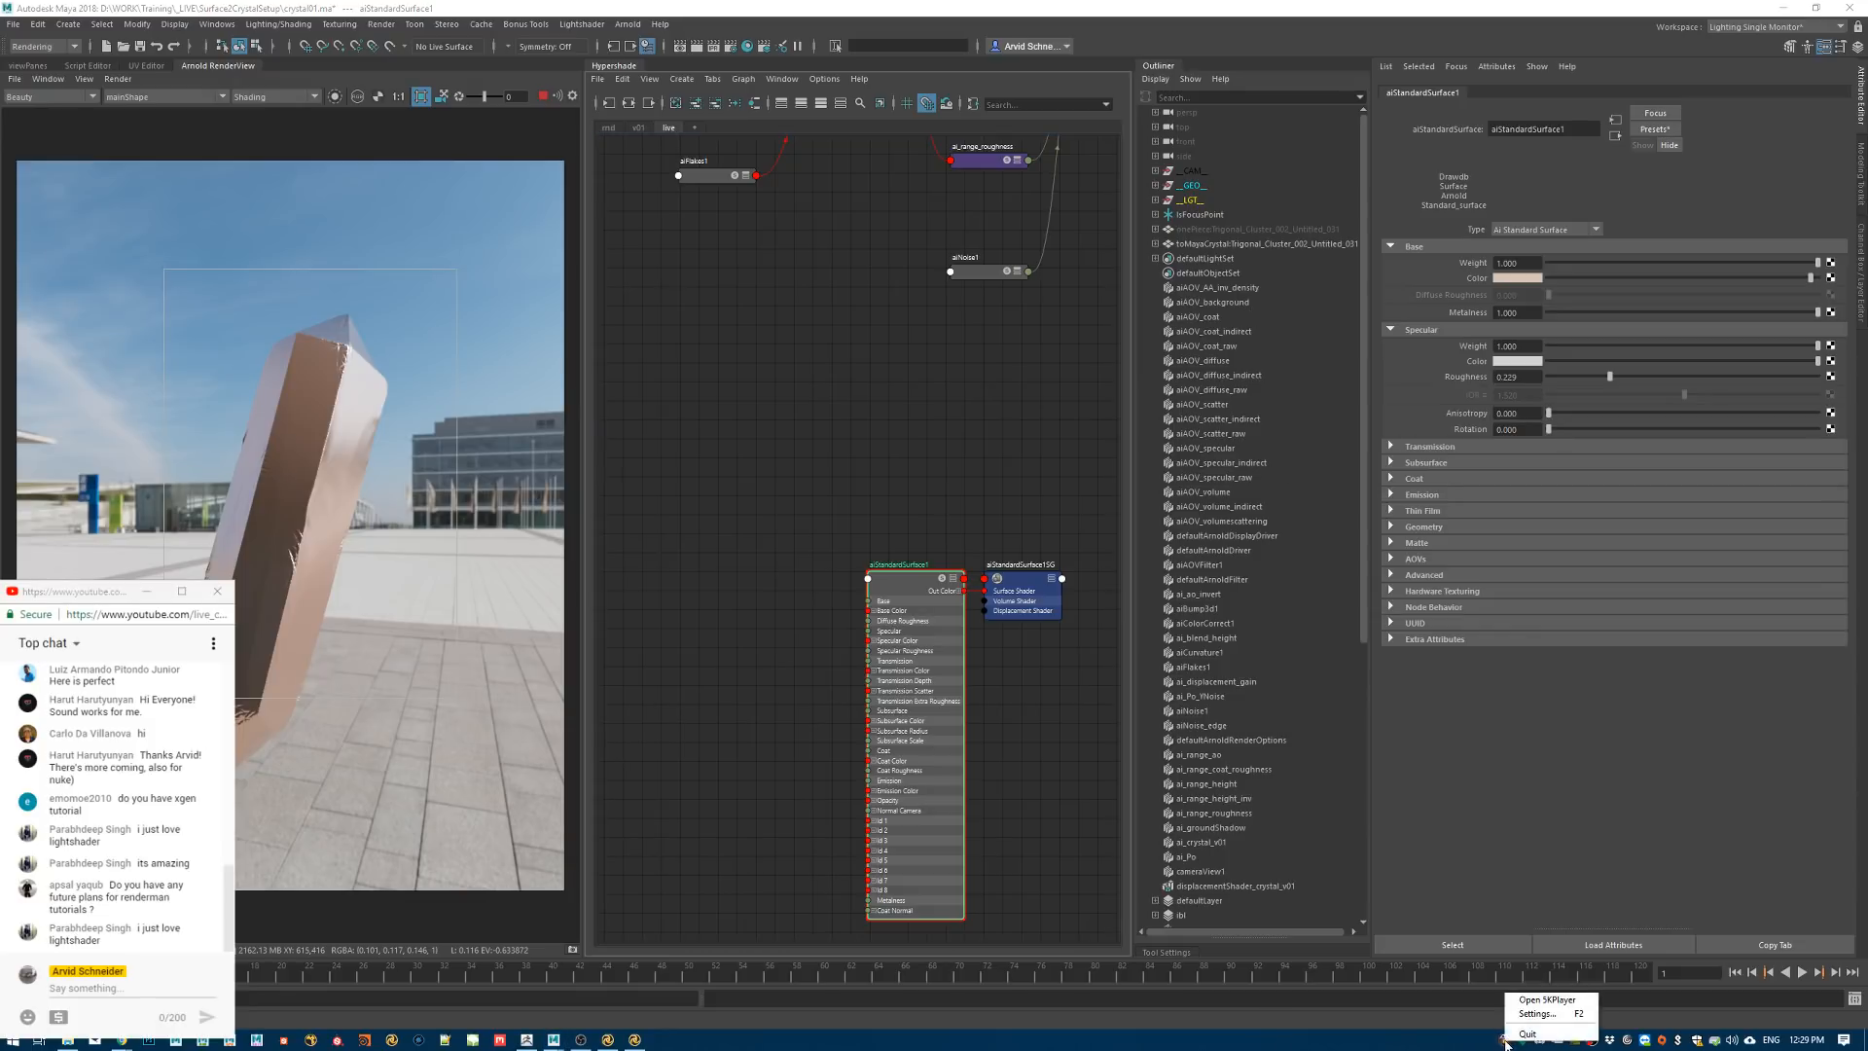
{"action": "left_click", "coordinate": [1547, 999]}
{"action": "left_click_drag", "start_coordinate": [1118, 701], "coordinate": [1867, 715]}
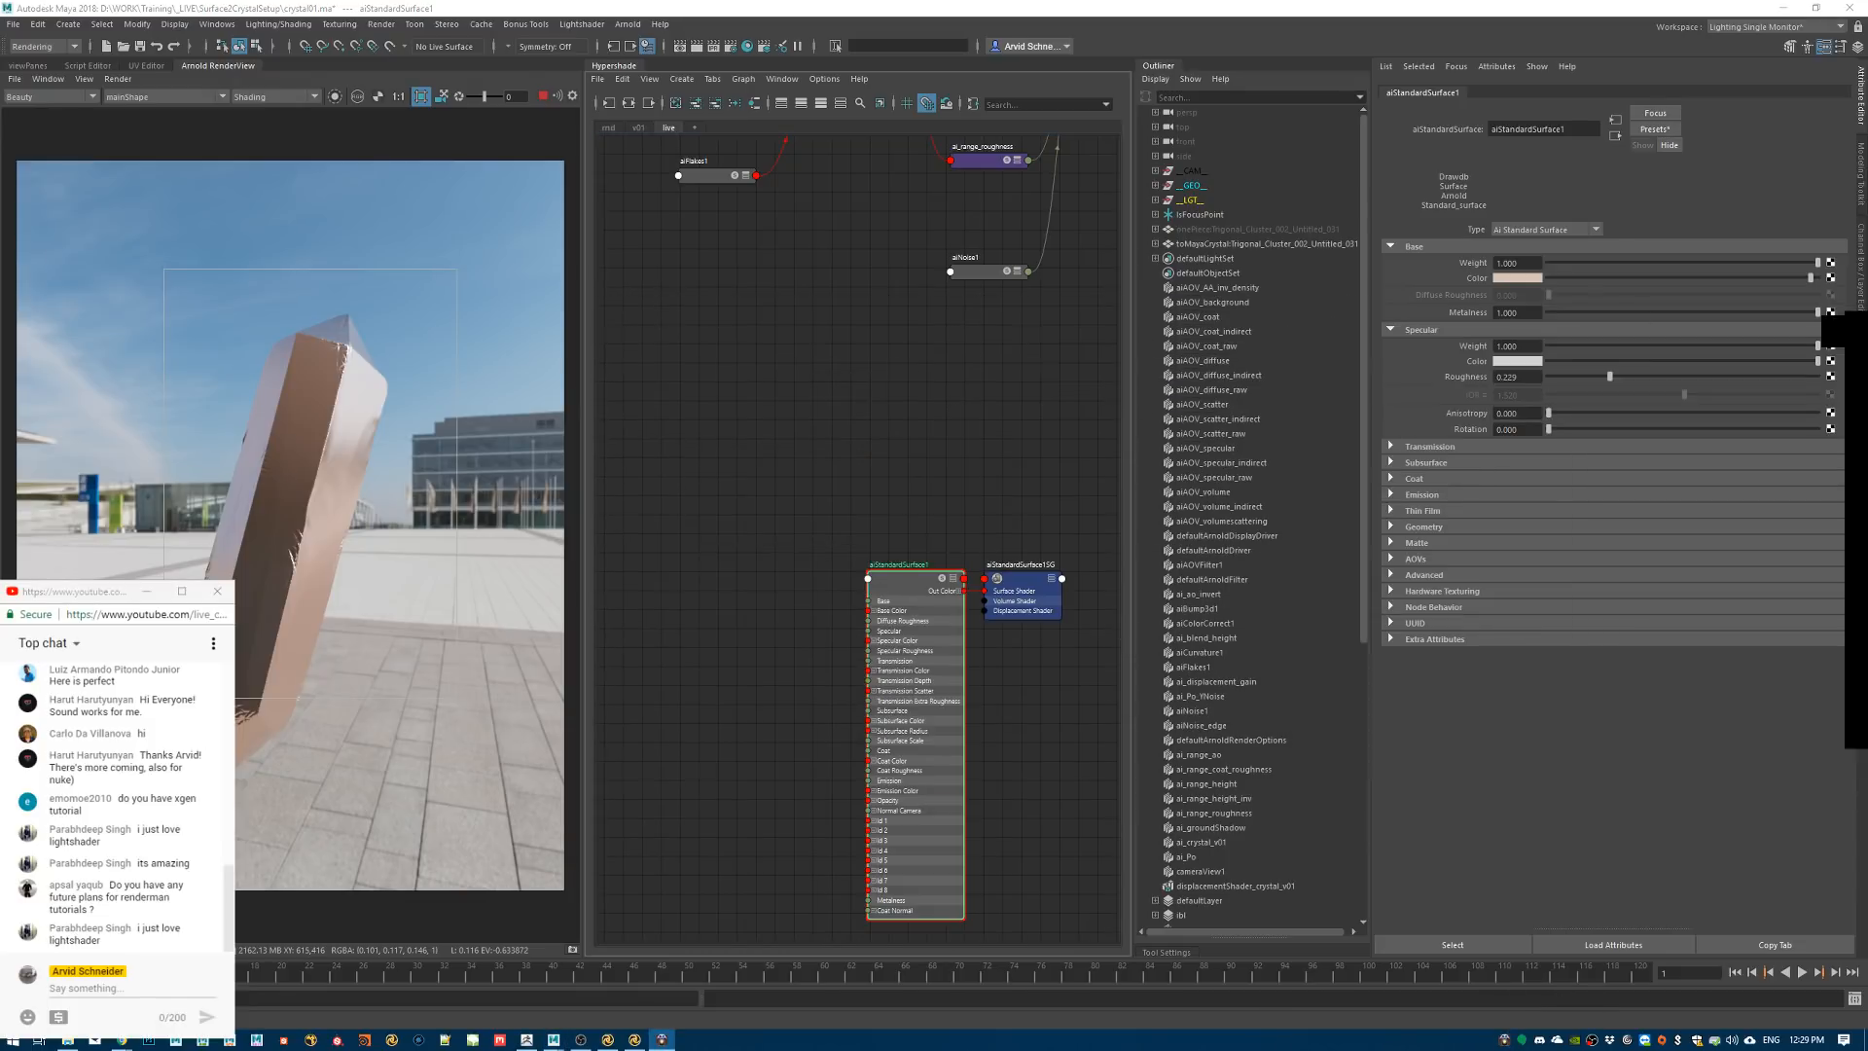
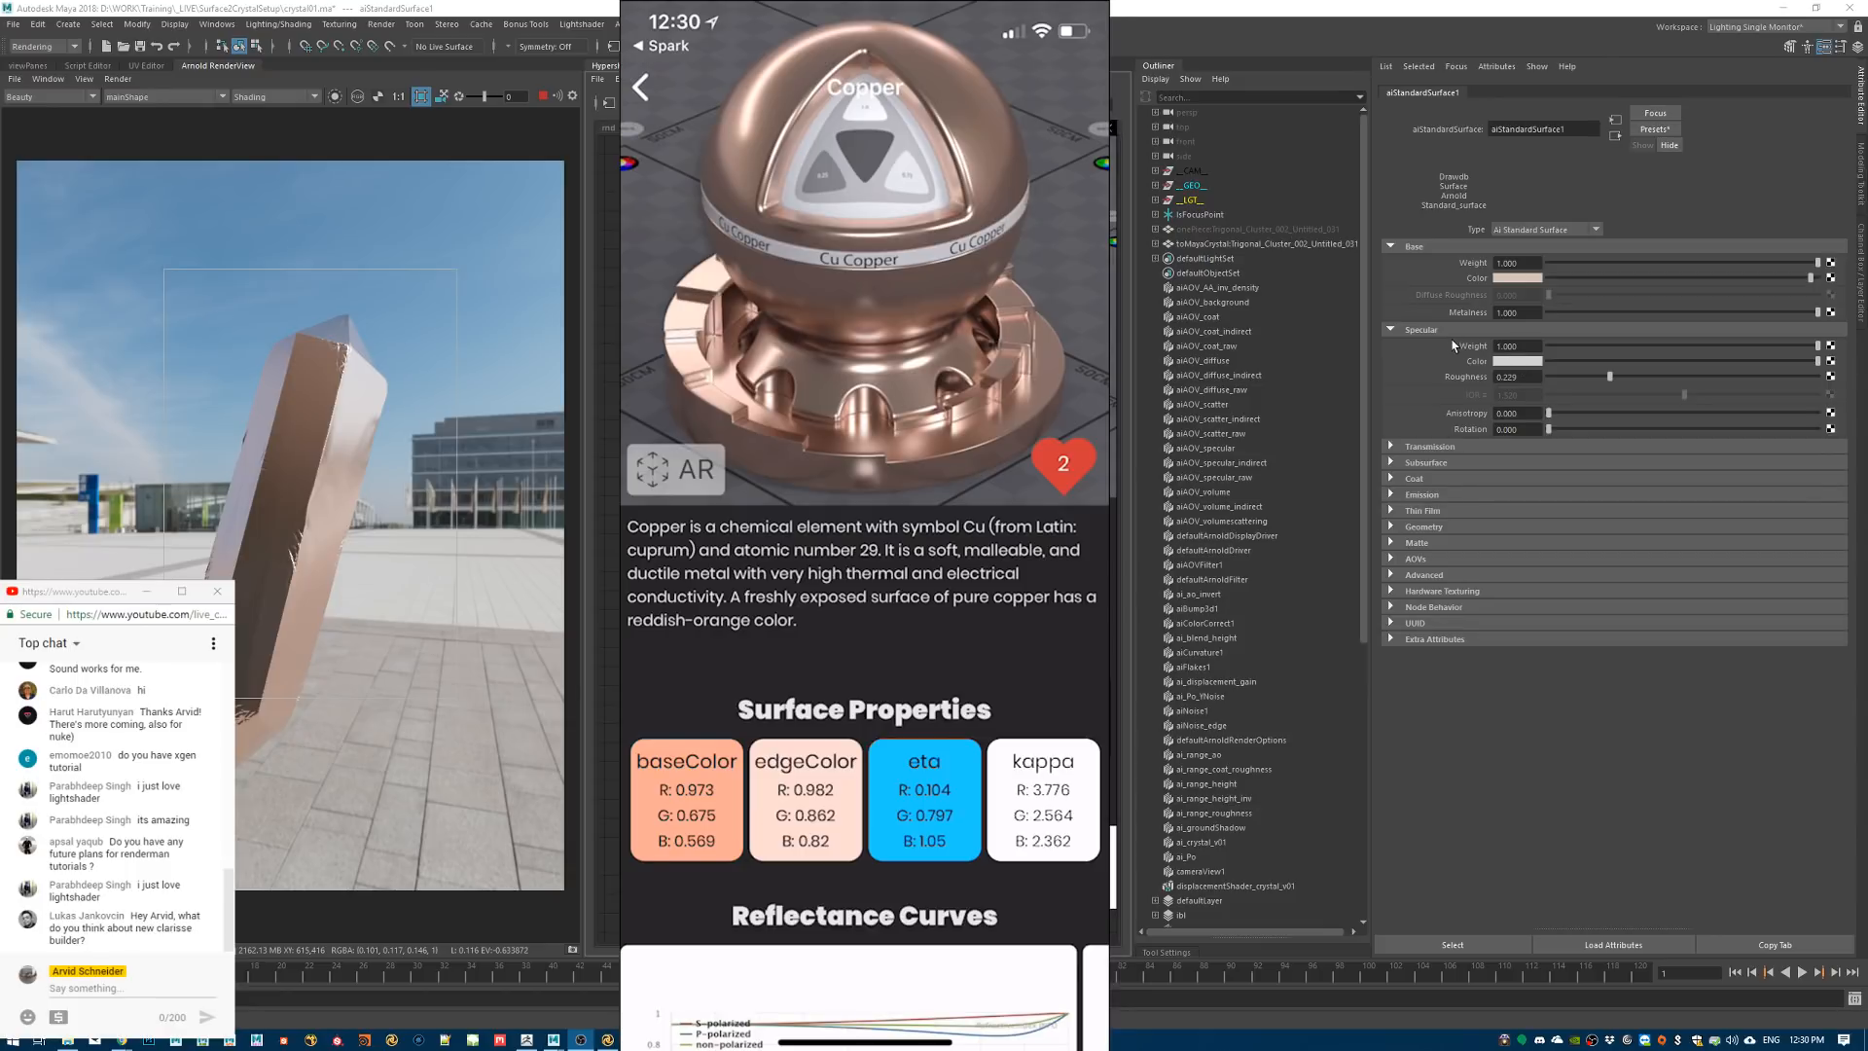
Give aiStandardSurface1 a pale copper specular color with hue 17.122, saturation 0.230 and value 0.963, and set its specular roughness to 0.223
{"action": "left_click", "coordinate": [1513, 362]}
{"action": "left_click", "coordinate": [1416, 353]}
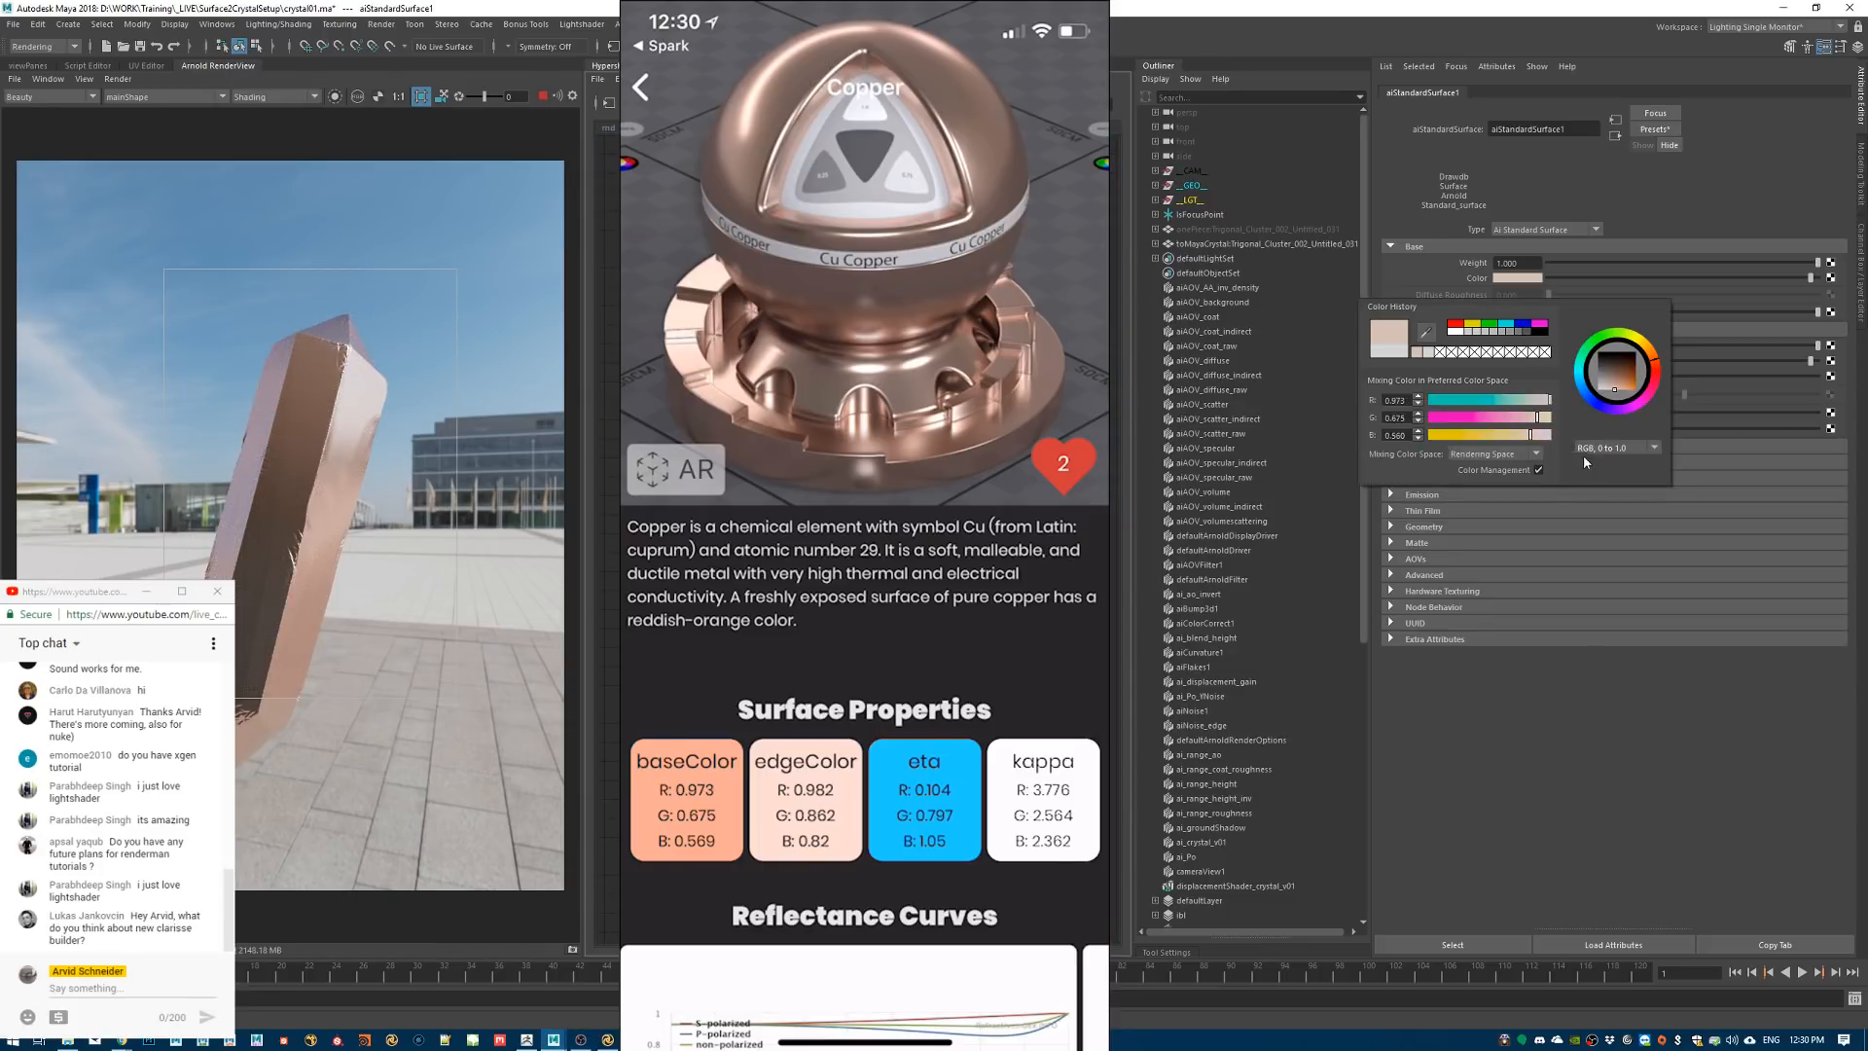
{"action": "left_click", "coordinate": [1507, 361]}
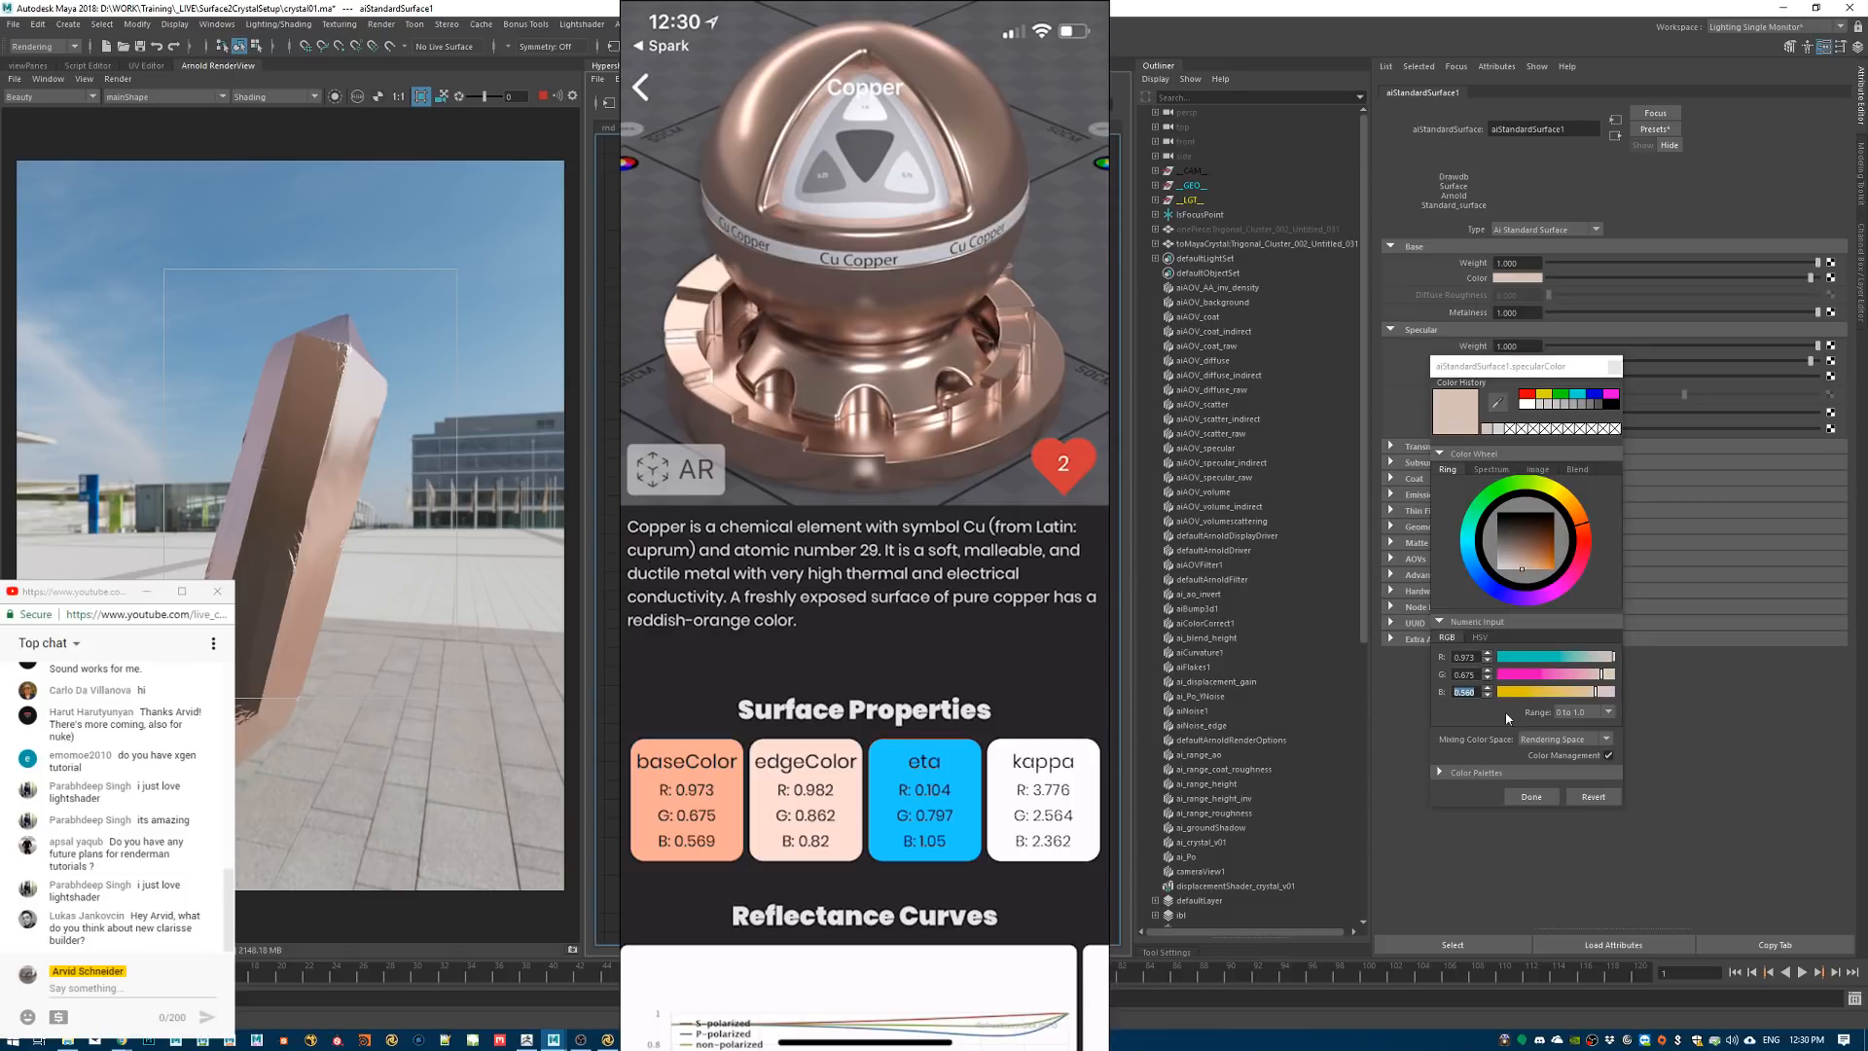
{"action": "left_click", "coordinate": [1488, 660]}
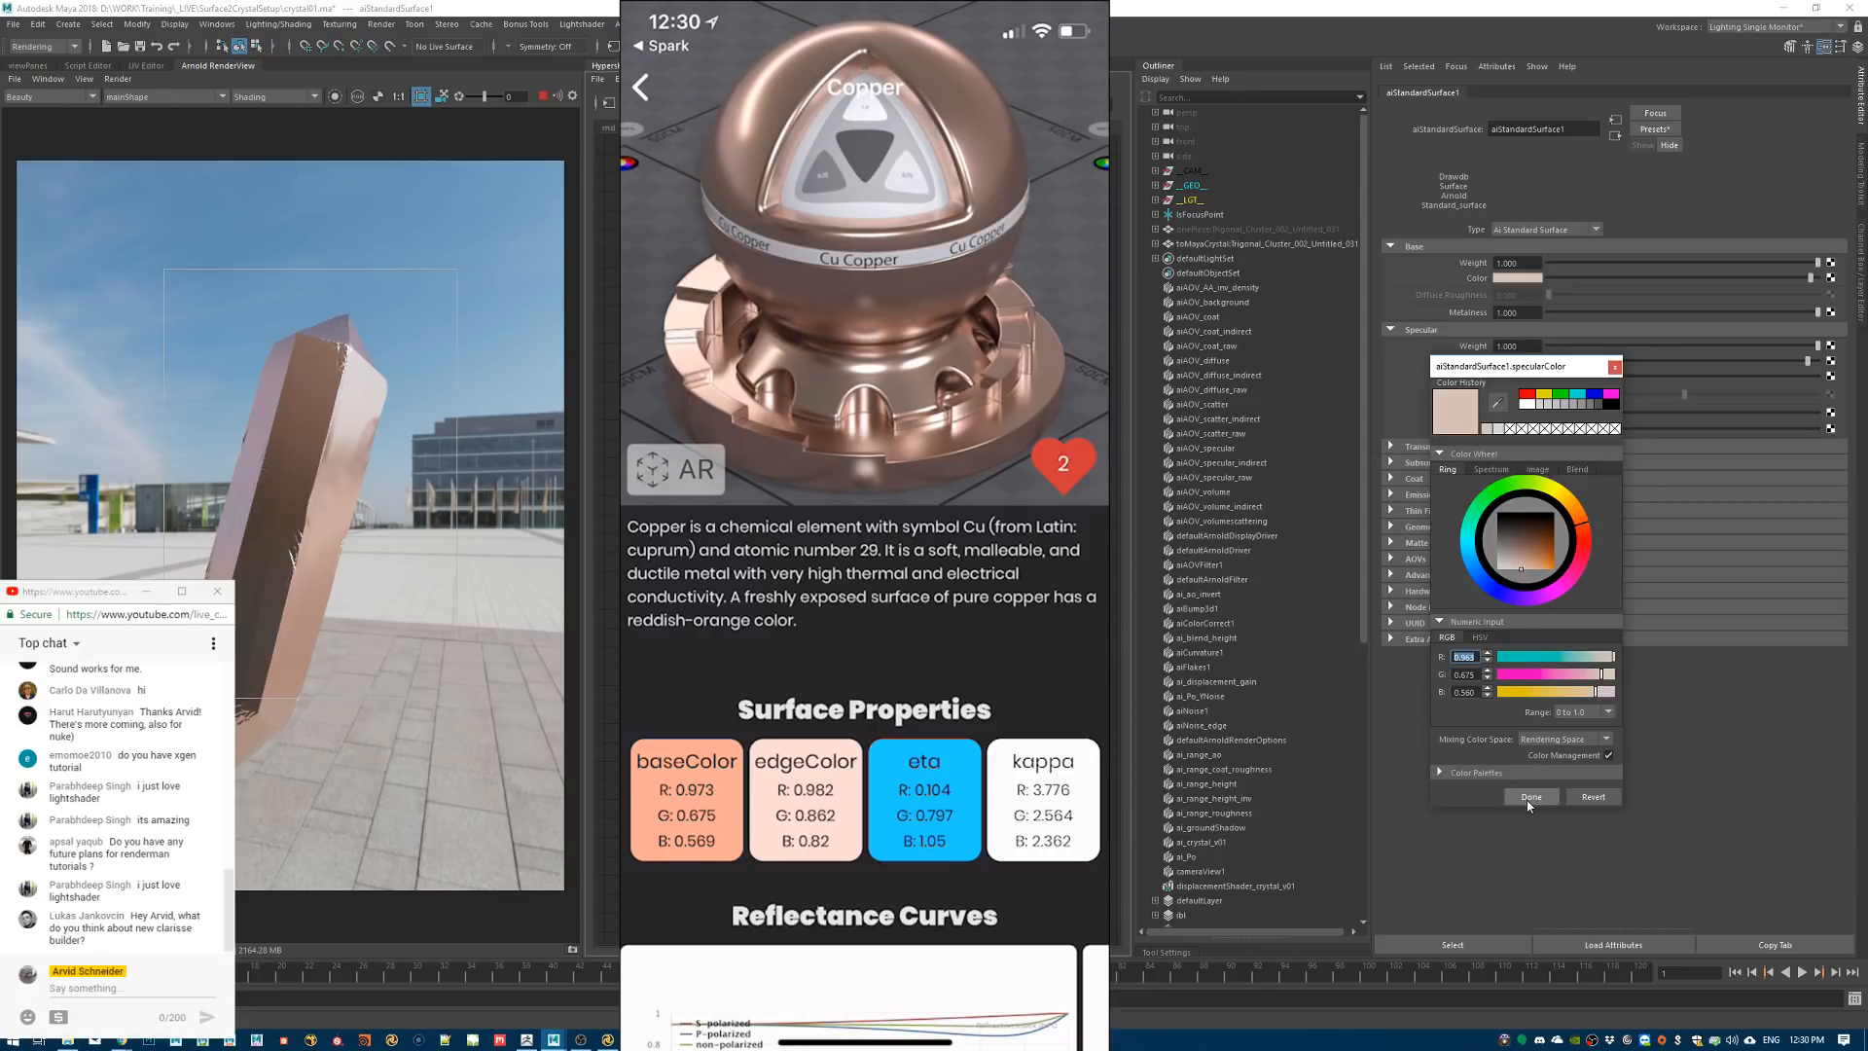
{"action": "left_click", "coordinate": [1478, 637]}
{"action": "left_click_drag", "start_coordinate": [1547, 674], "coordinate": [1528, 675]}
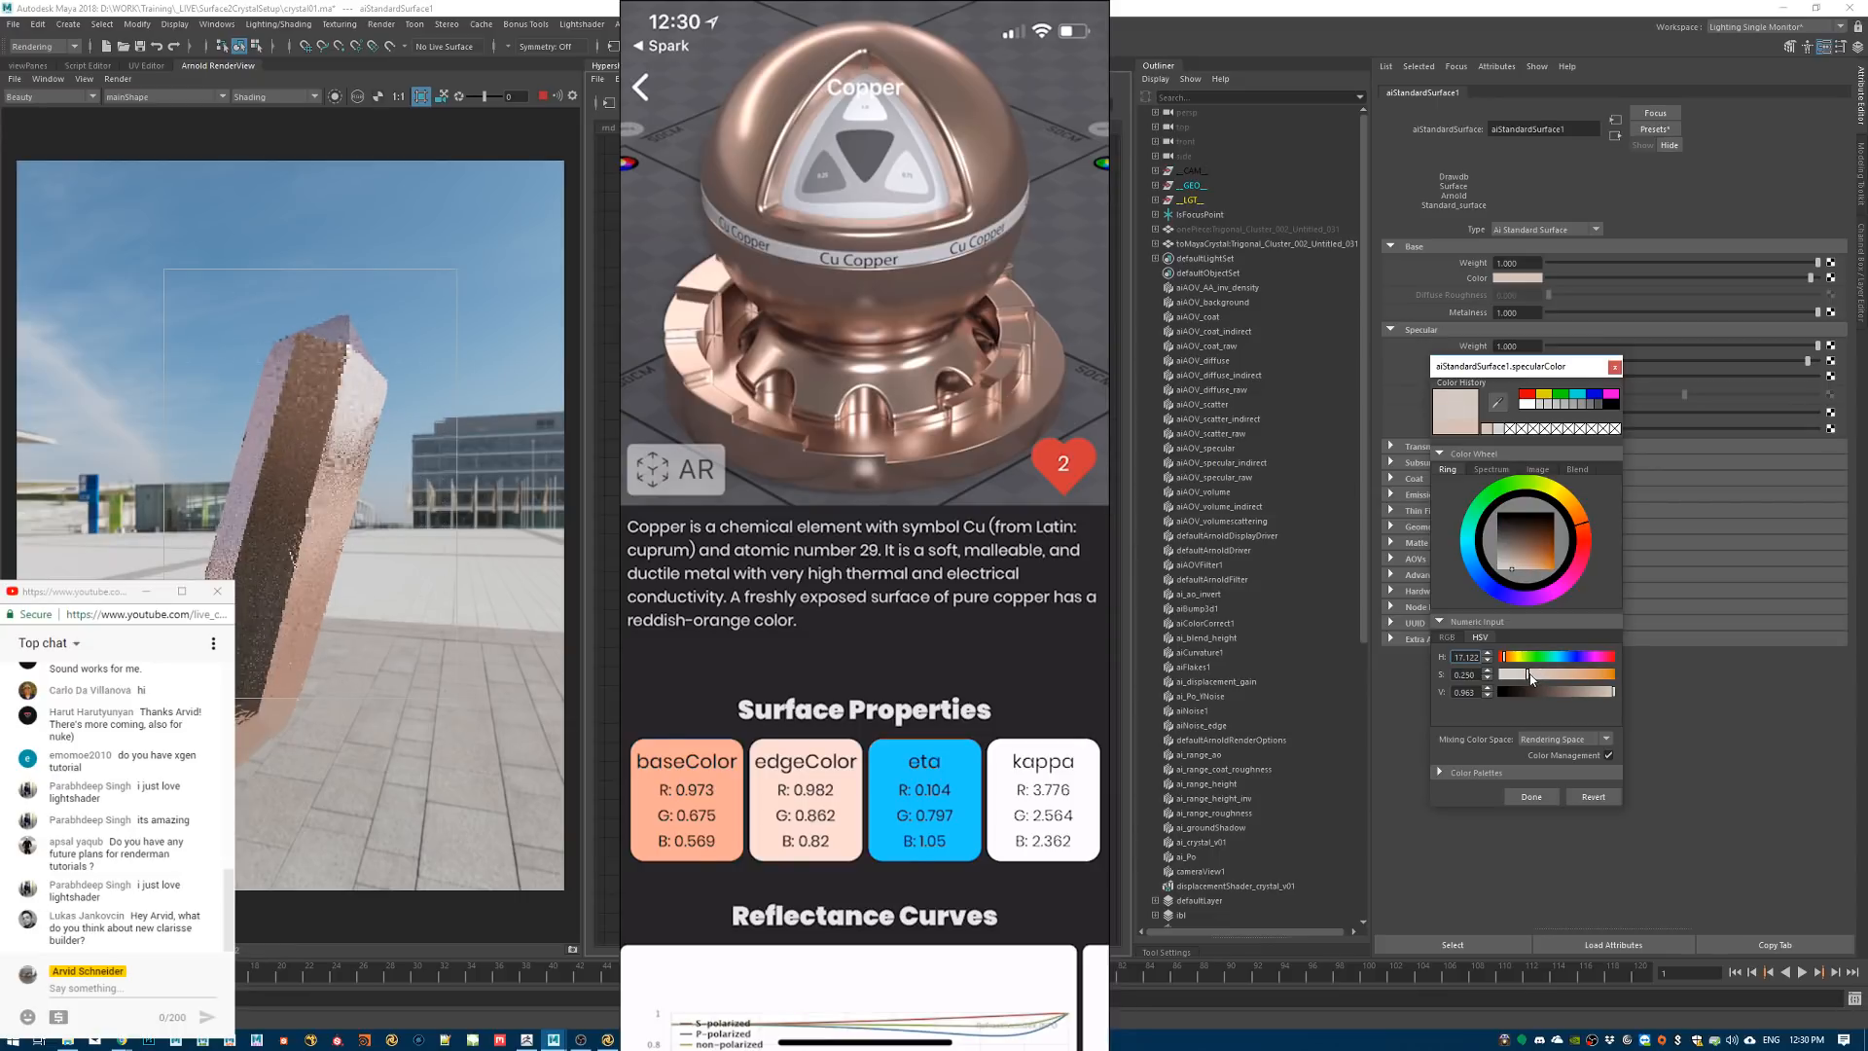
{"action": "left_click", "coordinate": [1530, 796]}
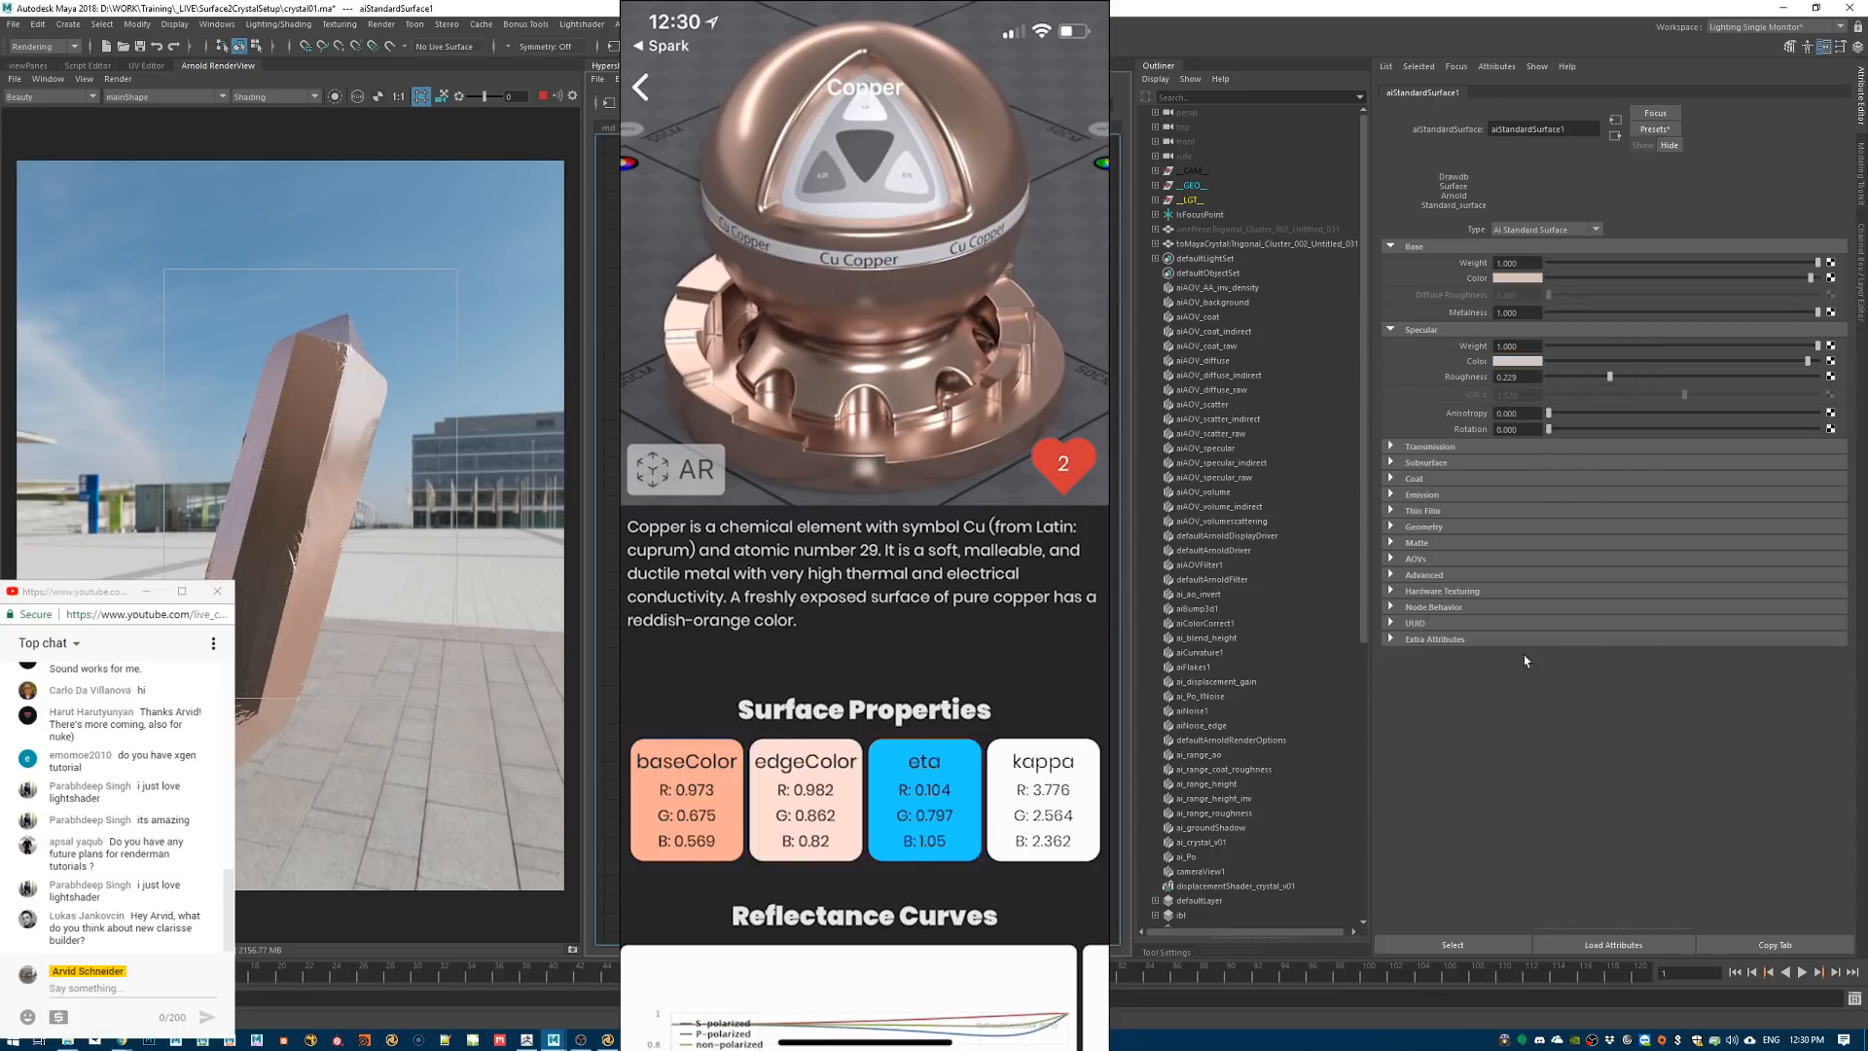
{"action": "mouse_move", "coordinate": [1605, 381]}
{"action": "left_mouse_down"}
{"action": "mouse_move", "coordinate": [1539, 381]}
{"action": "mouse_move", "coordinate": [1684, 384]}
{"action": "mouse_move", "coordinate": [1708, 411]}
{"action": "mouse_move", "coordinate": [1612, 407]}
{"action": "left_mouse_up"}
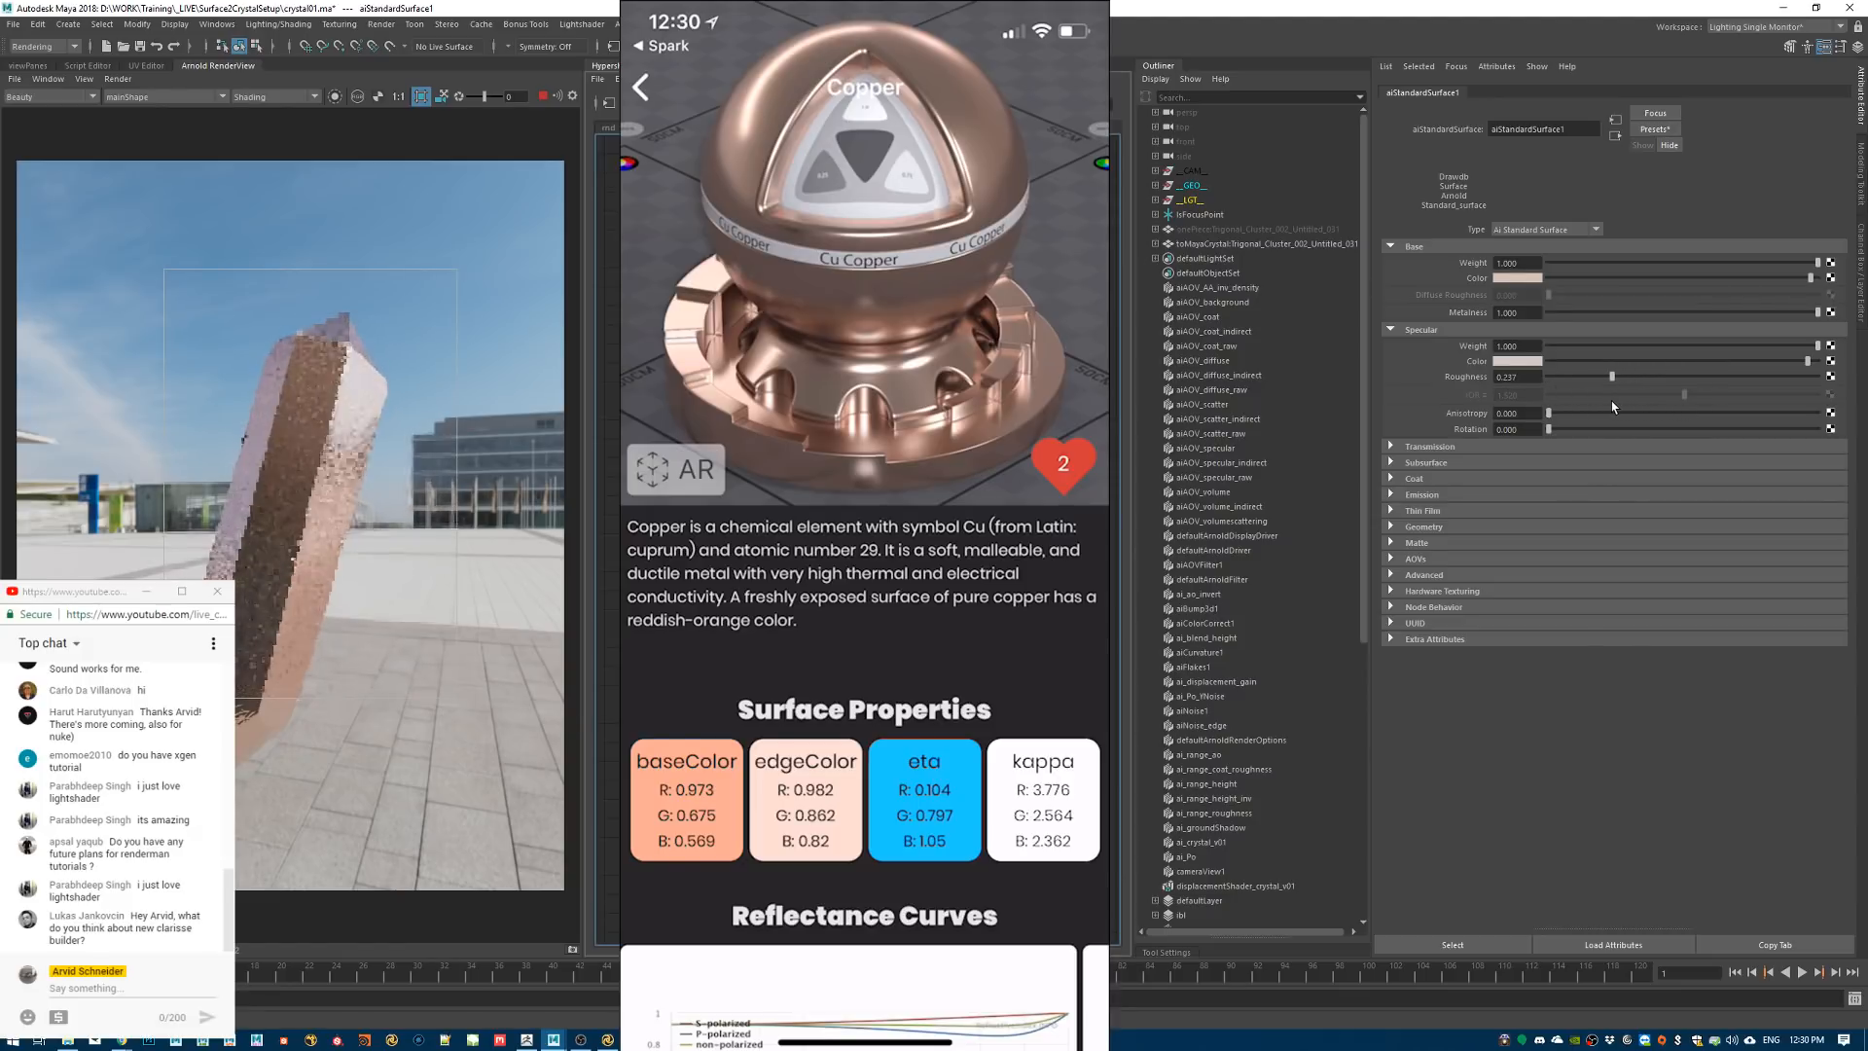
{"action": "left_click_drag", "start_coordinate": [1613, 407], "coordinate": [1608, 409]}
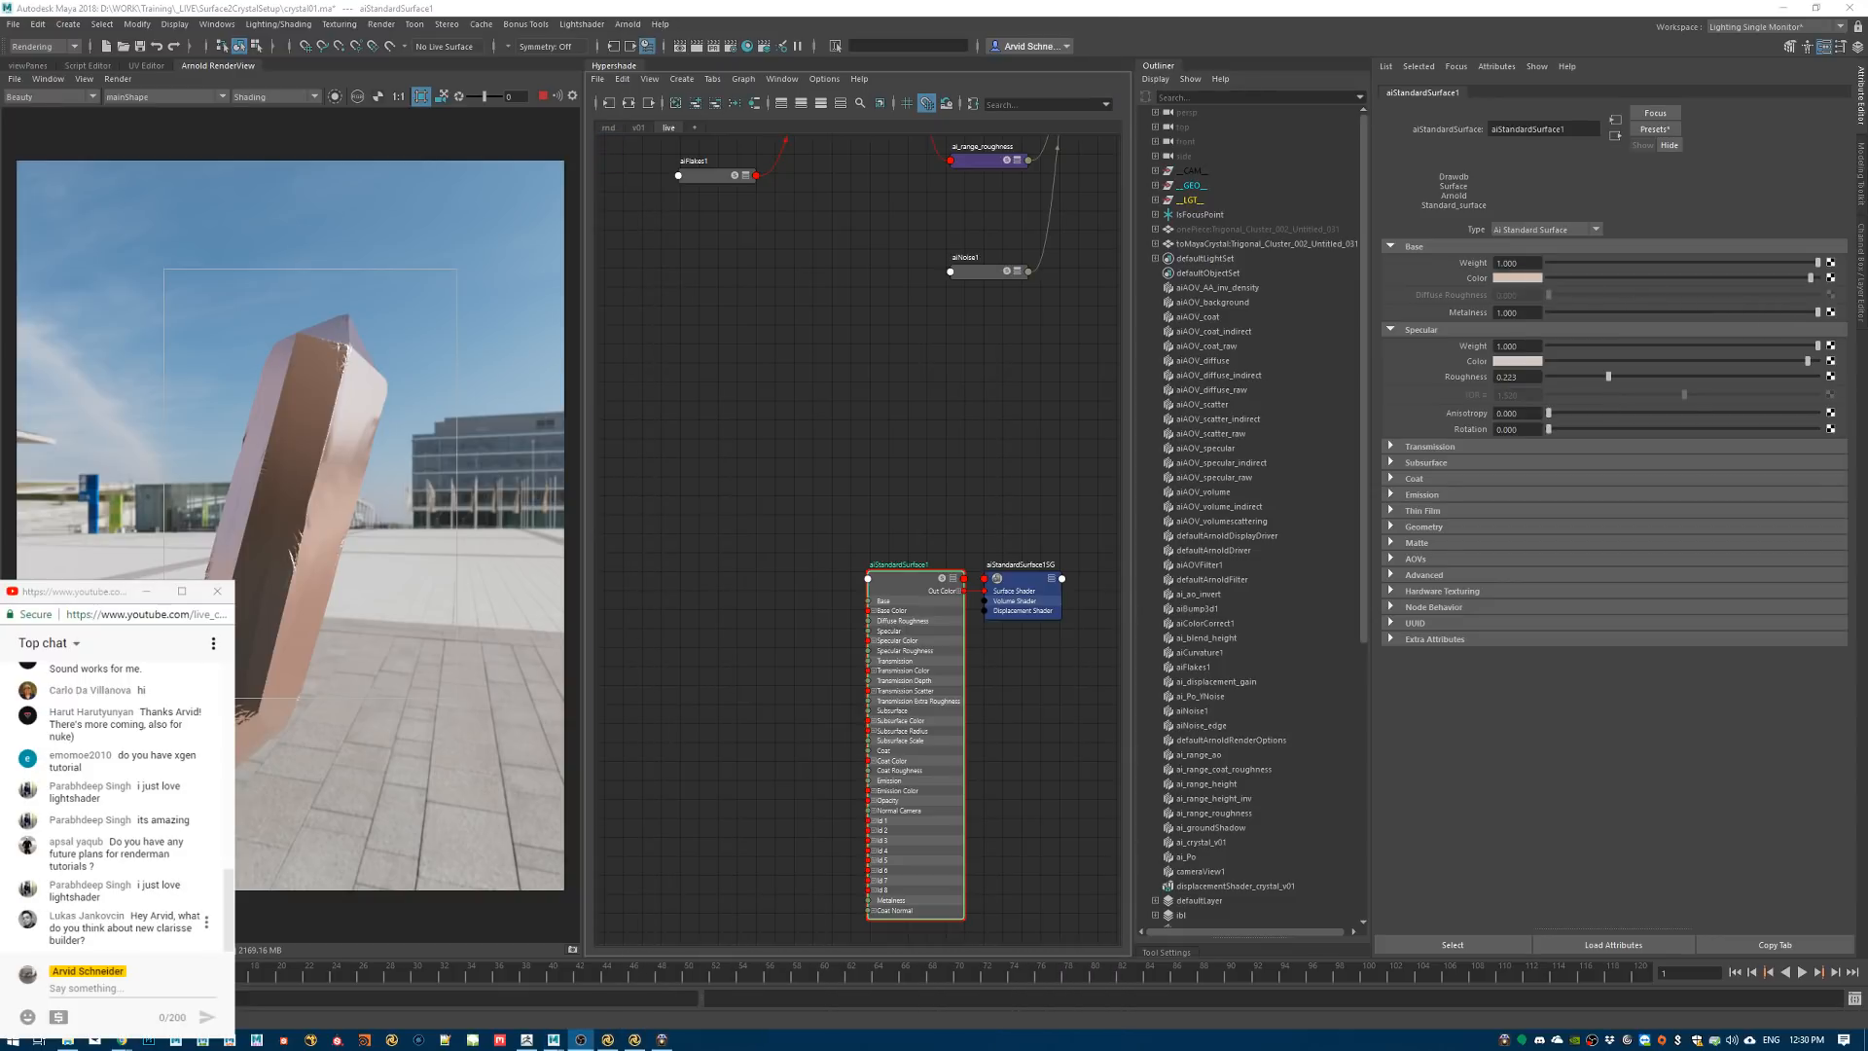
{"action": "left_click_drag", "start_coordinate": [132, 916], "coordinate": [131, 944]}
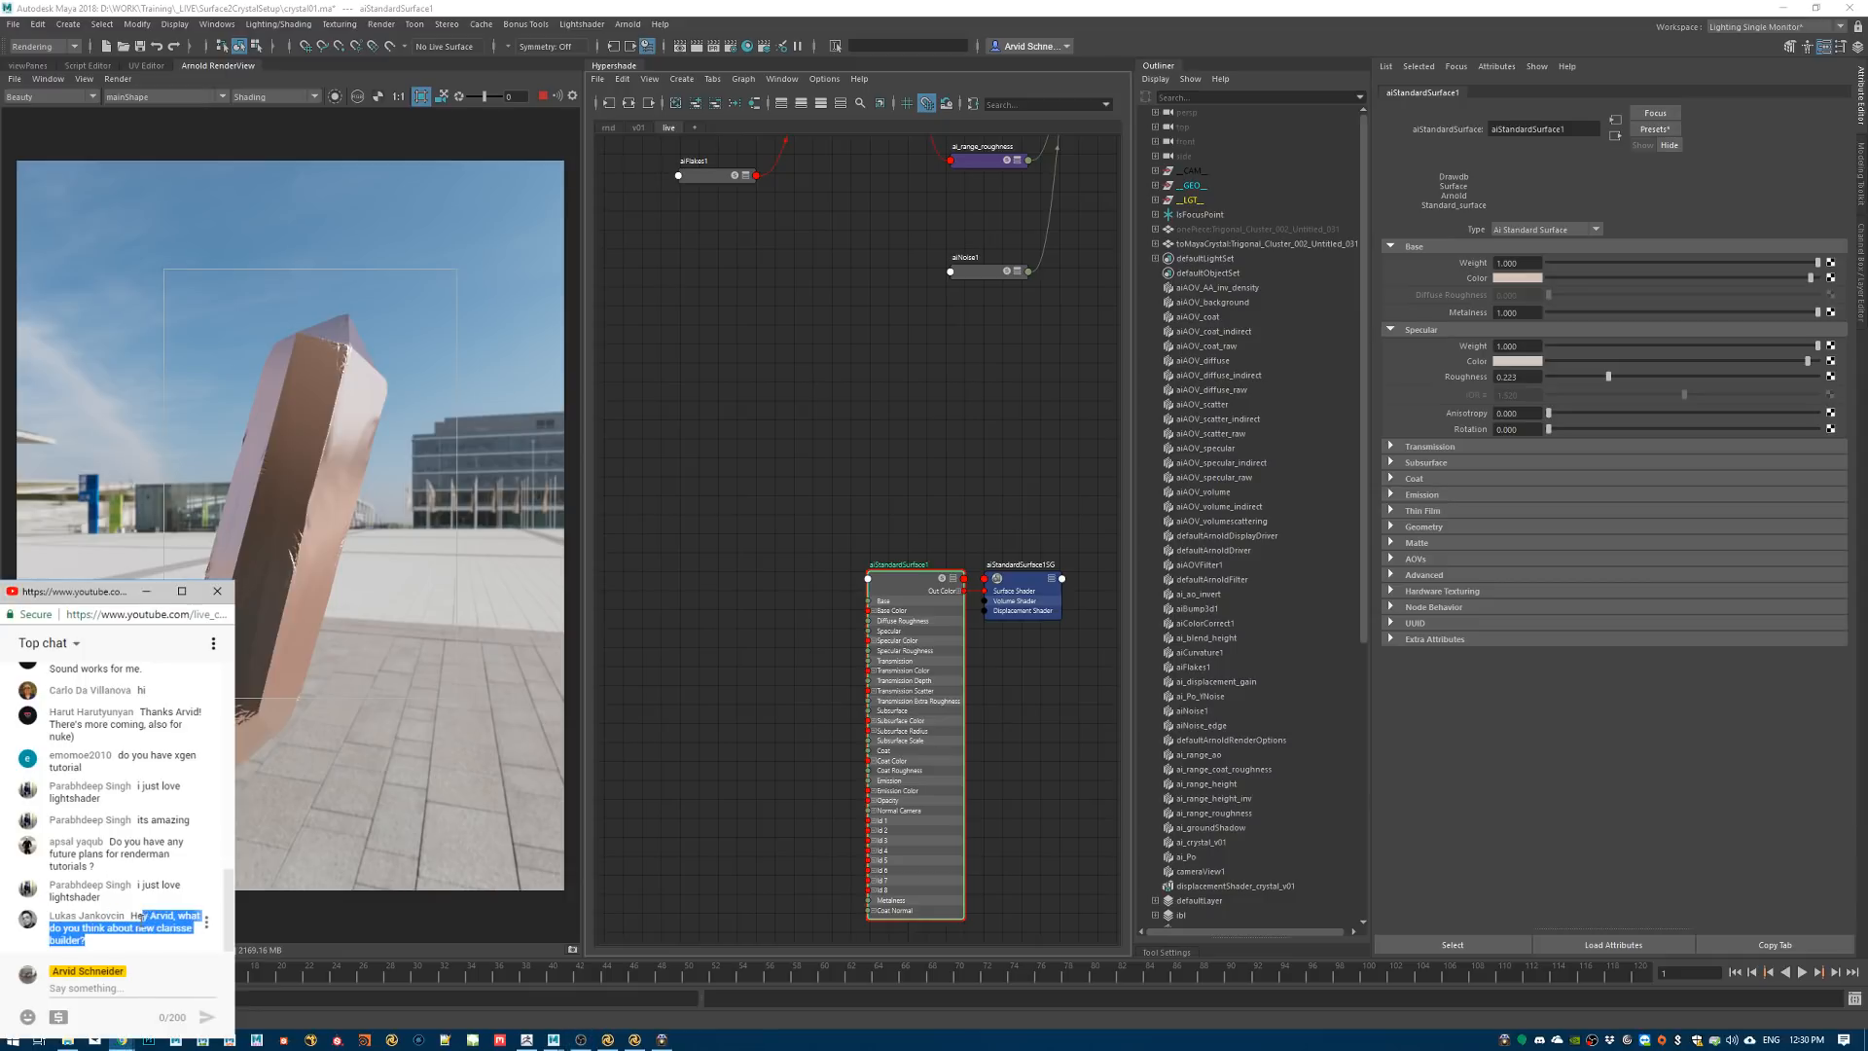
{"action": "left_click", "coordinate": [132, 944]}
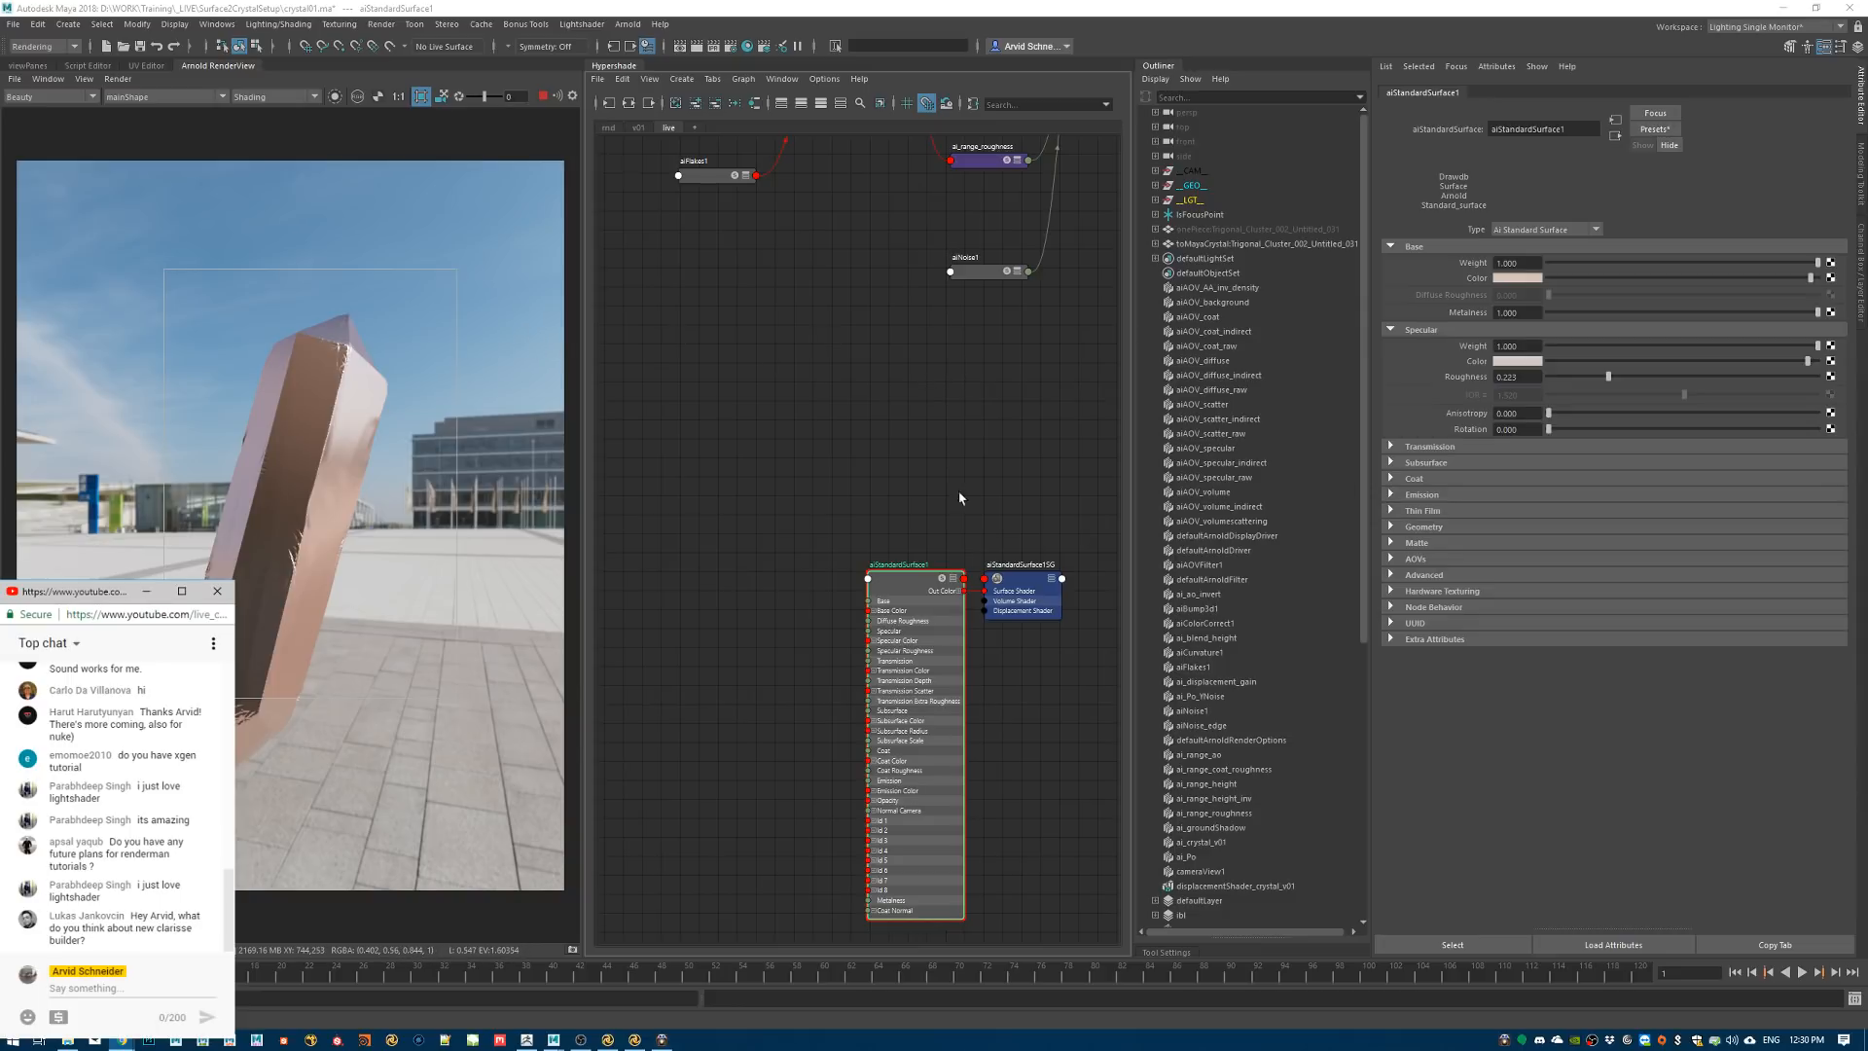
Set both the base weight and the specular weight of aiStandardSurface1 to 0
{"action": "middle_click_drag", "start_coordinate": [959, 498], "coordinate": [993, 455], "text": "alt"}
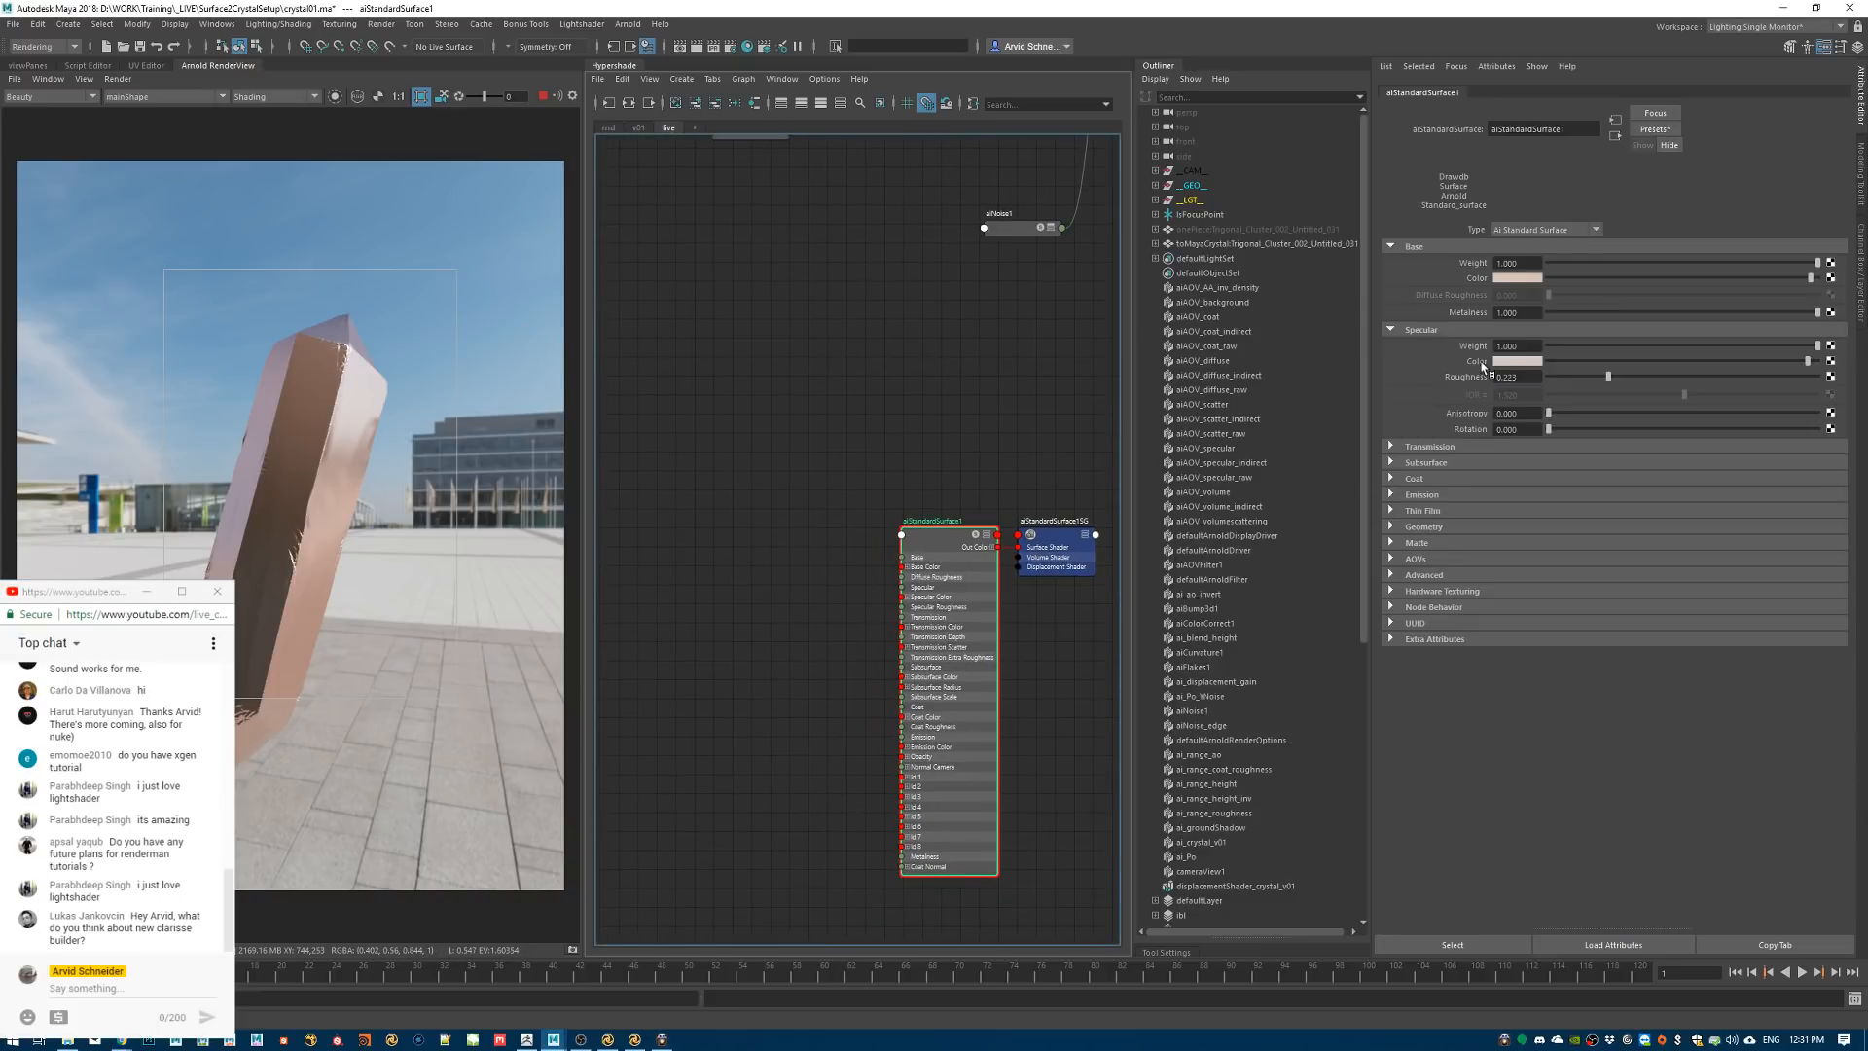
{"action": "left_click_drag", "start_coordinate": [1560, 263], "coordinate": [1447, 275]}
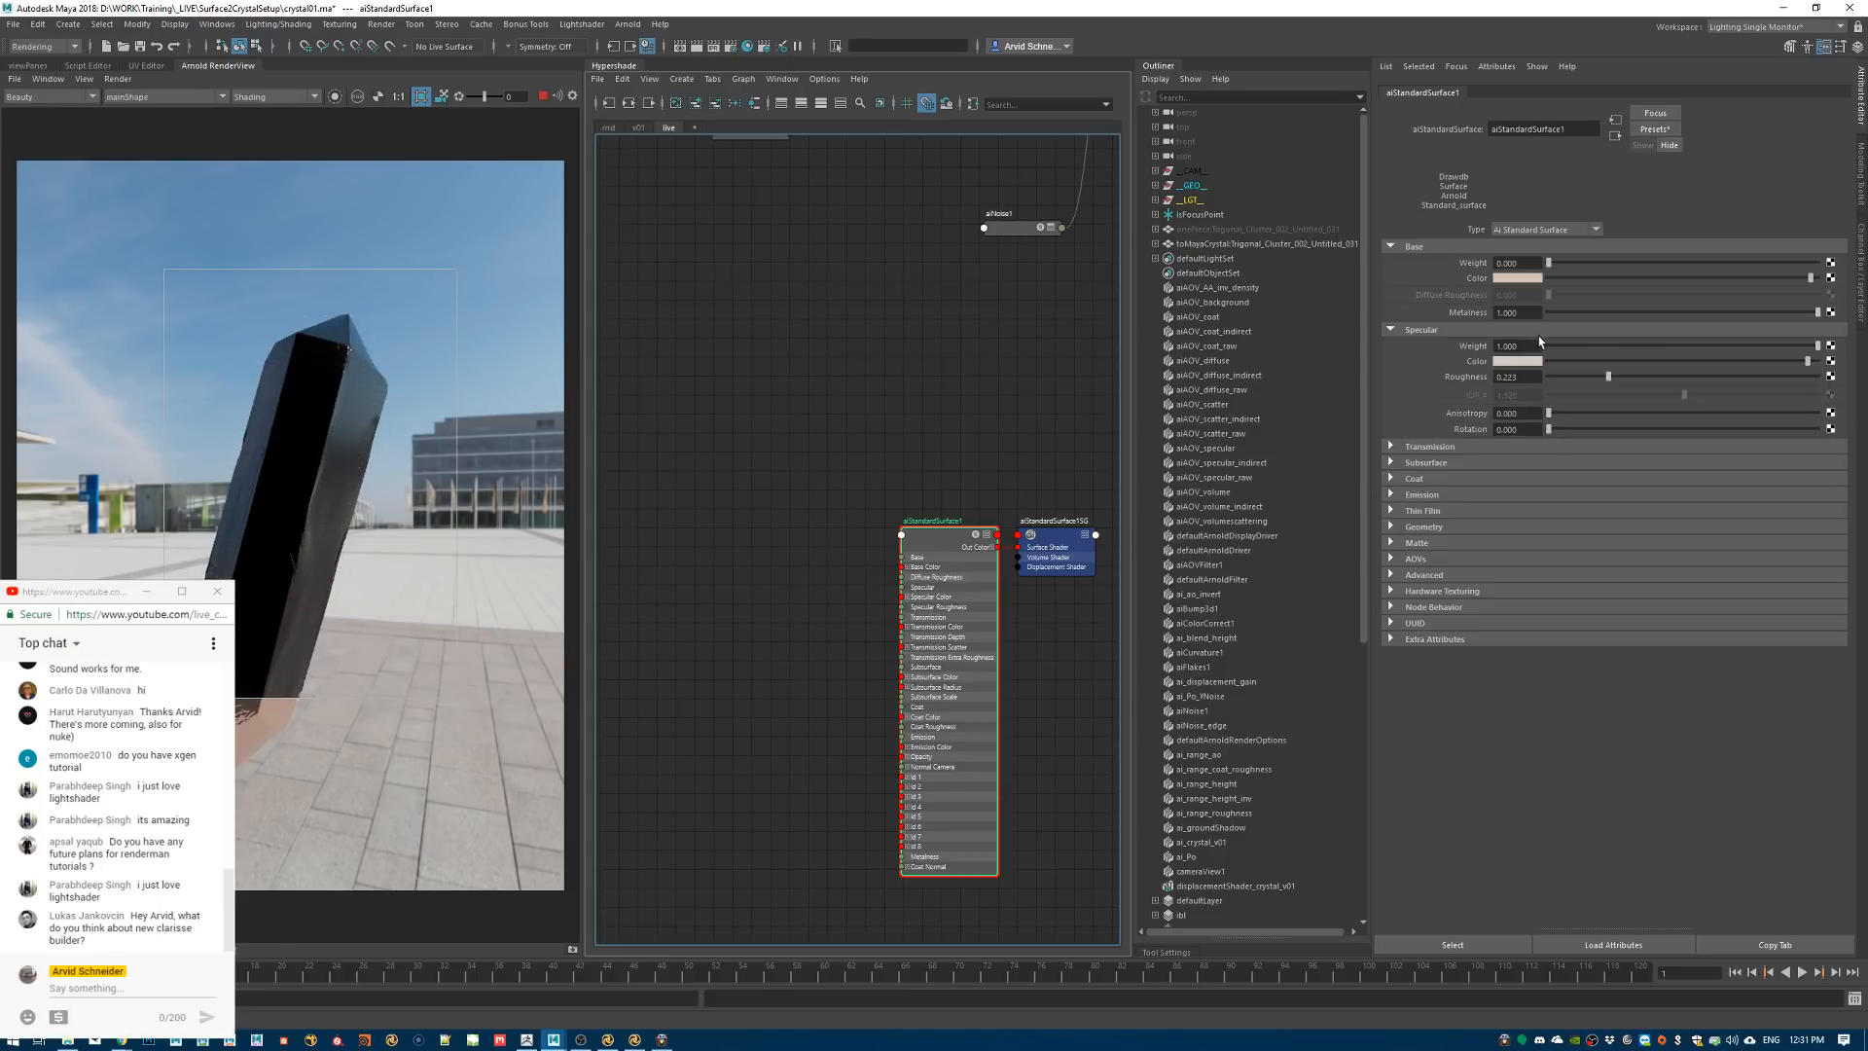
{"action": "left_click_drag", "start_coordinate": [1566, 346], "coordinate": [1388, 454]}
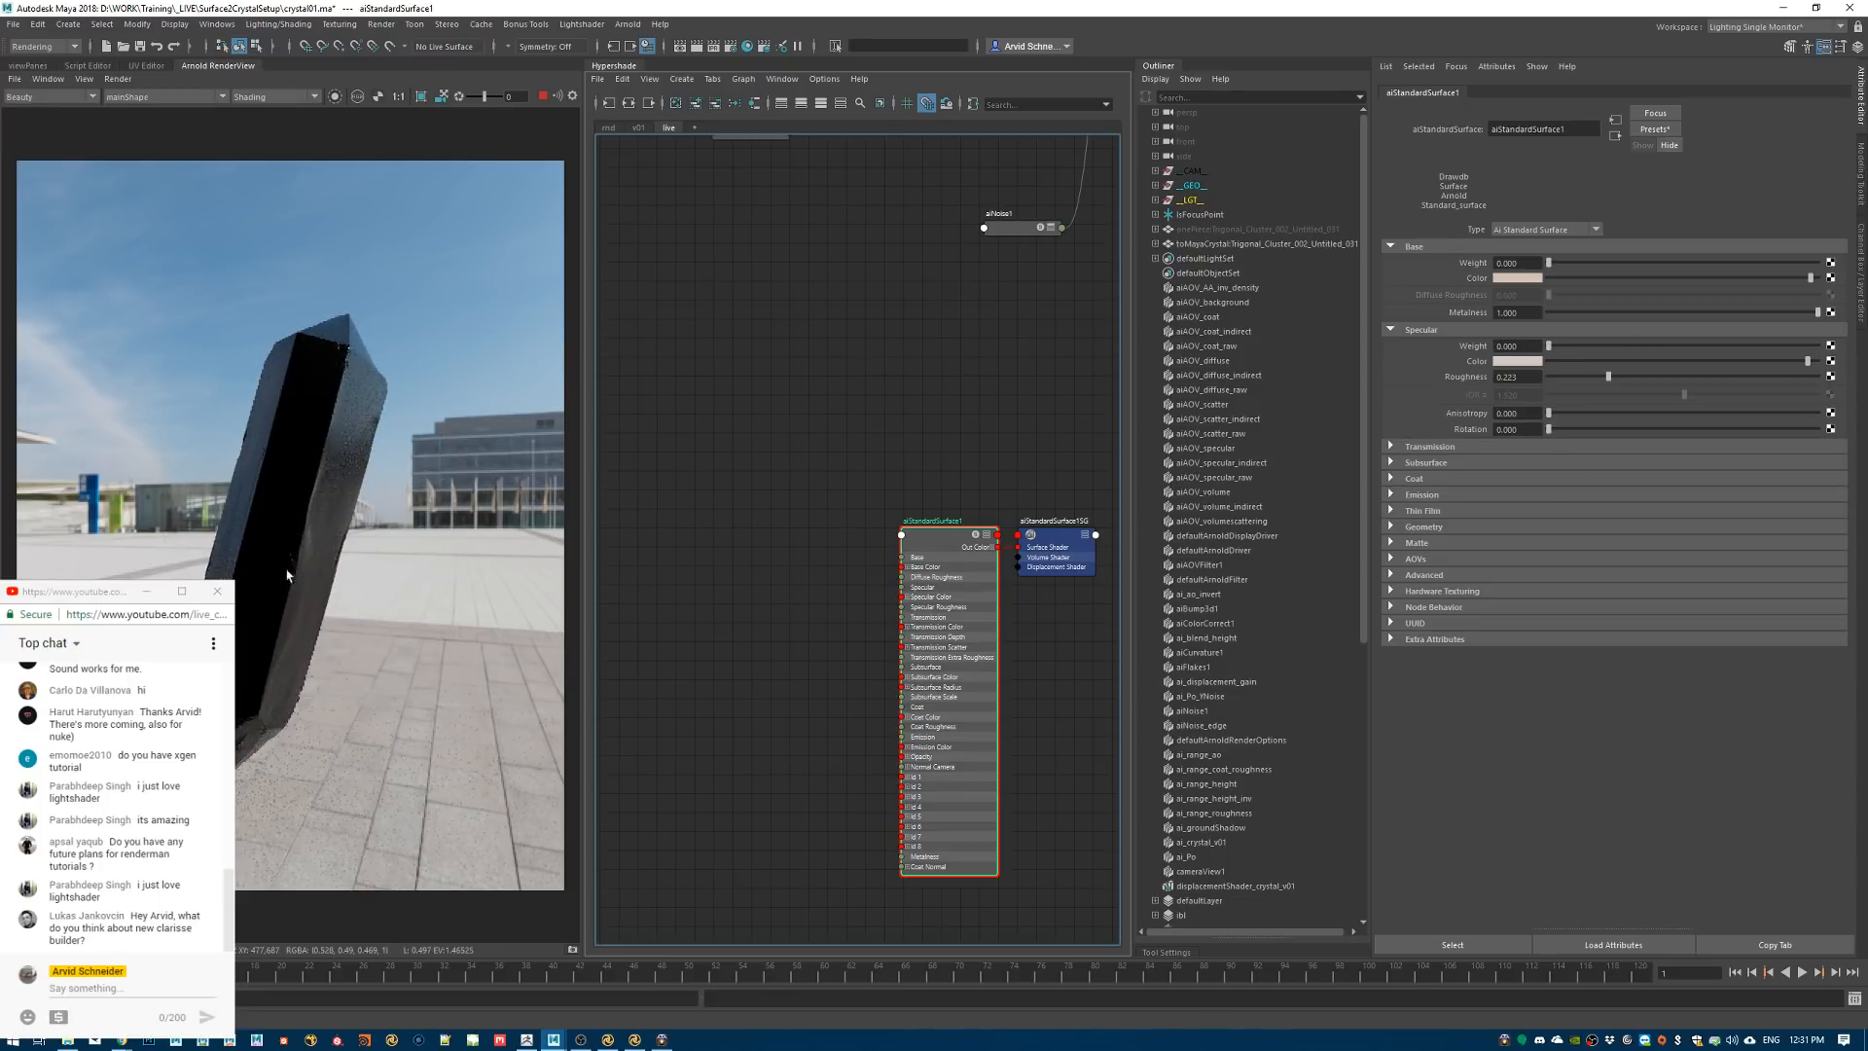
Redraw the render region around the lower part of the crystal's shaft
{"action": "left_click_drag", "start_coordinate": [163, 550], "coordinate": [313, 807], "text": "shift"}
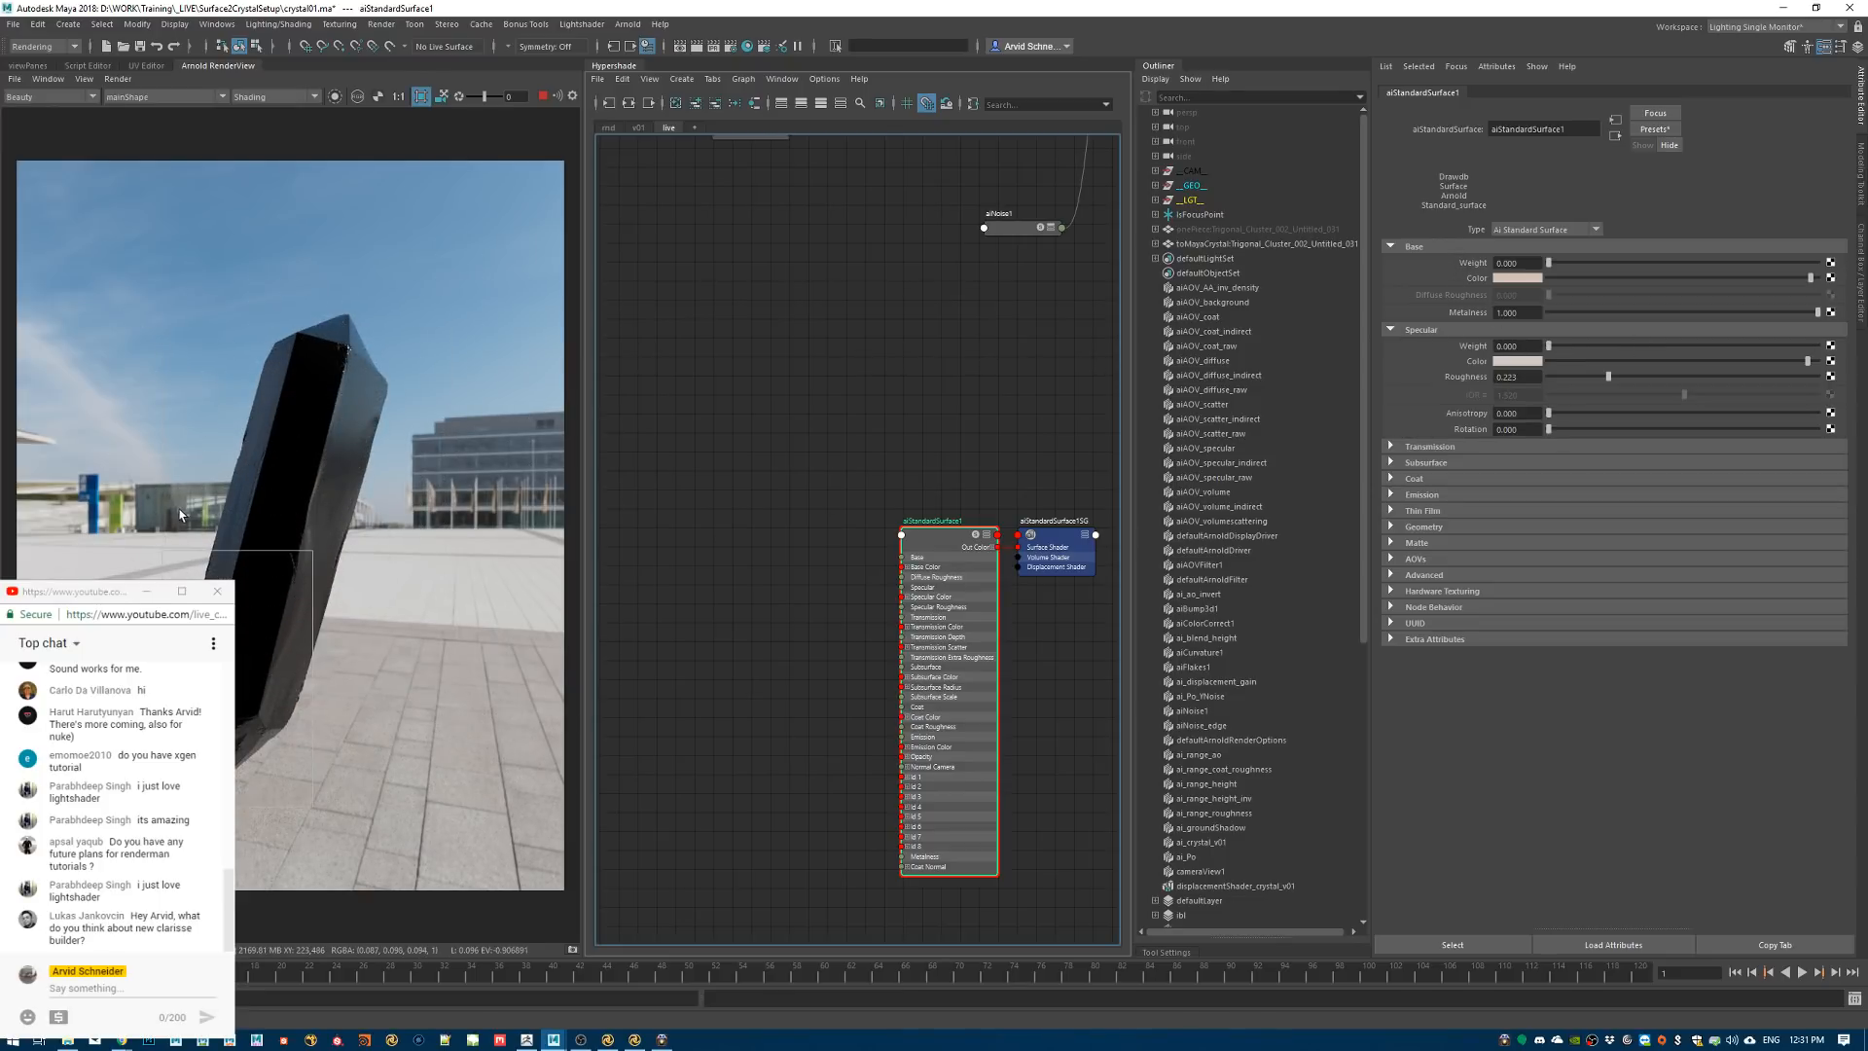
{"action": "left_click_drag", "start_coordinate": [142, 522], "coordinate": [375, 800]}
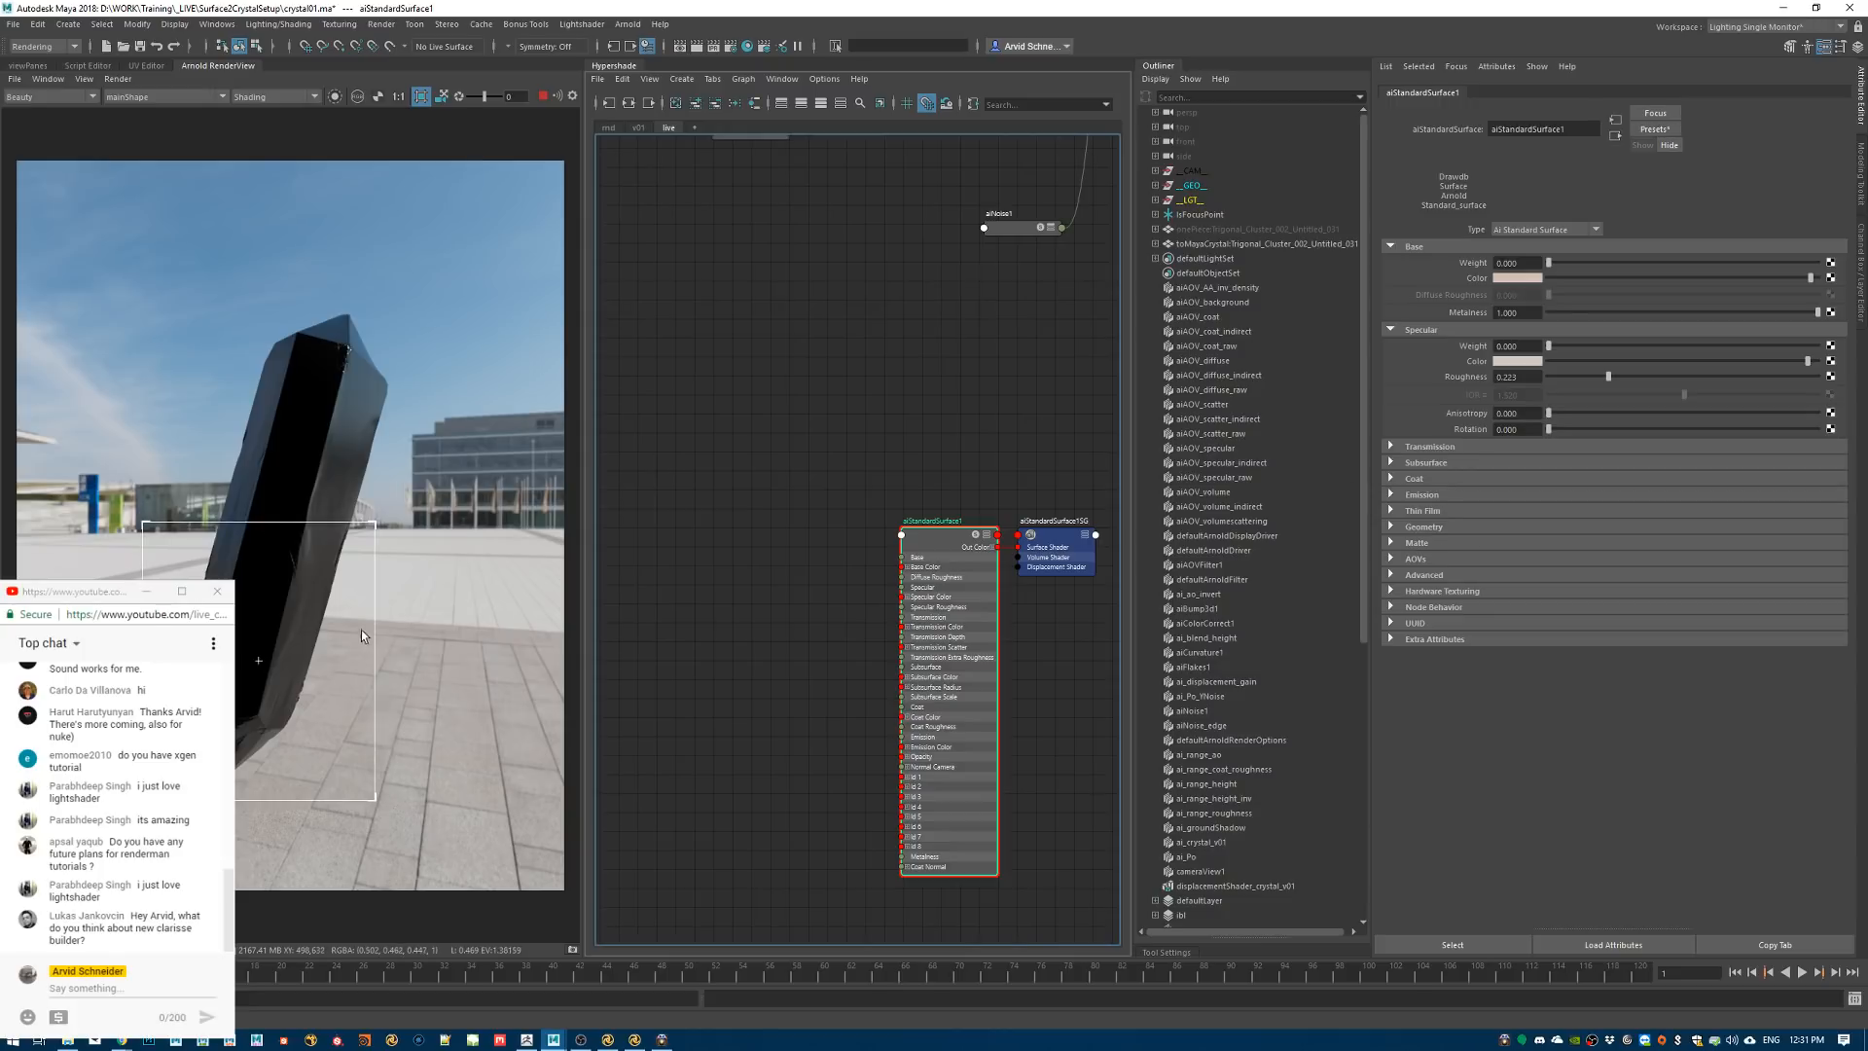
In the crystal shape's Arnold volume attributes, set the step size to 0.1 and the volume padding to 1
{"action": "left_click", "coordinate": [308, 571]}
{"action": "left_click", "coordinate": [1522, 92]}
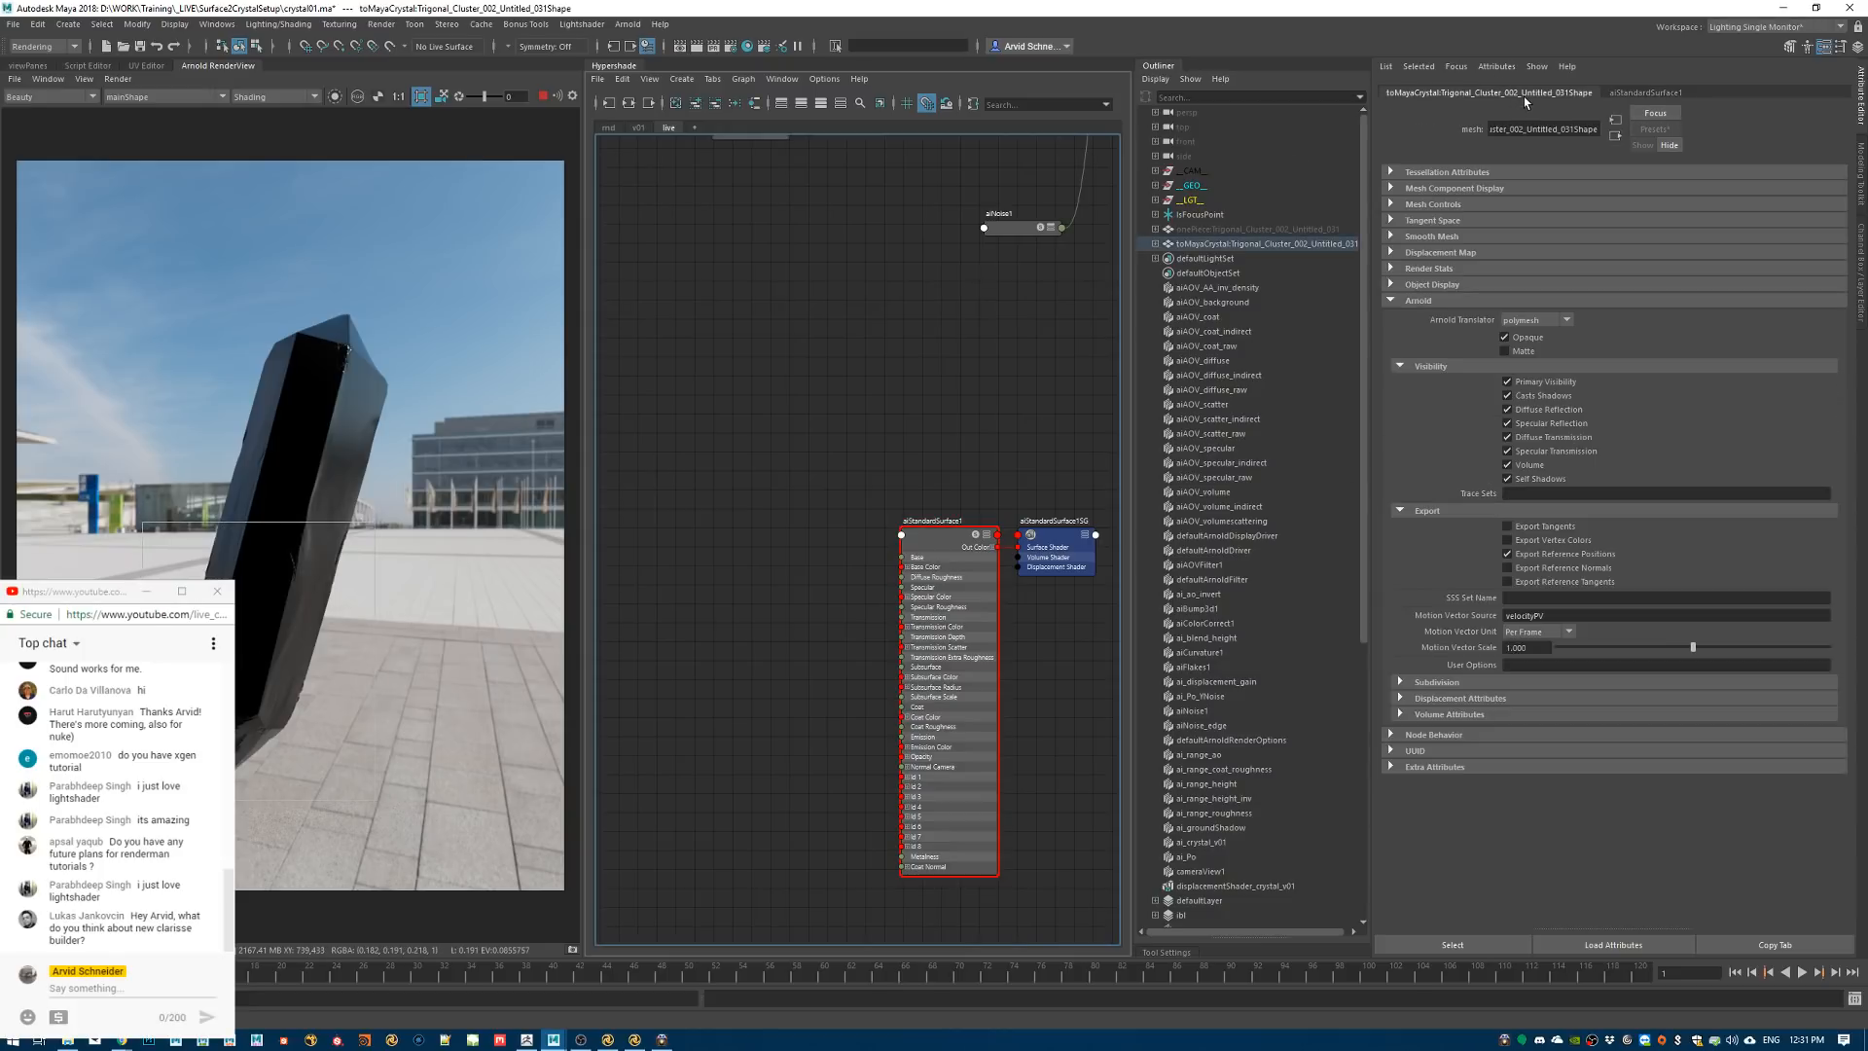
{"action": "left_click", "coordinate": [1471, 681]}
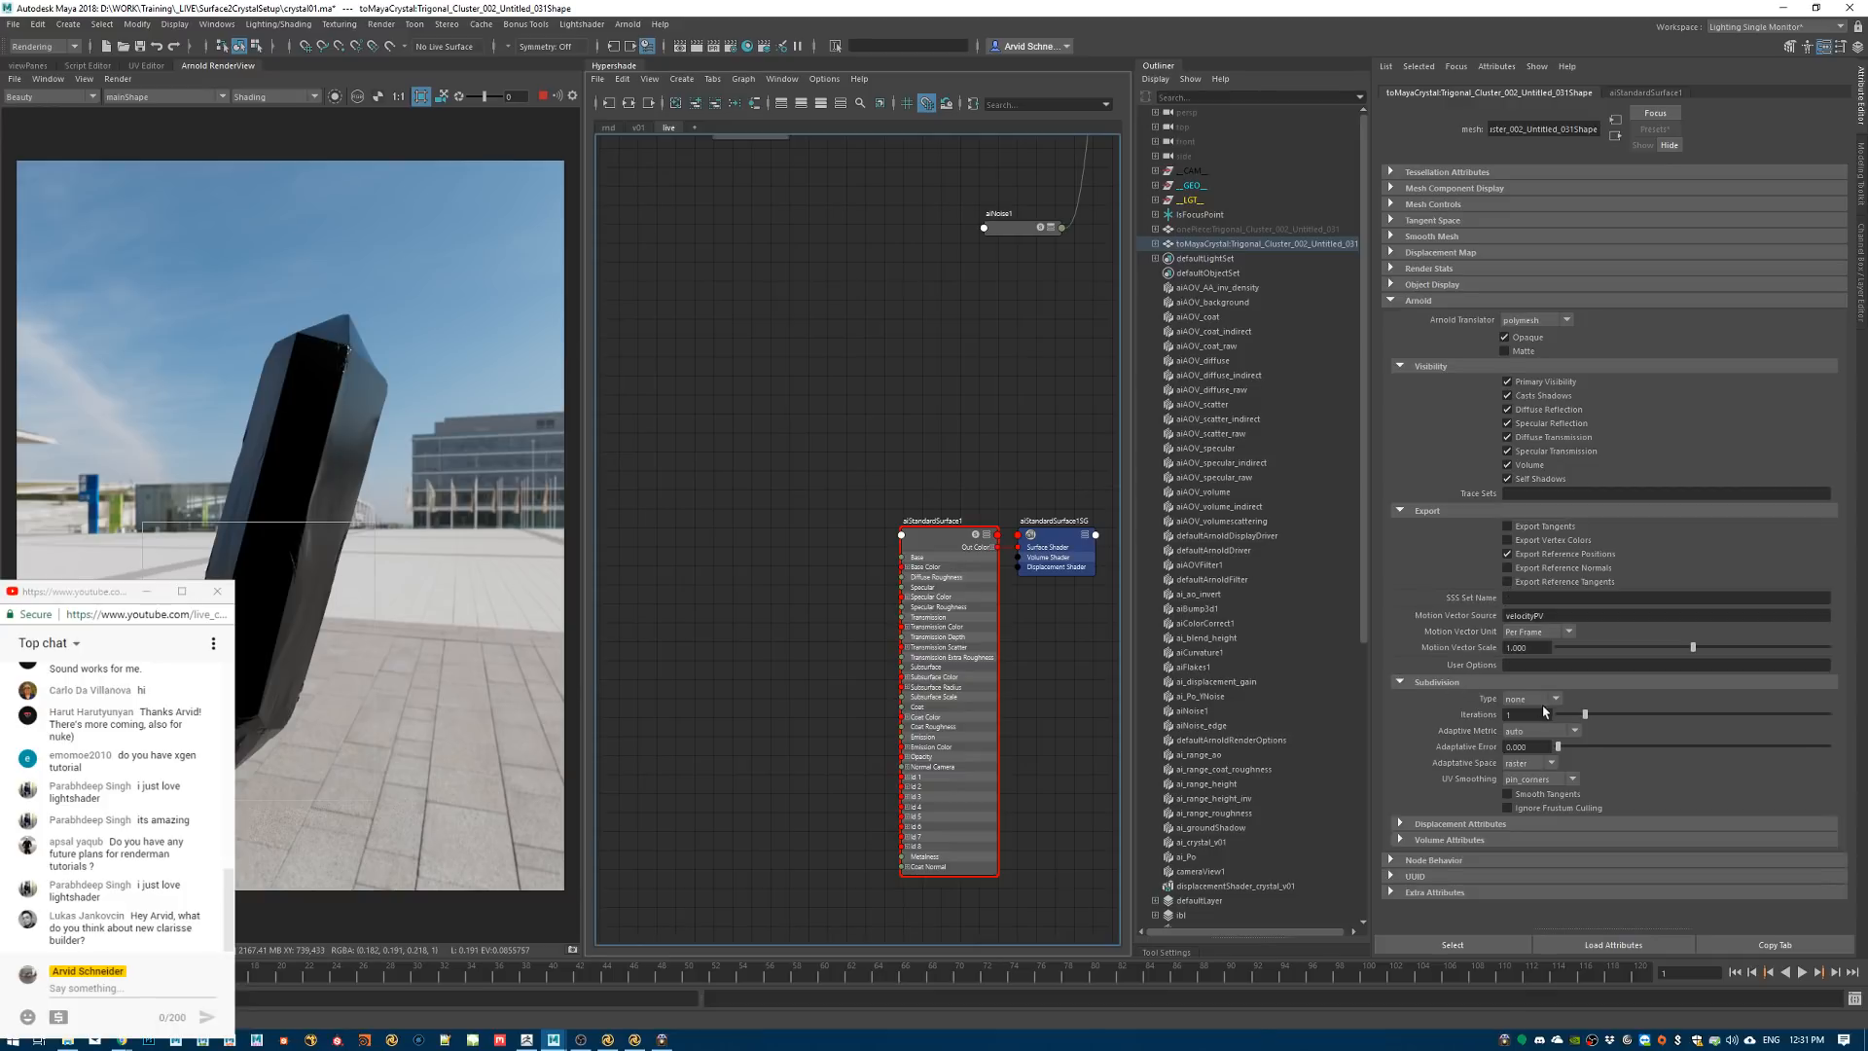
{"action": "left_click", "coordinate": [1548, 700]}
{"action": "left_click", "coordinate": [1554, 697]}
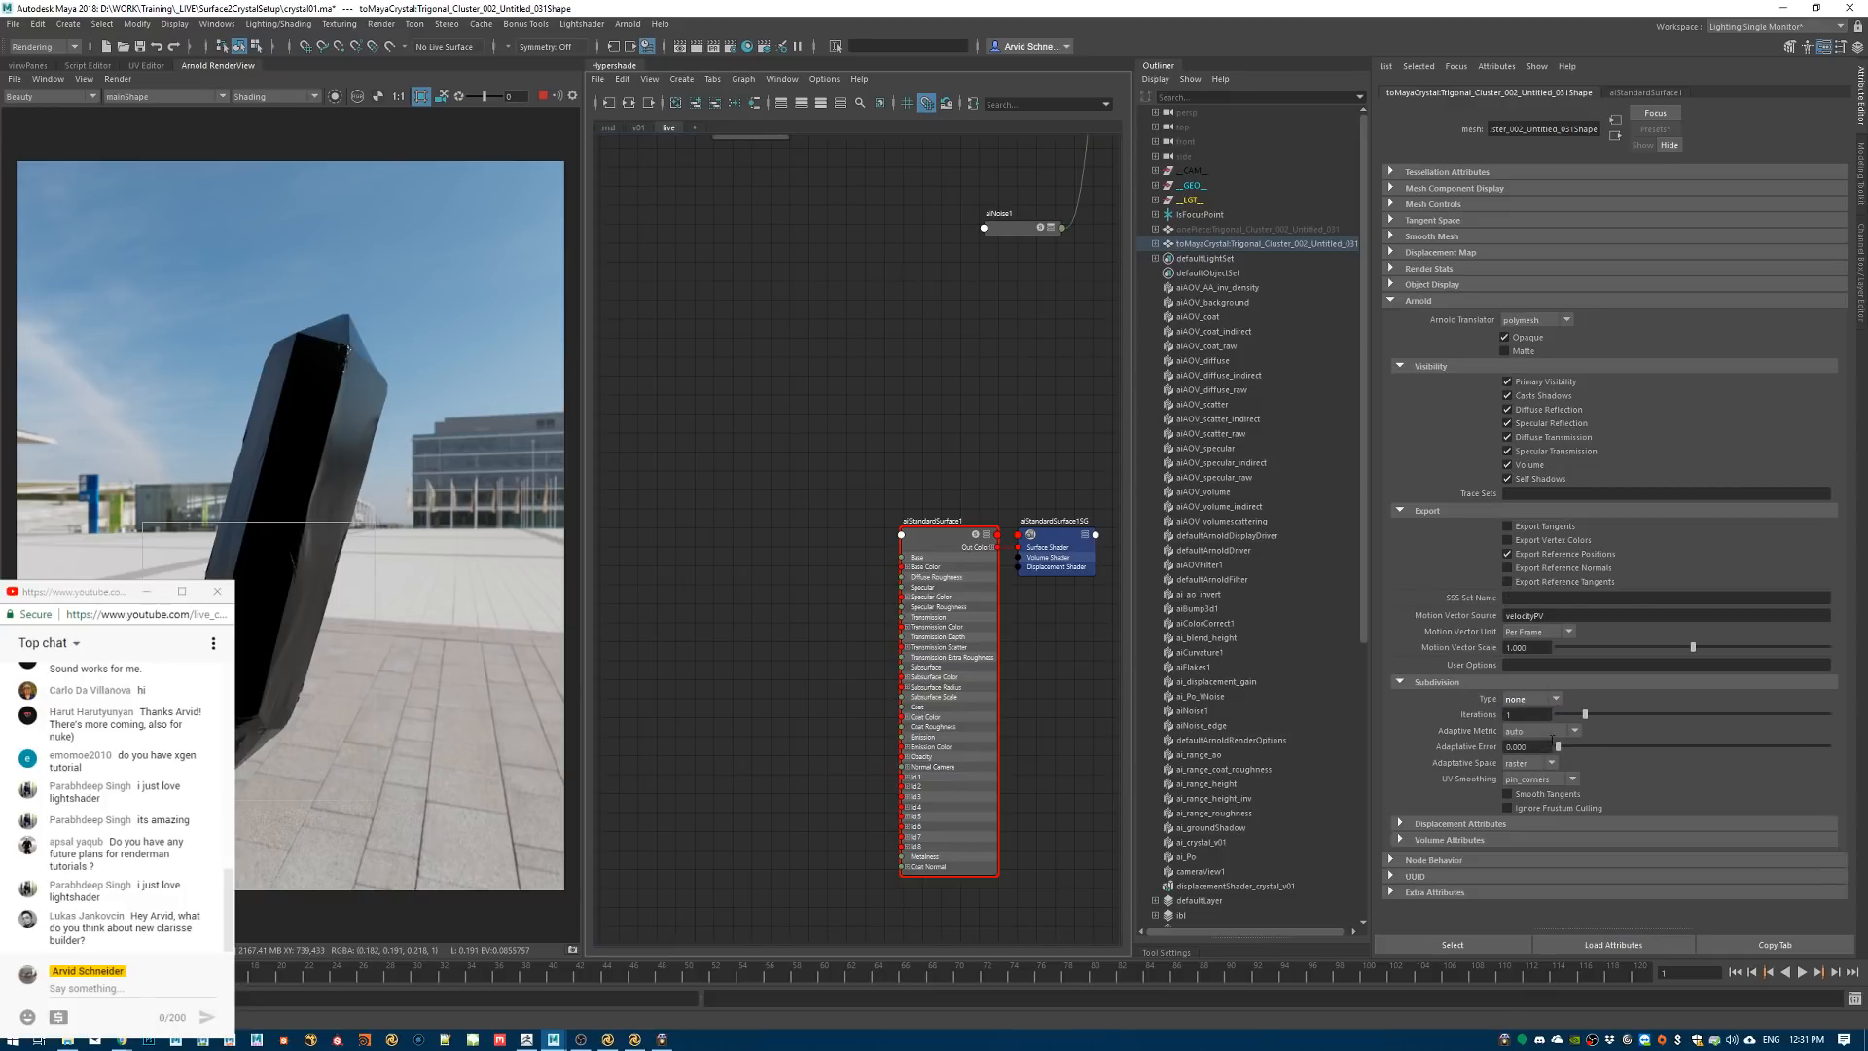
{"action": "left_click", "coordinate": [1425, 840]}
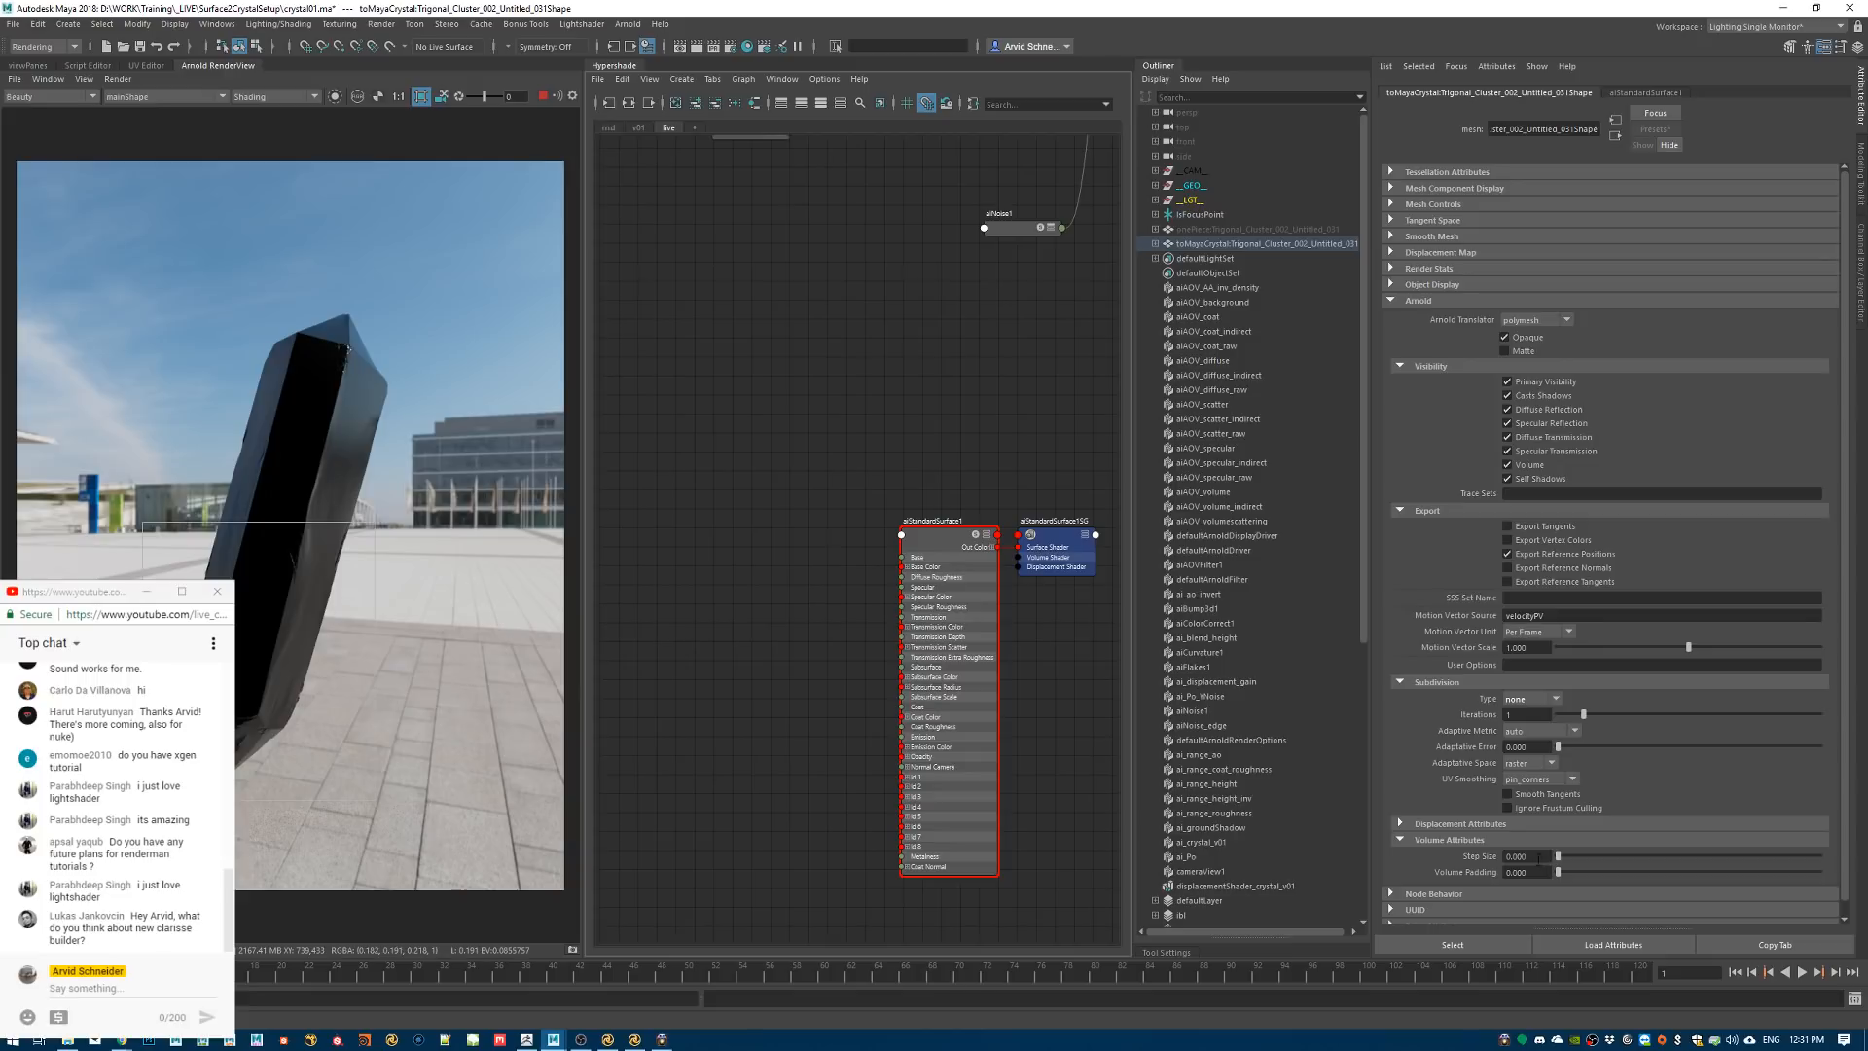
{"action": "left_click_drag", "start_coordinate": [1456, 858], "coordinate": [1479, 862], "text": "ctrl"}
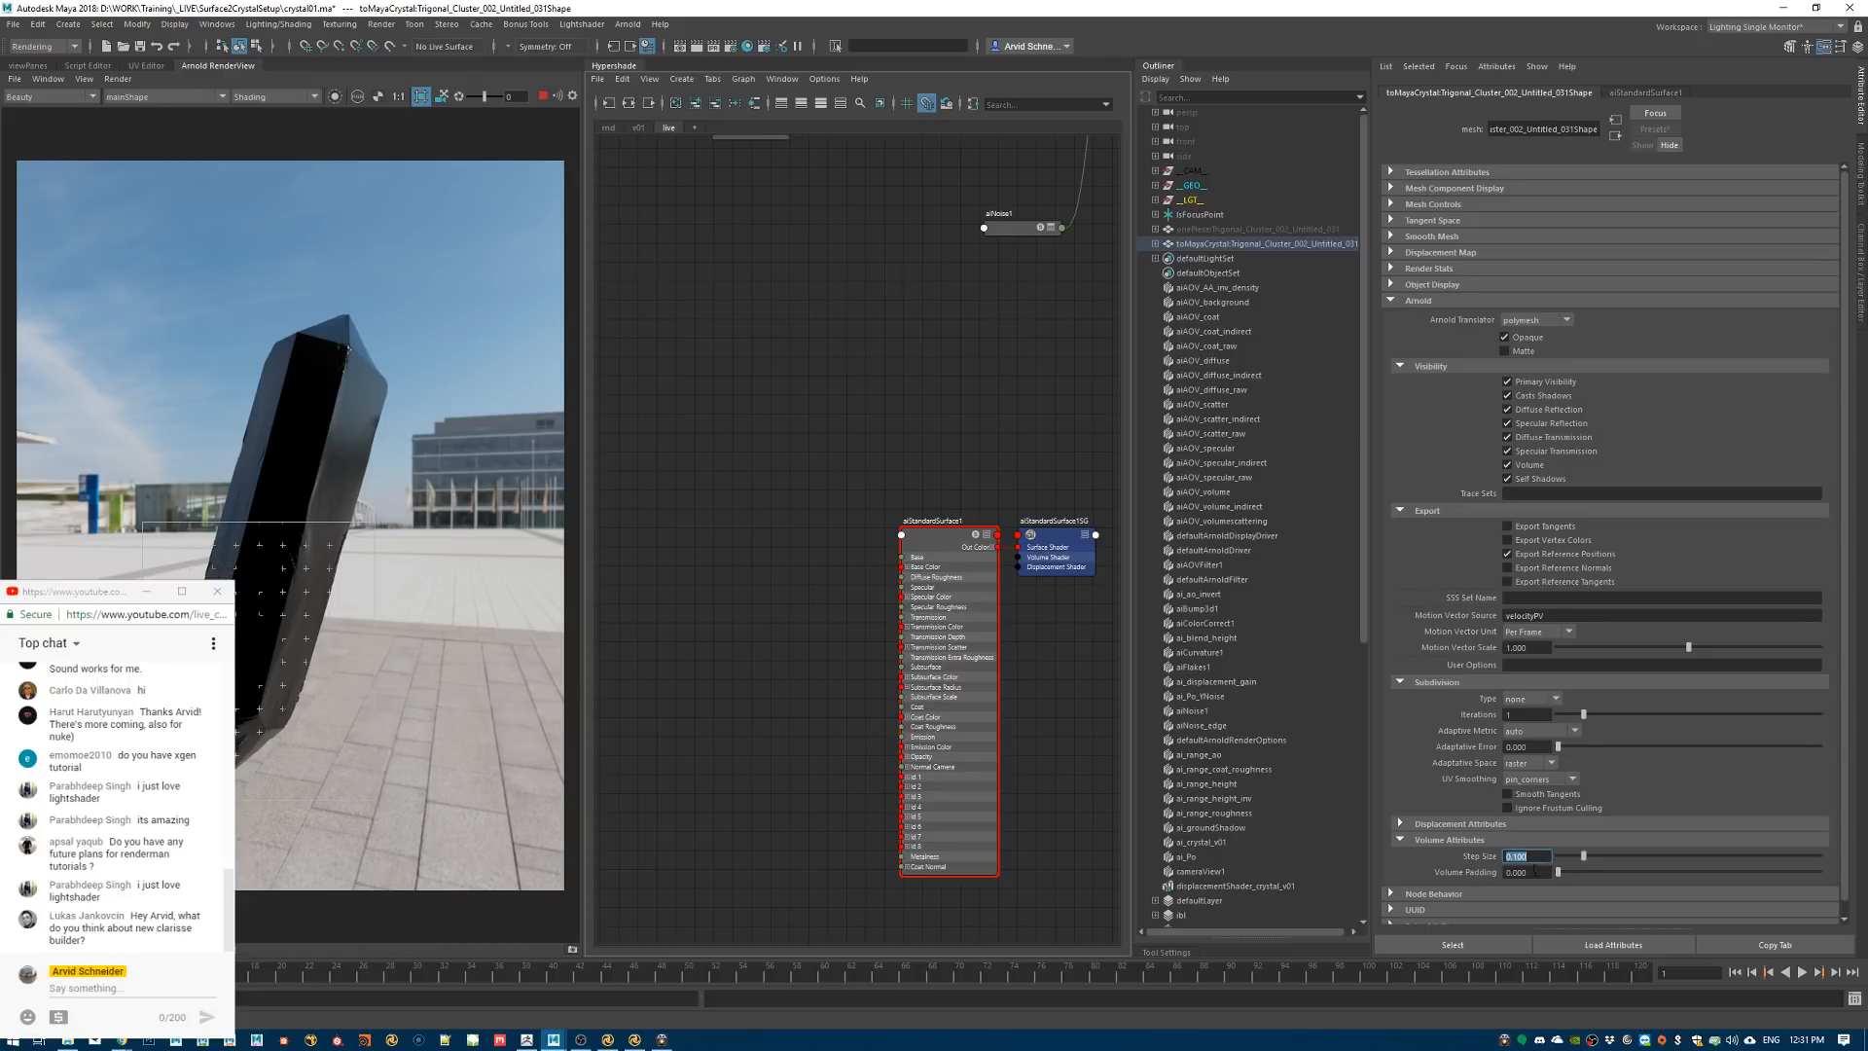
{"action": "left_click", "coordinate": [1535, 872]}
{"action": "type", "text": "1"}
{"action": "key", "text": "Return"}
Create an aiStandardVolume shader in the Hypershade and assign it to the selected crystal
{"action": "left_click", "coordinate": [658, 556]}
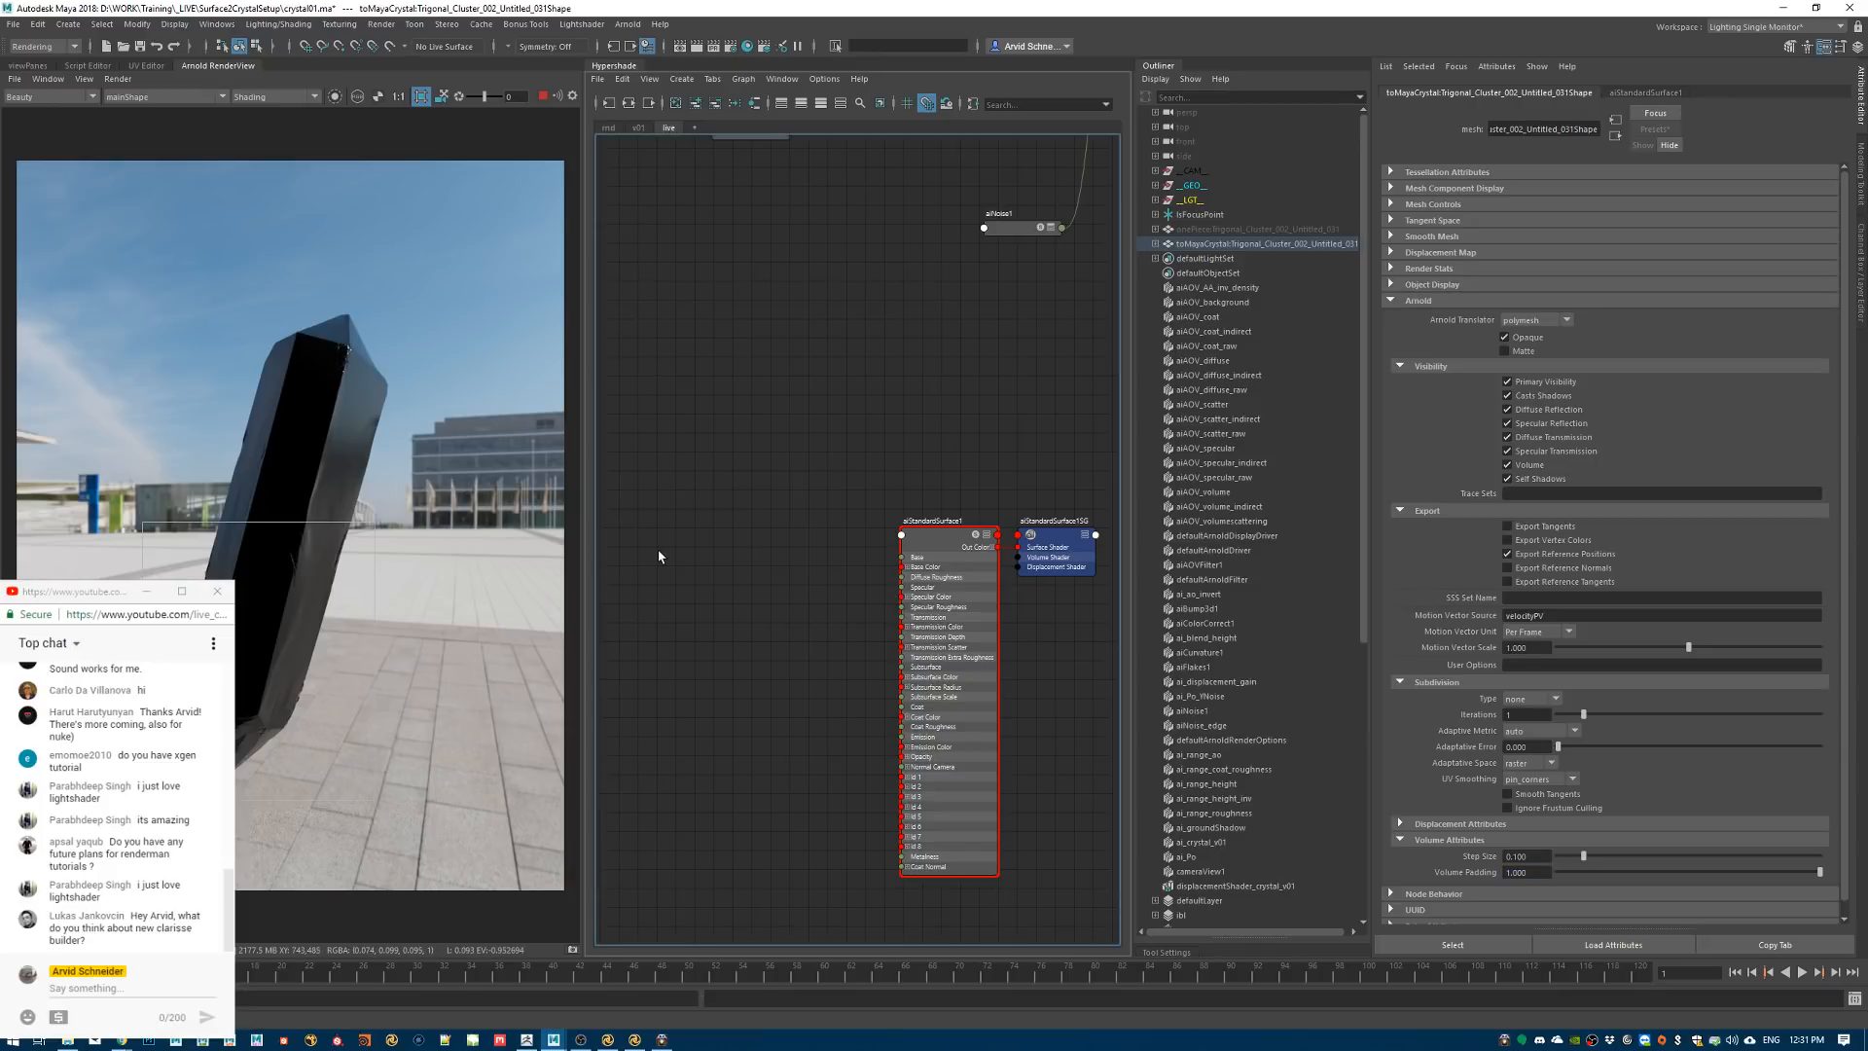
{"action": "key", "text": "Tab"}
{"action": "type", "text": "aista"}
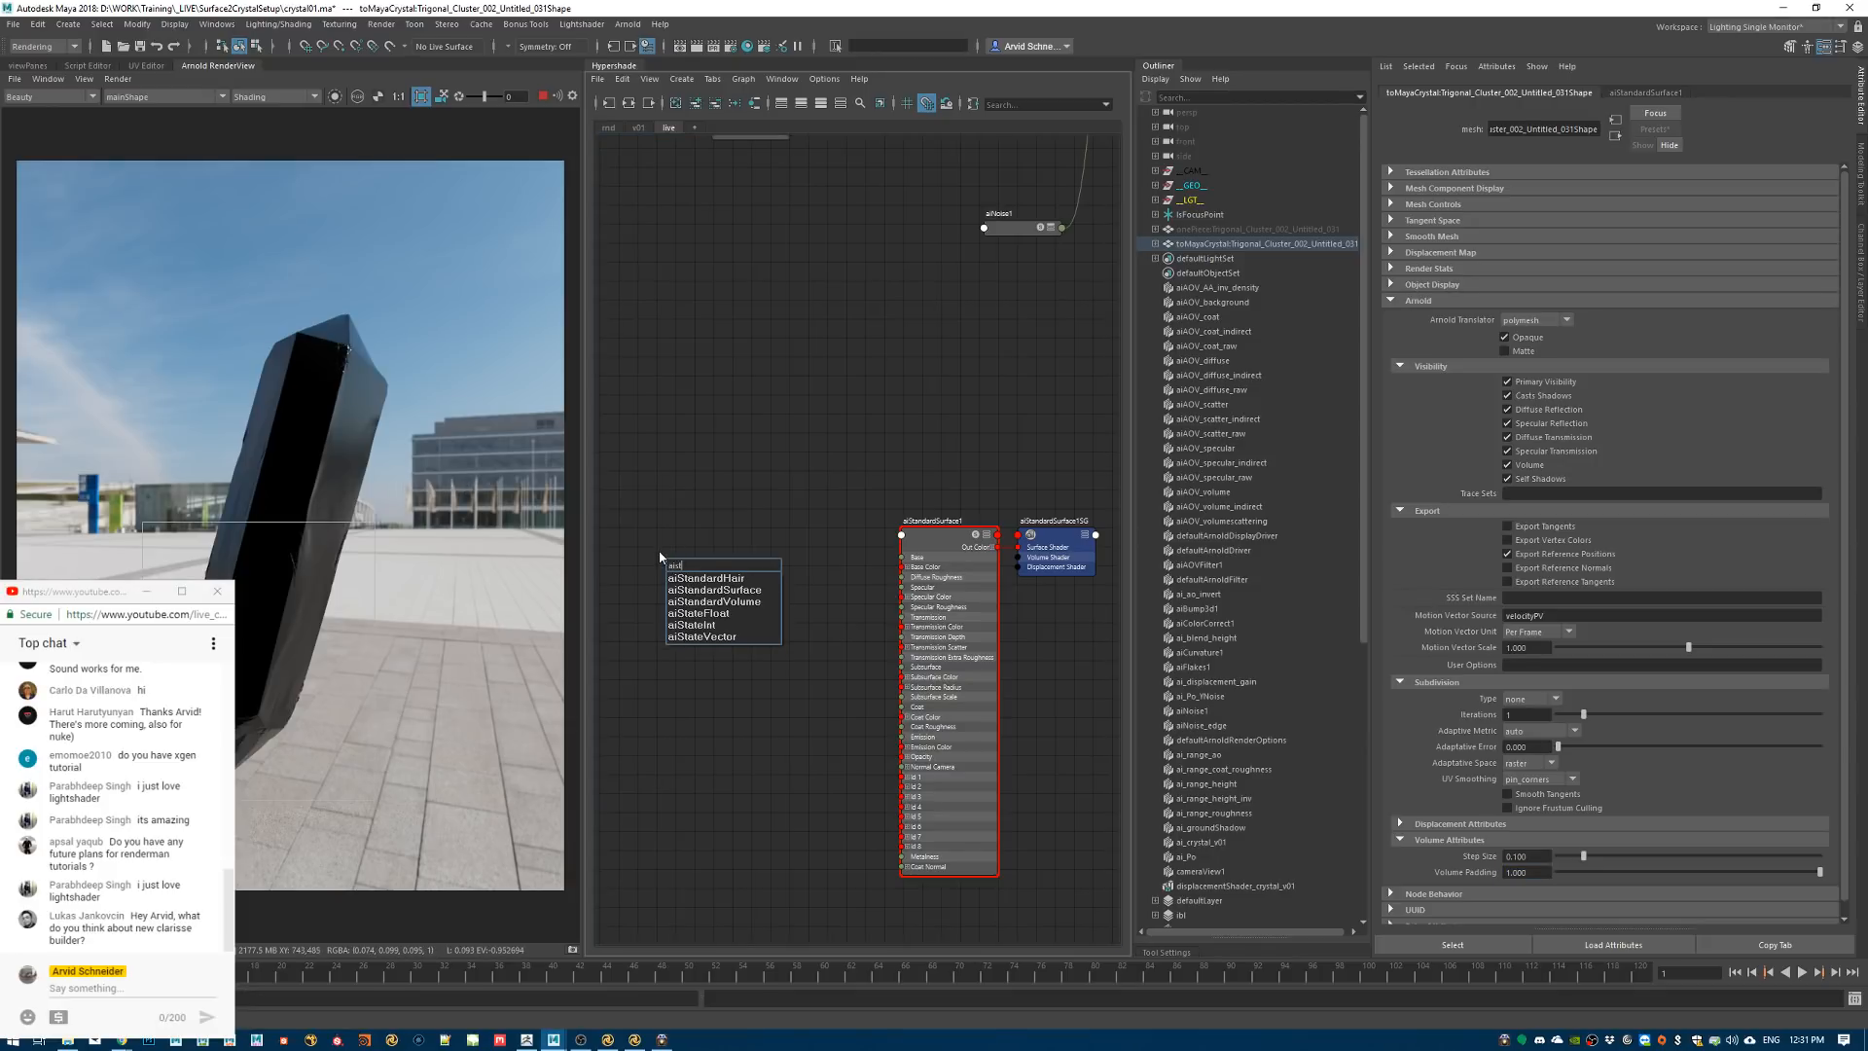
{"action": "left_click", "coordinate": [736, 604]}
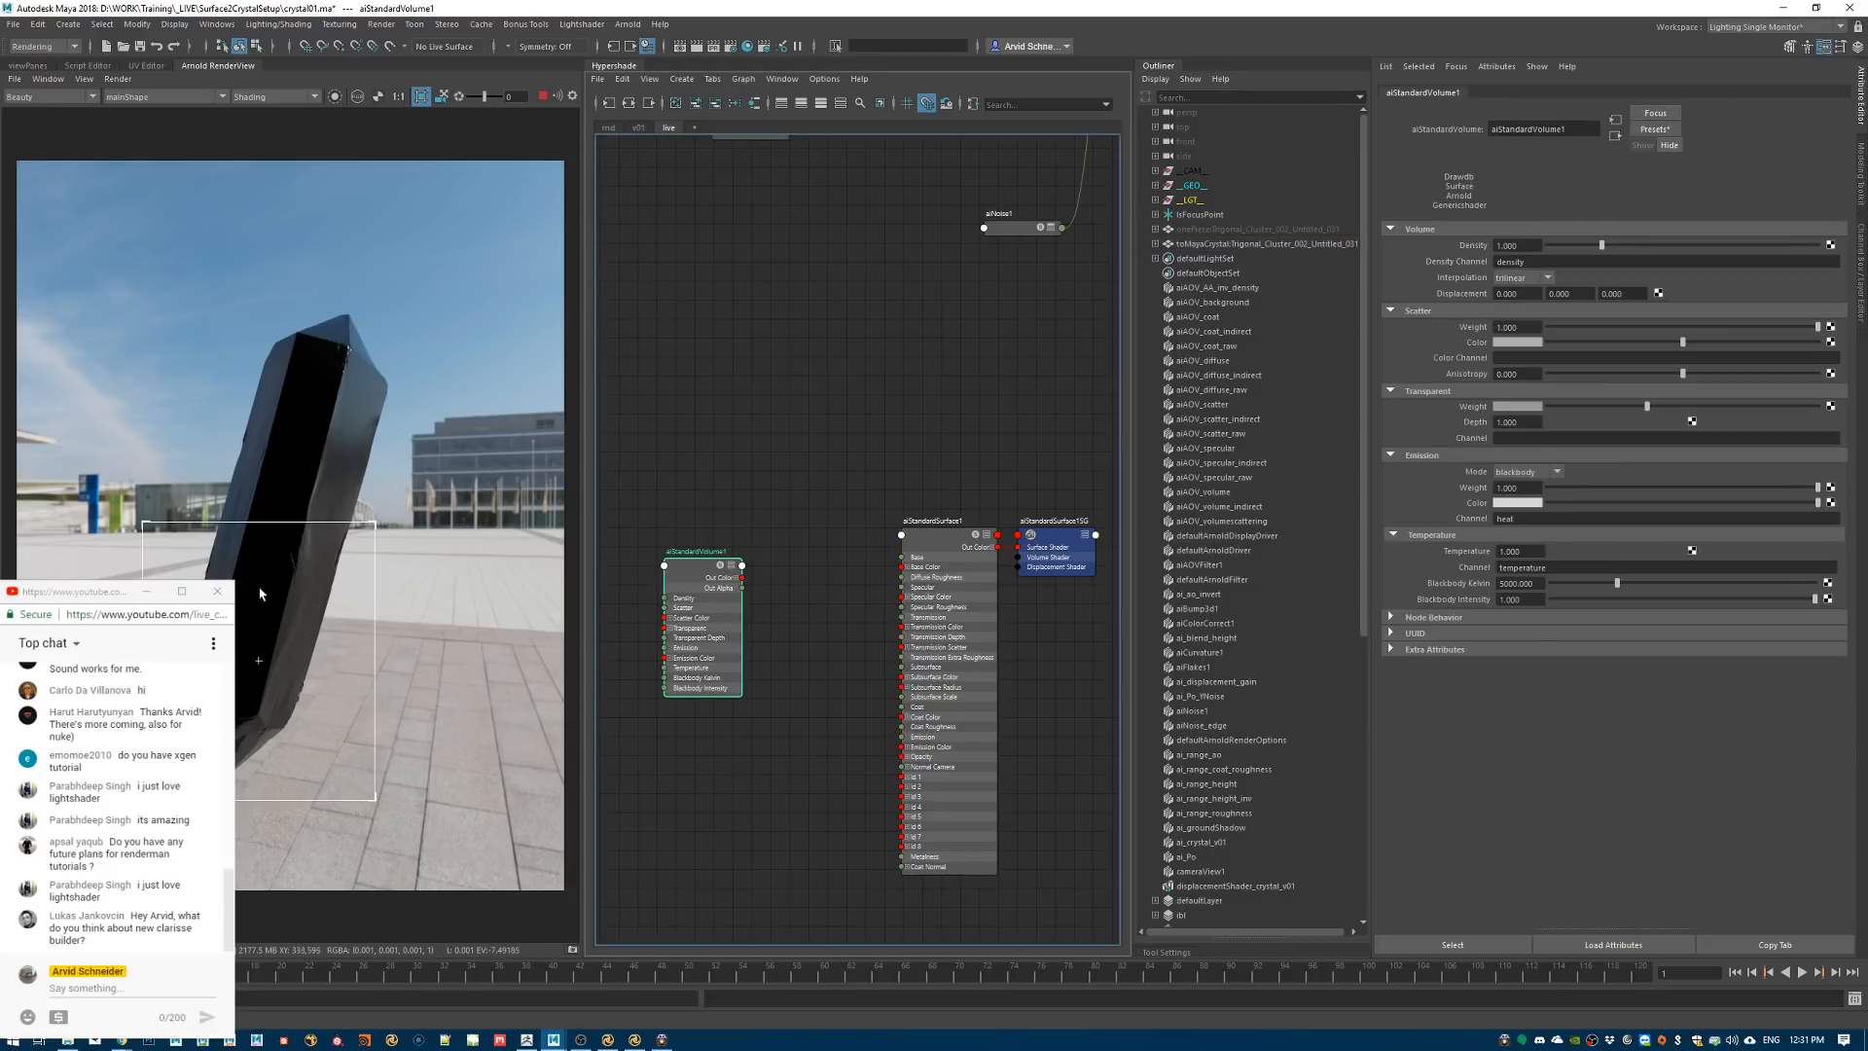
{"action": "left_click", "coordinate": [260, 589]}
{"action": "right_click_drag", "start_coordinate": [688, 567], "coordinate": [689, 530]}
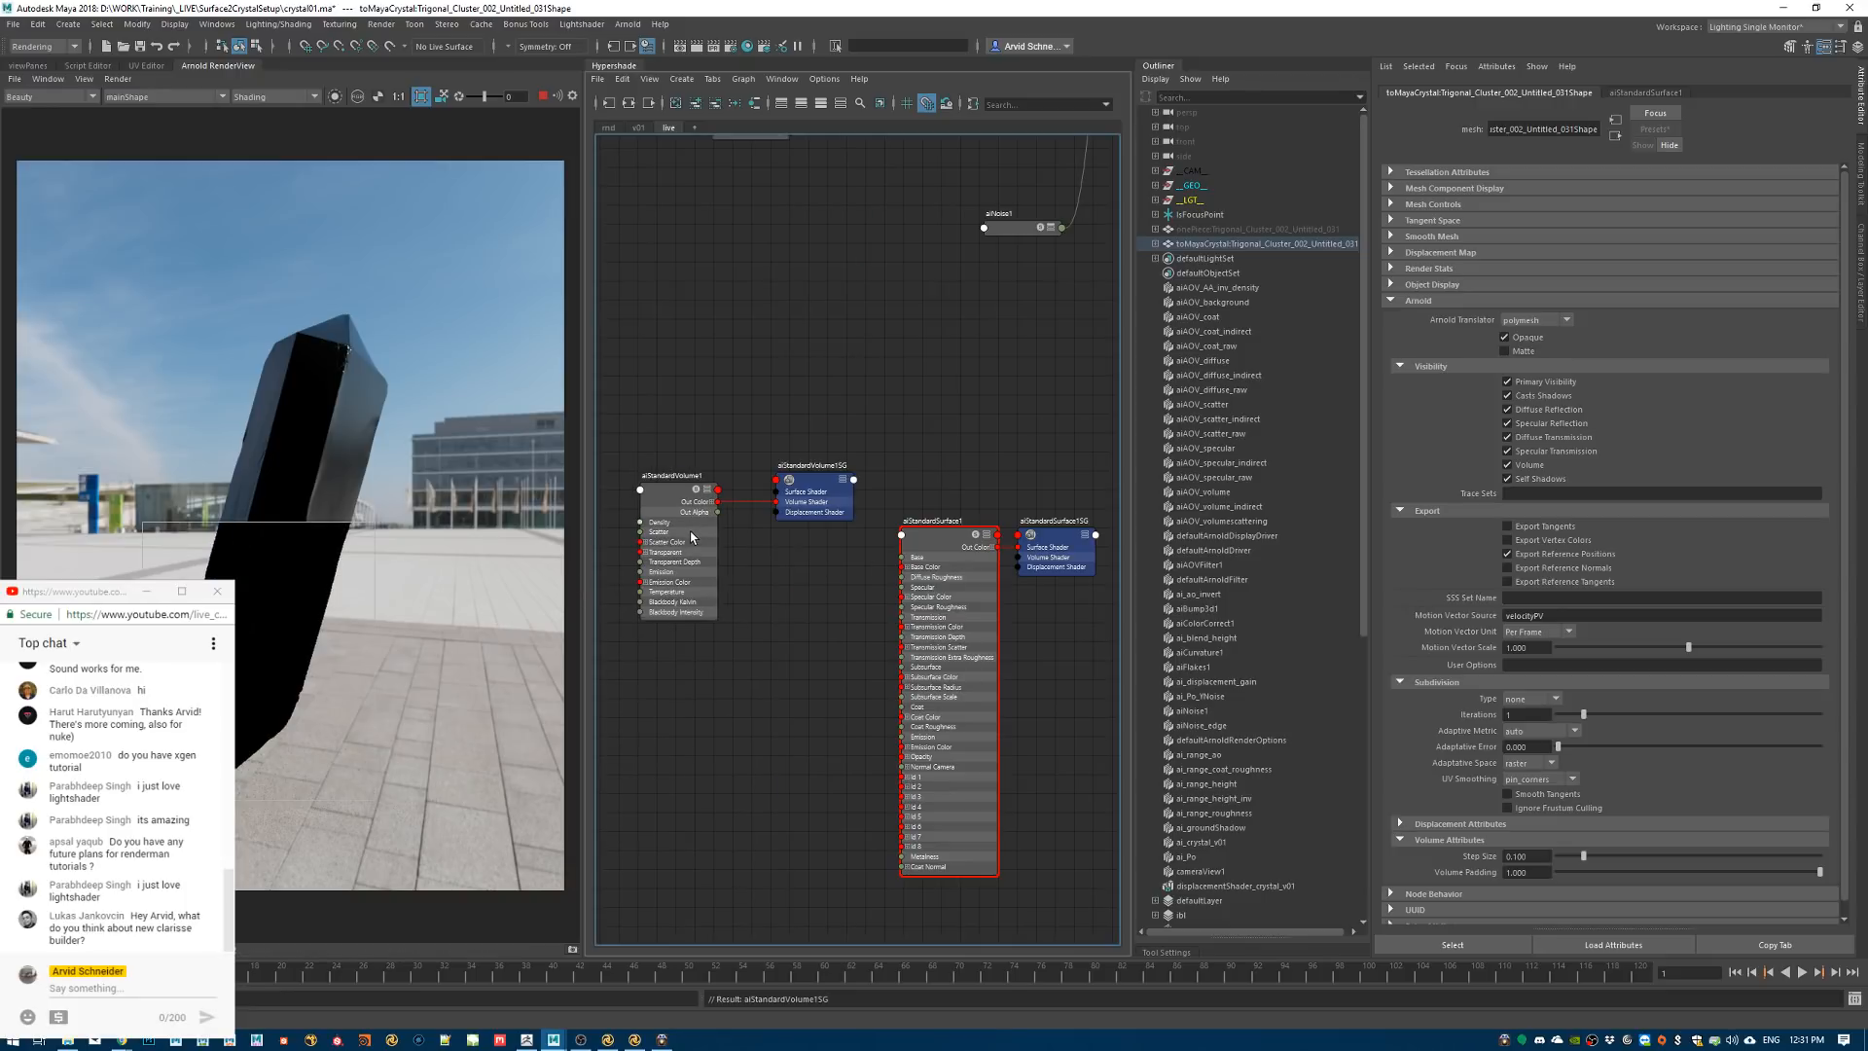
Update the full scene in the render view and redraw the render region around the lower part of the crystal
{"action": "left_click", "coordinate": [118, 79]}
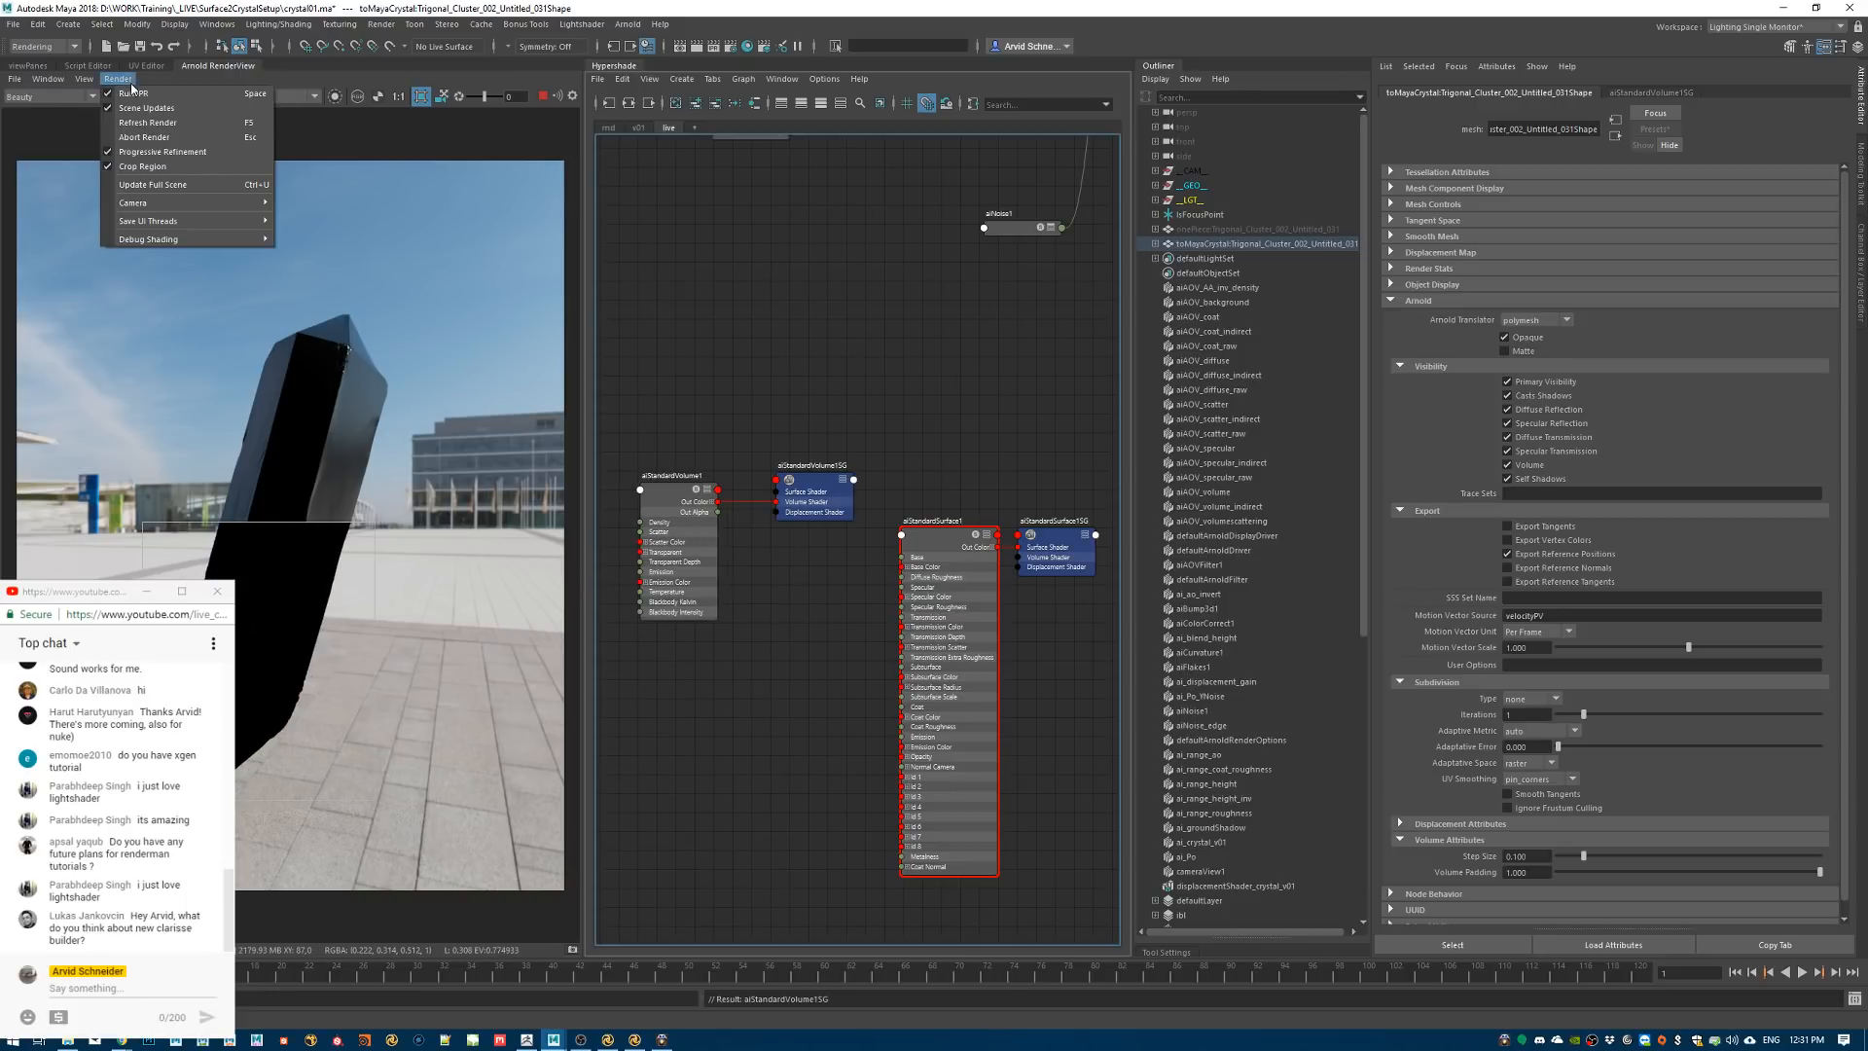
{"action": "left_click", "coordinate": [156, 184]}
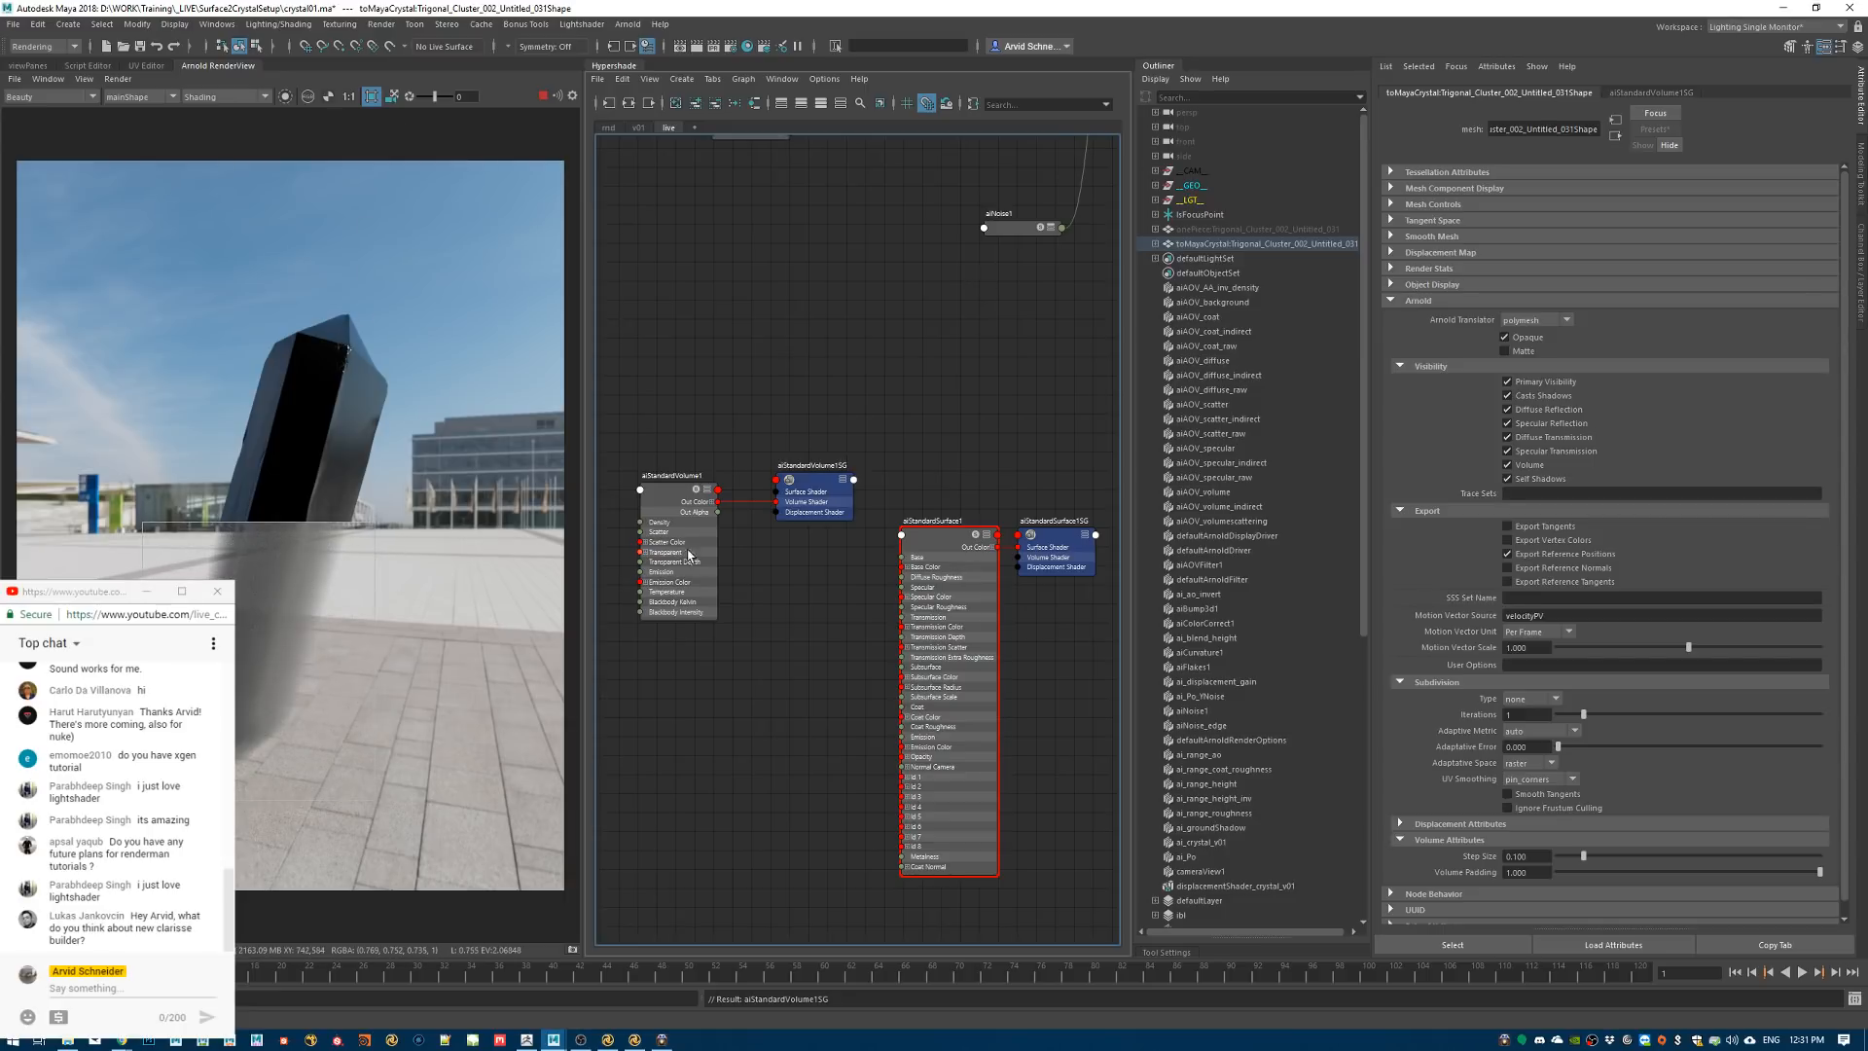
{"action": "middle_click_drag", "start_coordinate": [755, 420], "coordinate": [789, 420], "text": "alt"}
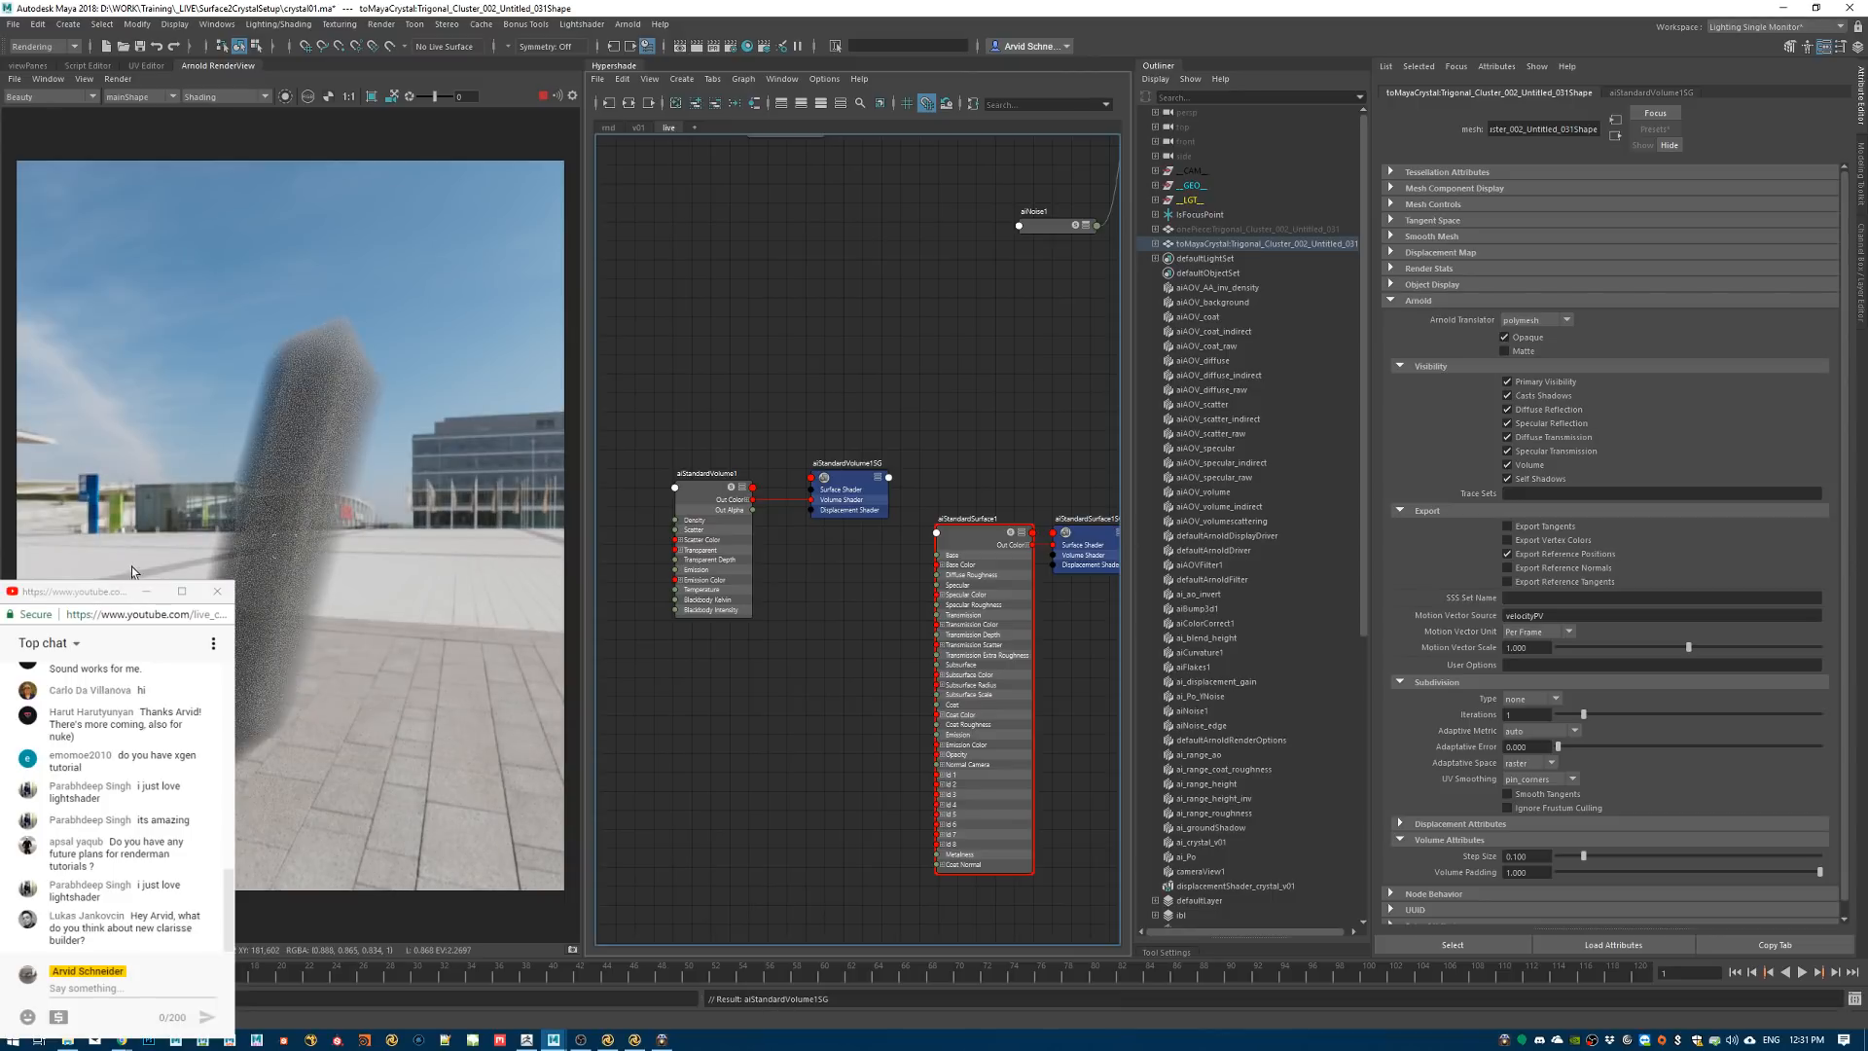
{"action": "left_click_drag", "start_coordinate": [373, 811], "coordinate": [238, 574]}
Create an aiNoise node in the Hypershade and place it beside the aiStandardVolume1 node, on its input side
{"action": "middle_click_drag", "start_coordinate": [976, 380], "coordinate": [1107, 342], "text": "alt"}
{"action": "left_click", "coordinate": [828, 473]}
{"action": "scroll", "coordinate": [819, 513], "scroll_direction": "up", "scroll_amount": 3}
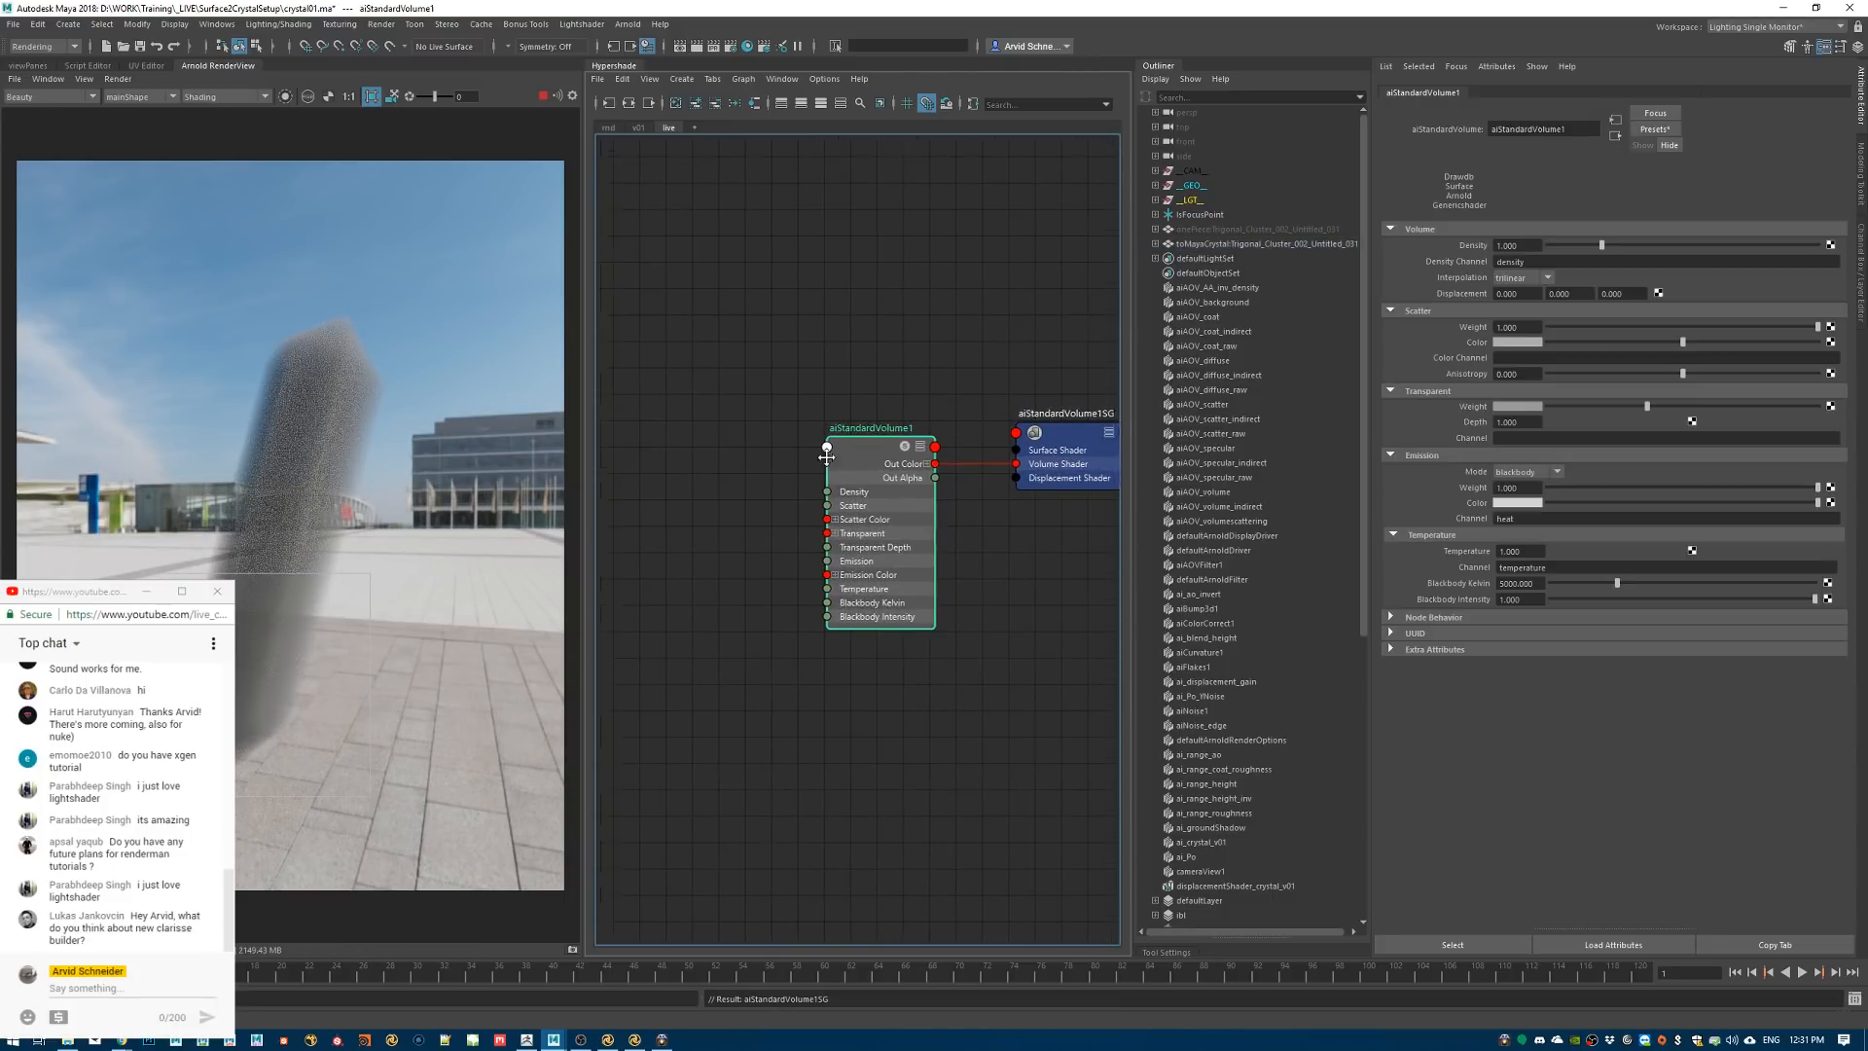
{"action": "key", "text": "Tab"}
{"action": "type", "text": "ai"}
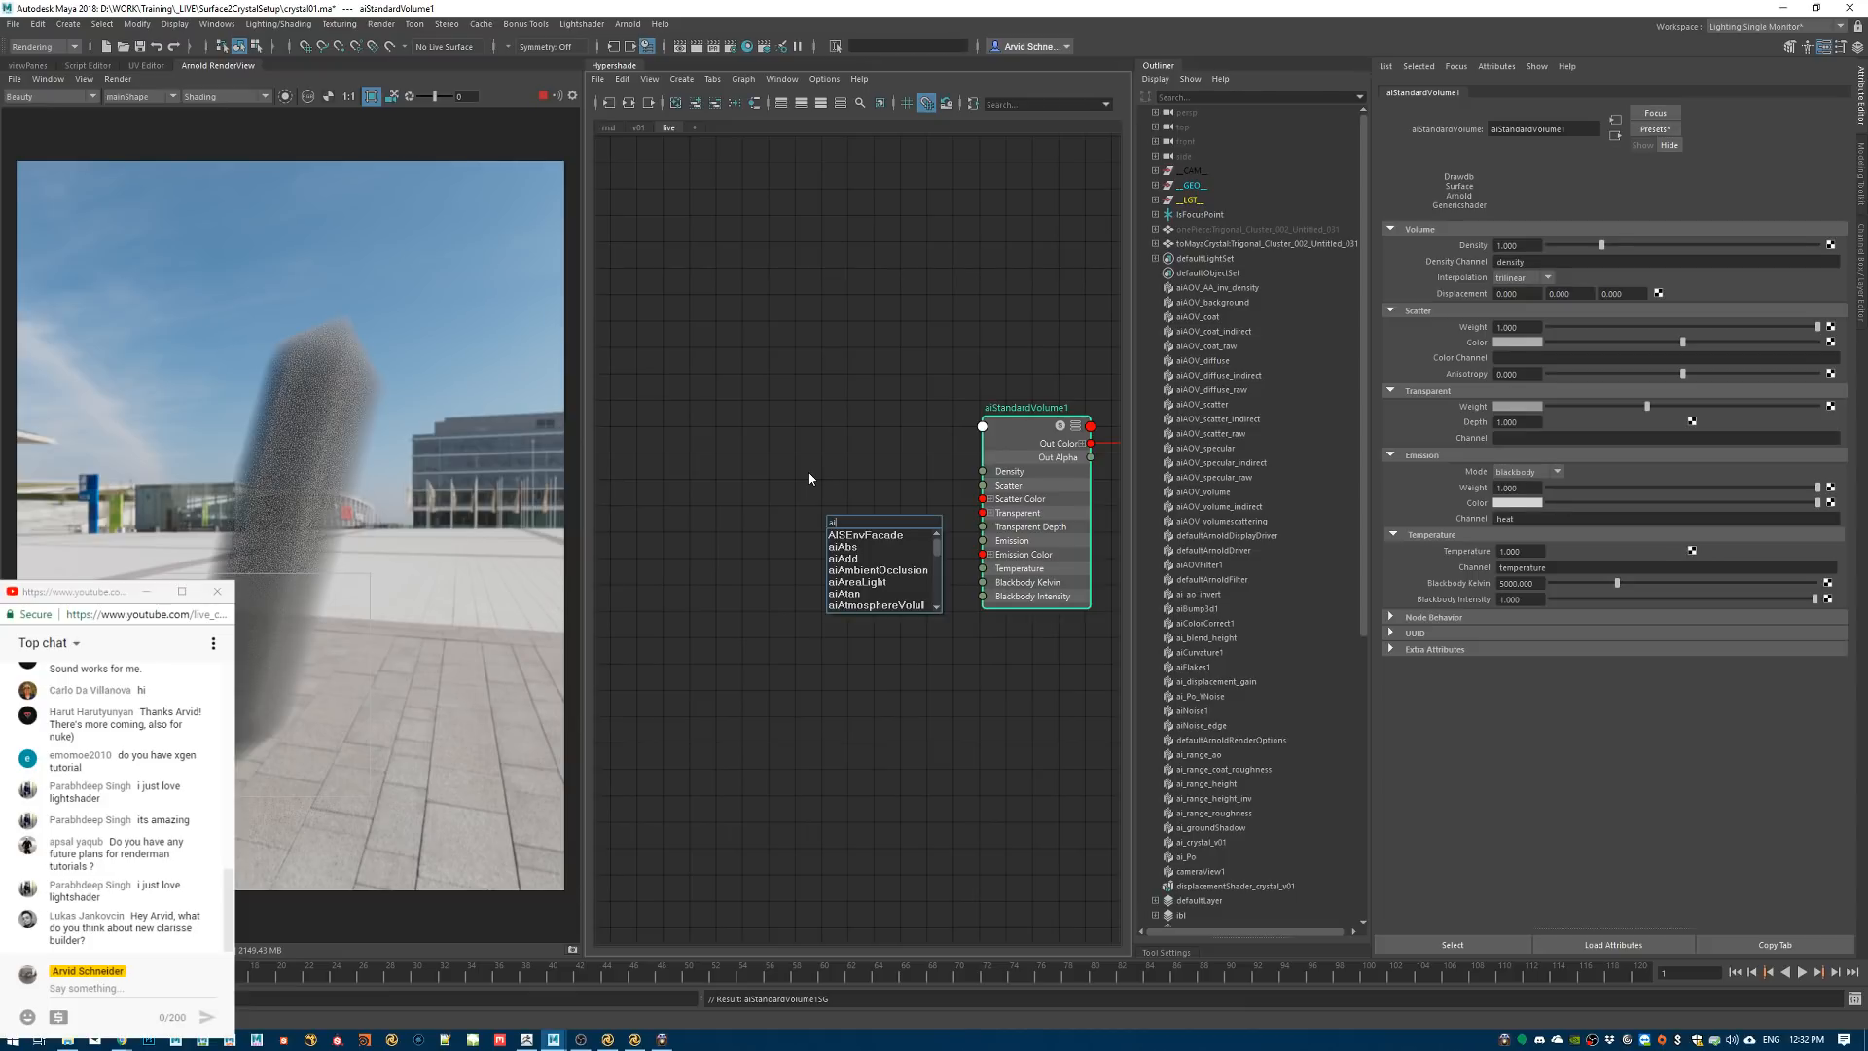
{"action": "type", "text": "noi"}
{"action": "left_click", "coordinate": [887, 545]}
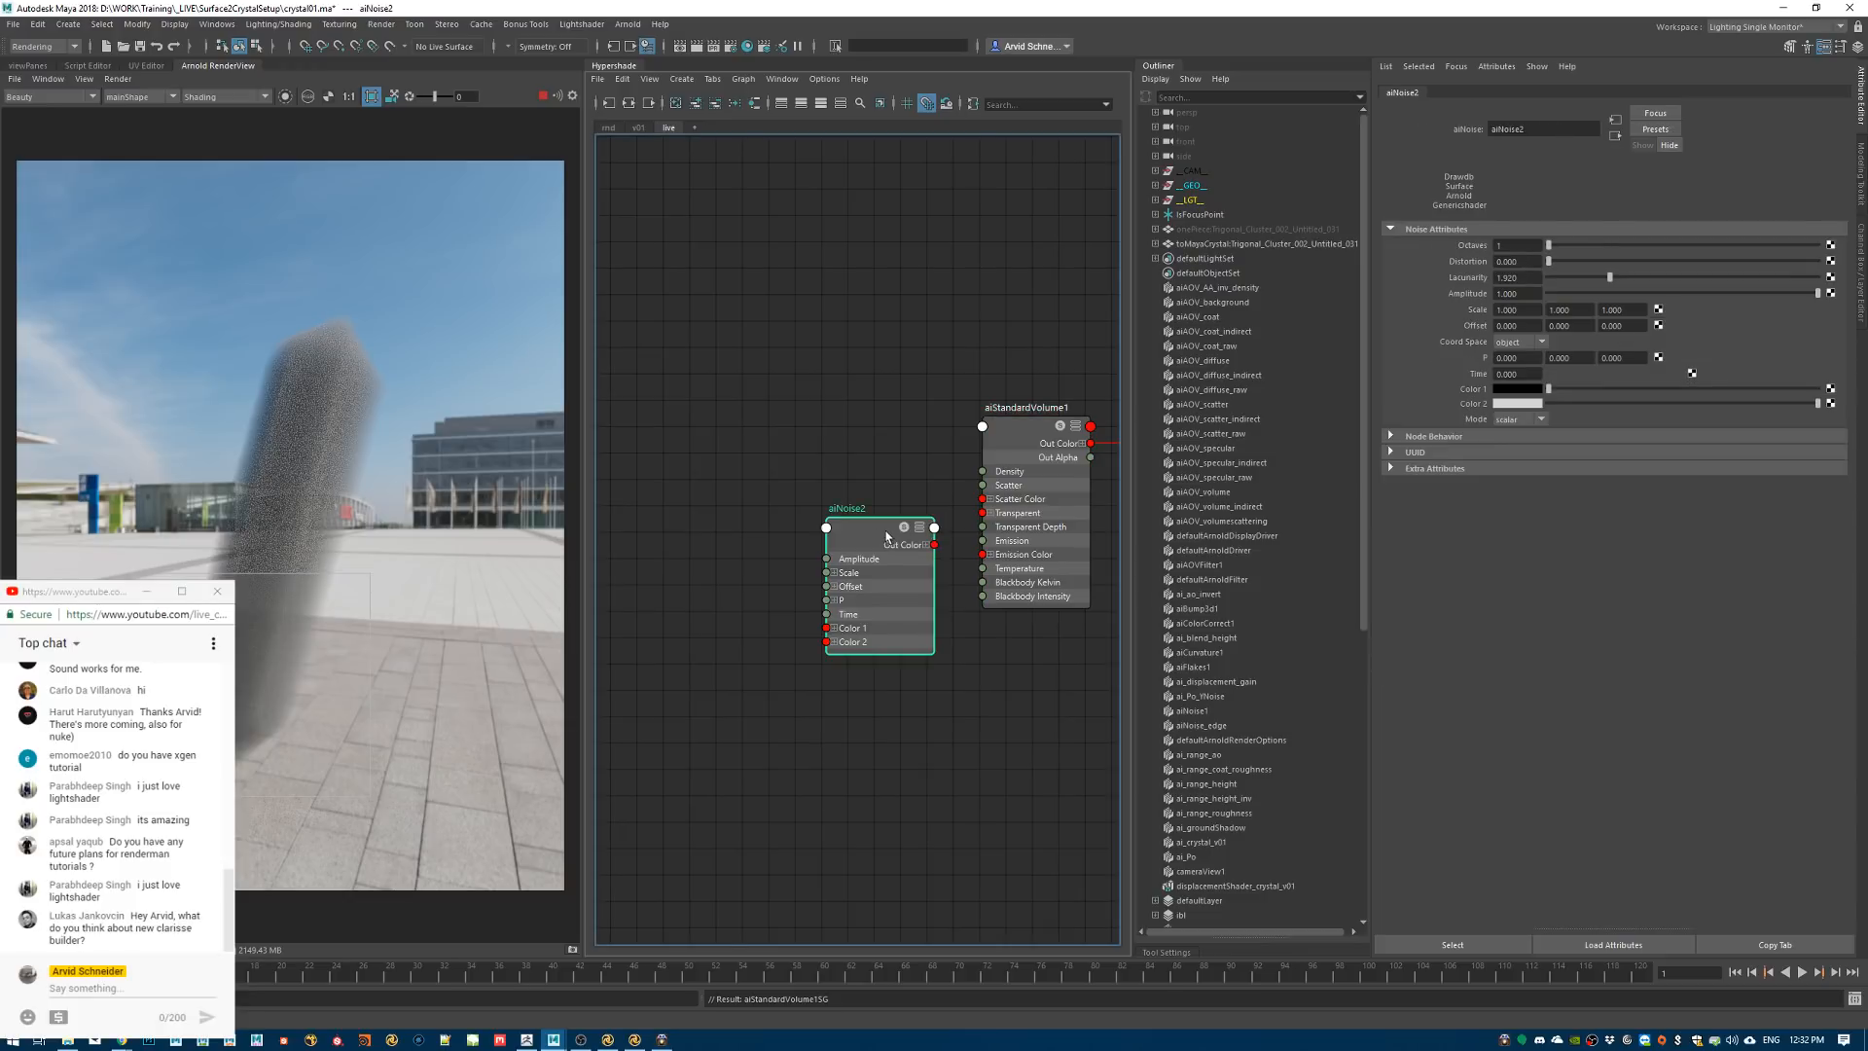
{"action": "left_click_drag", "start_coordinate": [905, 565], "coordinate": [788, 595]}
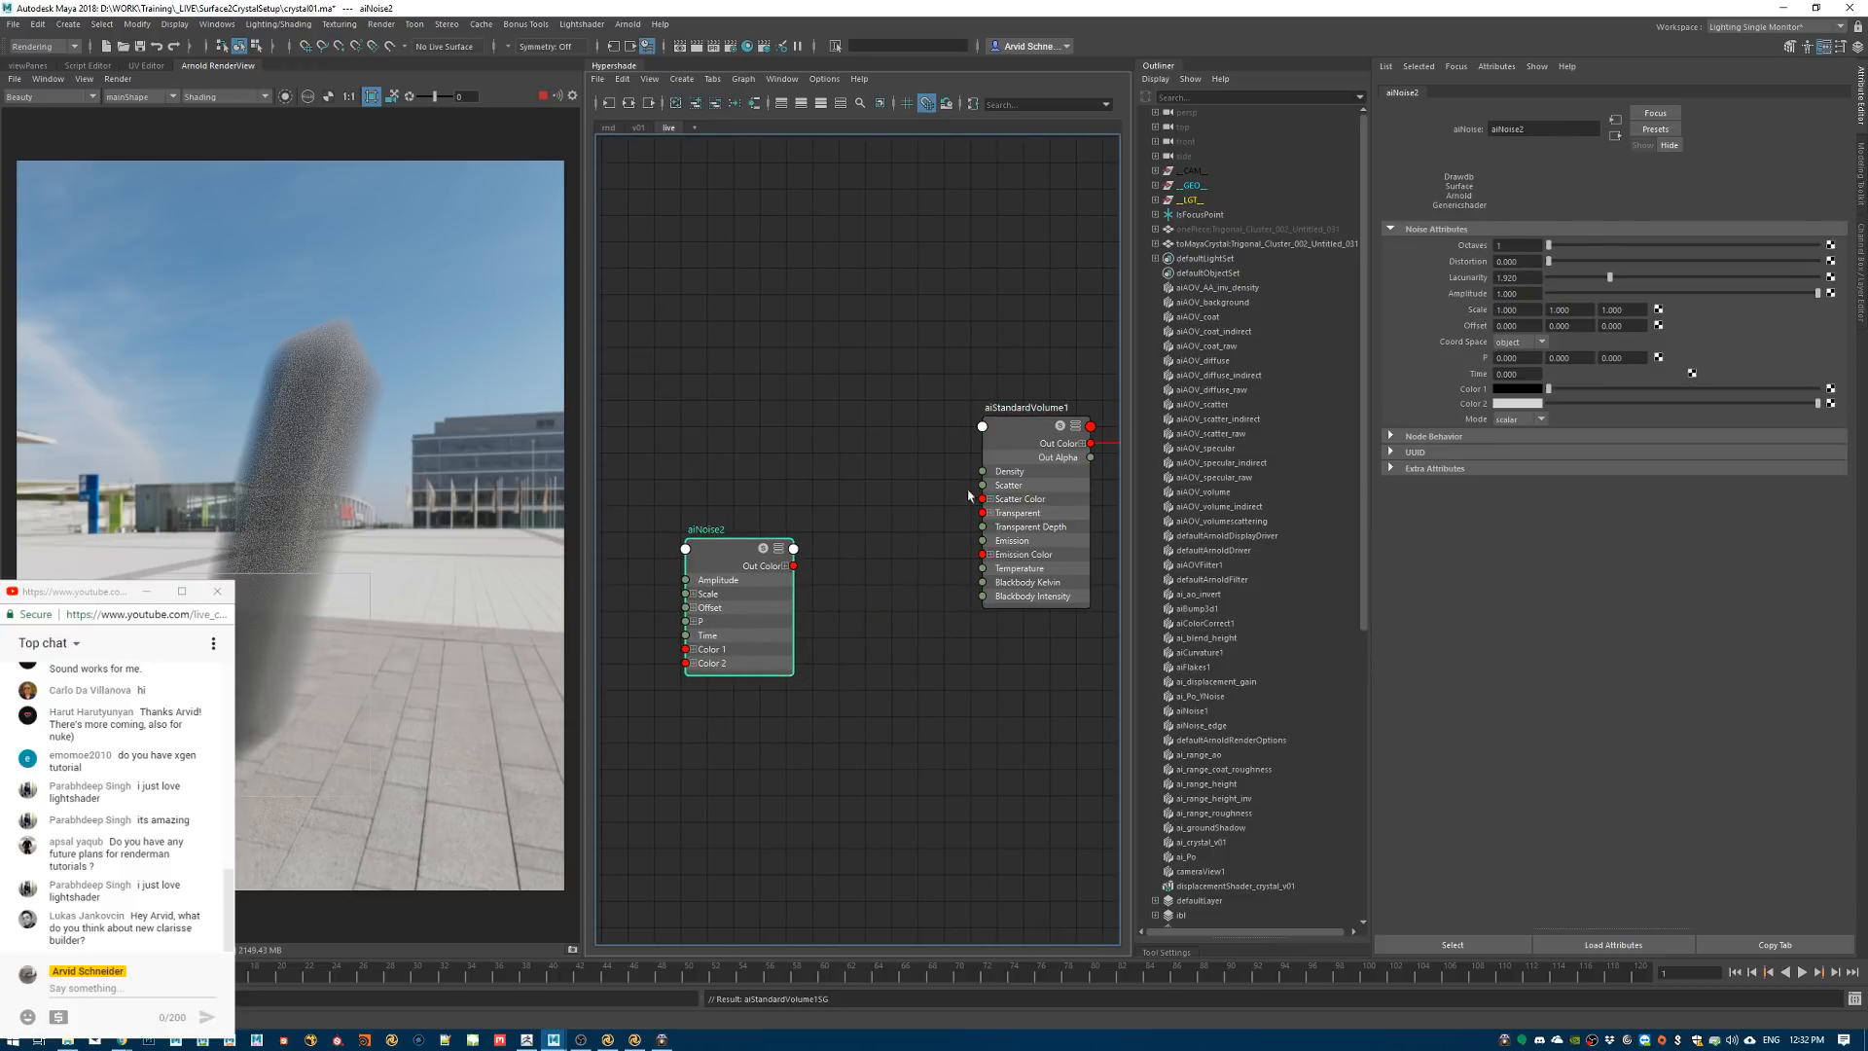
Connect the outColor of aiNoise2 to the displacement of aiStandardVolume1 through the Connection Editor
{"action": "left_click", "coordinate": [1028, 438]}
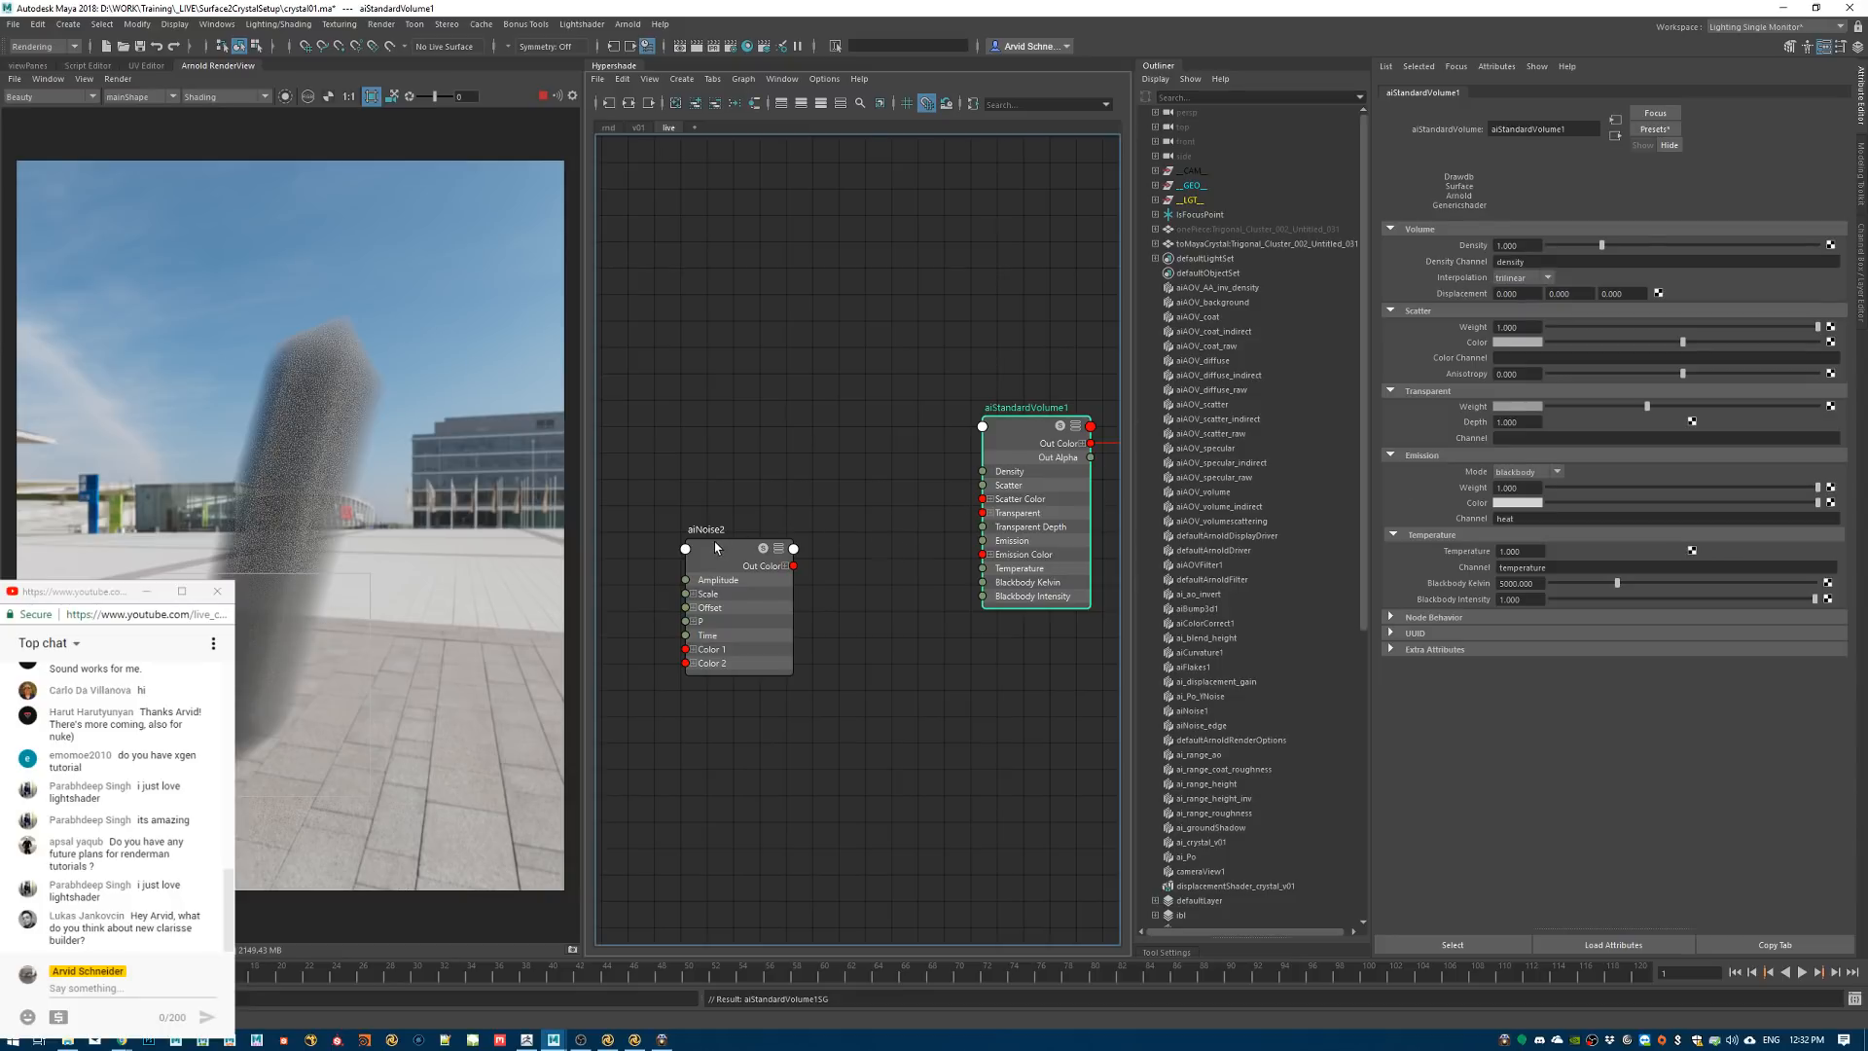
{"action": "middle_click_drag", "start_coordinate": [717, 548], "coordinate": [1440, 292]}
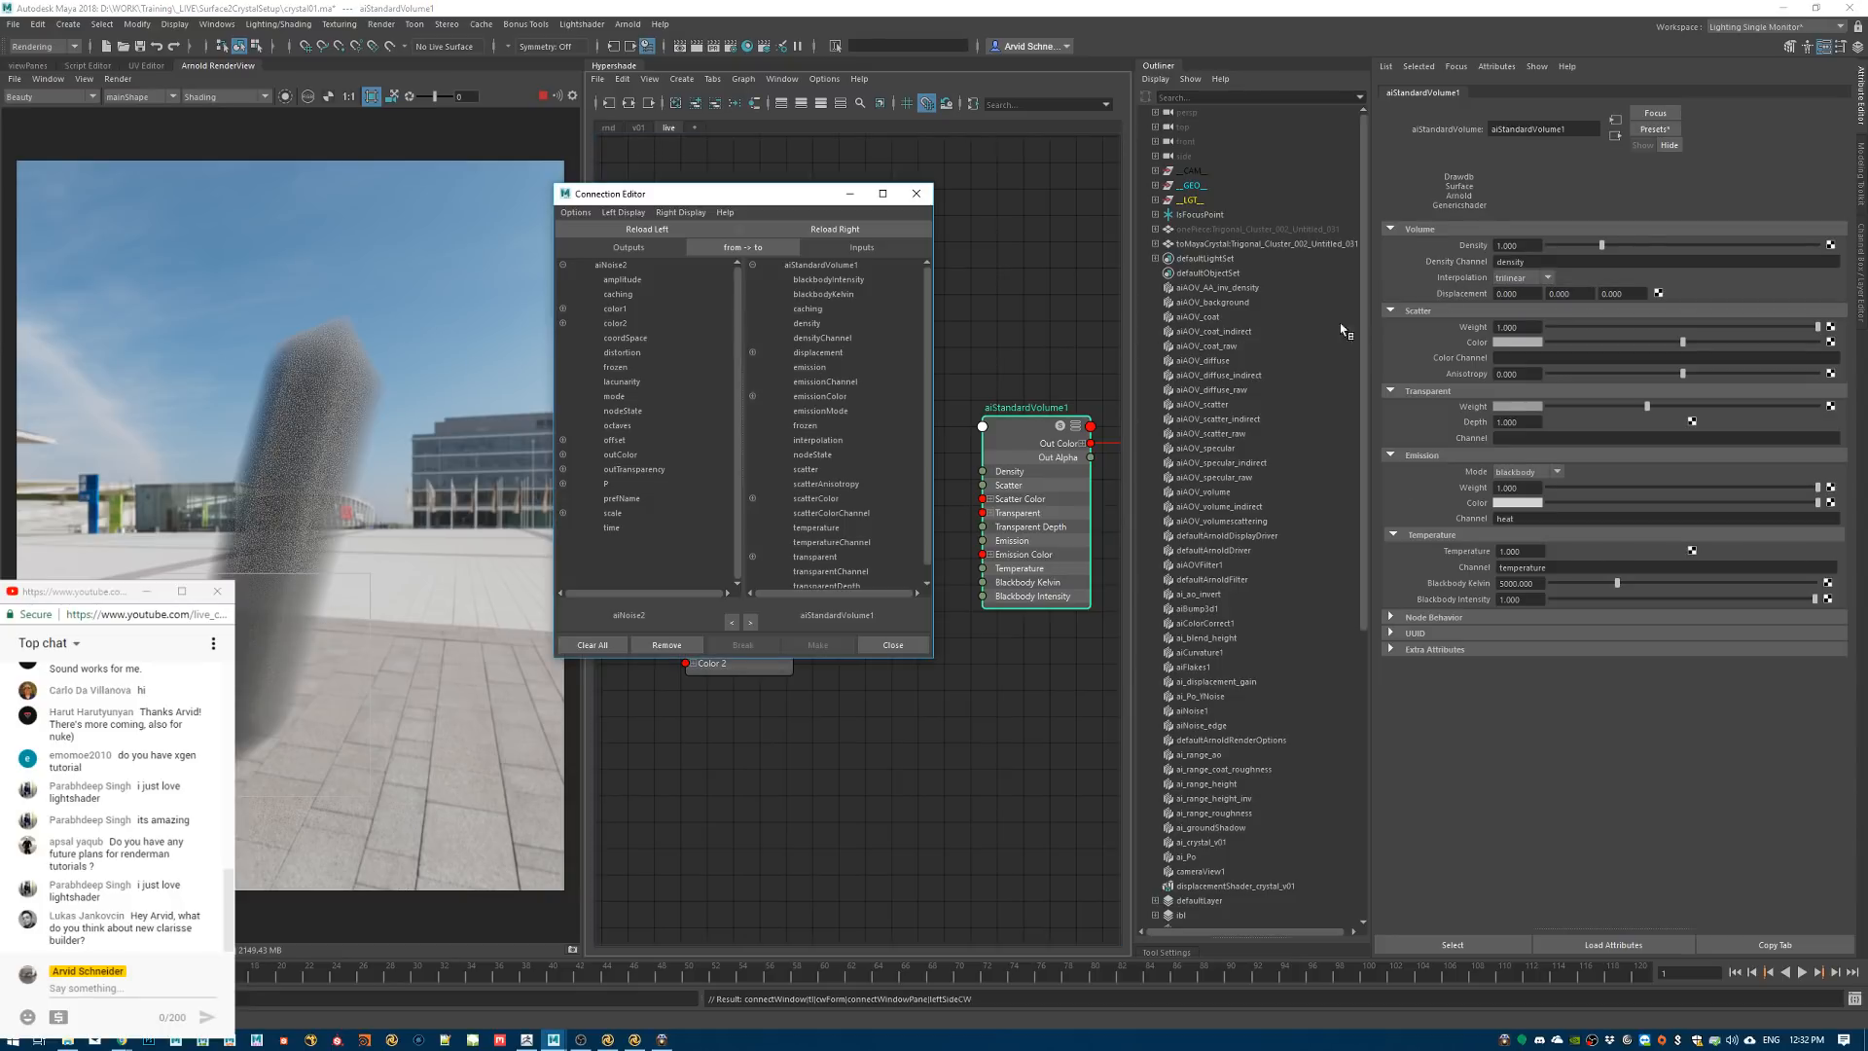
{"action": "left_click", "coordinate": [627, 456]}
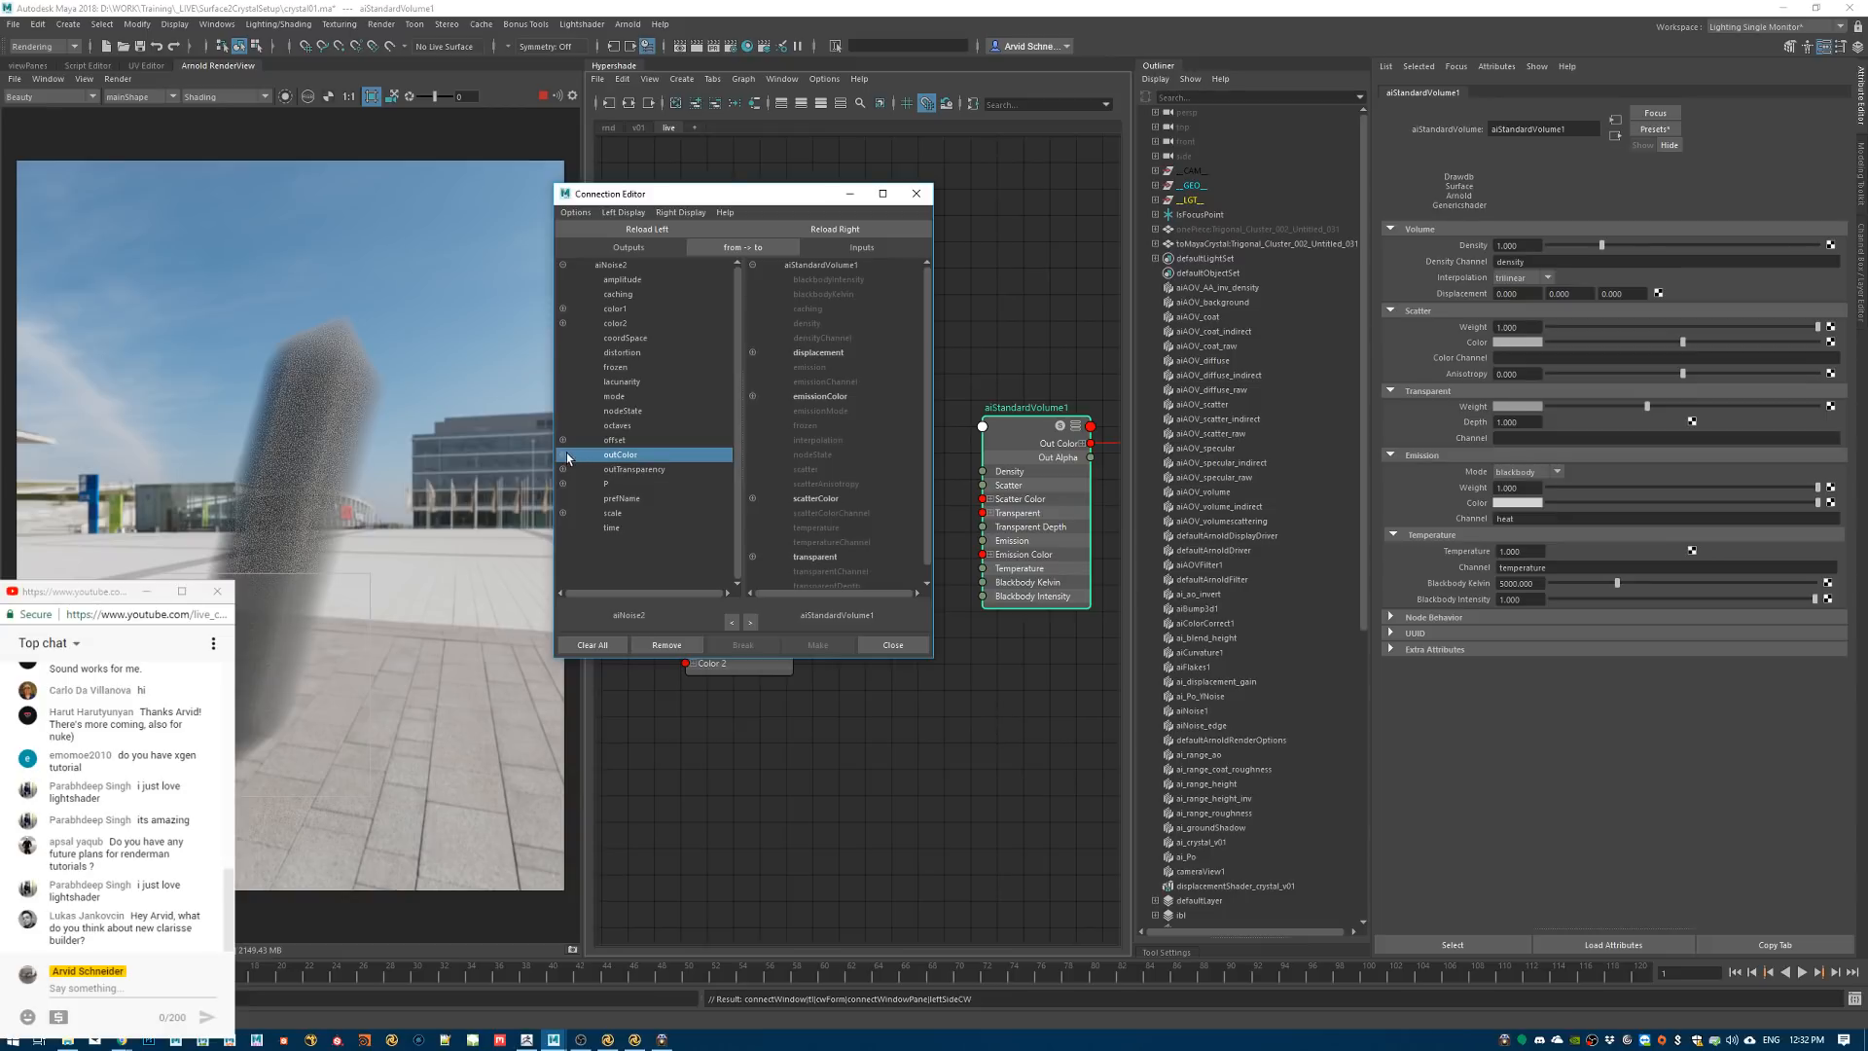
{"action": "left_click", "coordinate": [831, 356]}
{"action": "left_click", "coordinate": [892, 644]}
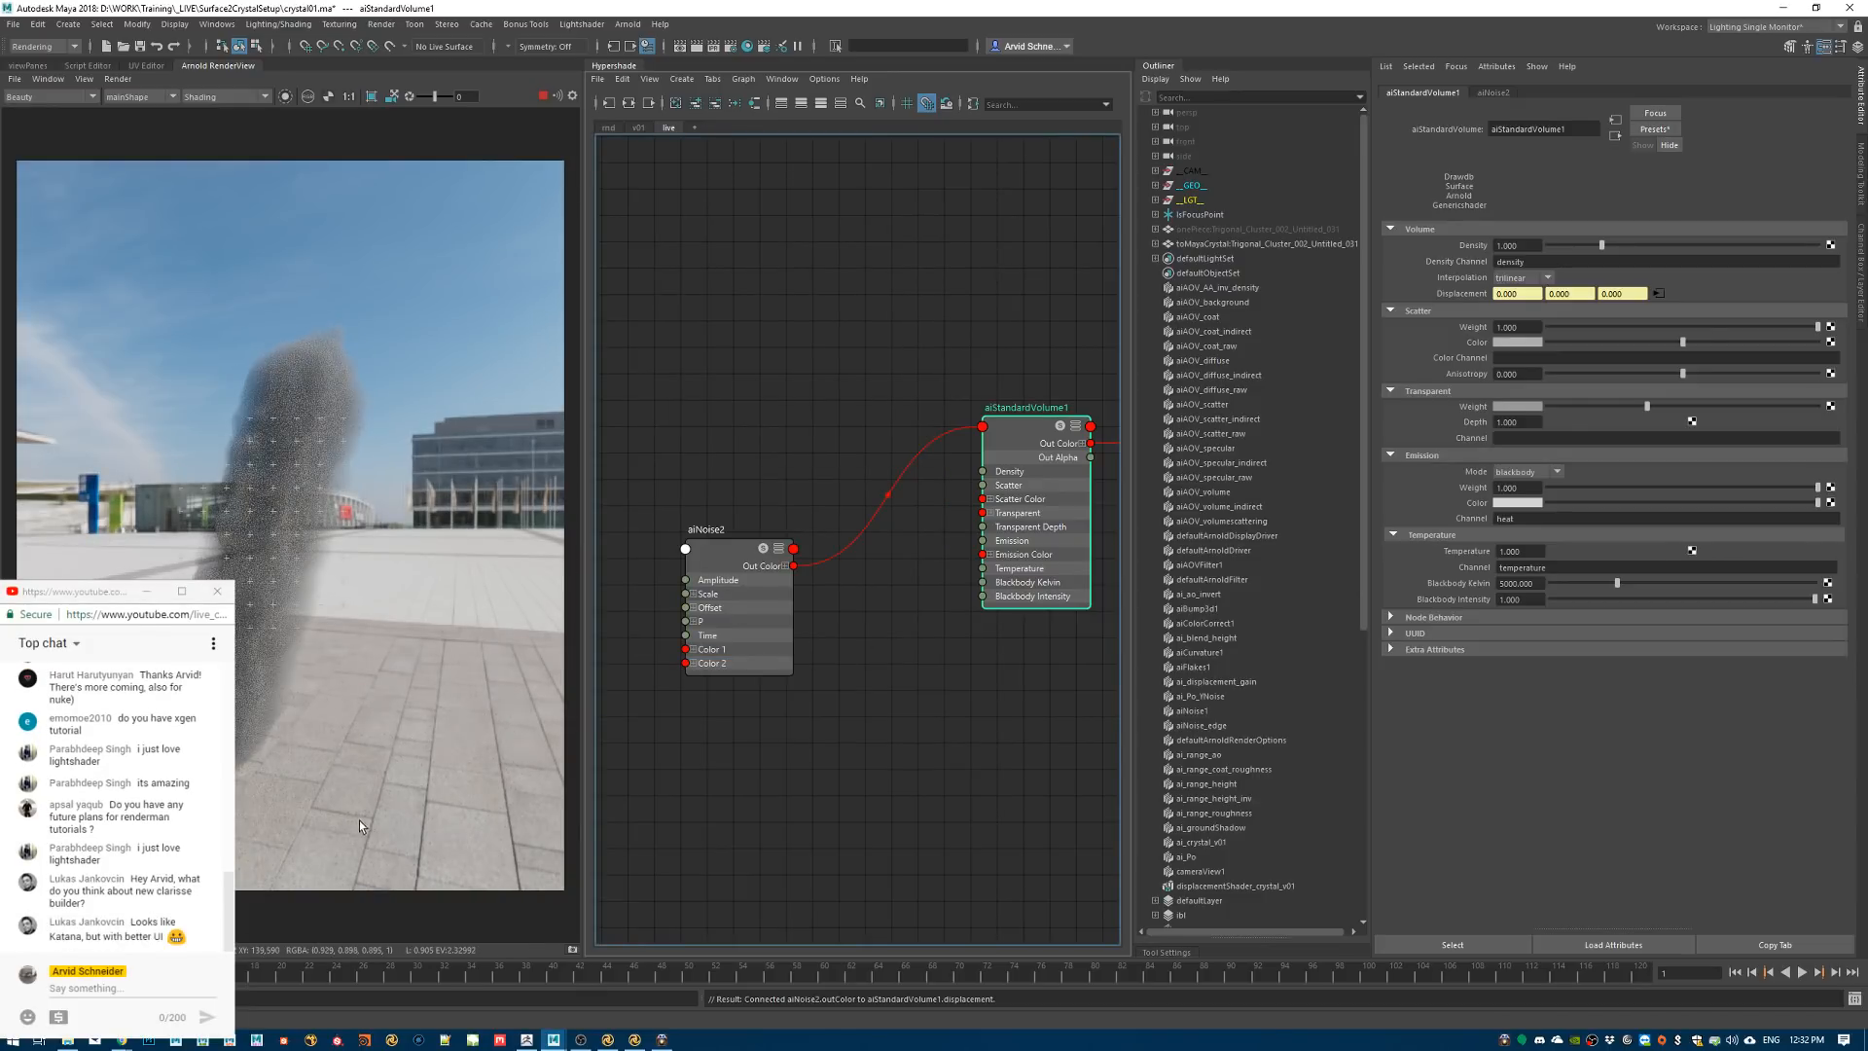
Redraw the render region over the lower crystal, set the octaves of aiNoise2 to 4, and update the full scene
{"action": "left_click_drag", "start_coordinate": [229, 590], "coordinate": [351, 801]}
{"action": "left_click", "coordinate": [721, 549]}
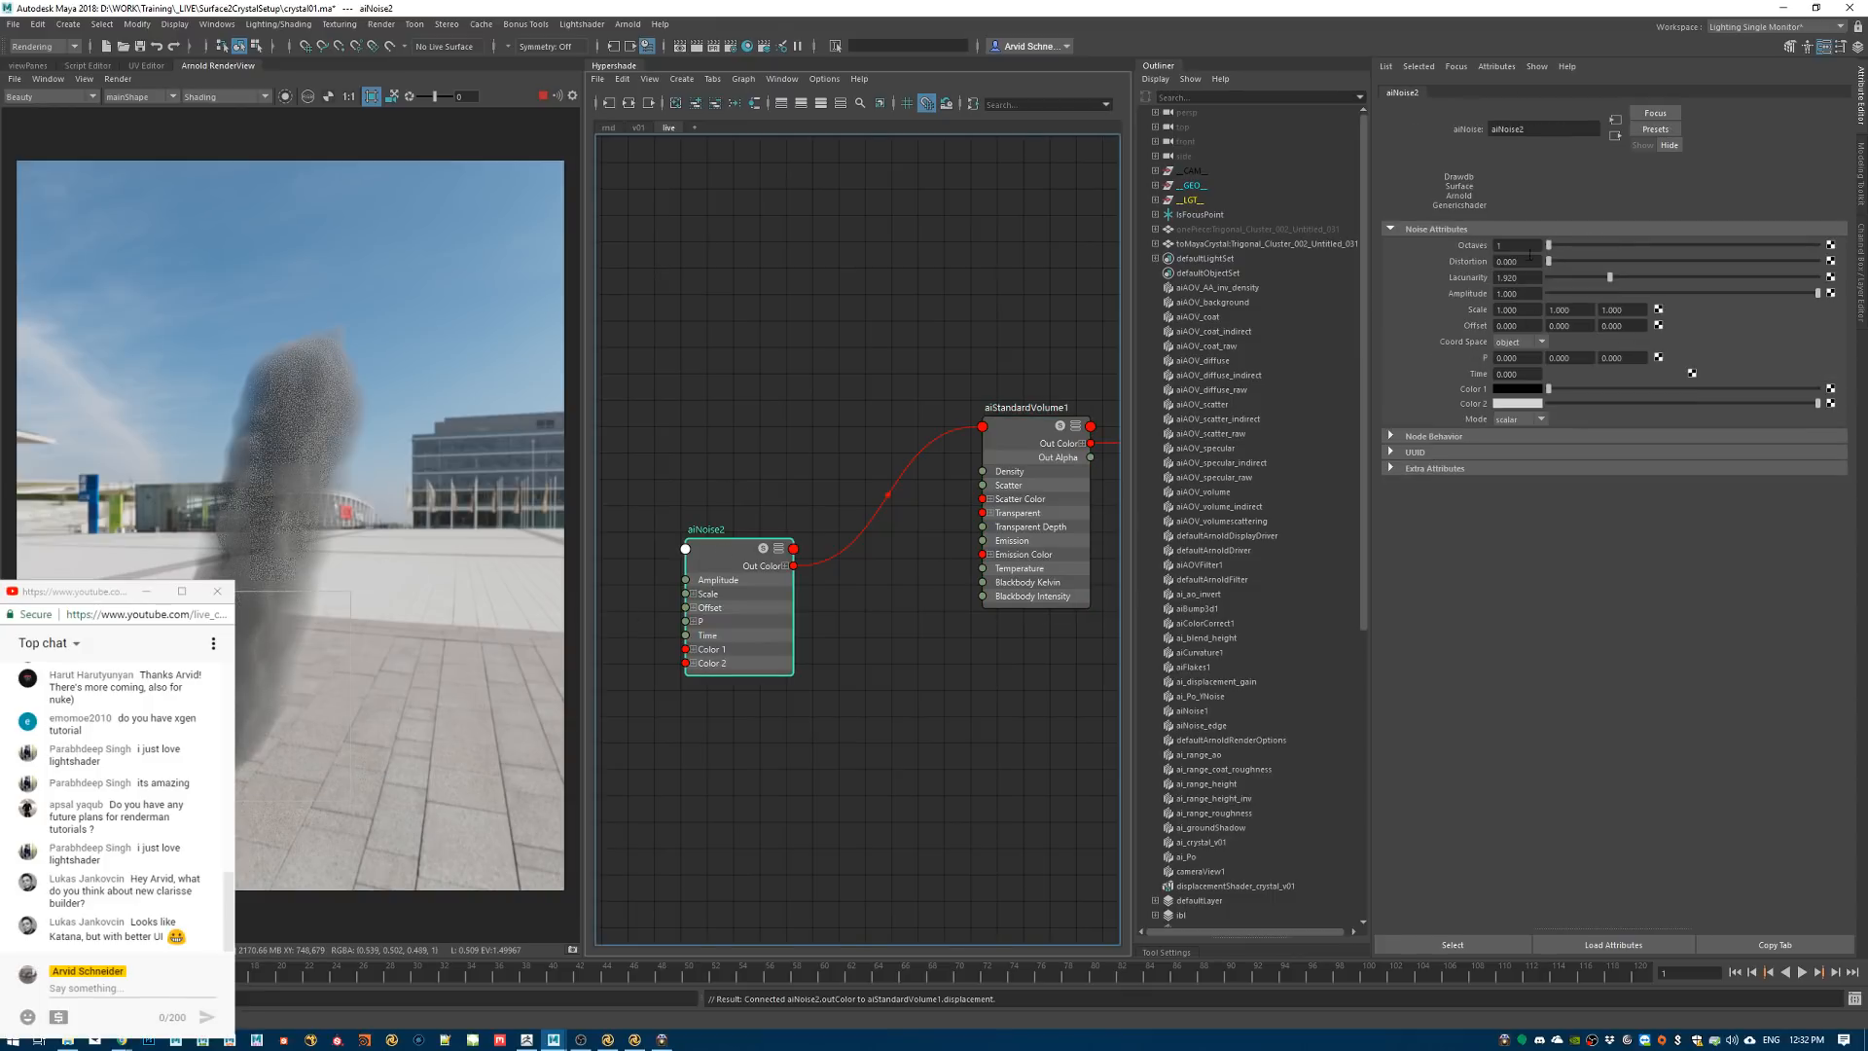
{"action": "left_click", "coordinate": [1516, 247]}
{"action": "key", "text": "Return"}
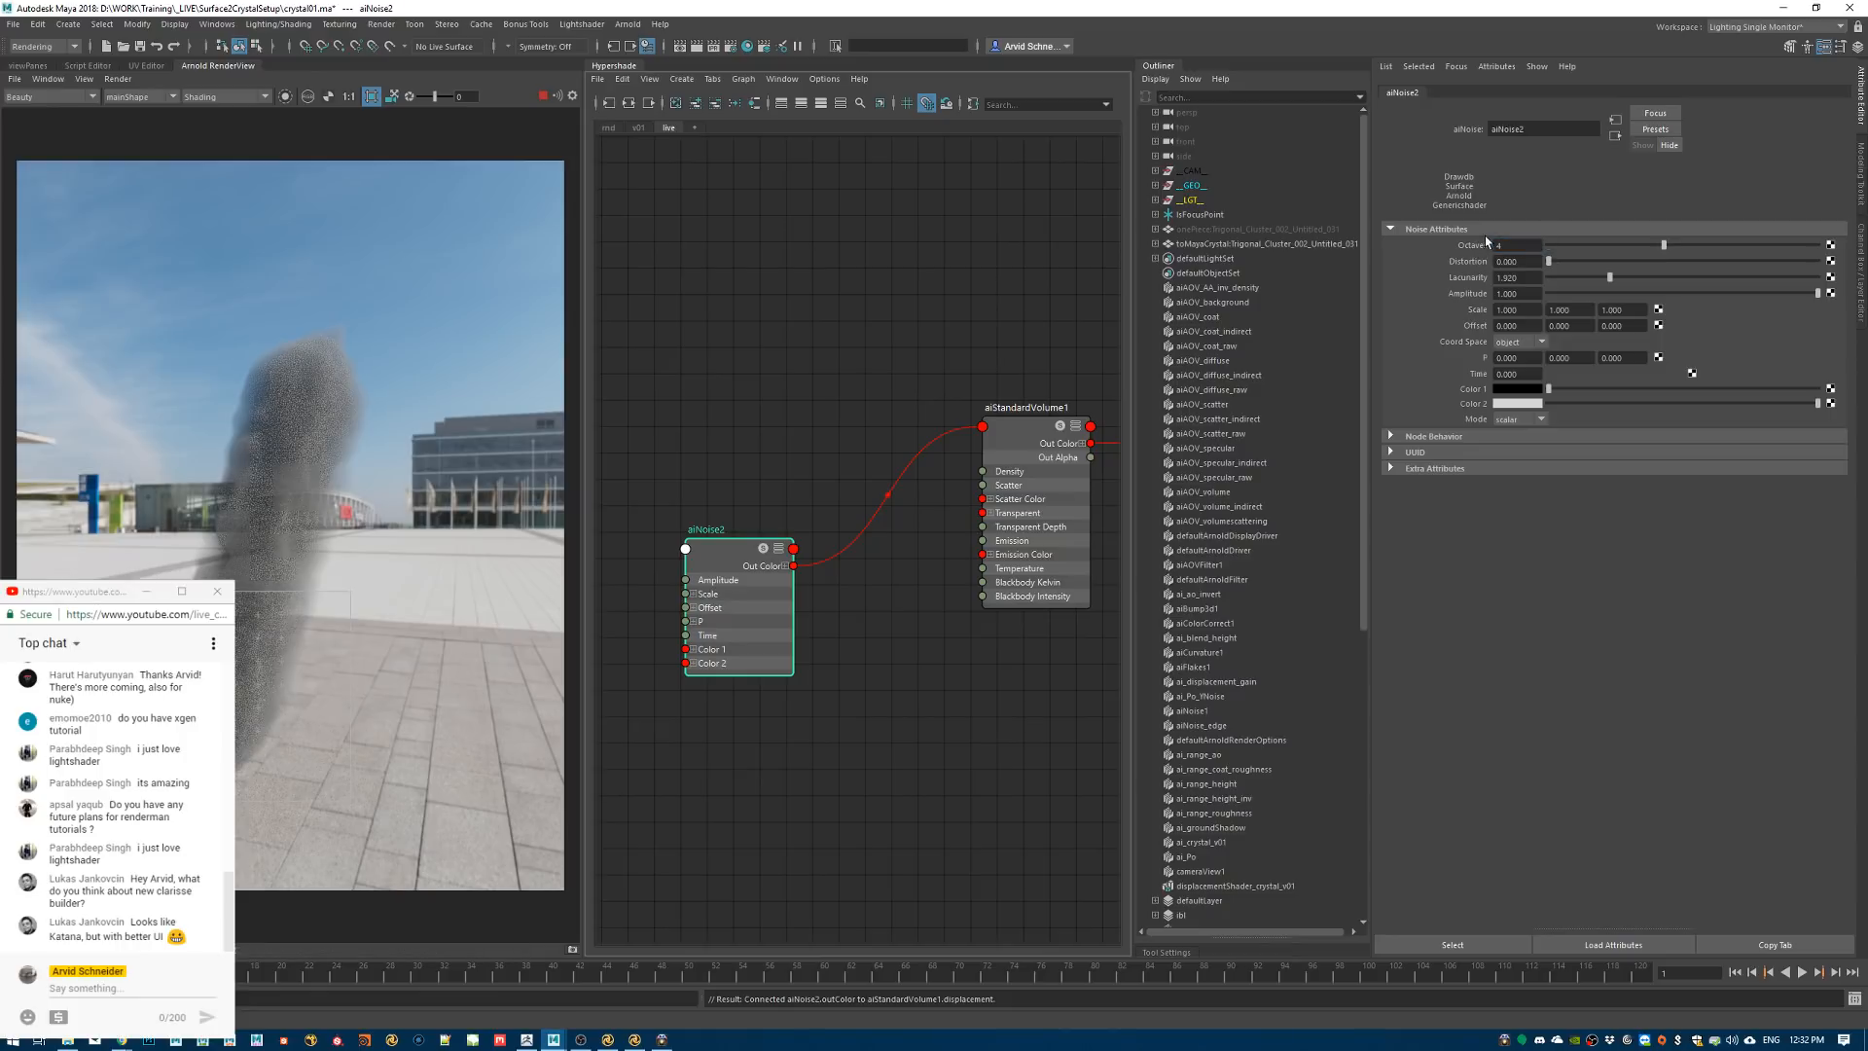
{"action": "left_click", "coordinate": [117, 79]}
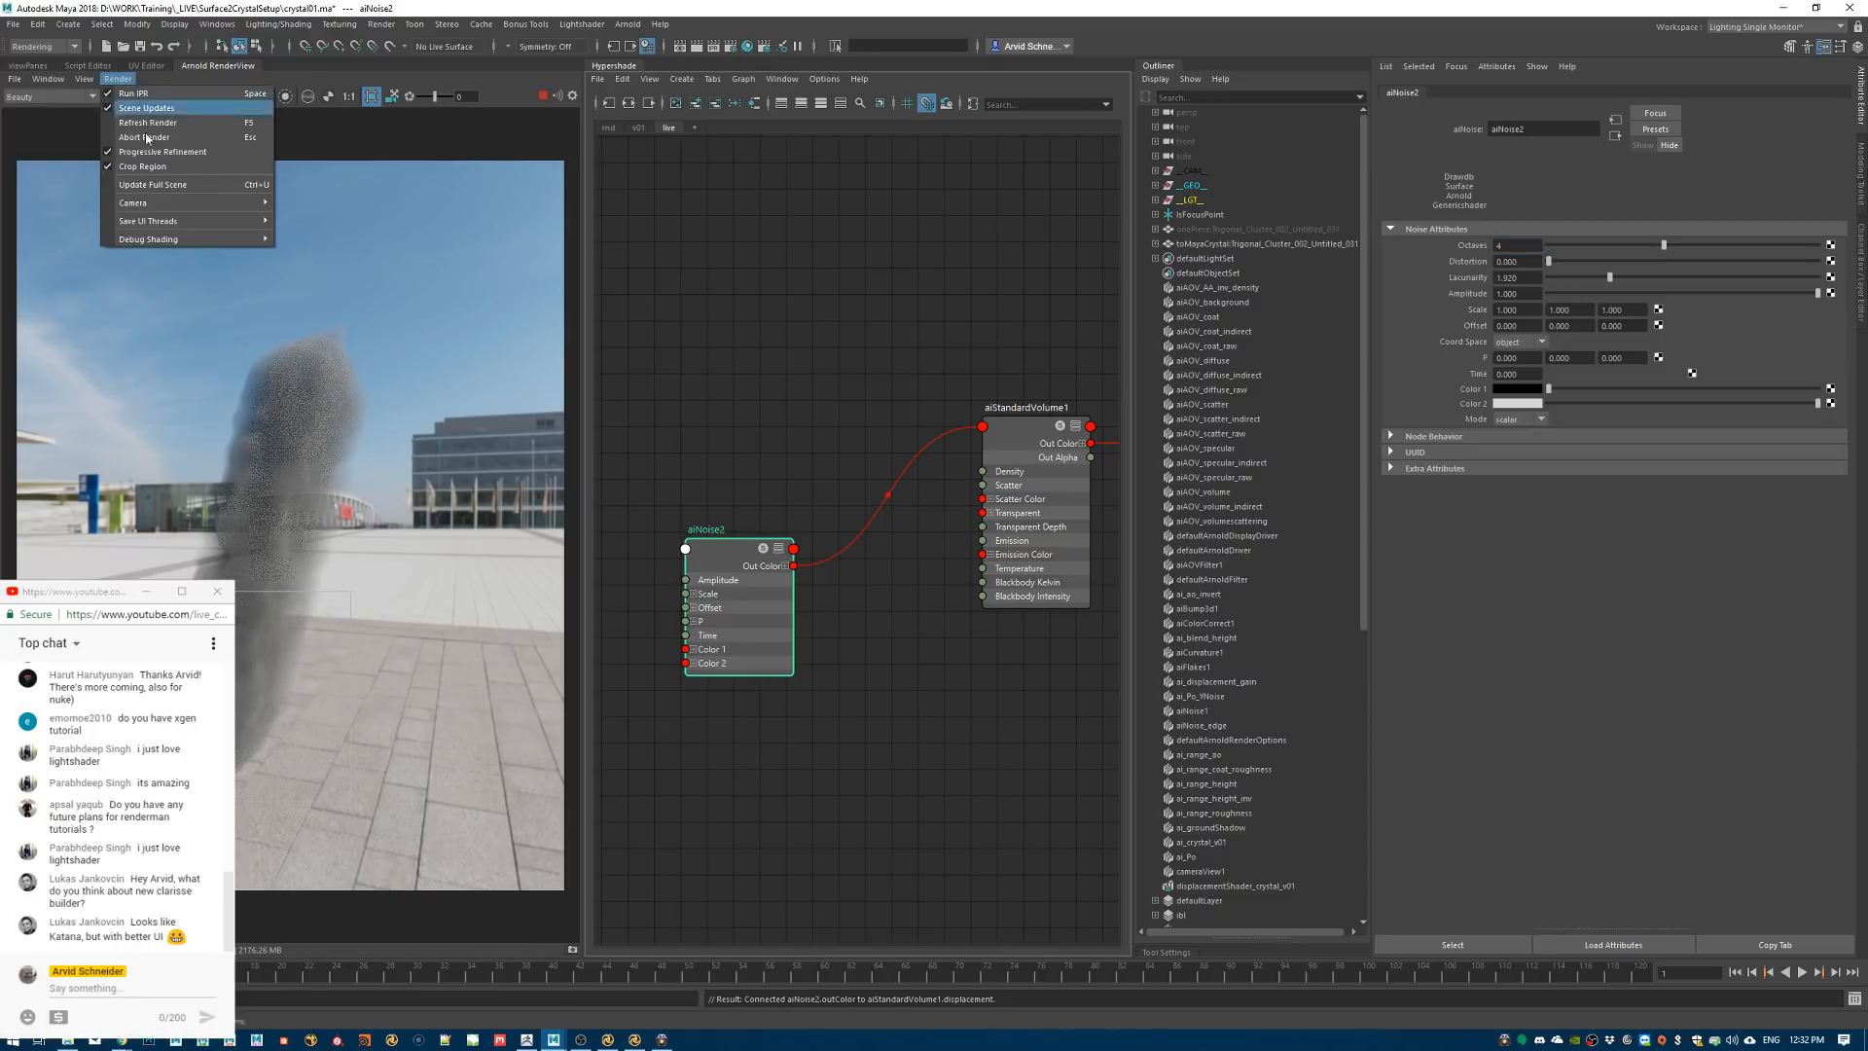
{"action": "left_click", "coordinate": [161, 185]}
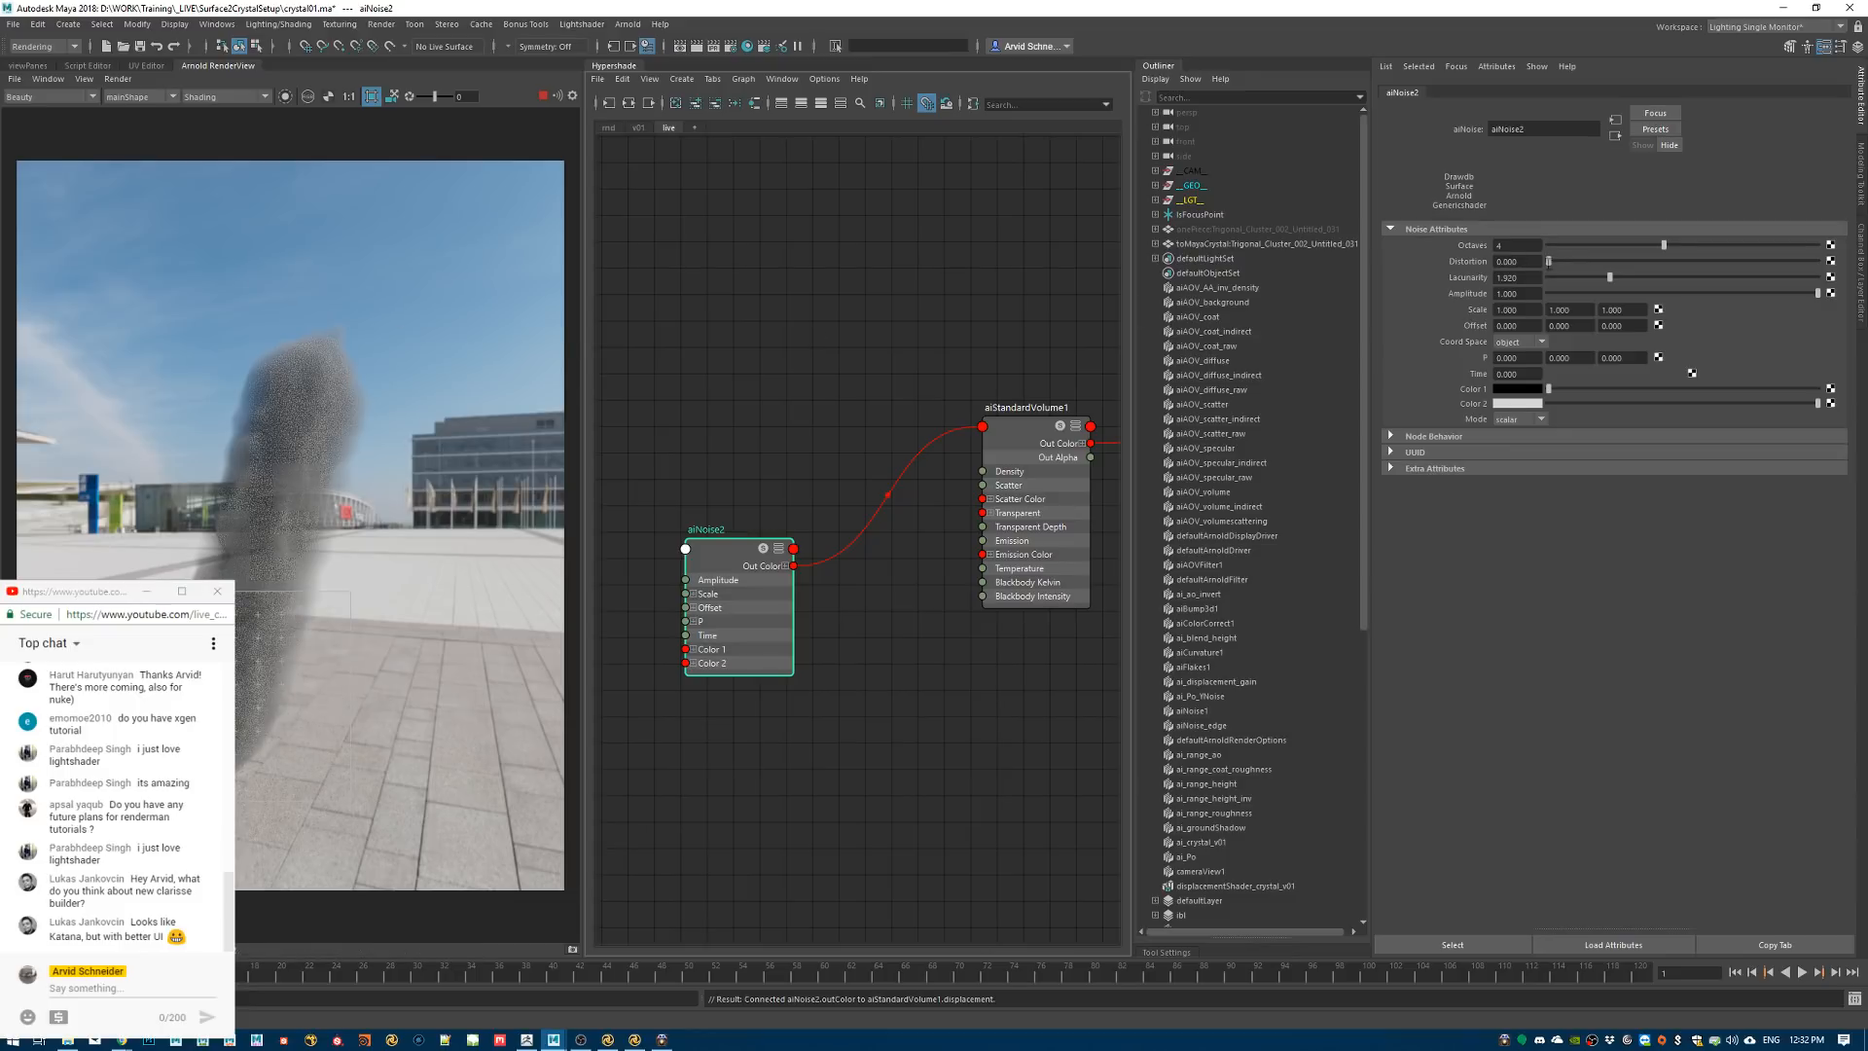
Set the distortion of aiNoise2 to about 0.627
{"action": "left_click", "coordinate": [1565, 262]}
{"action": "scroll", "coordinate": [371, 774], "scroll_direction": "up", "scroll_amount": 2}
{"action": "scroll", "coordinate": [475, 591], "scroll_direction": "down", "scroll_amount": 2}
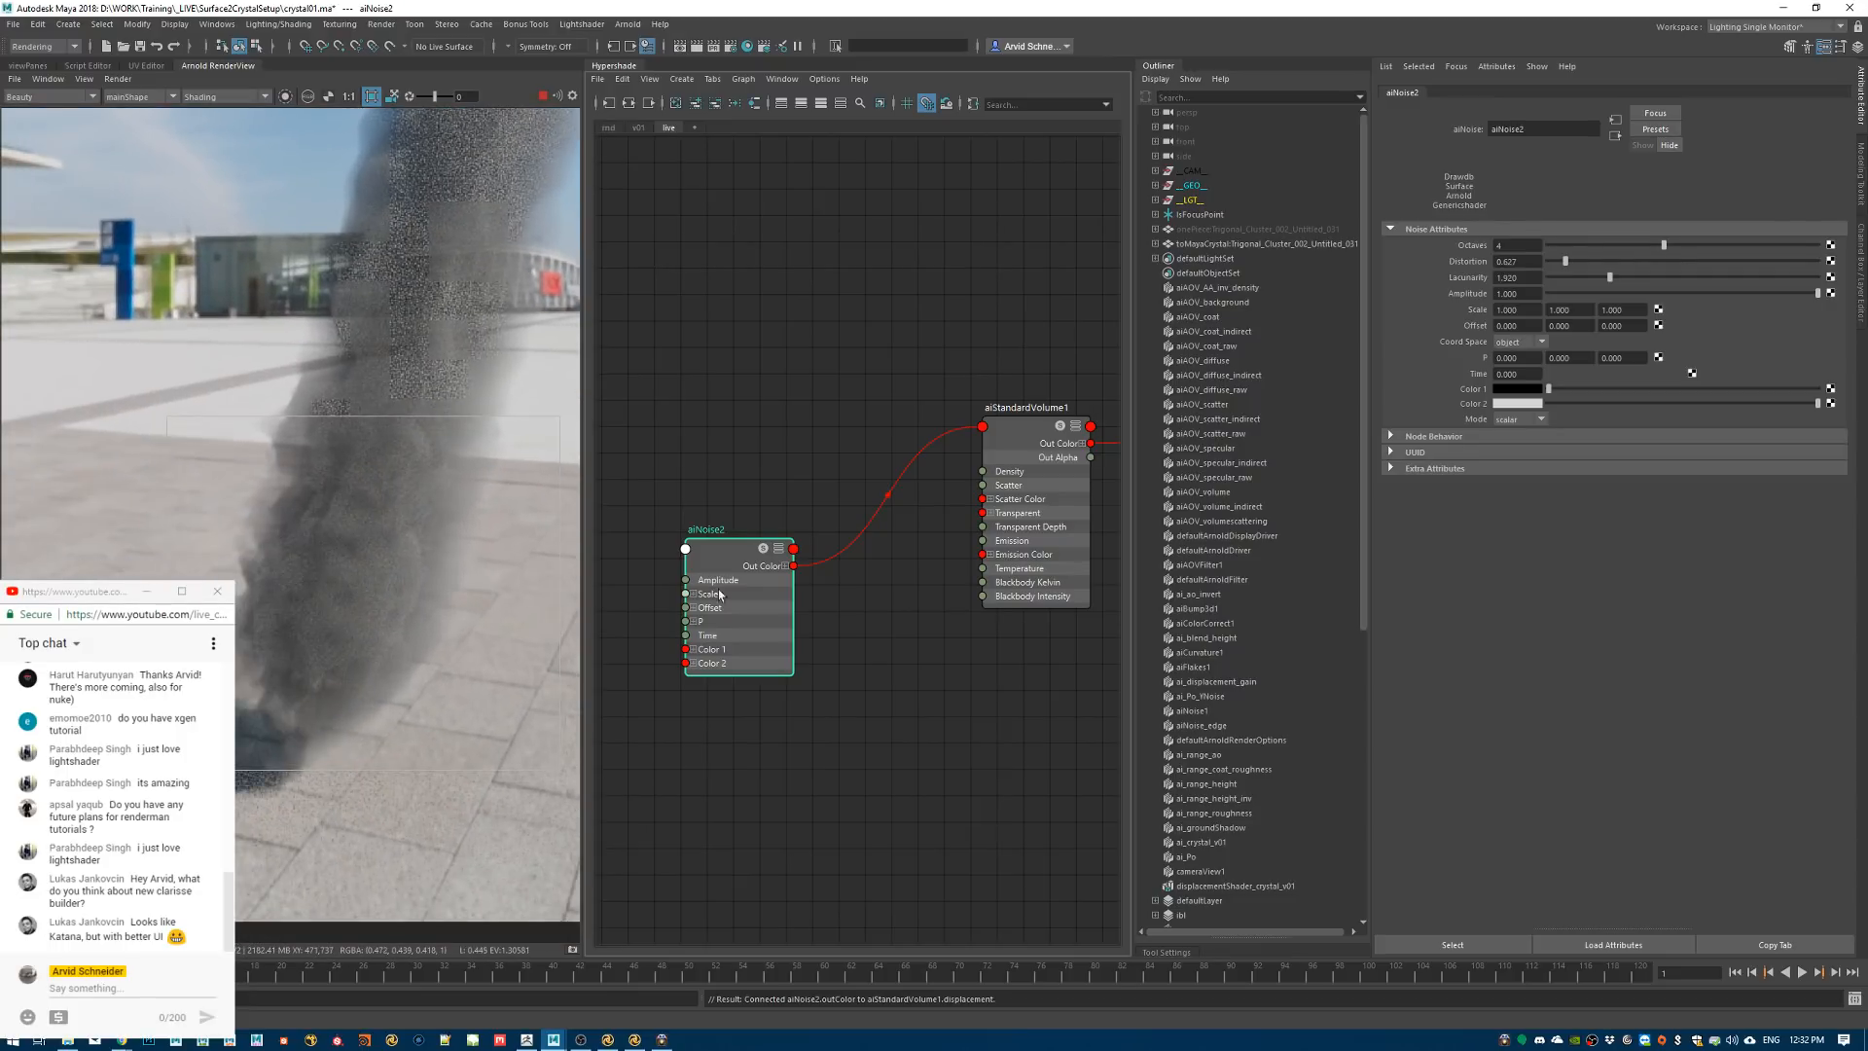
Set the volume step size of the crystal shape to 0.05 and update the full scene in the render view
{"action": "left_click", "coordinate": [407, 525]}
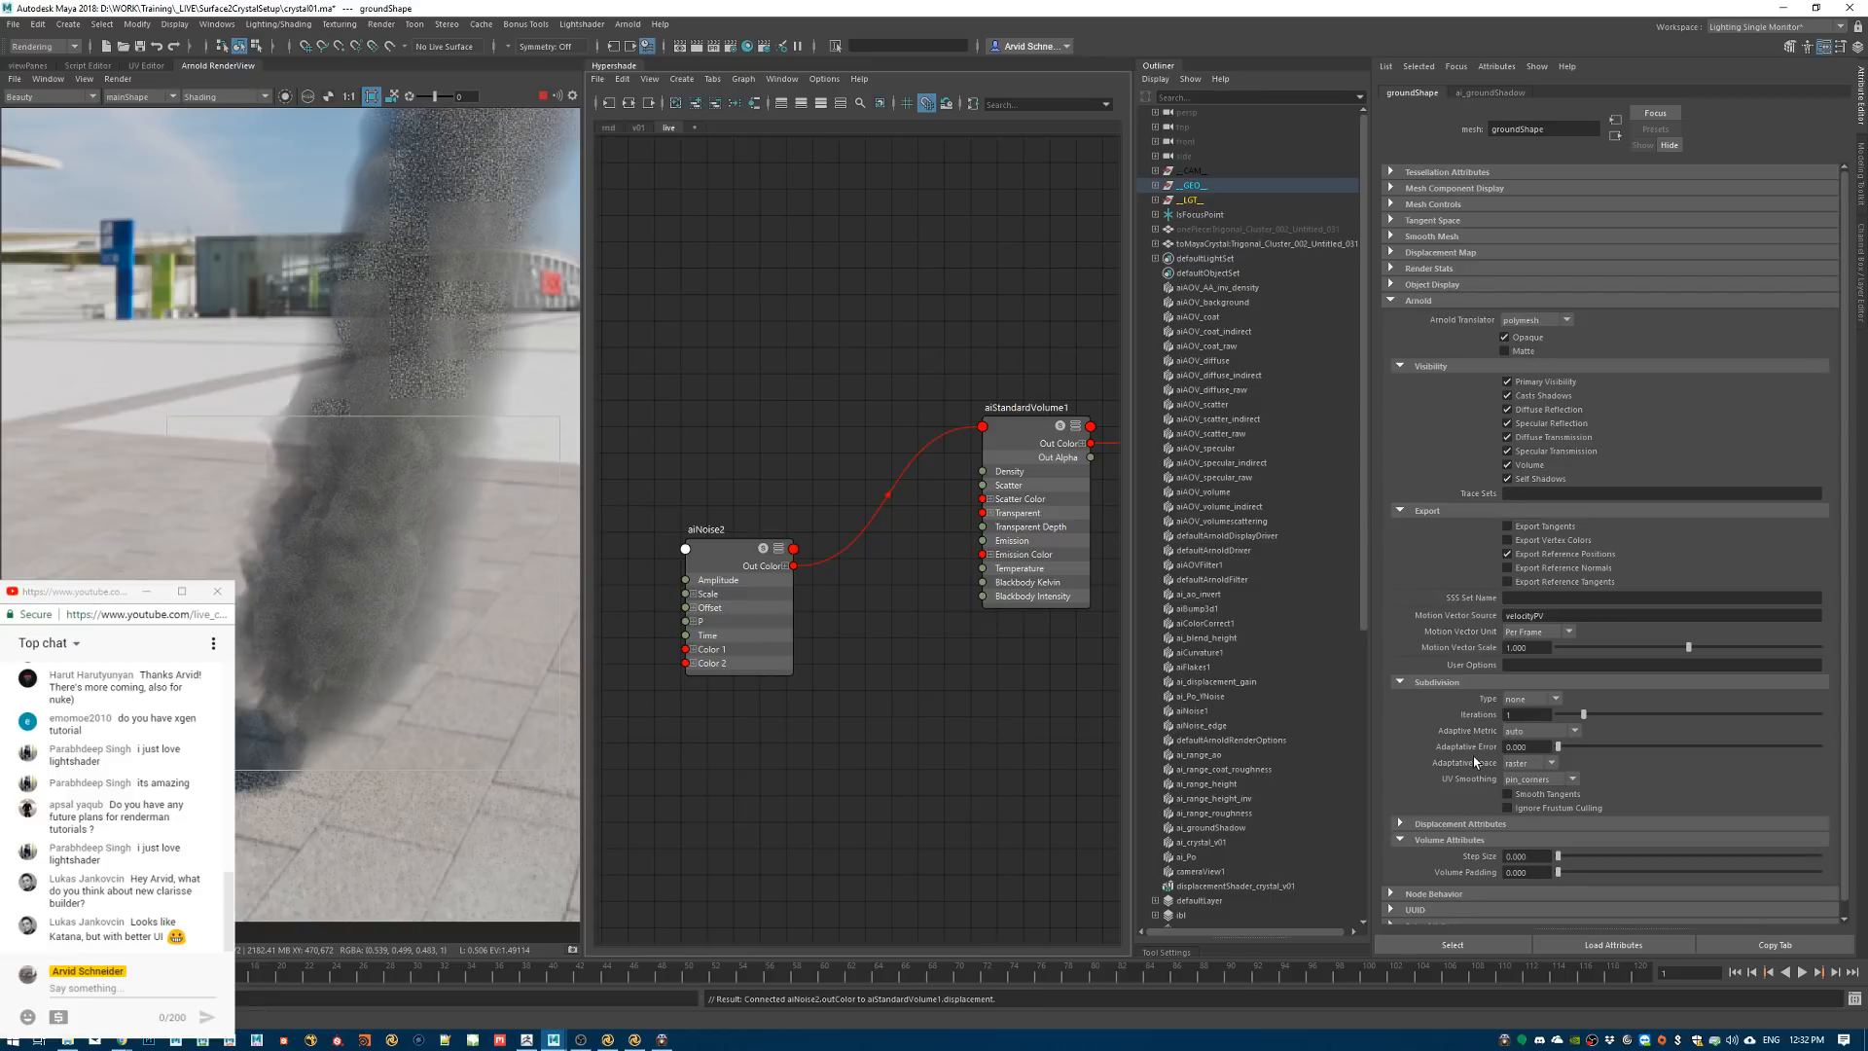
{"action": "left_click", "coordinate": [1207, 248]}
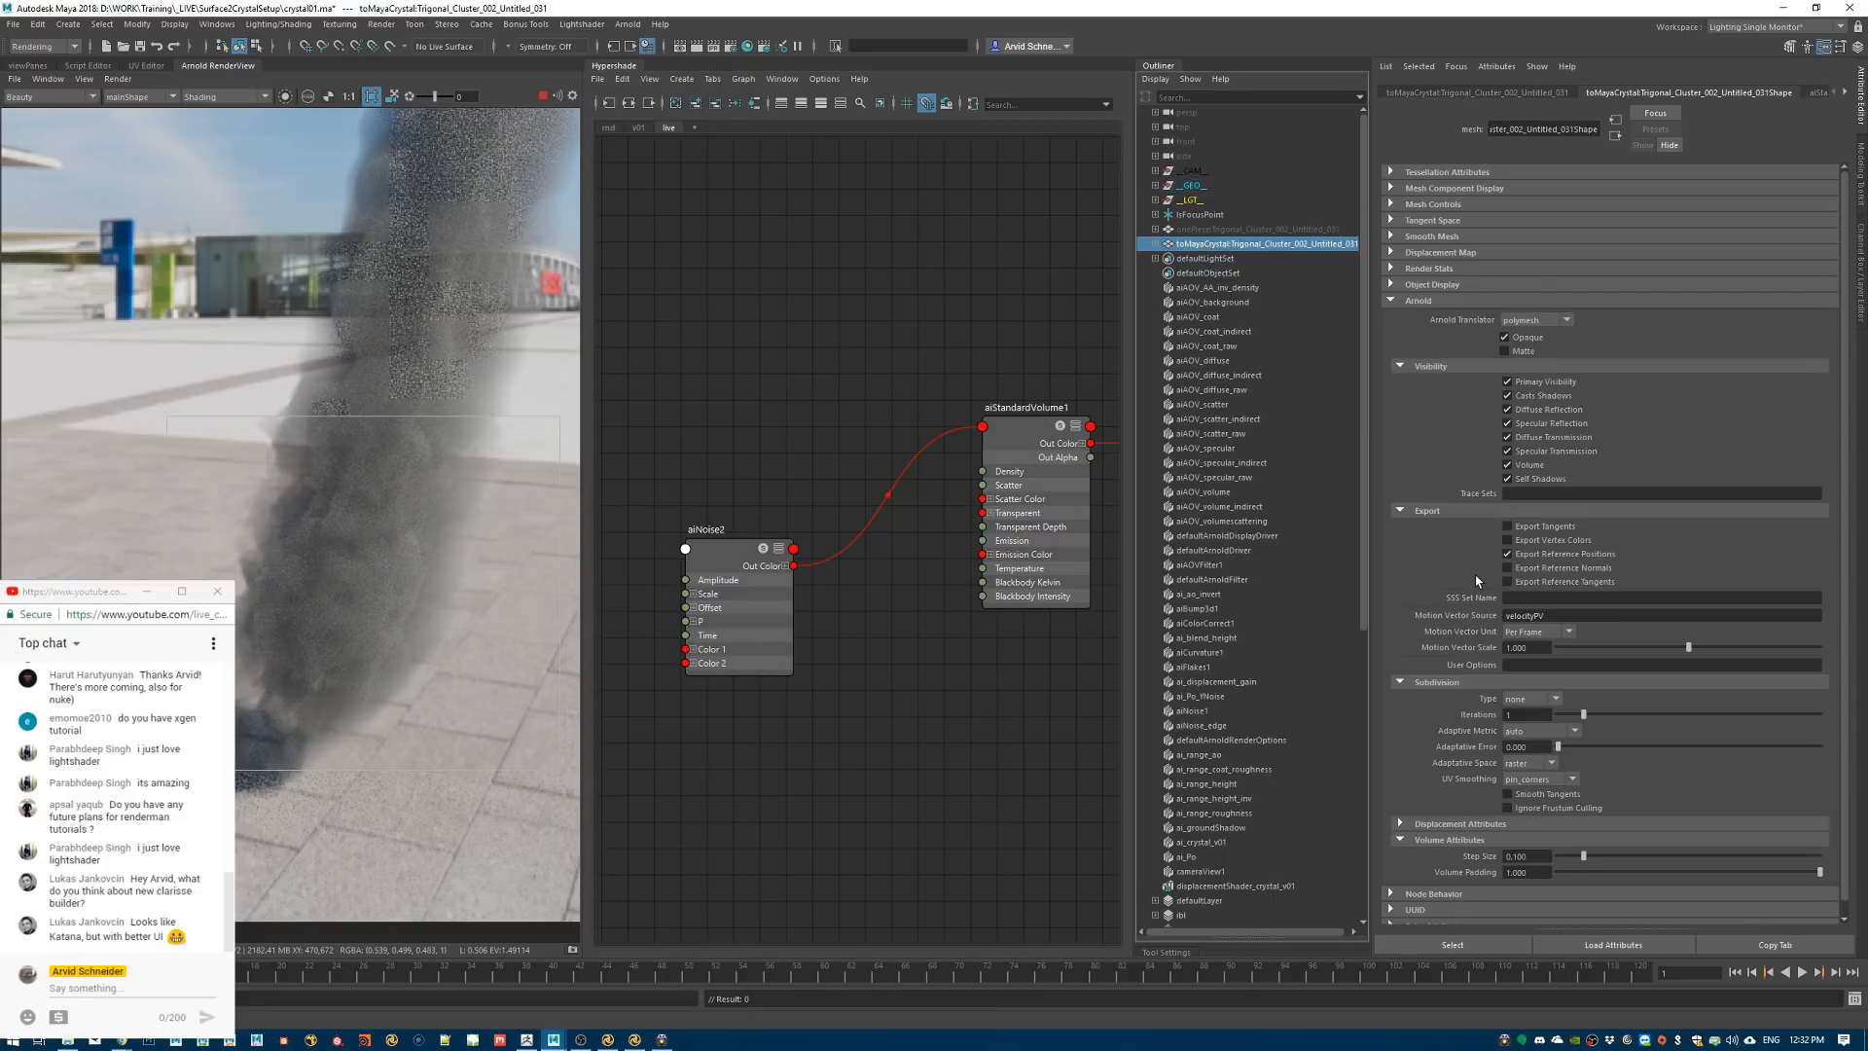
{"action": "scroll", "coordinate": [1467, 786], "scroll_direction": "down", "scroll_amount": 1}
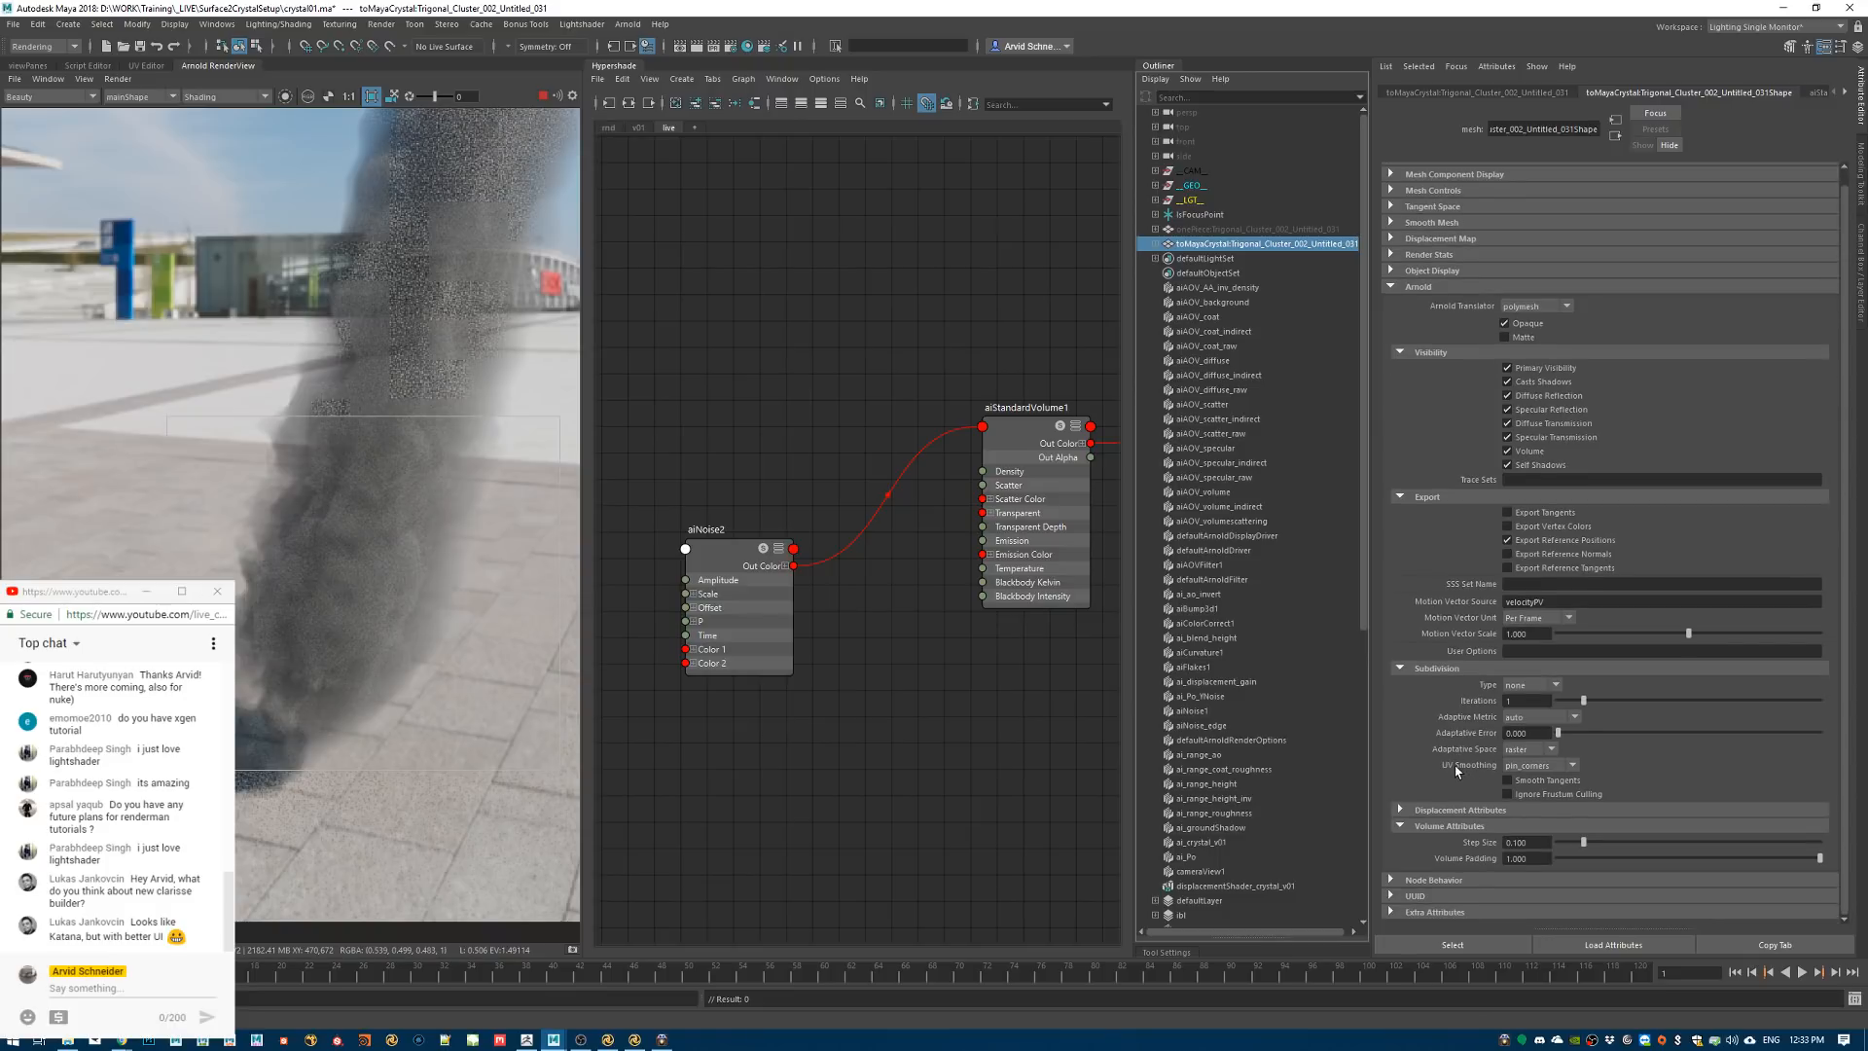
{"action": "left_click", "coordinate": [1526, 842]}
{"action": "type", "text": "0.05"}
{"action": "key", "text": "Return"}
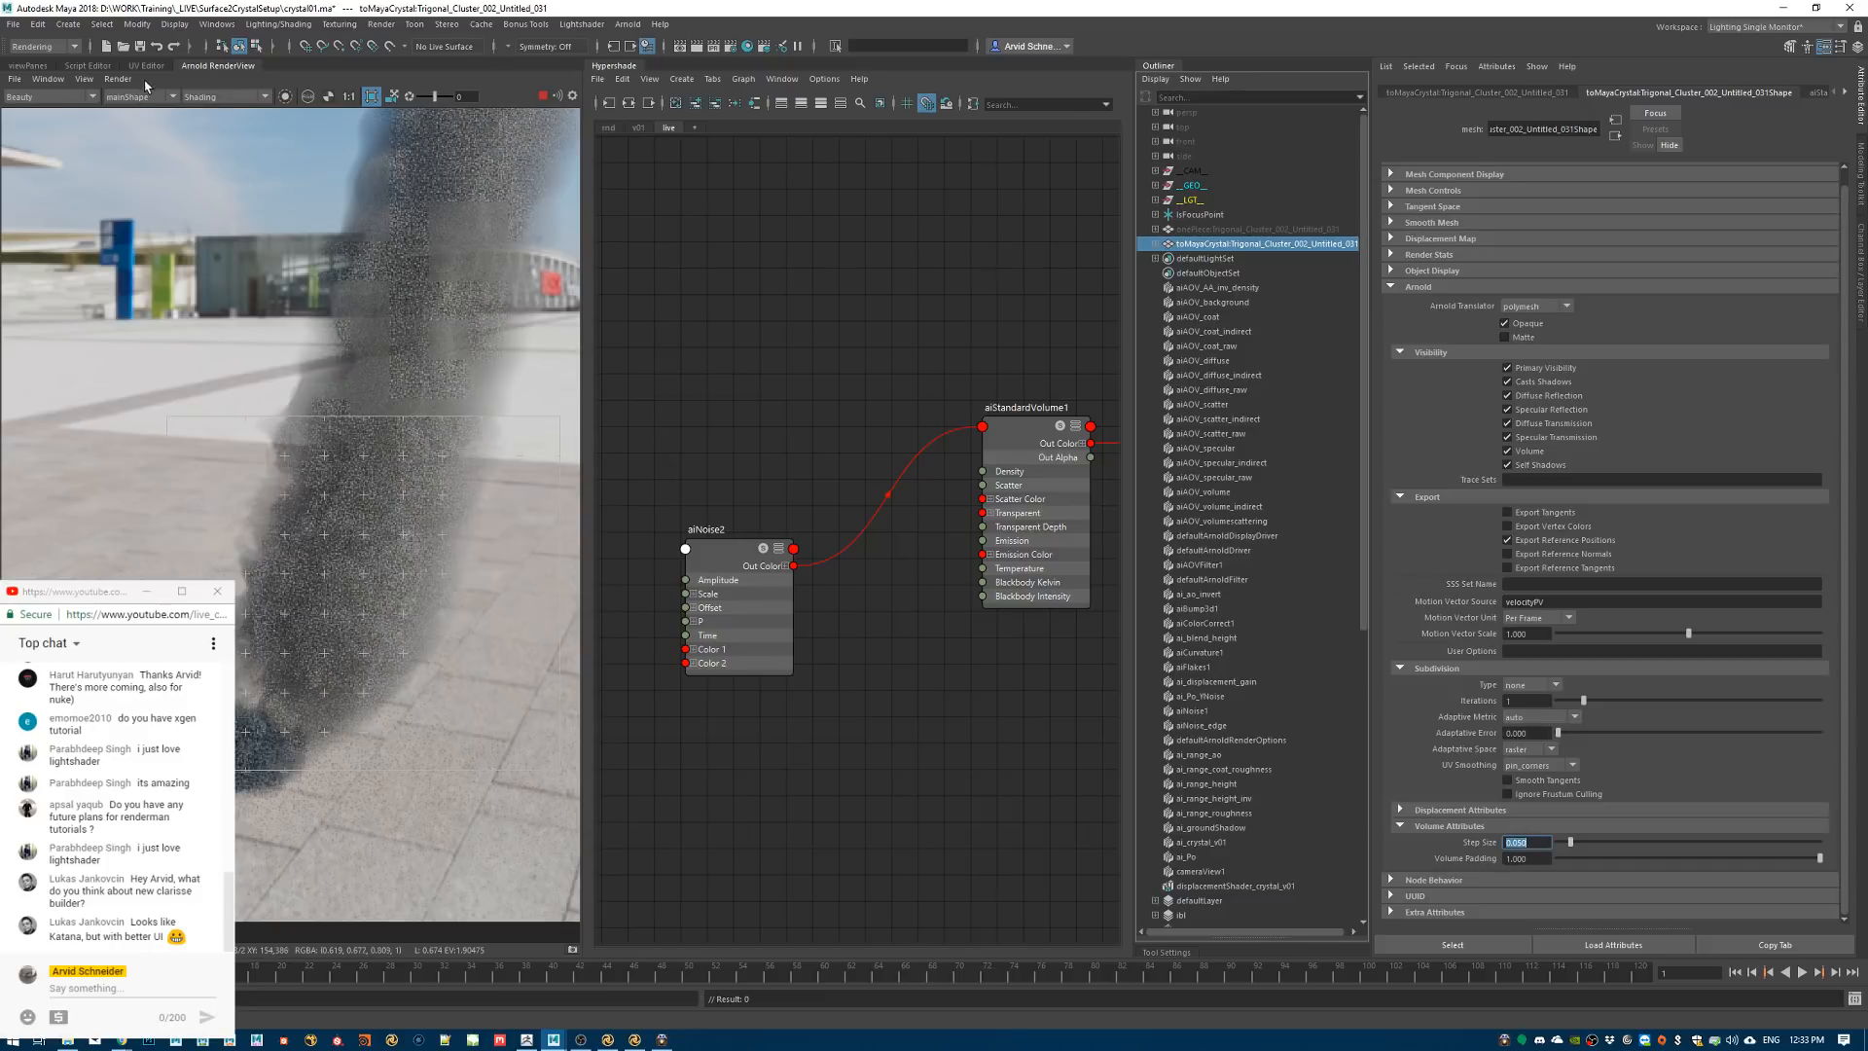
{"action": "left_click", "coordinate": [121, 80]}
{"action": "left_click", "coordinate": [132, 186]}
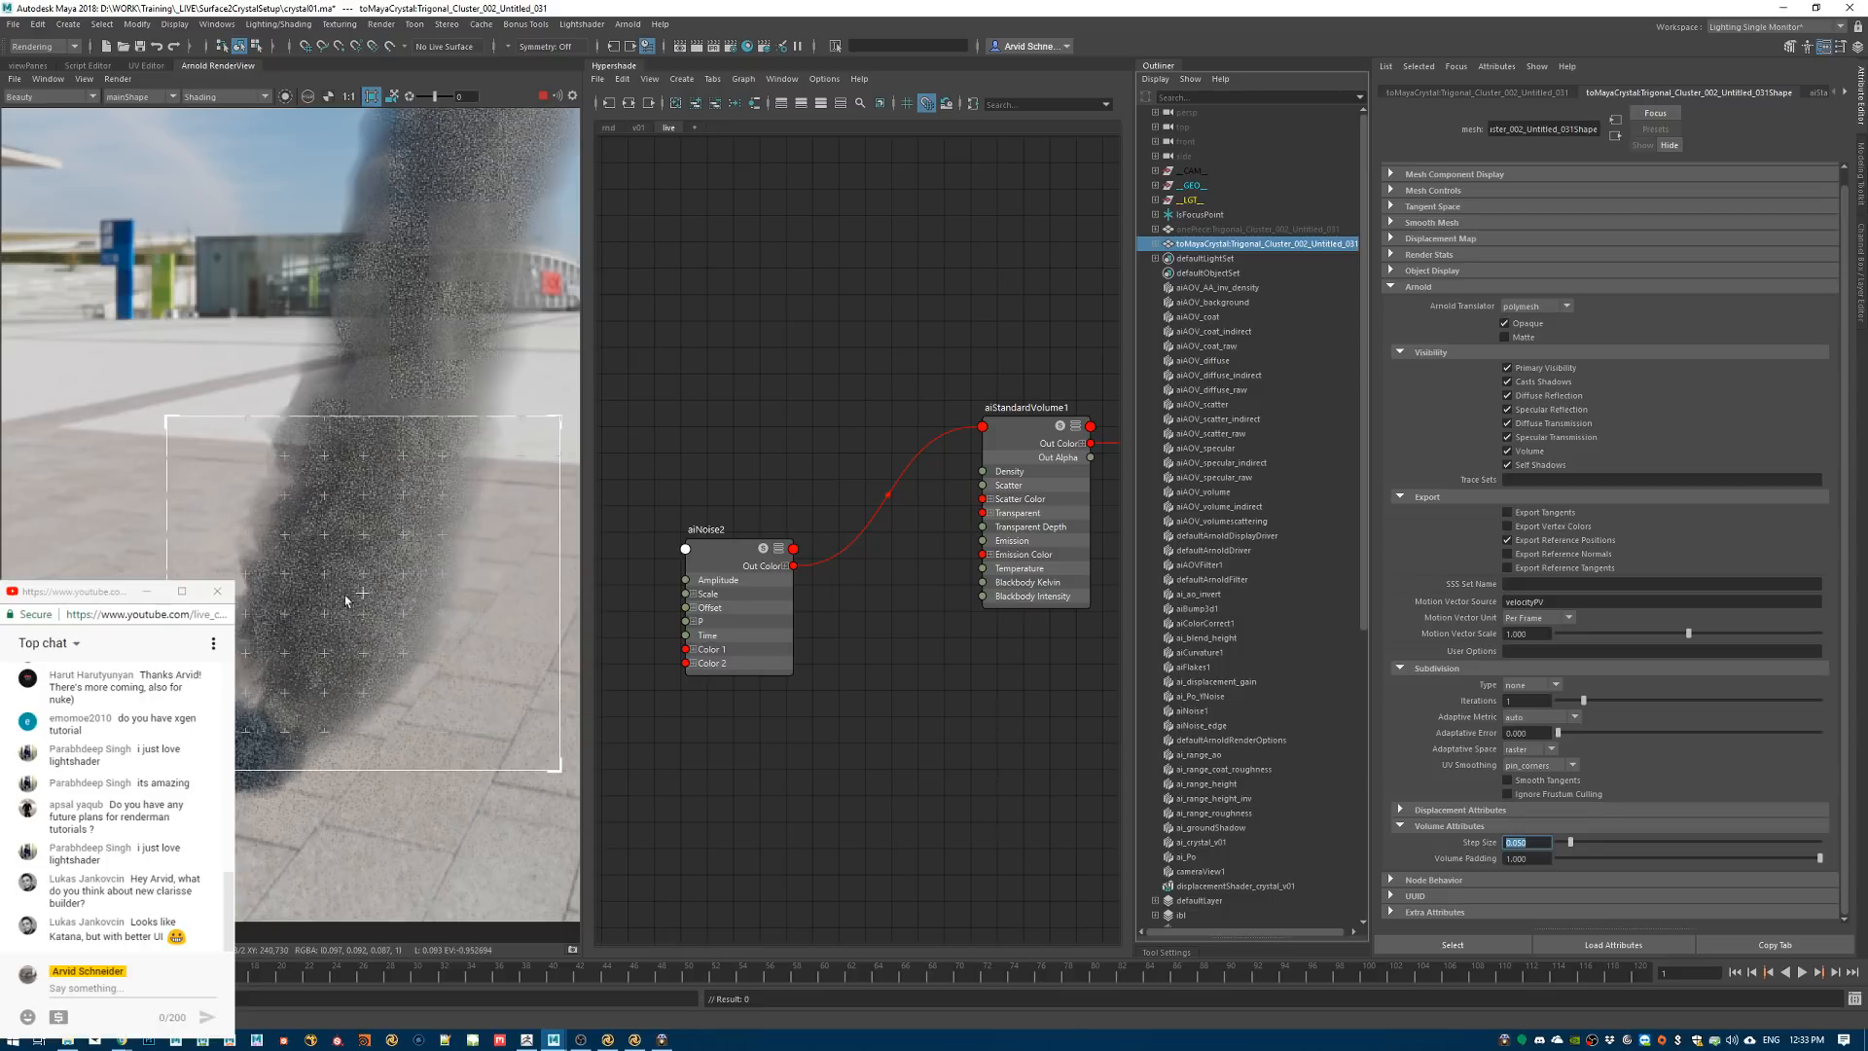
Set the scale of aiNoise2 to 5 on all three axes
{"action": "left_click", "coordinate": [712, 559]}
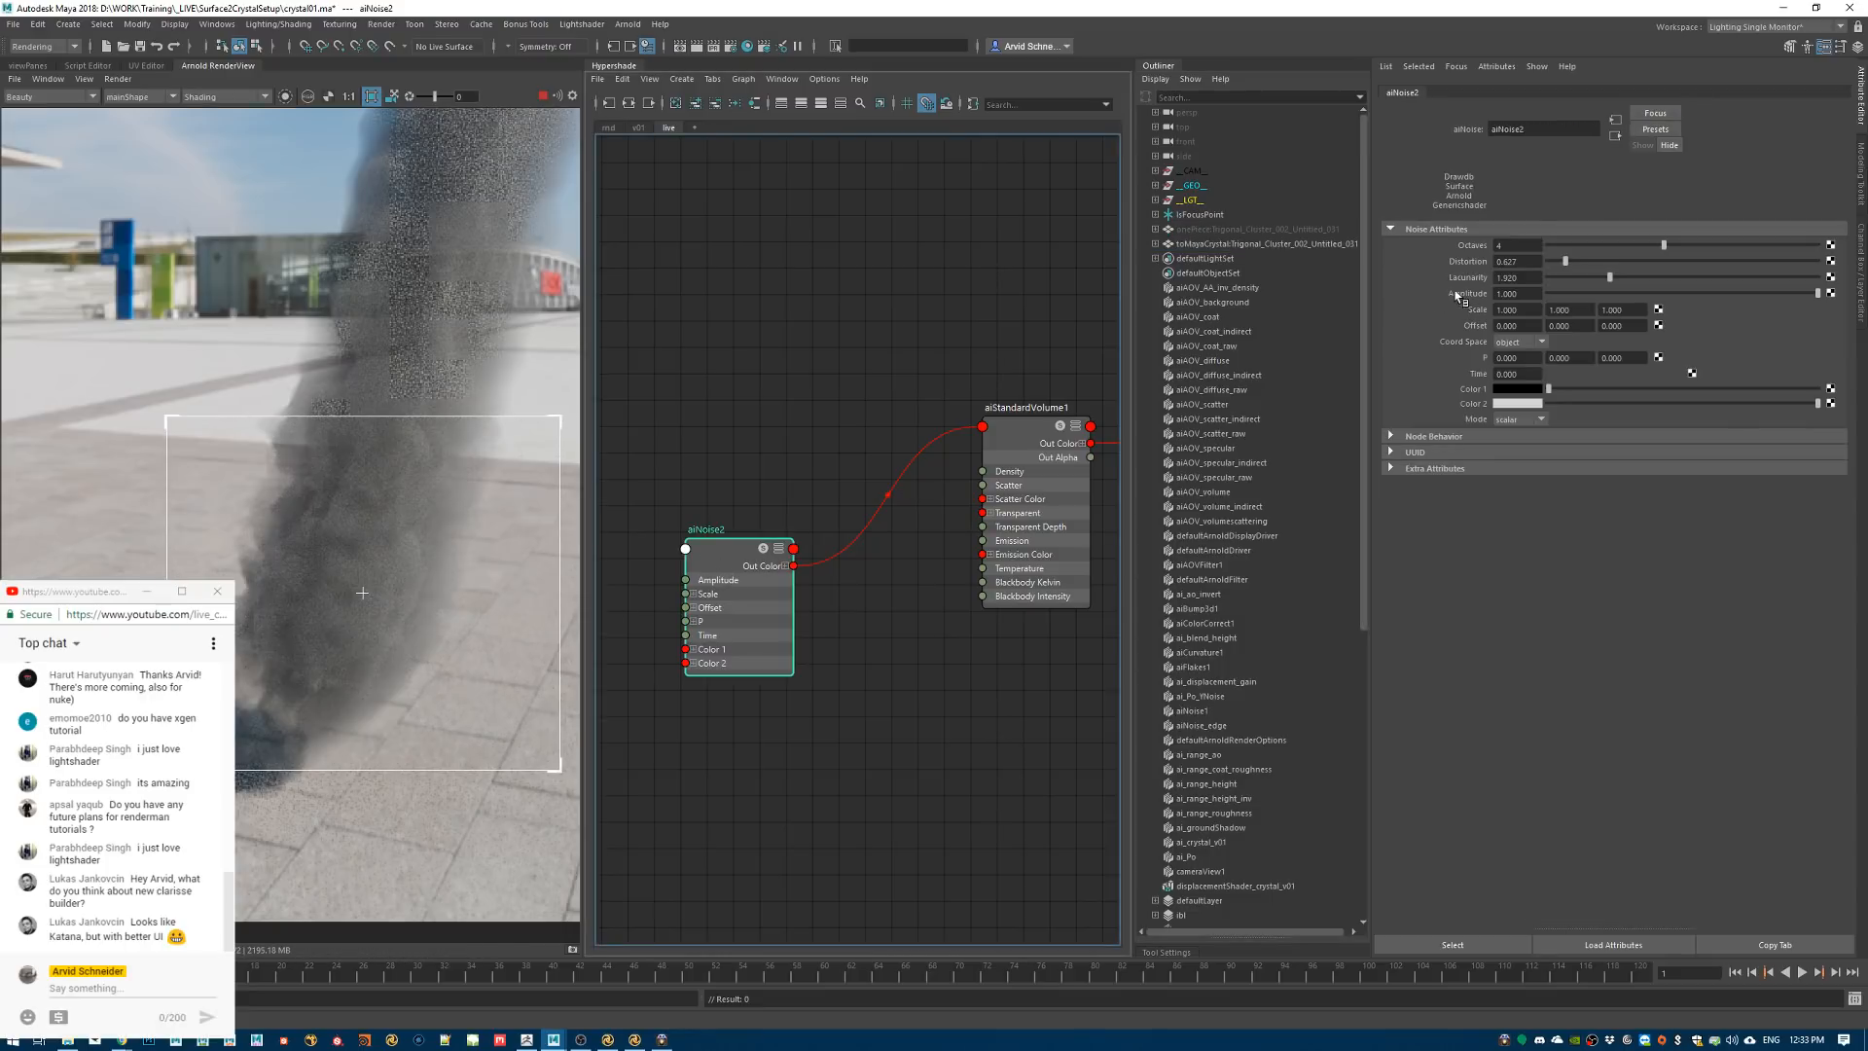
{"action": "left_click", "coordinate": [1516, 310]}
{"action": "type", "text": "5"}
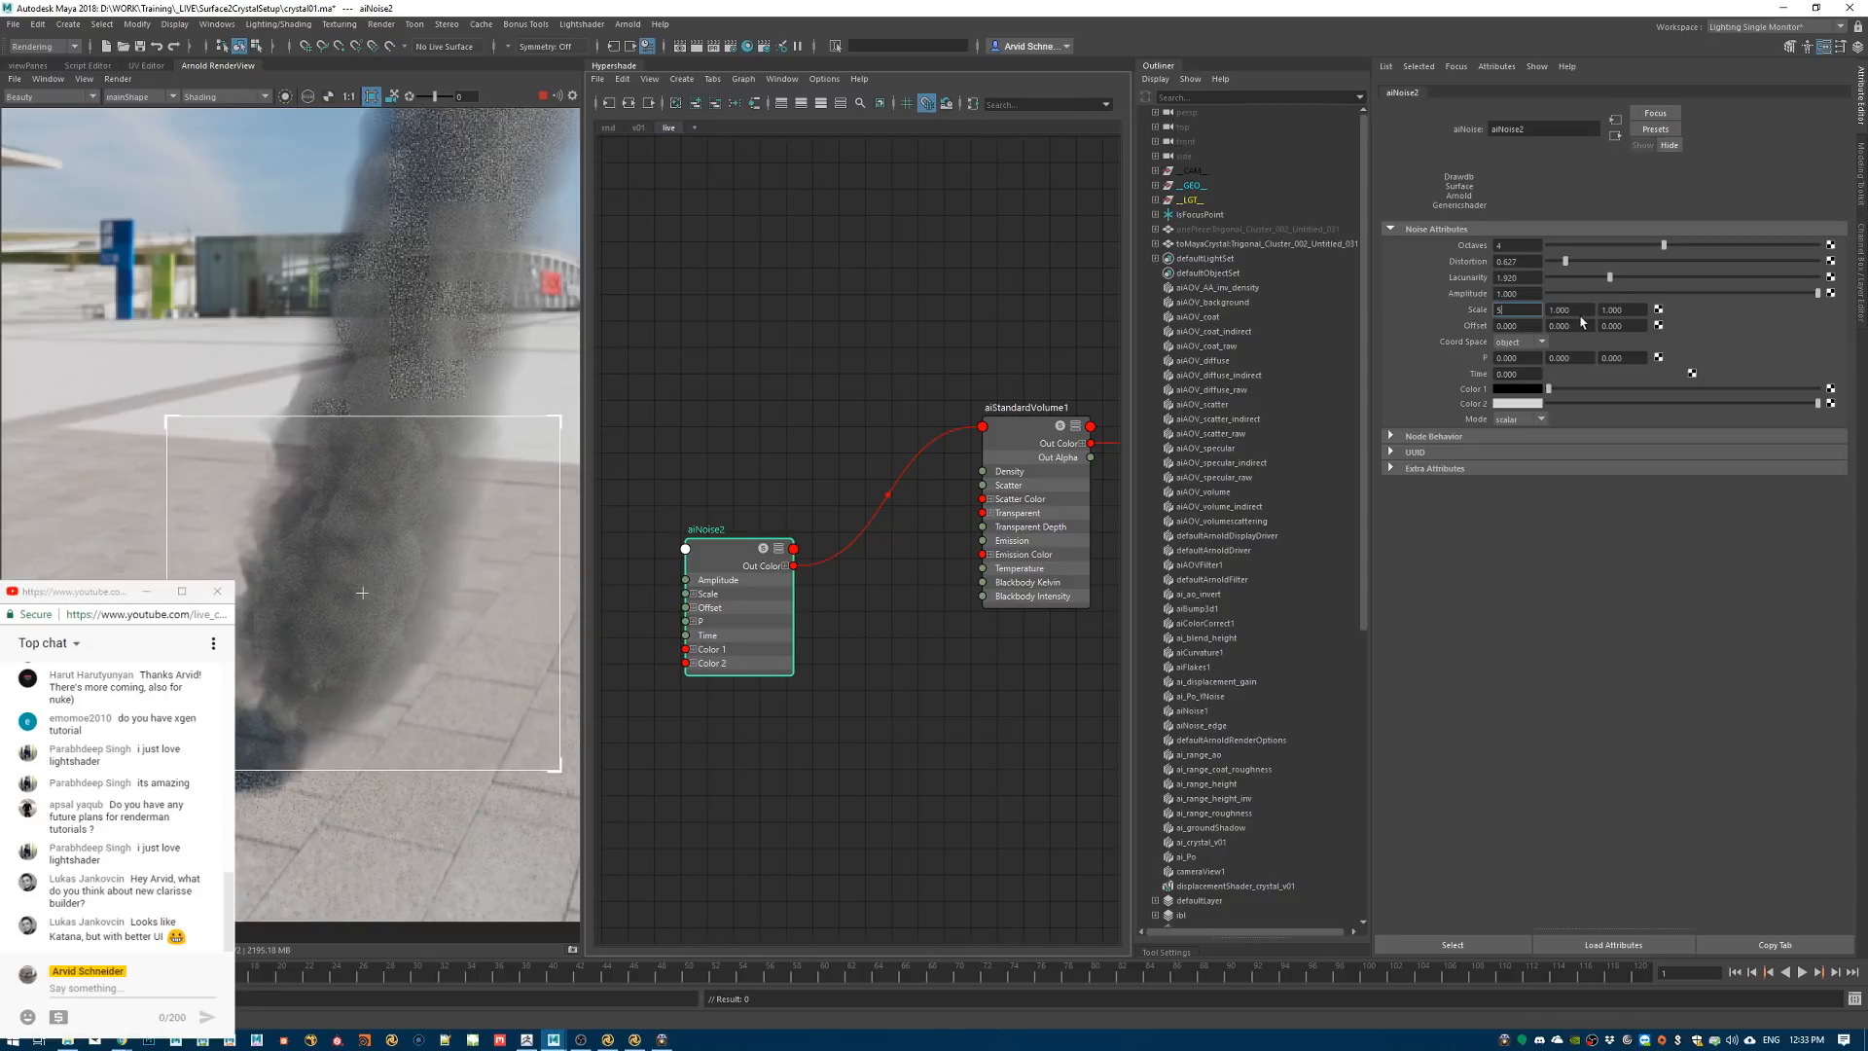
{"action": "key", "text": "Tab"}
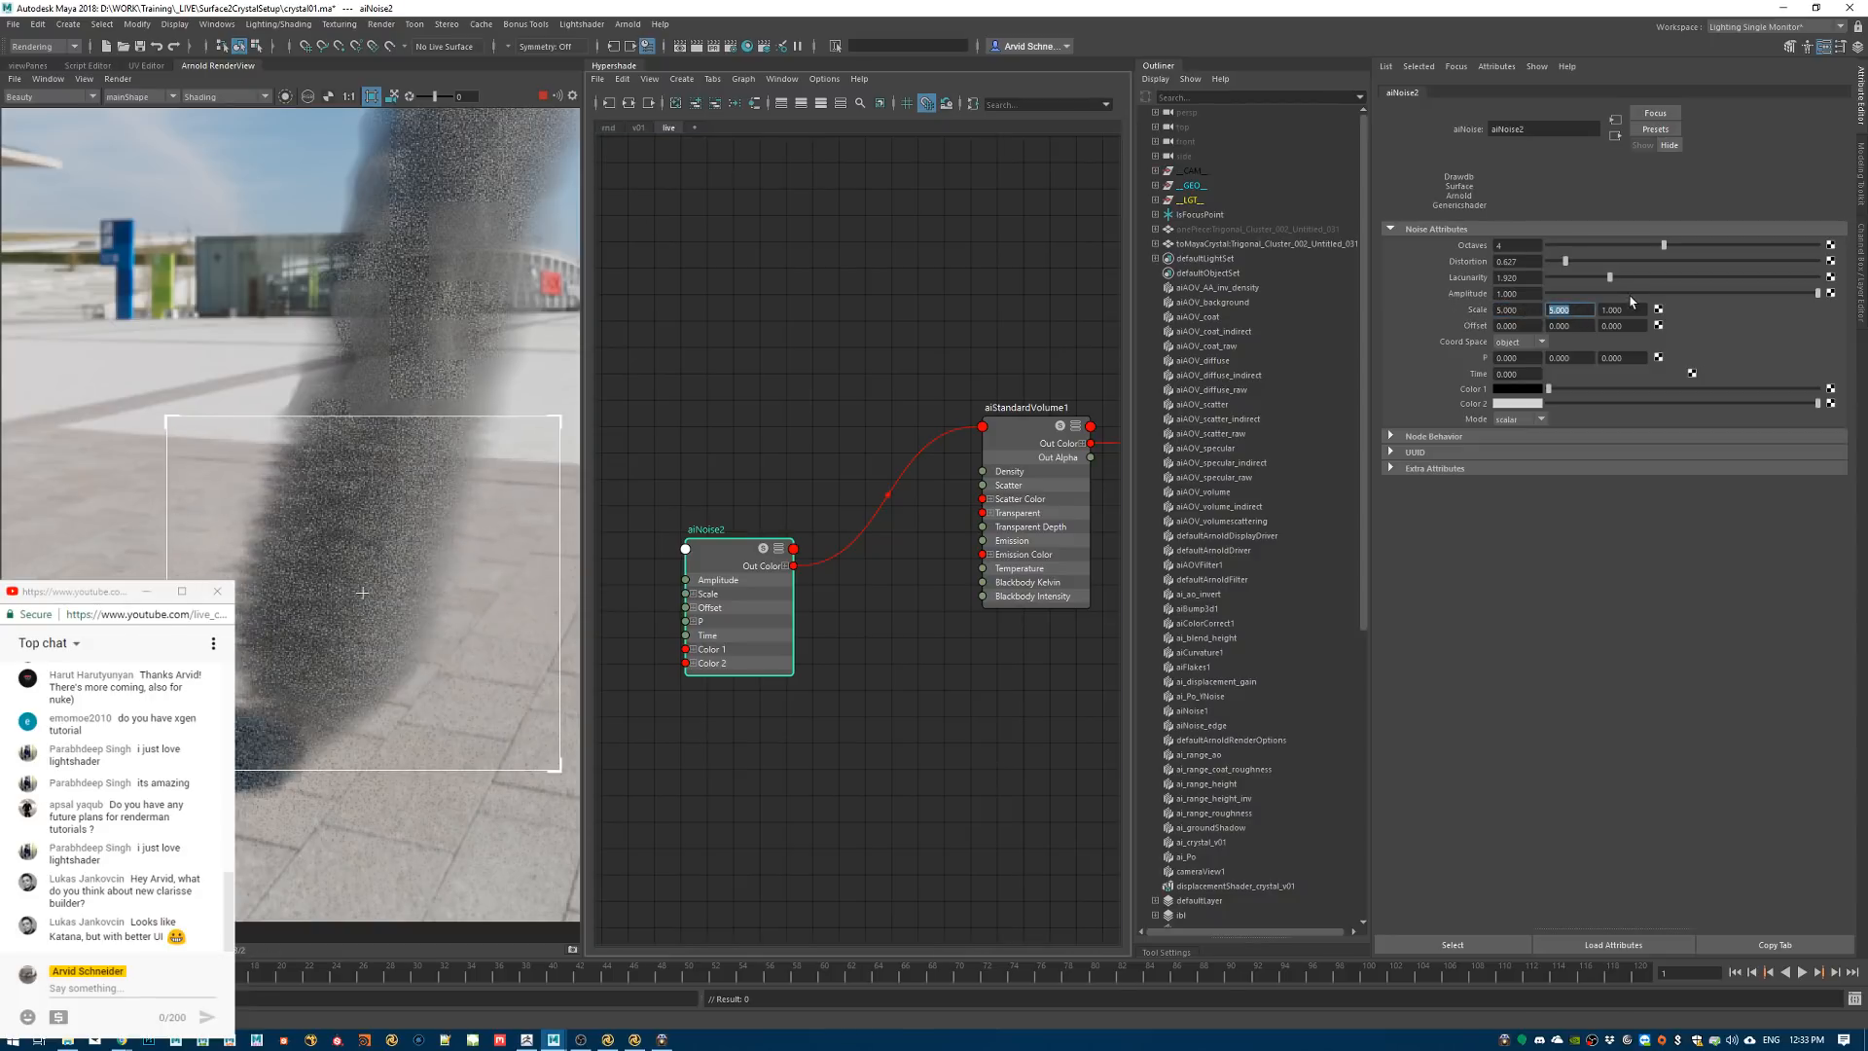
{"action": "type", "text": "5"}
{"action": "key", "text": "Tab"}
{"action": "type", "text": "5"}
{"action": "key", "text": "Return"}
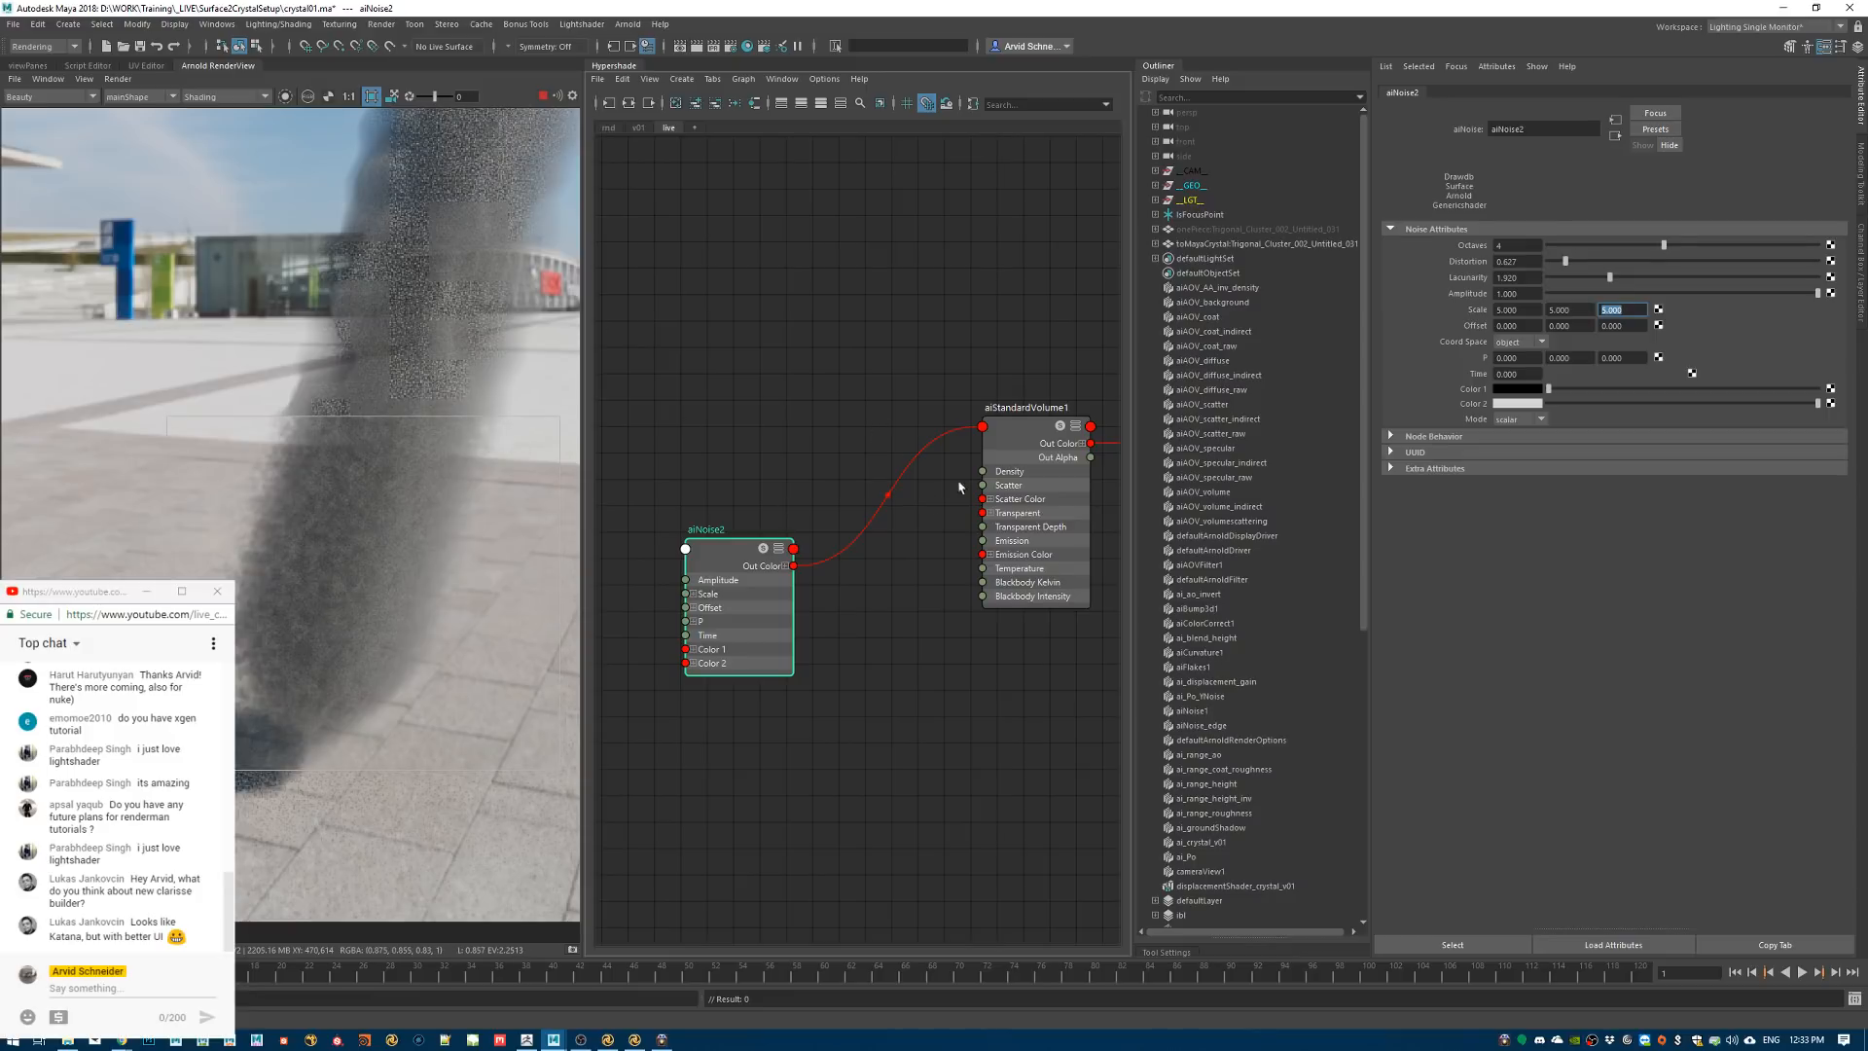
Raise the density of aiStandardVolume1 to 5 and redraw the render region around the upper part of the crystal
{"action": "left_click", "coordinate": [1007, 450]}
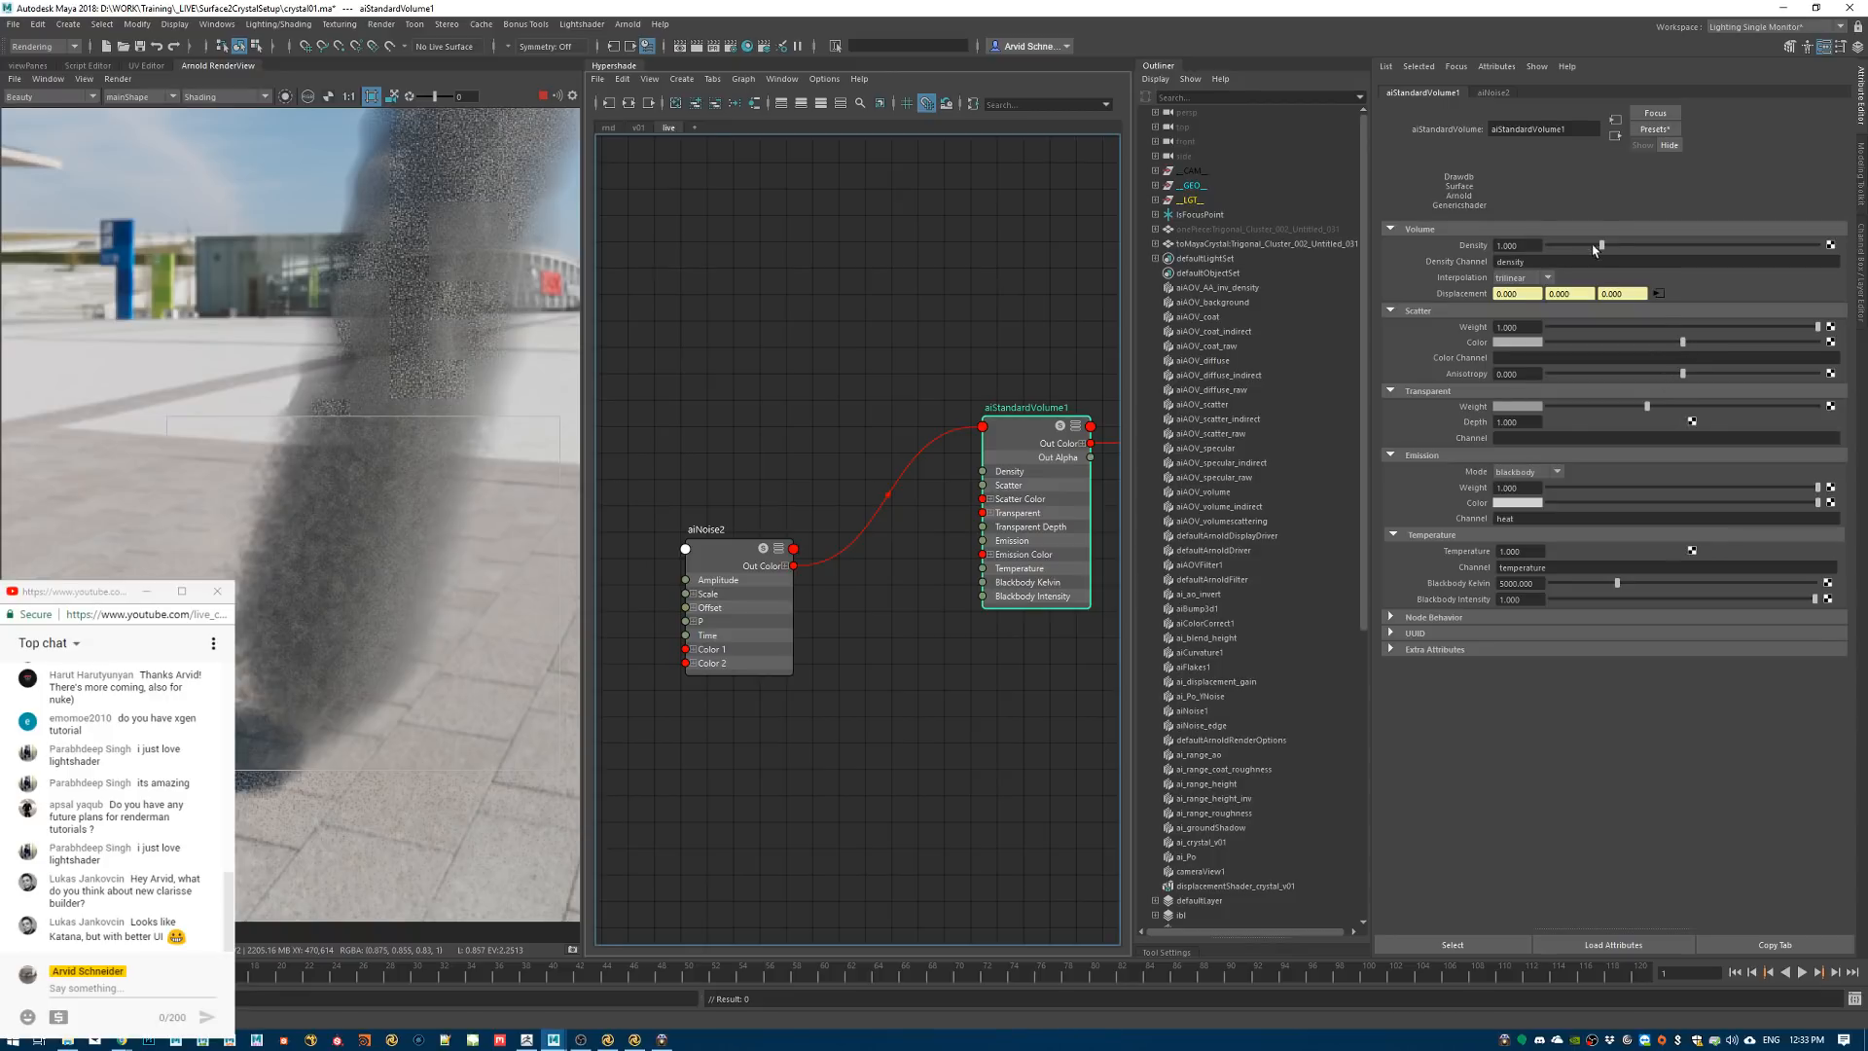
{"action": "left_click_drag", "start_coordinate": [1602, 245], "coordinate": [1819, 245]}
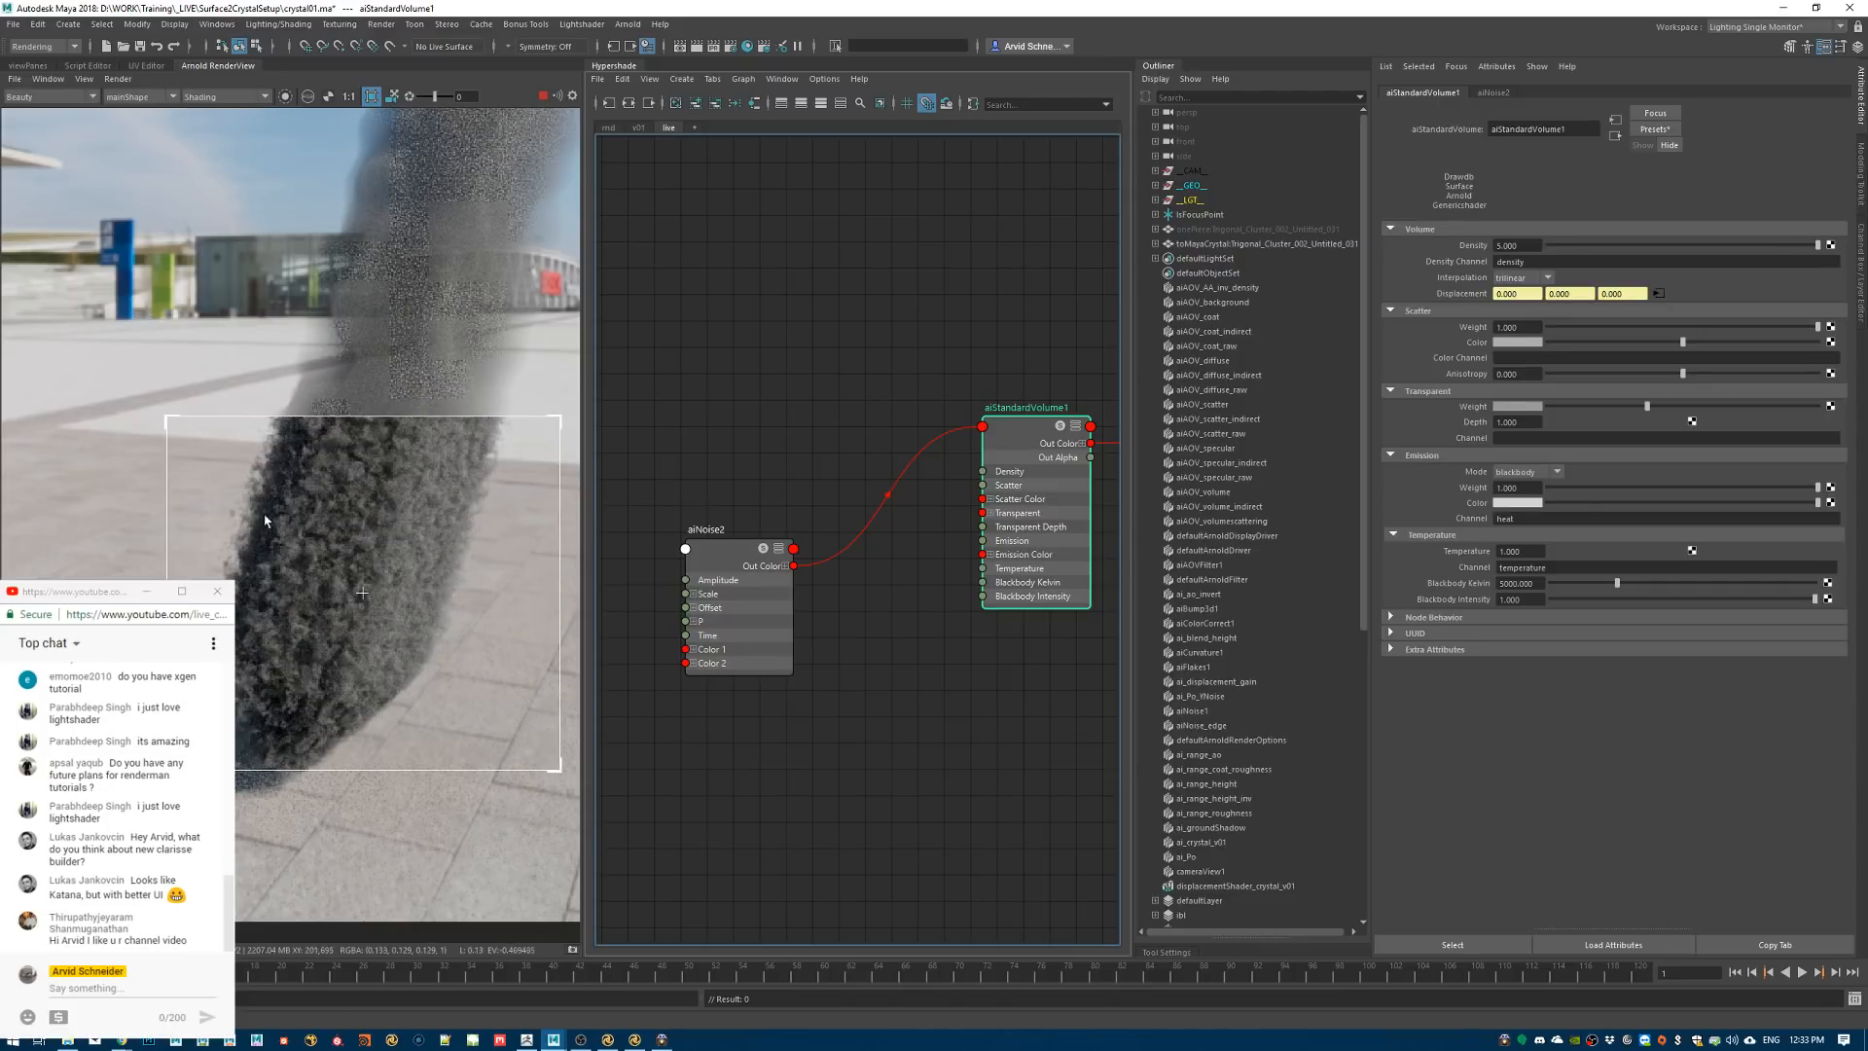
{"action": "middle_click_drag", "start_coordinate": [481, 271], "coordinate": [397, 457]}
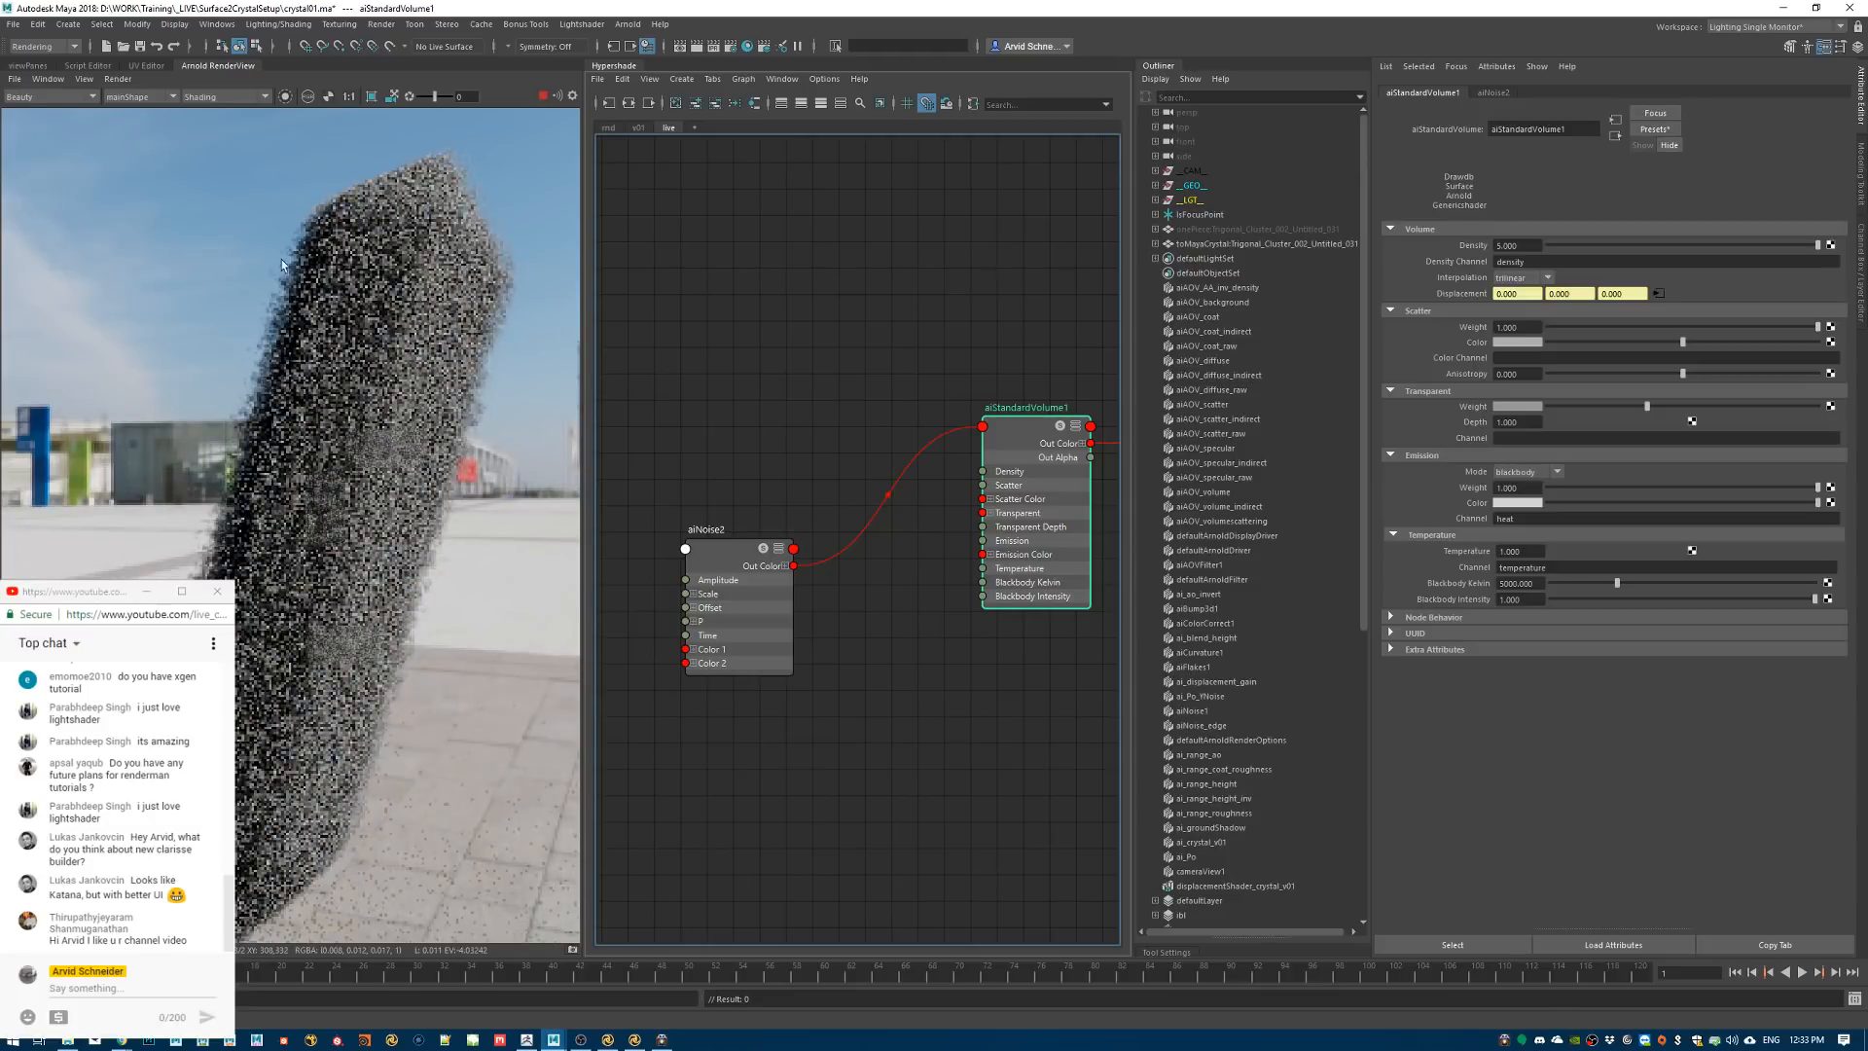
{"action": "left_click_drag", "start_coordinate": [249, 179], "coordinate": [545, 406]}
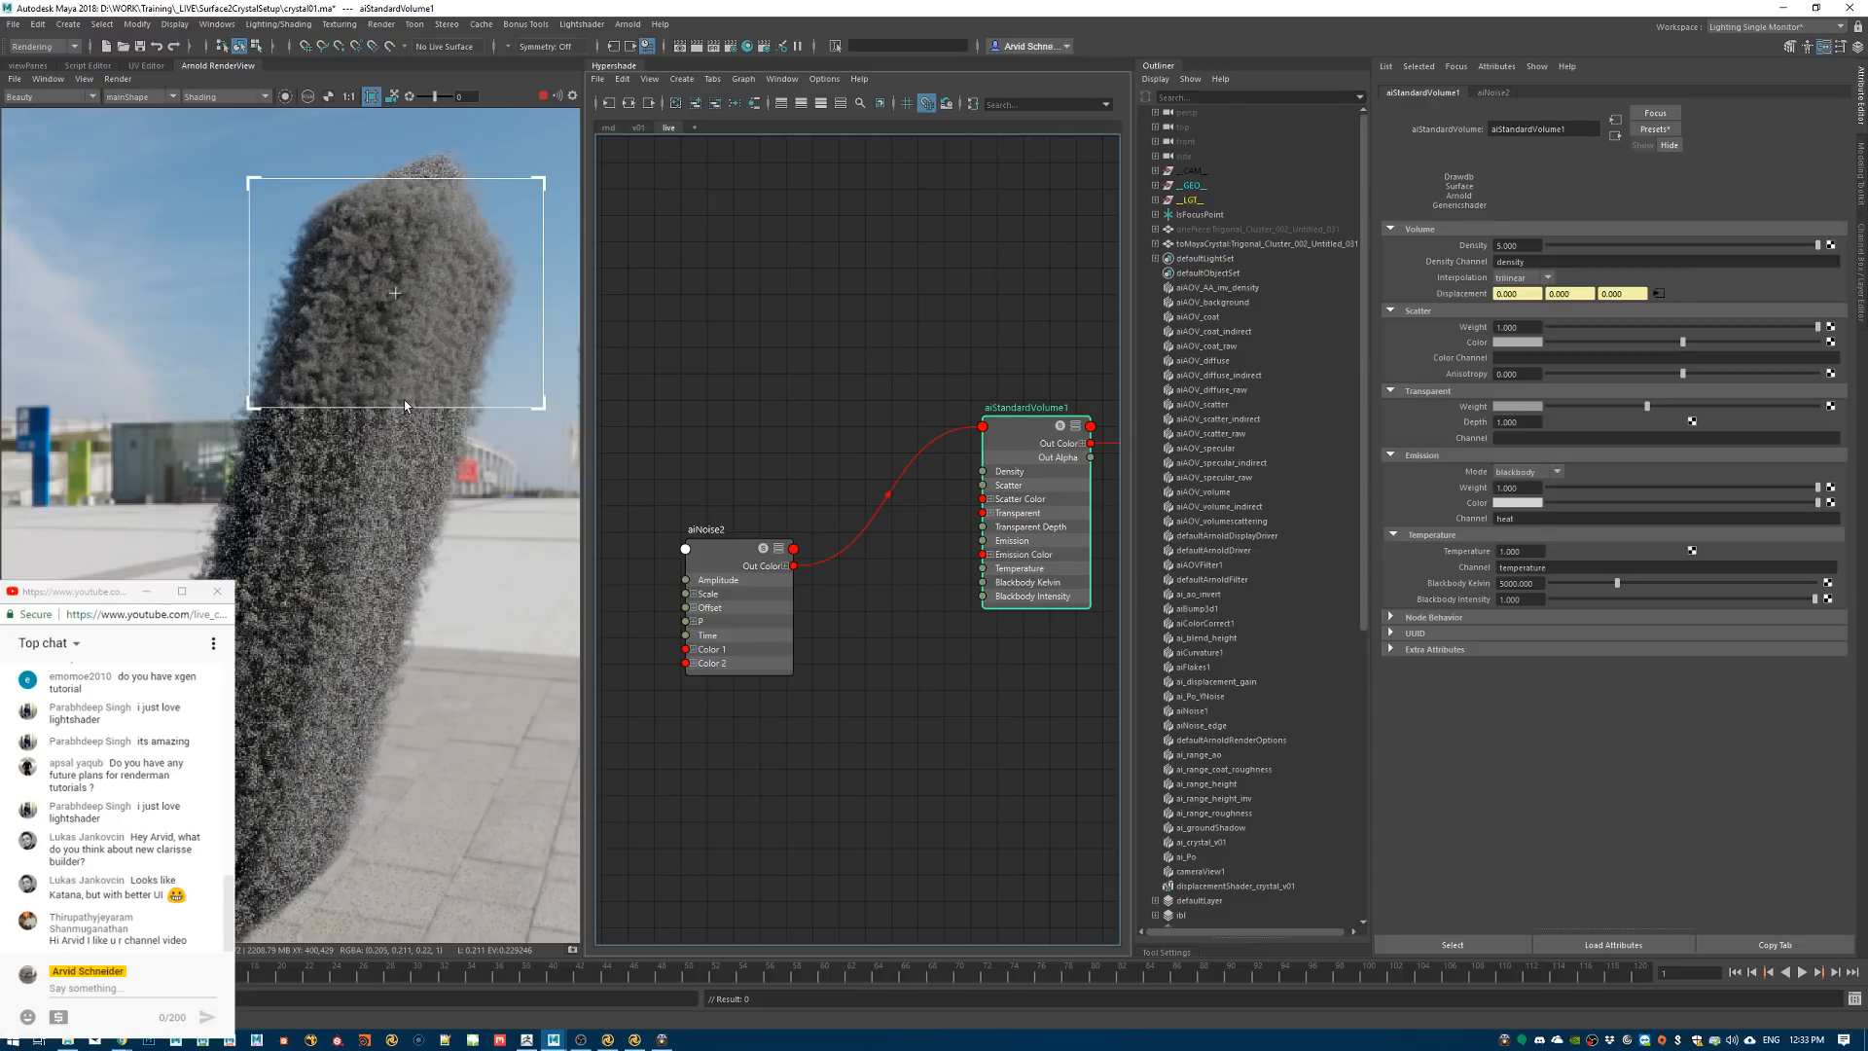
{"action": "middle_click_drag", "start_coordinate": [766, 605], "coordinate": [774, 557], "text": "alt"}
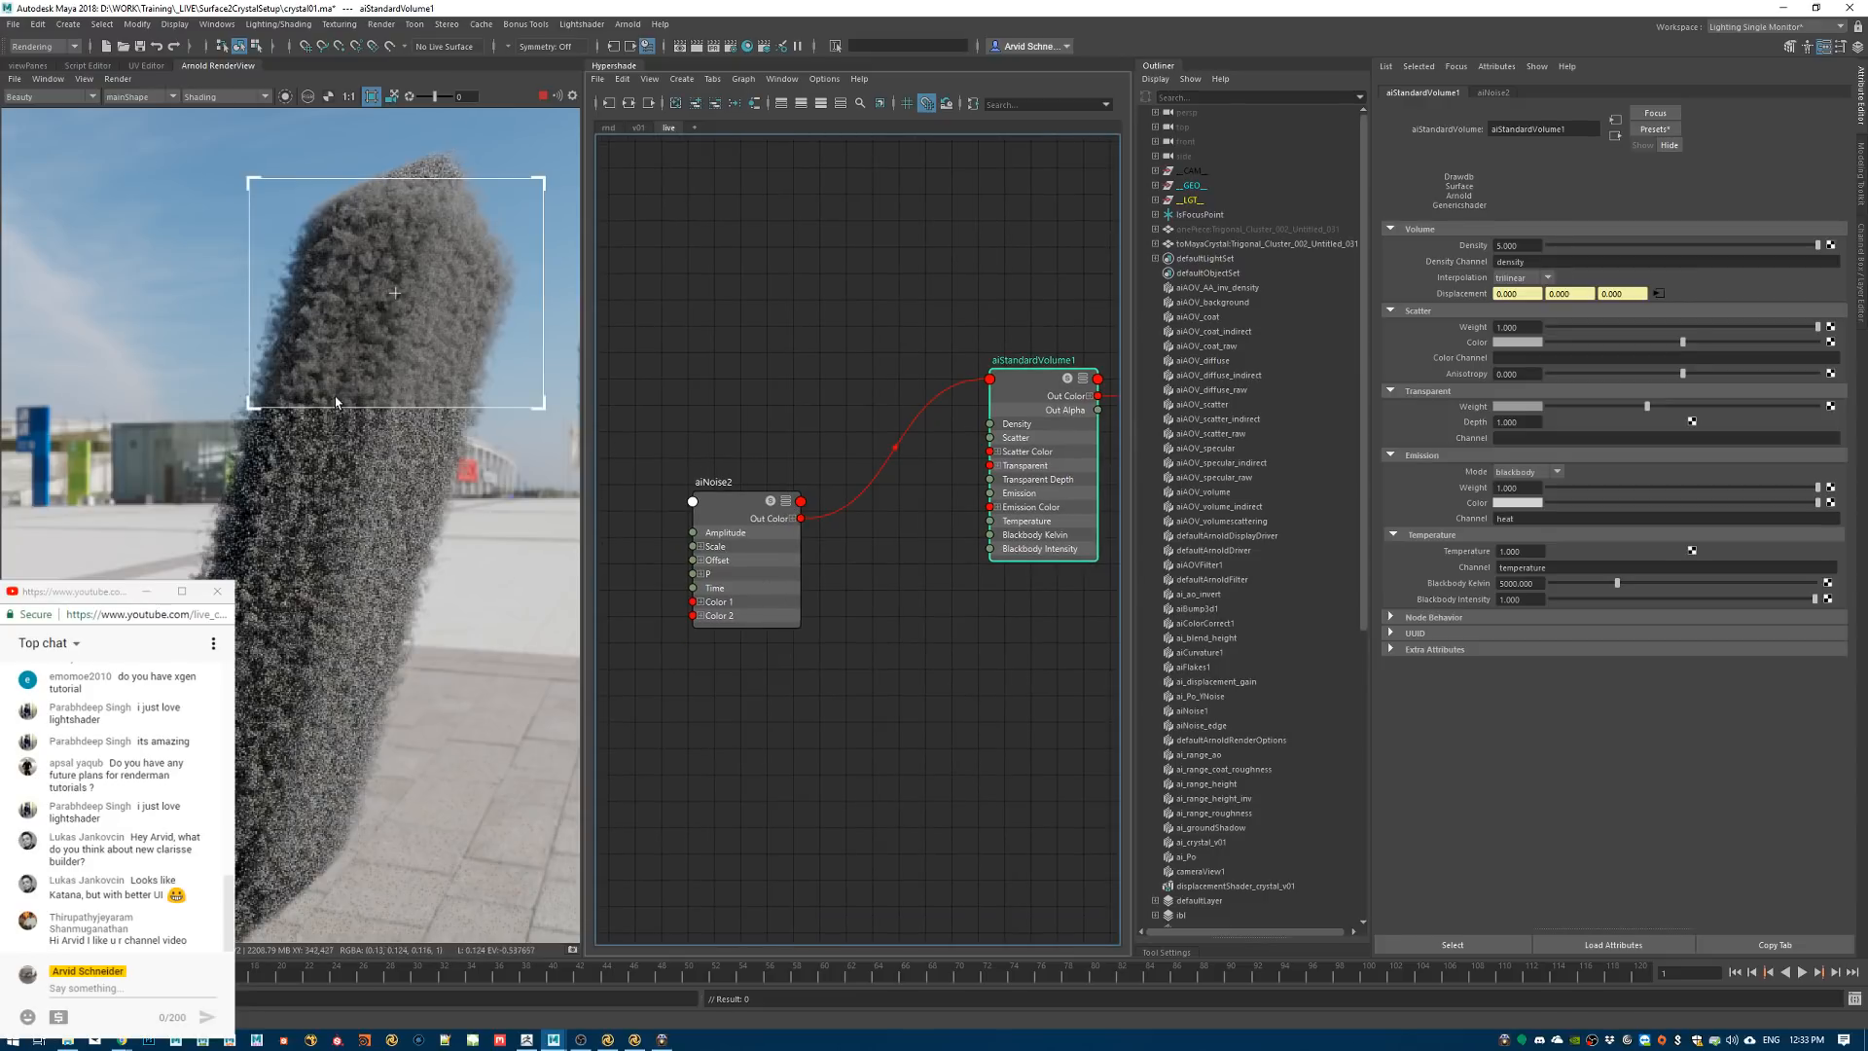
Set both the step size and the volume padding of the crystal shape to 0
{"action": "left_click", "coordinate": [1228, 244]}
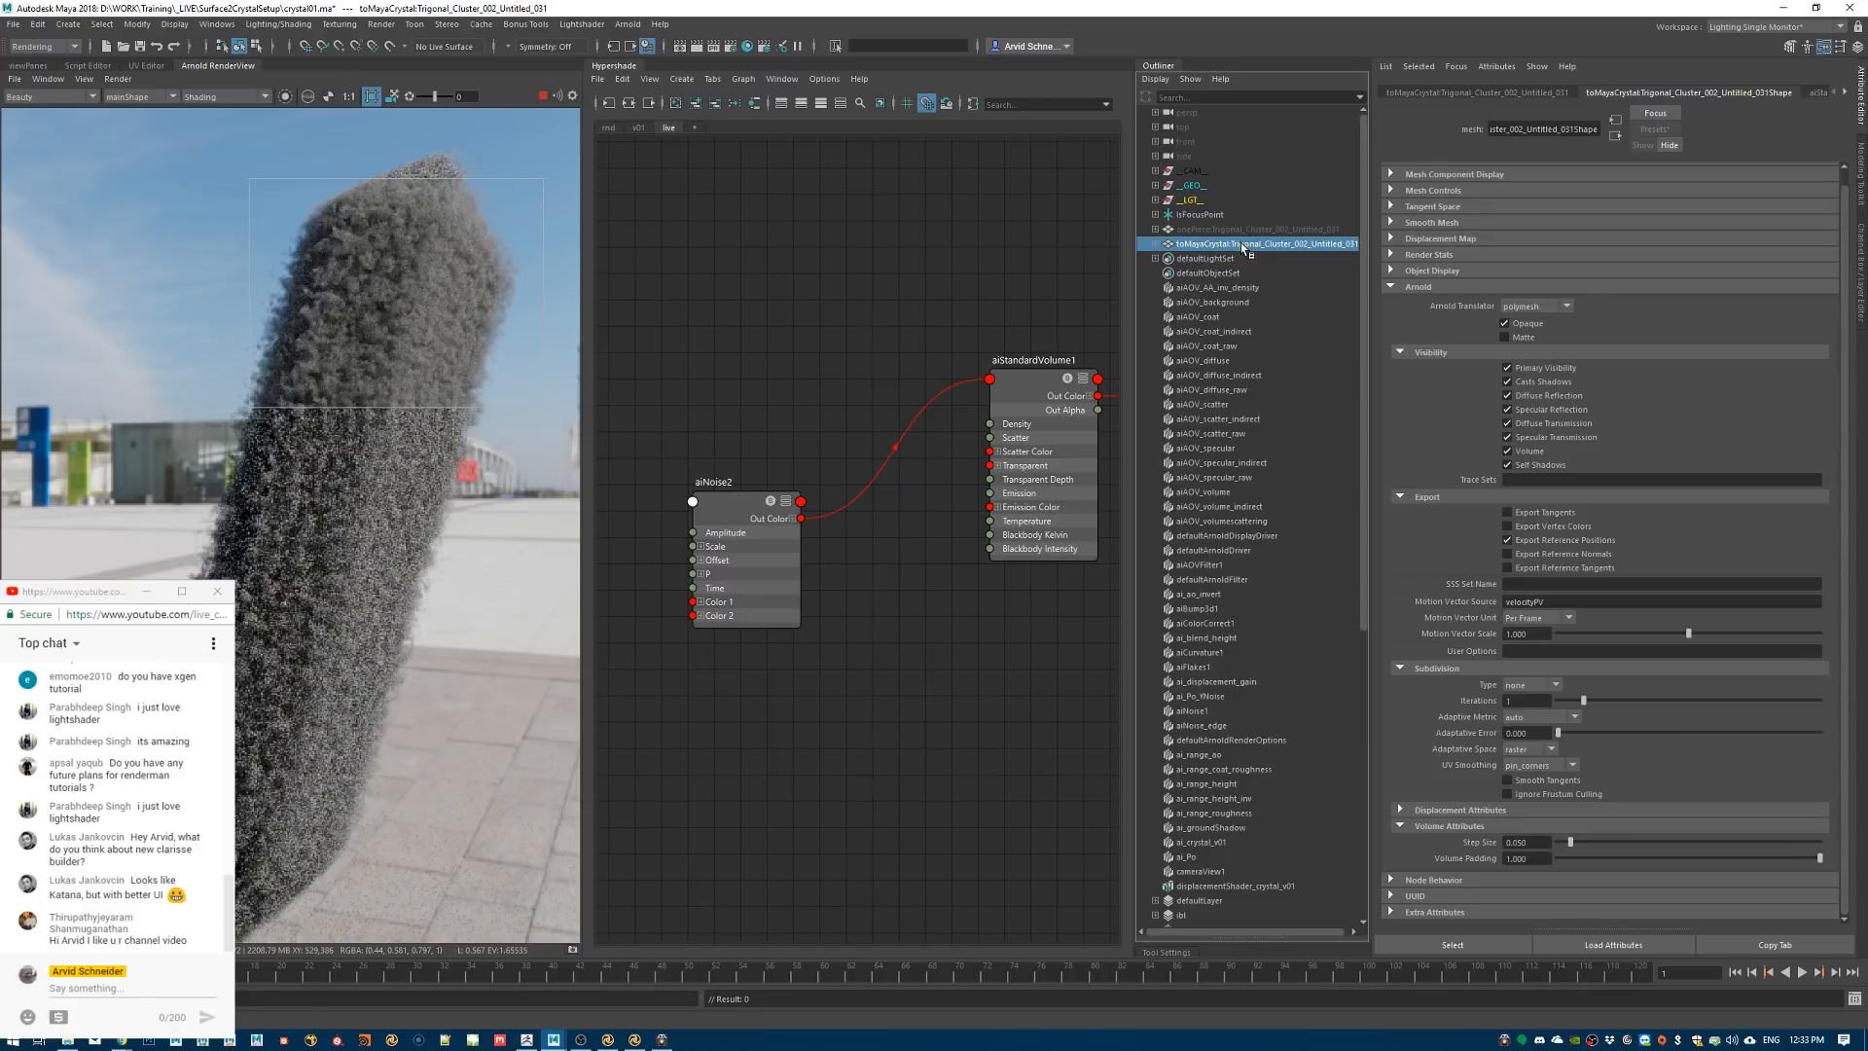
{"action": "double_click", "coordinate": [1526, 843]}
{"action": "type", "text": "0"}
{"action": "key", "text": "Return"}
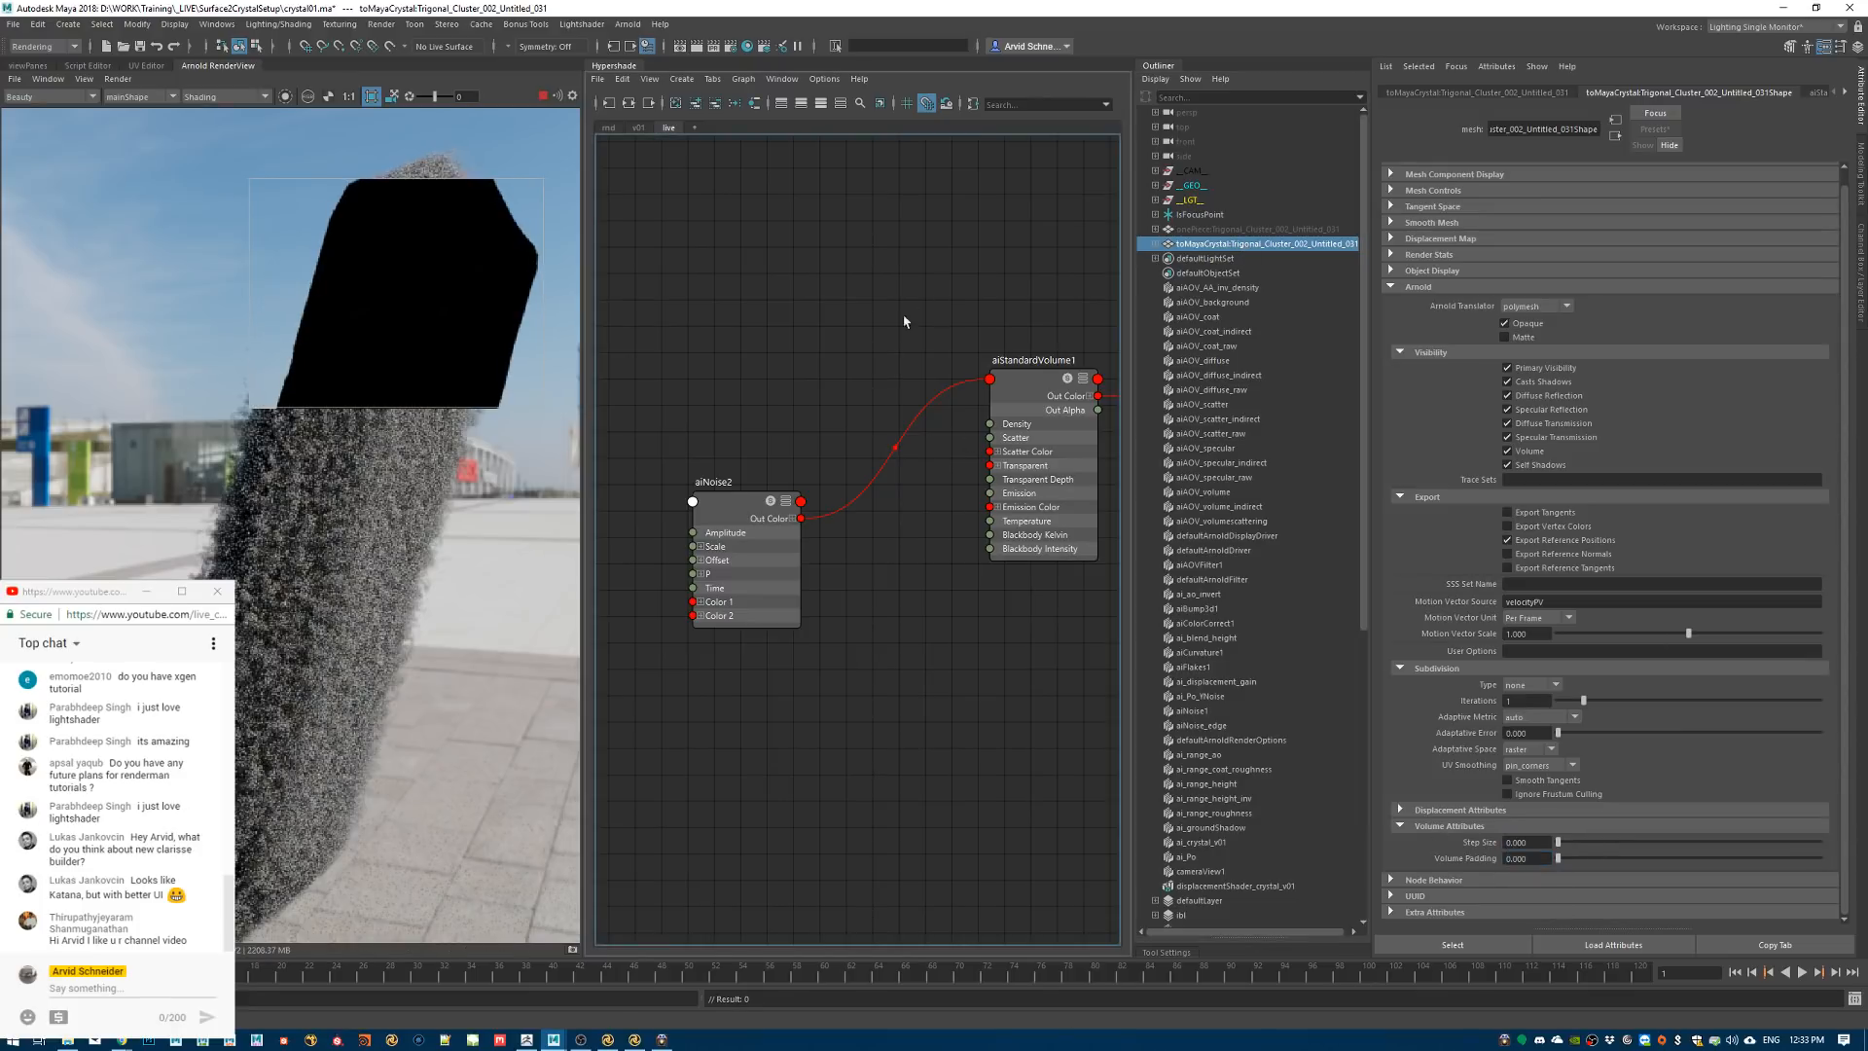
Assign aiStandardSurface1 to the selected crystal, check the whole render, and turn the render region back on
{"action": "middle_click_drag", "start_coordinate": [1080, 311], "coordinate": [721, 362], "text": "alt"}
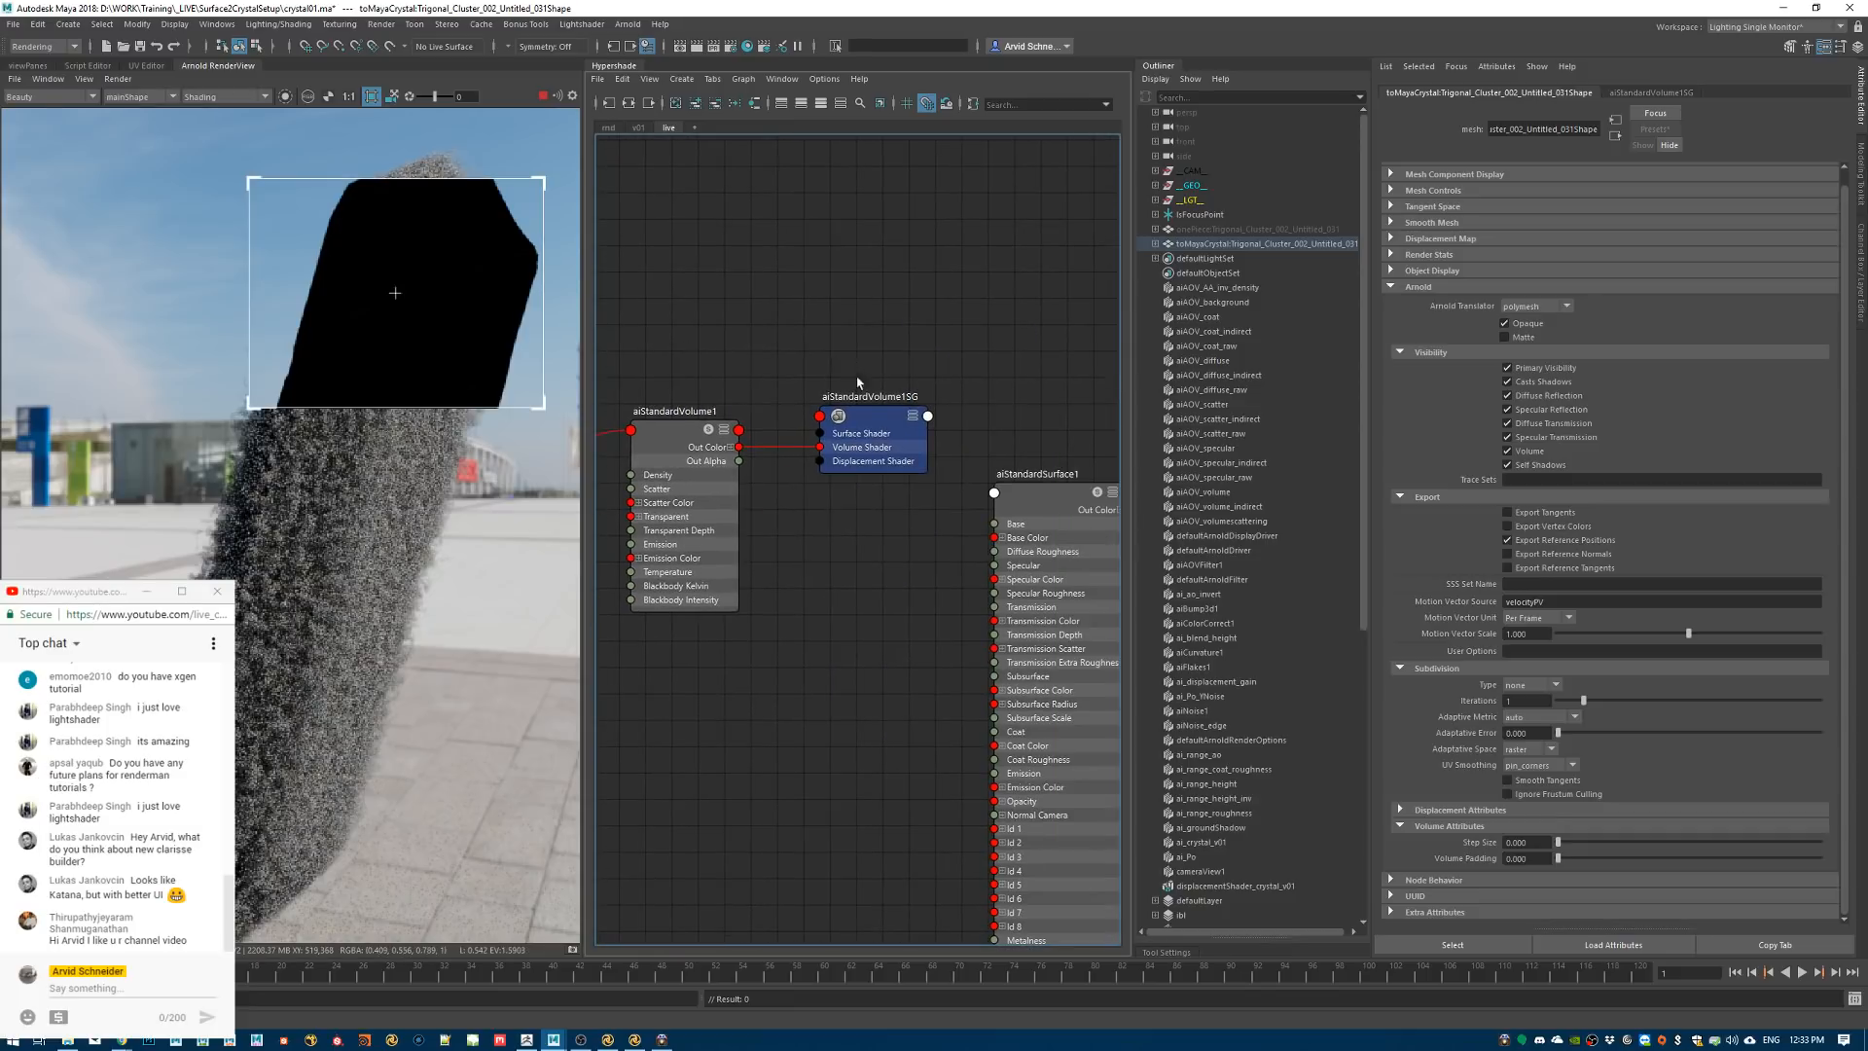
{"action": "right_click_drag", "start_coordinate": [1029, 488], "coordinate": [1027, 452]}
{"action": "left_click", "coordinate": [527, 474]}
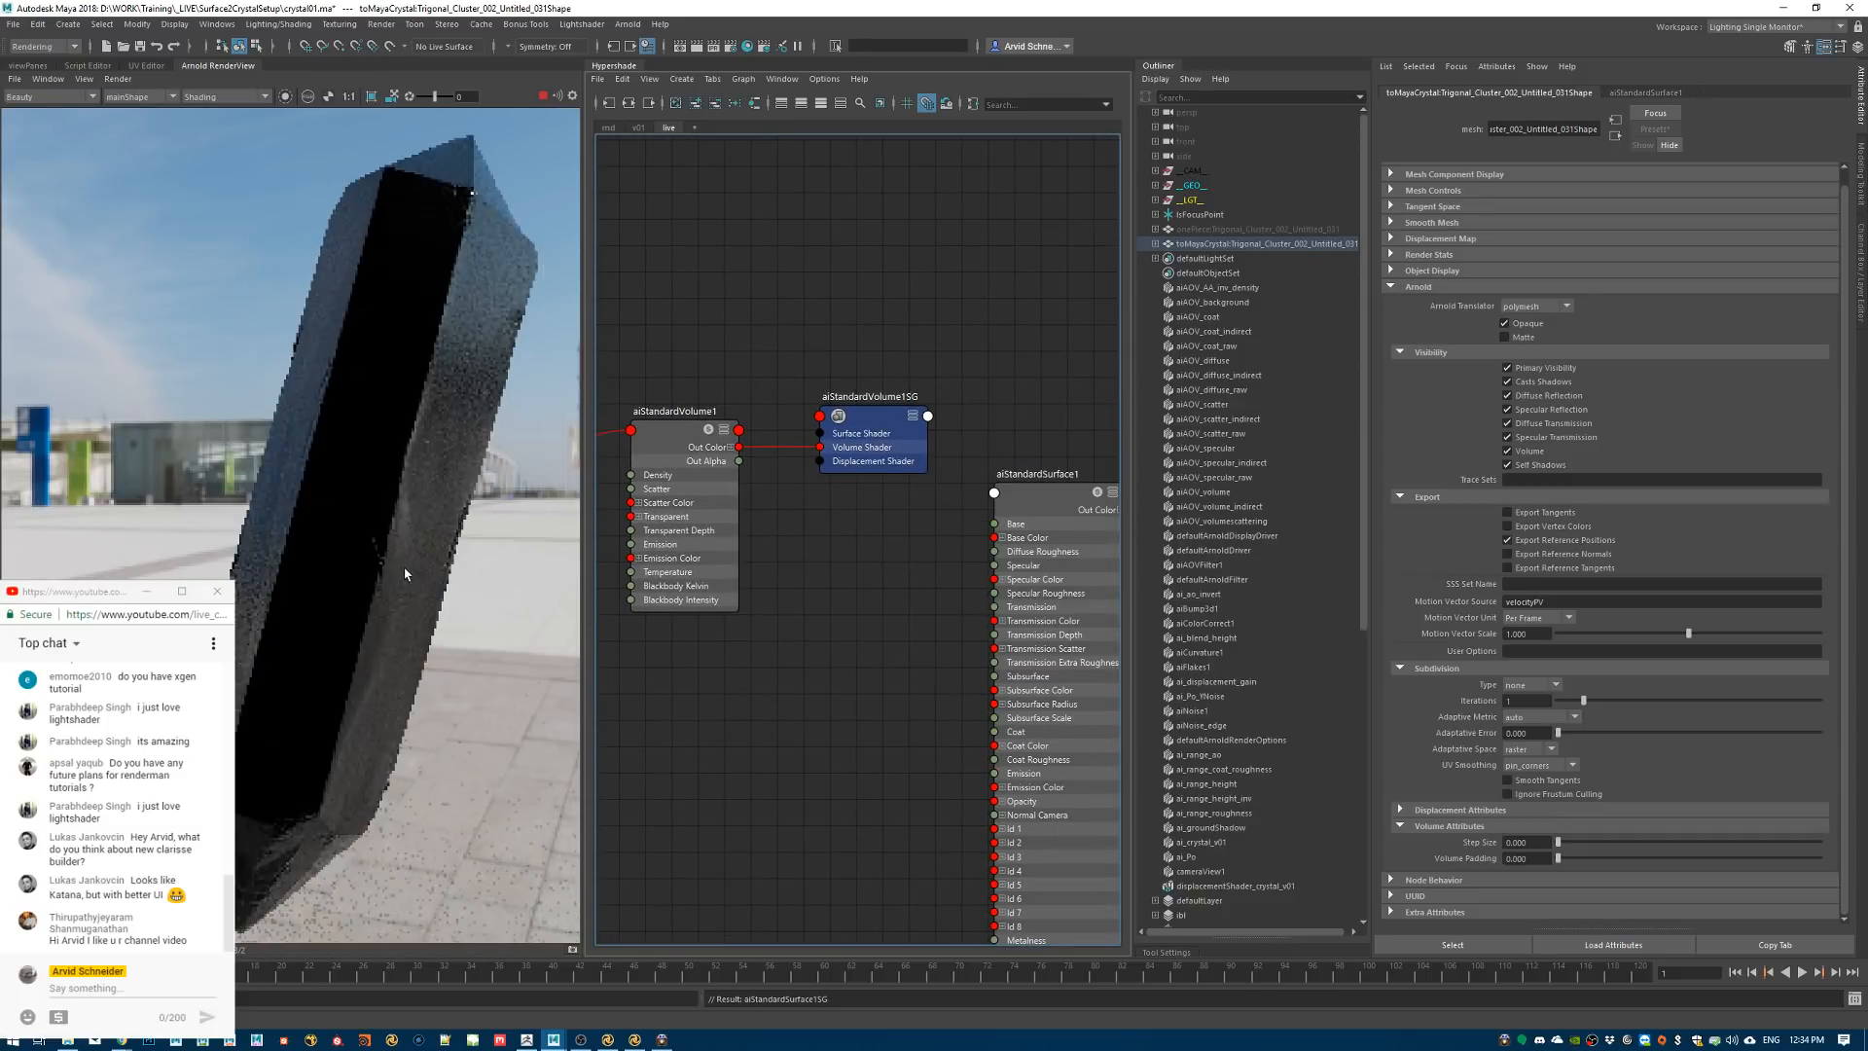
{"action": "middle_click_drag", "start_coordinate": [371, 550], "coordinate": [362, 457], "text": "alt"}
{"action": "left_click", "coordinate": [371, 96]}
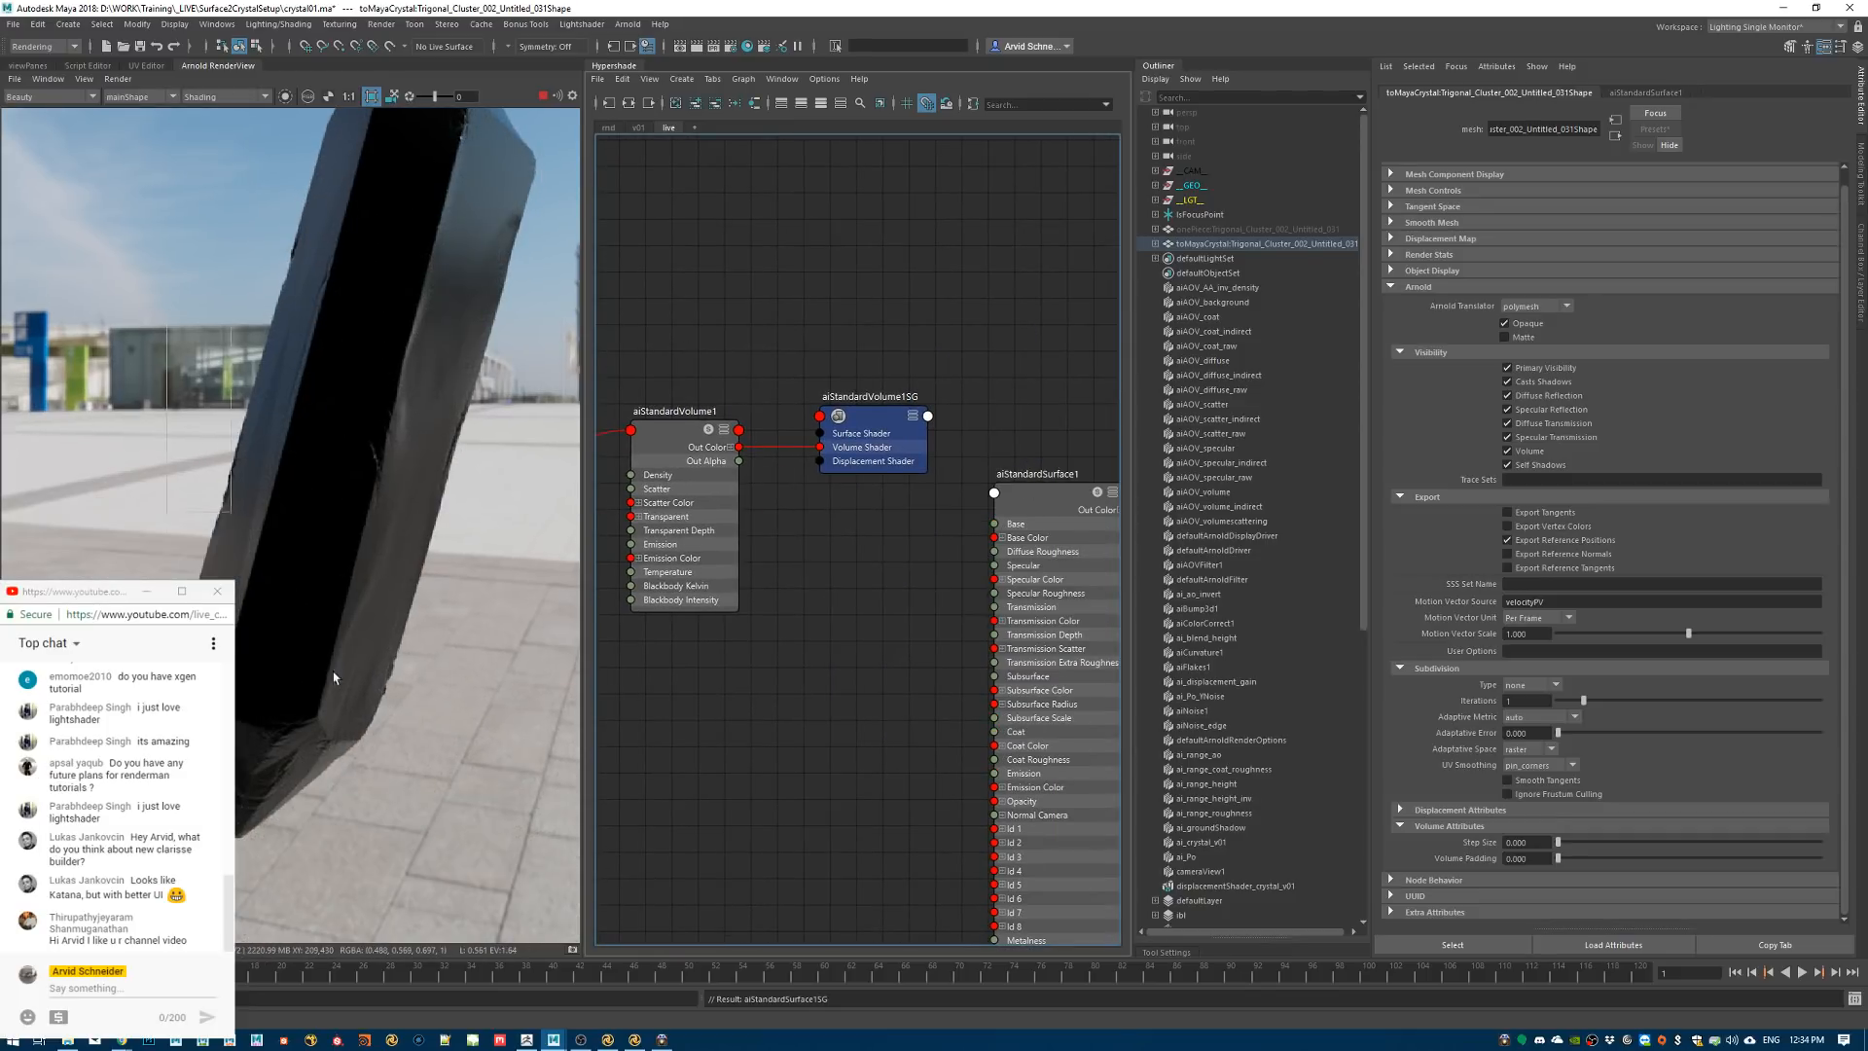
Render a region over the lower crystal, and set aiStandardSurface1's metalness to 0 and its transmission weight to 1
{"action": "left_click_drag", "start_coordinate": [166, 311], "coordinate": [478, 872]}
{"action": "left_click", "coordinate": [1053, 500]}
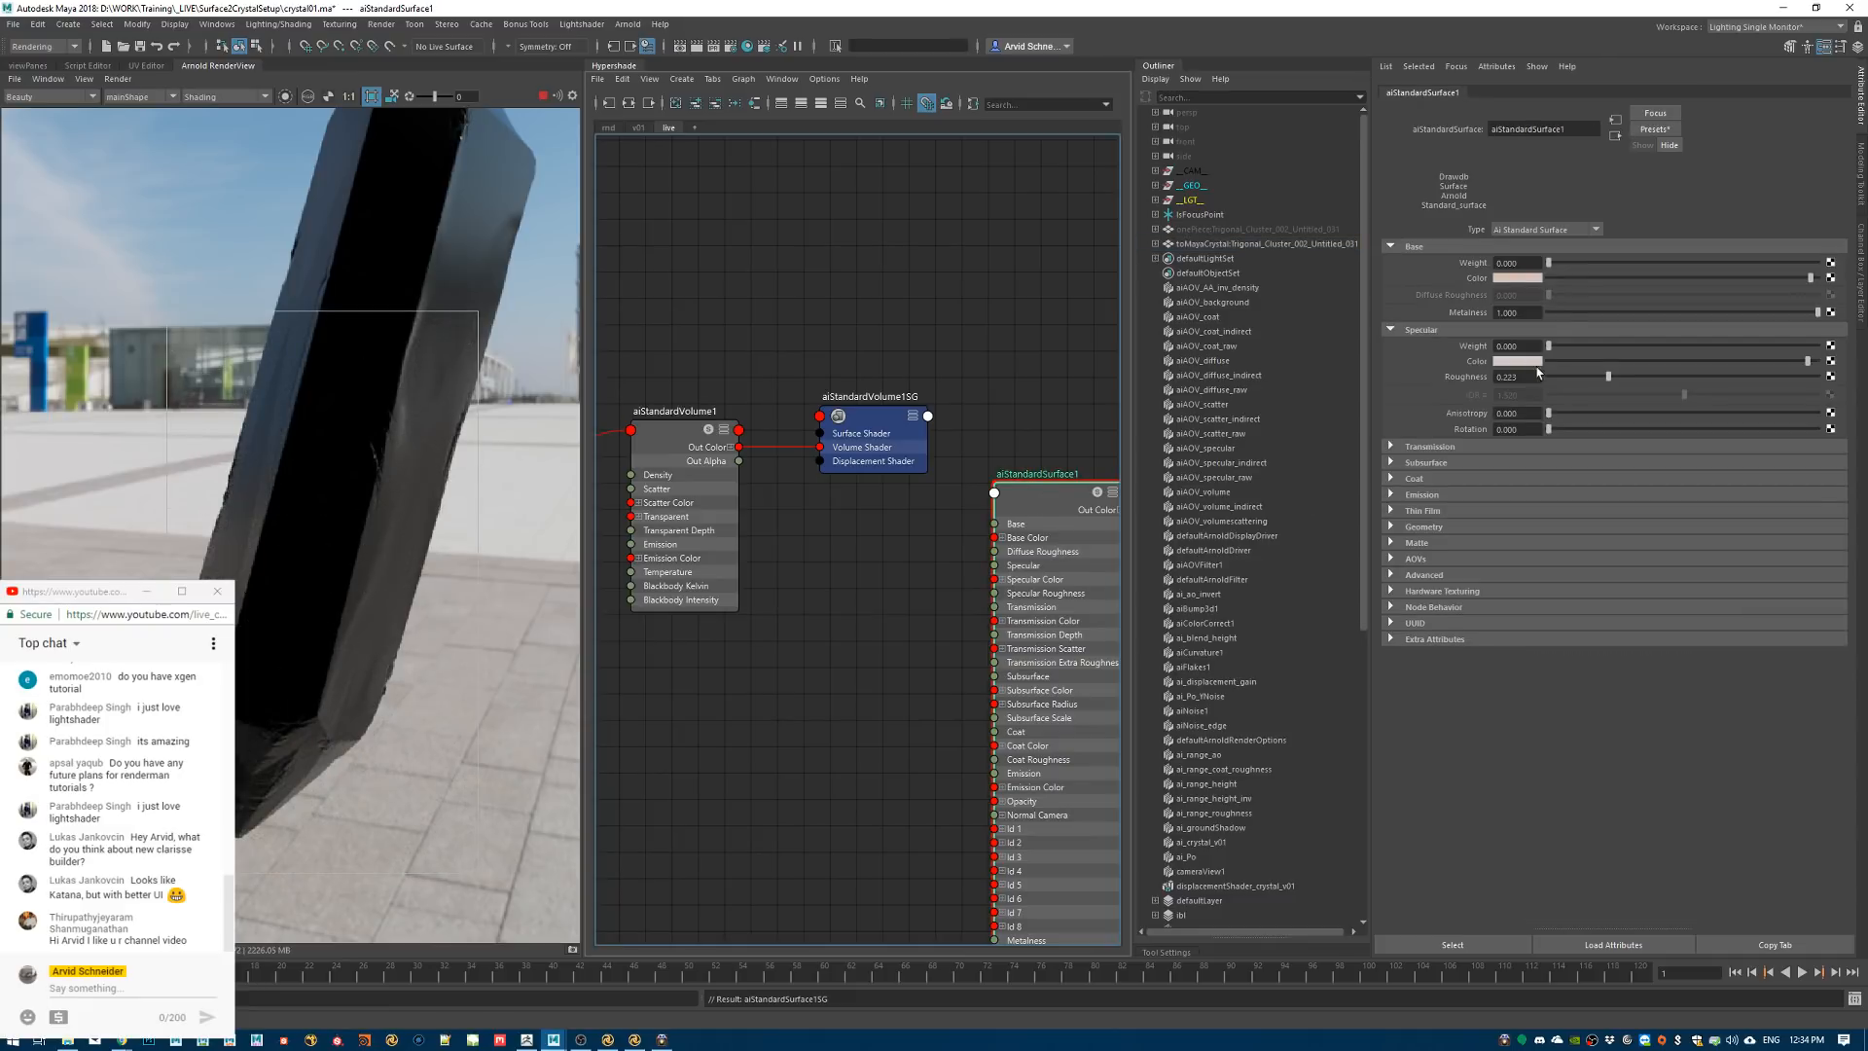
{"action": "left_click", "coordinate": [1253, 303]}
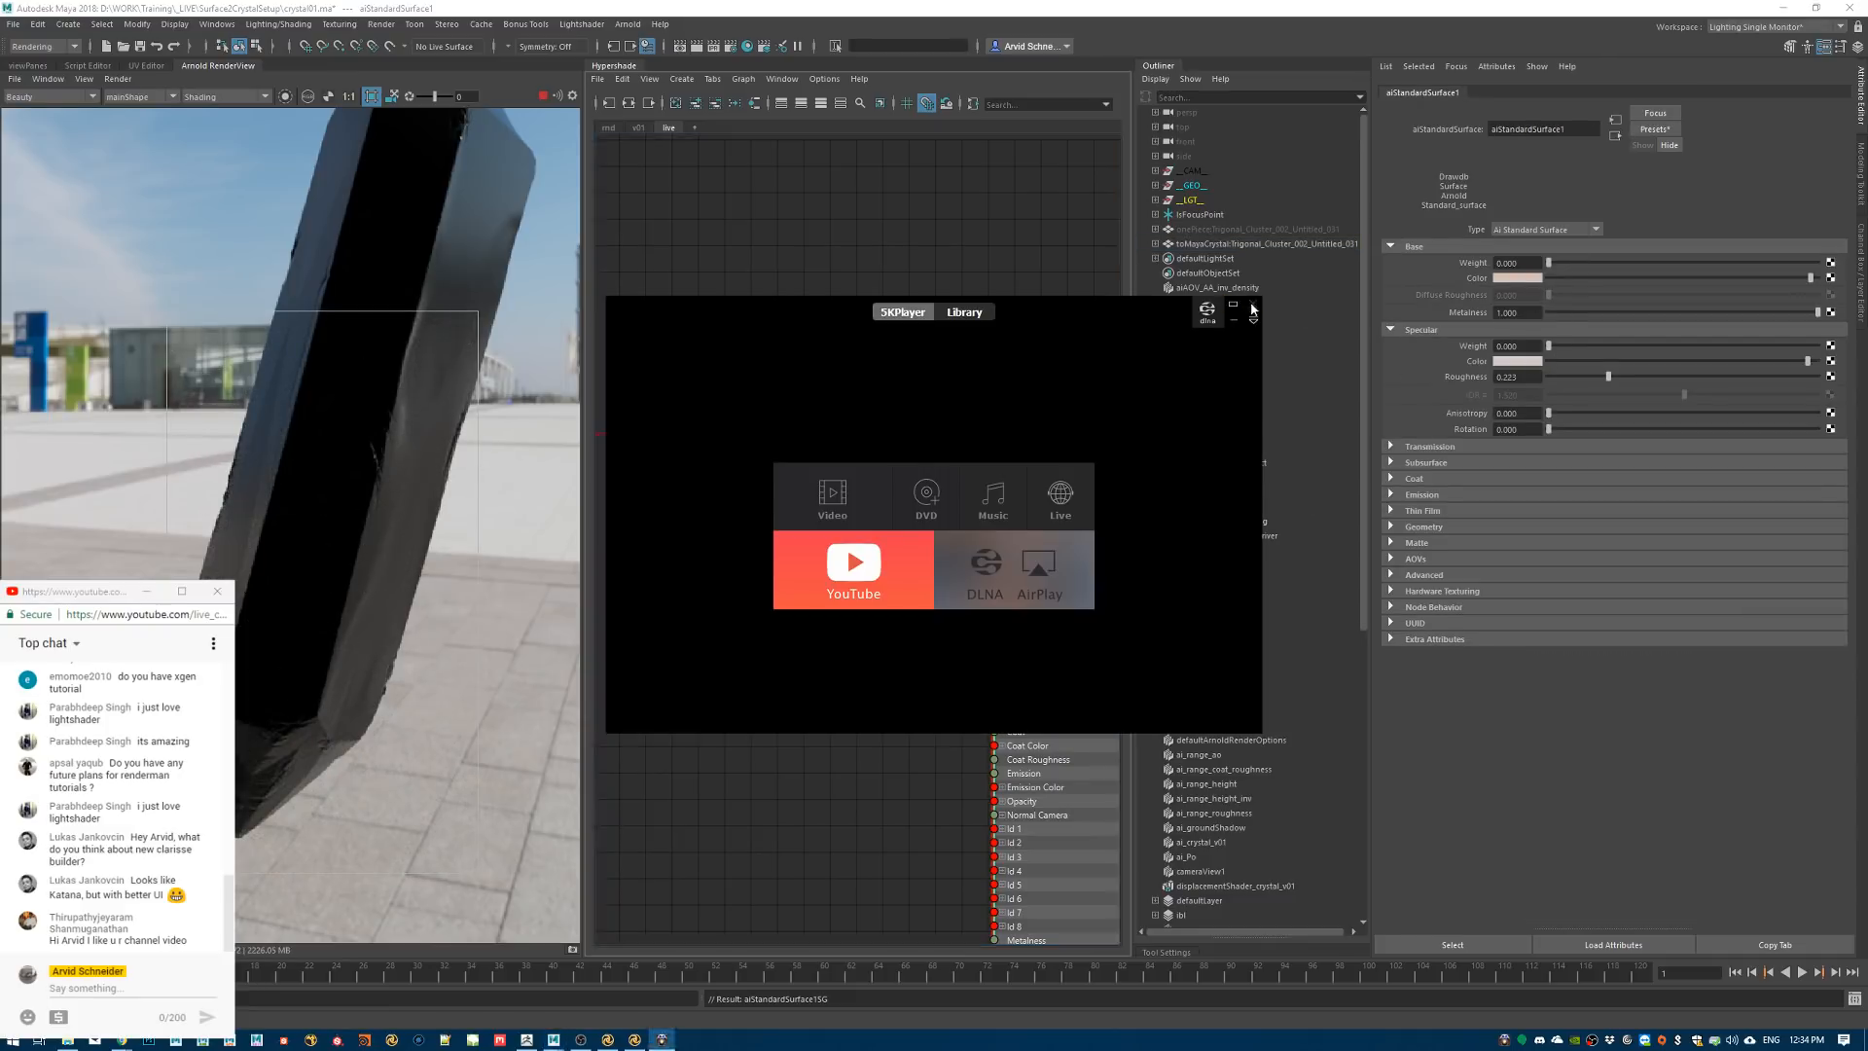
{"action": "left_click", "coordinate": [1427, 448]}
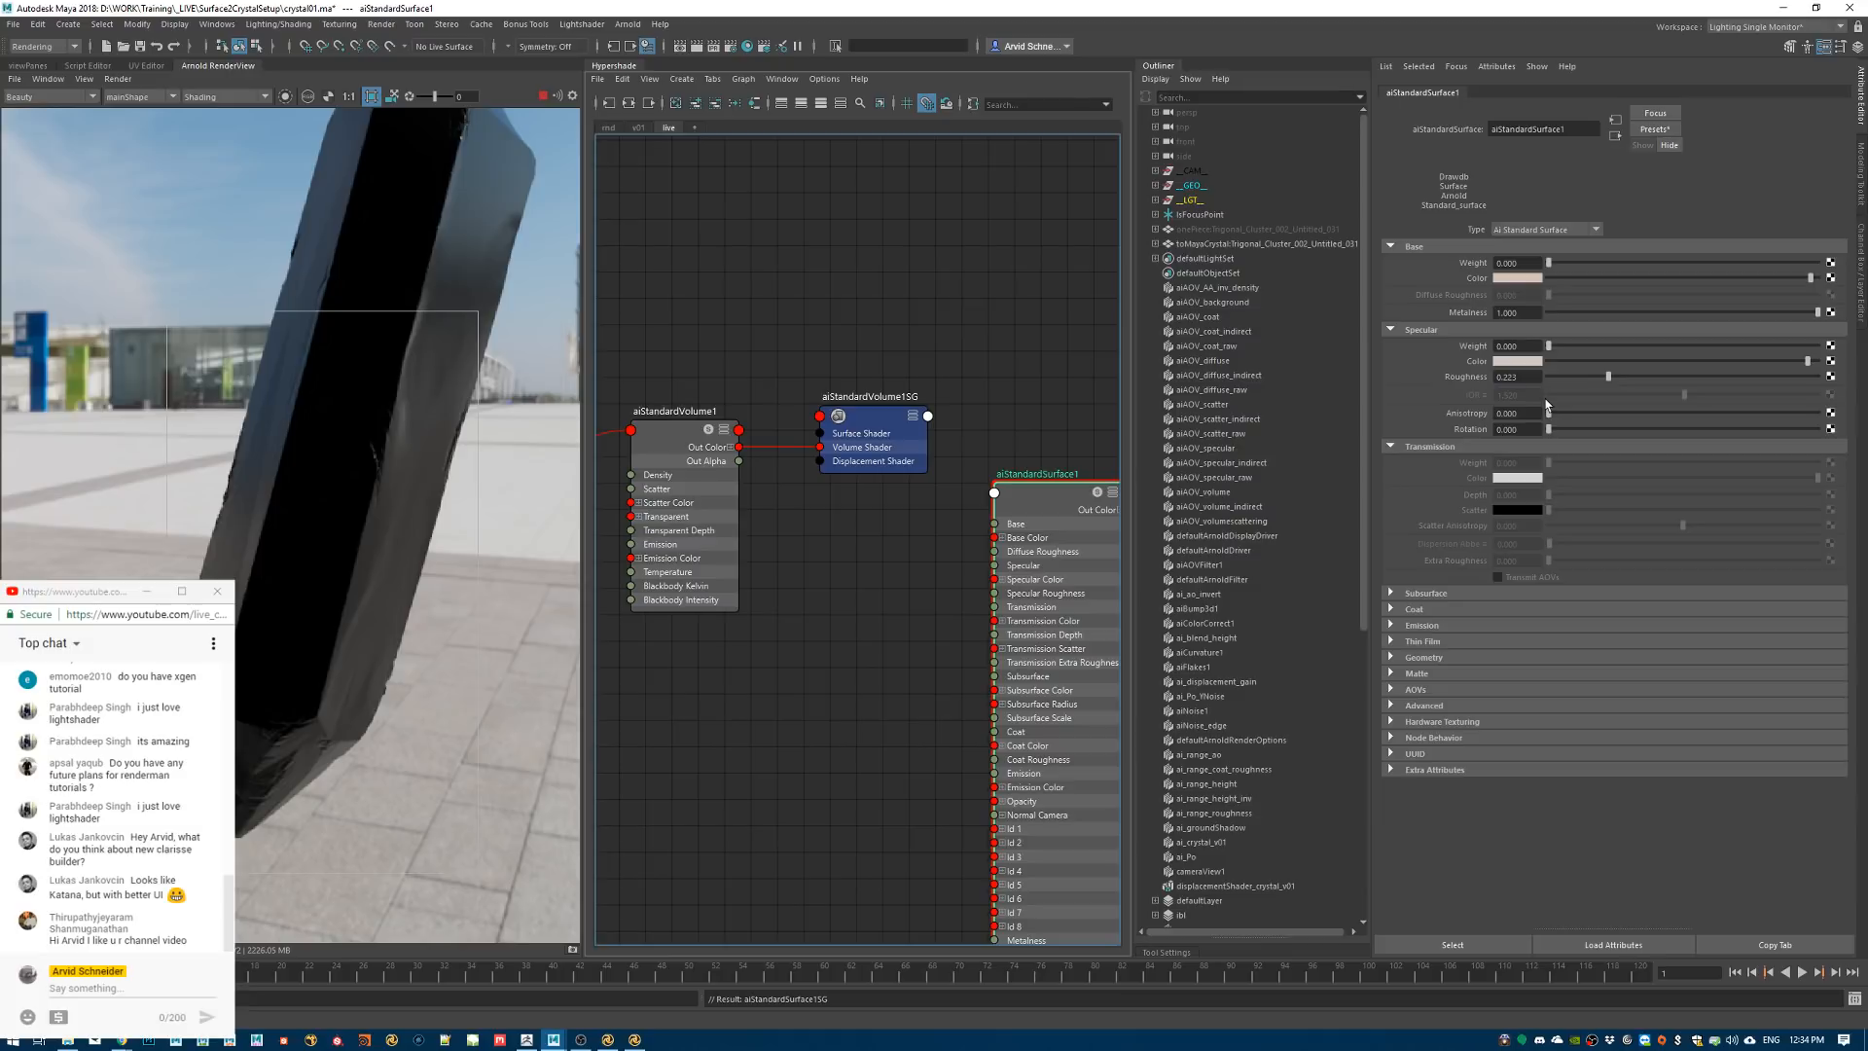
{"action": "left_click_drag", "start_coordinate": [1560, 313], "coordinate": [1431, 321]}
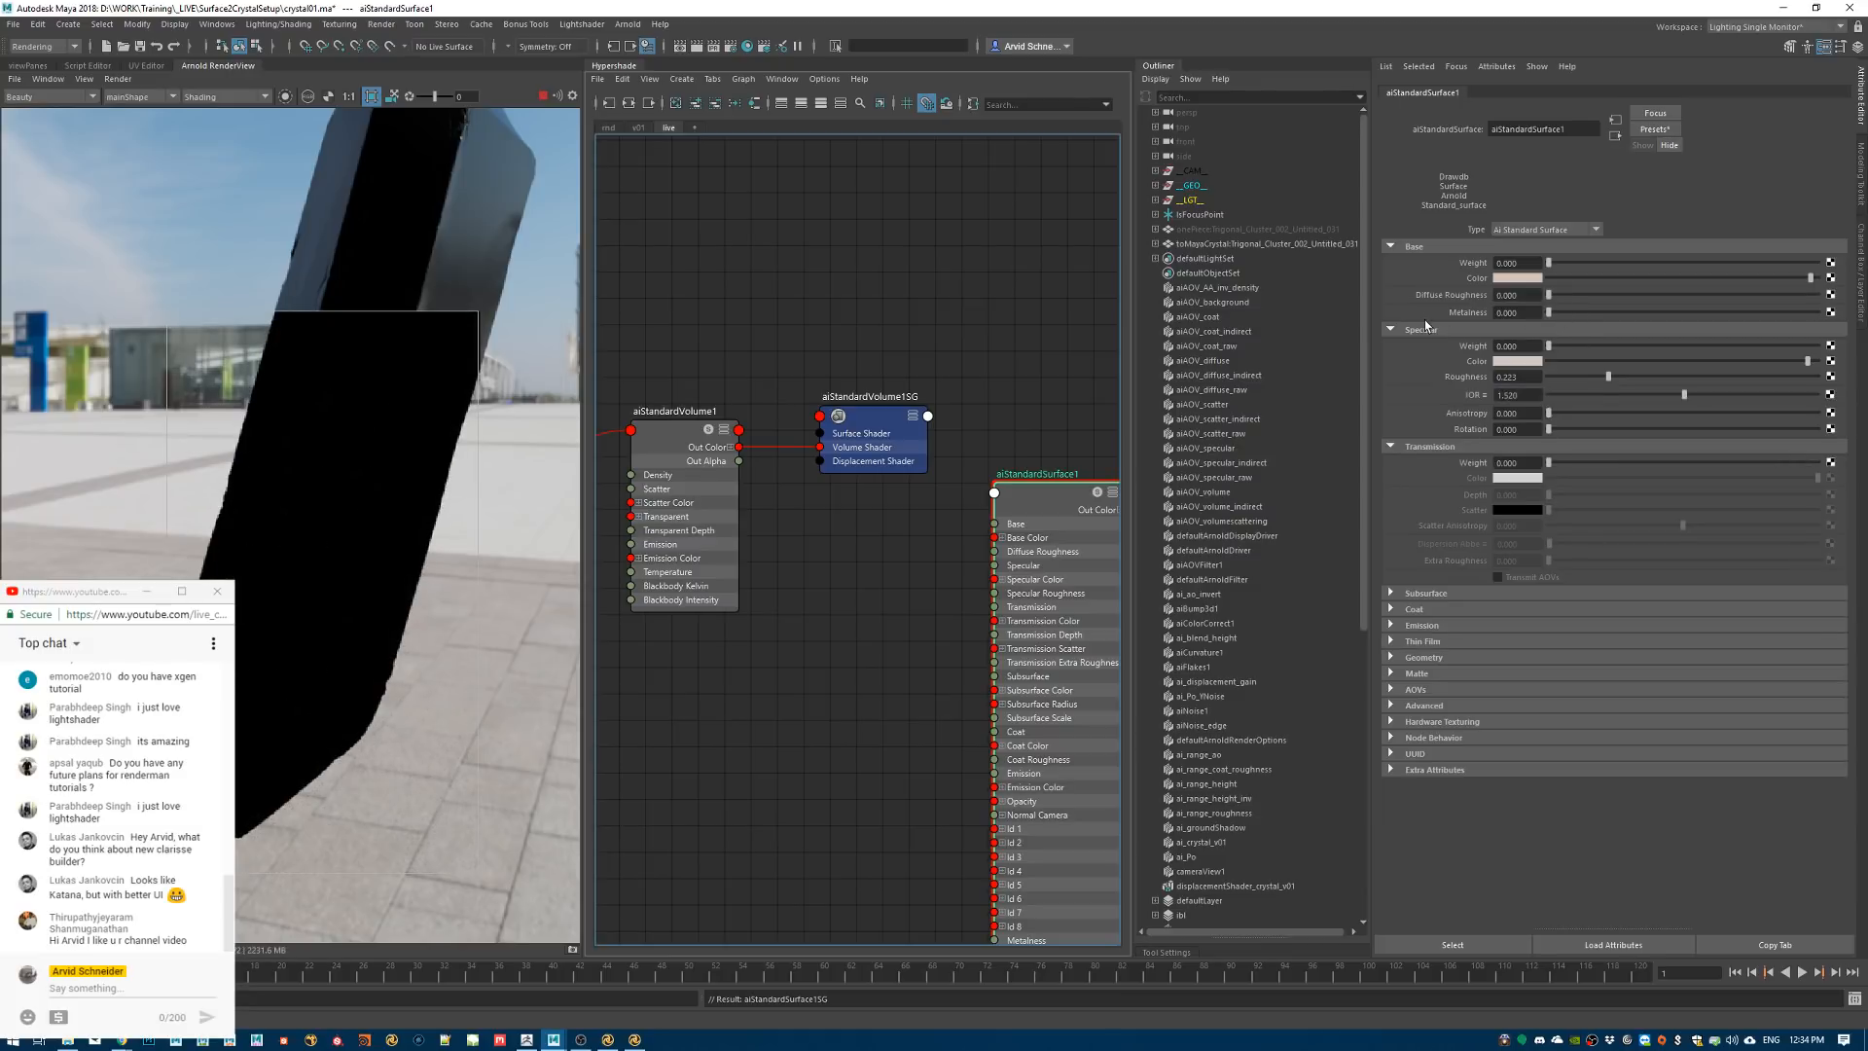
{"action": "left_click_drag", "start_coordinate": [1550, 463], "coordinate": [1820, 464]}
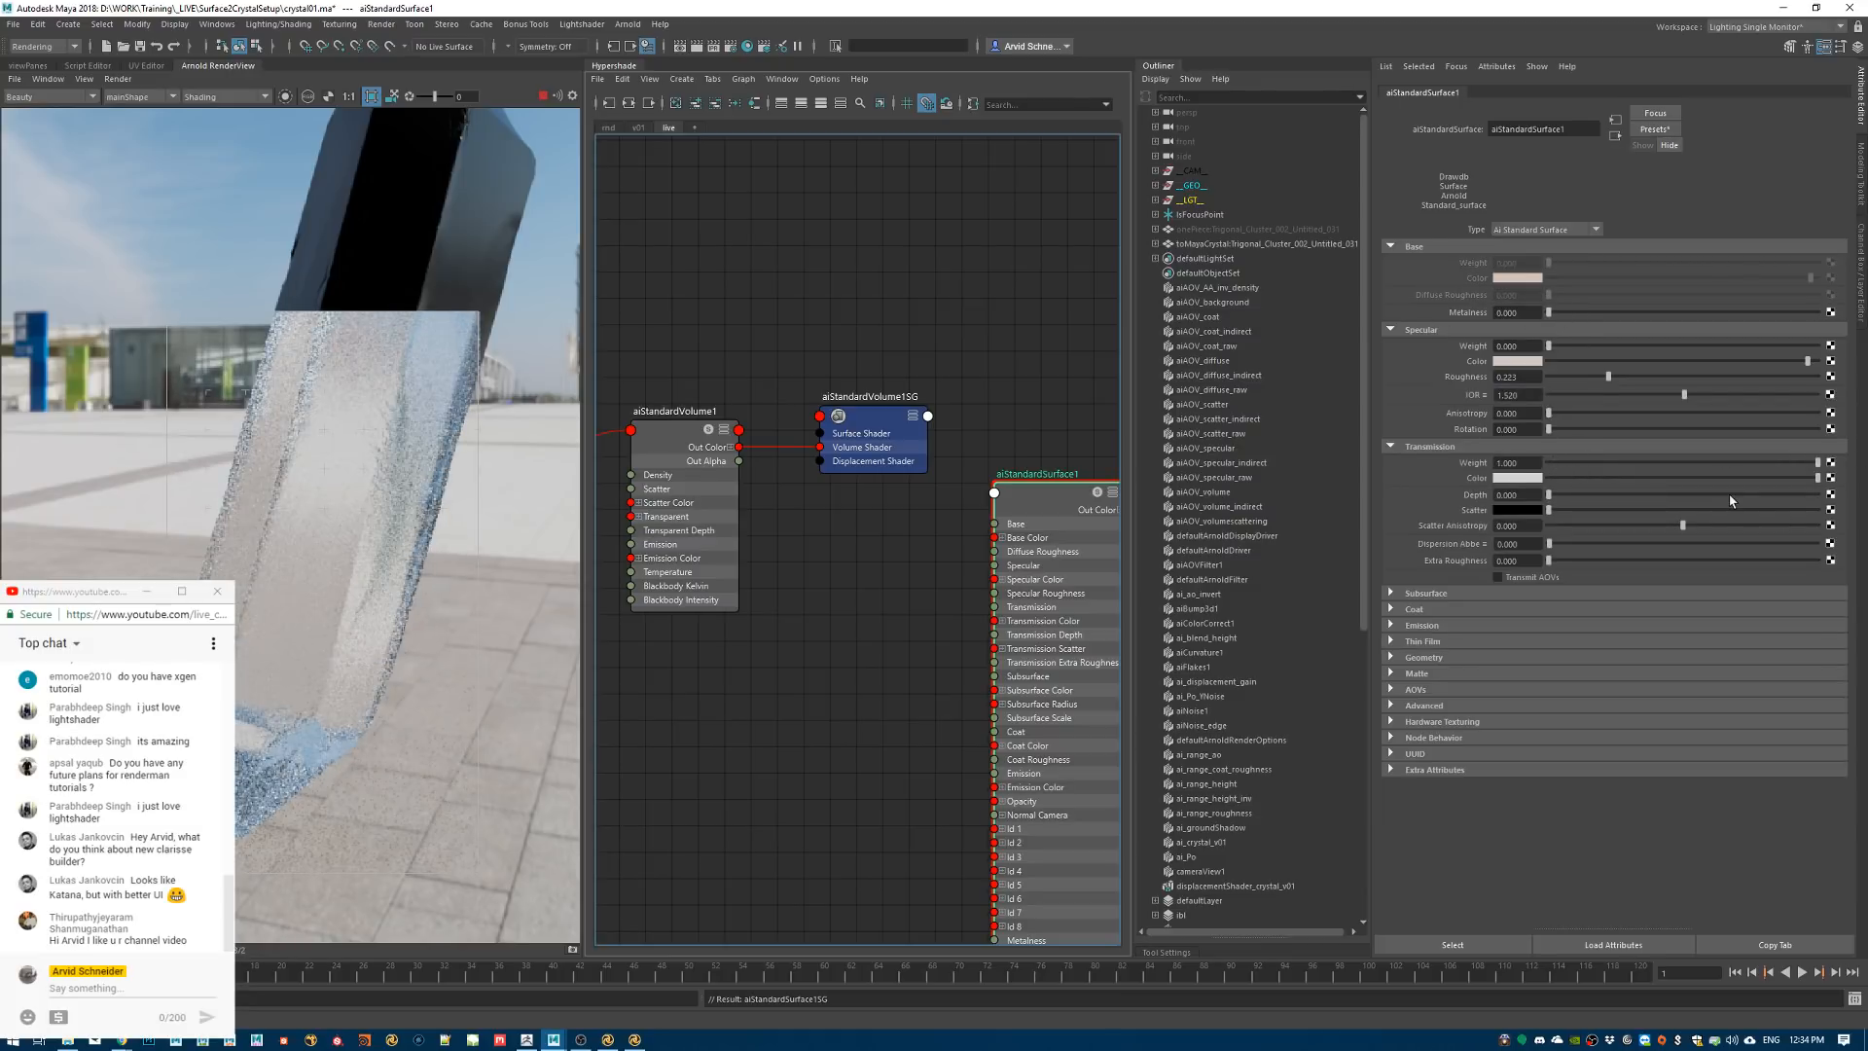
Turn off Opaque on the crystal shape and set the specular roughness of aiStandardSurface1 to 0
{"action": "left_click", "coordinate": [358, 475]}
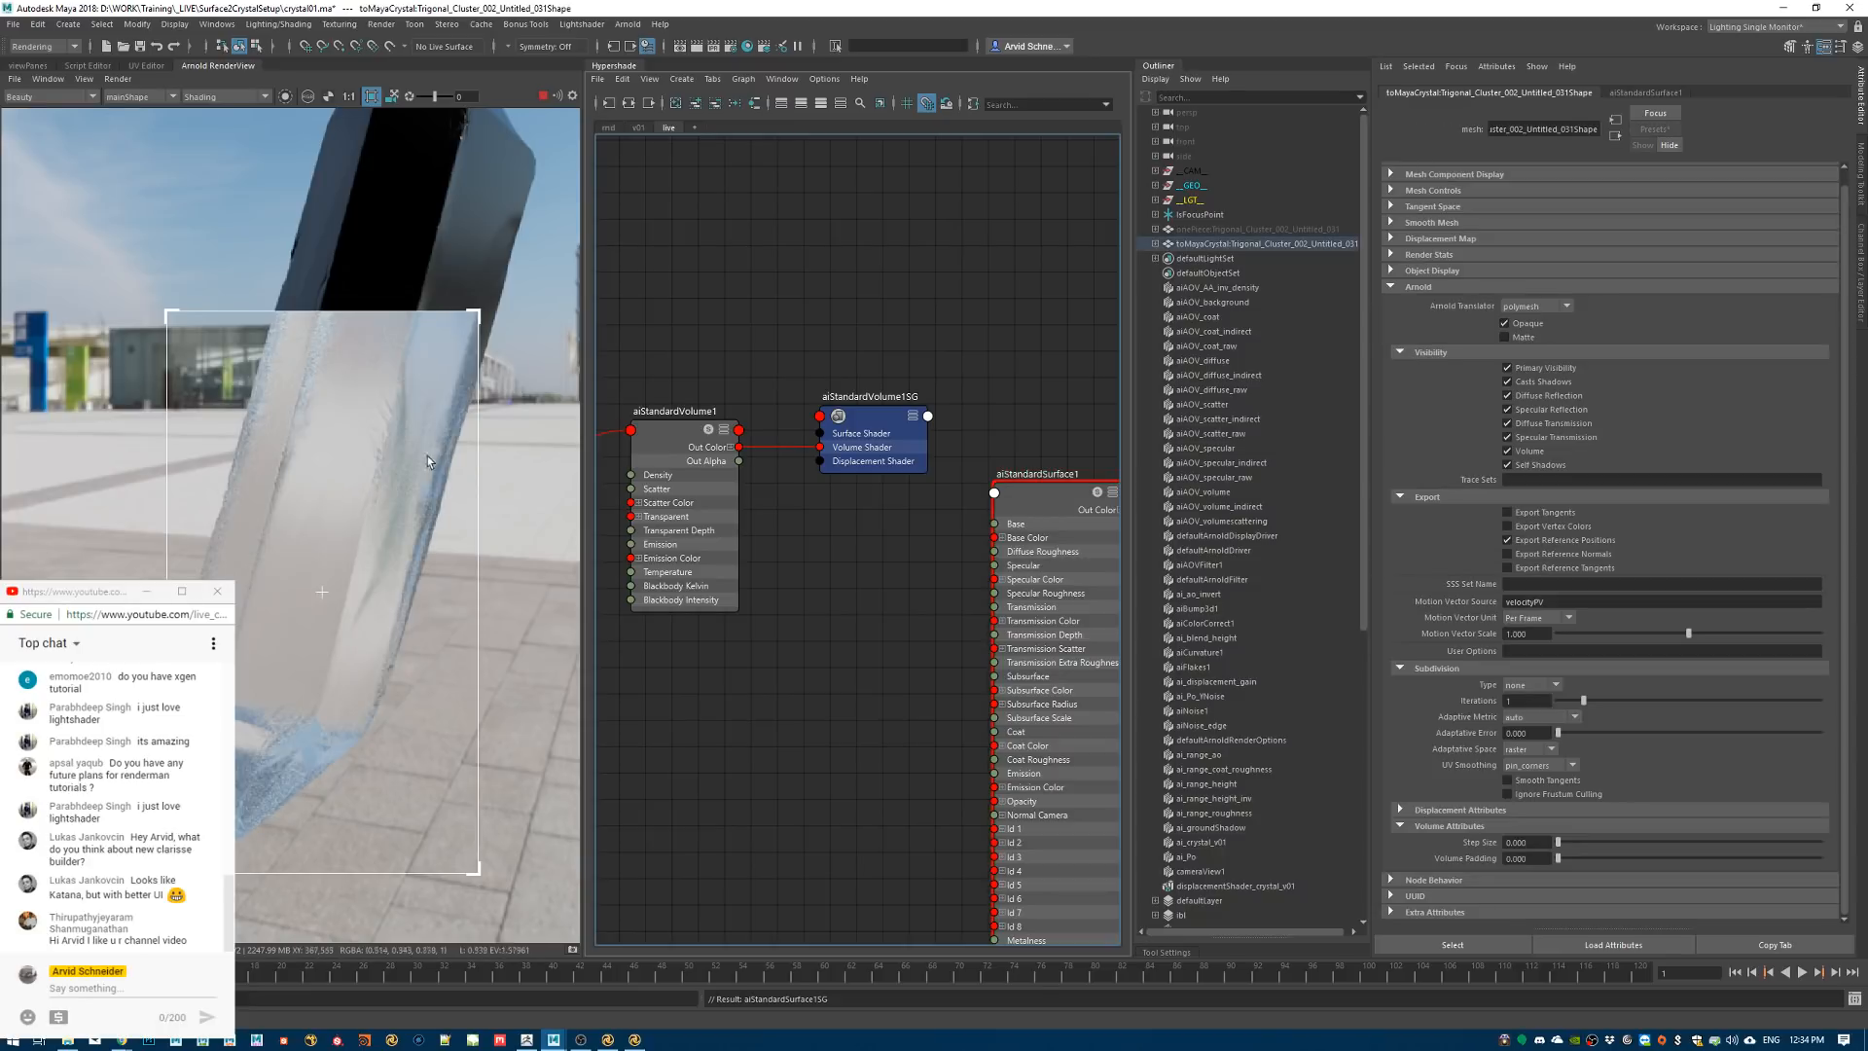
{"action": "left_click", "coordinate": [1527, 324]}
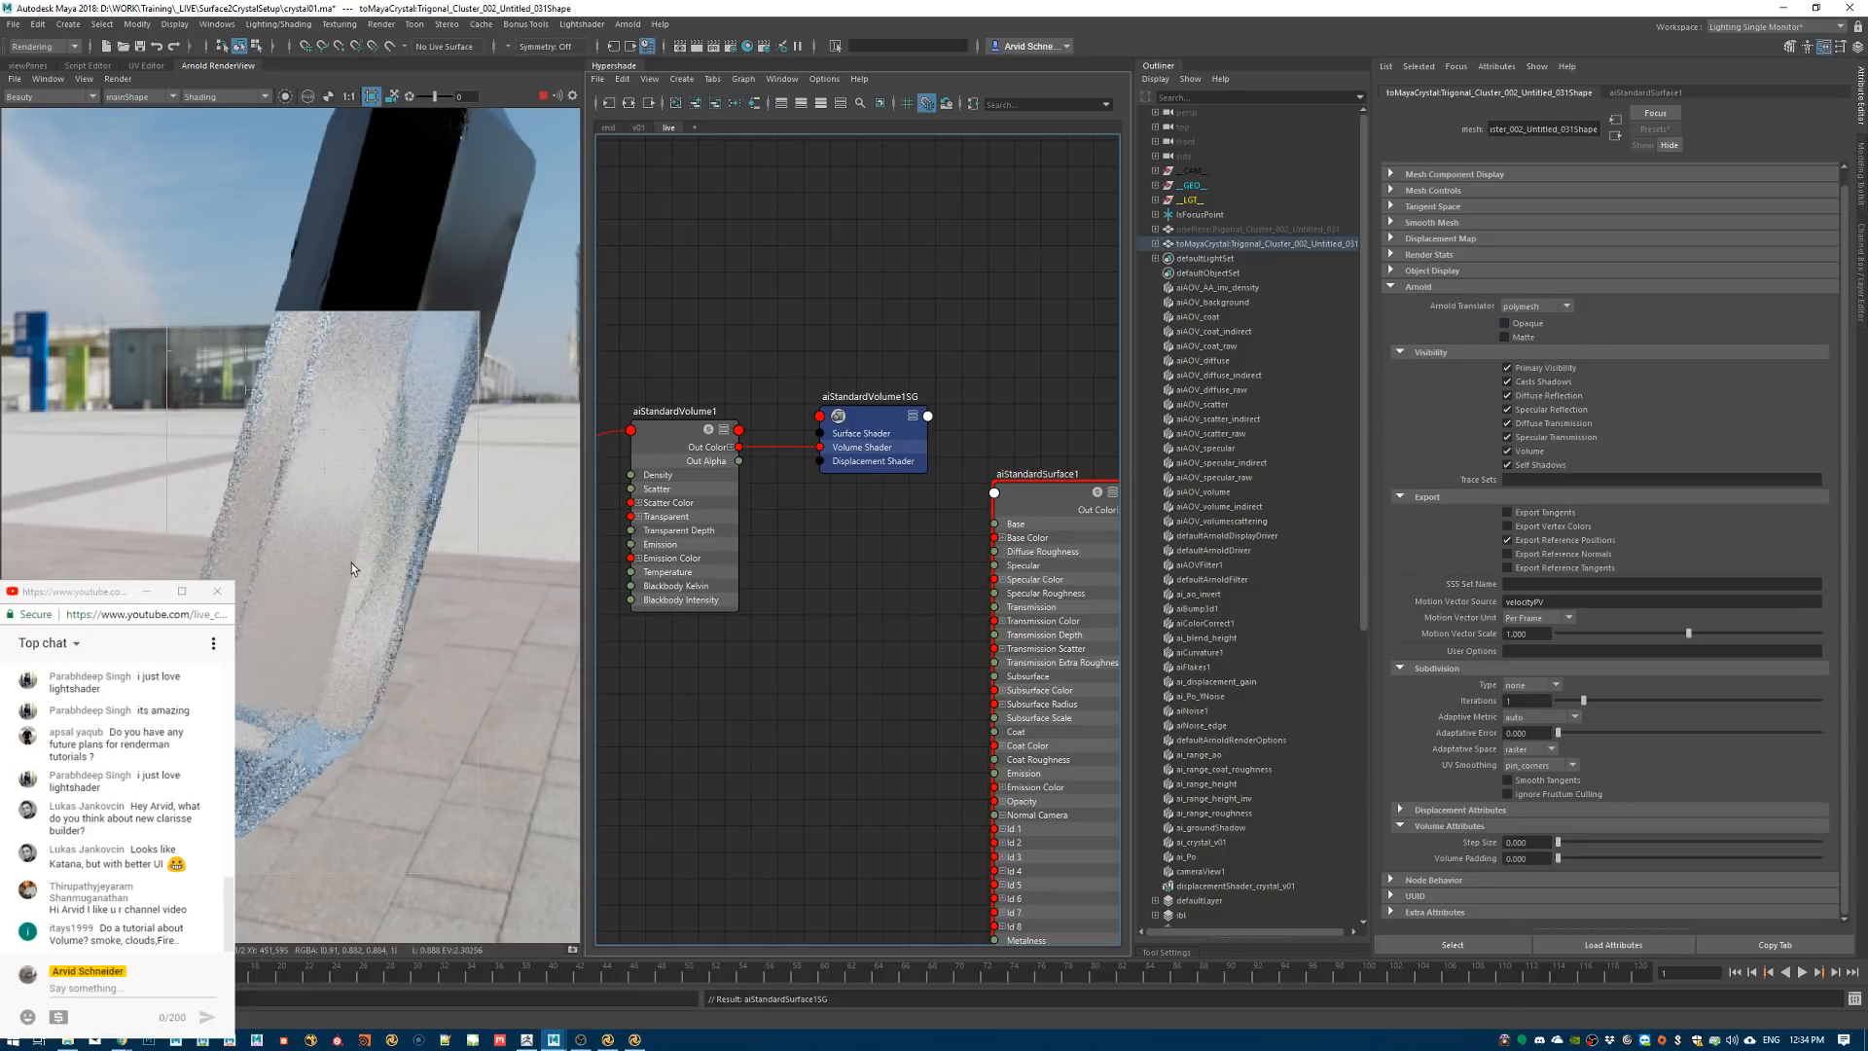
{"action": "left_click", "coordinate": [1607, 94]}
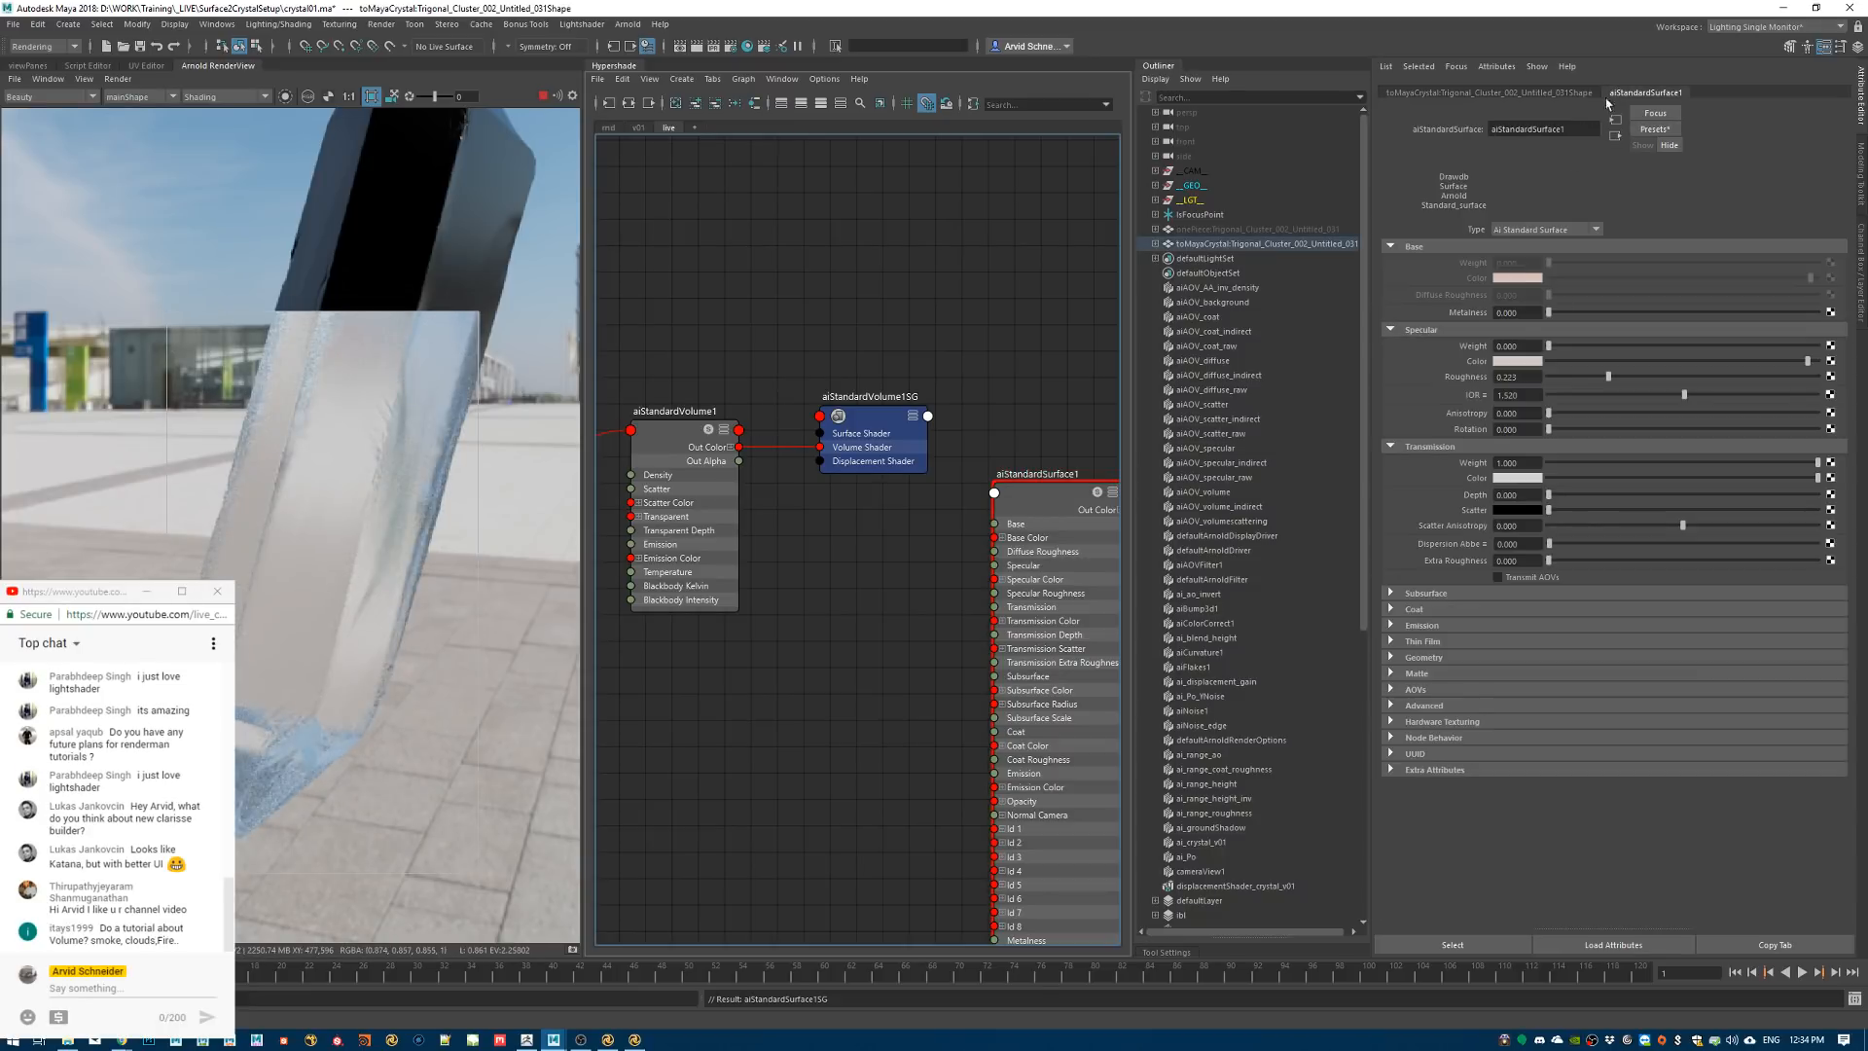
{"action": "left_click_drag", "start_coordinate": [1577, 379], "coordinate": [1542, 378]}
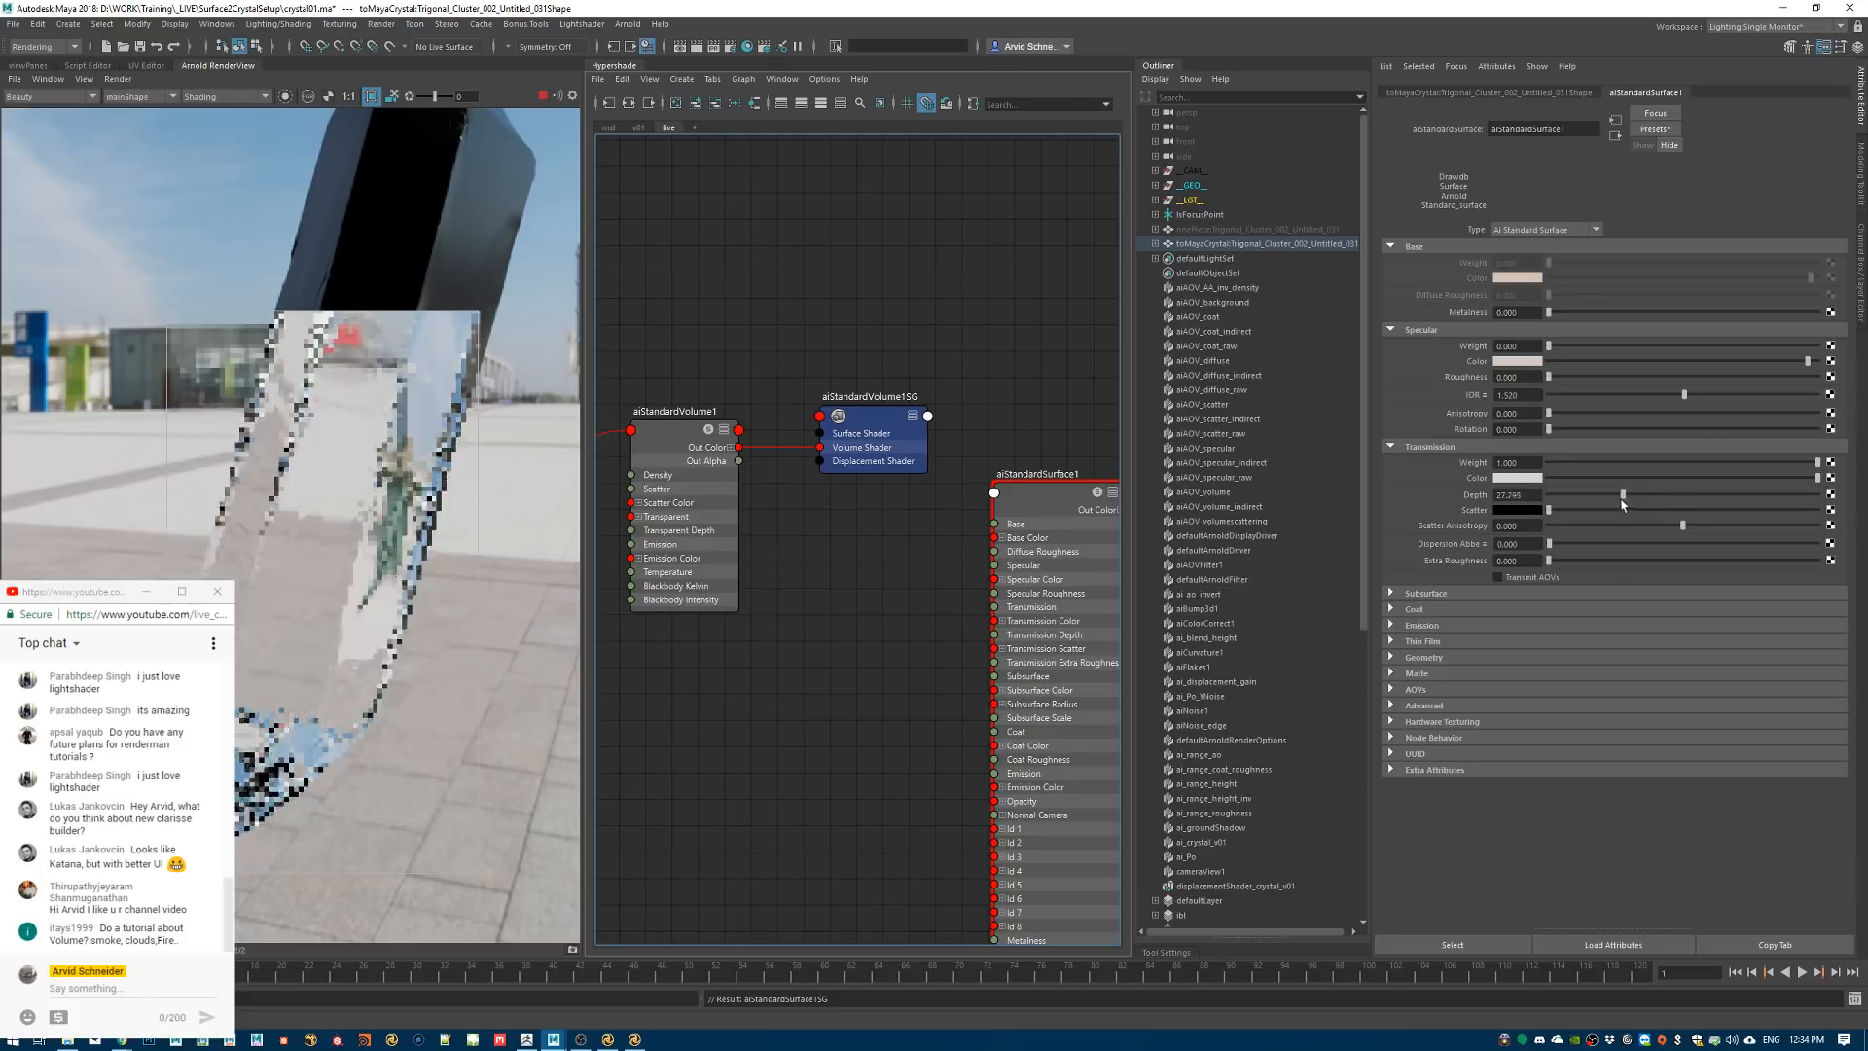
Set the transmission color to red, switch the color picker to HSV, and lower the saturation to about 0.9
{"action": "left_click", "coordinate": [1532, 479]}
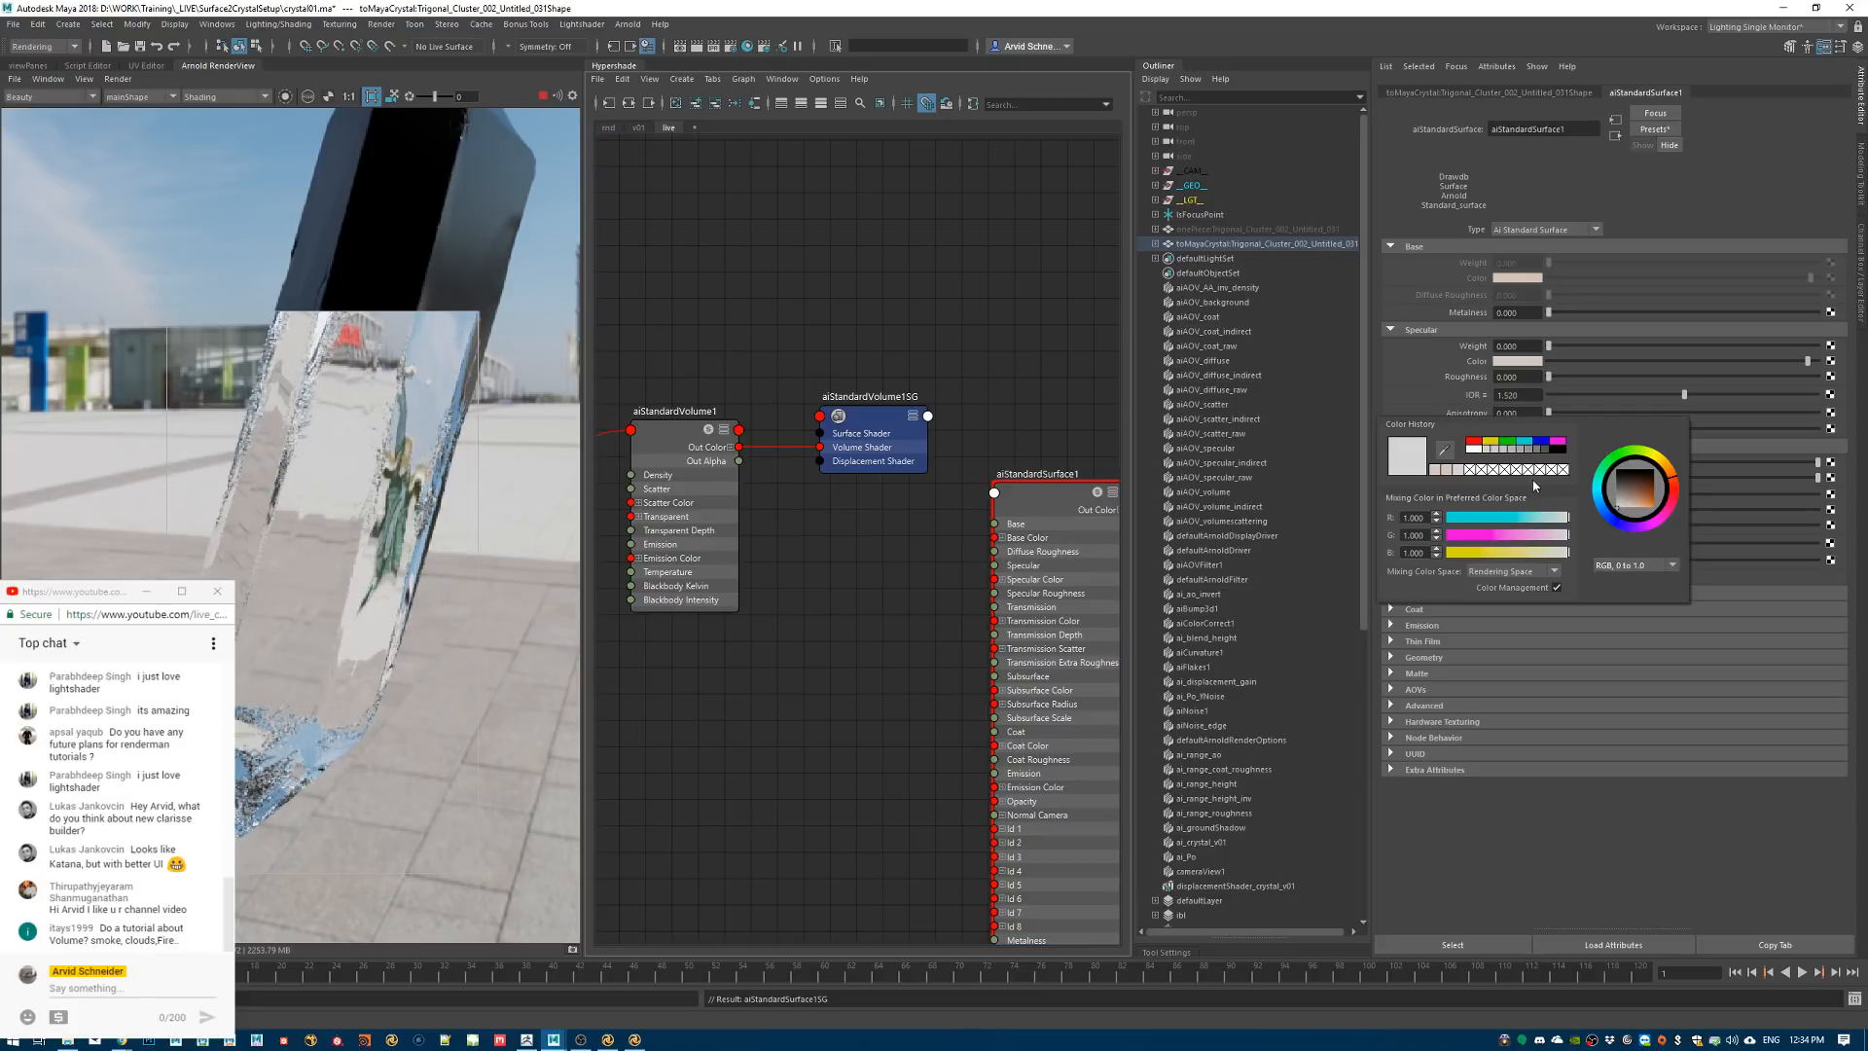
{"action": "left_click", "coordinate": [1475, 440]}
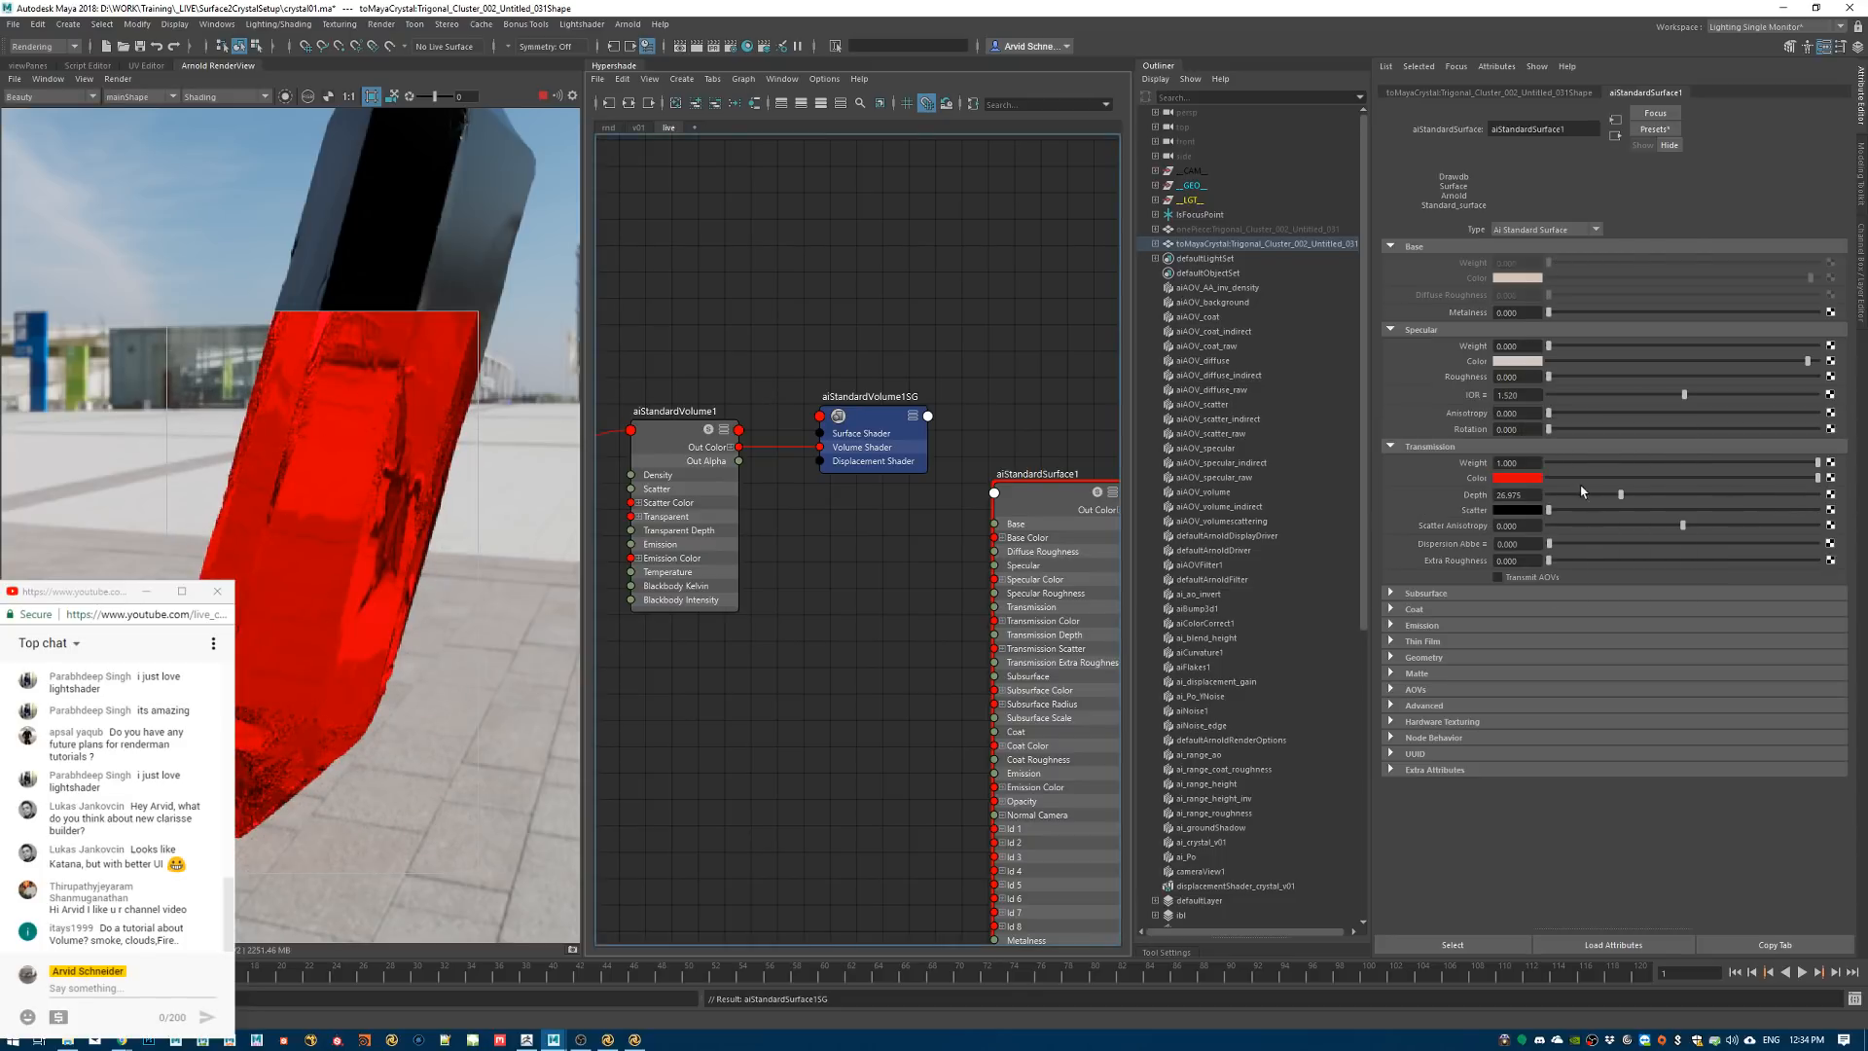
{"action": "left_click", "coordinate": [1527, 480]}
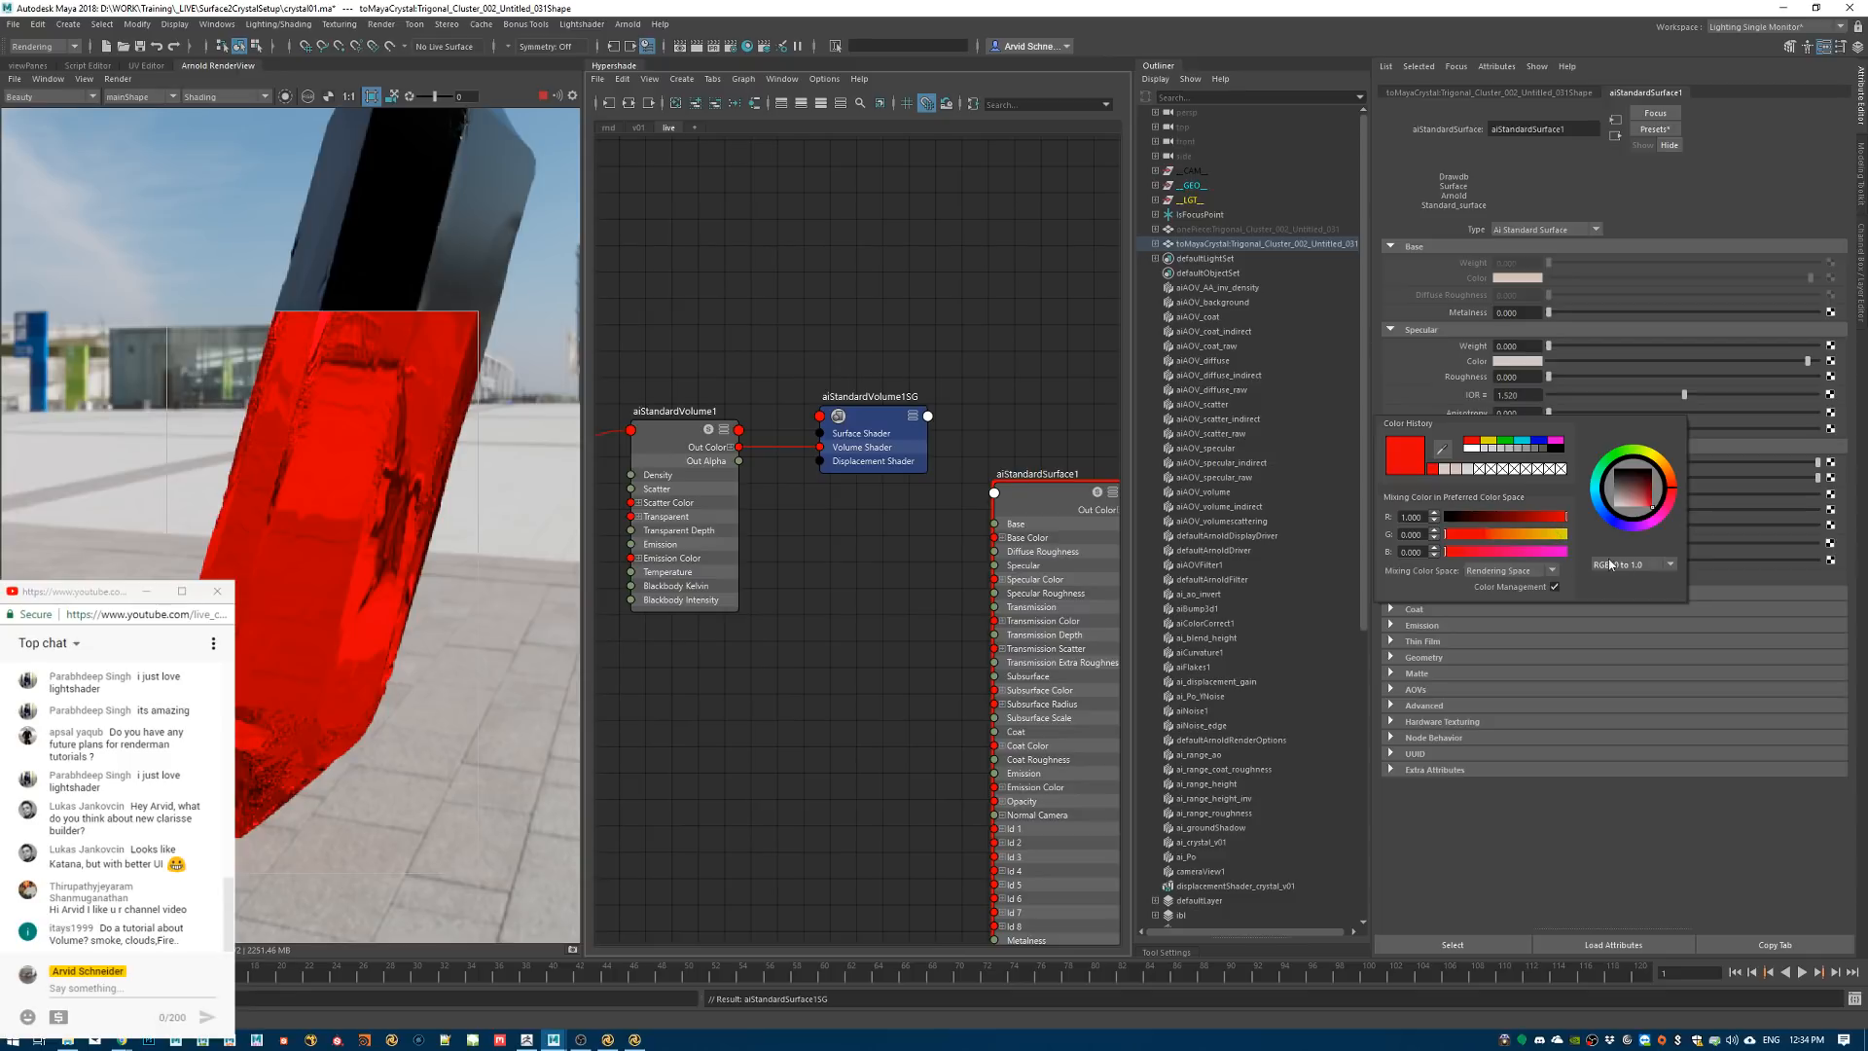
{"action": "left_click", "coordinate": [1608, 563]}
{"action": "left_click", "coordinate": [1620, 603]}
{"action": "left_click_drag", "start_coordinate": [1566, 535], "coordinate": [1554, 545]}
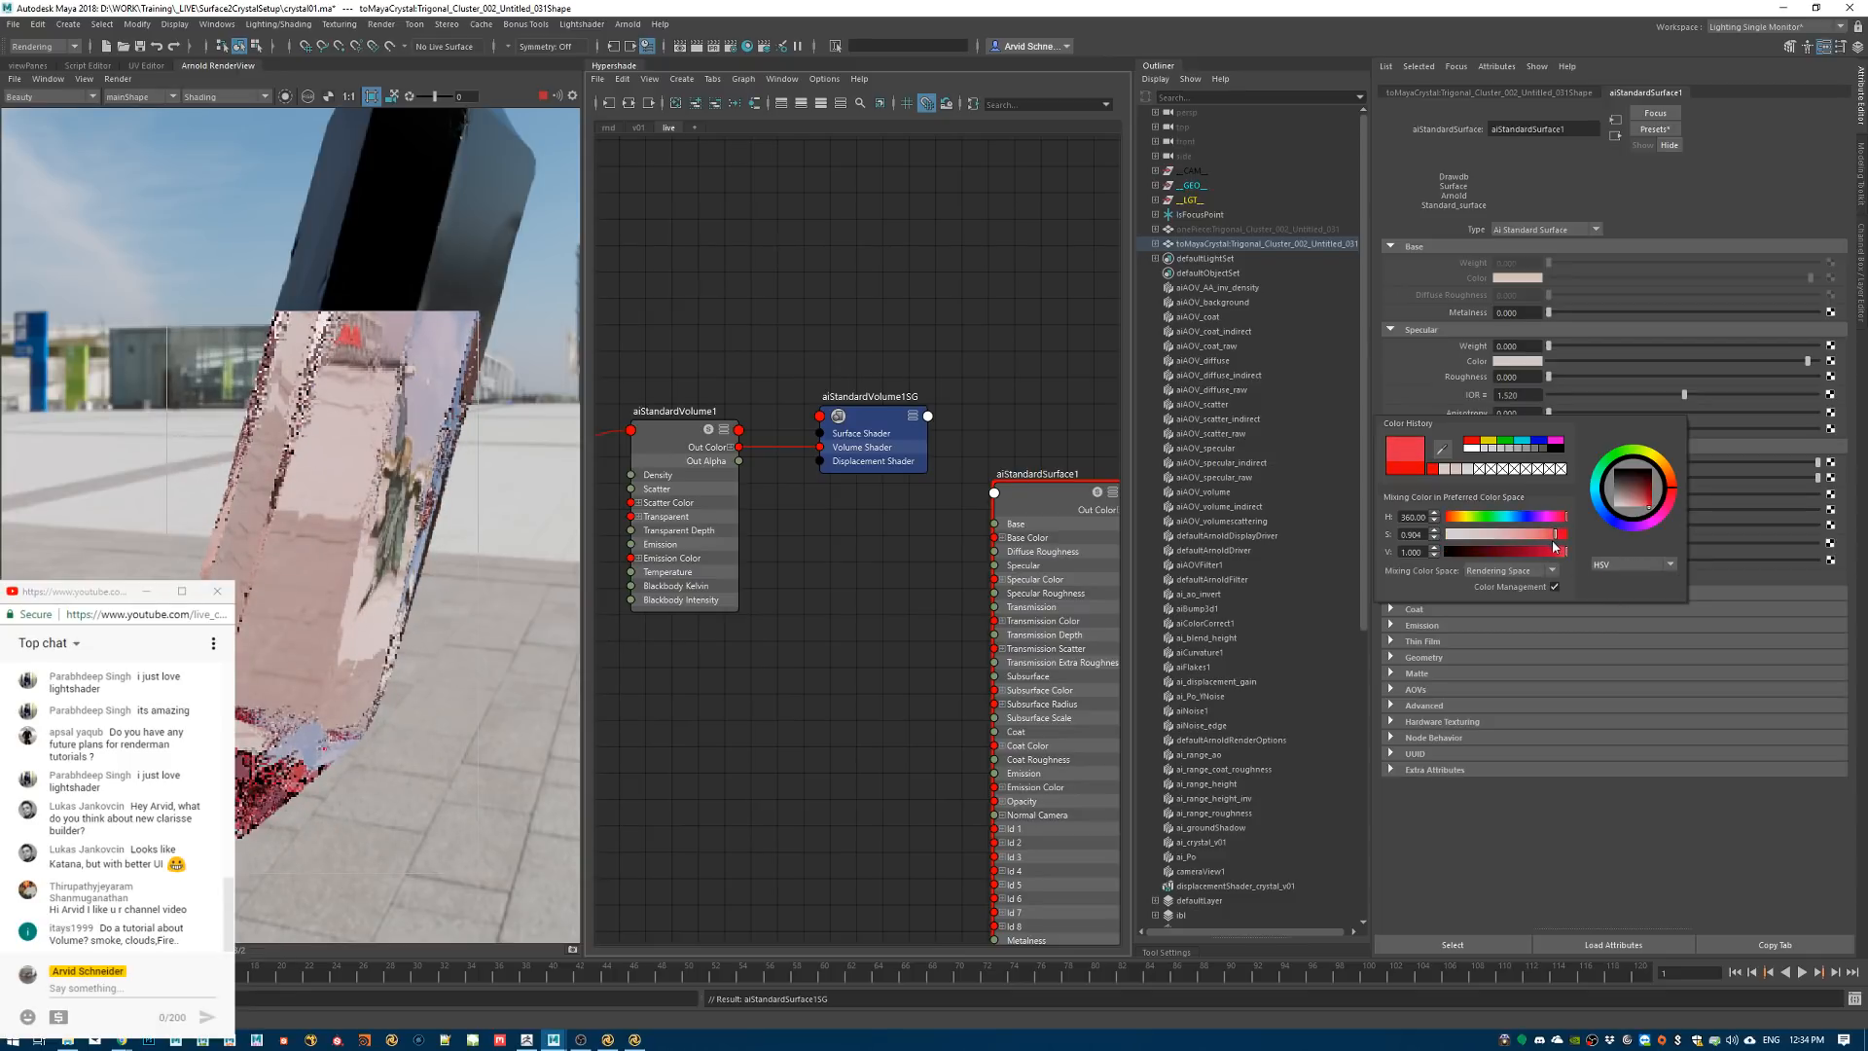
Compare transmission depths on the full render, starting from 0 and ending at about 14.2
{"action": "left_click_drag", "start_coordinate": [1554, 491], "coordinate": [1542, 494]}
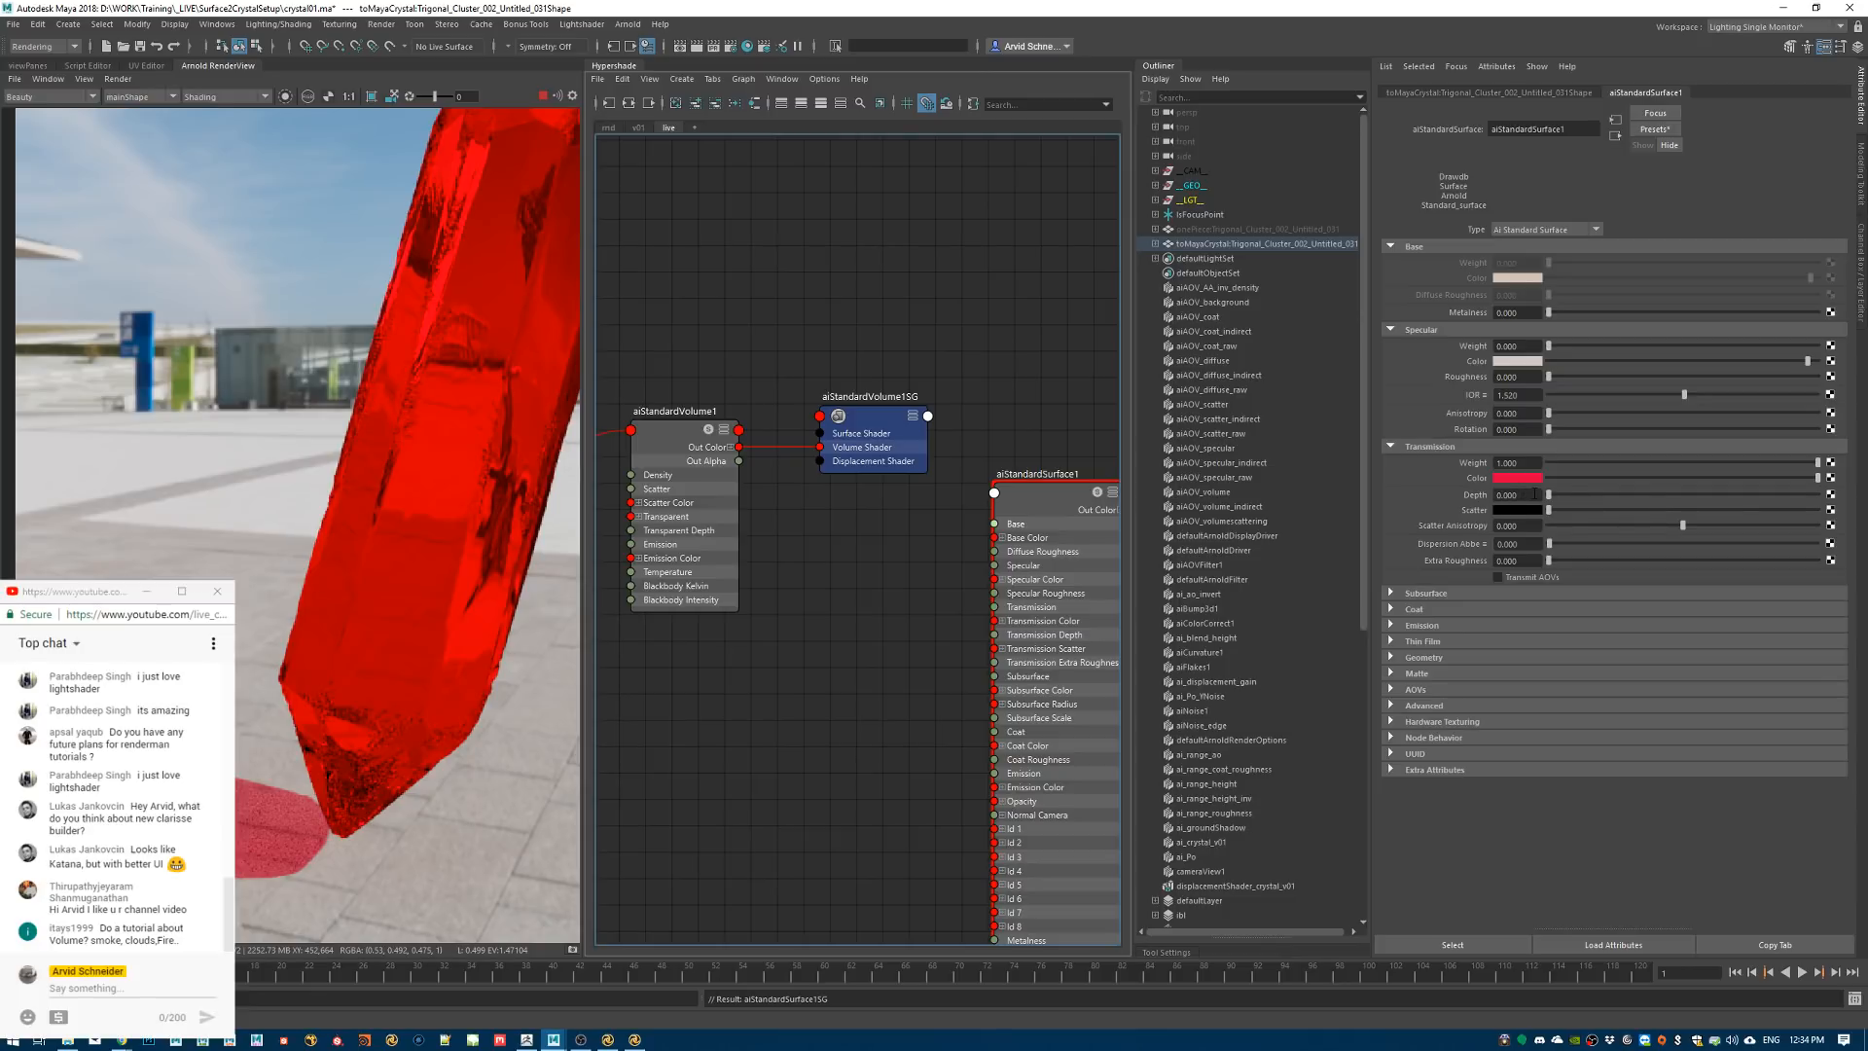
{"action": "left_click_drag", "start_coordinate": [1534, 494], "coordinate": [1613, 495], "text": "ctrl"}
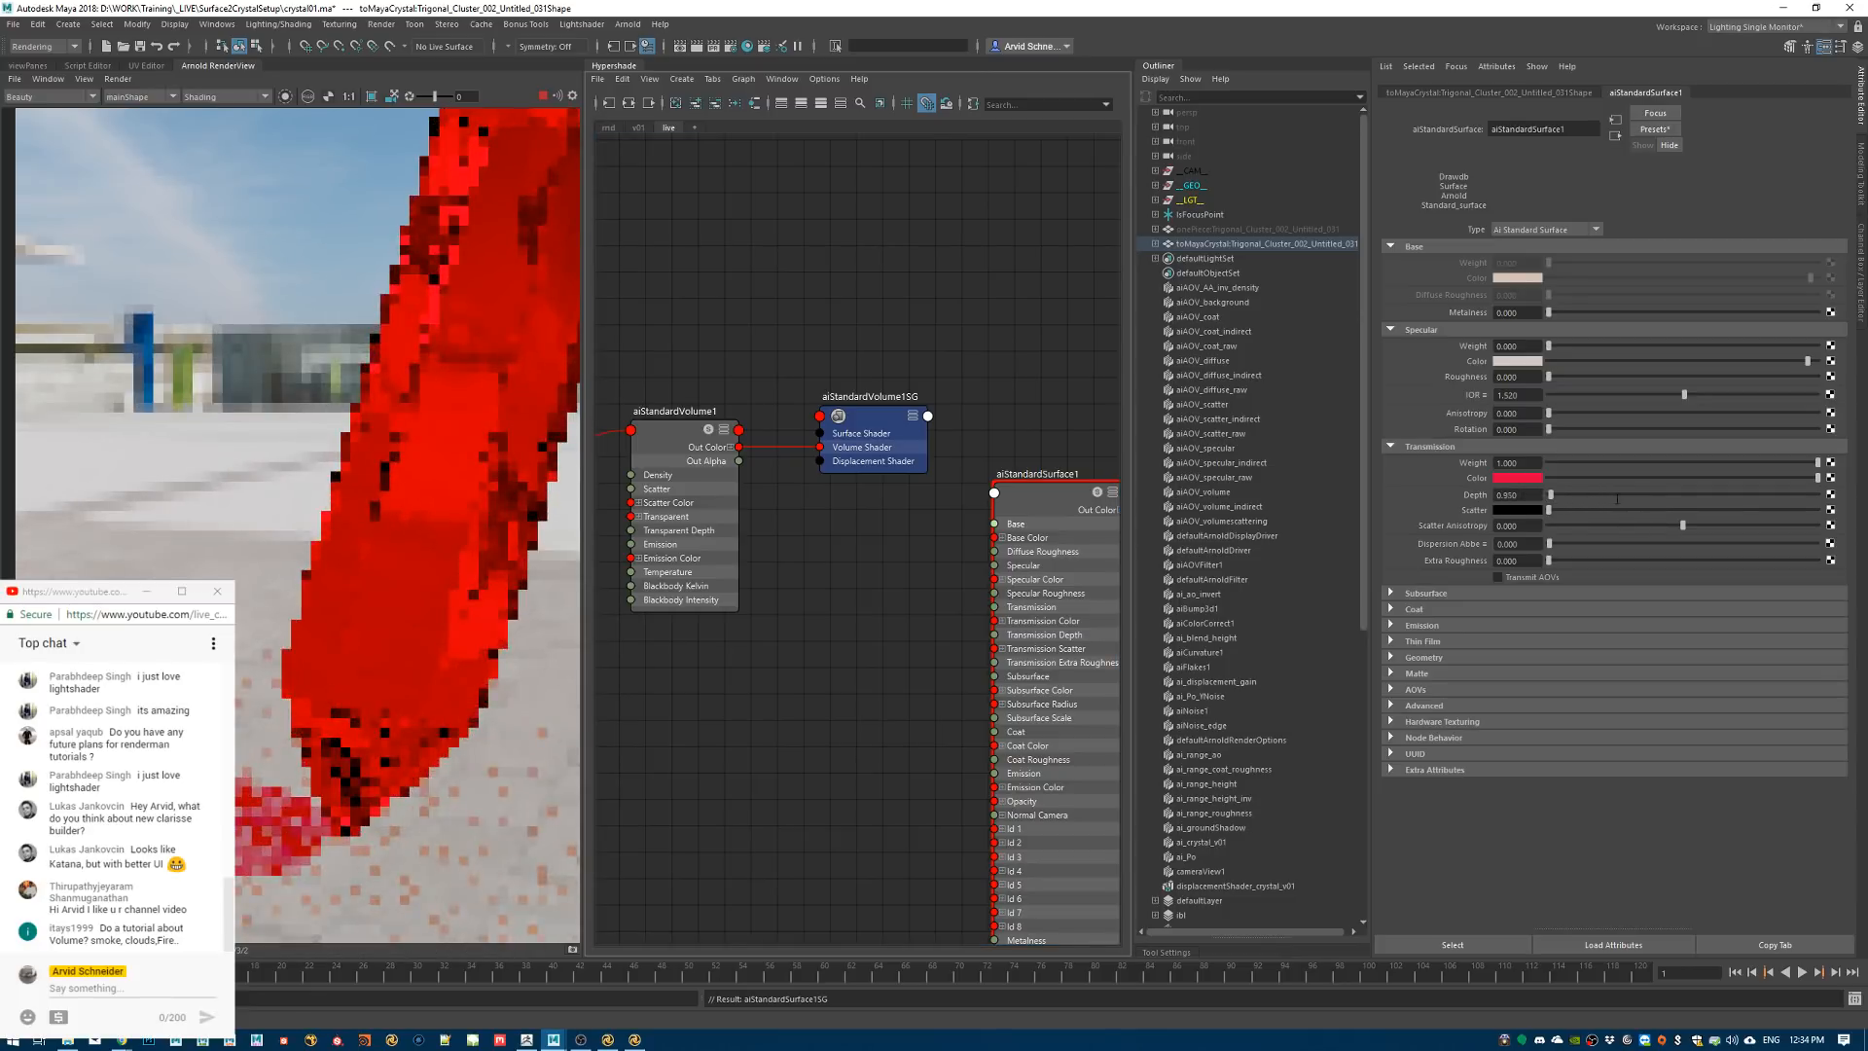
{"action": "left_click", "coordinate": [1570, 497]}
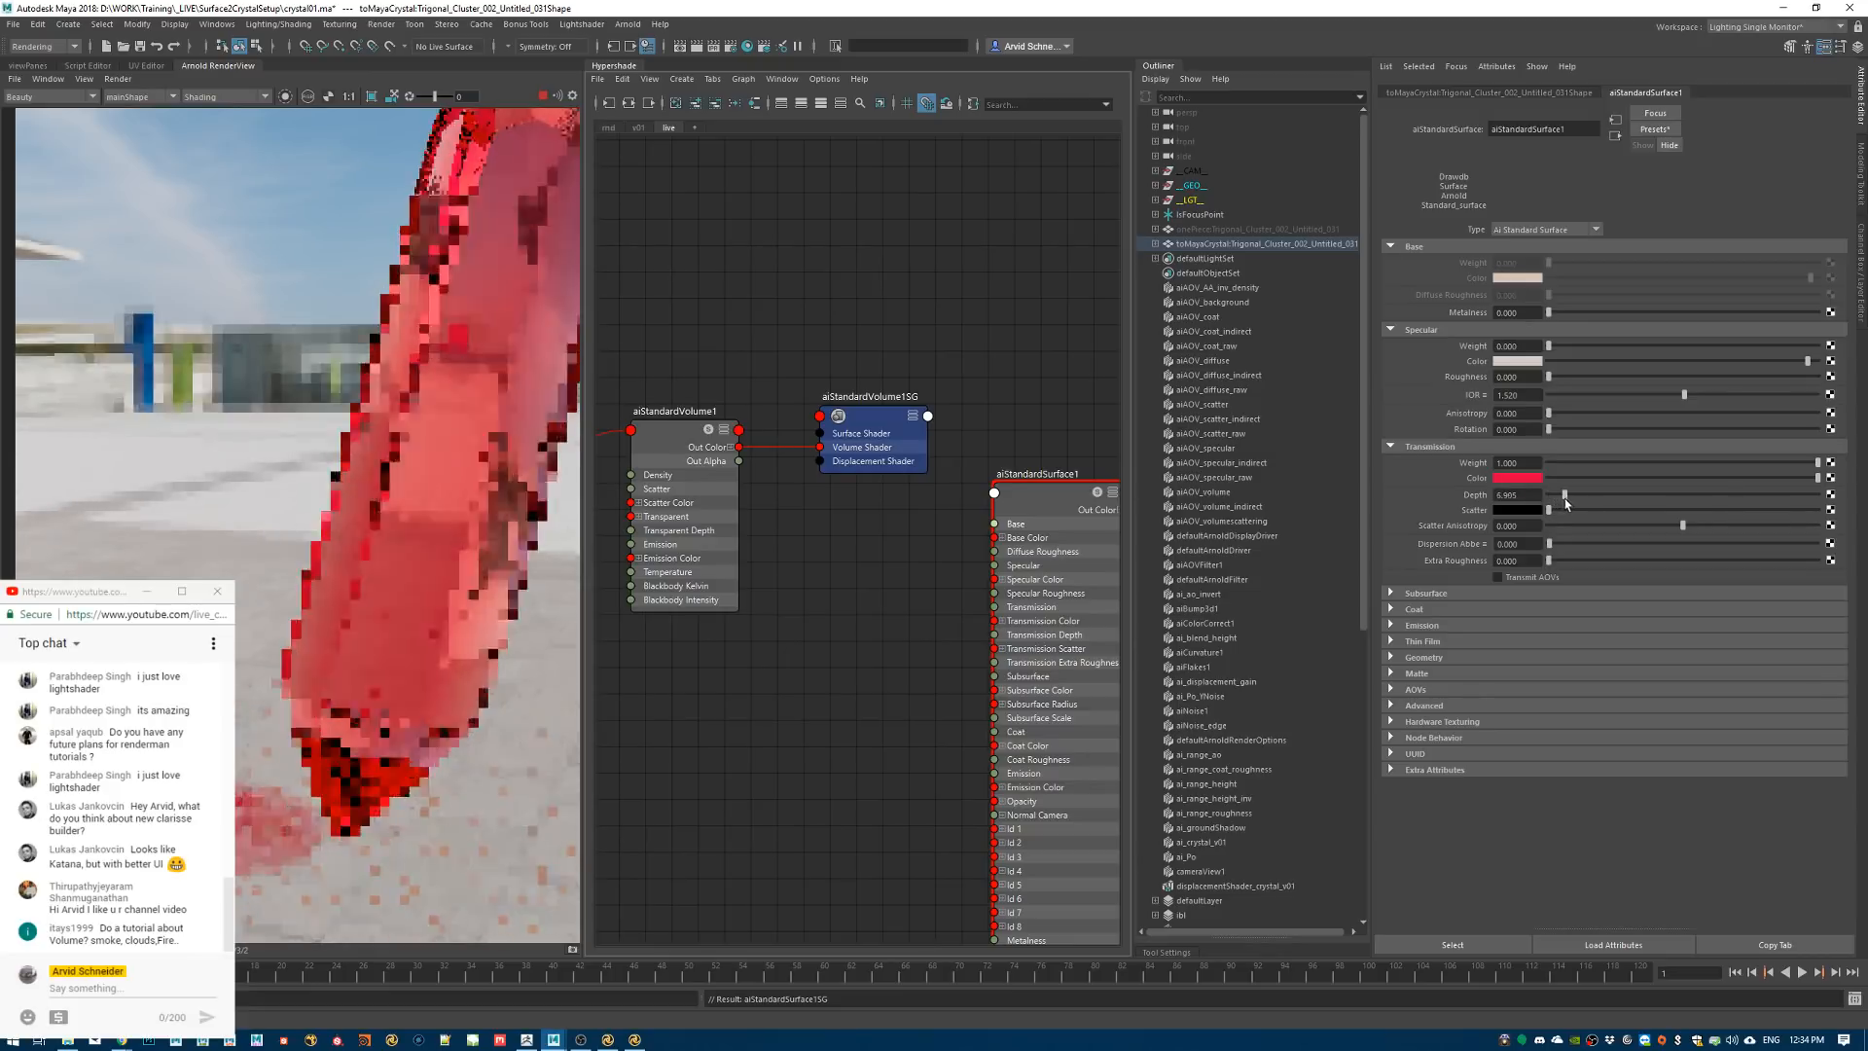
{"action": "left_click_drag", "start_coordinate": [1570, 499], "coordinate": [1586, 507]}
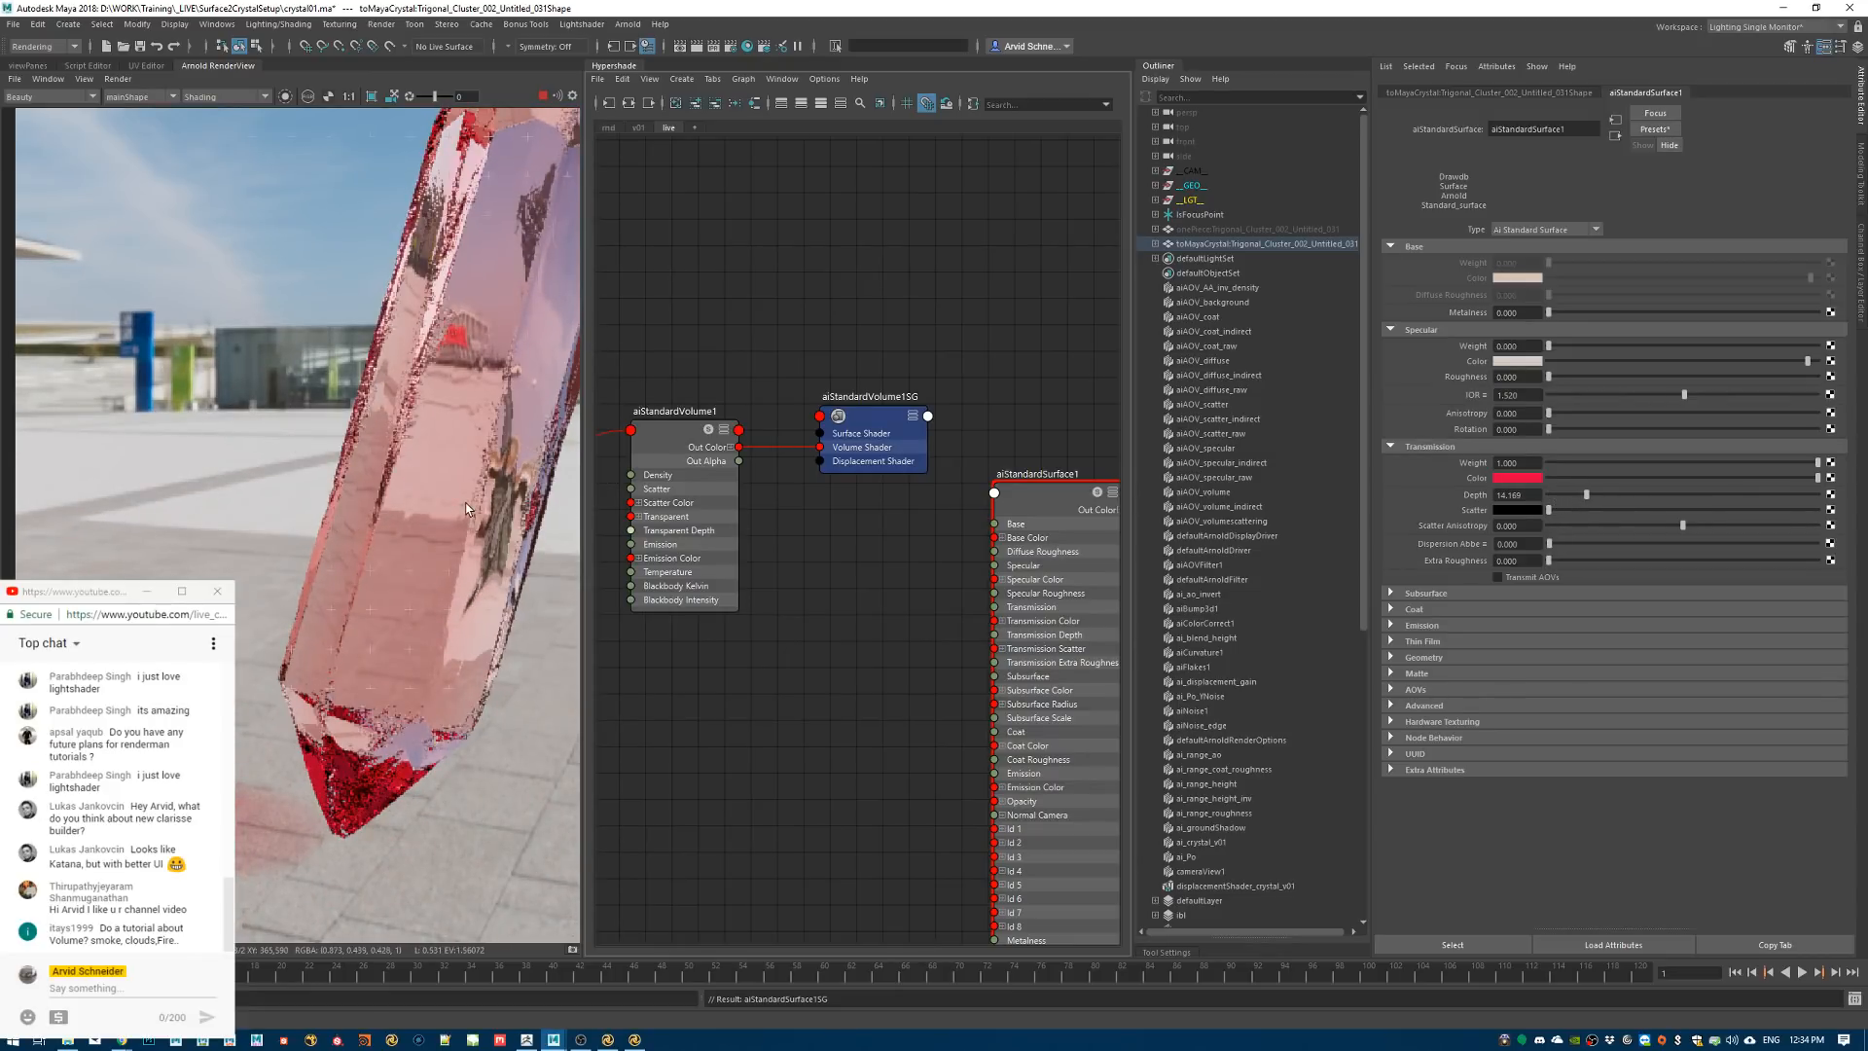
Set the transmission scatter color of aiStandardSurface1 to pure blue
{"action": "scroll", "coordinate": [380, 507], "scroll_direction": "down", "scroll_amount": 3}
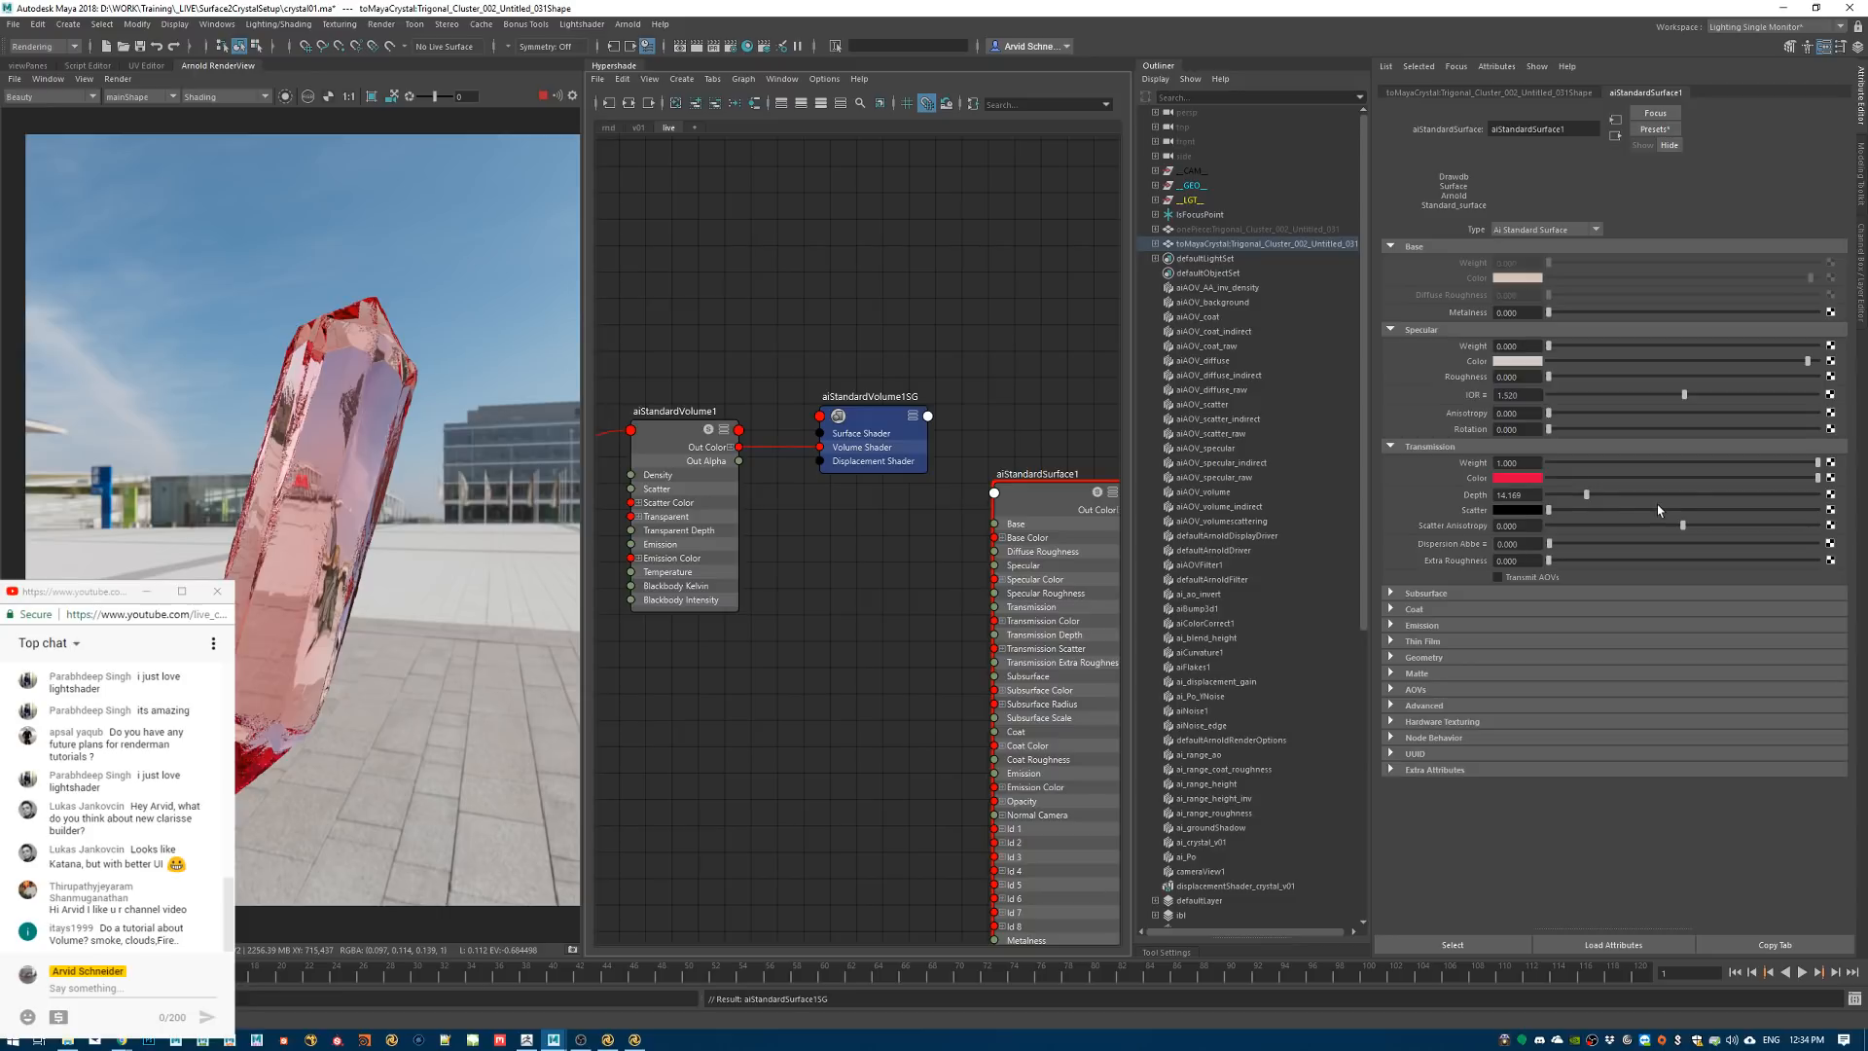
{"action": "left_click", "coordinate": [1526, 510]}
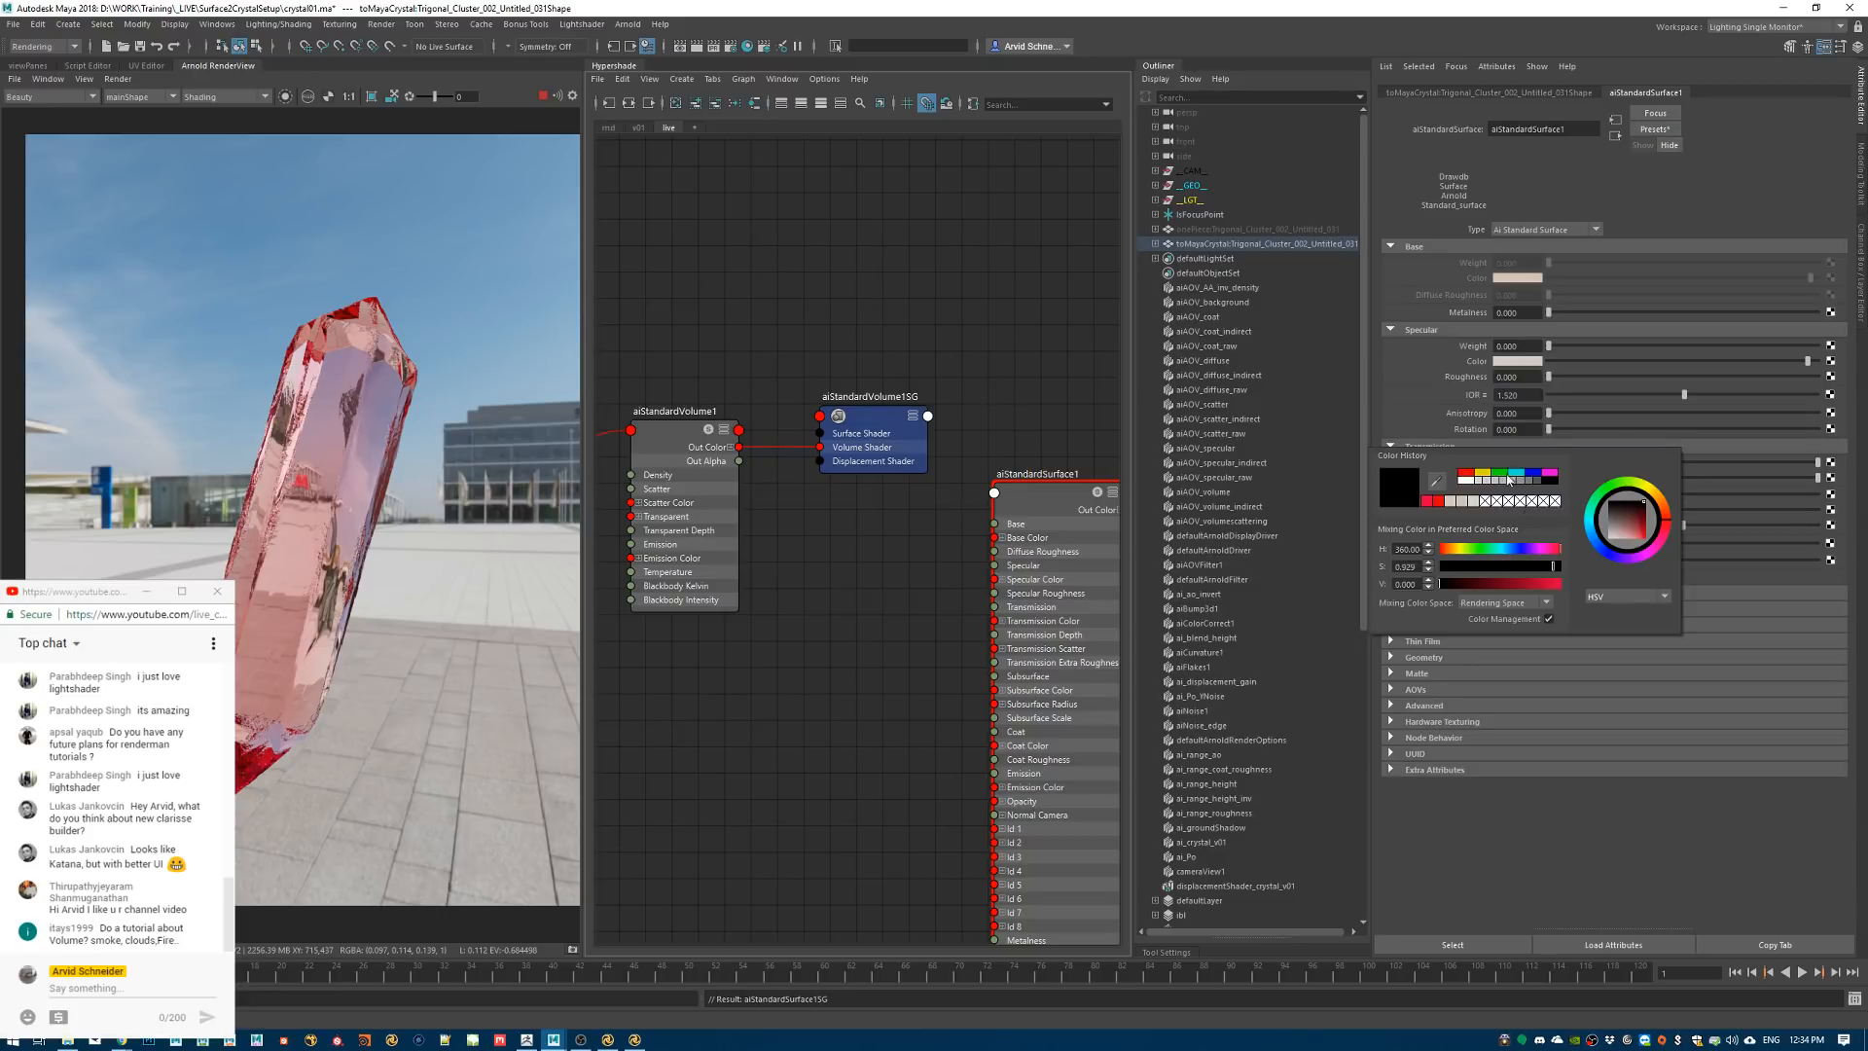
{"action": "left_click", "coordinate": [1533, 475]}
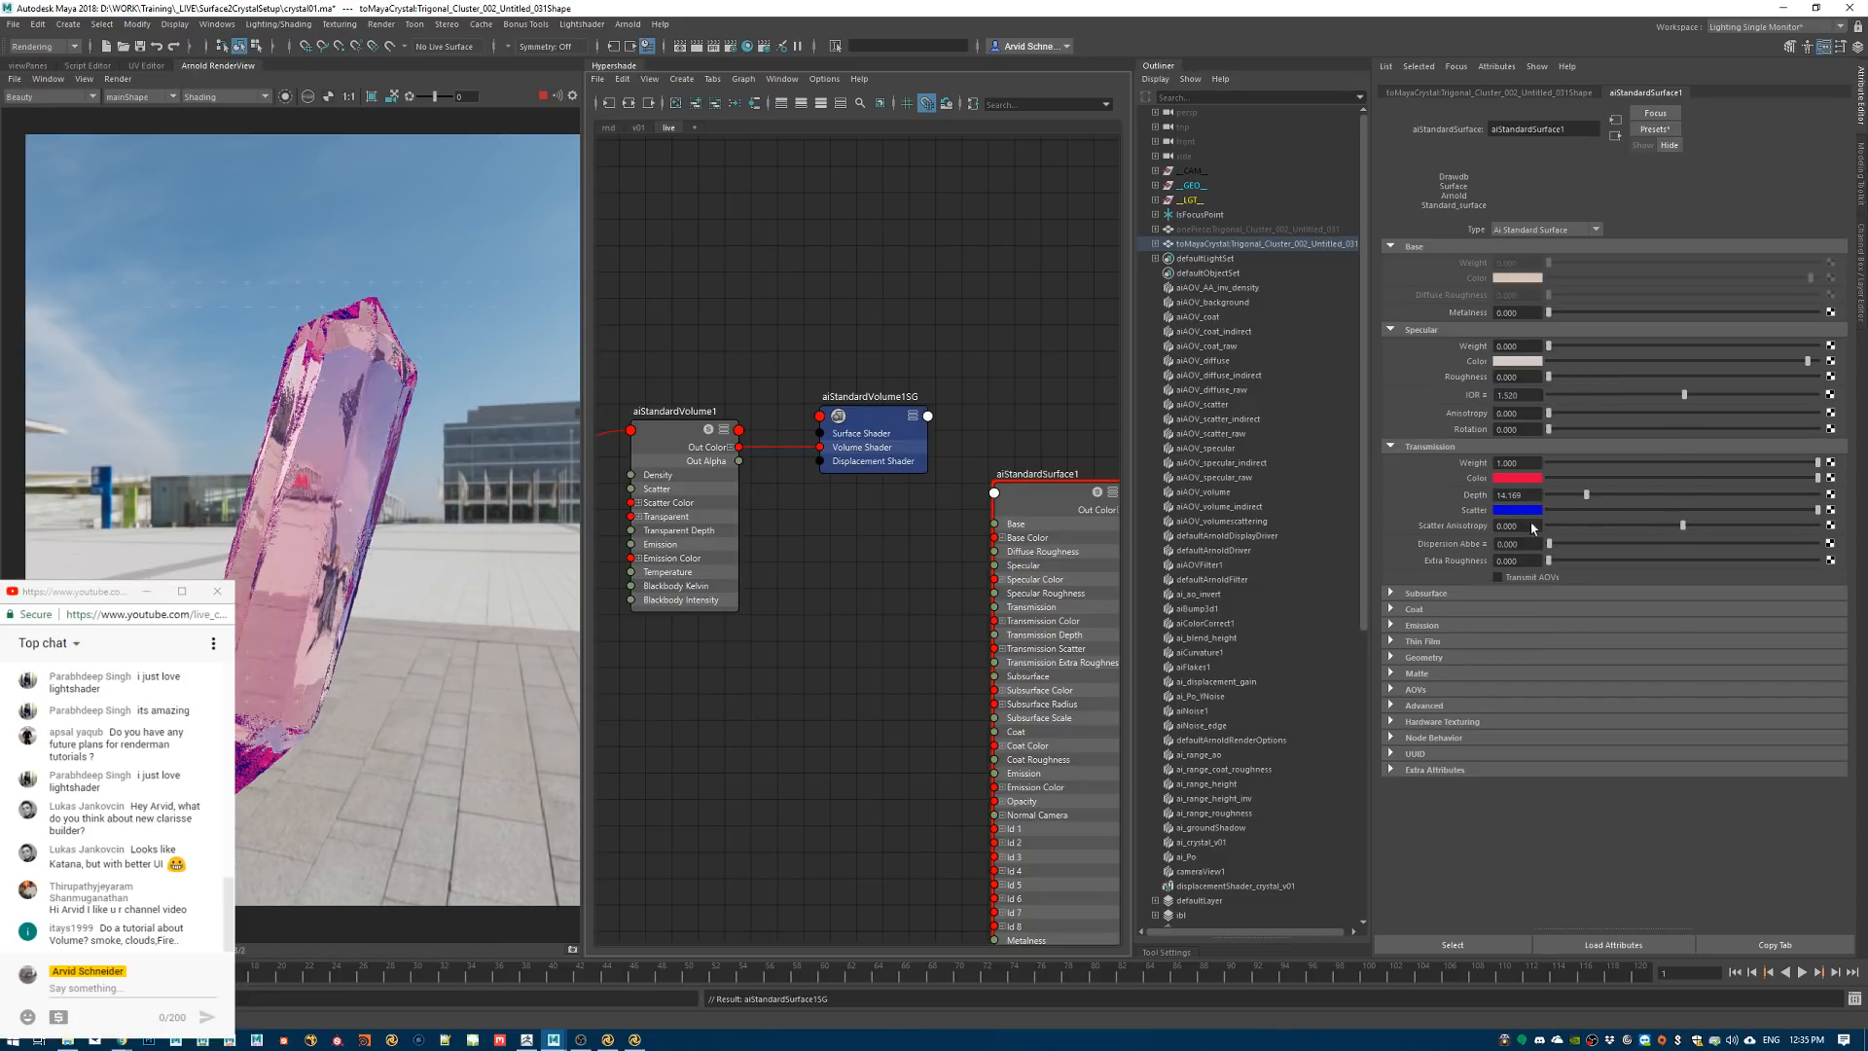
Raise the scatter color's HSV value to about 5 and reduce its saturation to a very pale blue
{"action": "left_click", "coordinate": [1519, 509]}
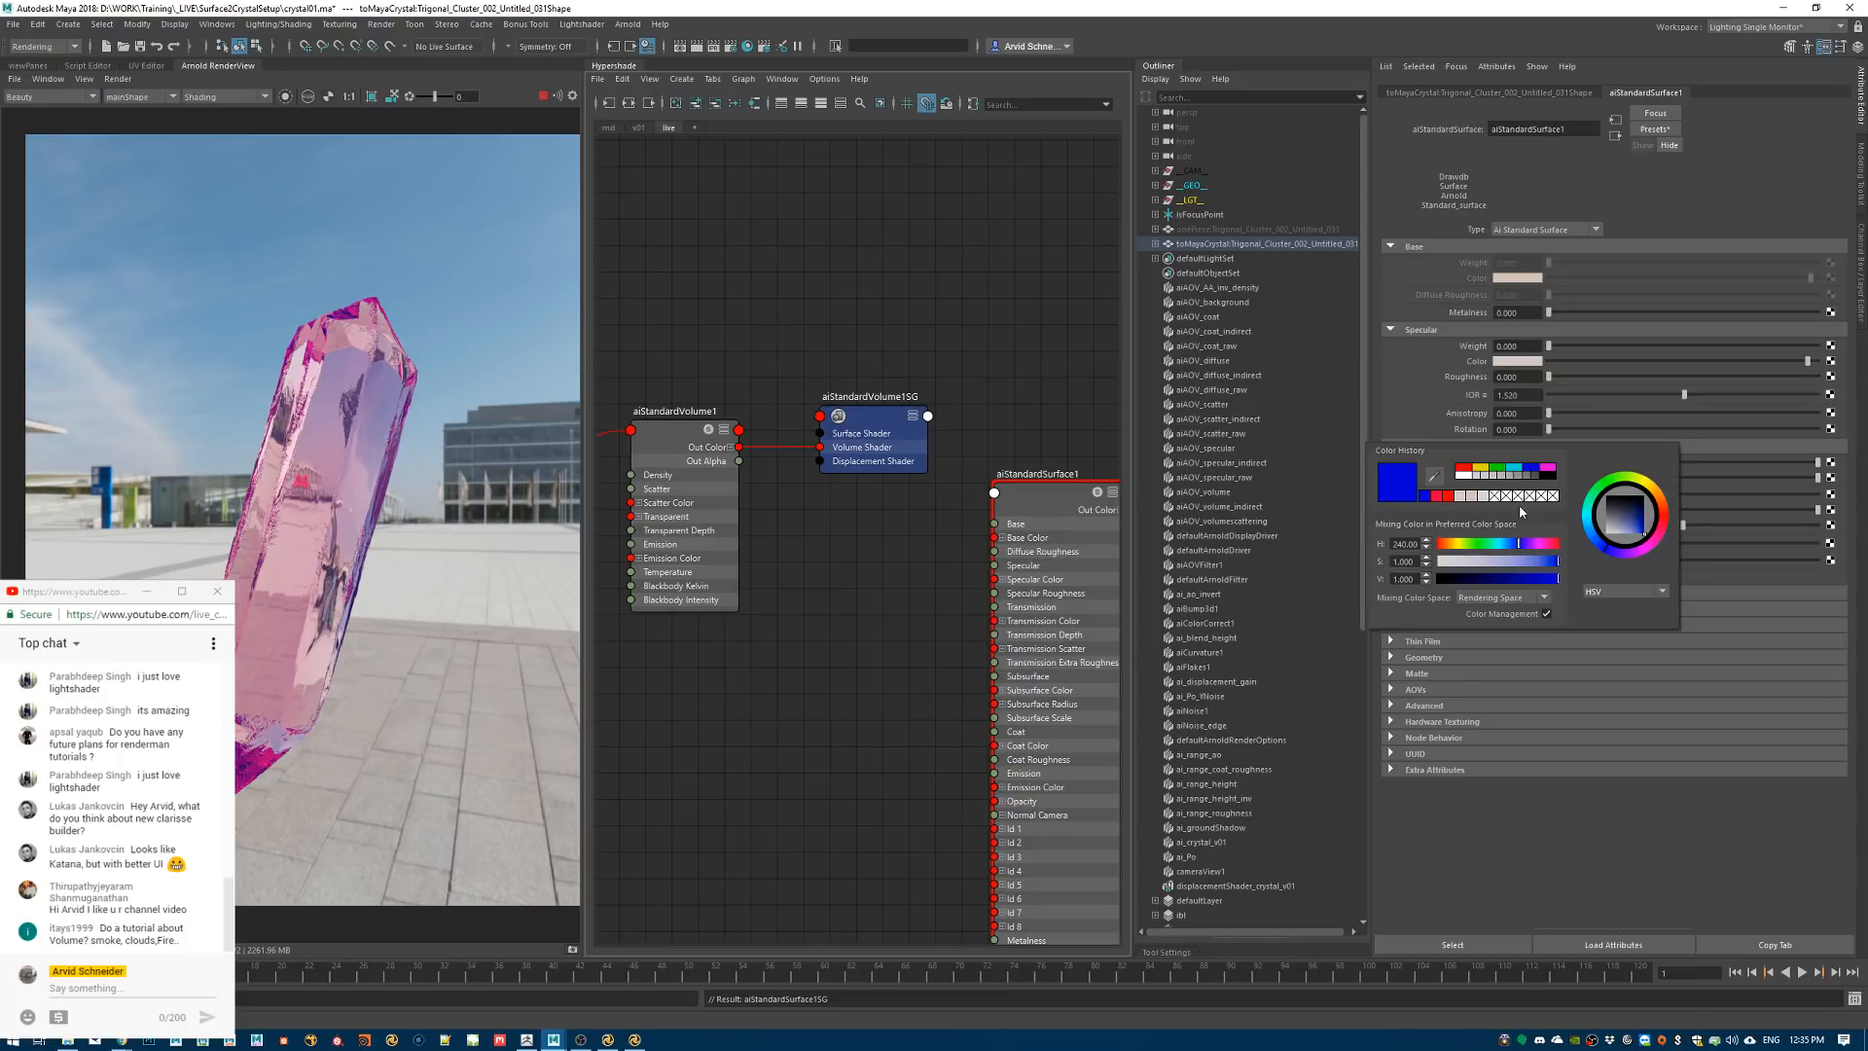
{"action": "double_click", "coordinate": [1403, 579]}
{"action": "type", "text": "5"}
{"action": "key", "text": "Return"}
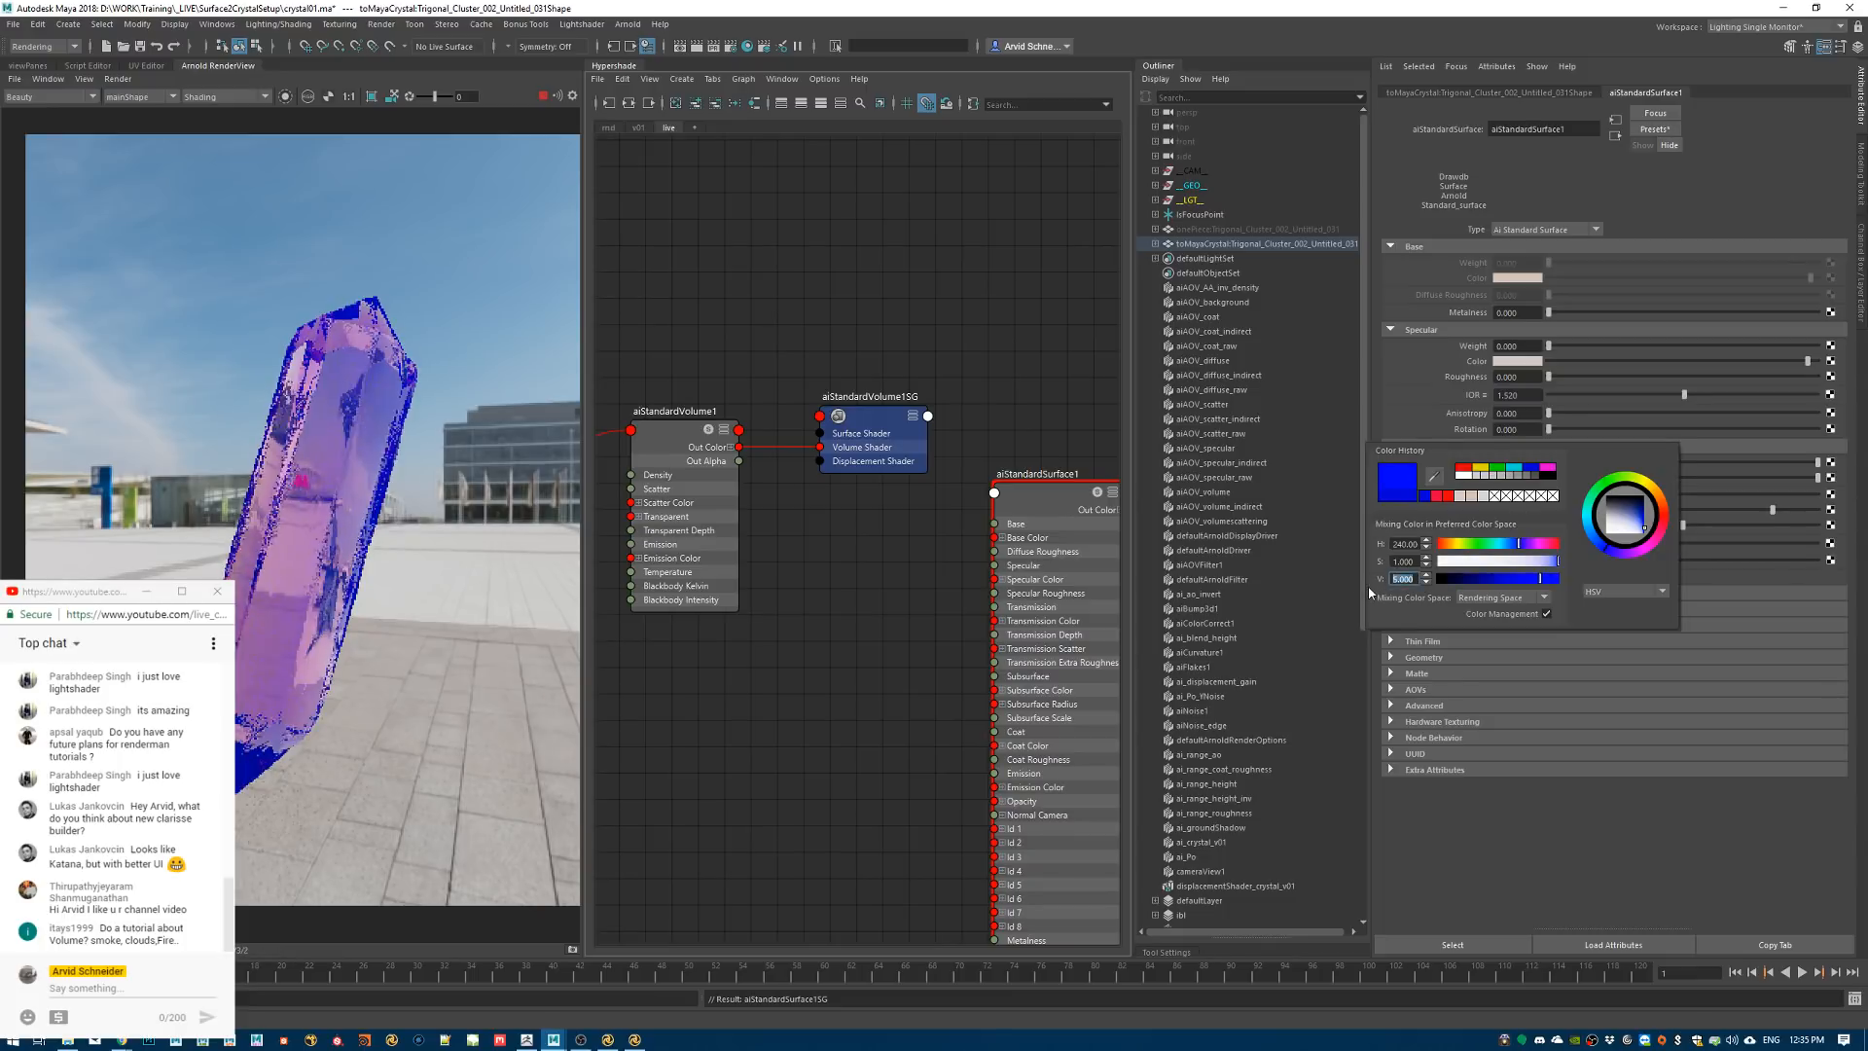
{"action": "left_click", "coordinate": [1542, 582]}
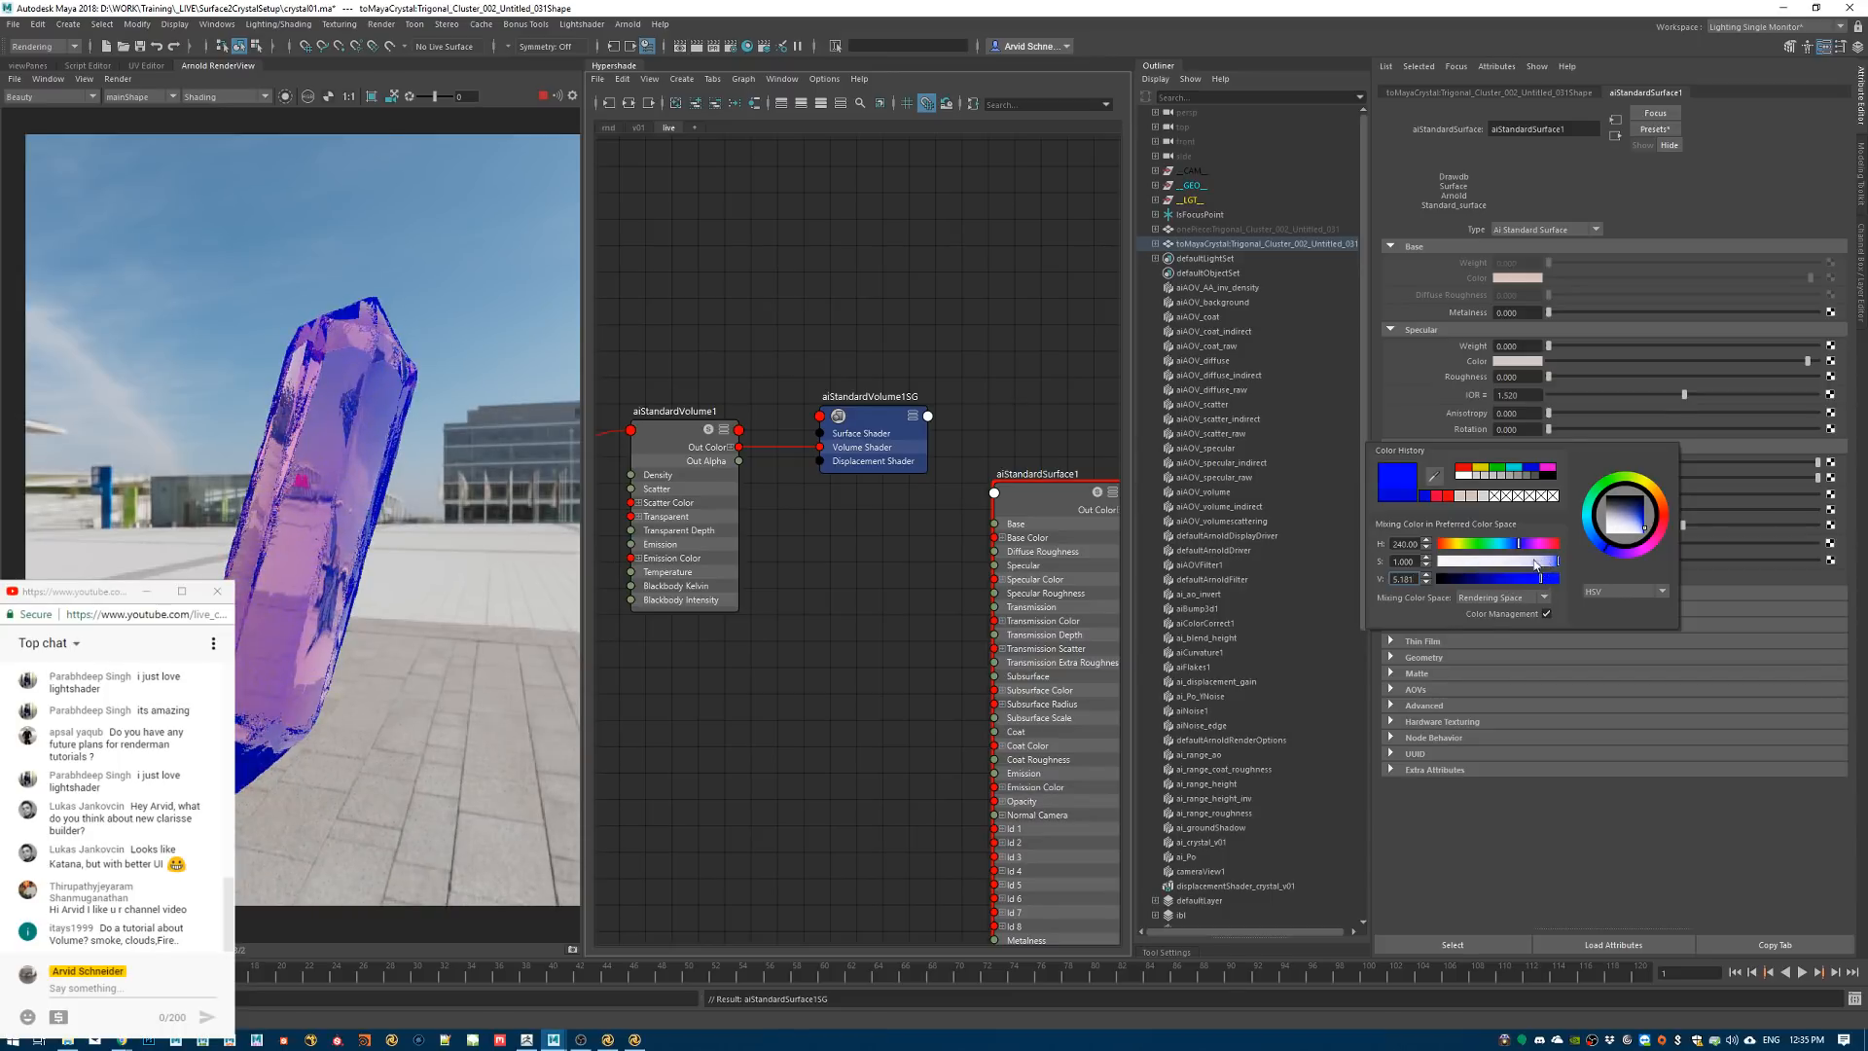
{"action": "left_click", "coordinate": [1509, 562]}
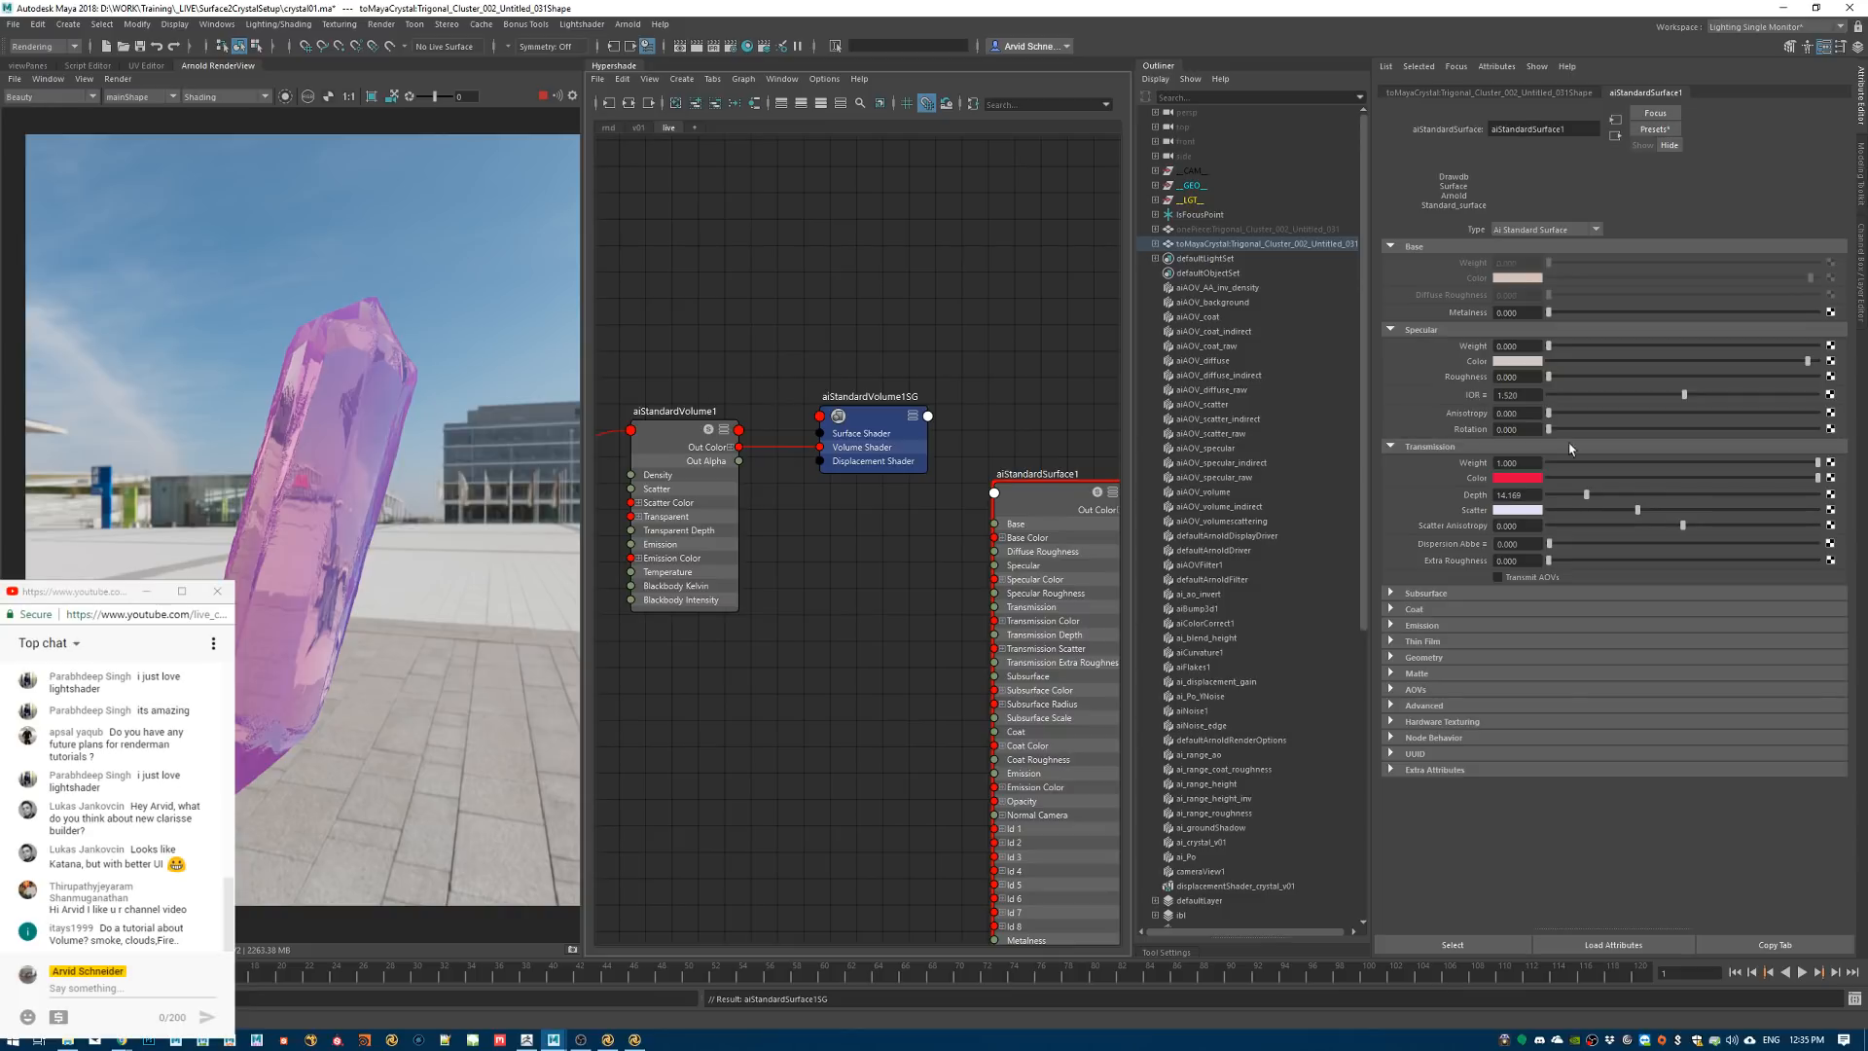
Set the Abbe dispersion of the transmission to 62
{"action": "double_click", "coordinate": [1516, 544]}
{"action": "type", "text": "62"}
{"action": "key", "text": "Return"}
Reset the transmission scatter to black, its depth to 0 and its color to white
{"action": "left_click_drag", "start_coordinate": [1551, 512], "coordinate": [1481, 514]}
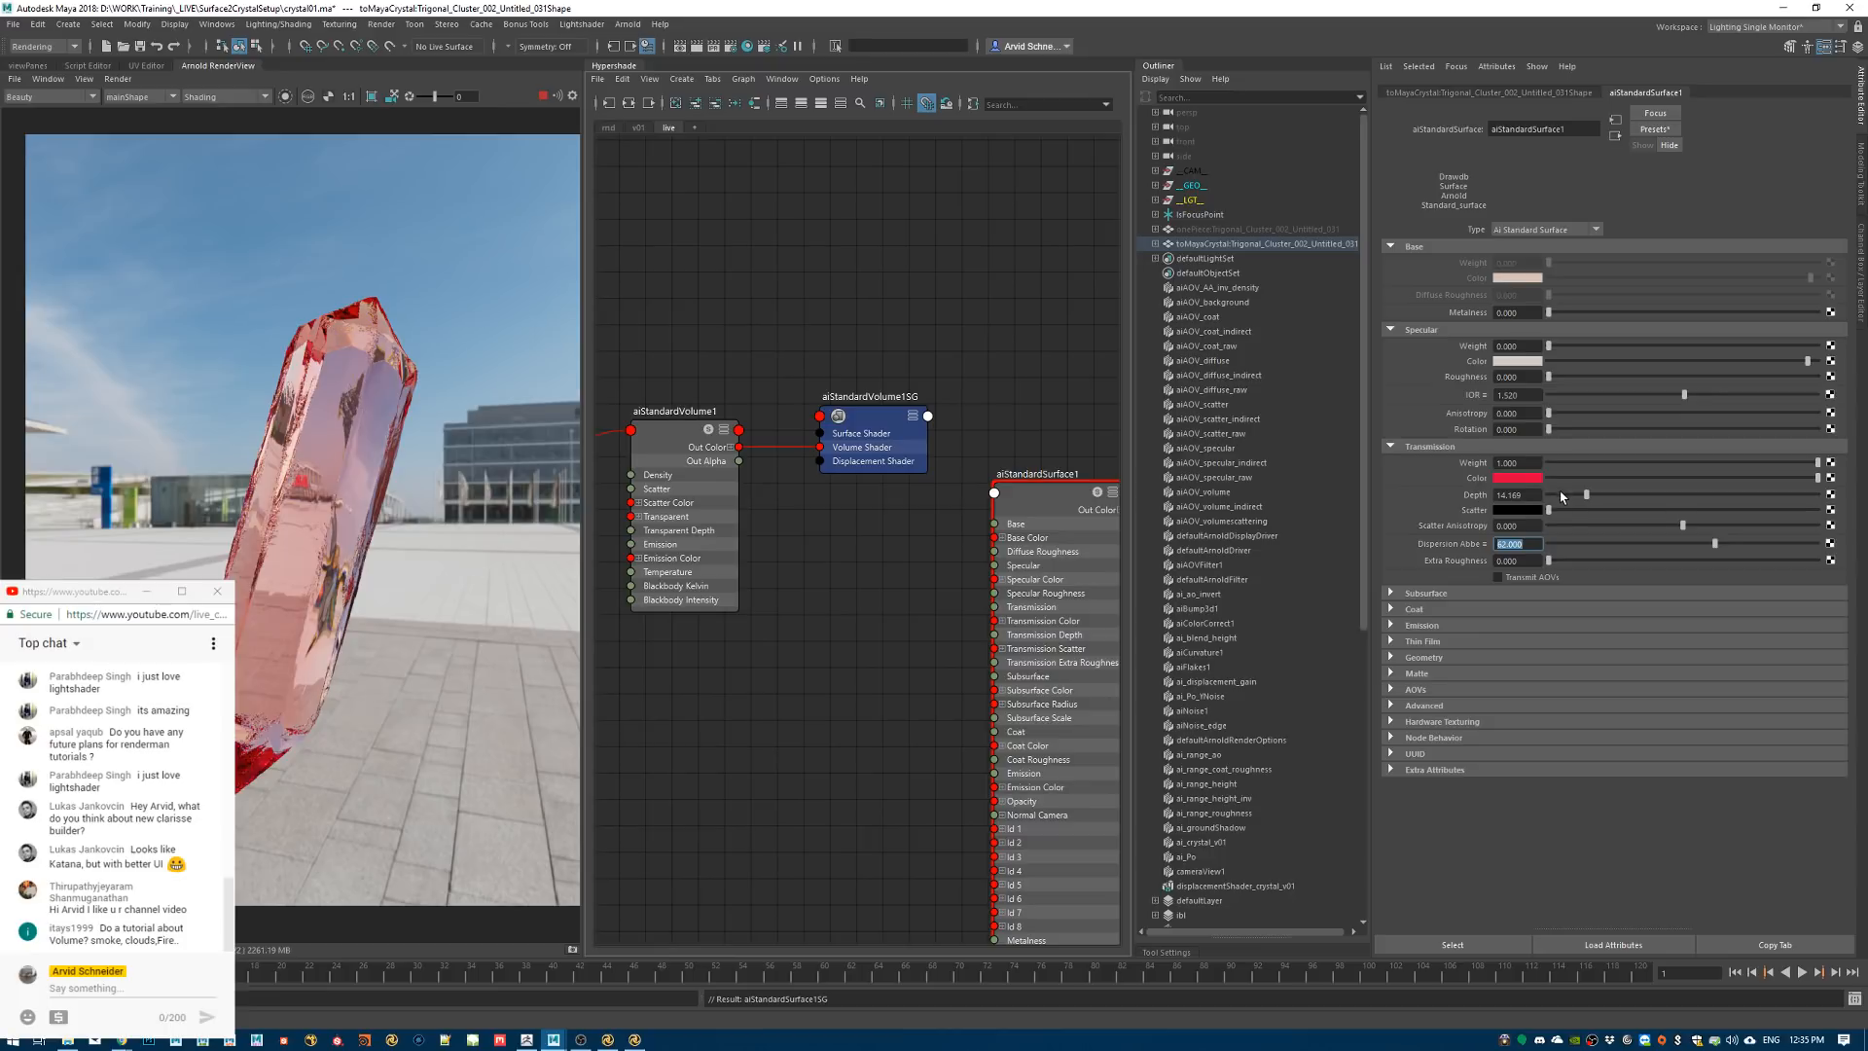
{"action": "left_click_drag", "start_coordinate": [1568, 495], "coordinate": [1819, 478]}
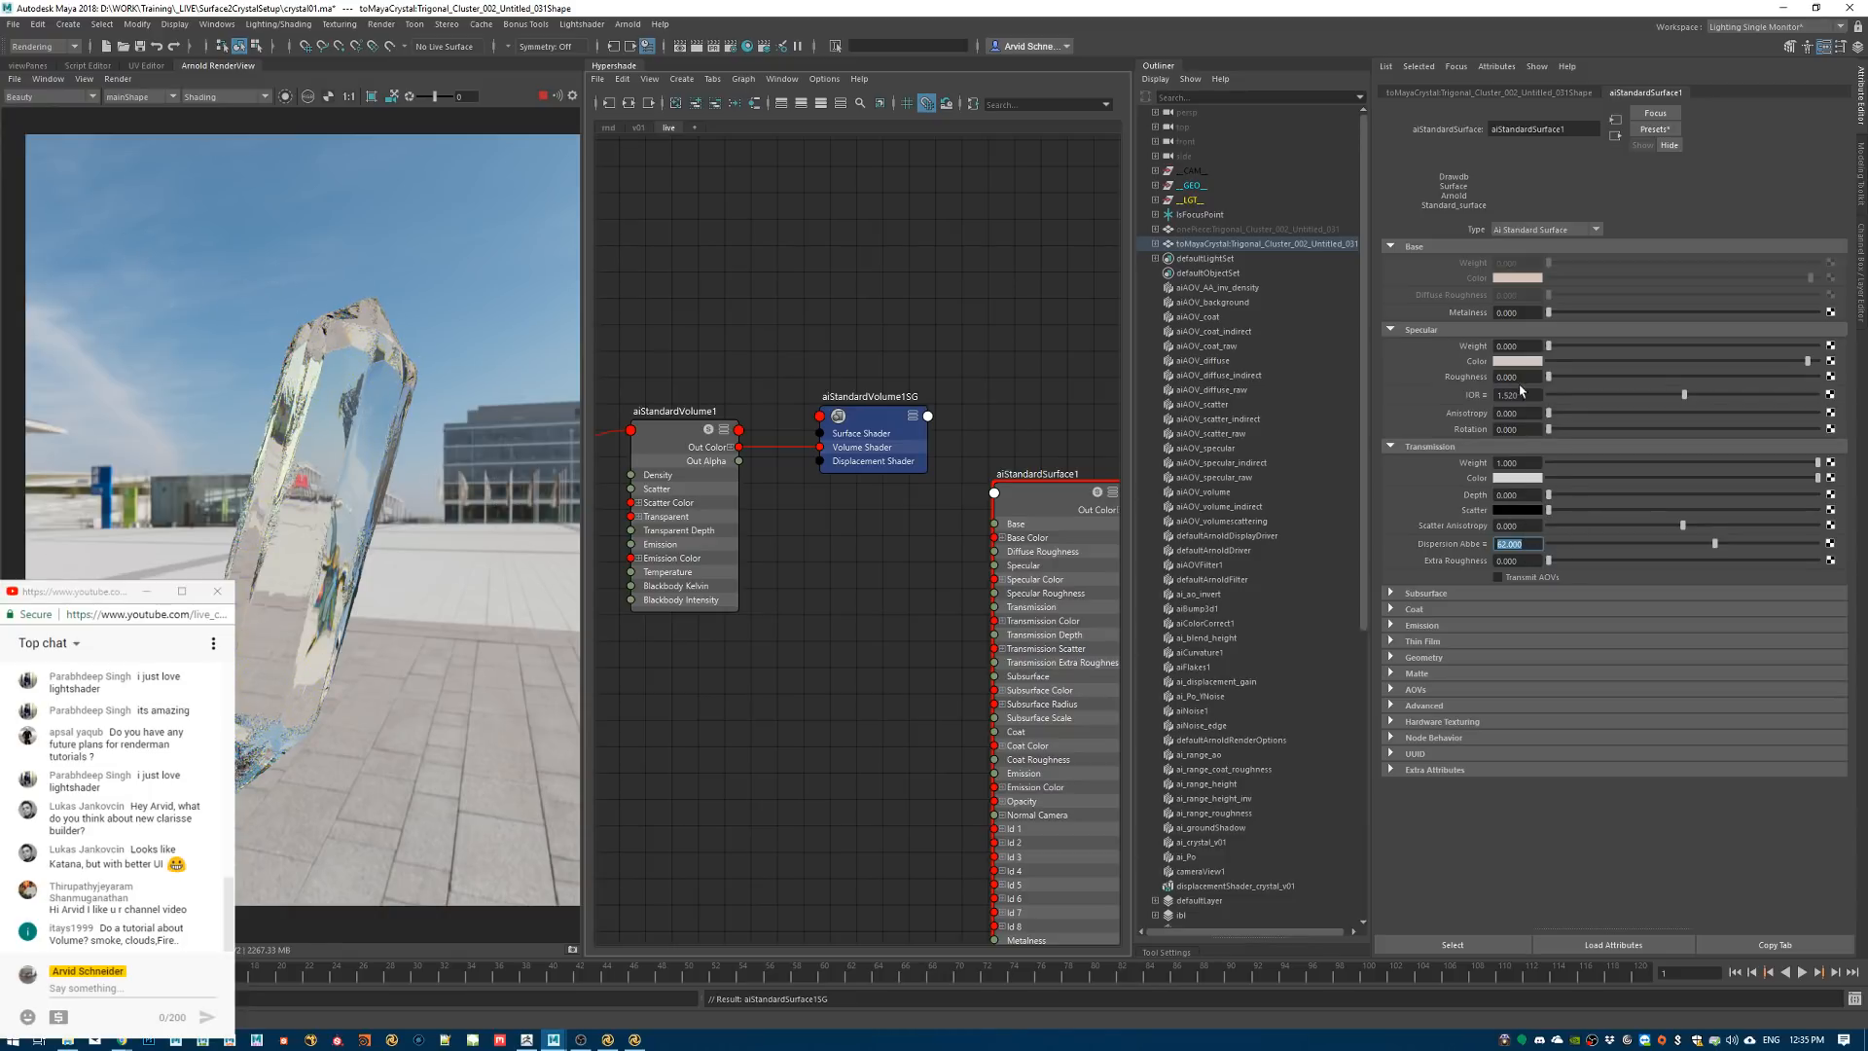
Apply the Diamond preset to the specular IOR and set the Abbe dispersion to 0
{"action": "right_click", "coordinate": [1482, 400]}
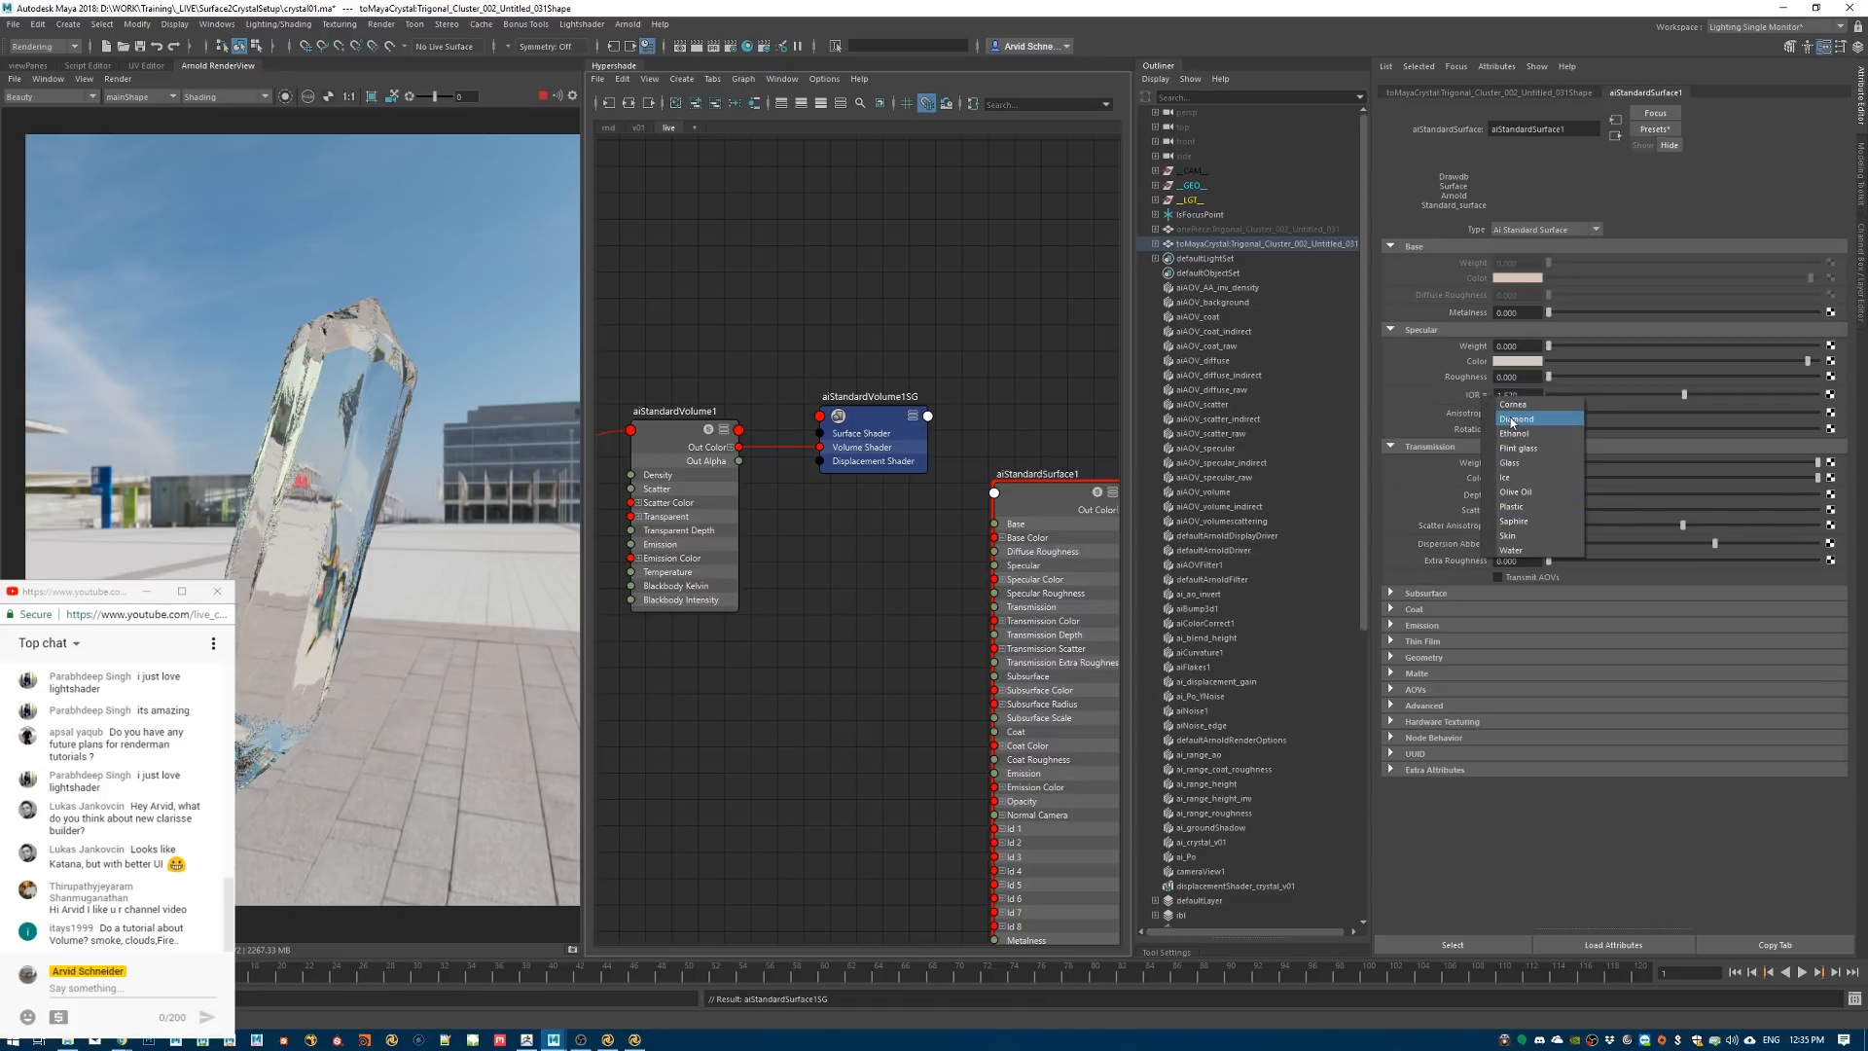
{"action": "left_click", "coordinate": [1503, 418]}
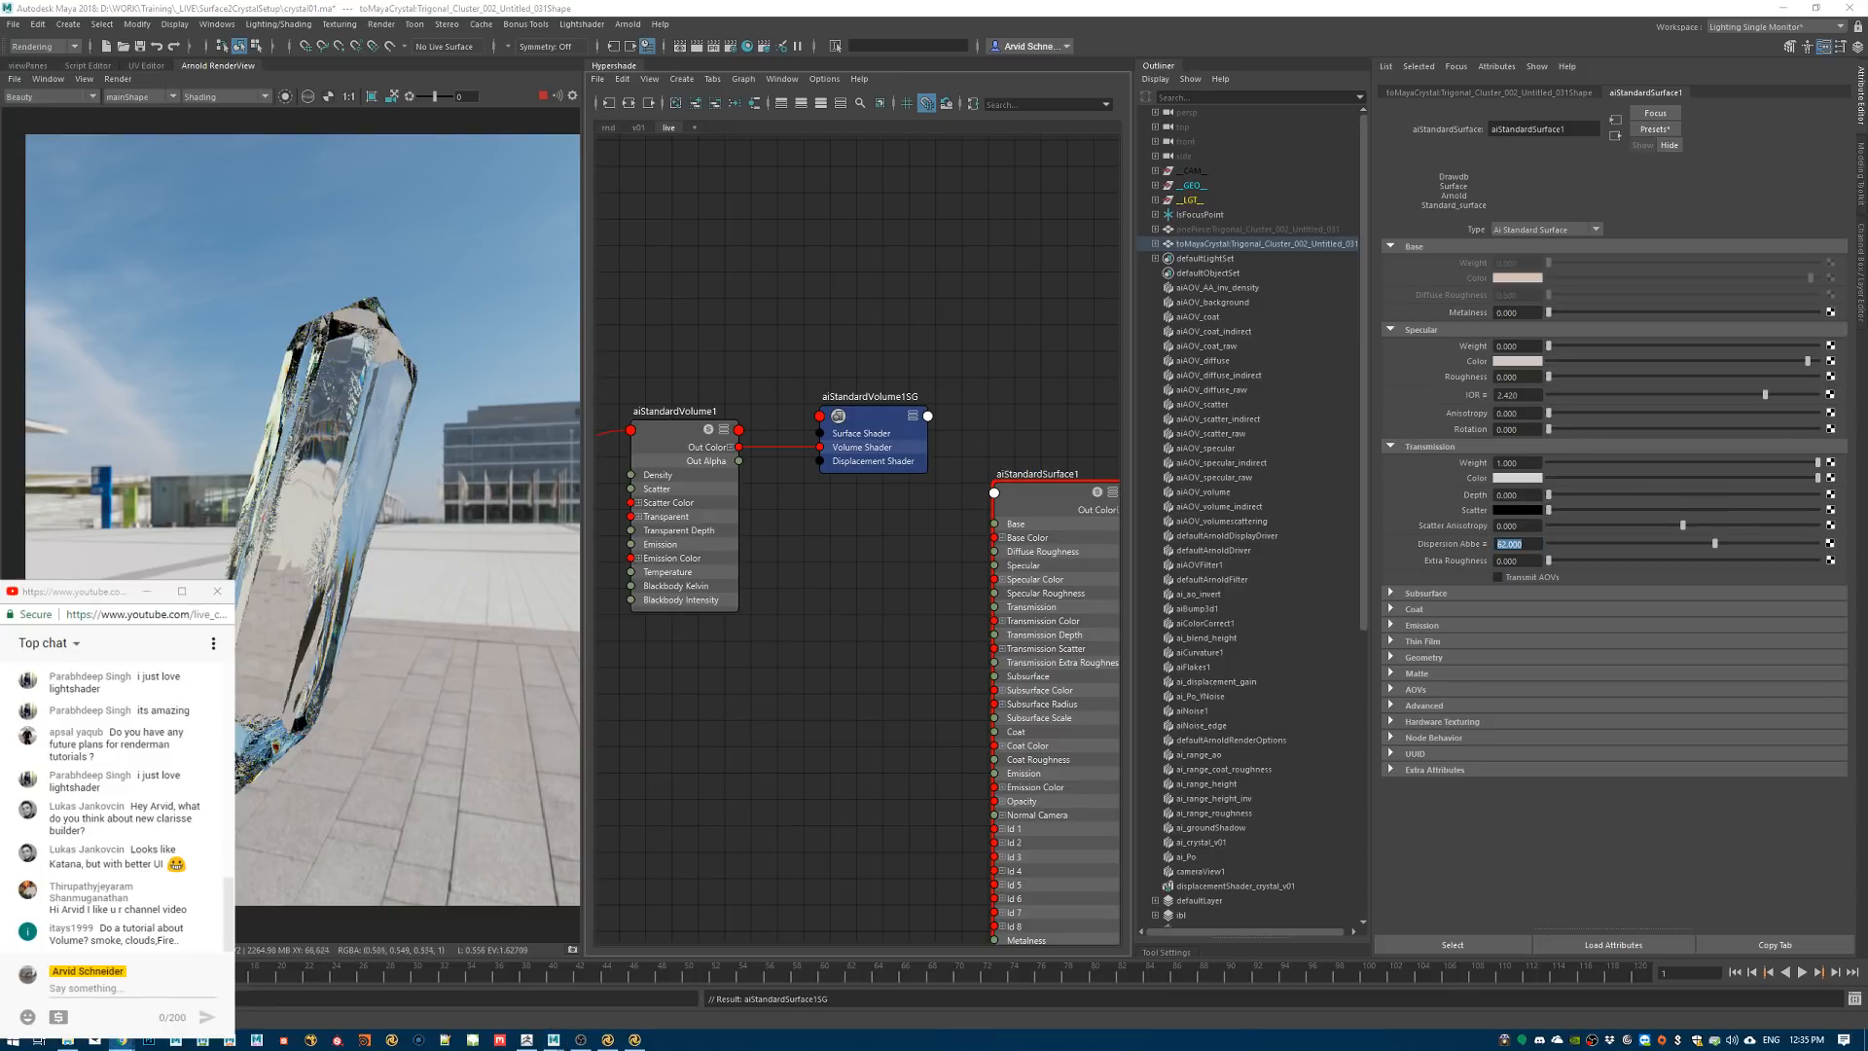
{"action": "left_click_drag", "start_coordinate": [236, 612], "coordinate": [337, 795]}
{"action": "type", "text": "0"}
{"action": "key", "text": "Return"}
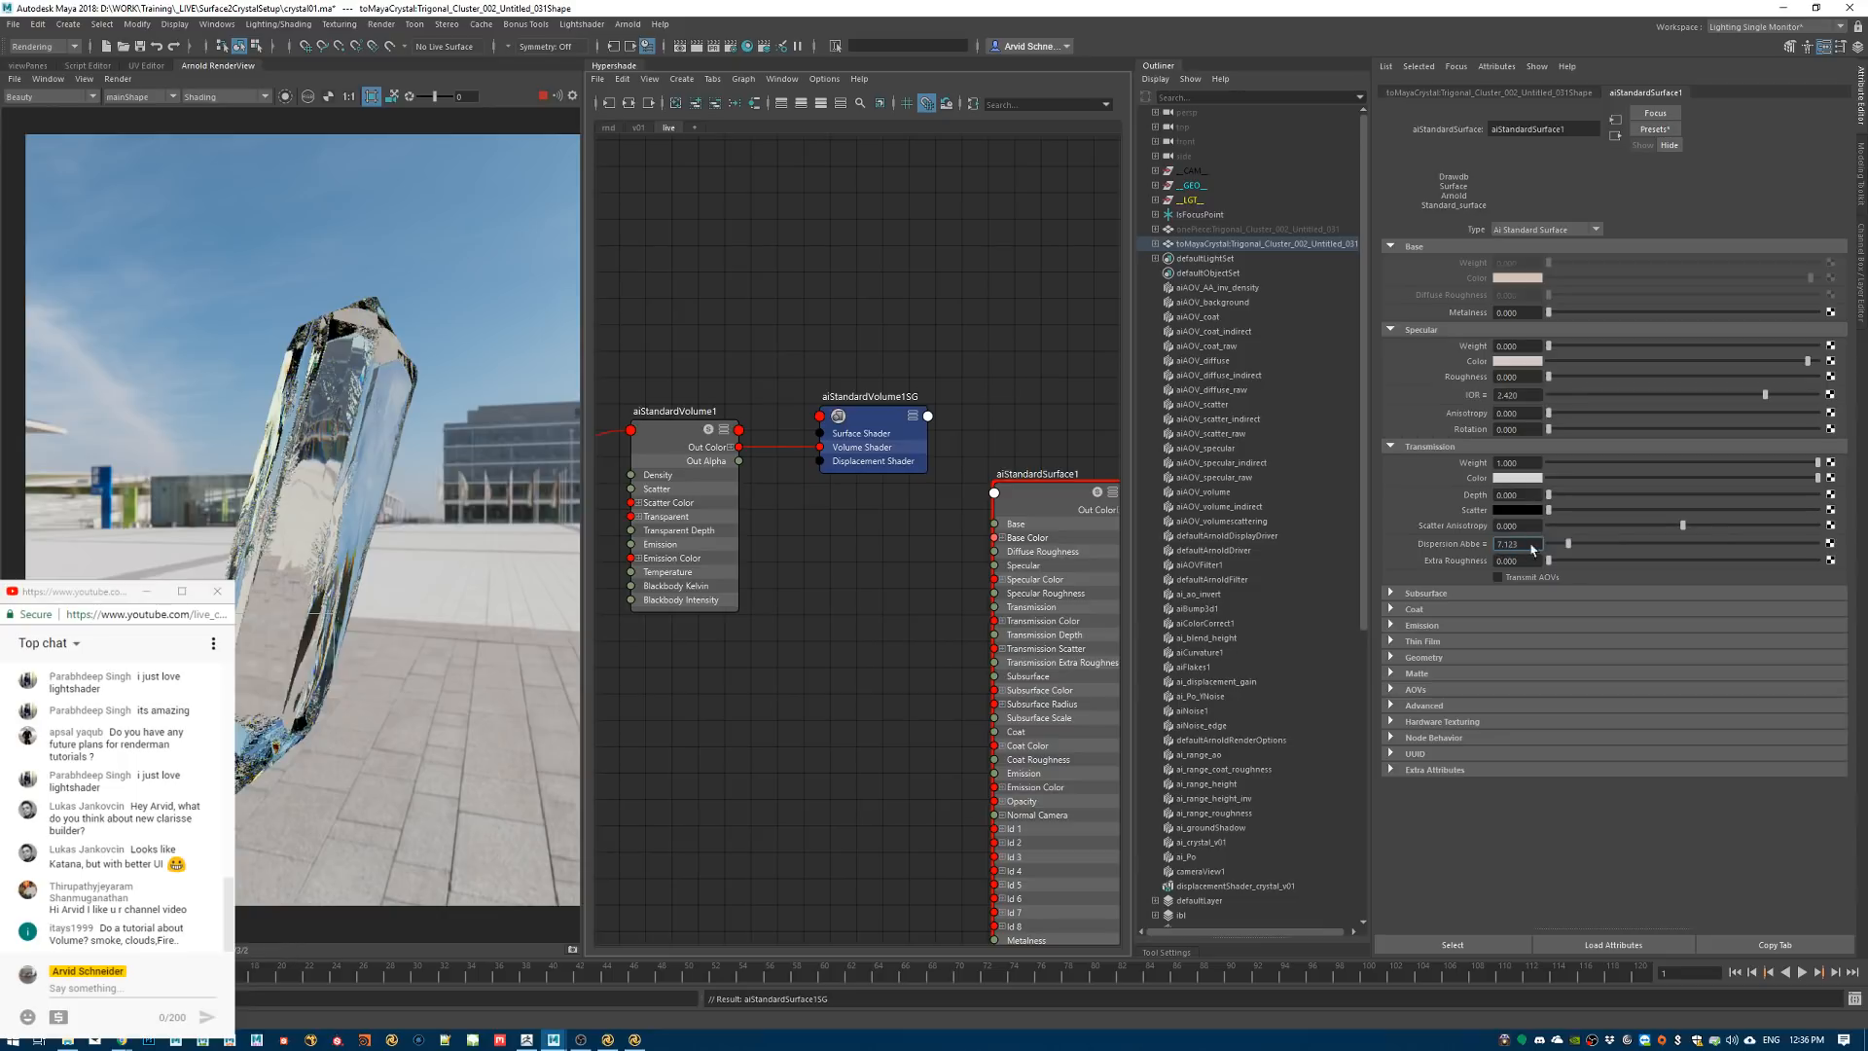
Raise the specular weight to 1, check it in a render region around the crystal's upper part, and turn the region off
{"action": "left_click_drag", "start_coordinate": [221, 238], "coordinate": [499, 481]}
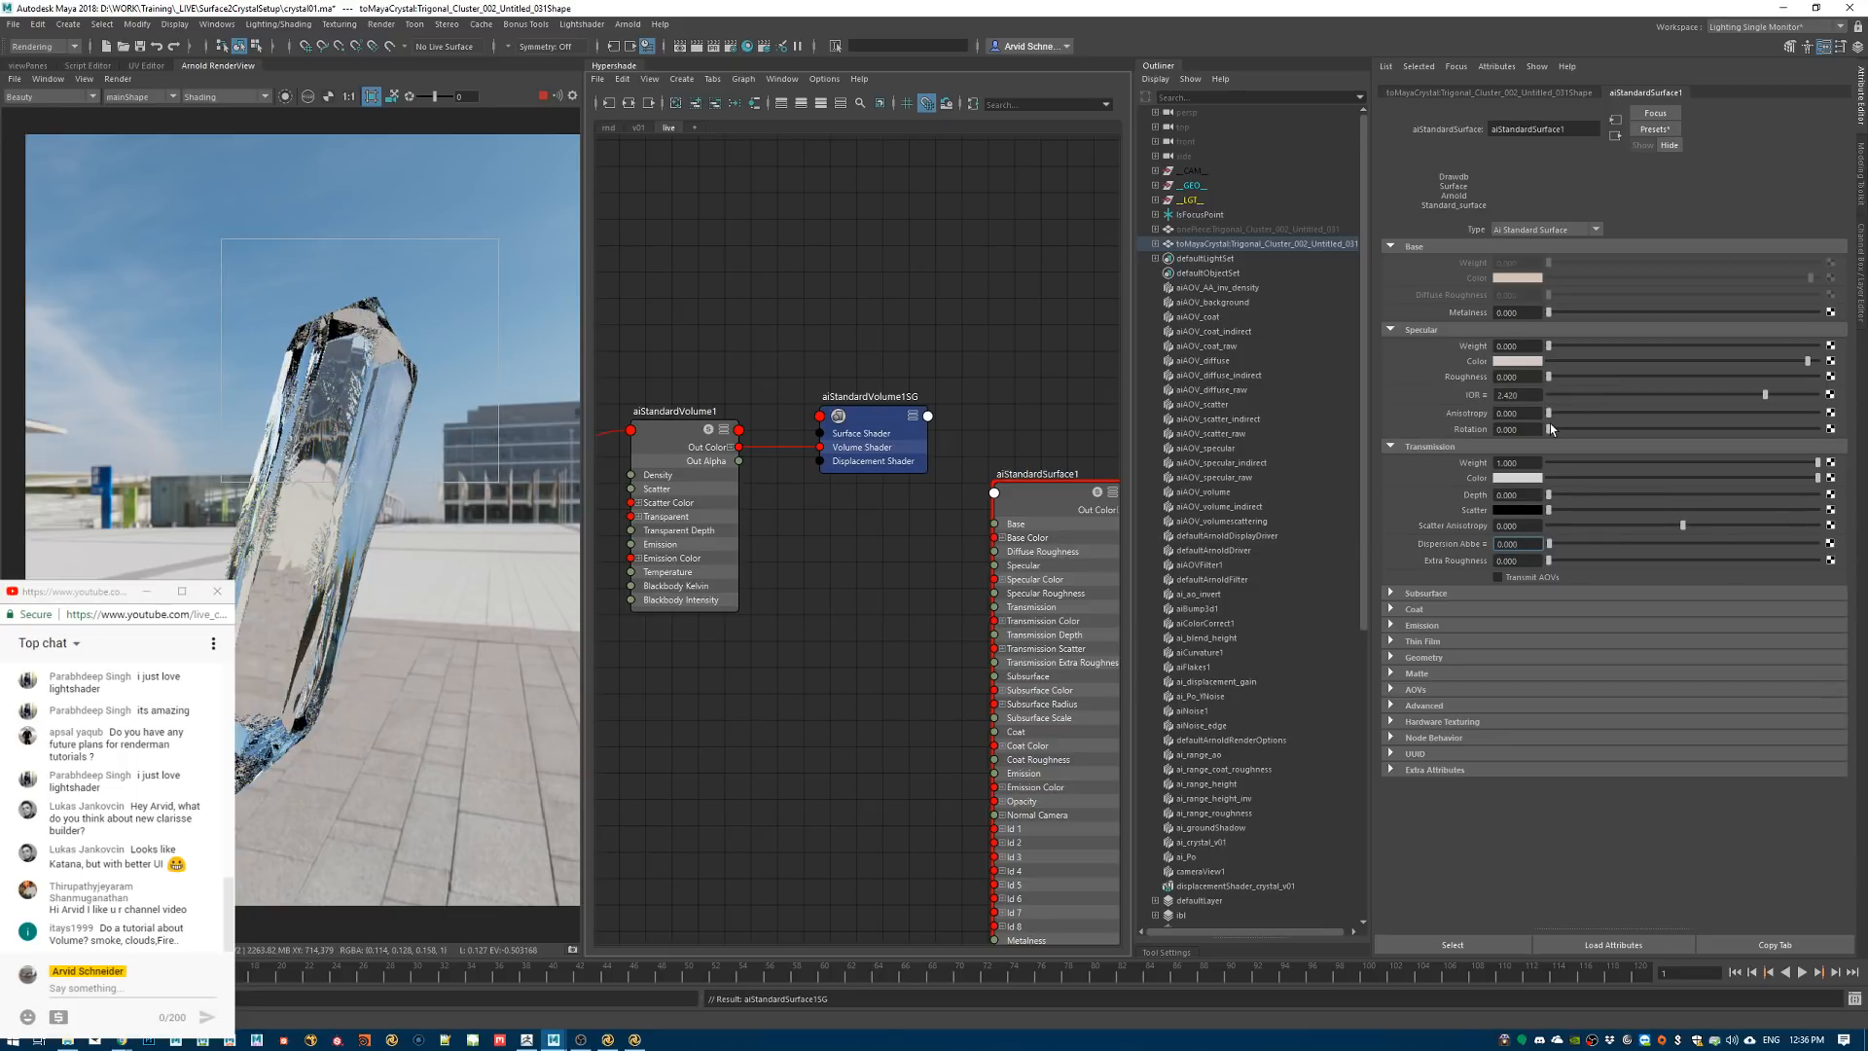
{"action": "key", "text": "ctrl+z"}
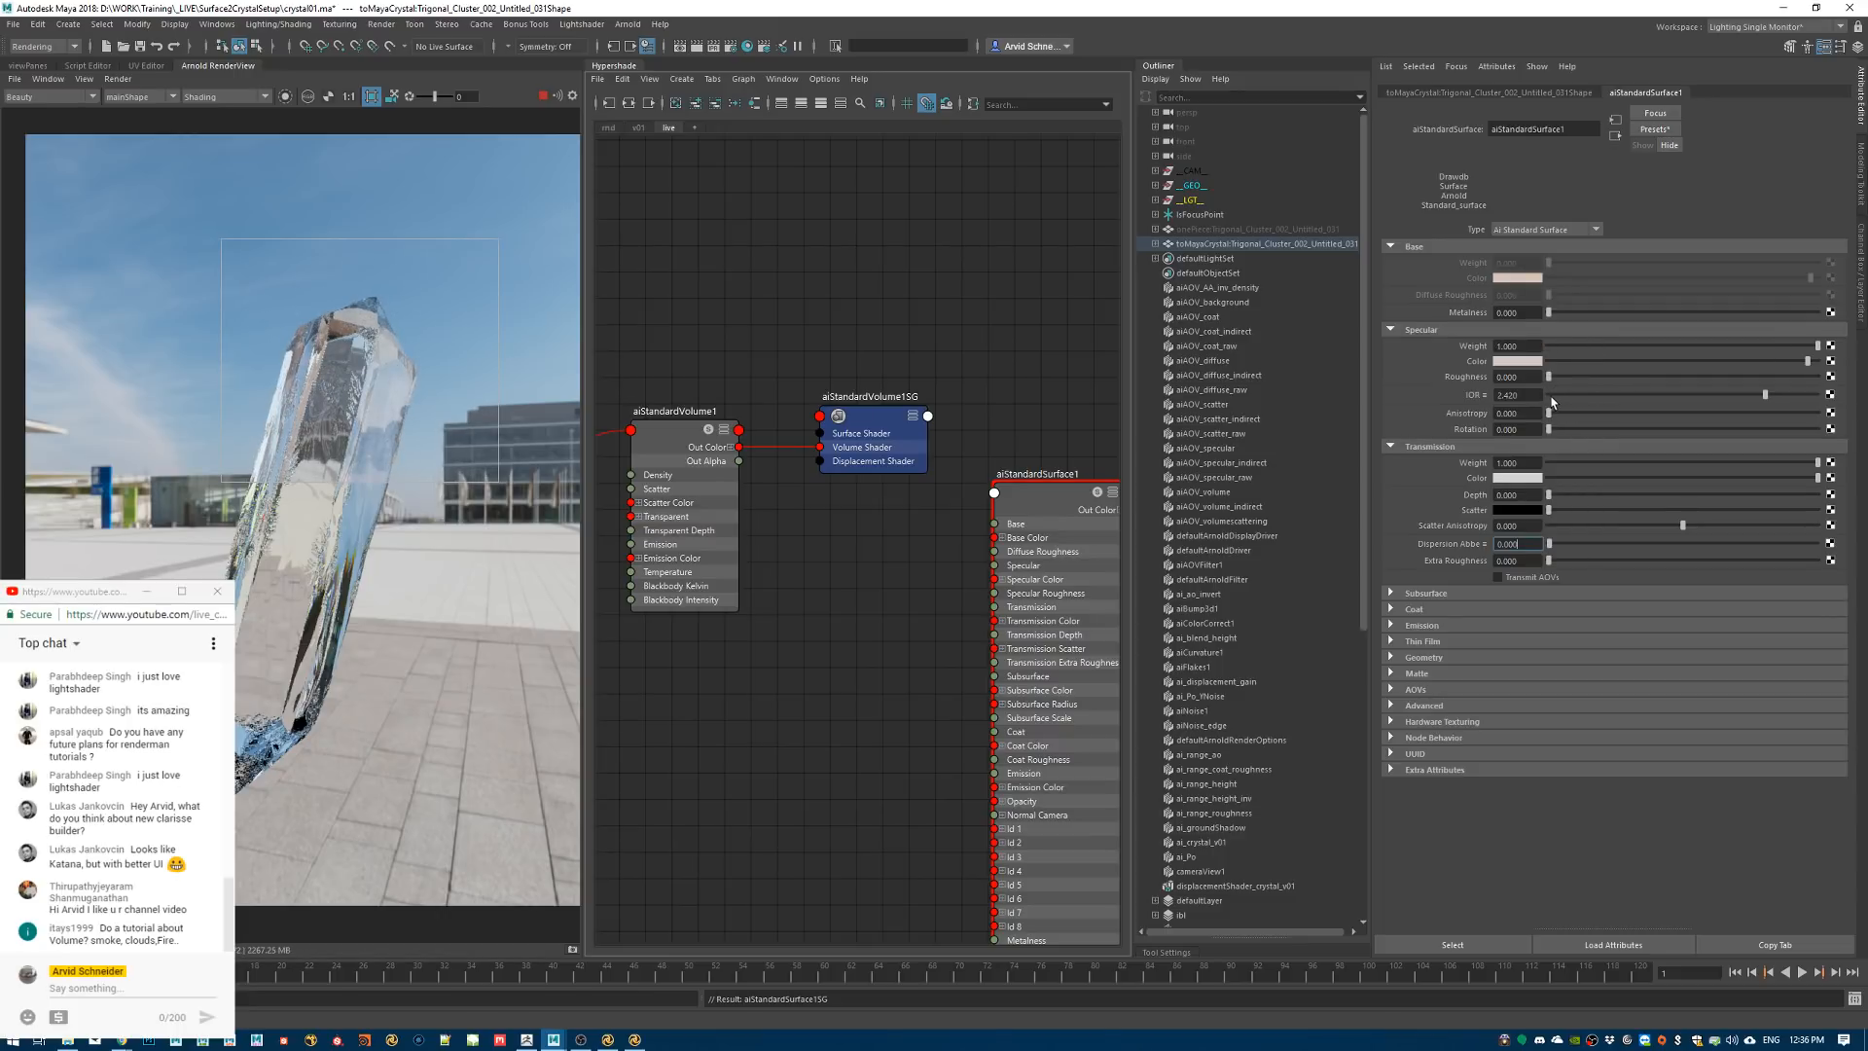
{"action": "left_click", "coordinate": [302, 675]}
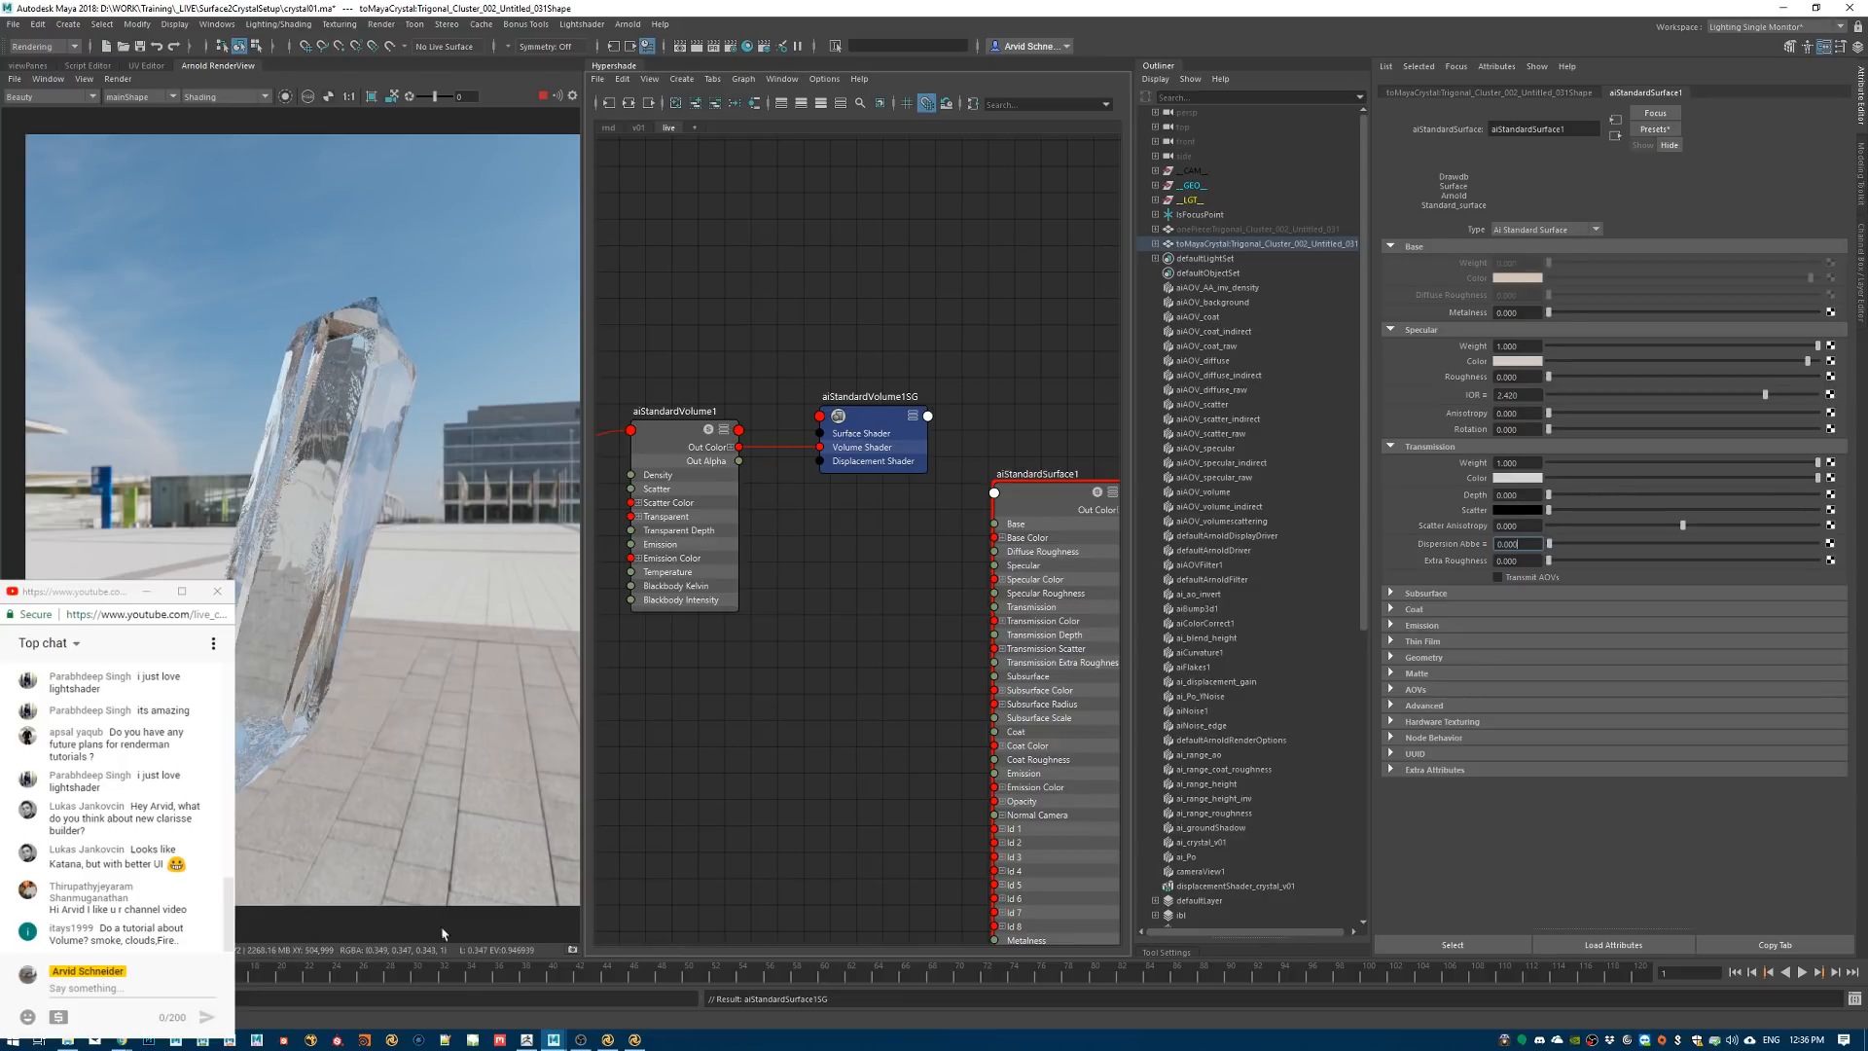
Hide the toMayaCrystal cluster mesh, unhide the onePiece cluster mesh in its place, and stop the interactive render
{"action": "left_click", "coordinate": [570, 949]}
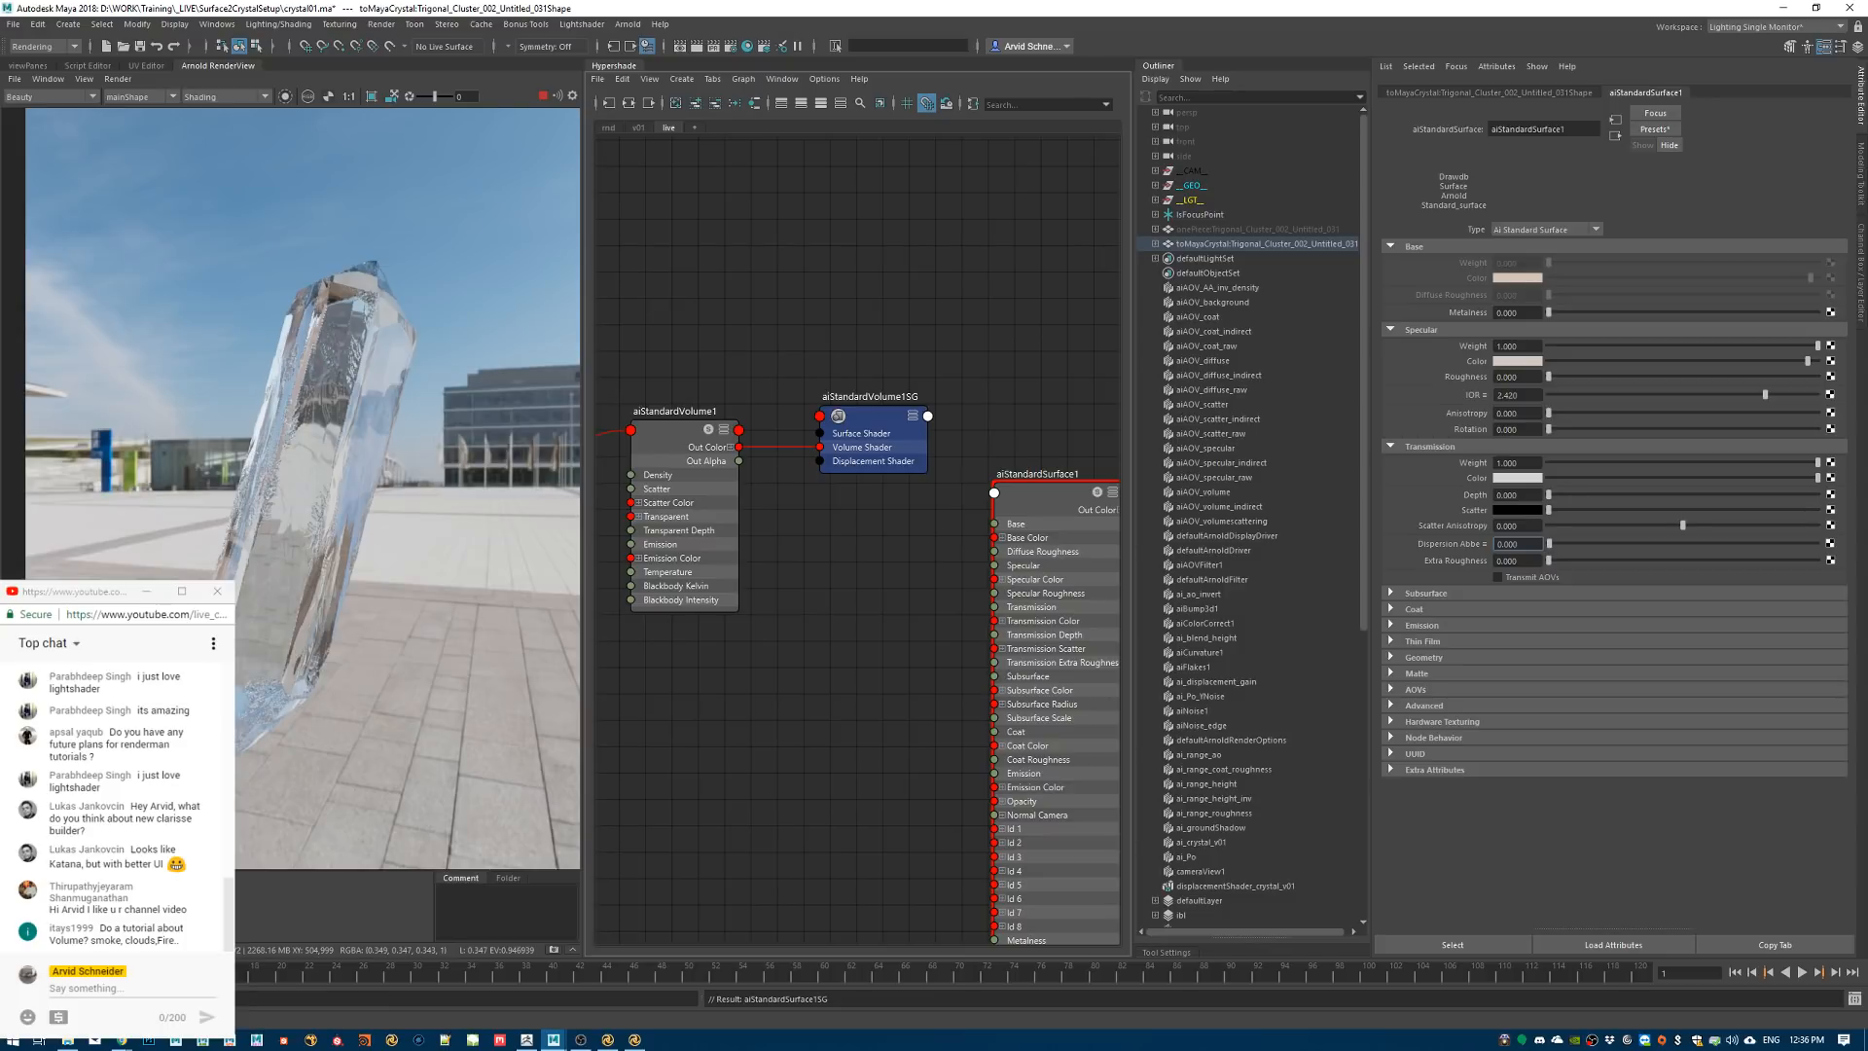
{"action": "left_click", "coordinate": [1223, 245]}
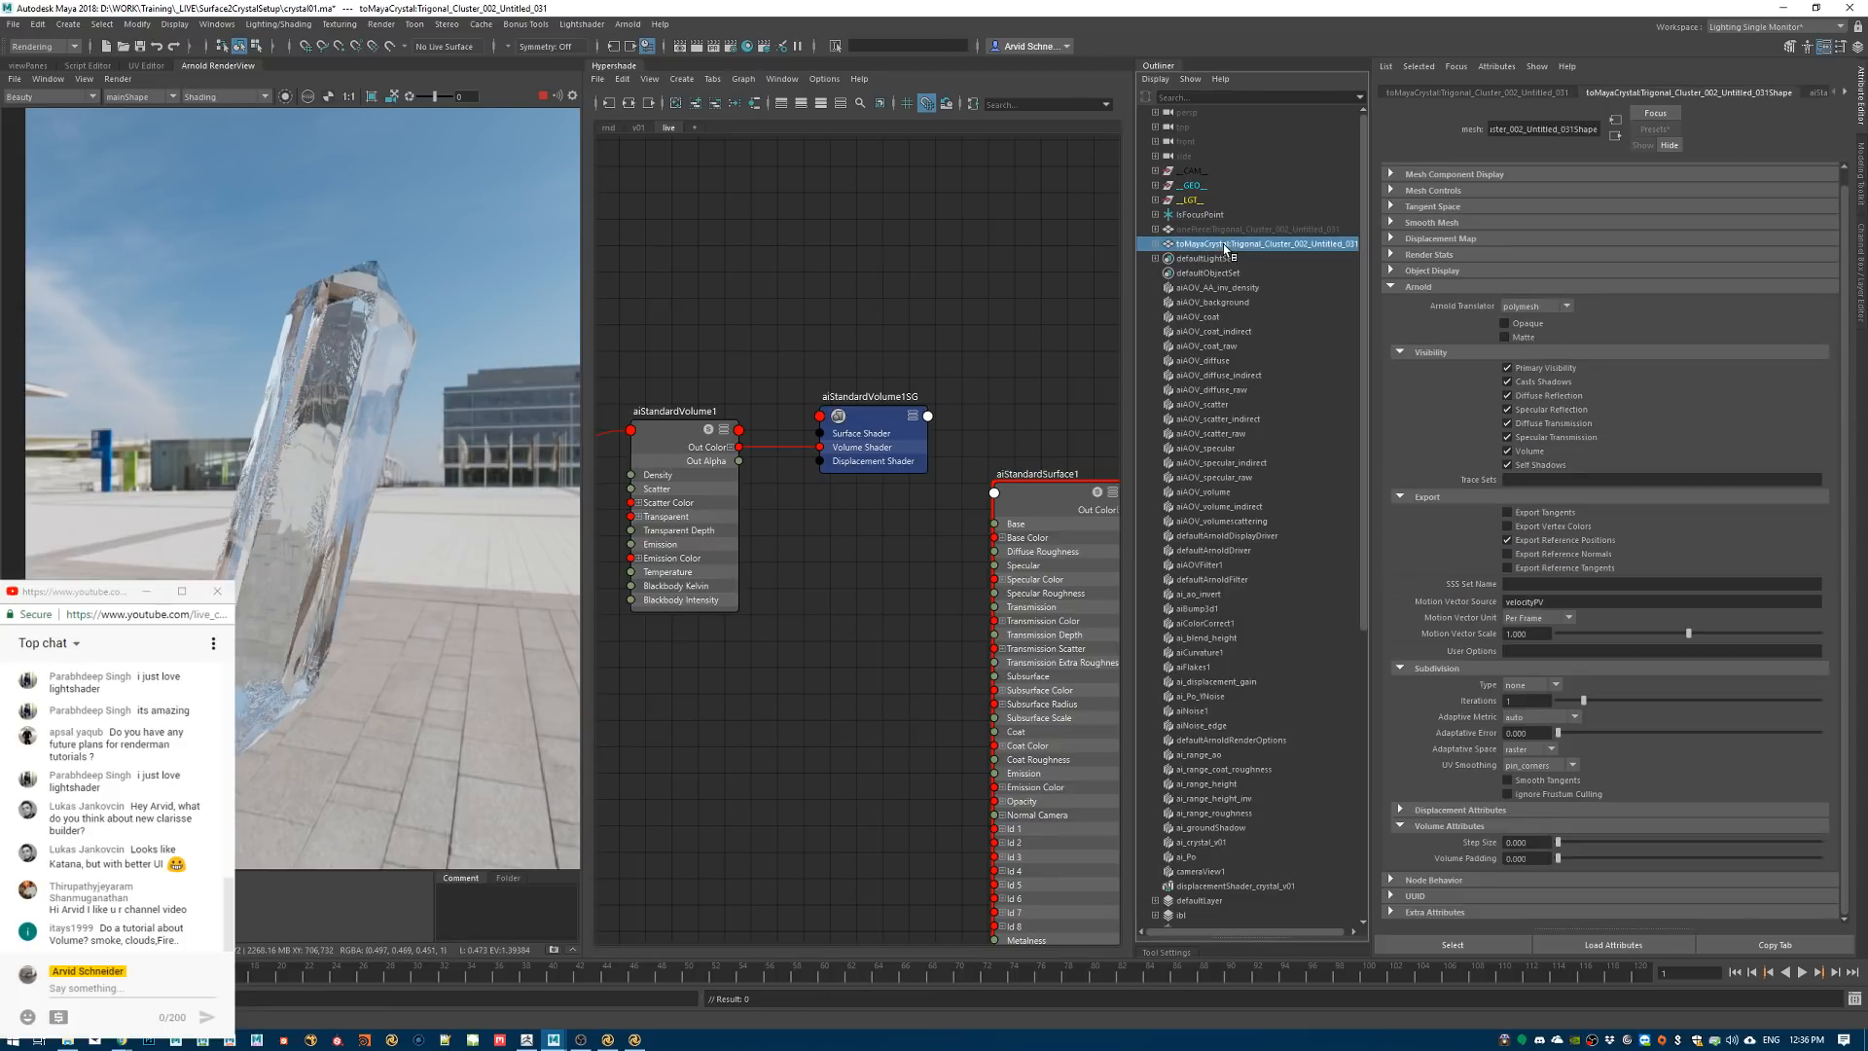
{"action": "key", "text": "ctrl+h"}
{"action": "left_click", "coordinate": [1222, 229]}
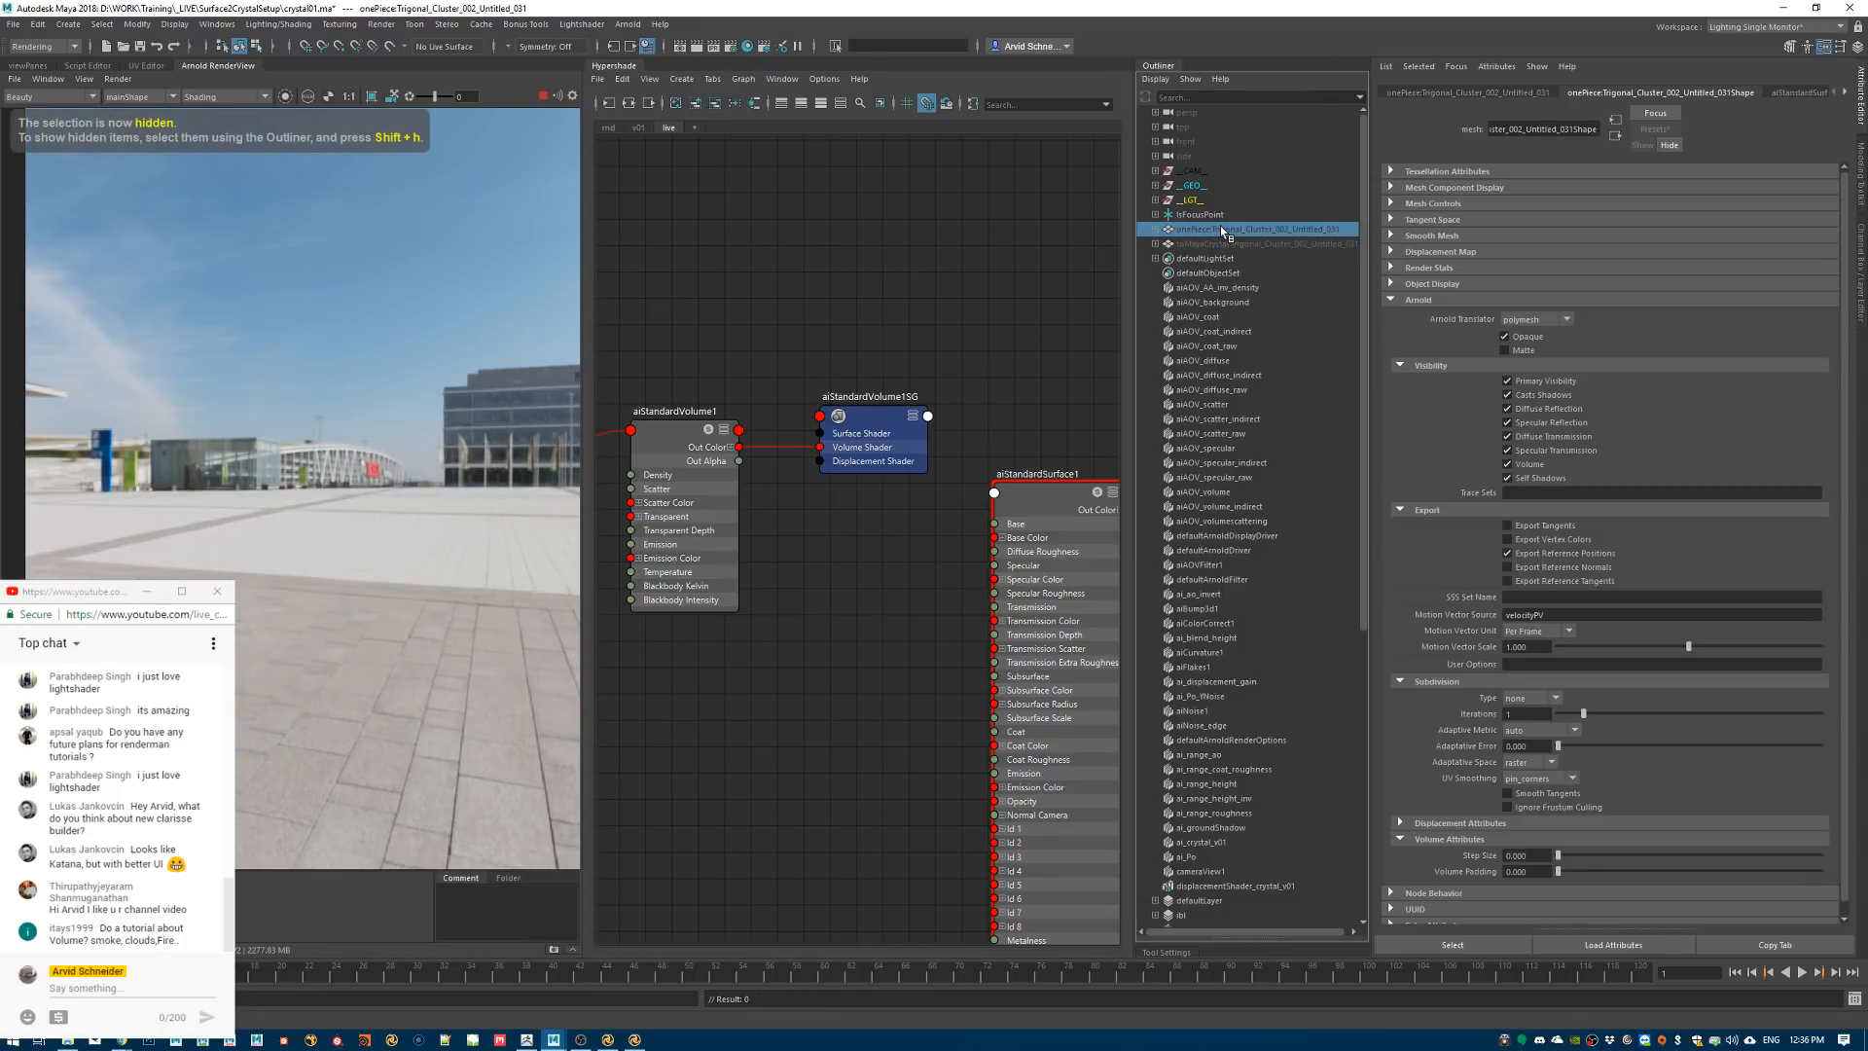
{"action": "key", "text": "shift+h"}
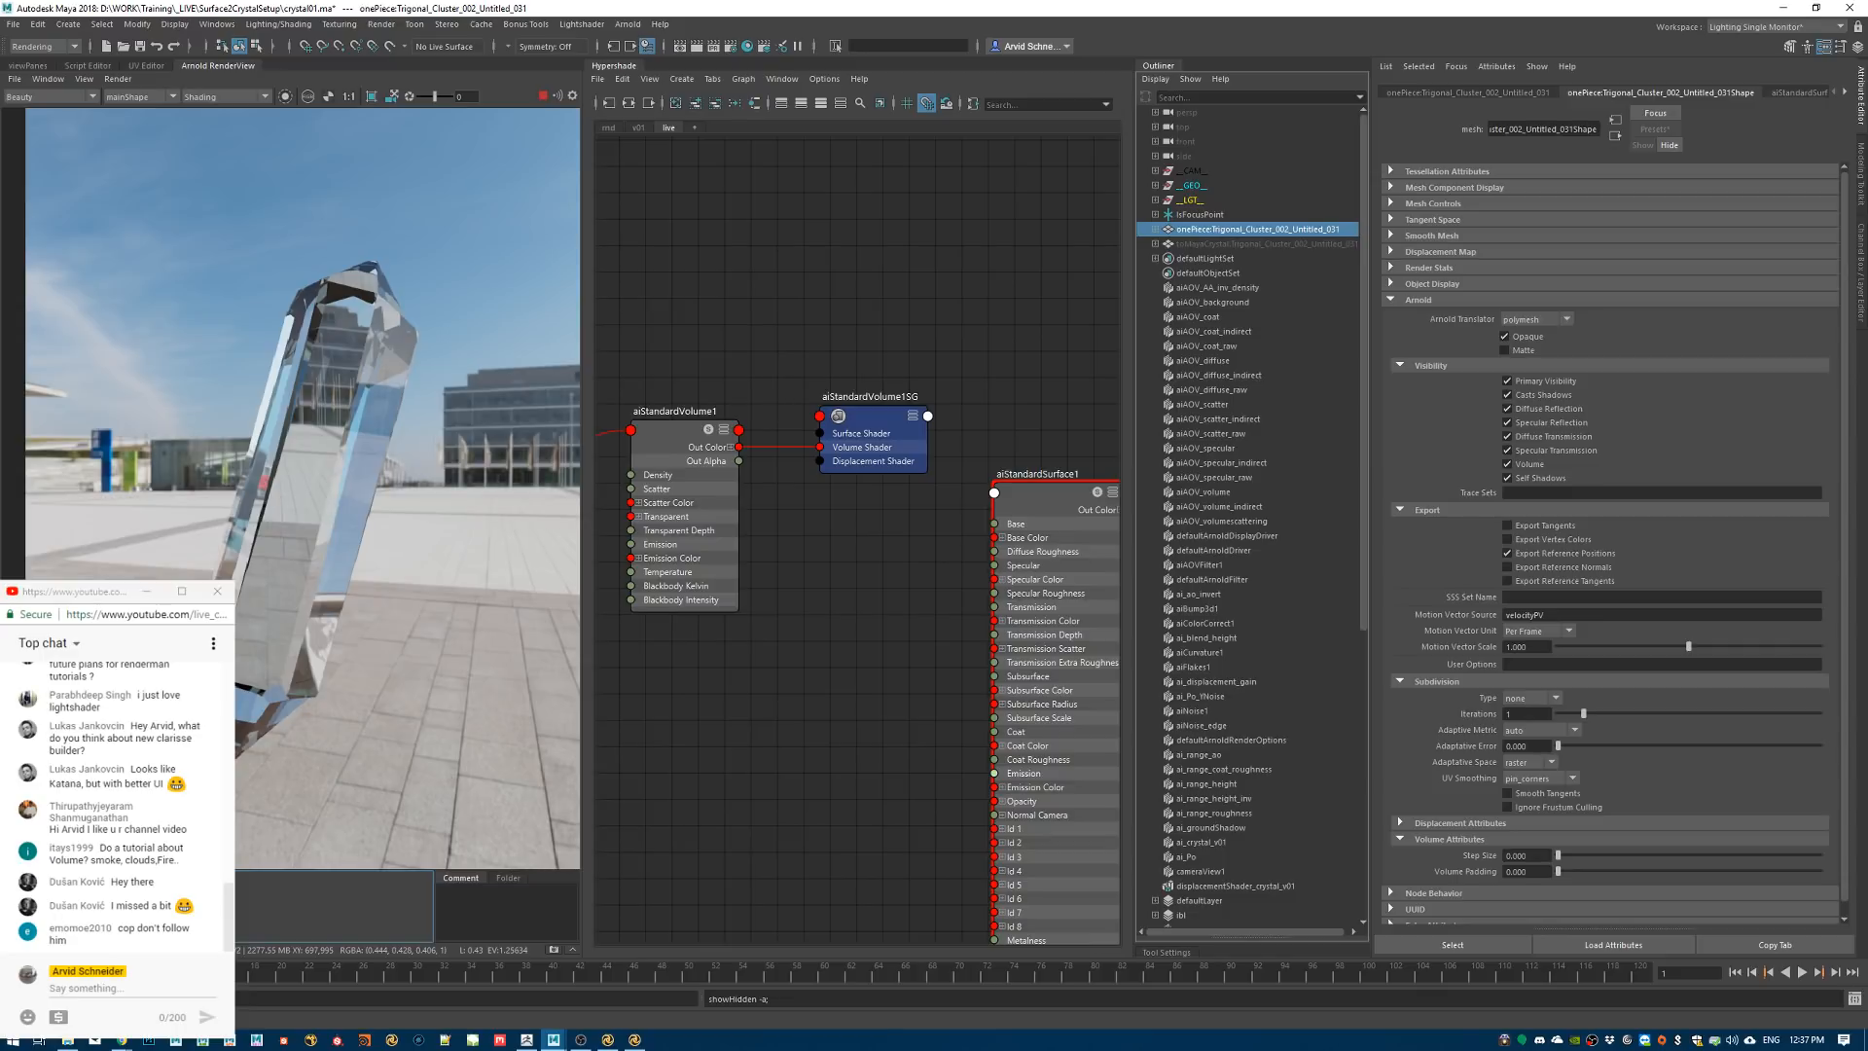
{"action": "left_click", "coordinate": [542, 96]}
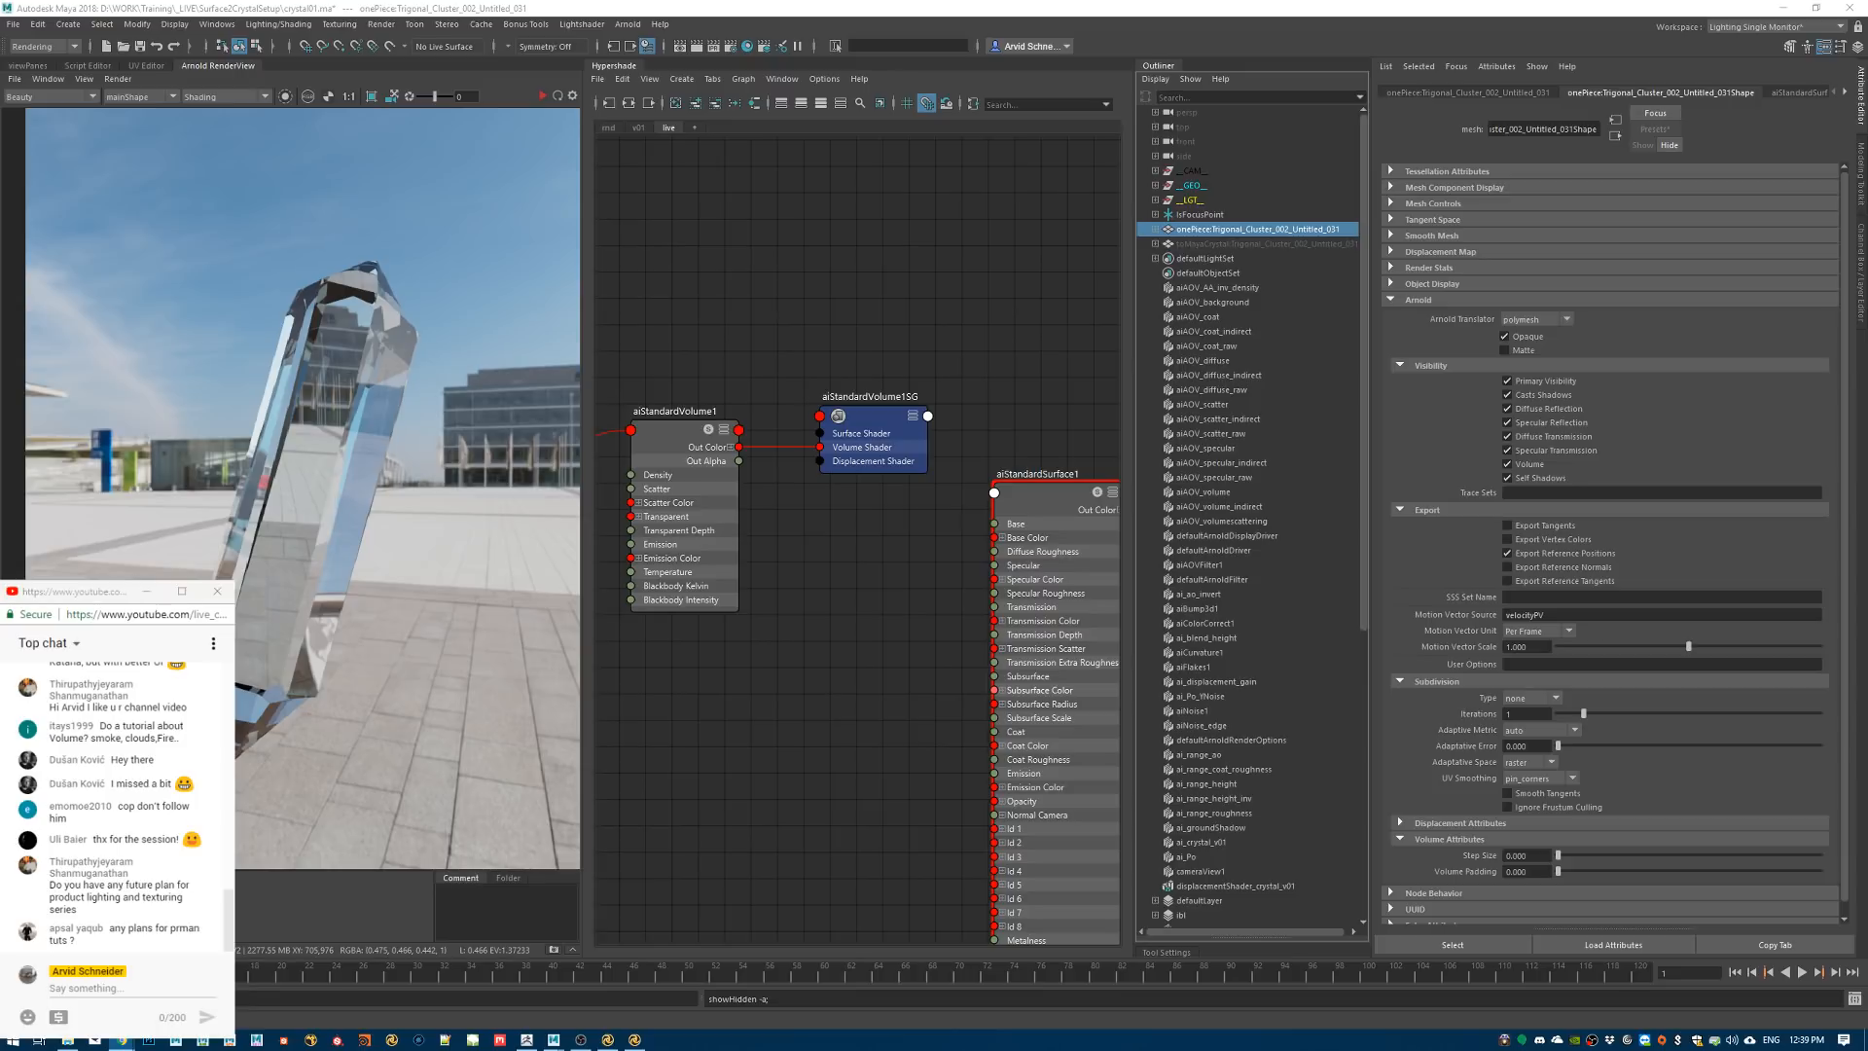
Switch to Chrome in full screen and look through the image results for "product light tent"
{"action": "left_click_drag", "start_coordinate": [1867, 545], "coordinate": [808, 185]}
{"action": "double_click", "coordinate": [808, 185]}
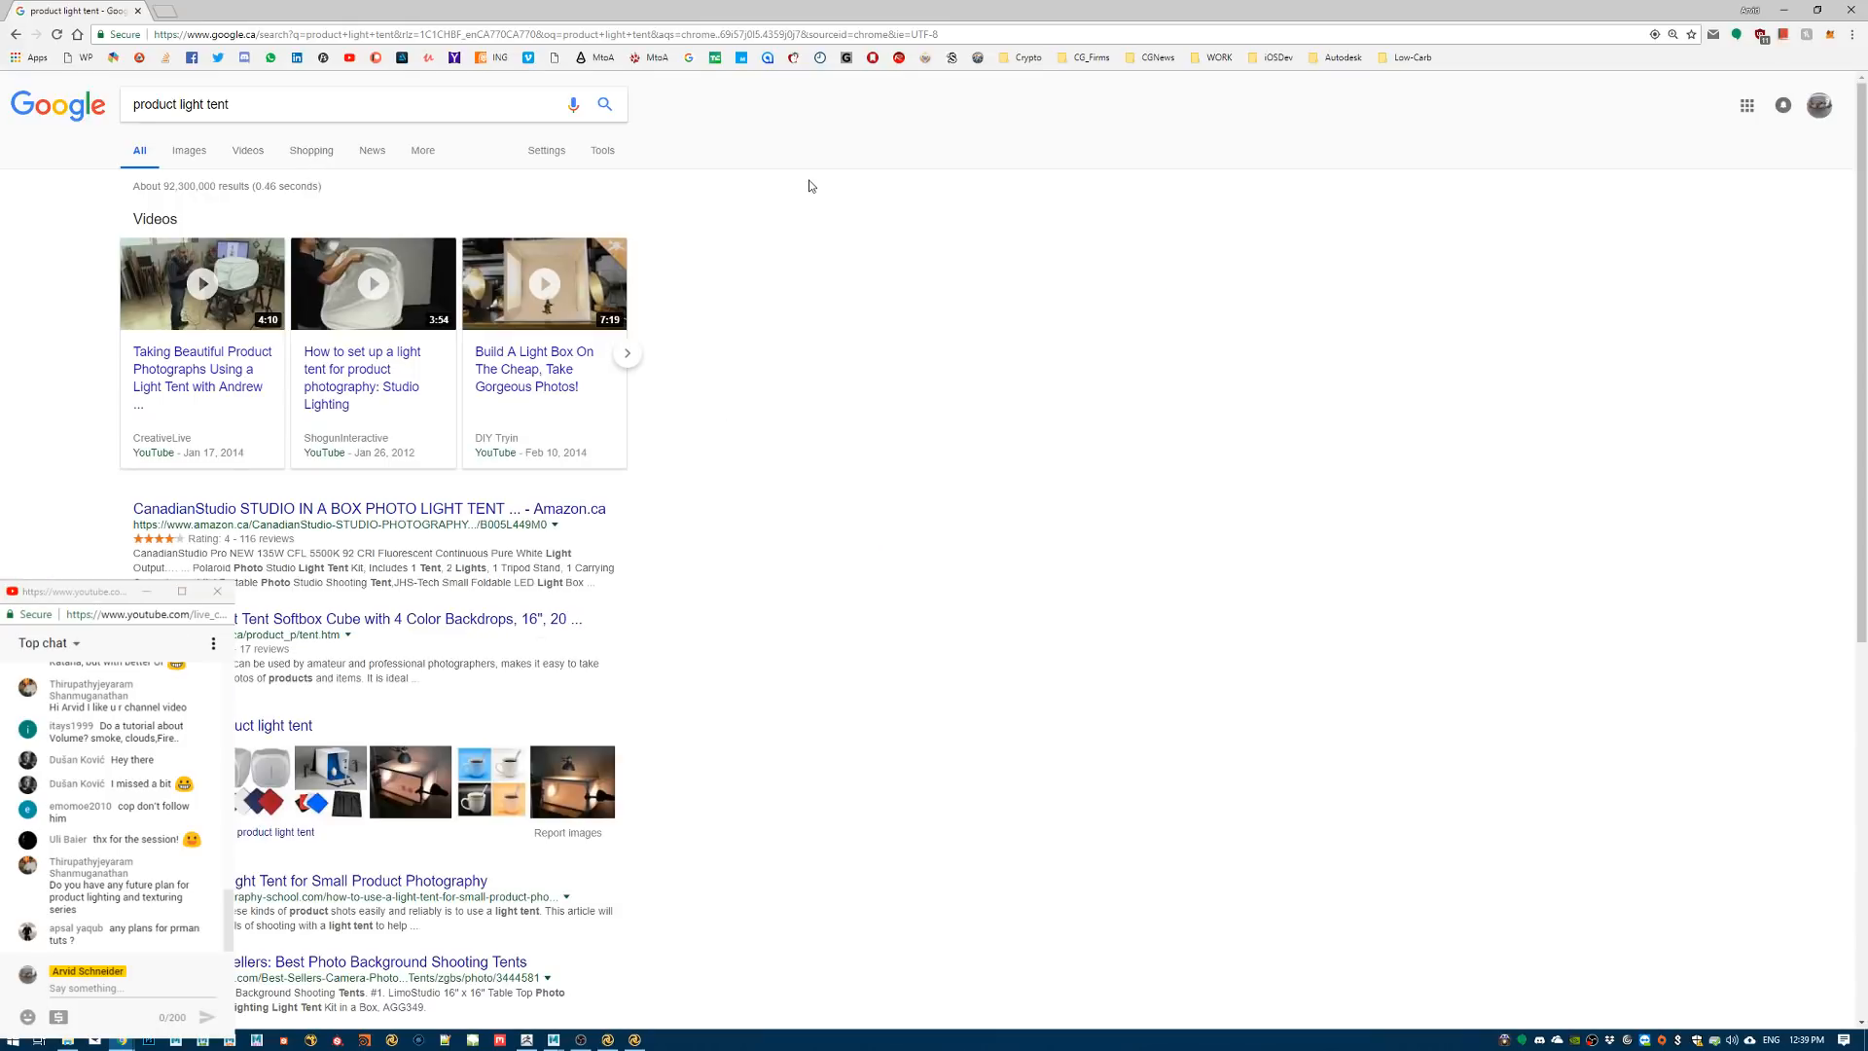
{"action": "key", "text": "F11"}
{"action": "left_click", "coordinate": [195, 79]}
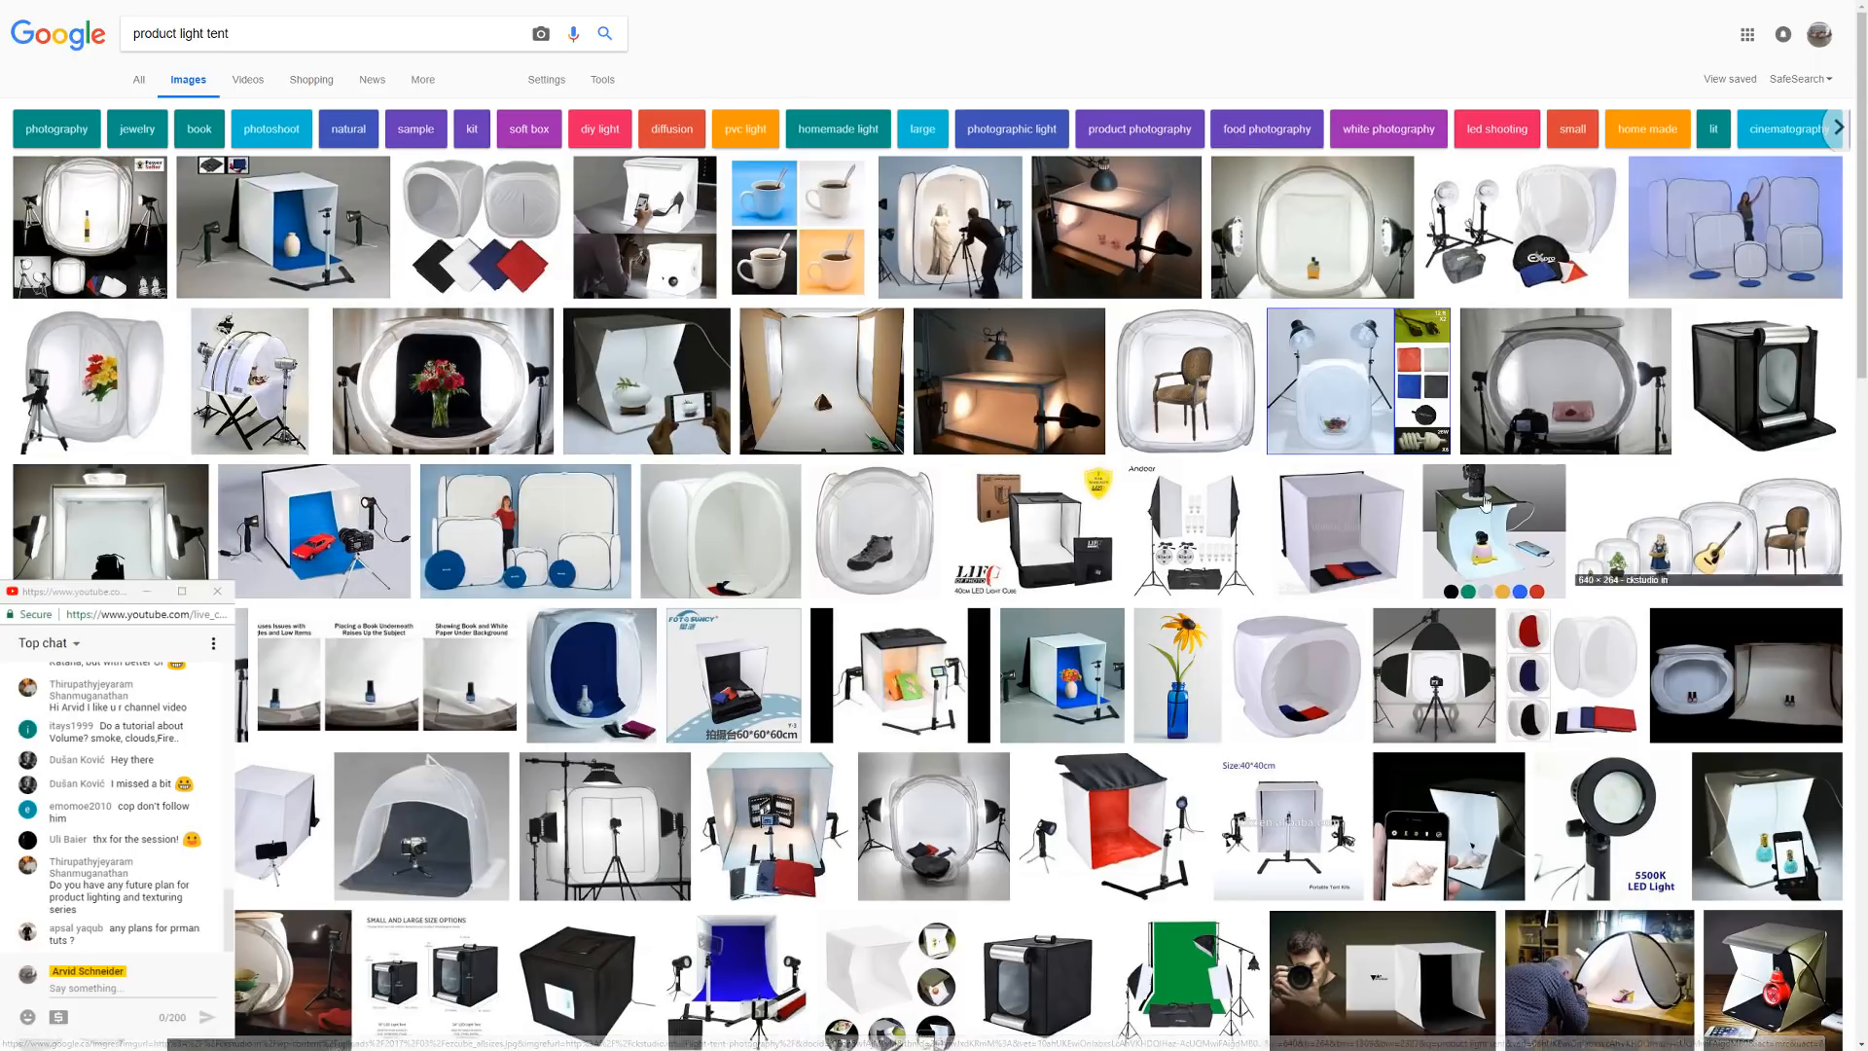
{"action": "scroll", "coordinate": [1270, 523], "scroll_direction": "down", "scroll_amount": 2}
{"action": "scroll", "coordinate": [1264, 516], "scroll_direction": "down", "scroll_amount": 3}
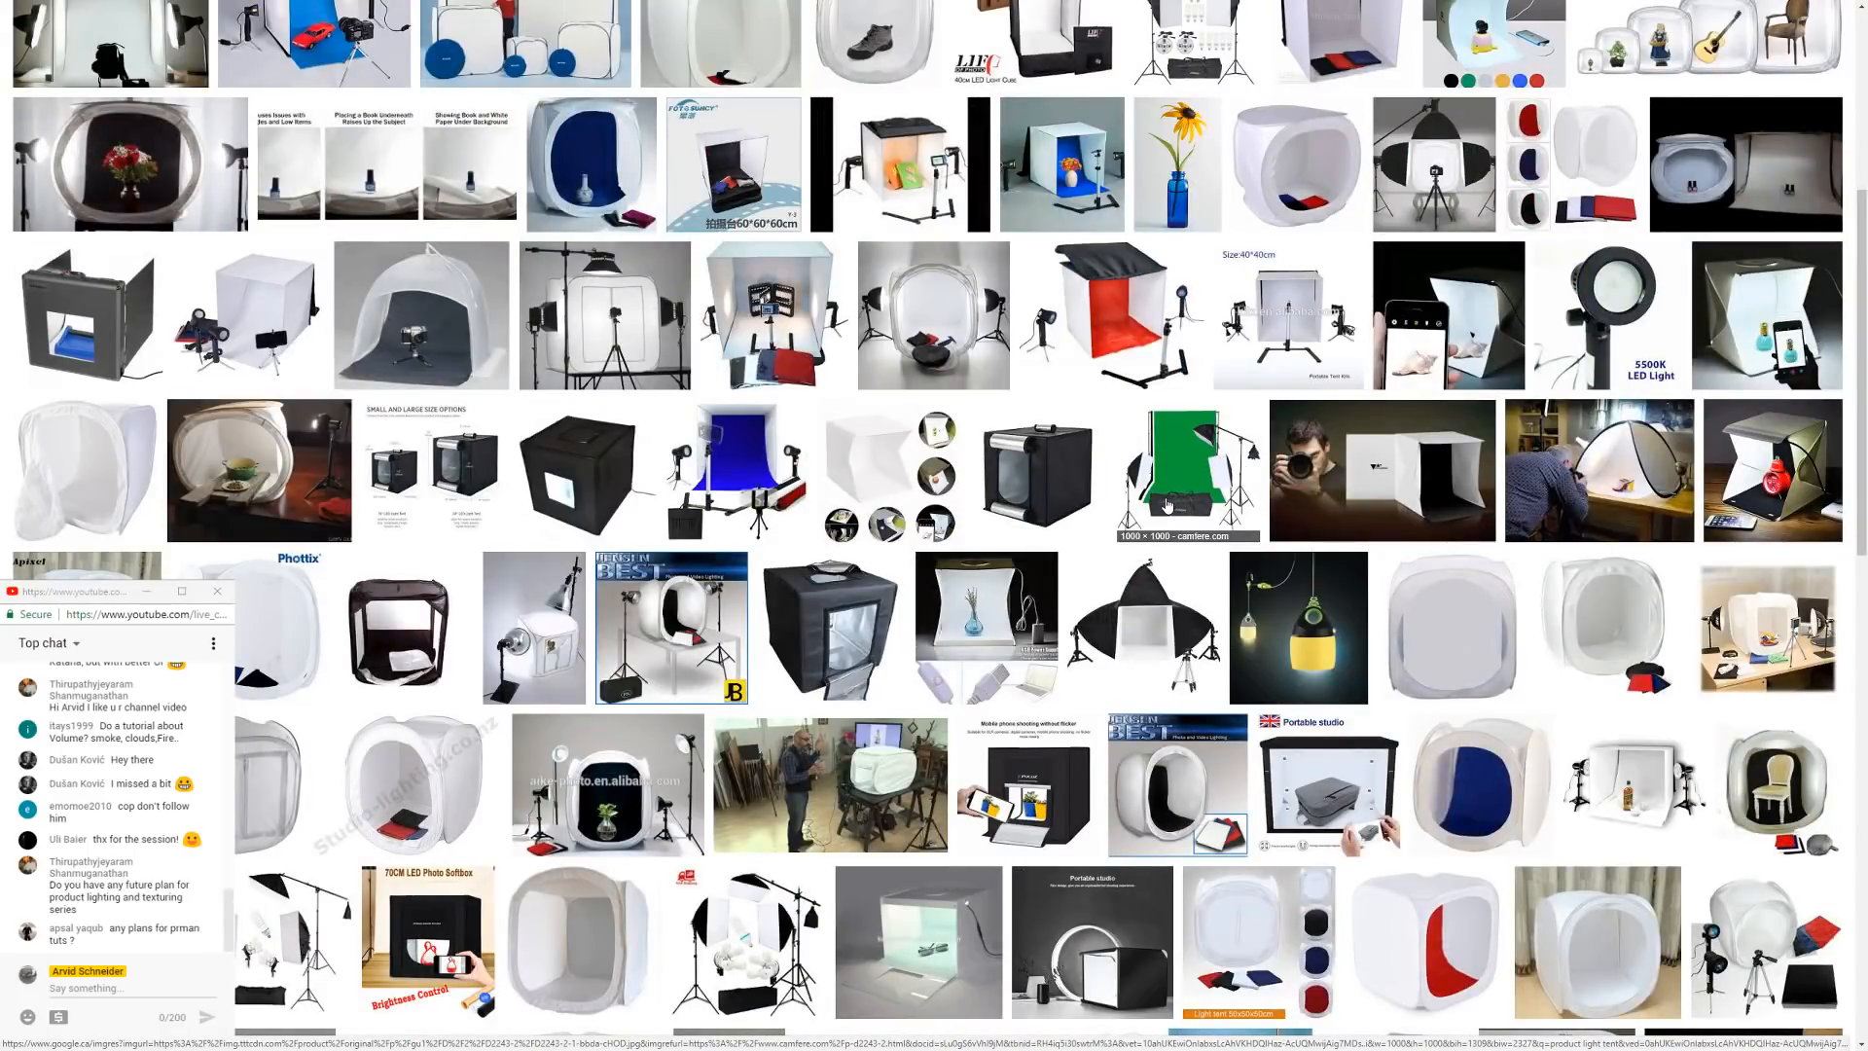
{"action": "scroll", "coordinate": [1148, 523], "scroll_direction": "up", "scroll_amount": 5}
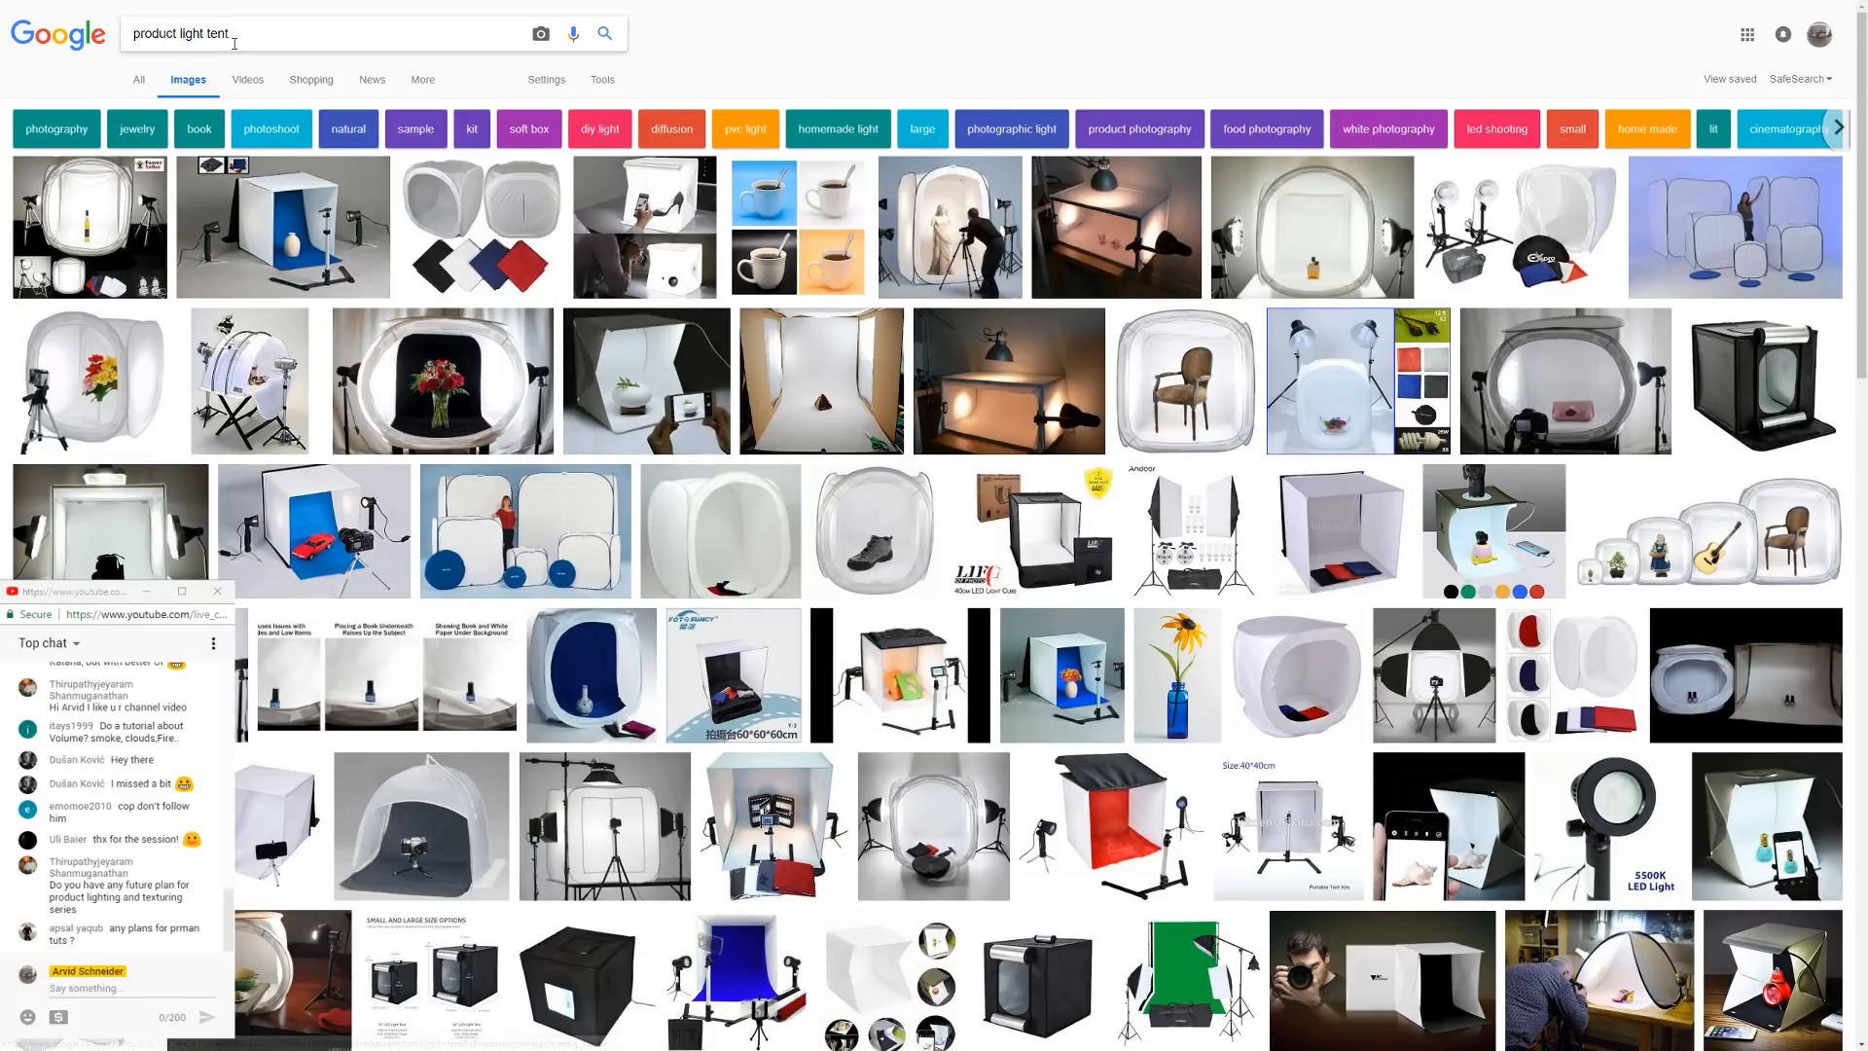
Search Google Images for "3 point lighting"
{"action": "triple_click", "coordinate": [227, 41]}
{"action": "type", "text": "3 "}
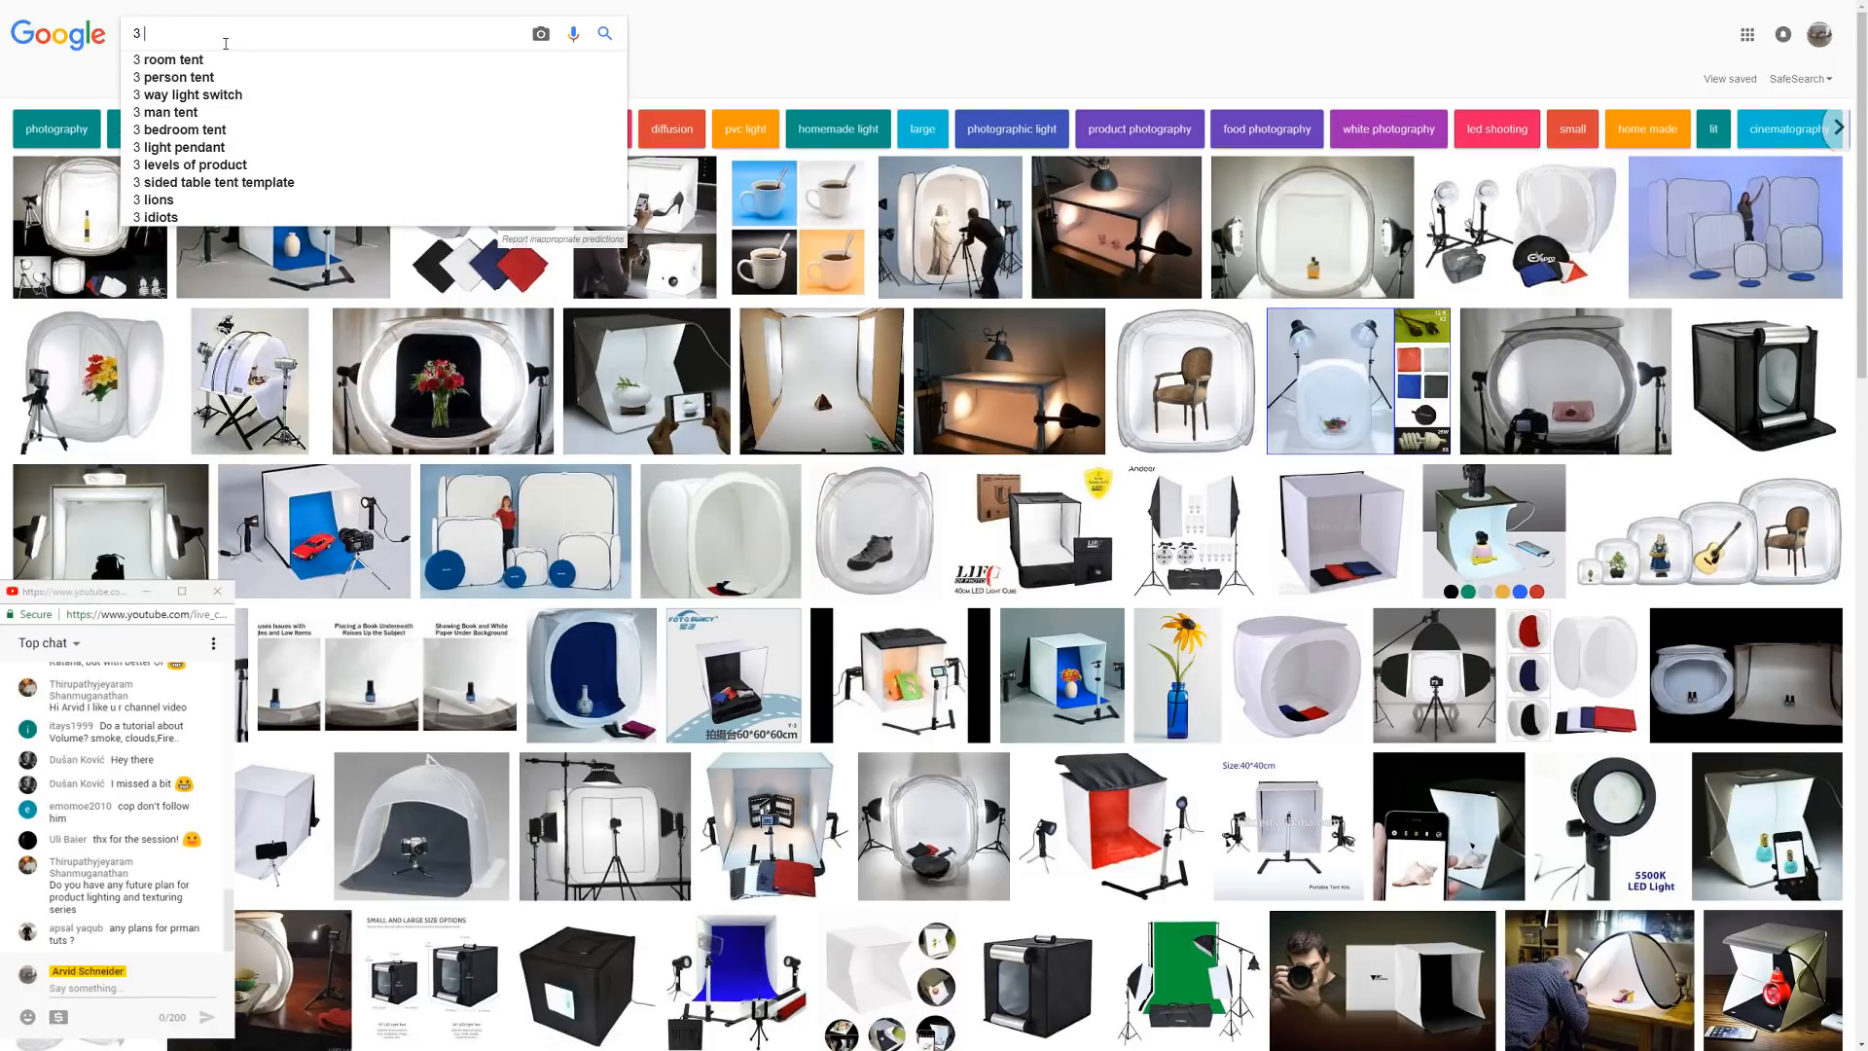
{"action": "type", "text": "point "}
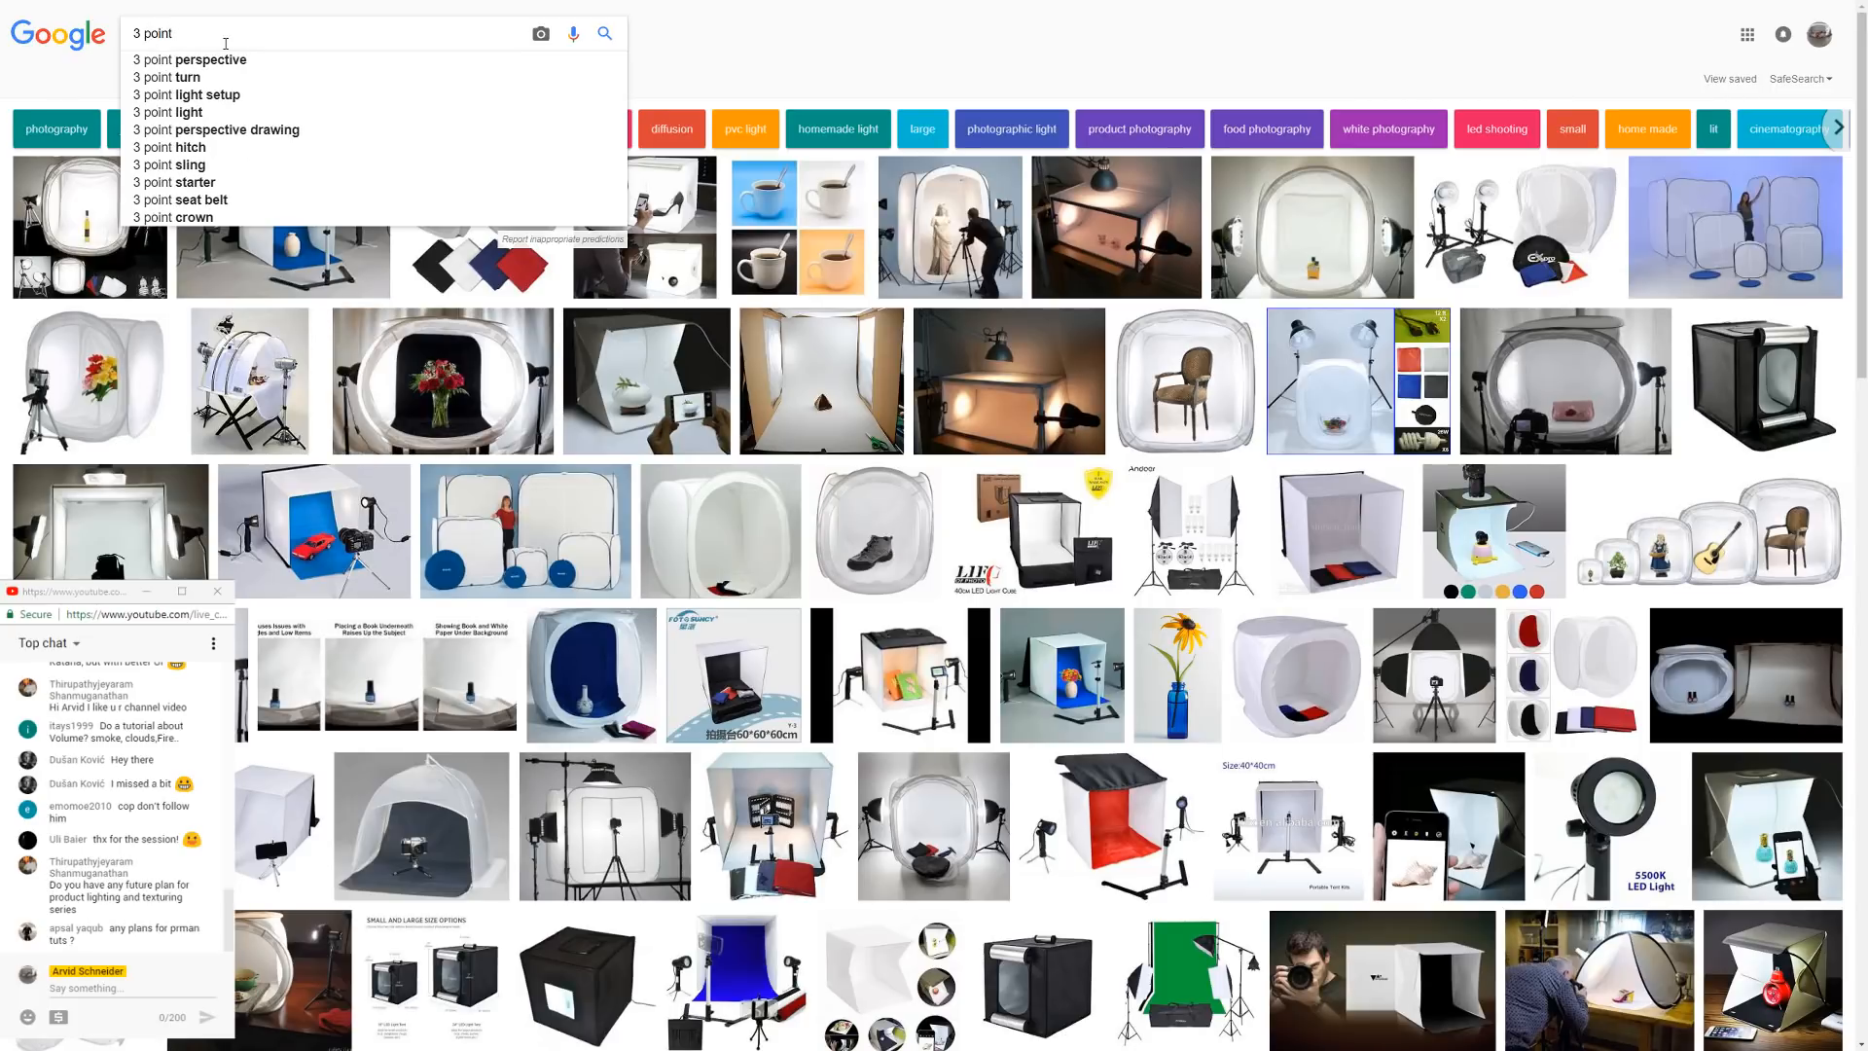
{"action": "type", "text": "lighting"}
{"action": "key", "text": "Return"}
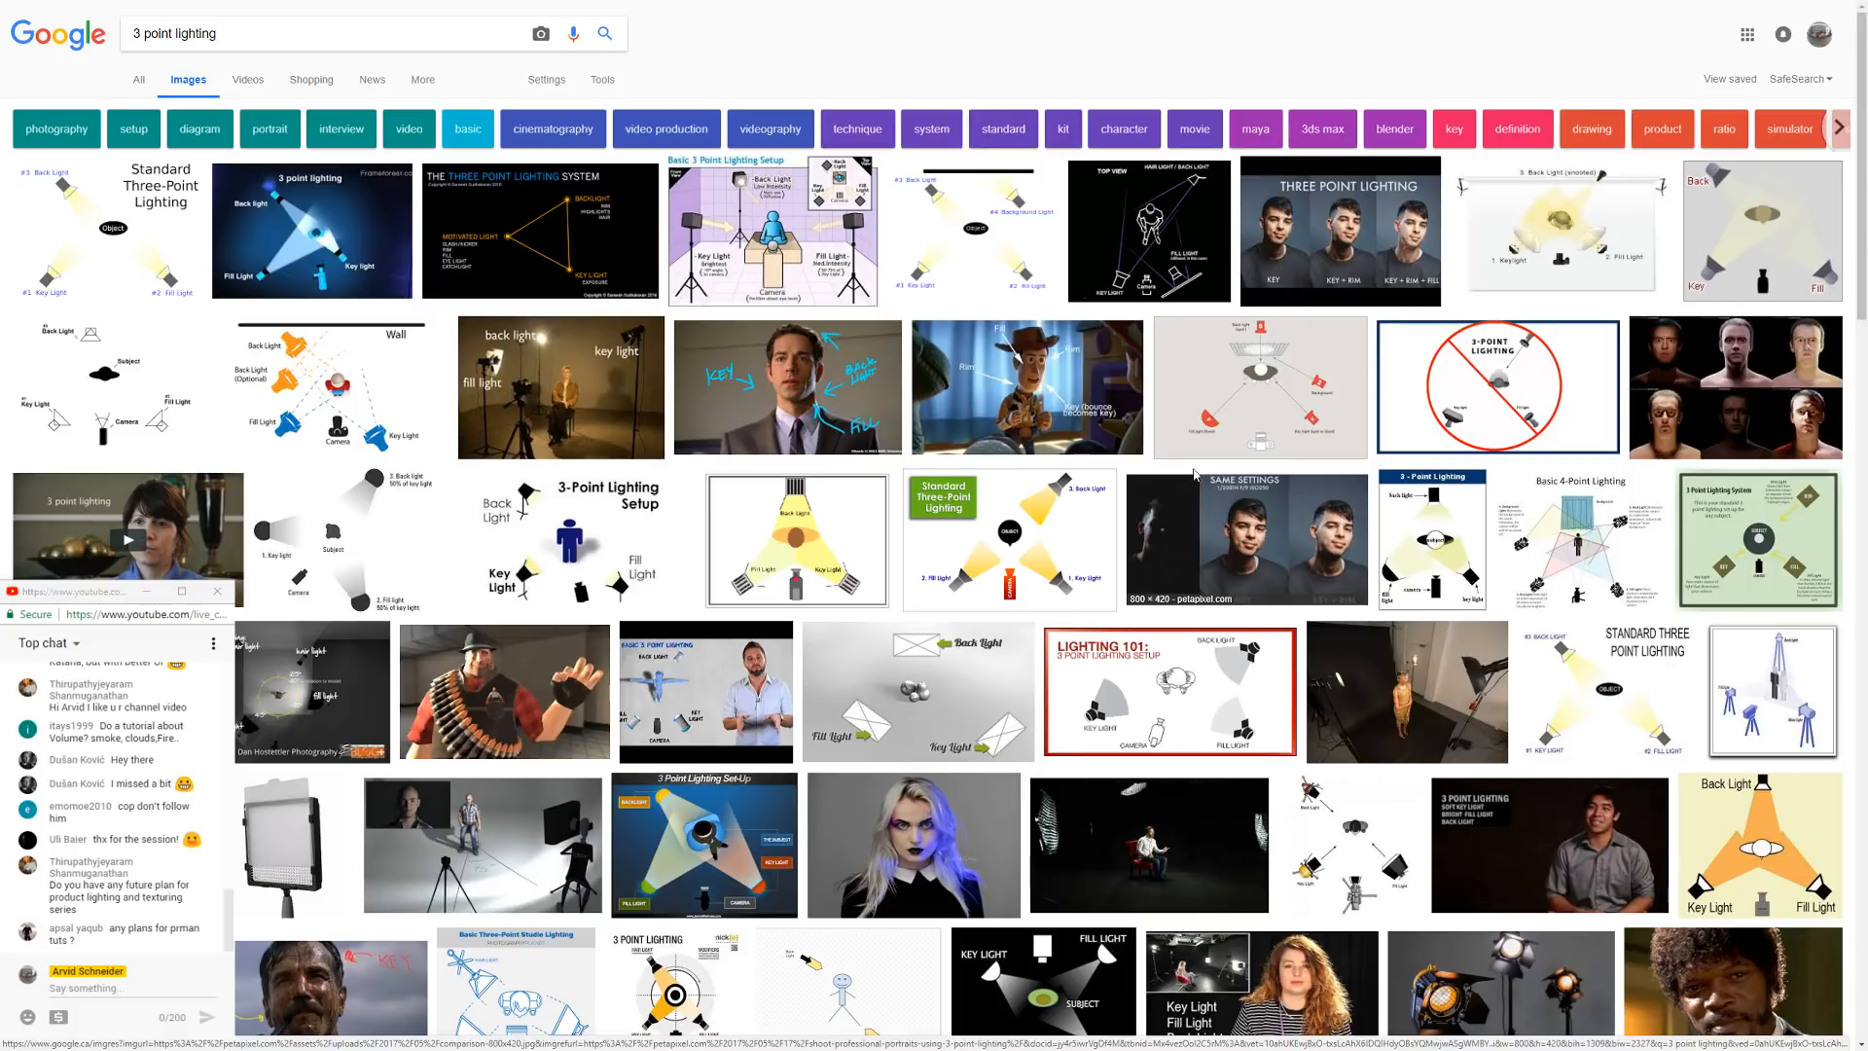
Examine the portrait comparison of key, rim and fill lighting in the image preview, close it, and return to Maya
{"action": "left_click", "coordinate": [1311, 213]}
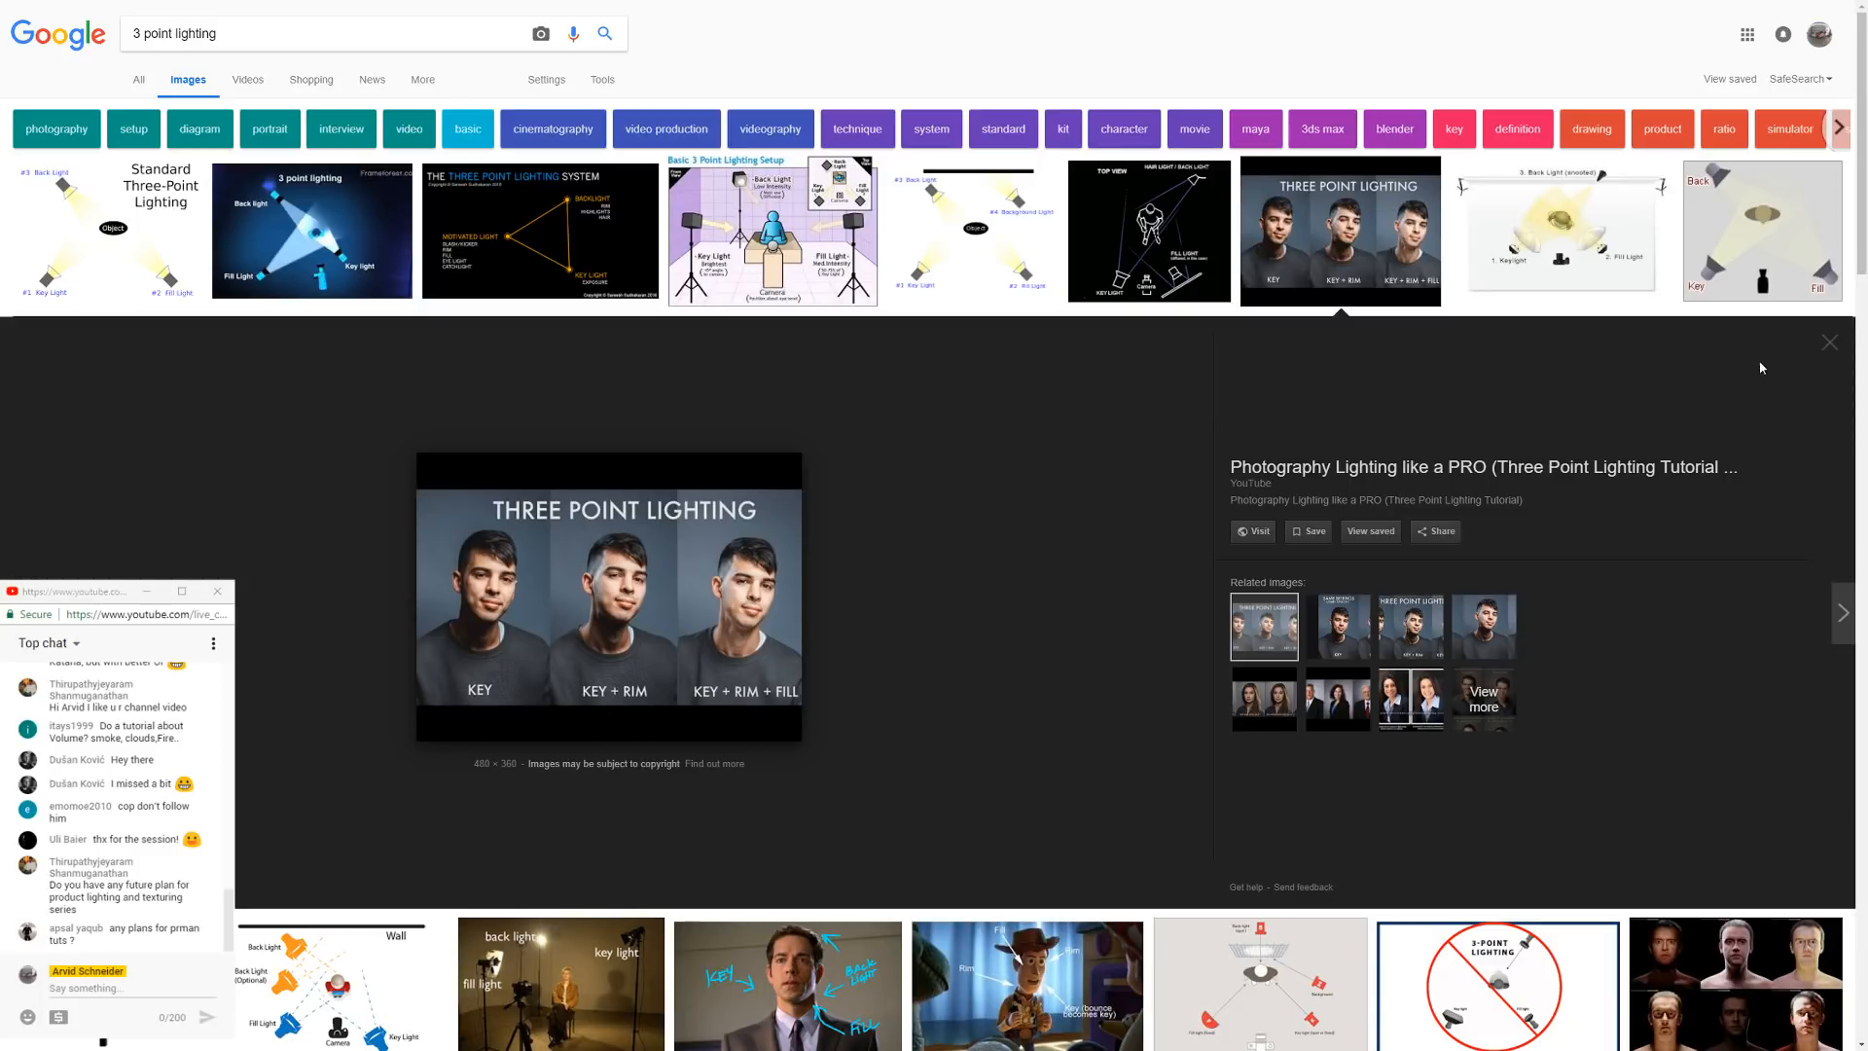
{"action": "left_click", "coordinate": [1829, 343]}
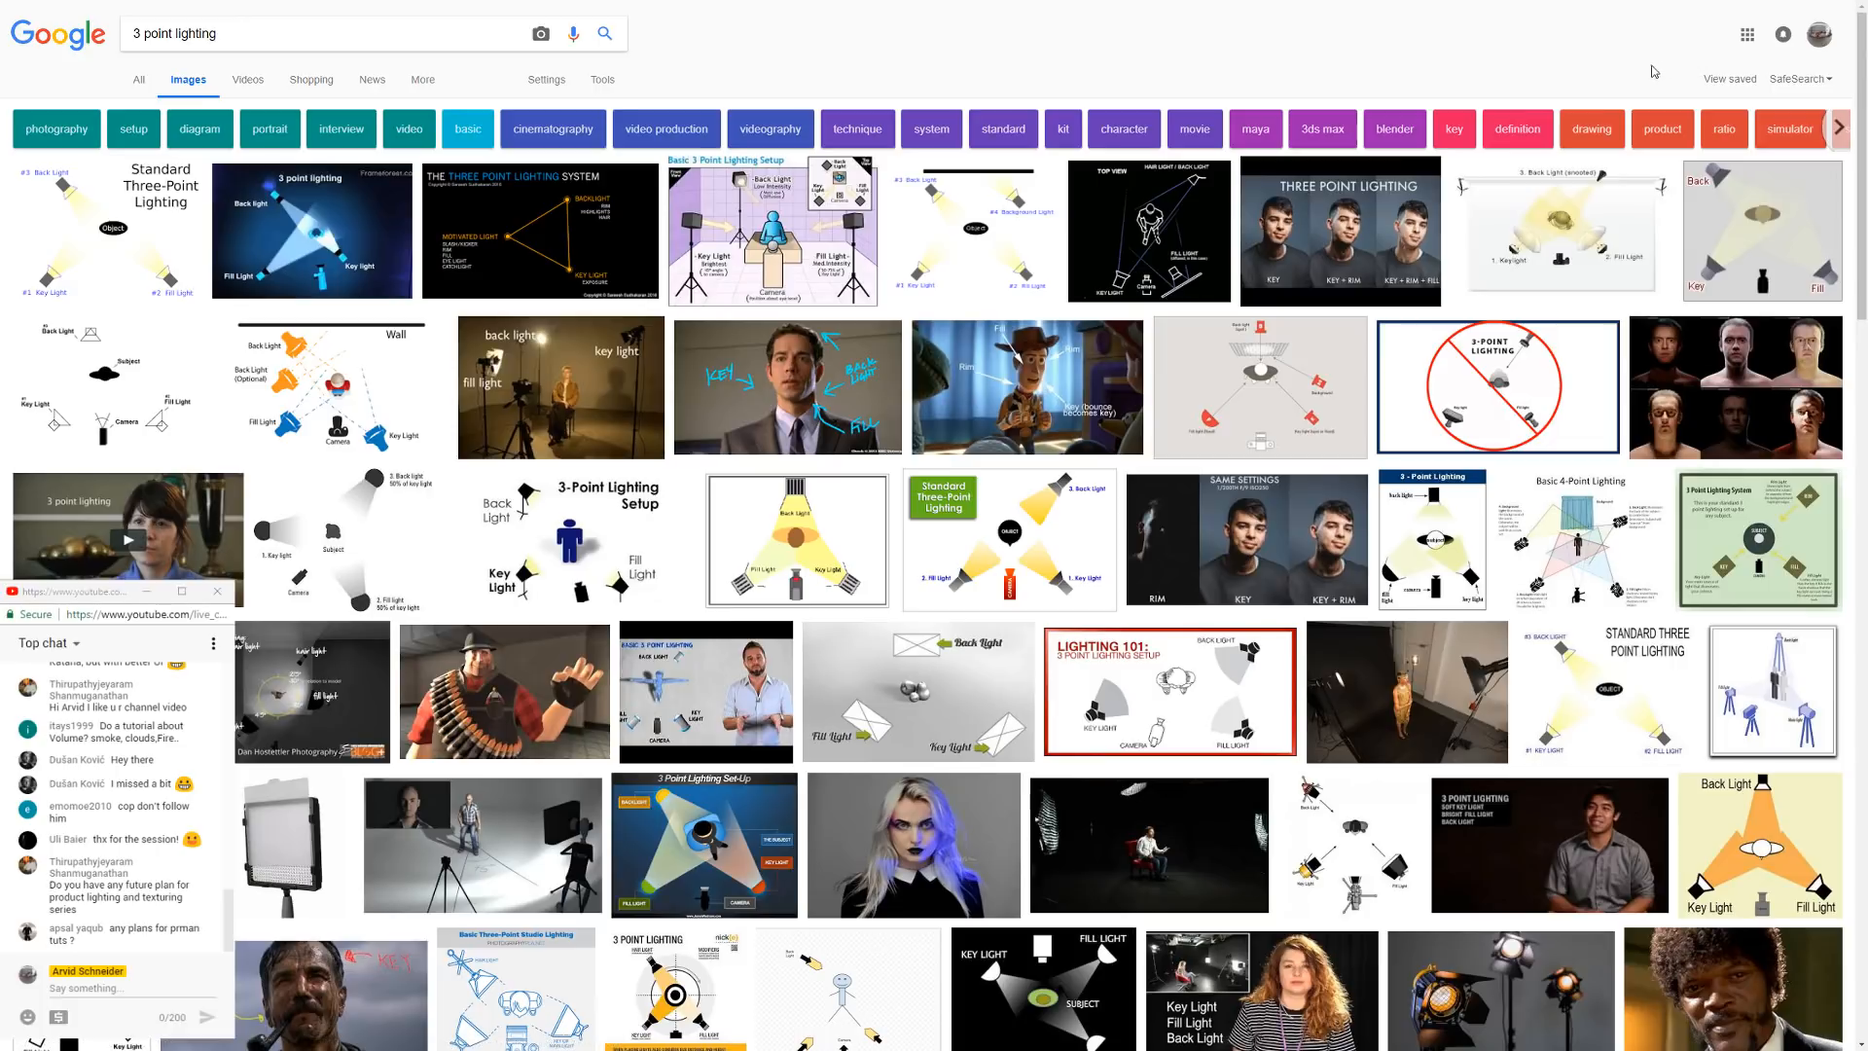
{"action": "key", "text": "F11"}
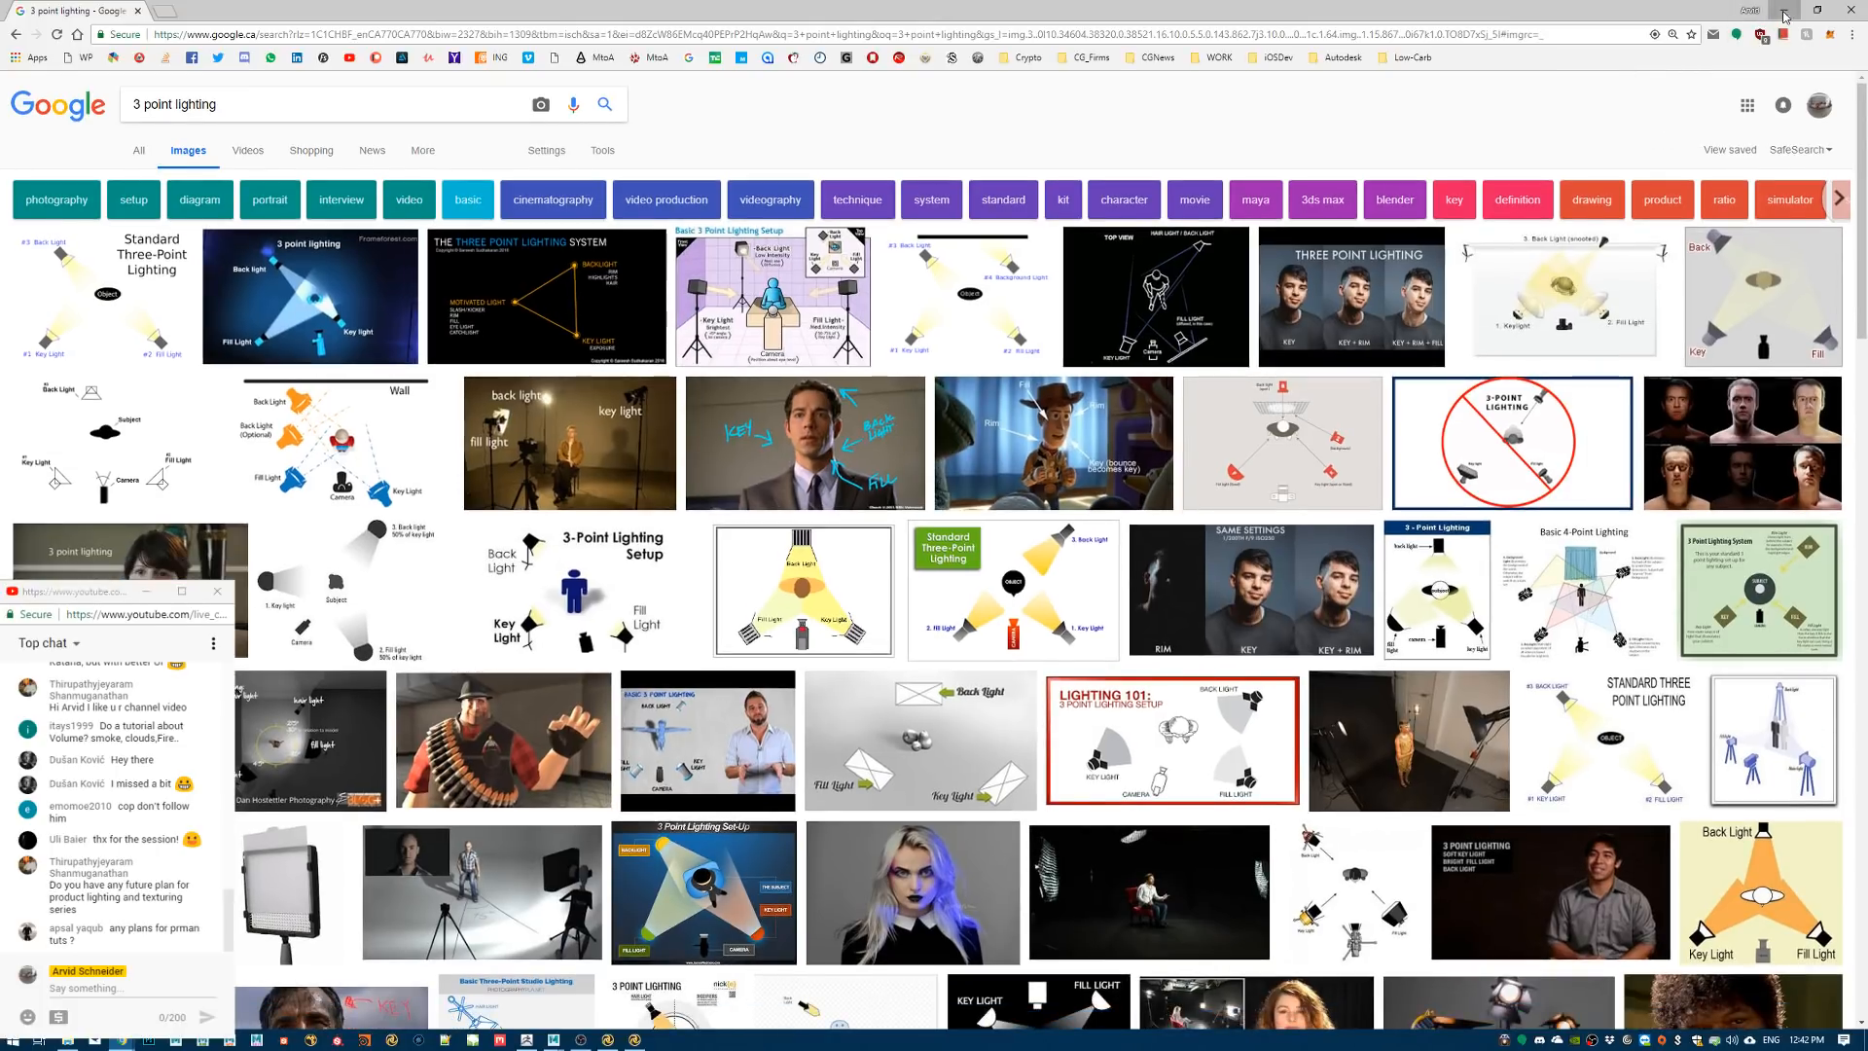
{"action": "left_click", "coordinate": [1783, 10]}
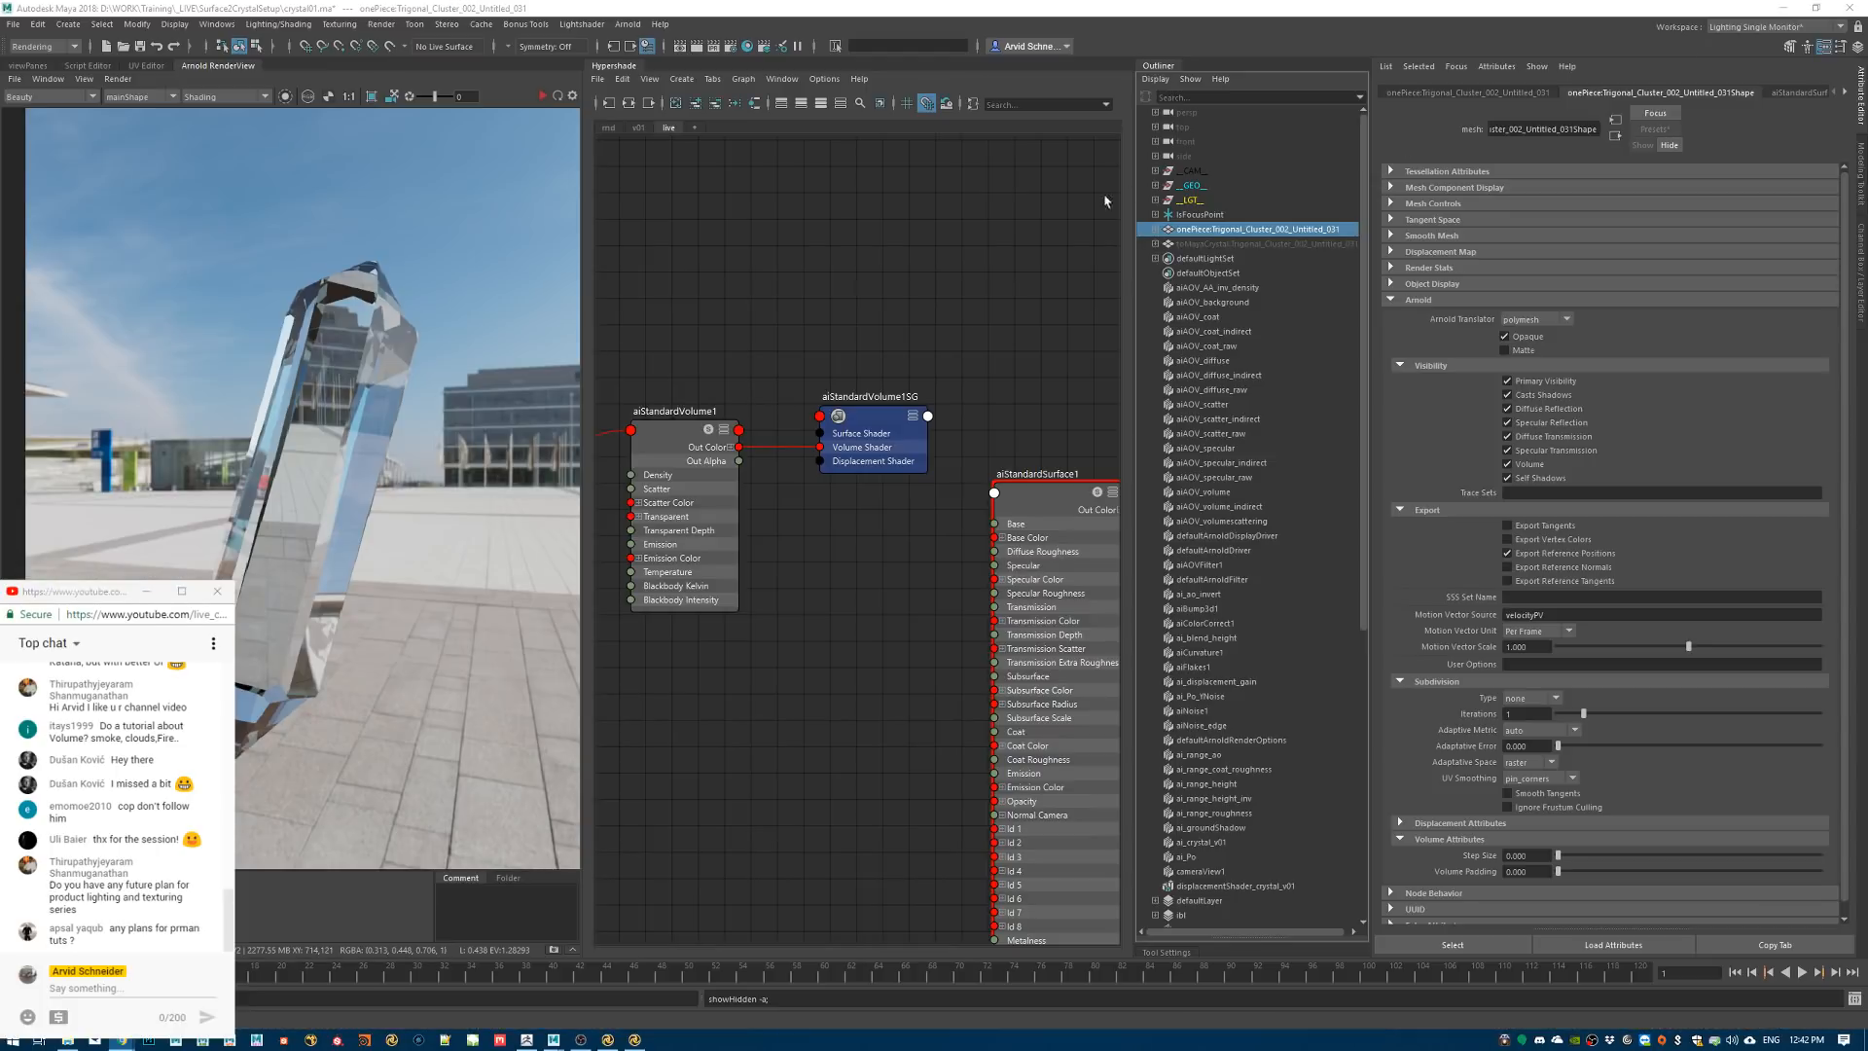
{"action": "left_click", "coordinate": [578, 25]}
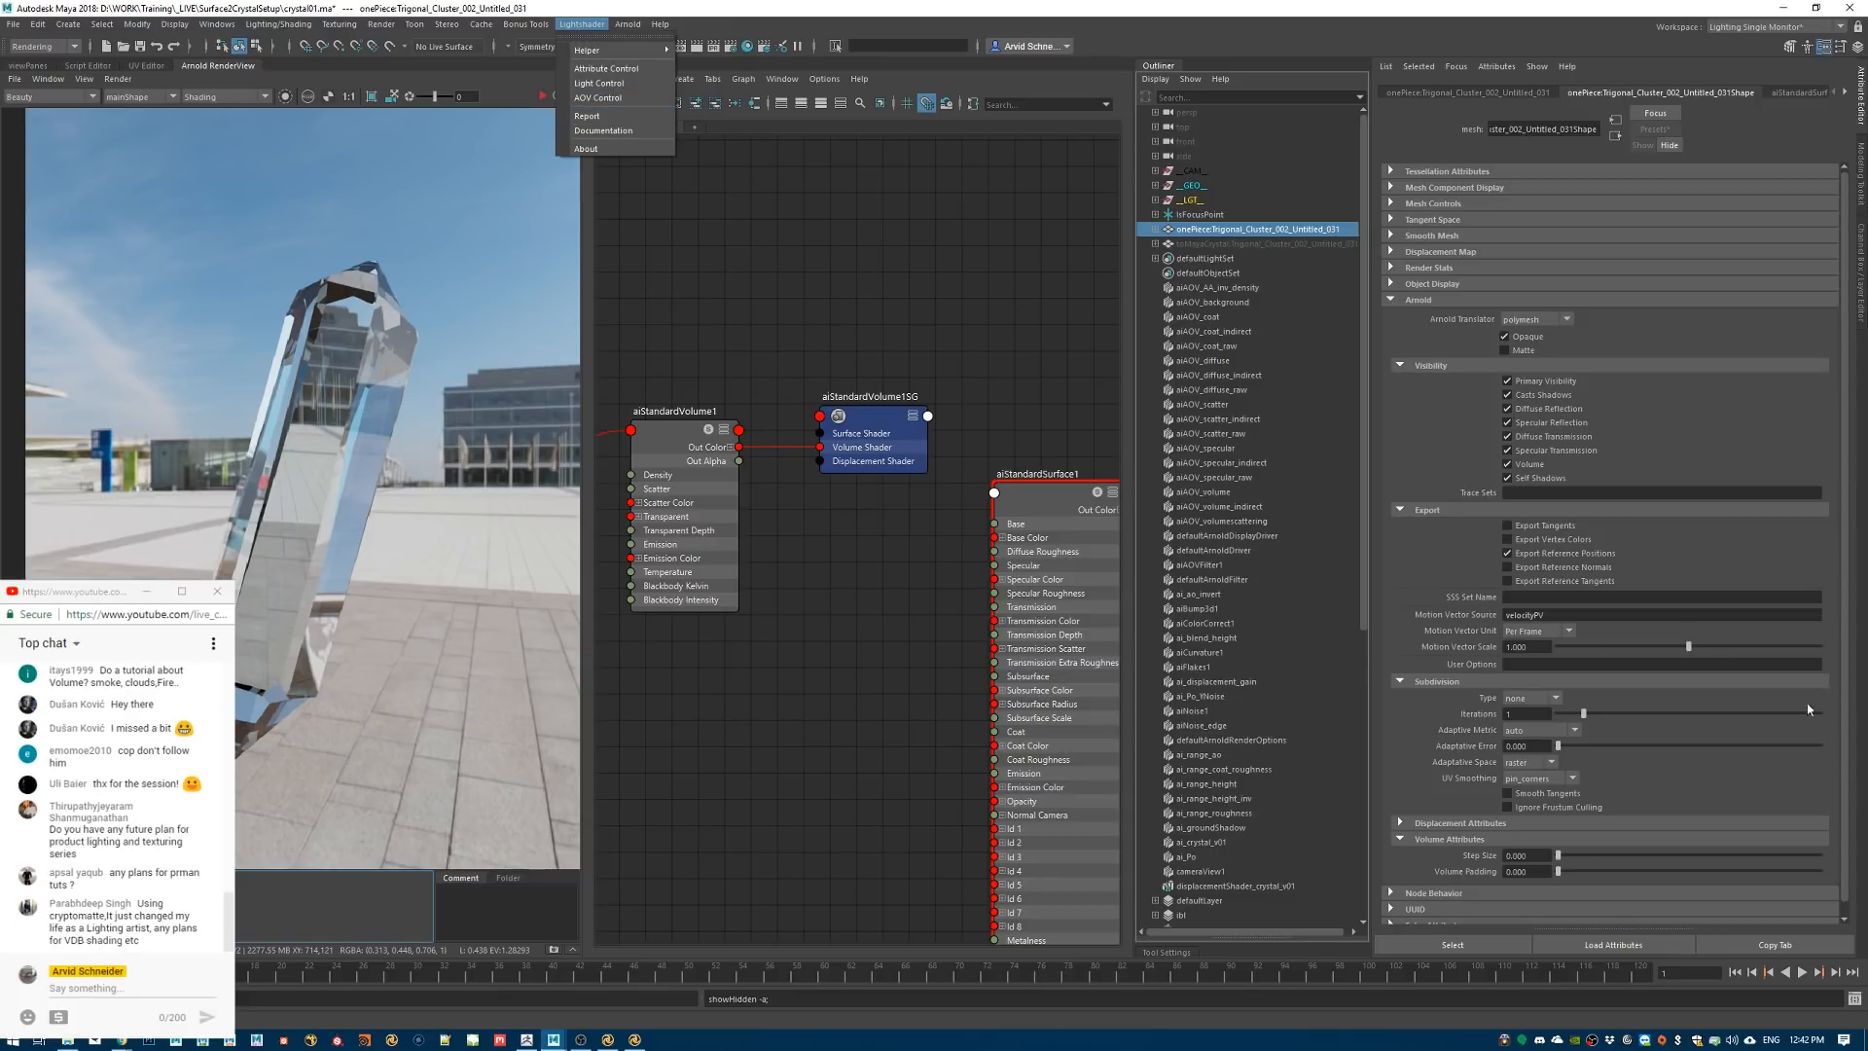
{"action": "left_click", "coordinate": [134, 937]}
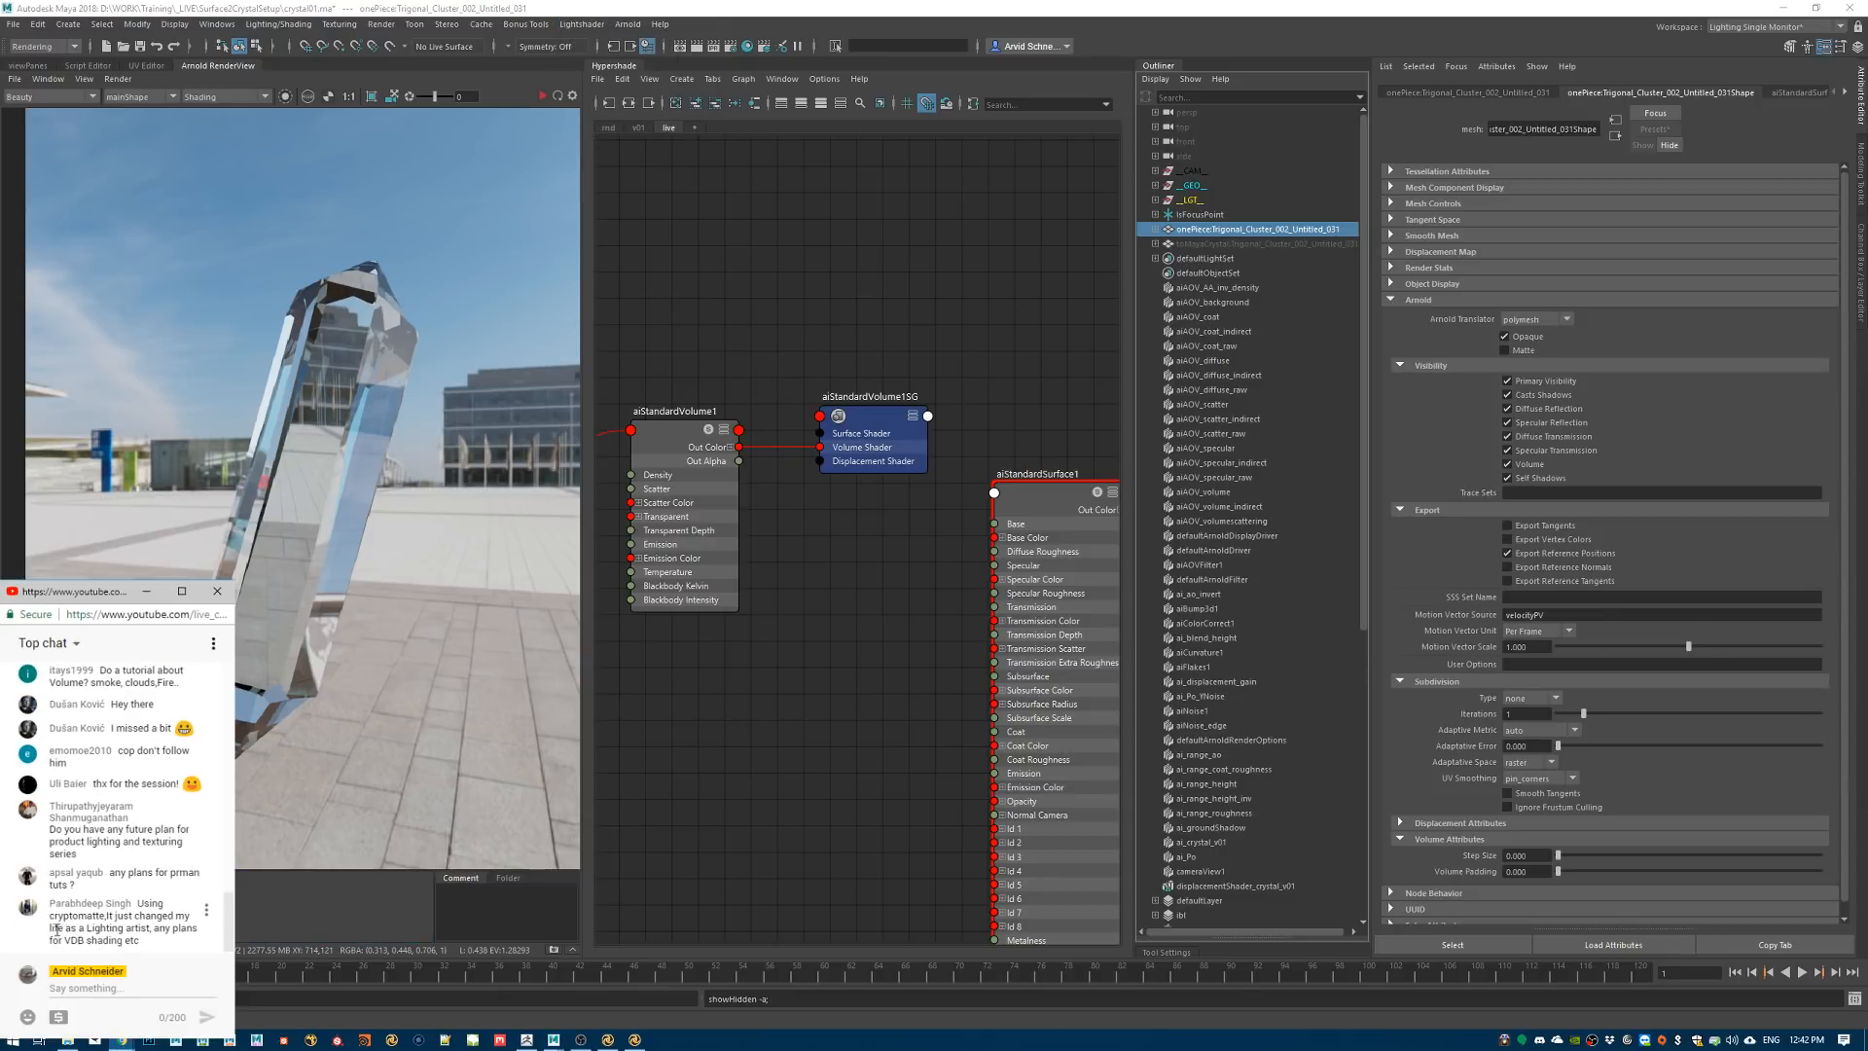
{"action": "left_click_drag", "start_coordinate": [52, 930], "coordinate": [137, 905]}
{"action": "left_click", "coordinate": [136, 943]}
{"action": "left_click", "coordinate": [131, 911]}
{"action": "left_click_drag", "start_coordinate": [60, 941], "coordinate": [126, 944]}
{"action": "left_click", "coordinate": [127, 945]}
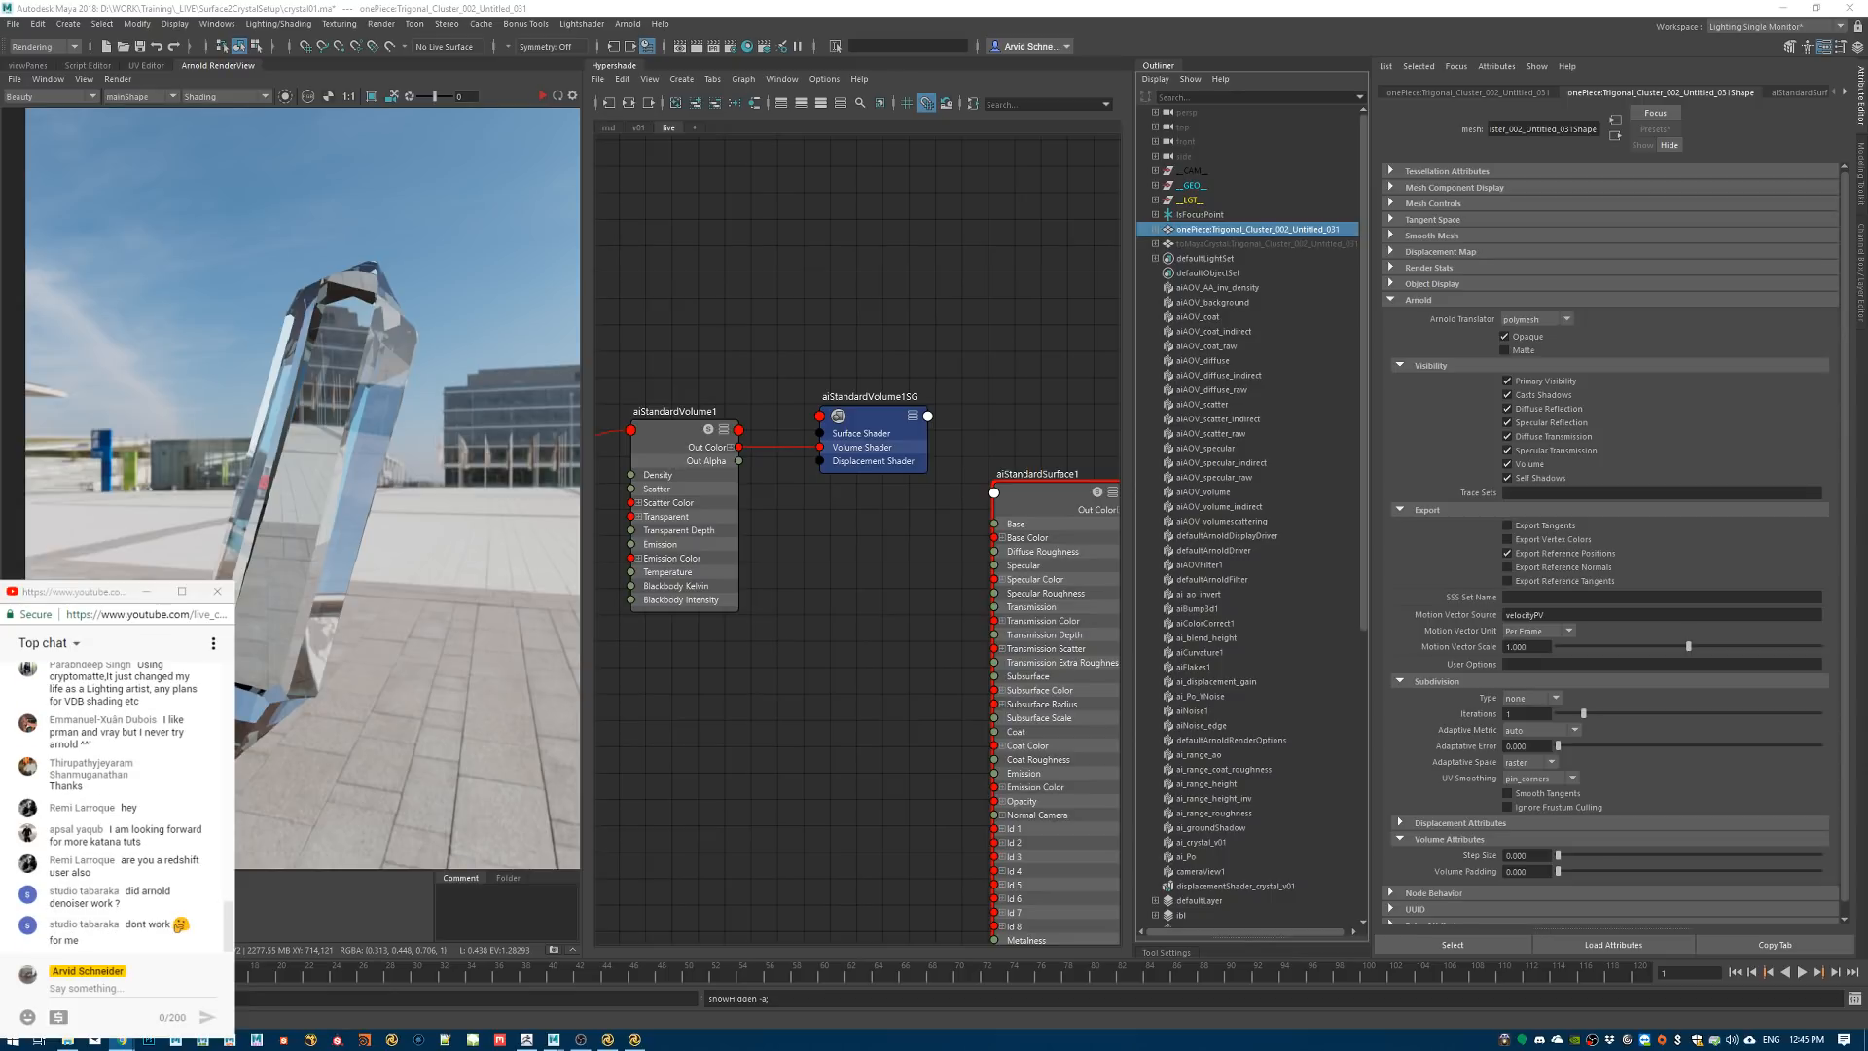
Review the Optix denoiser and system options in the Arnold render settings, then close the settings
{"action": "left_click", "coordinate": [733, 49]}
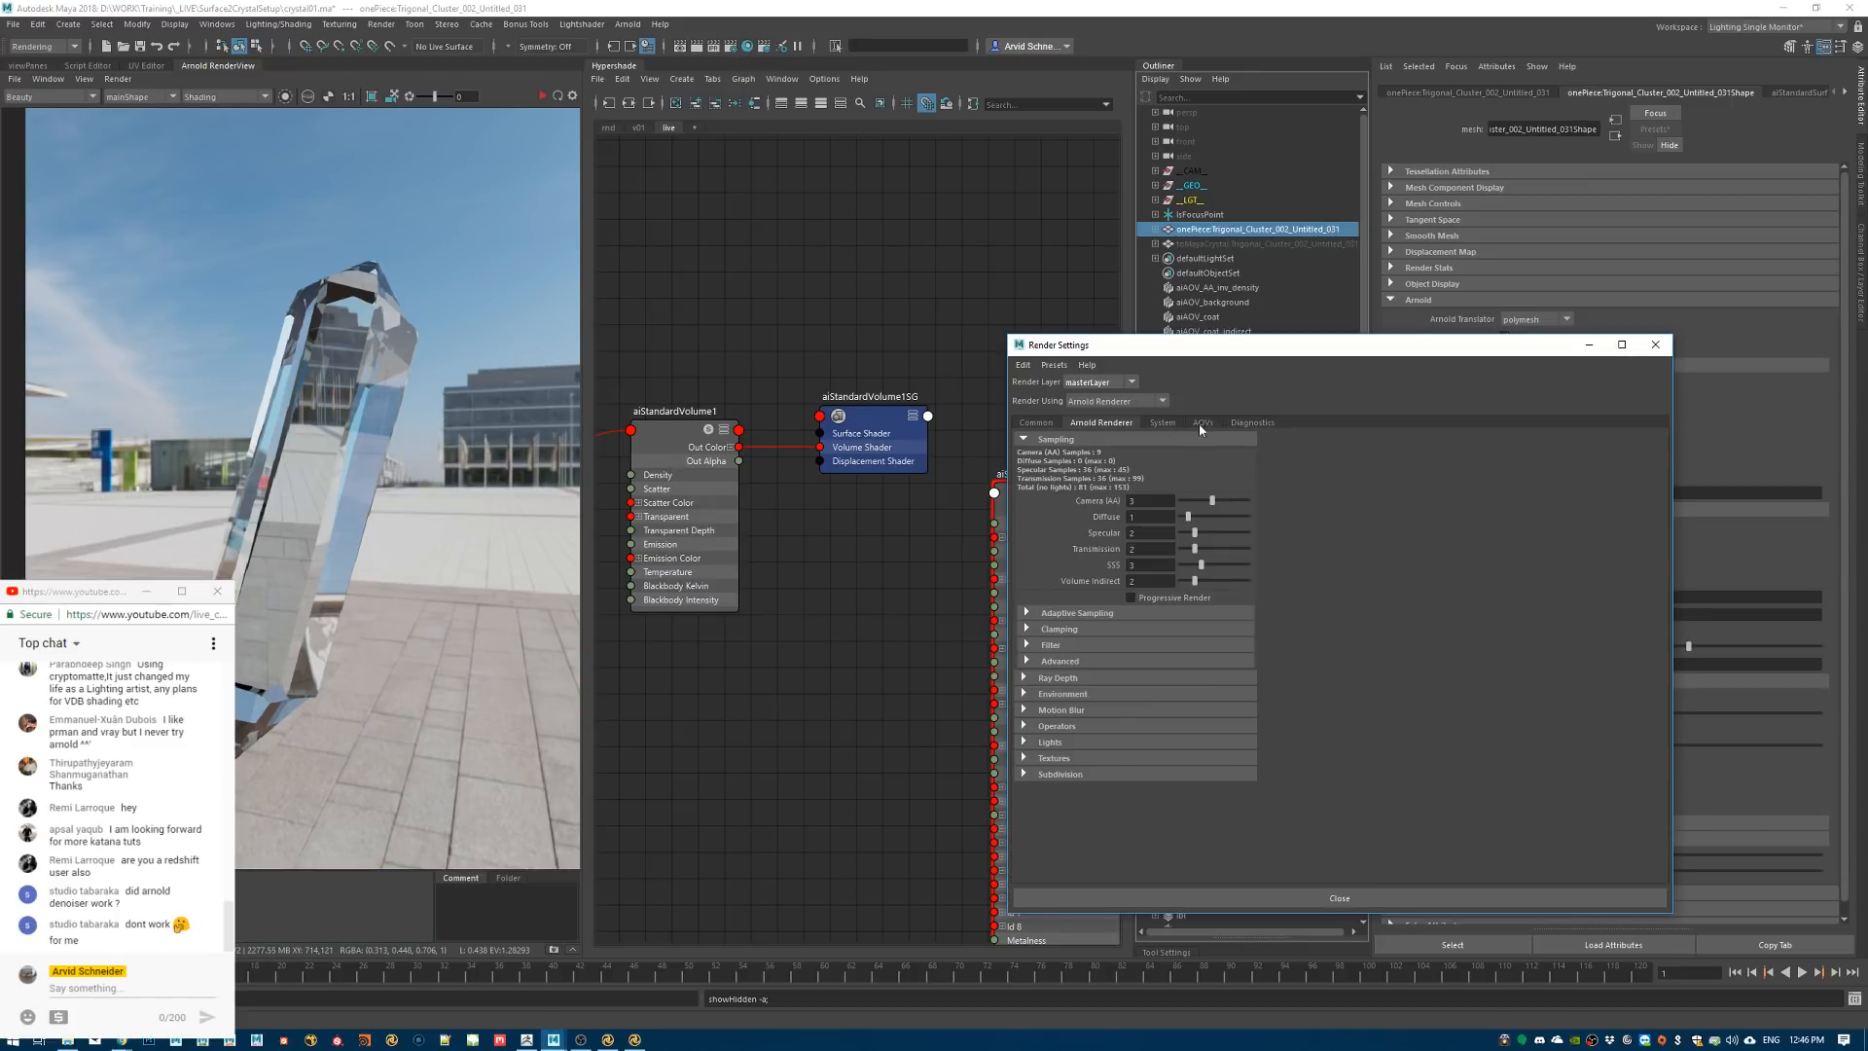
{"action": "left_click", "coordinate": [1201, 424]}
{"action": "left_click", "coordinate": [1163, 425]}
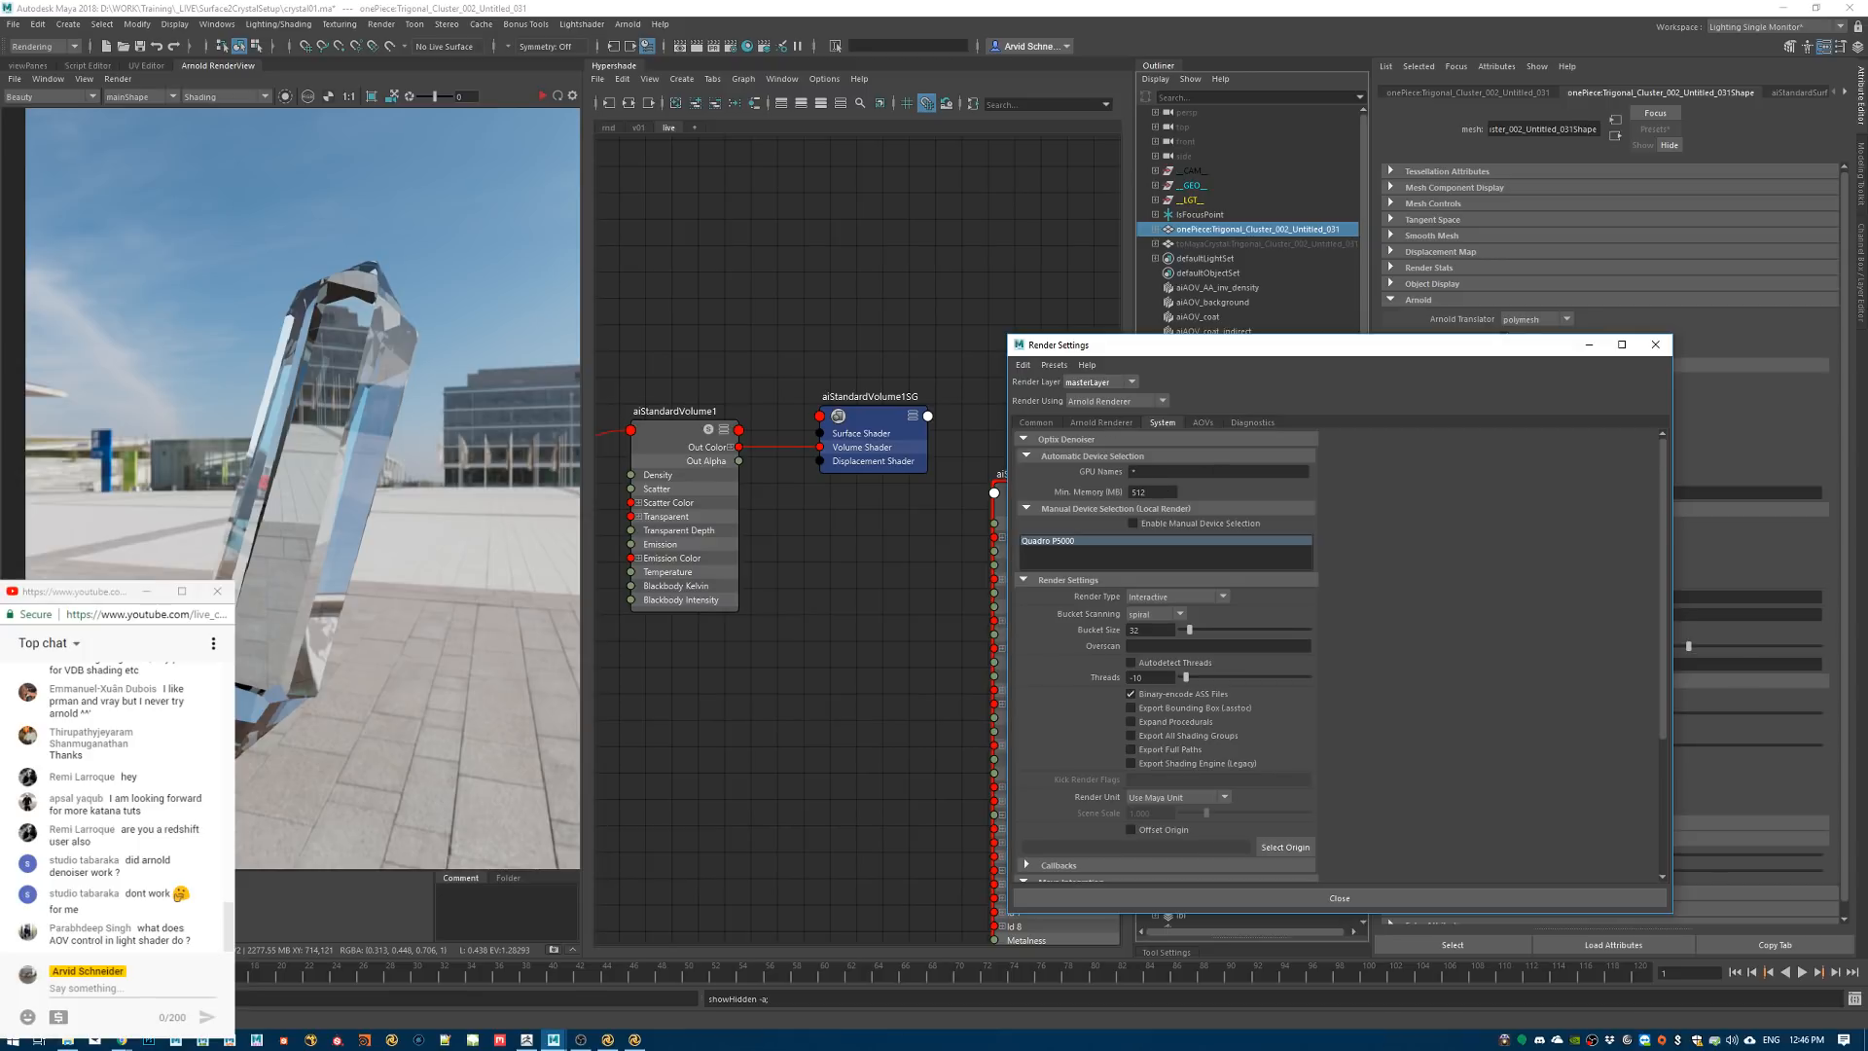
{"action": "left_click", "coordinate": [1655, 344]}
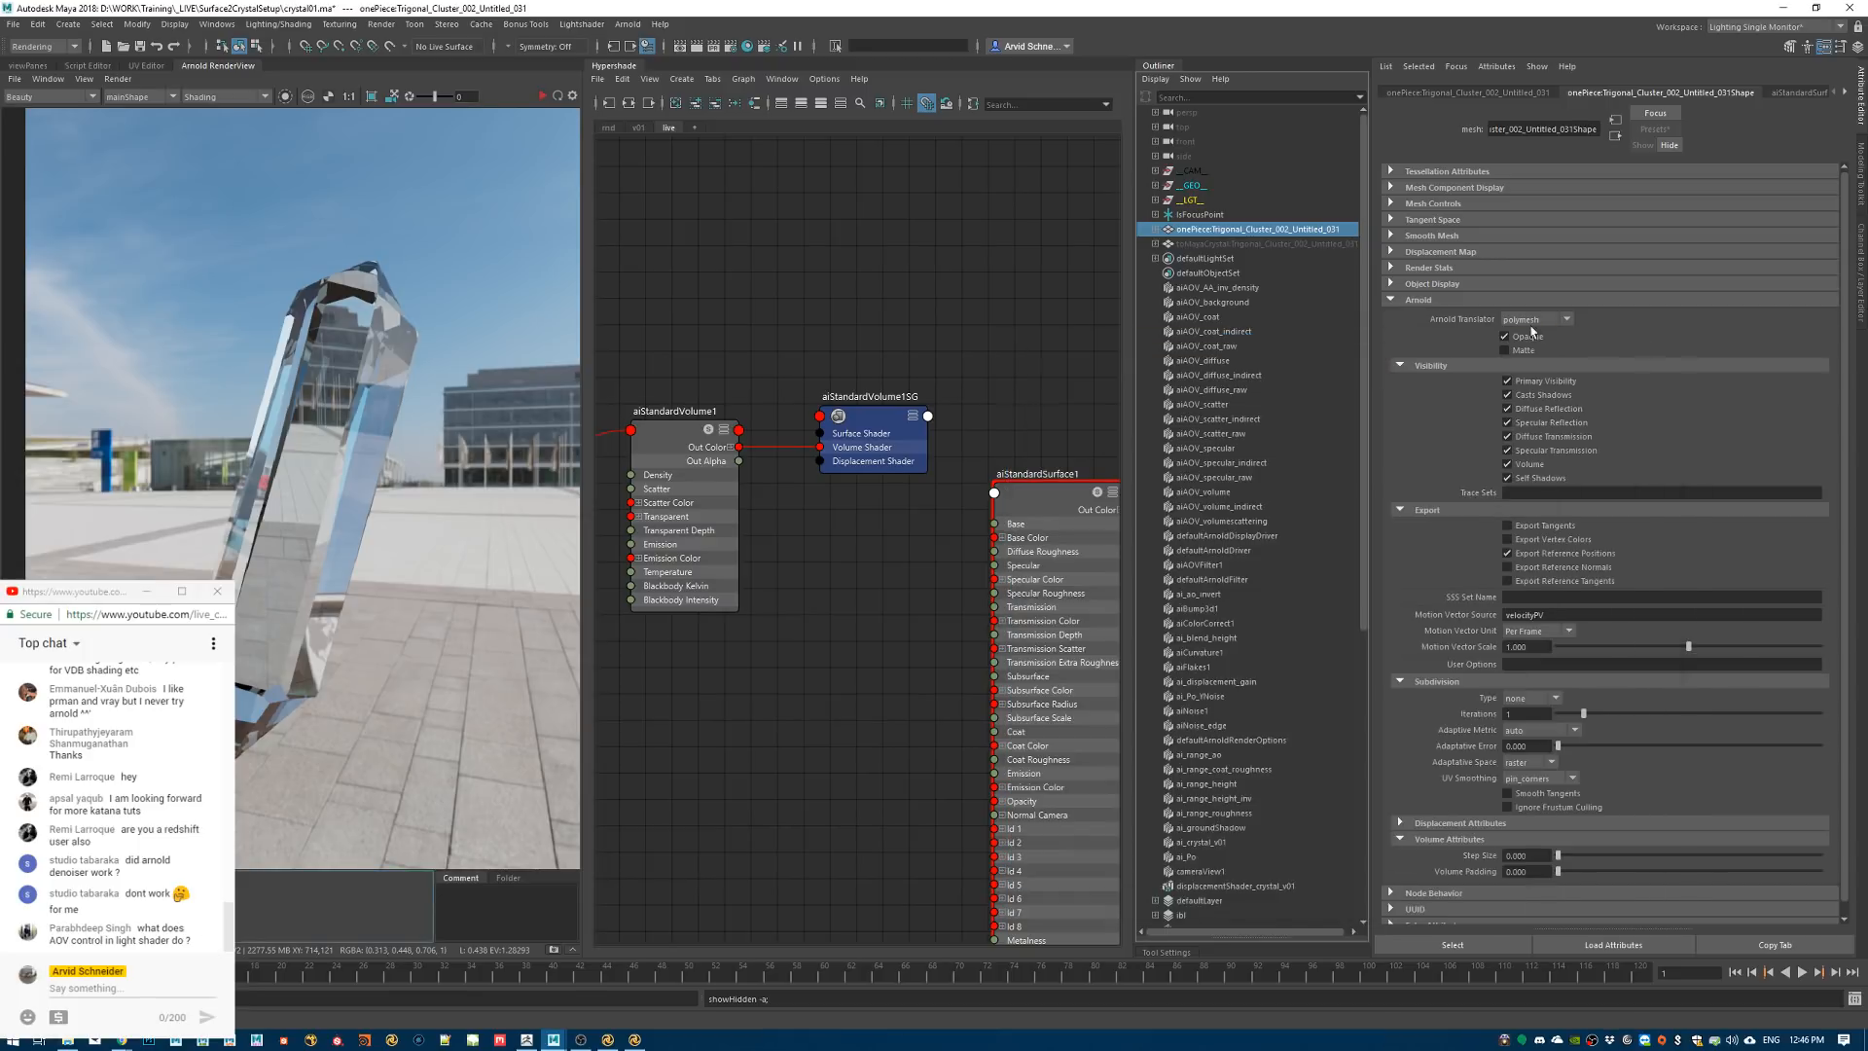
Examine the Lightshader AOV Control window and its AOV and light lists, then close it
{"action": "left_click", "coordinate": [627, 24]}
{"action": "mouse_move", "coordinate": [582, 24]}
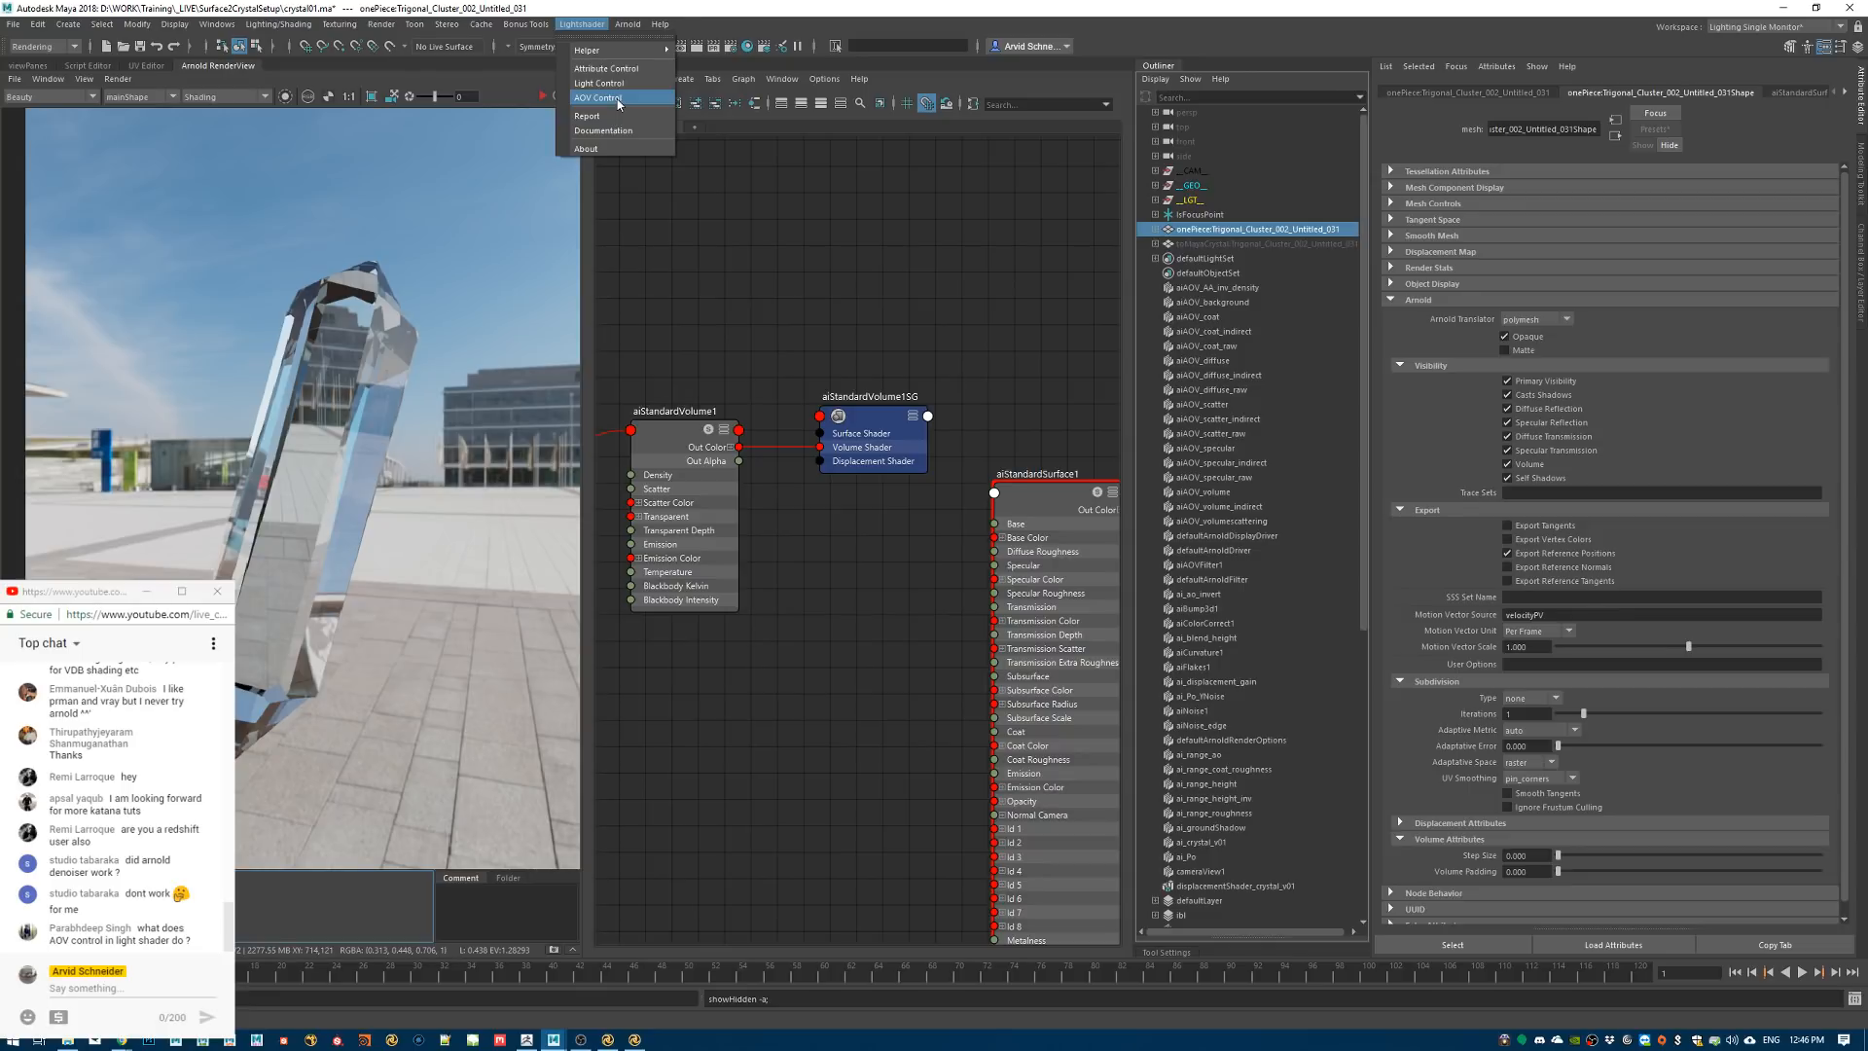
{"action": "left_click", "coordinate": [618, 99]}
{"action": "left_click_drag", "start_coordinate": [294, 134], "coordinate": [1318, 276]}
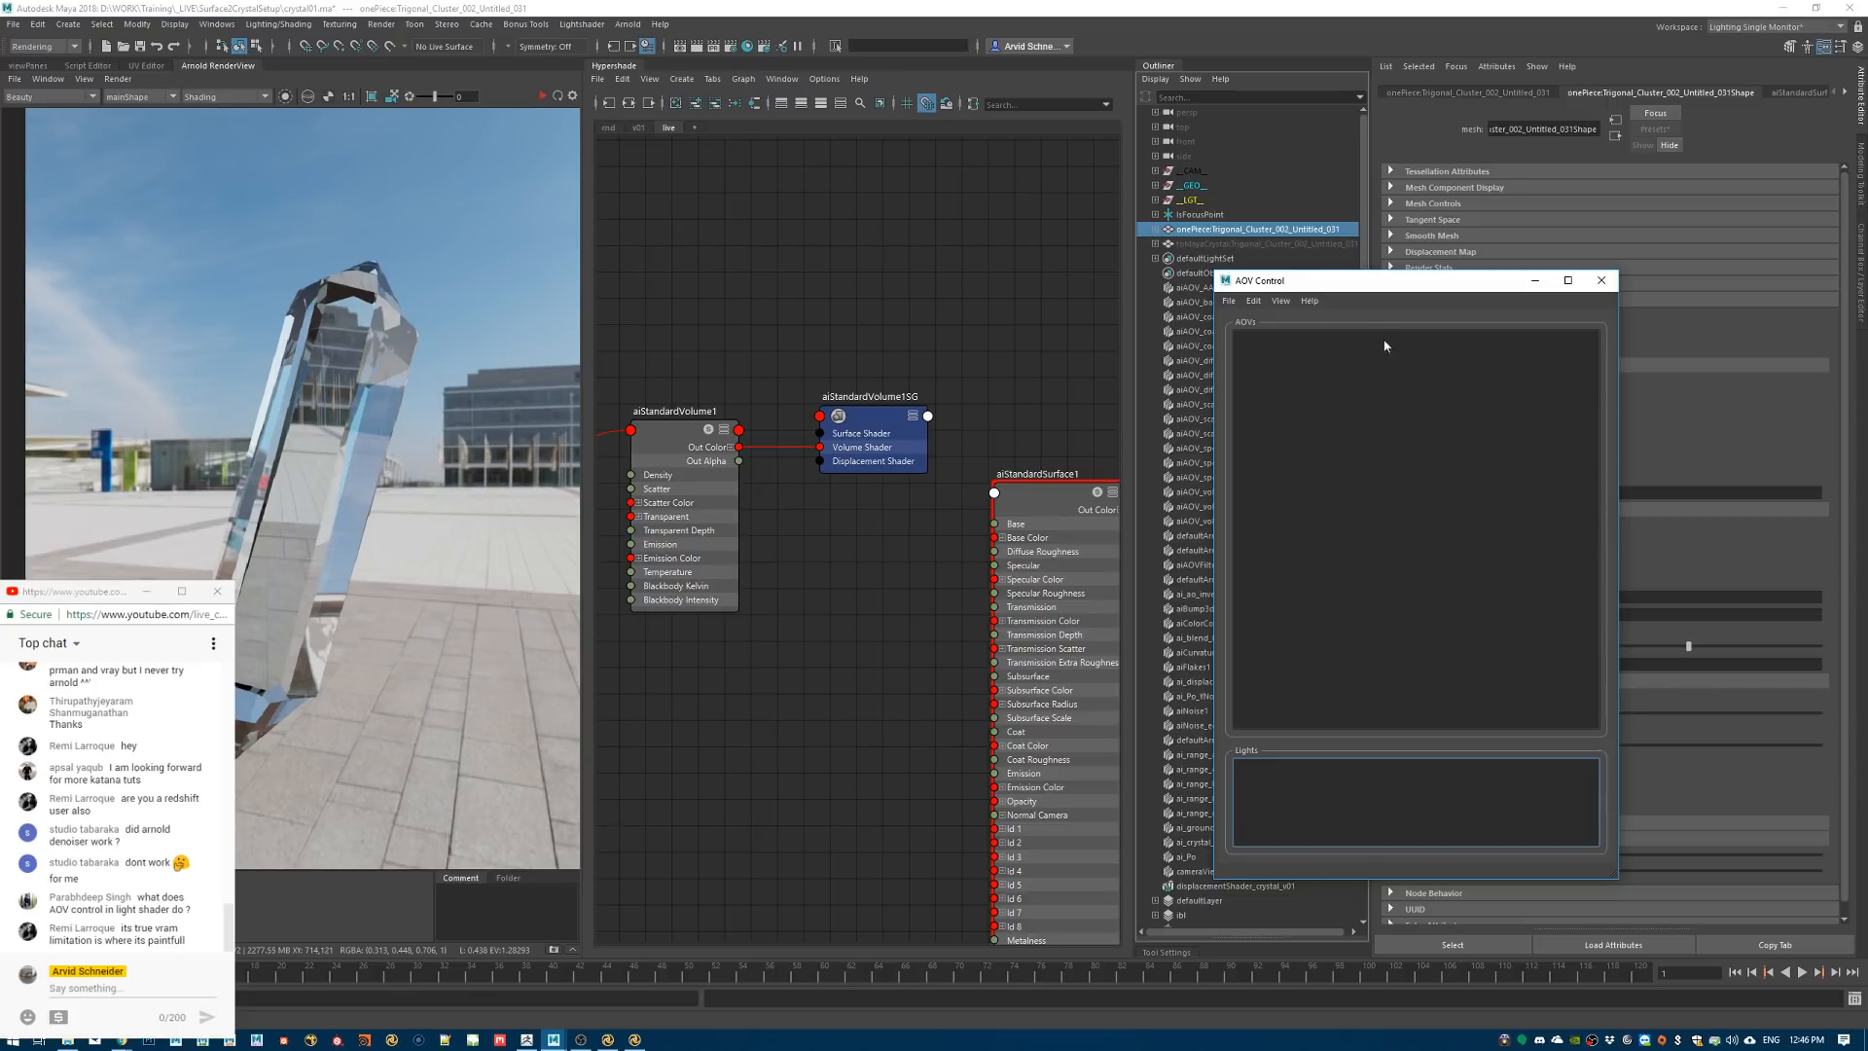
{"action": "left_click", "coordinate": [1315, 302]}
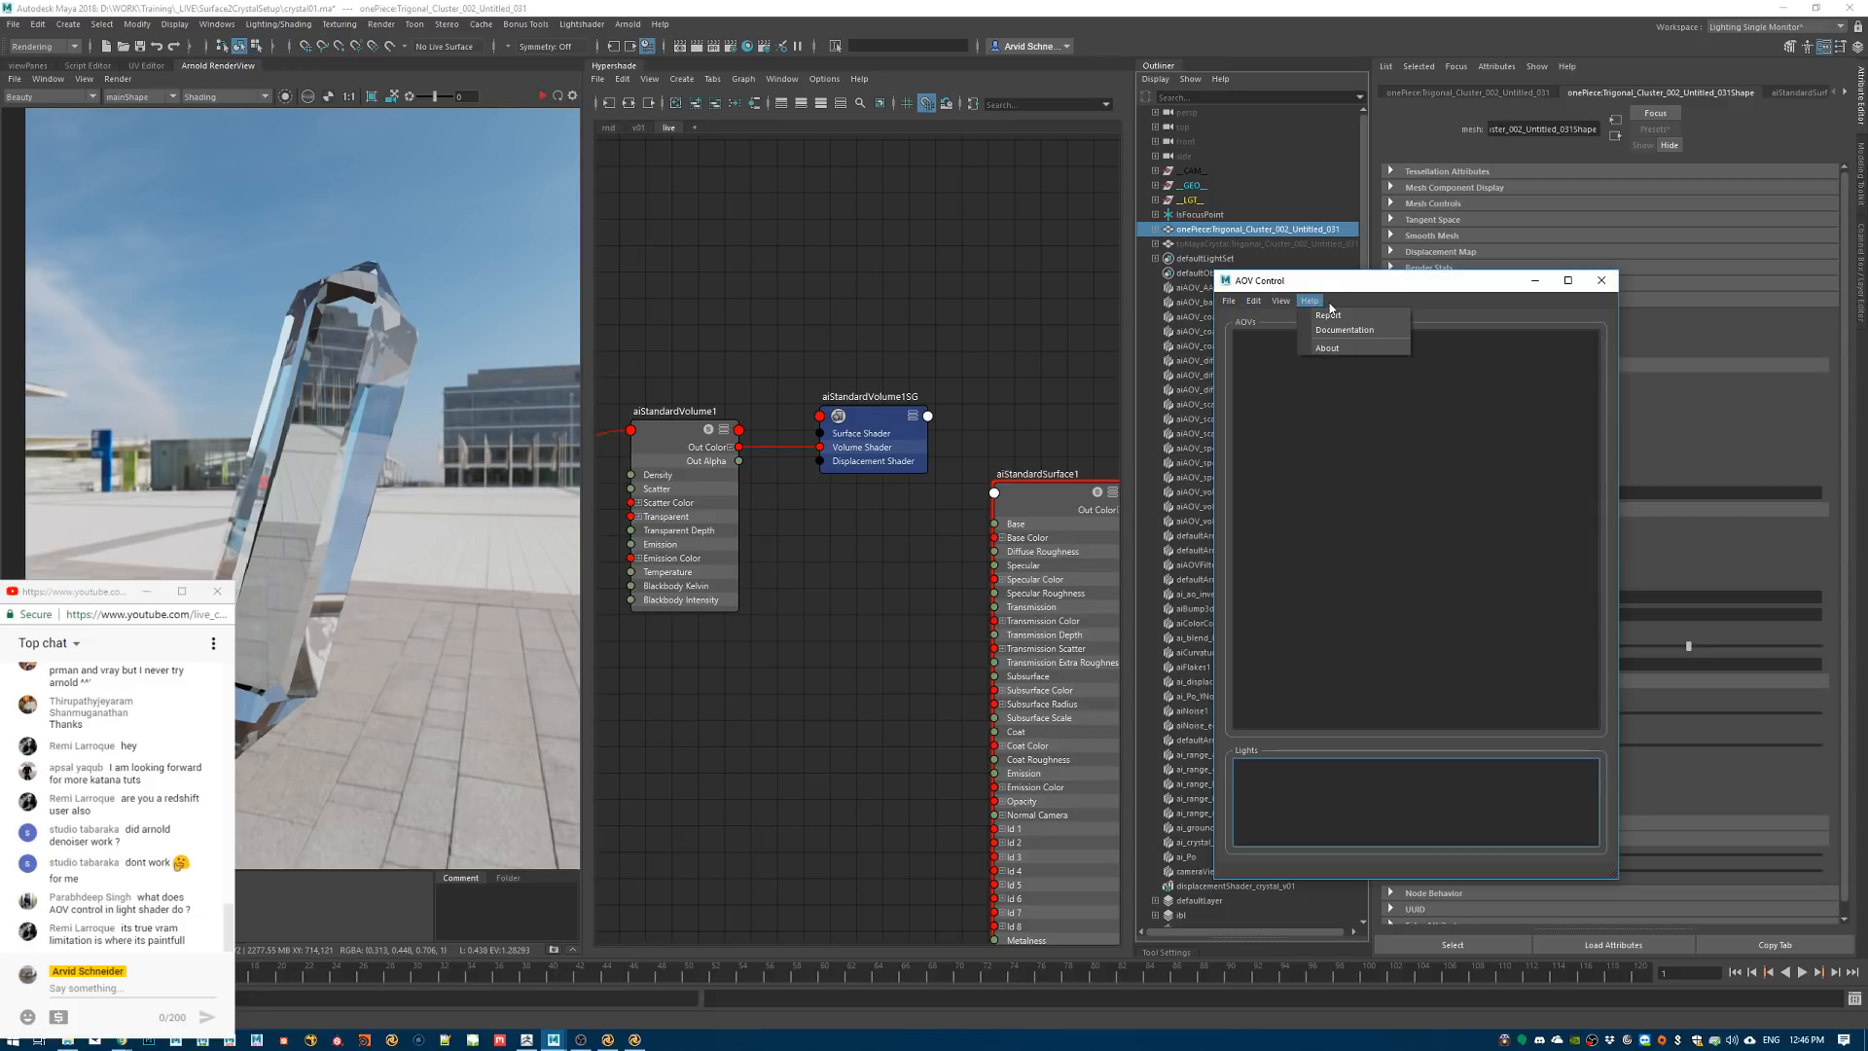
{"action": "left_click", "coordinate": [1435, 590]}
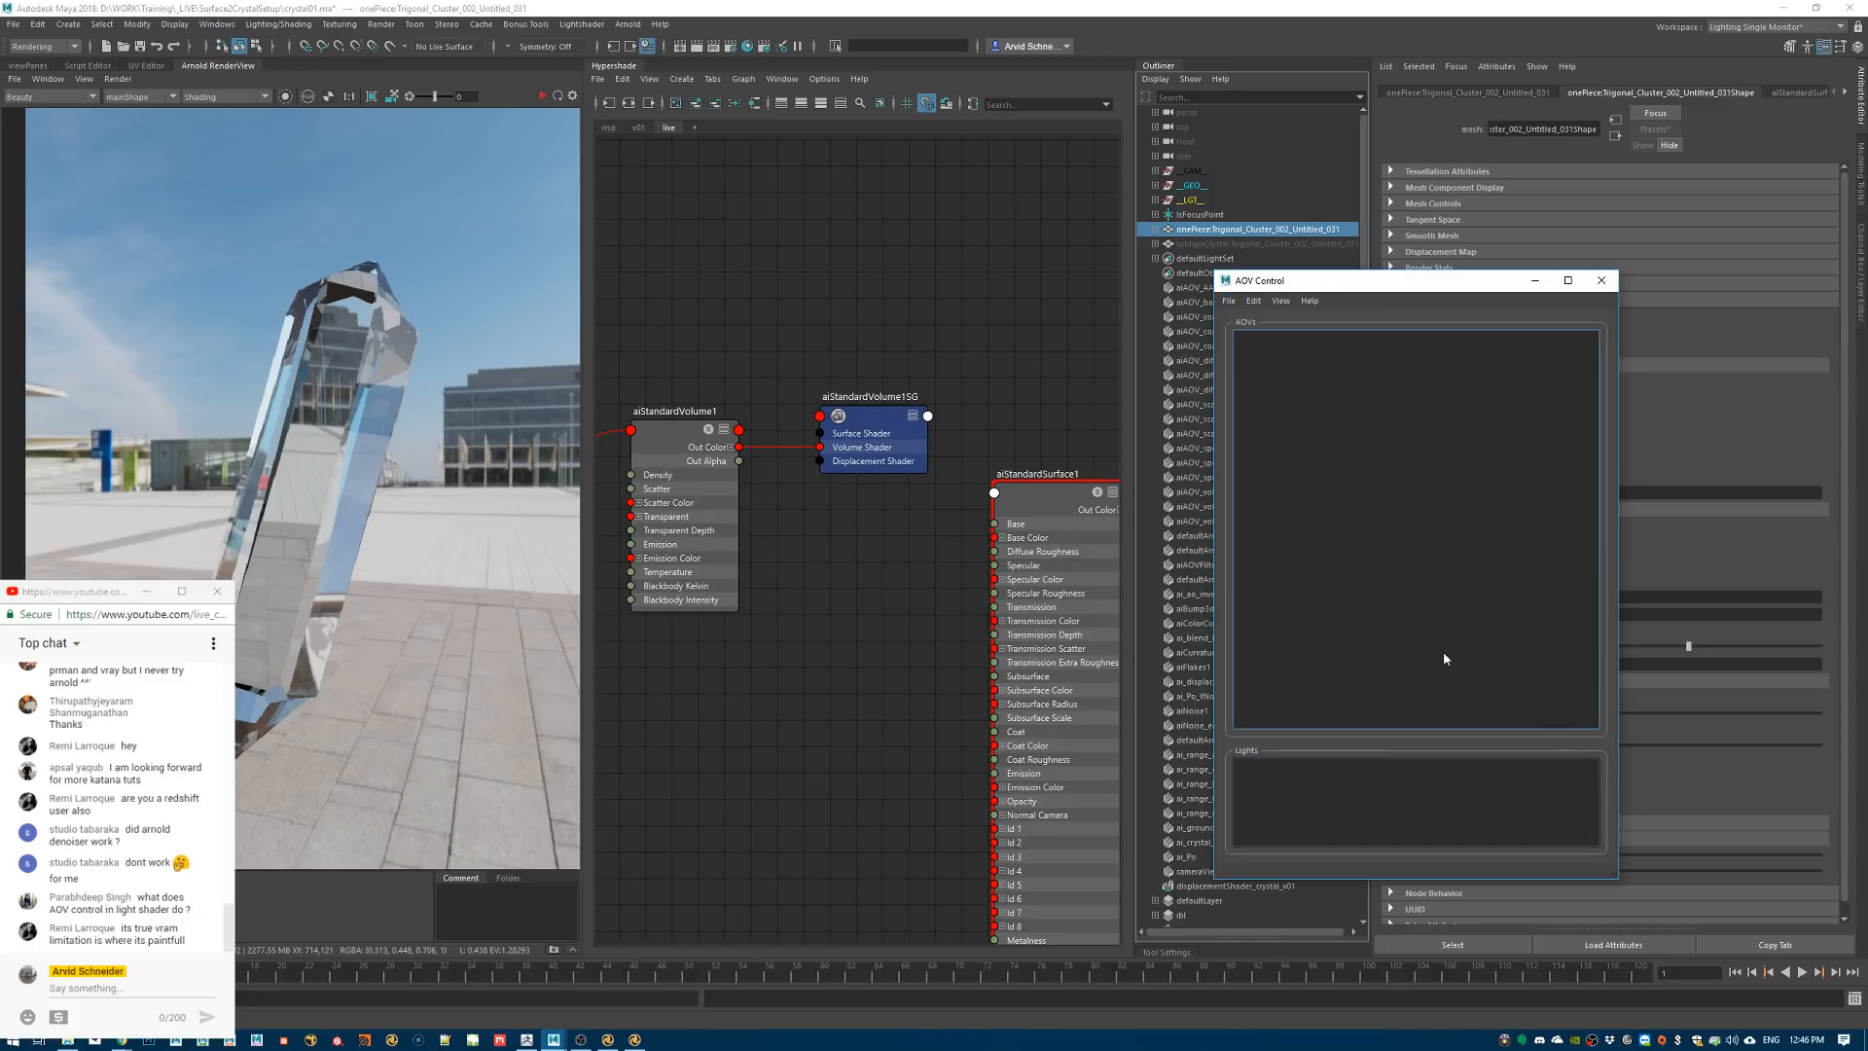
{"action": "left_click_drag", "start_coordinate": [1618, 878], "coordinate": [1672, 737]}
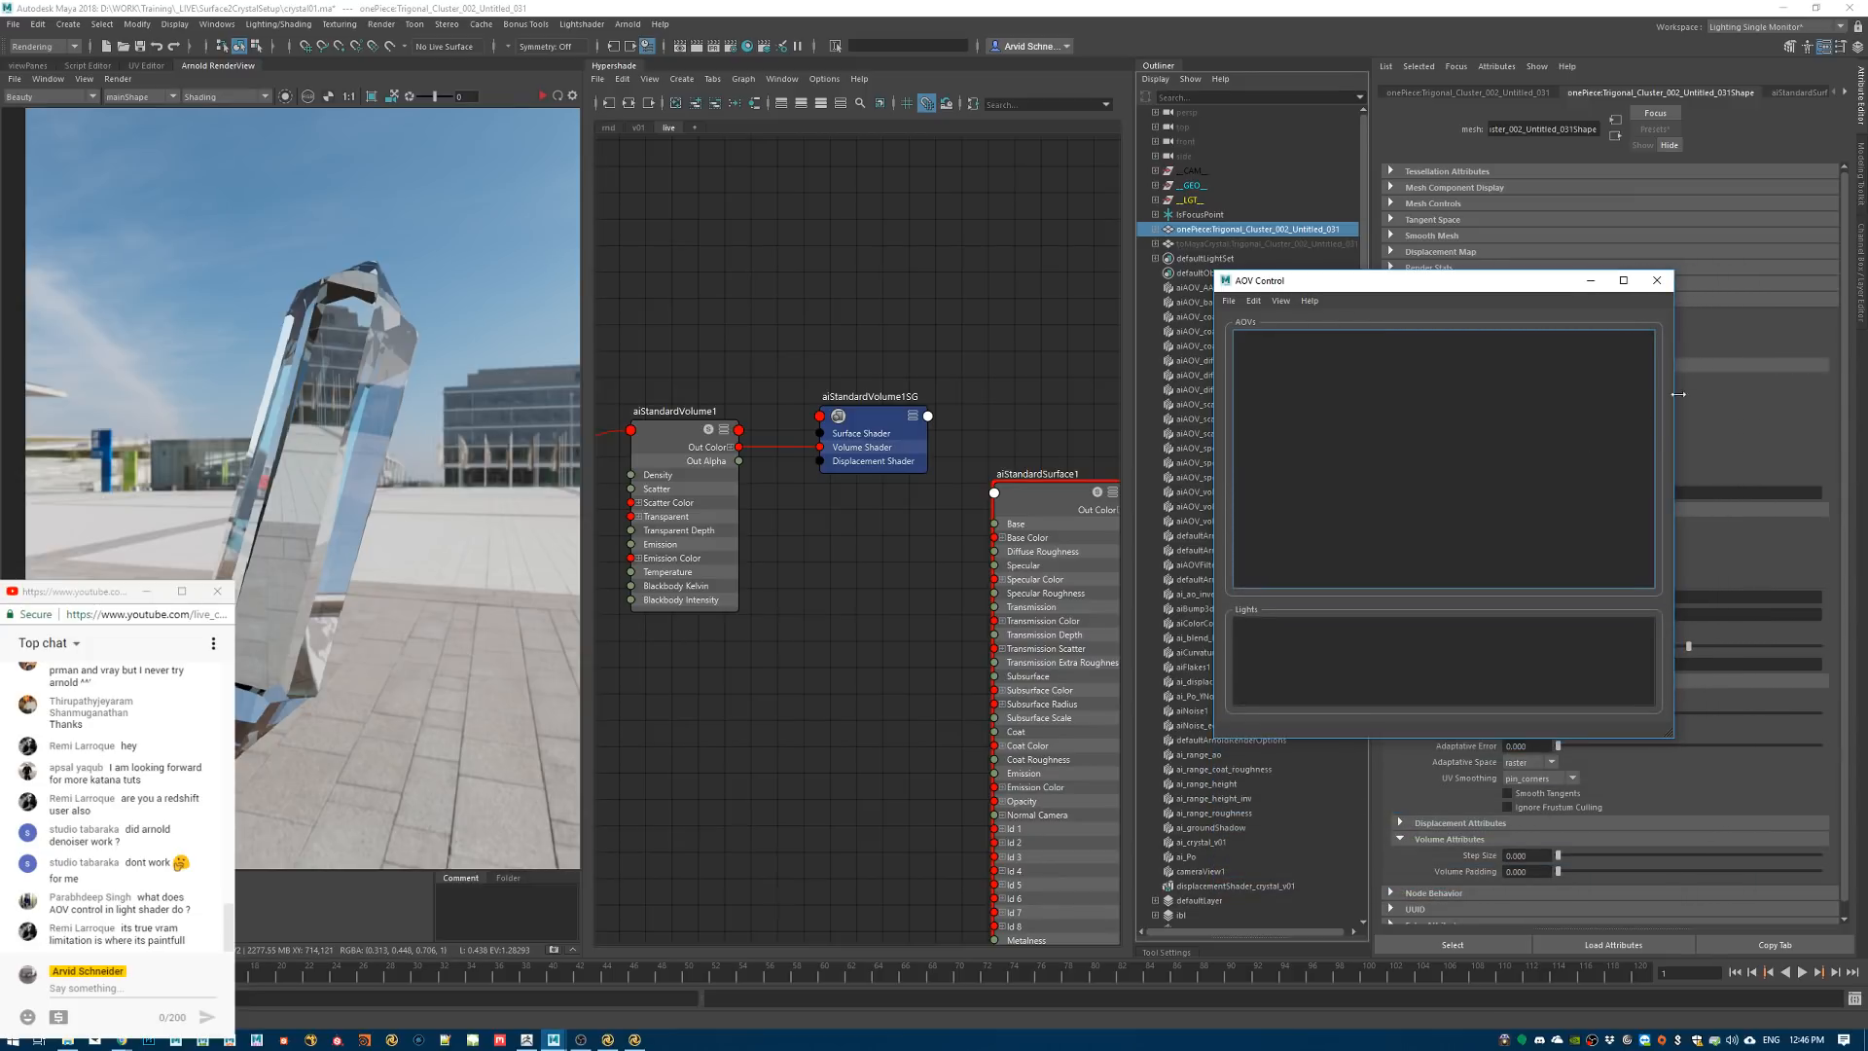
{"action": "left_click_drag", "start_coordinate": [1434, 285], "coordinate": [1344, 298]}
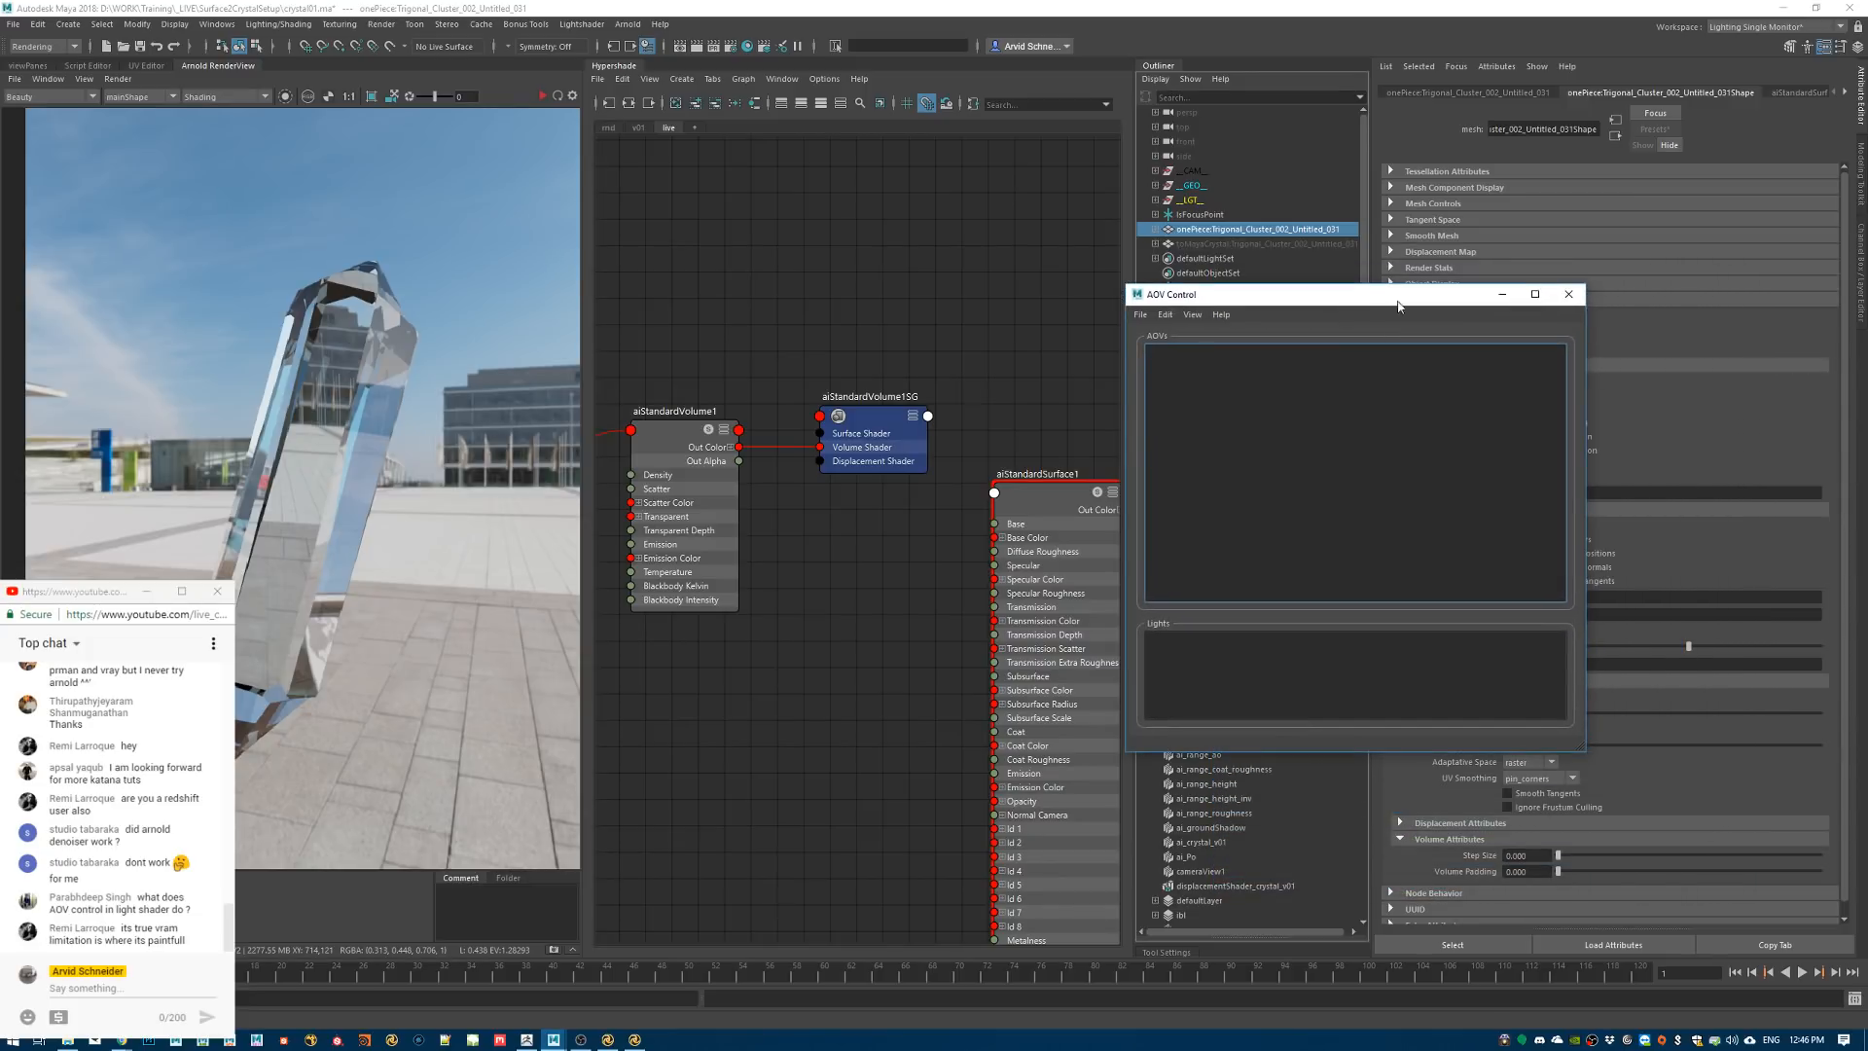
{"action": "left_click", "coordinate": [1565, 296]}
Review the active AOVs in the render settings and select the node of the background AOV
{"action": "left_click", "coordinate": [729, 46]}
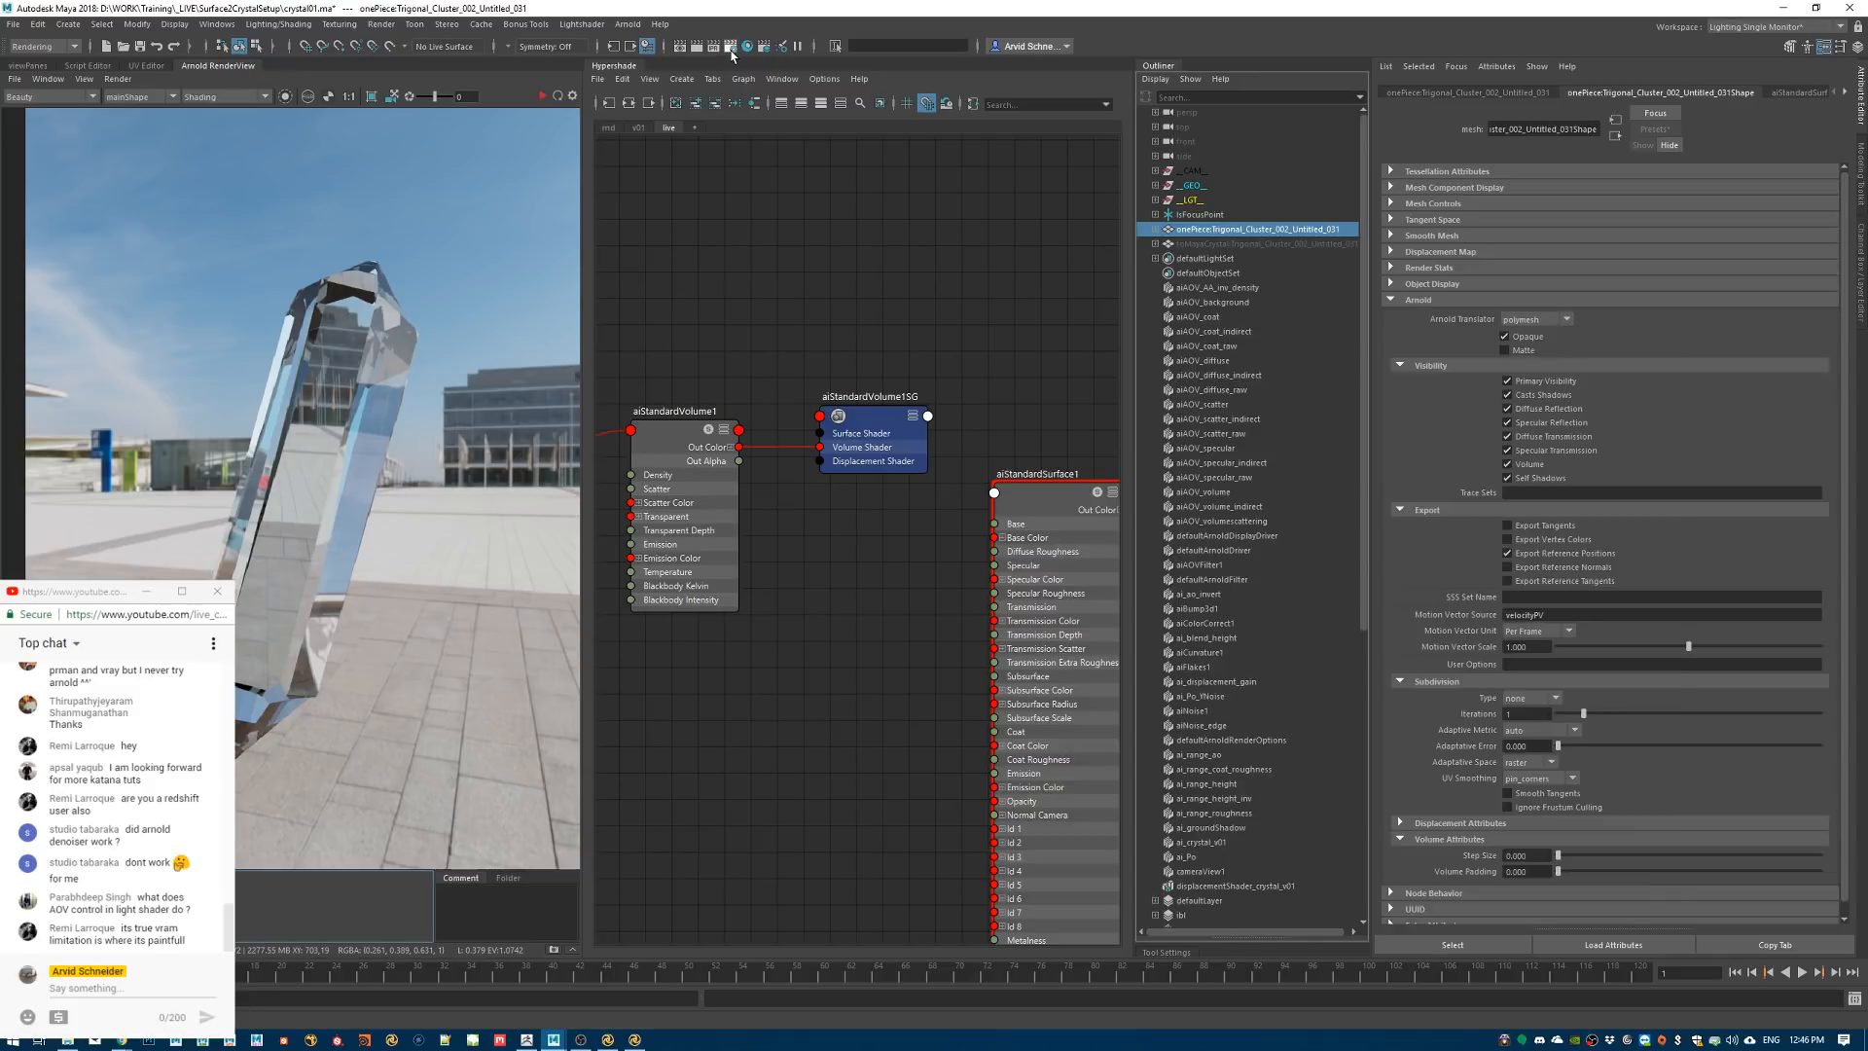
{"action": "left_click", "coordinate": [1214, 425]}
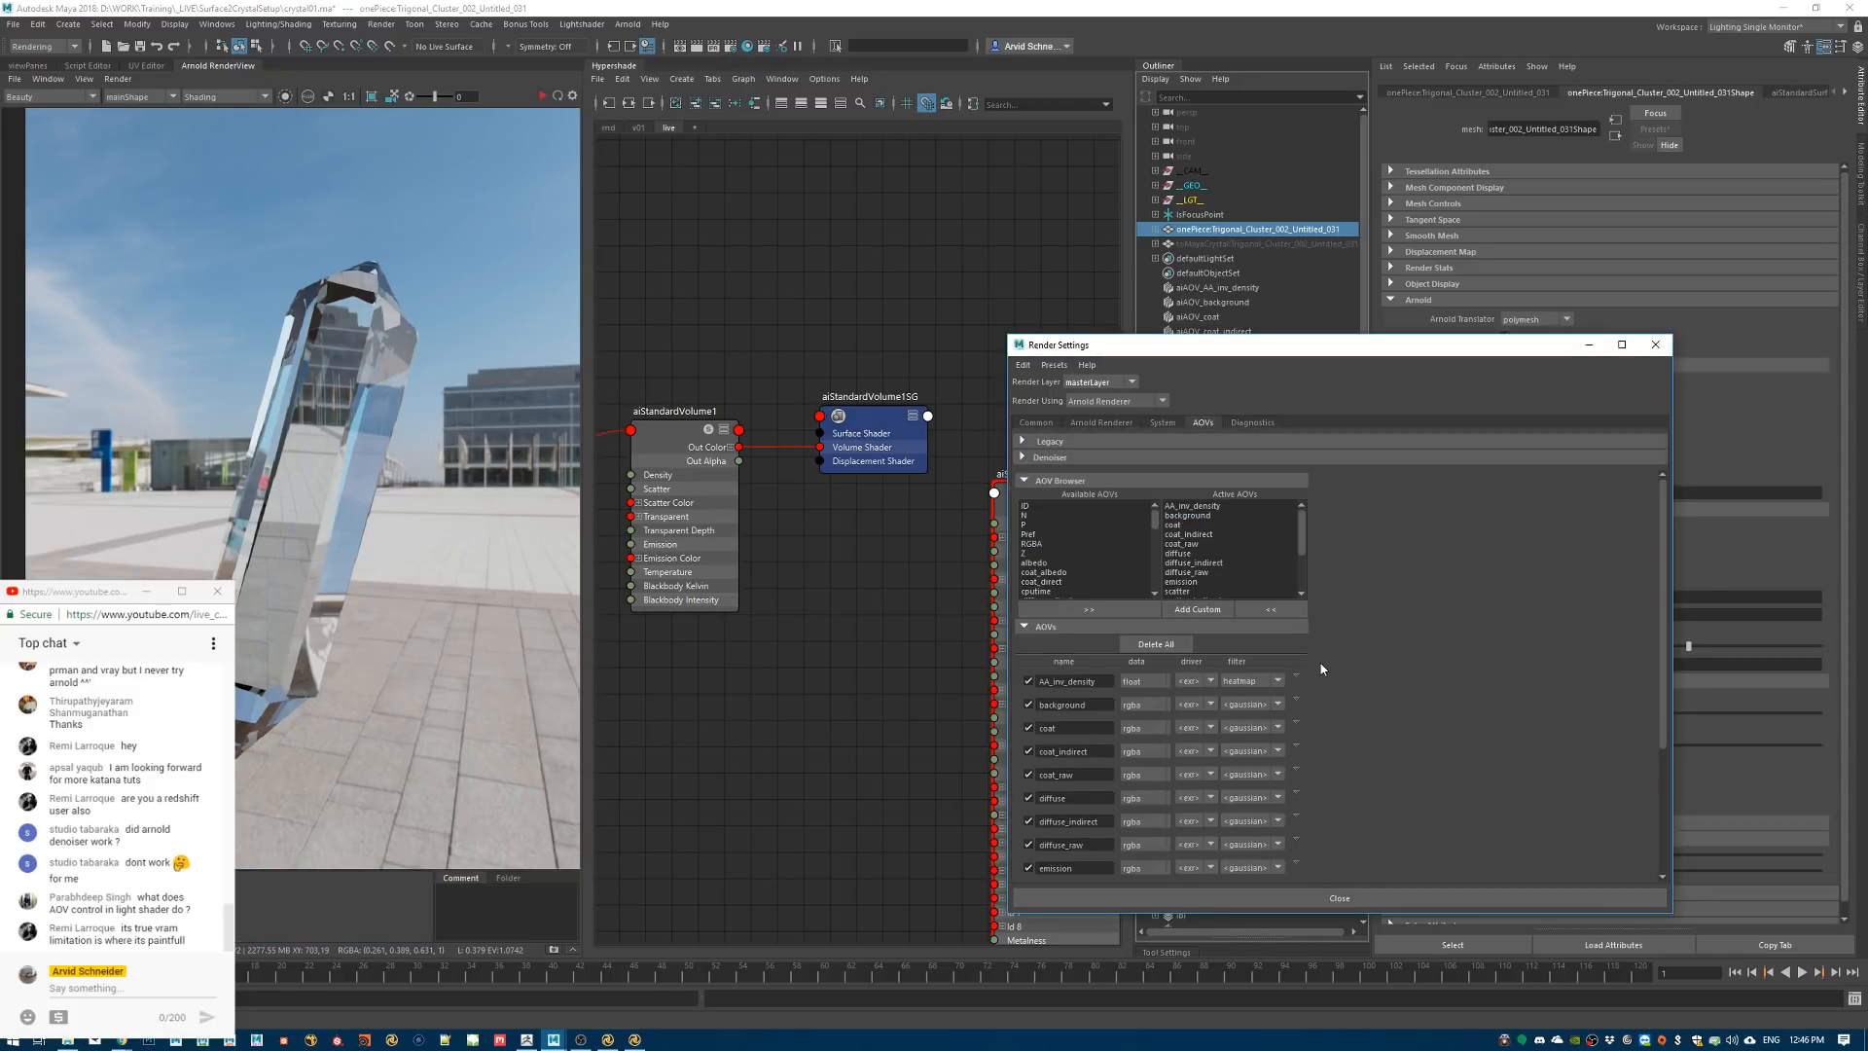
{"action": "scroll", "coordinate": [1322, 670], "scroll_direction": "down", "scroll_amount": 3}
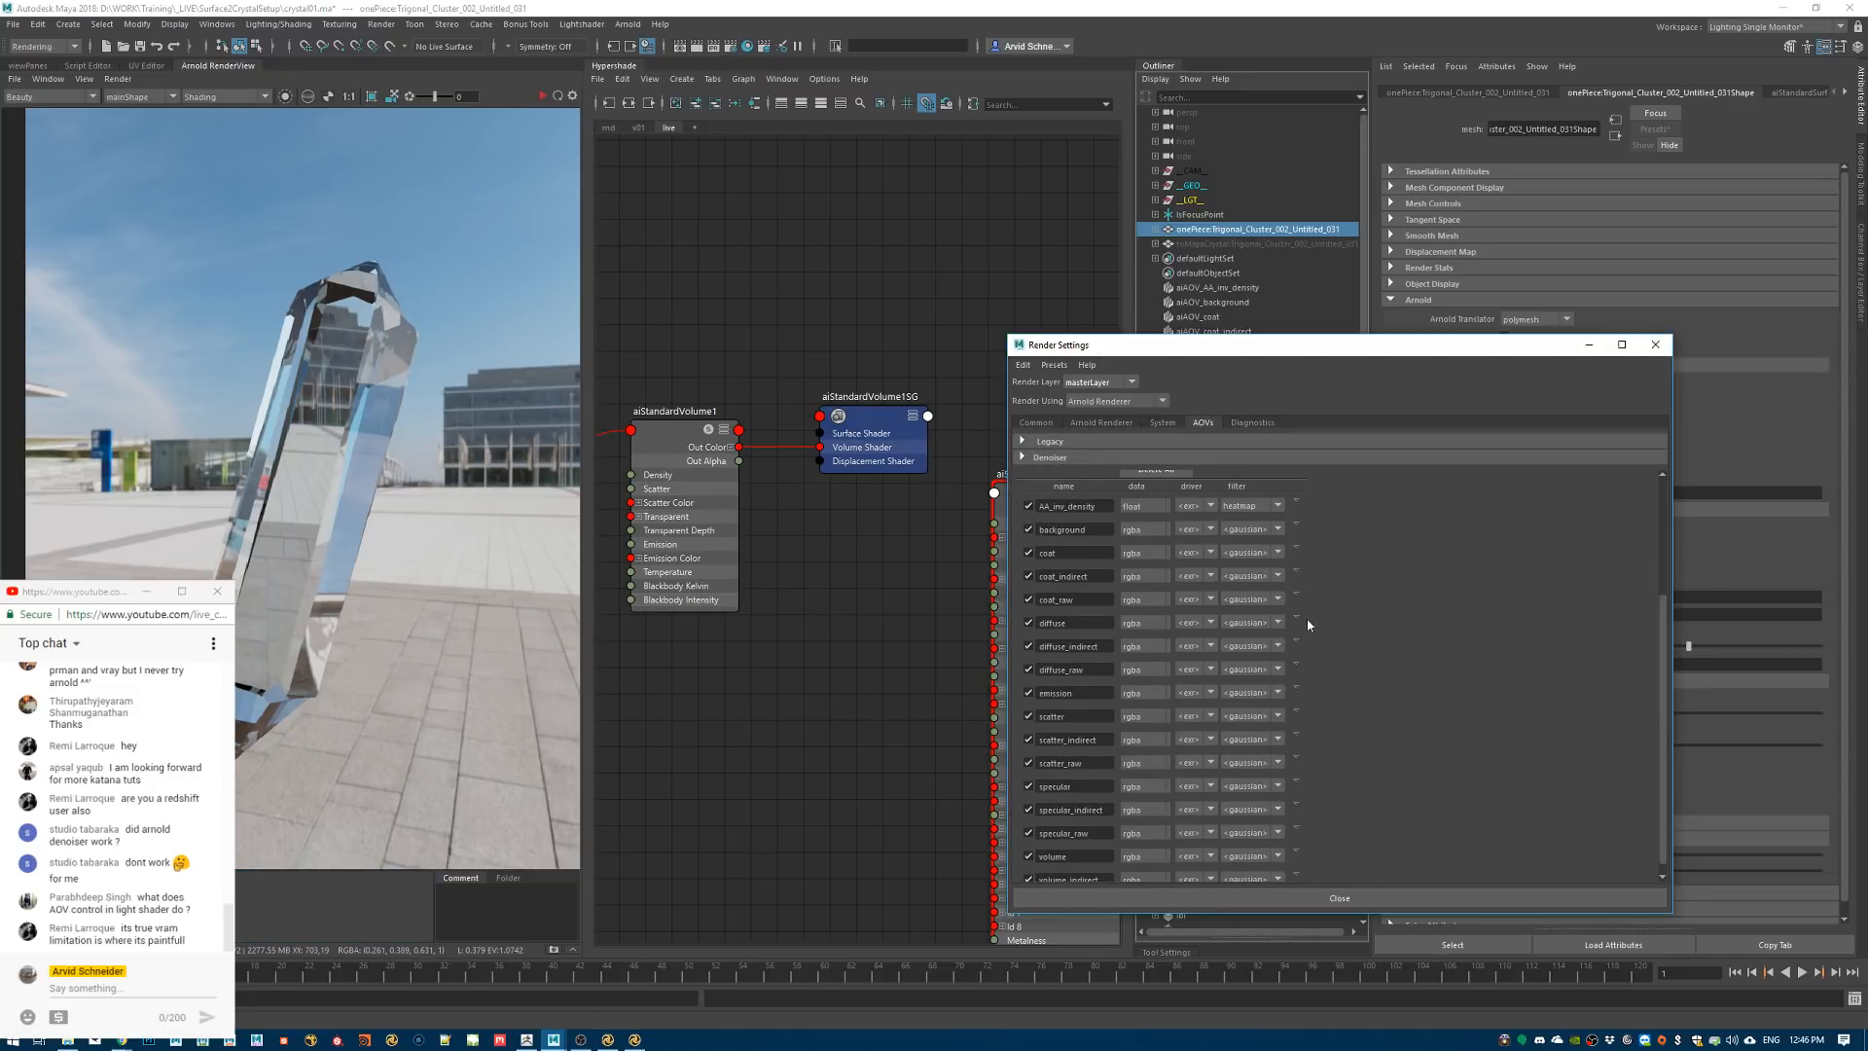
{"action": "scroll", "coordinate": [1255, 613], "scroll_direction": "up", "scroll_amount": 3}
{"action": "left_click", "coordinate": [1292, 700]}
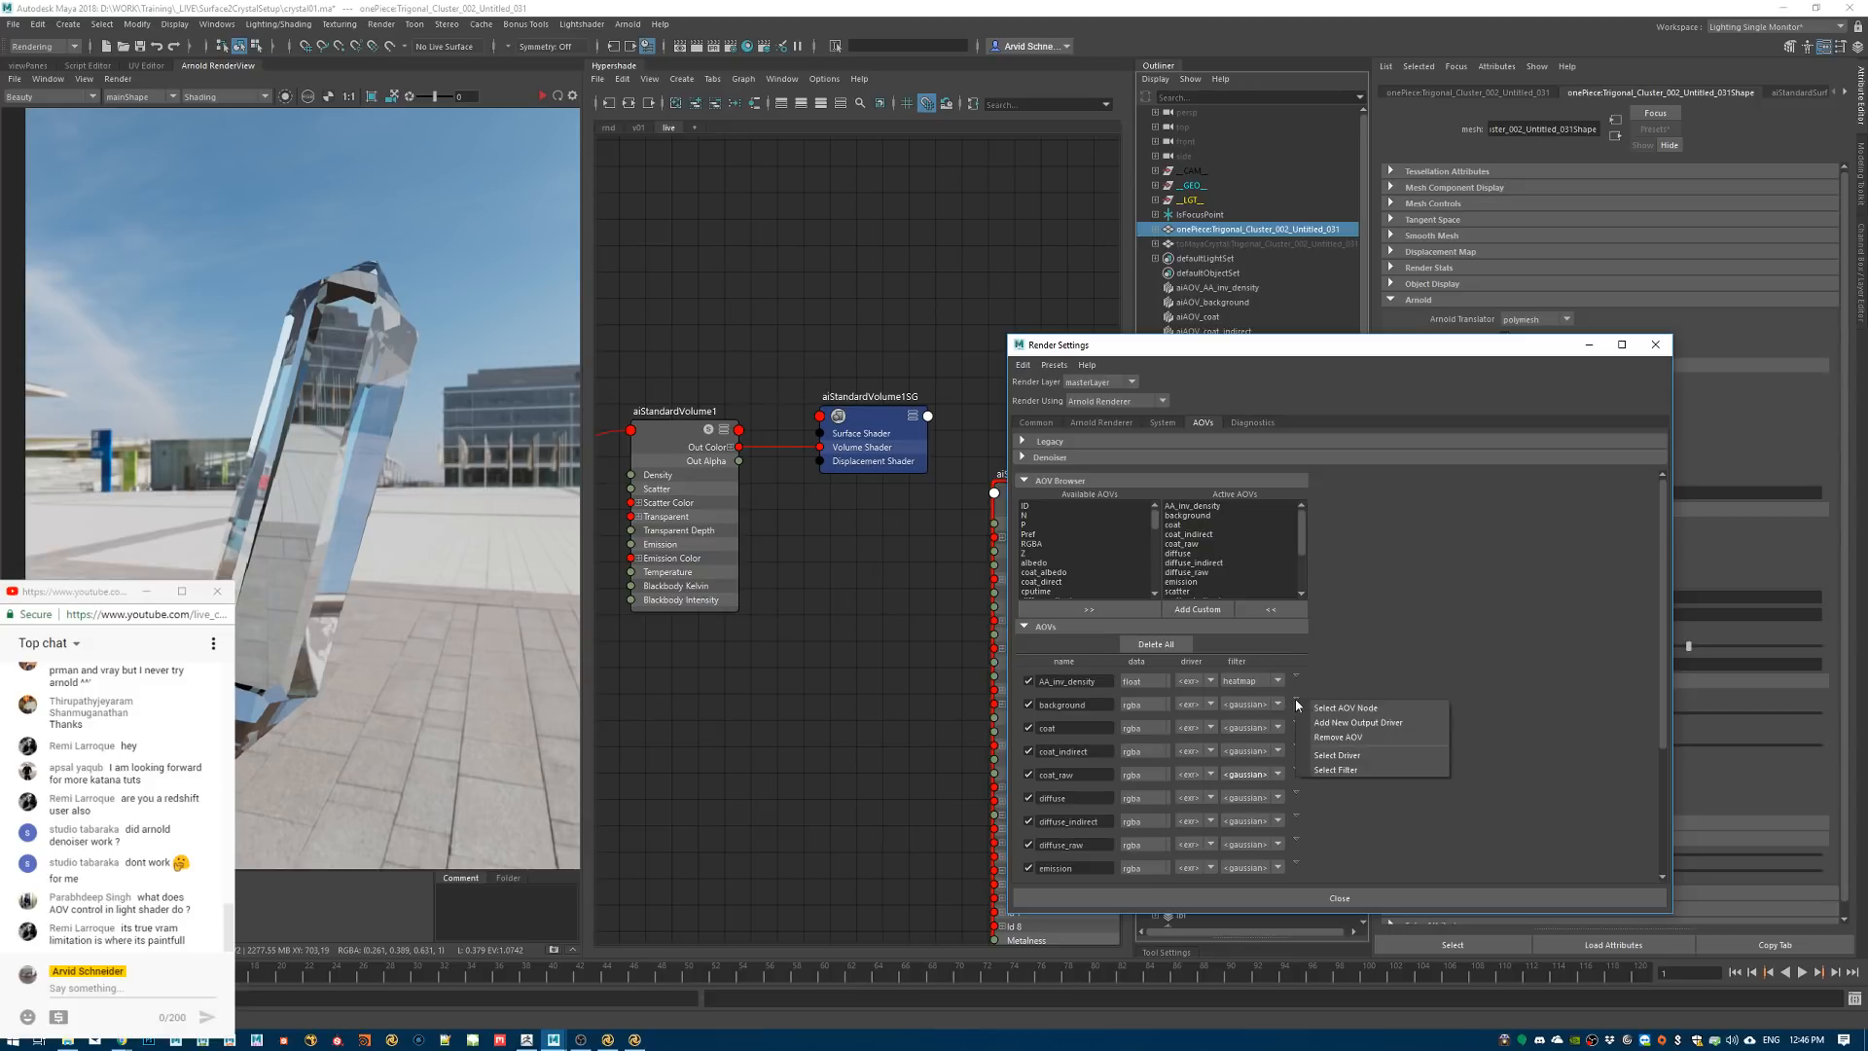
{"action": "left_click", "coordinate": [1319, 715]}
{"action": "left_click_drag", "start_coordinate": [1423, 354], "coordinate": [1061, 238]}
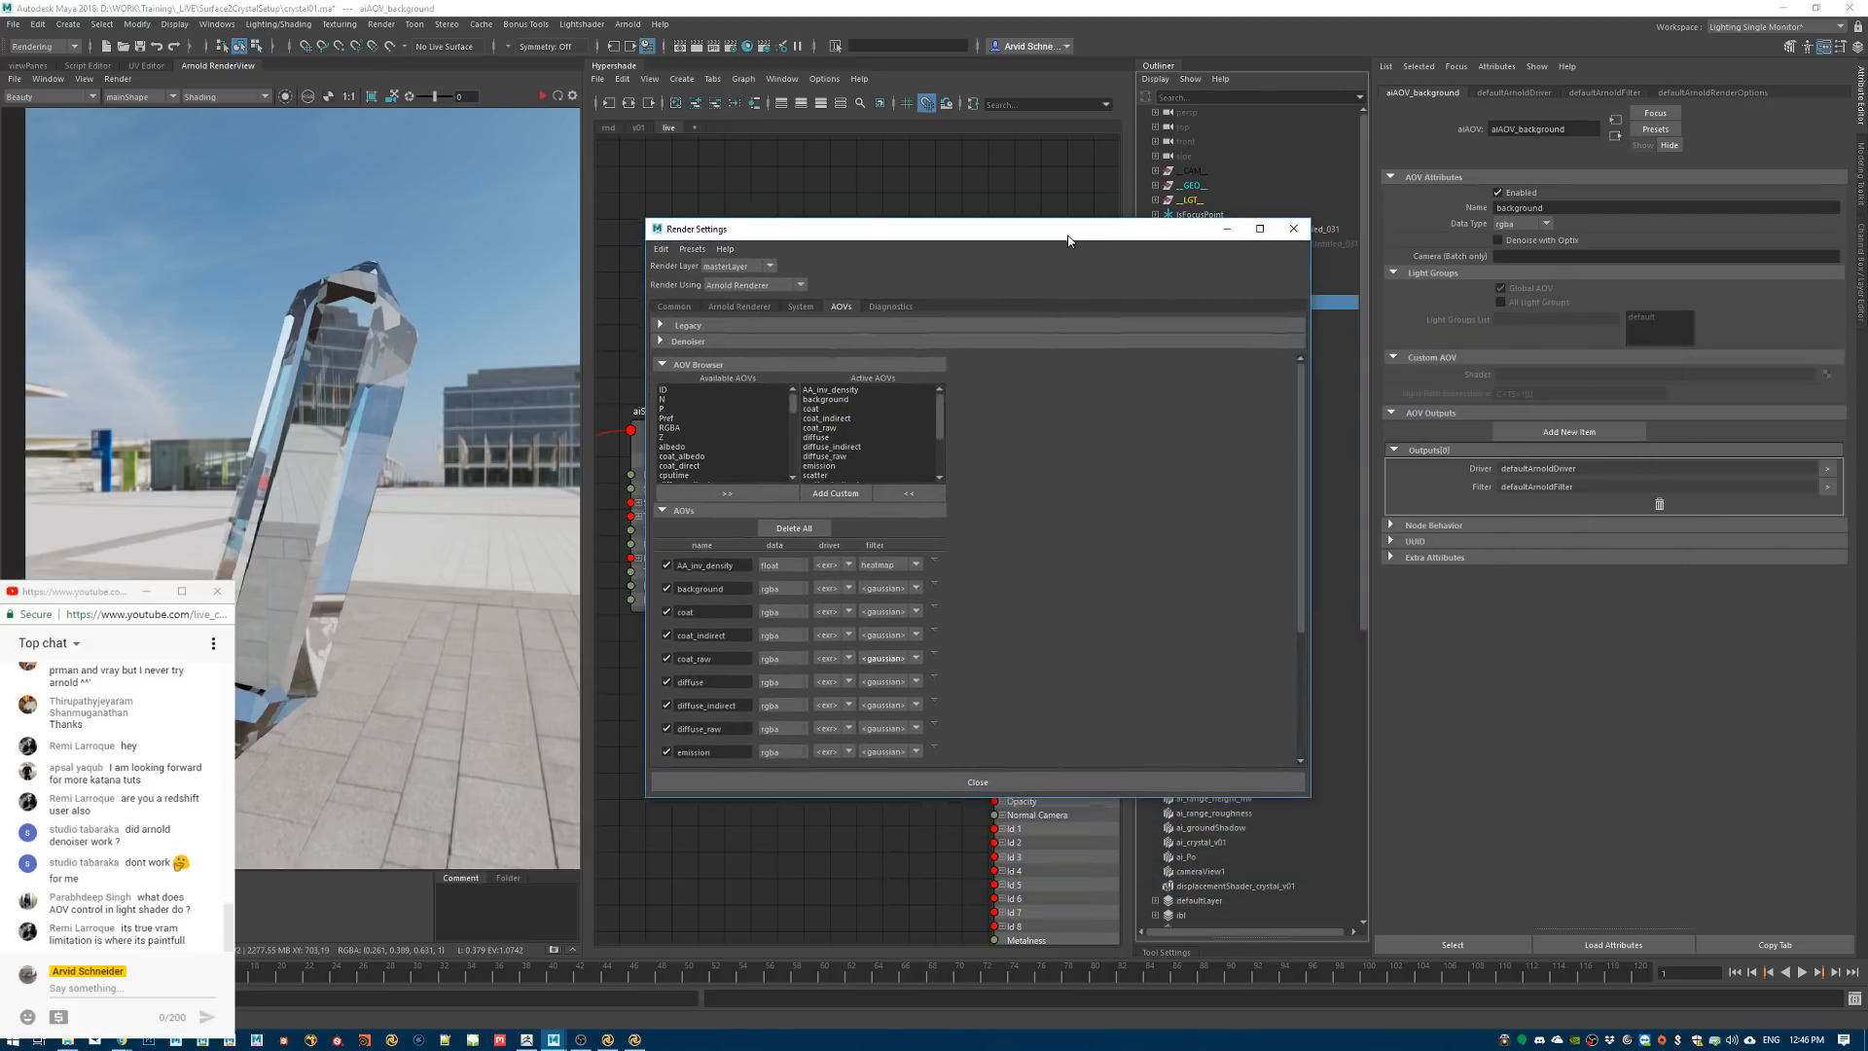
Select the node of the coat_indirect AOV to examine its light group options, then close the render settings
{"action": "left_click", "coordinate": [936, 632]}
{"action": "left_click", "coordinate": [963, 641]}
{"action": "left_click", "coordinate": [1642, 393]}
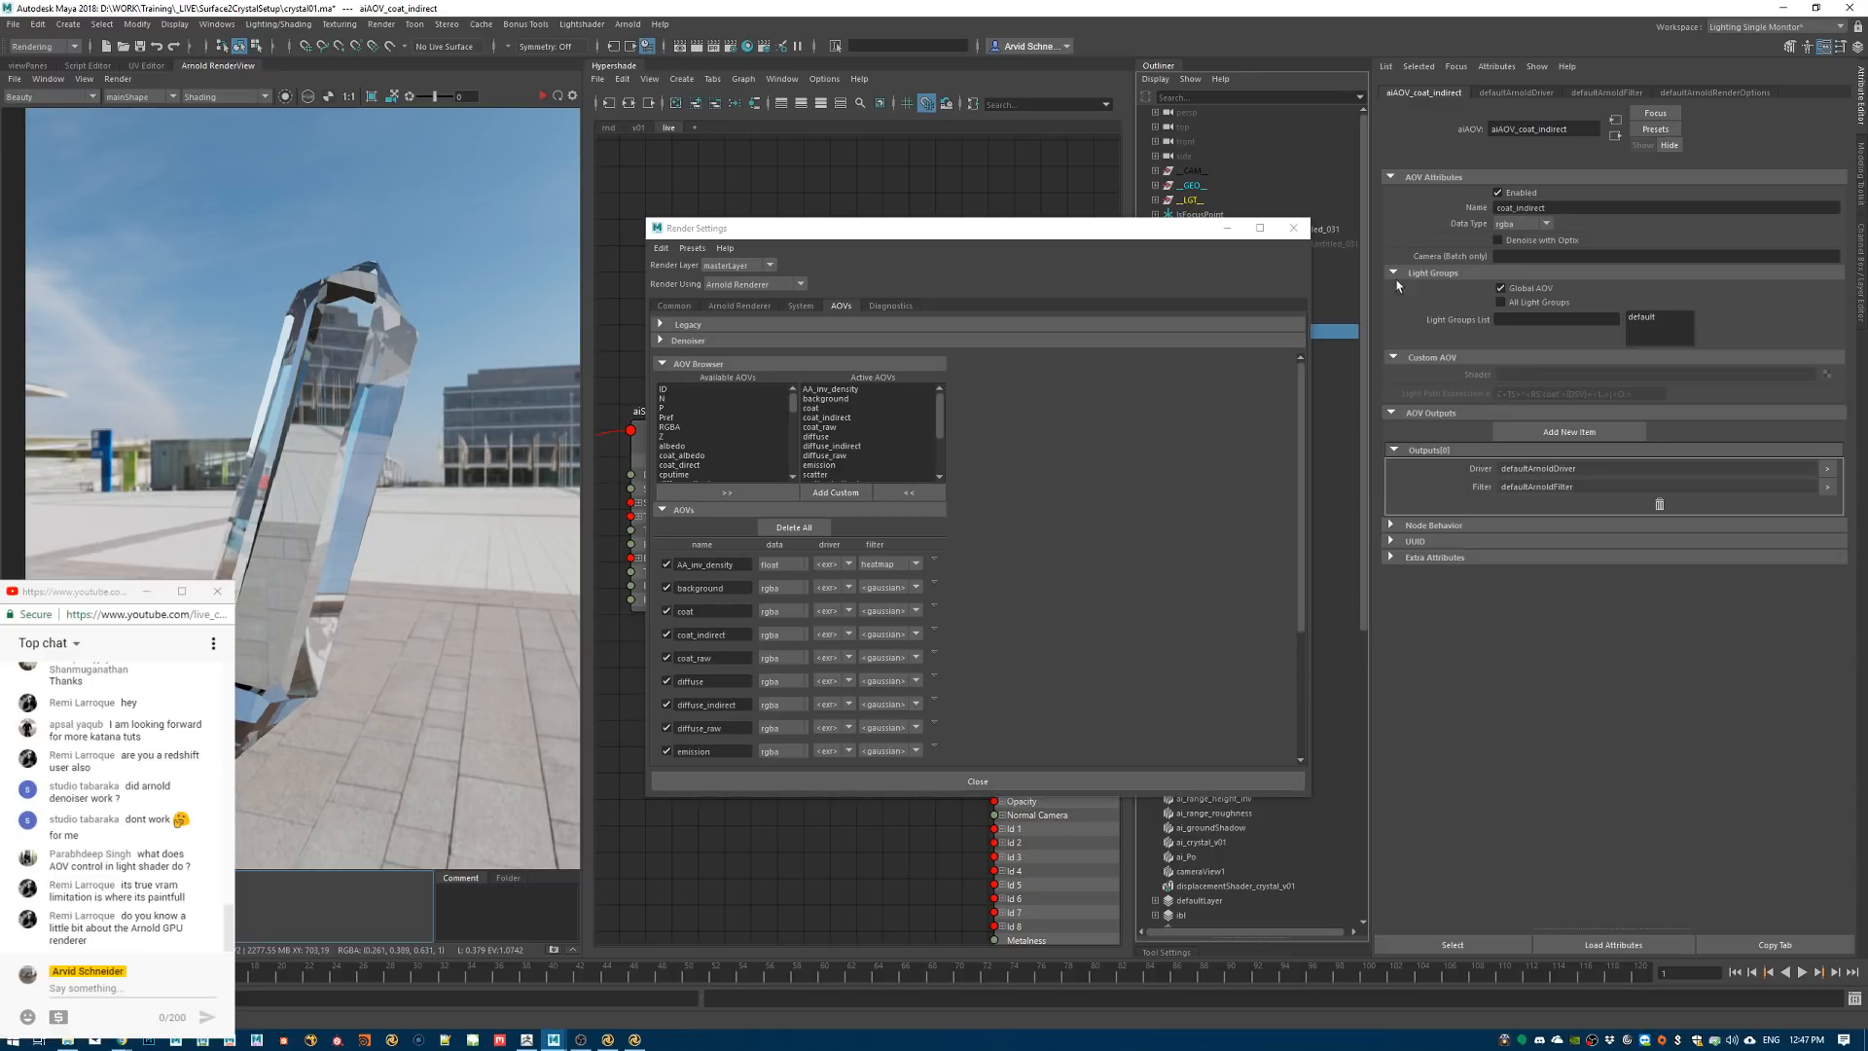
{"action": "left_click", "coordinate": [1294, 227]}
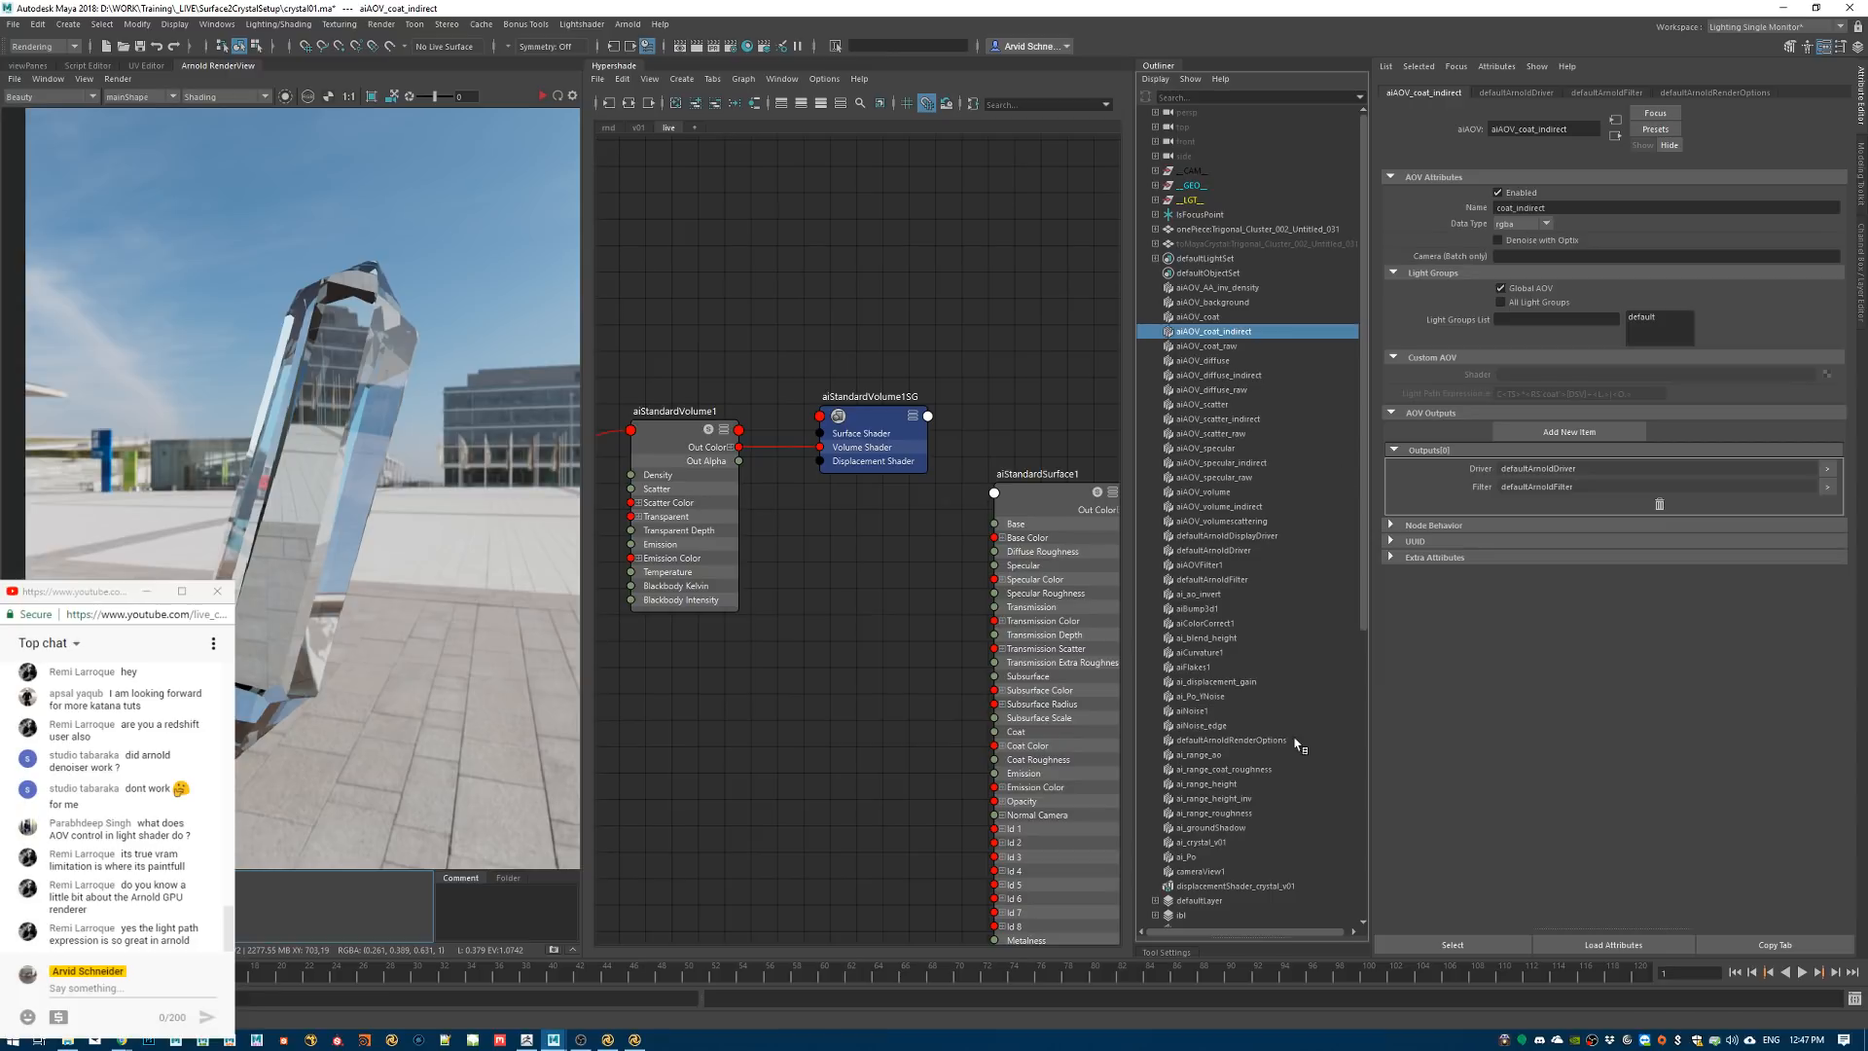
{"action": "left_click", "coordinate": [1807, 1039]}
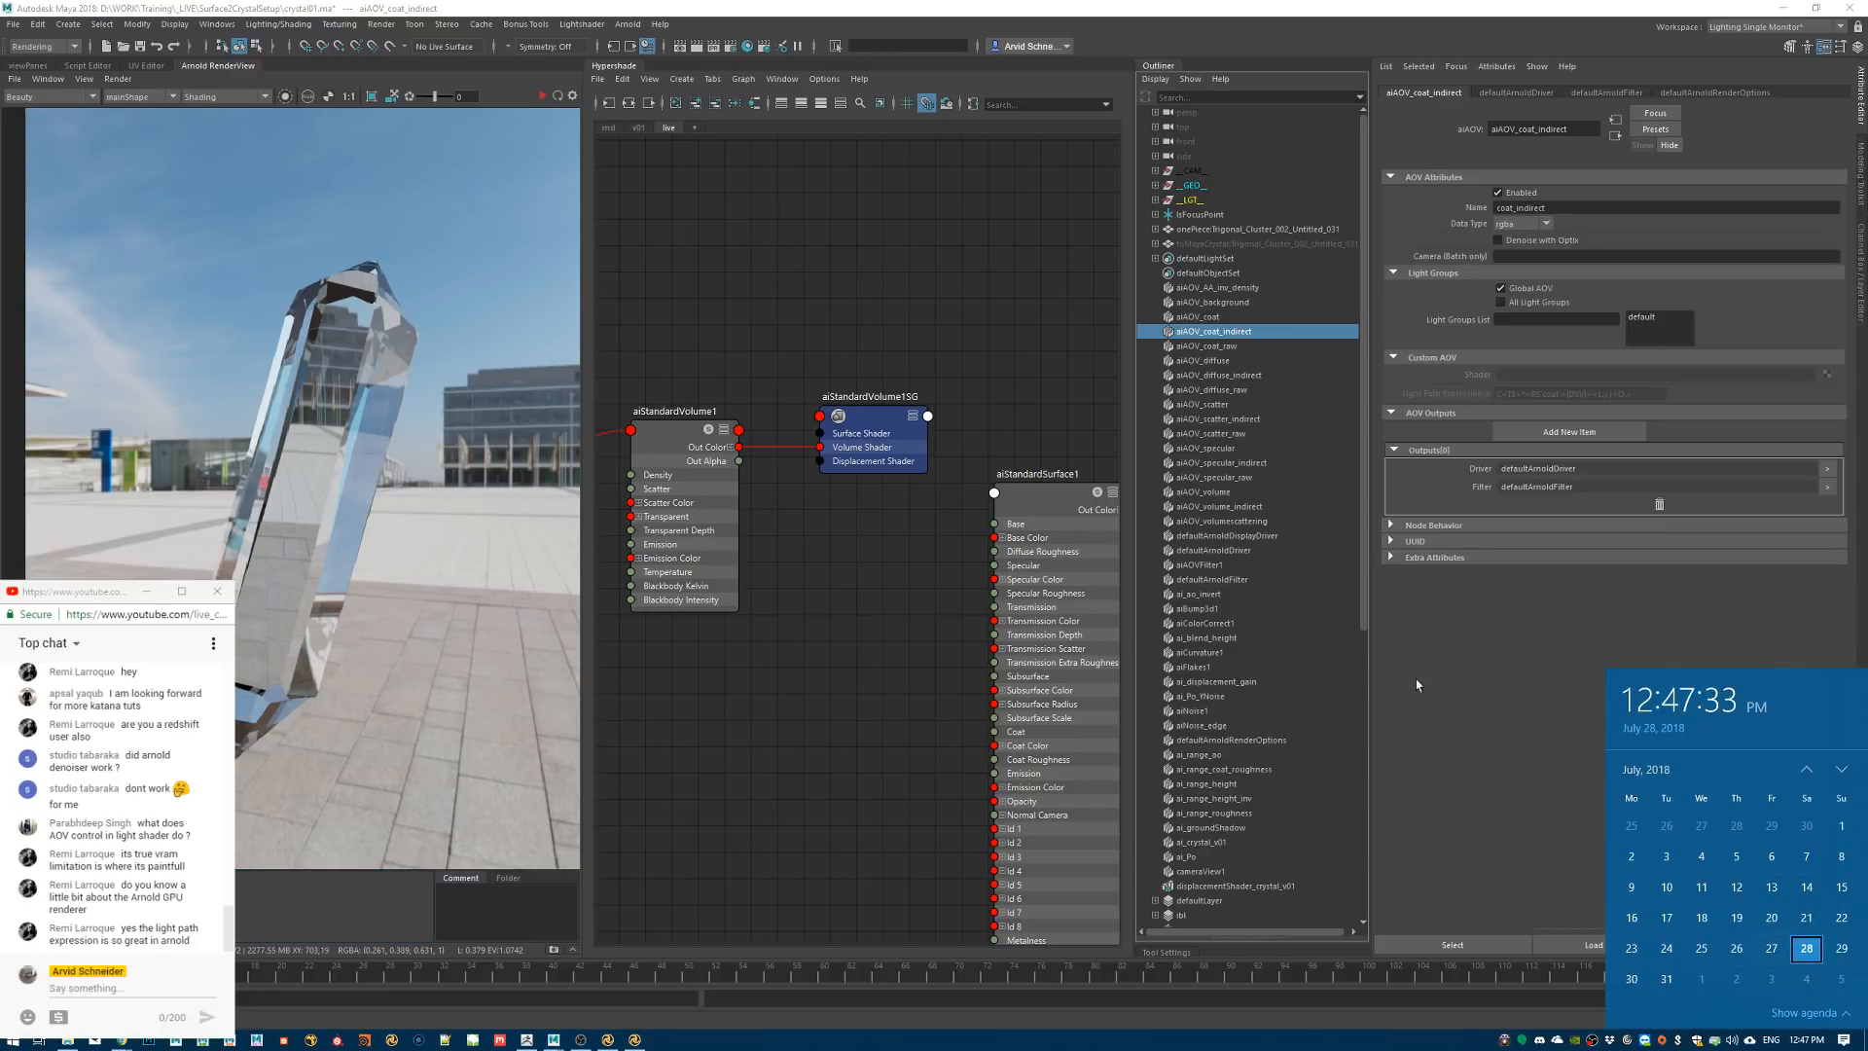
{"action": "left_click", "coordinate": [1604, 829]}
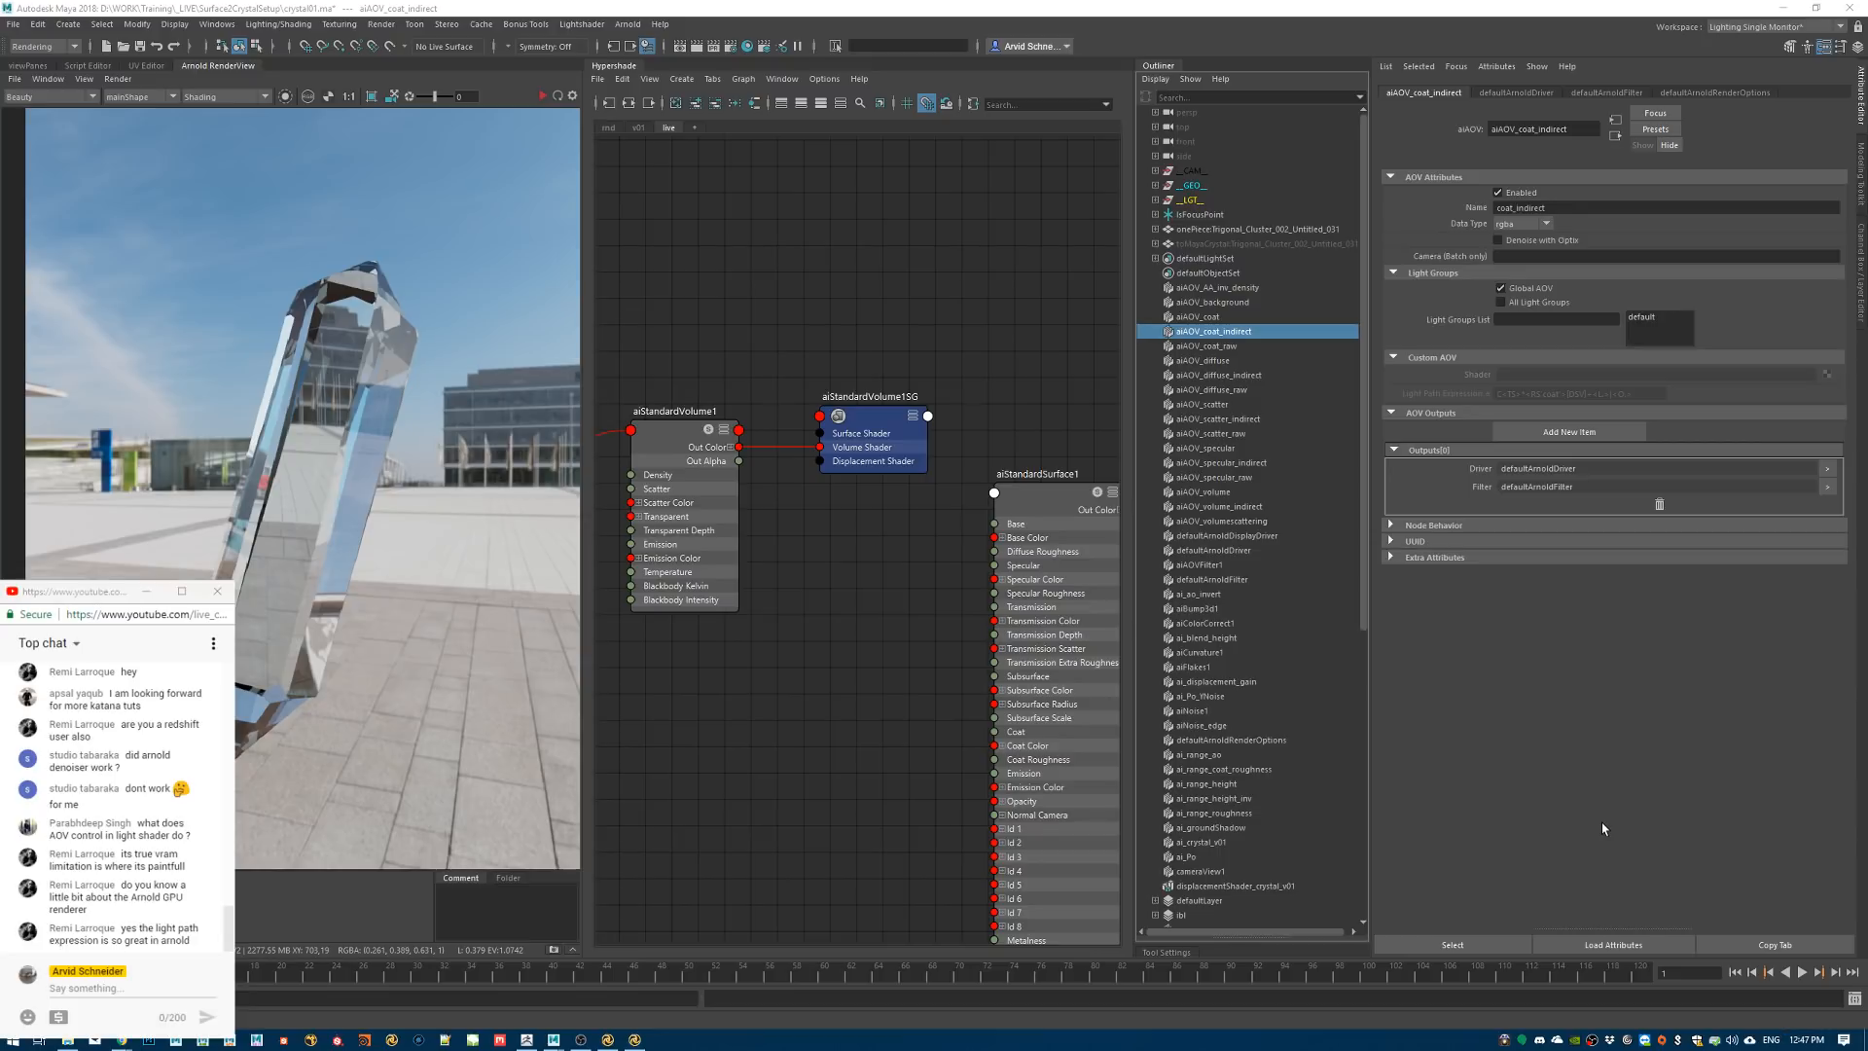